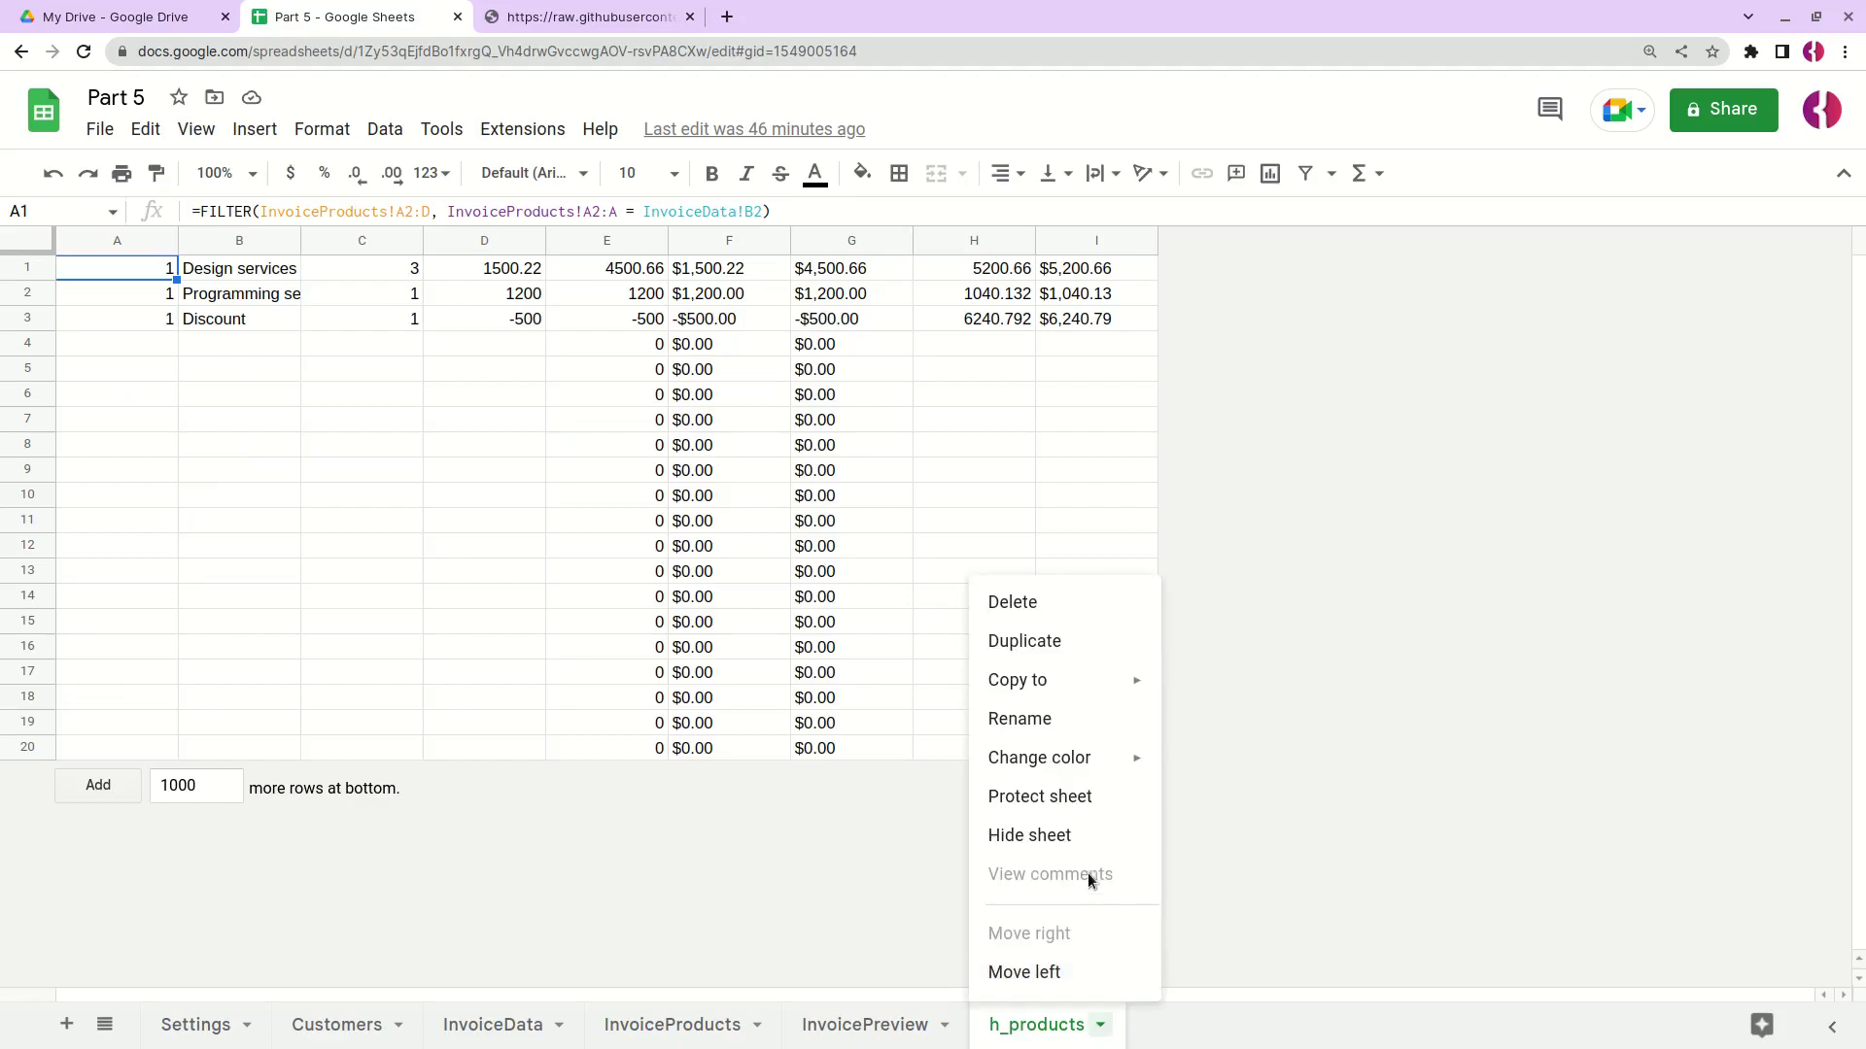
Step: Hide the h_products helper sheet, then add a new blank sheet
{"action": "left_click", "coordinate": [1081, 835]}
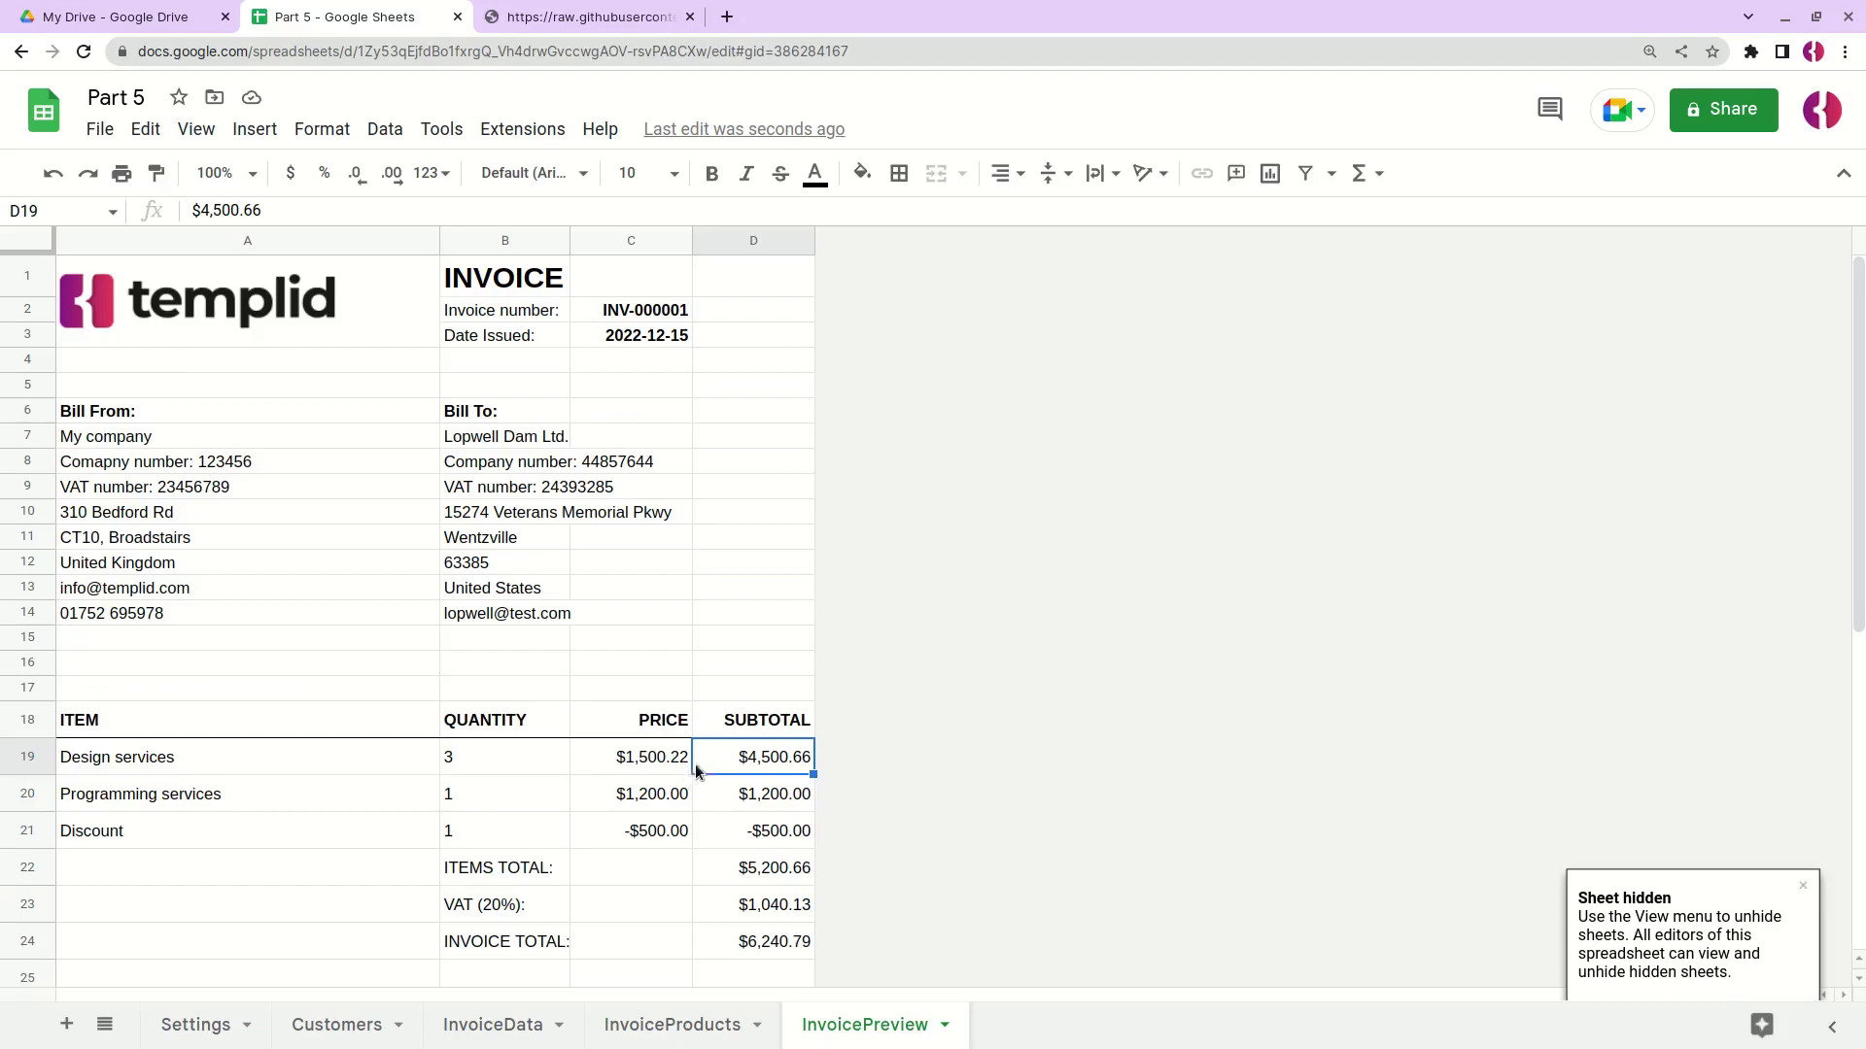
{"action": "left_click", "coordinate": [67, 1024]}
Step: Rename the new Sheet10 tab to 'Sales'
{"action": "double_click", "coordinate": [1010, 1025]}
{"action": "type", "text": "Sales"}
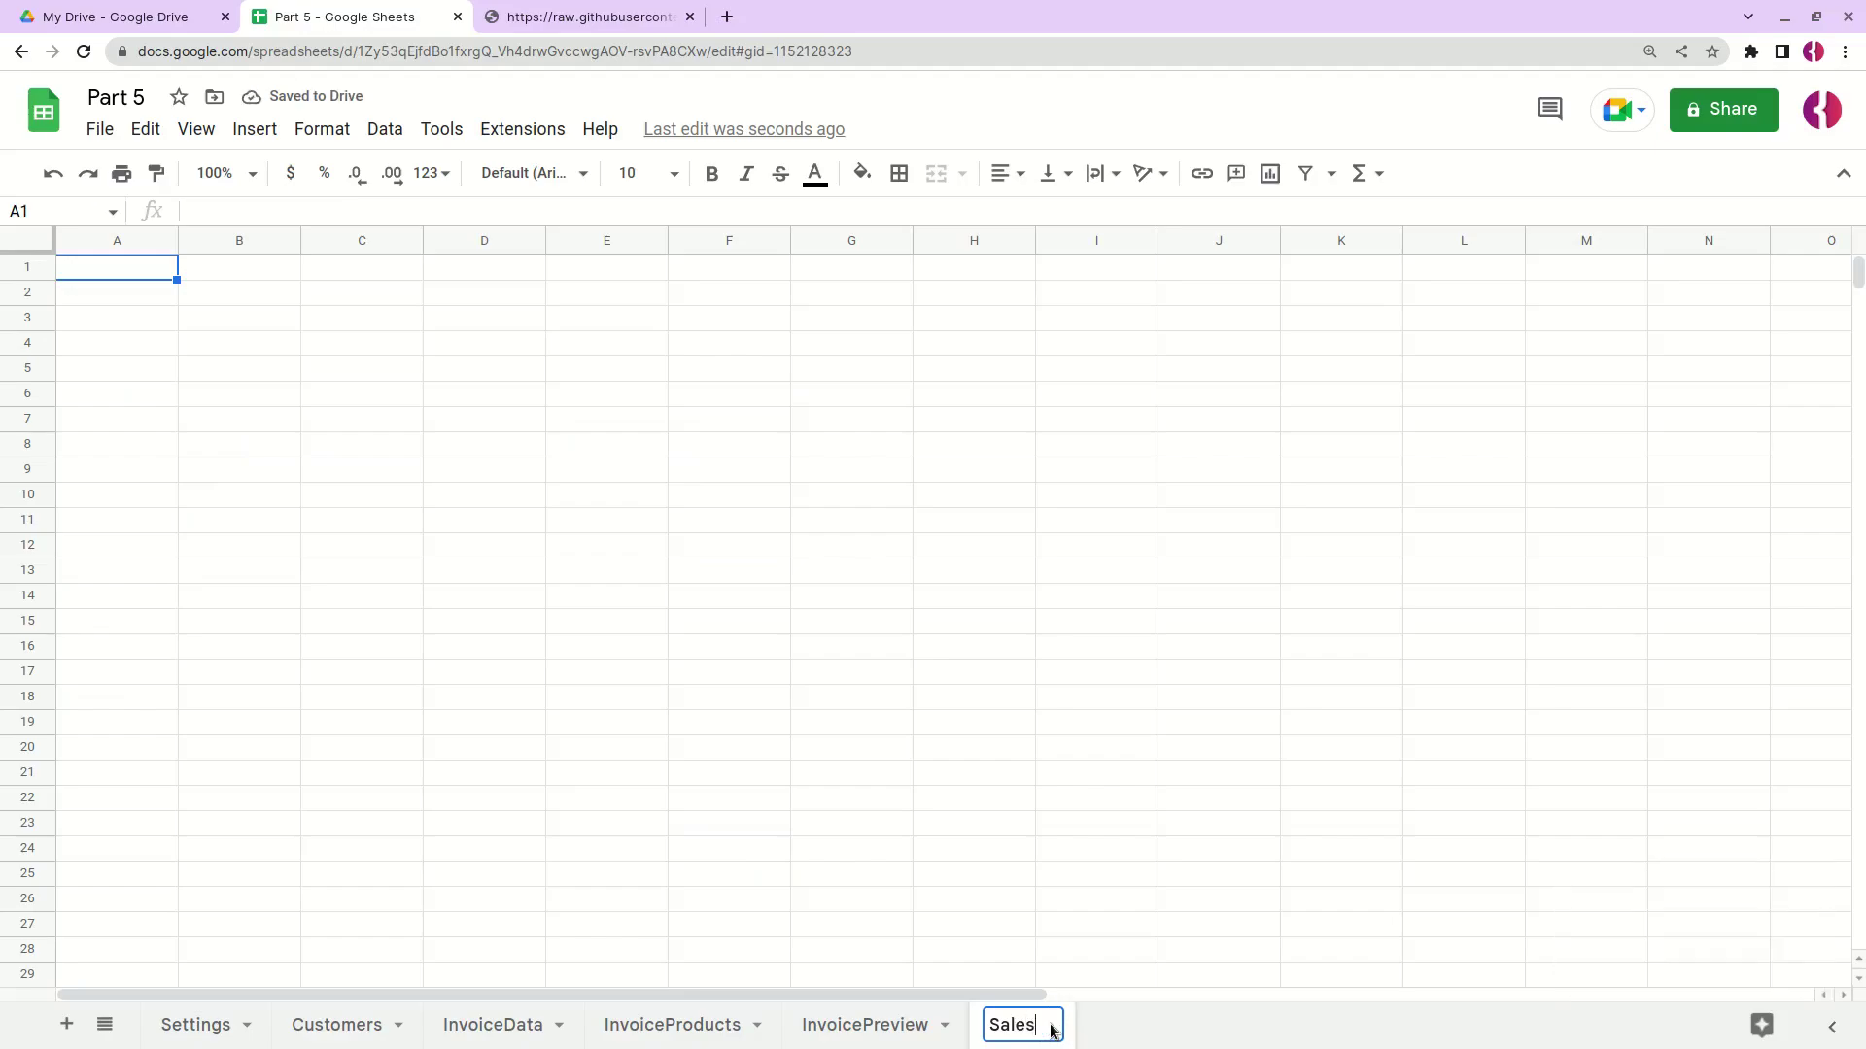
{"action": "key", "text": "Return"}
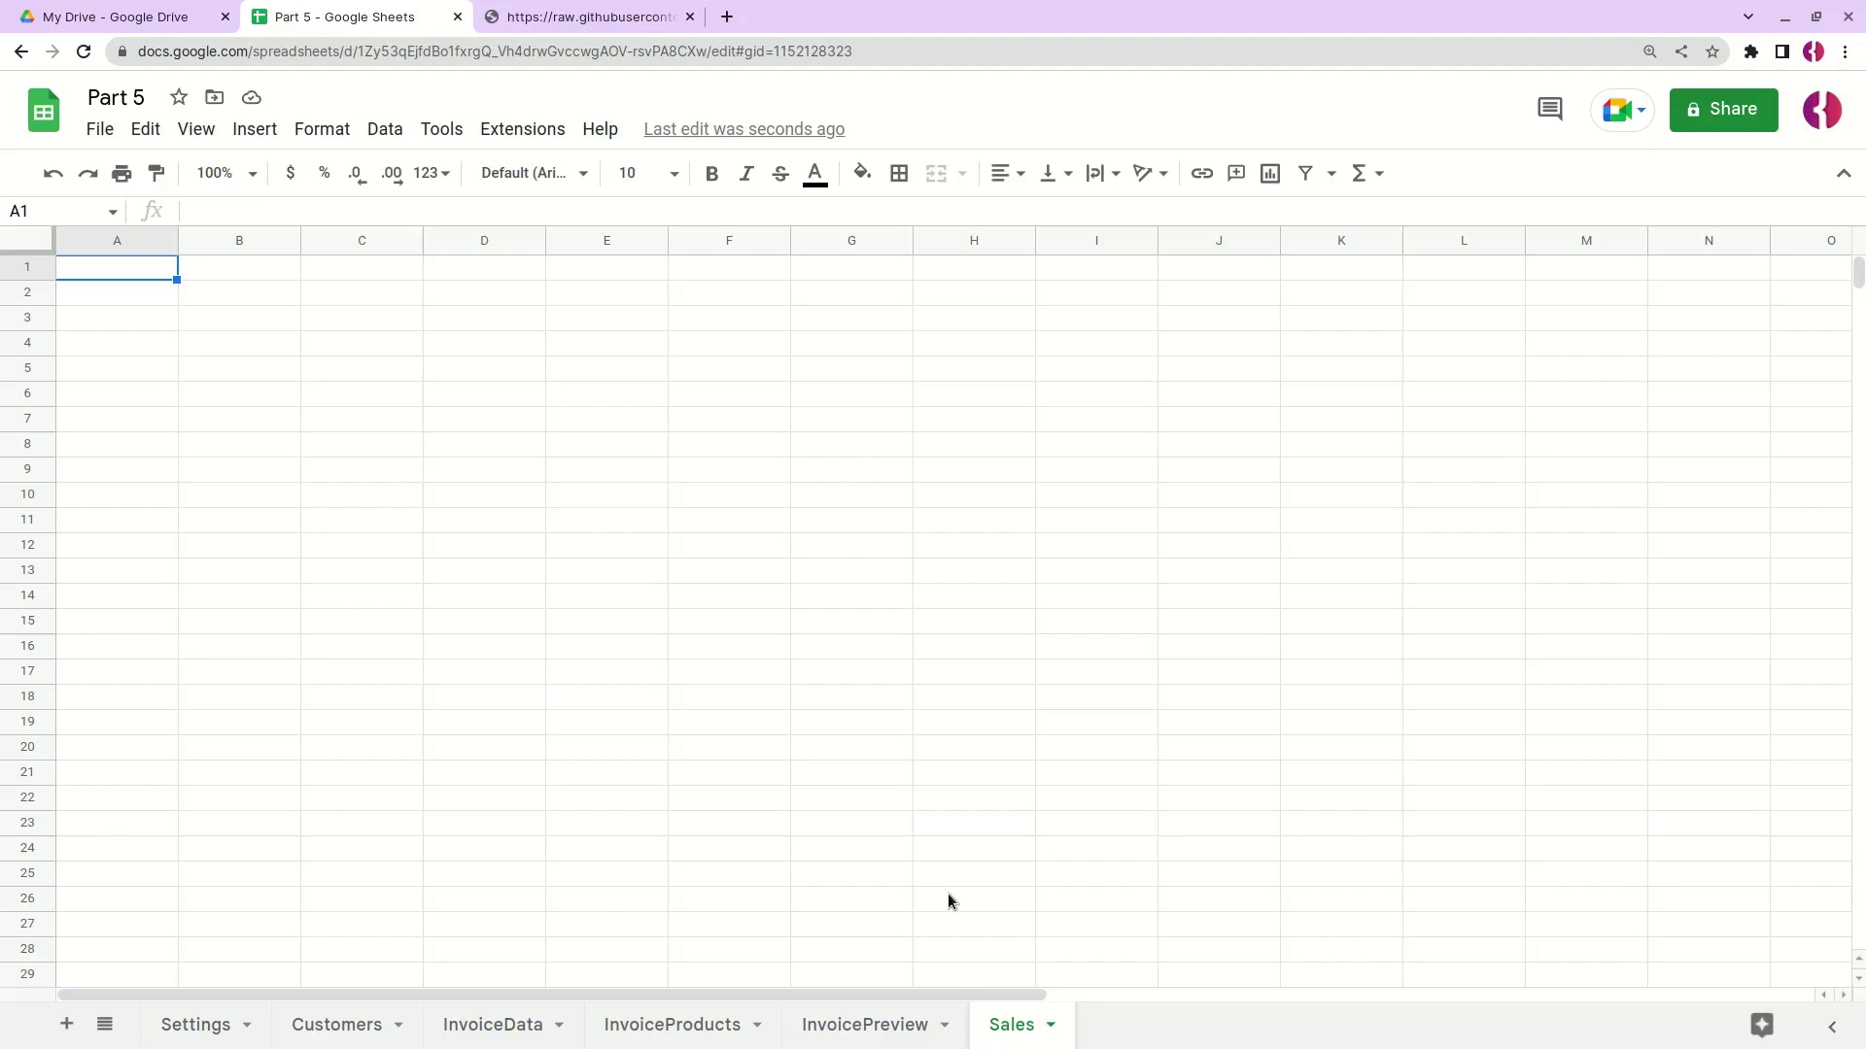
Step: Enter headers 'Invoice #', 'Date', 'Customer' and 'Amount' in A1:D1
{"action": "double_click", "coordinate": [150, 272]}
{"action": "type", "text": "Invoice #"}
{"action": "key", "text": "Tab"}
{"action": "left_click", "coordinate": [142, 272]}
{"action": "left_click", "coordinate": [230, 267]}
{"action": "type", "text": "Date"}
{"action": "key", "text": "Tab"}
{"action": "type", "text": "Customer"}
{"action": "key", "text": "Tab"}
{"action": "type", "text": "Amount"}
{"action": "key", "text": "Tab"}
Step: Enter headers 'VAT rate', 'Amount + VAT', 'Due date', 'Payed' and 'Status' in E1:I1
{"action": "type", "text": "VAT rate"}
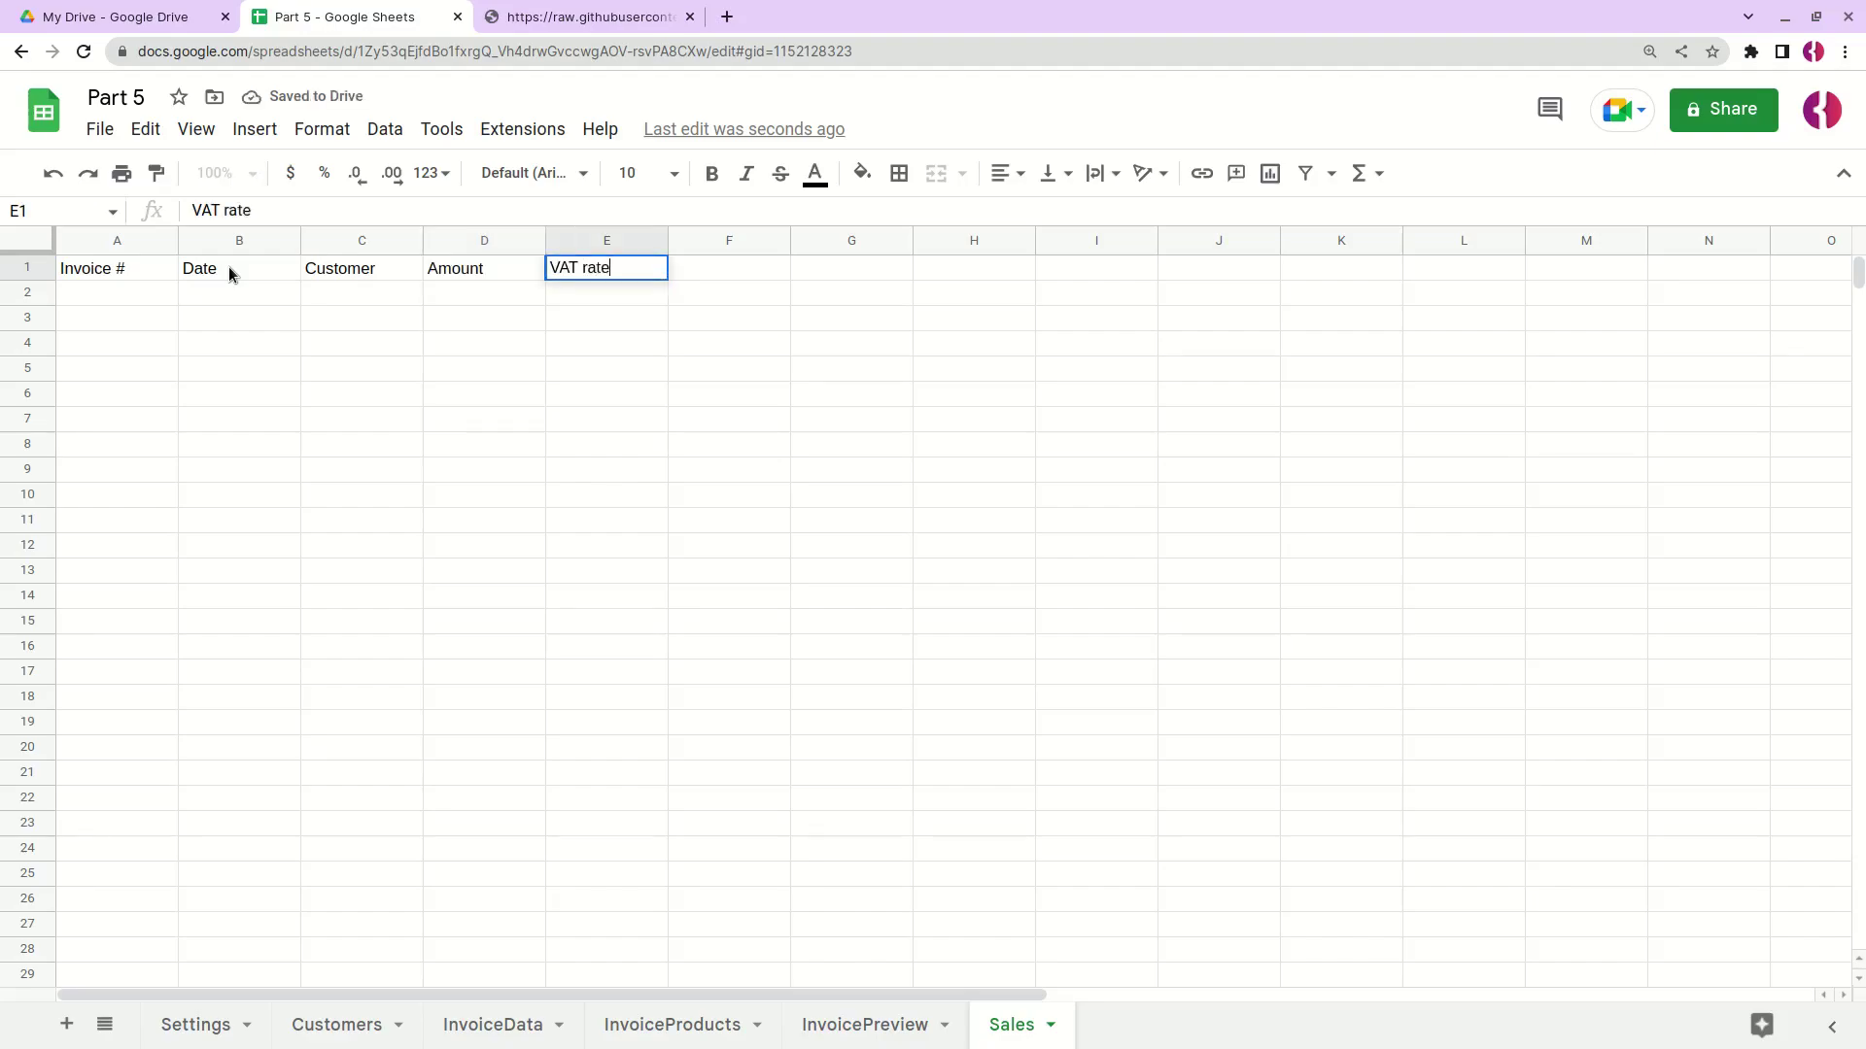
{"action": "key", "text": "Tab"}
{"action": "type", "text": "Amount + VAT"}
{"action": "key", "text": "Tab"}
{"action": "type", "text": "Due date"}
{"action": "key", "text": "Tab"}
{"action": "type", "text": "Payed"}
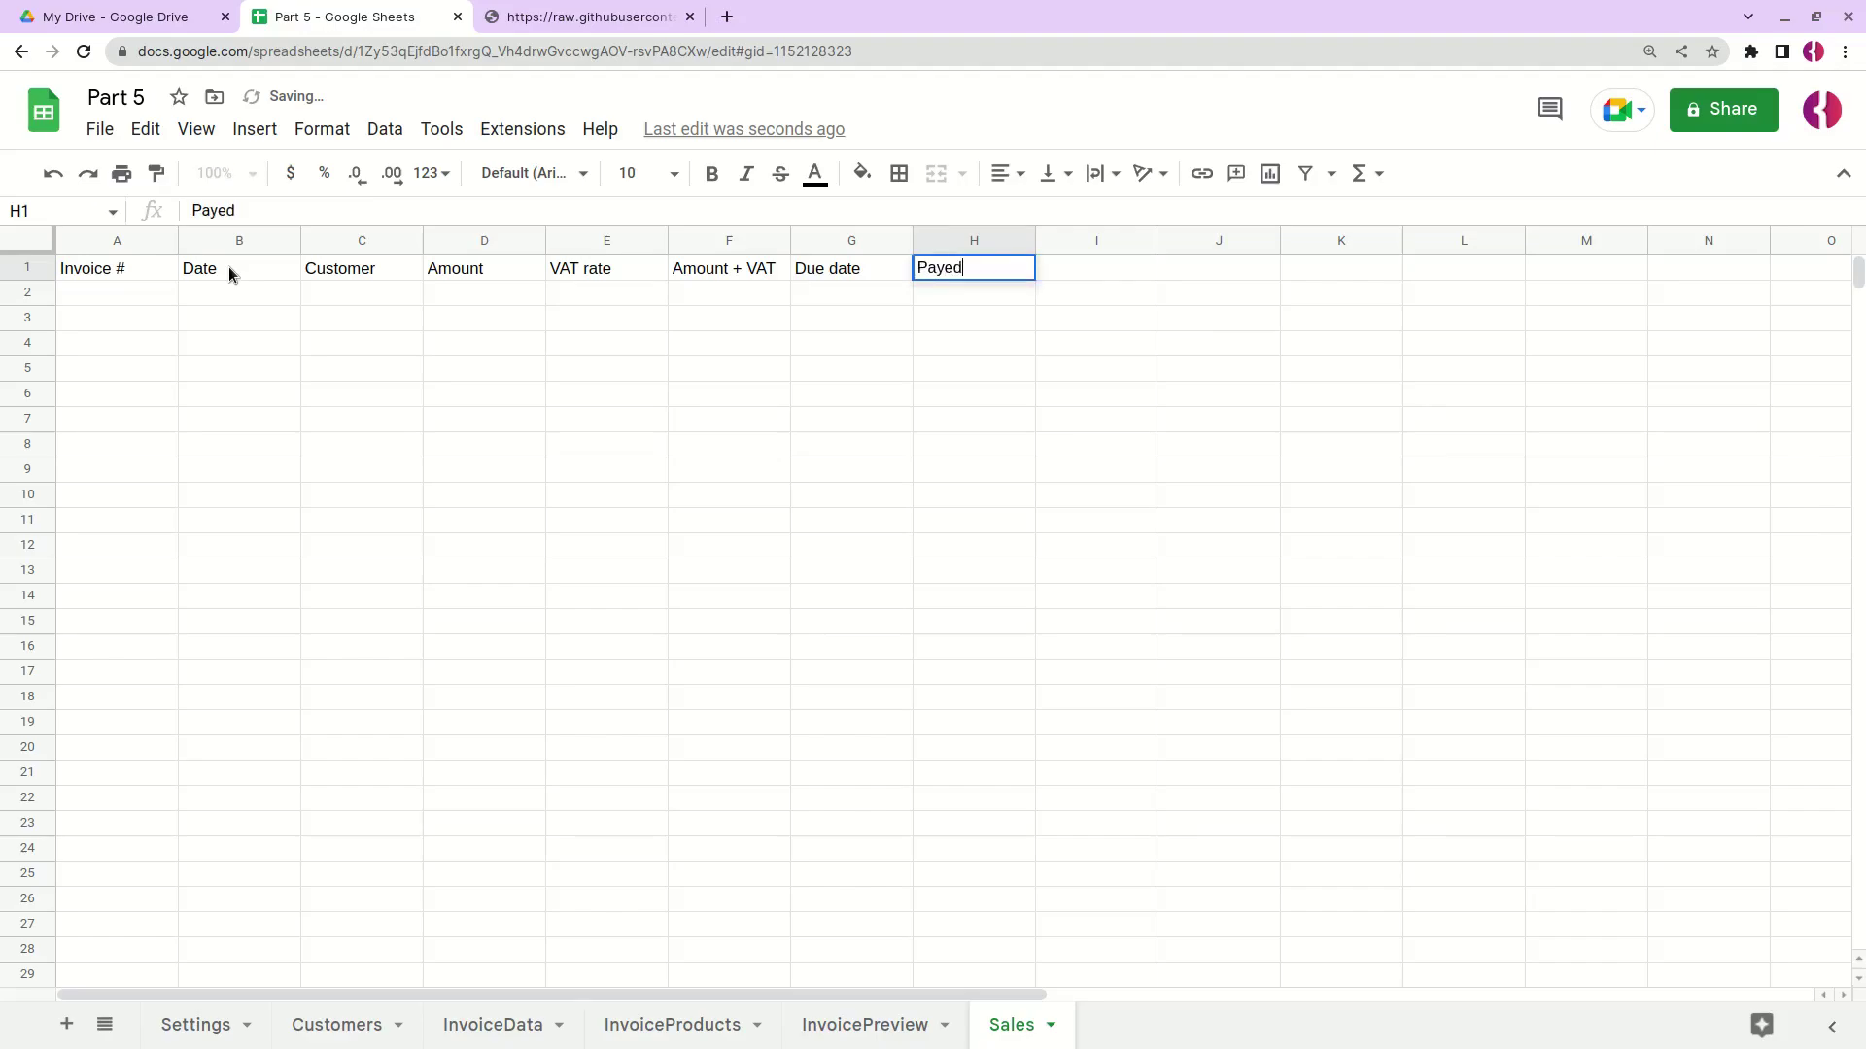
{"action": "key", "text": "Tab"}
{"action": "type", "text": "Status"}
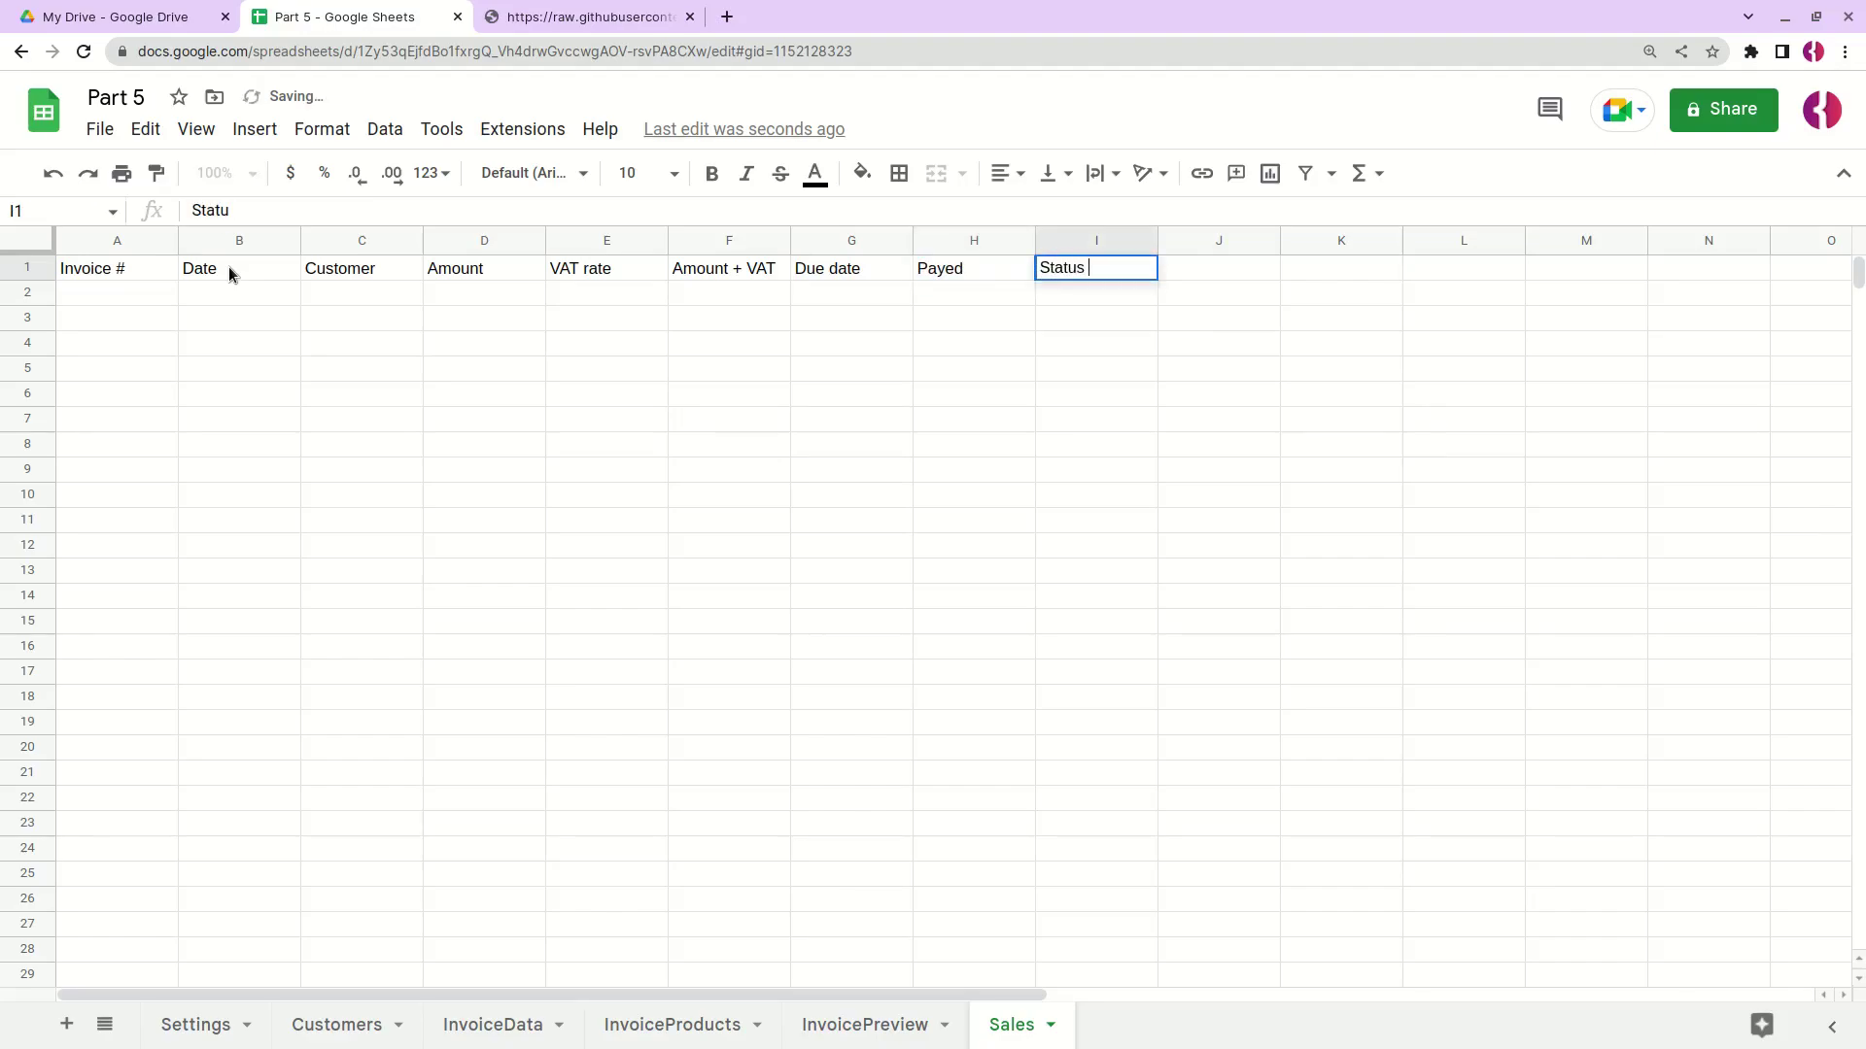
{"action": "key", "text": "Return"}
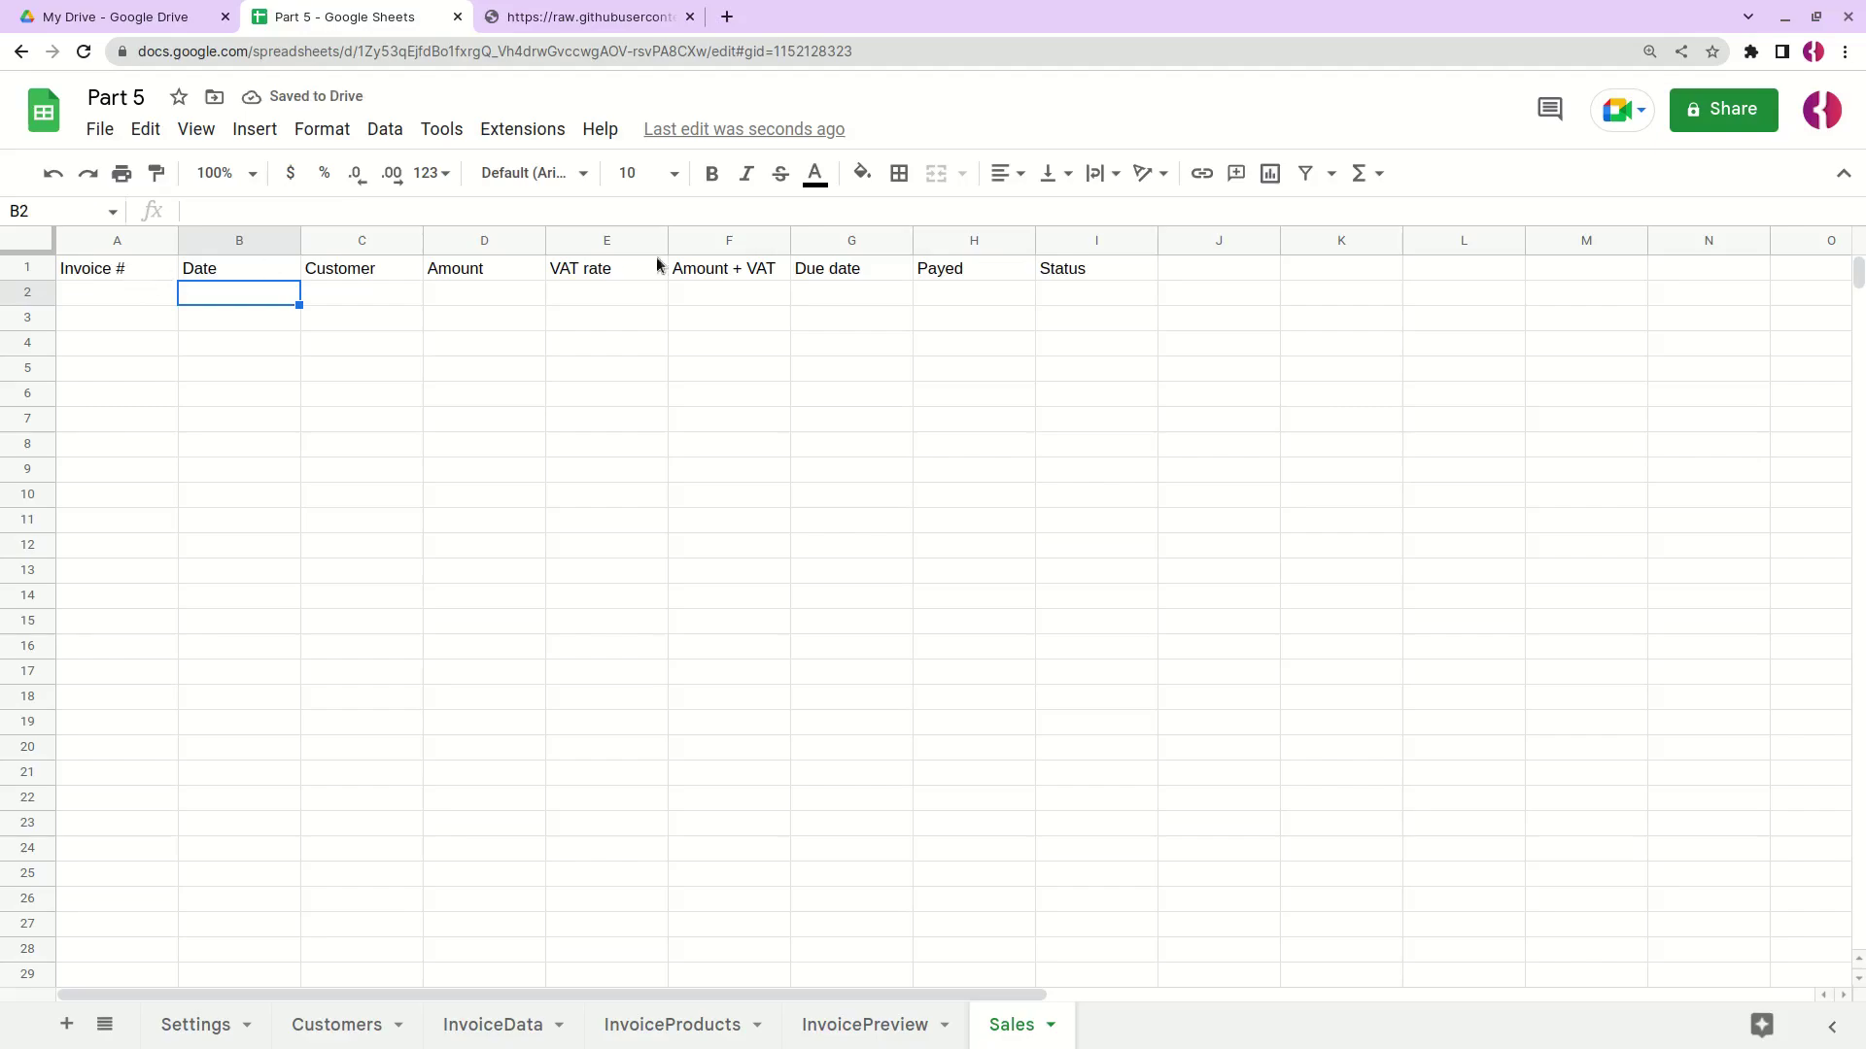
Step: Delete columns J through Z from the Sales sheet
{"action": "left_click", "coordinate": [1177, 239]}
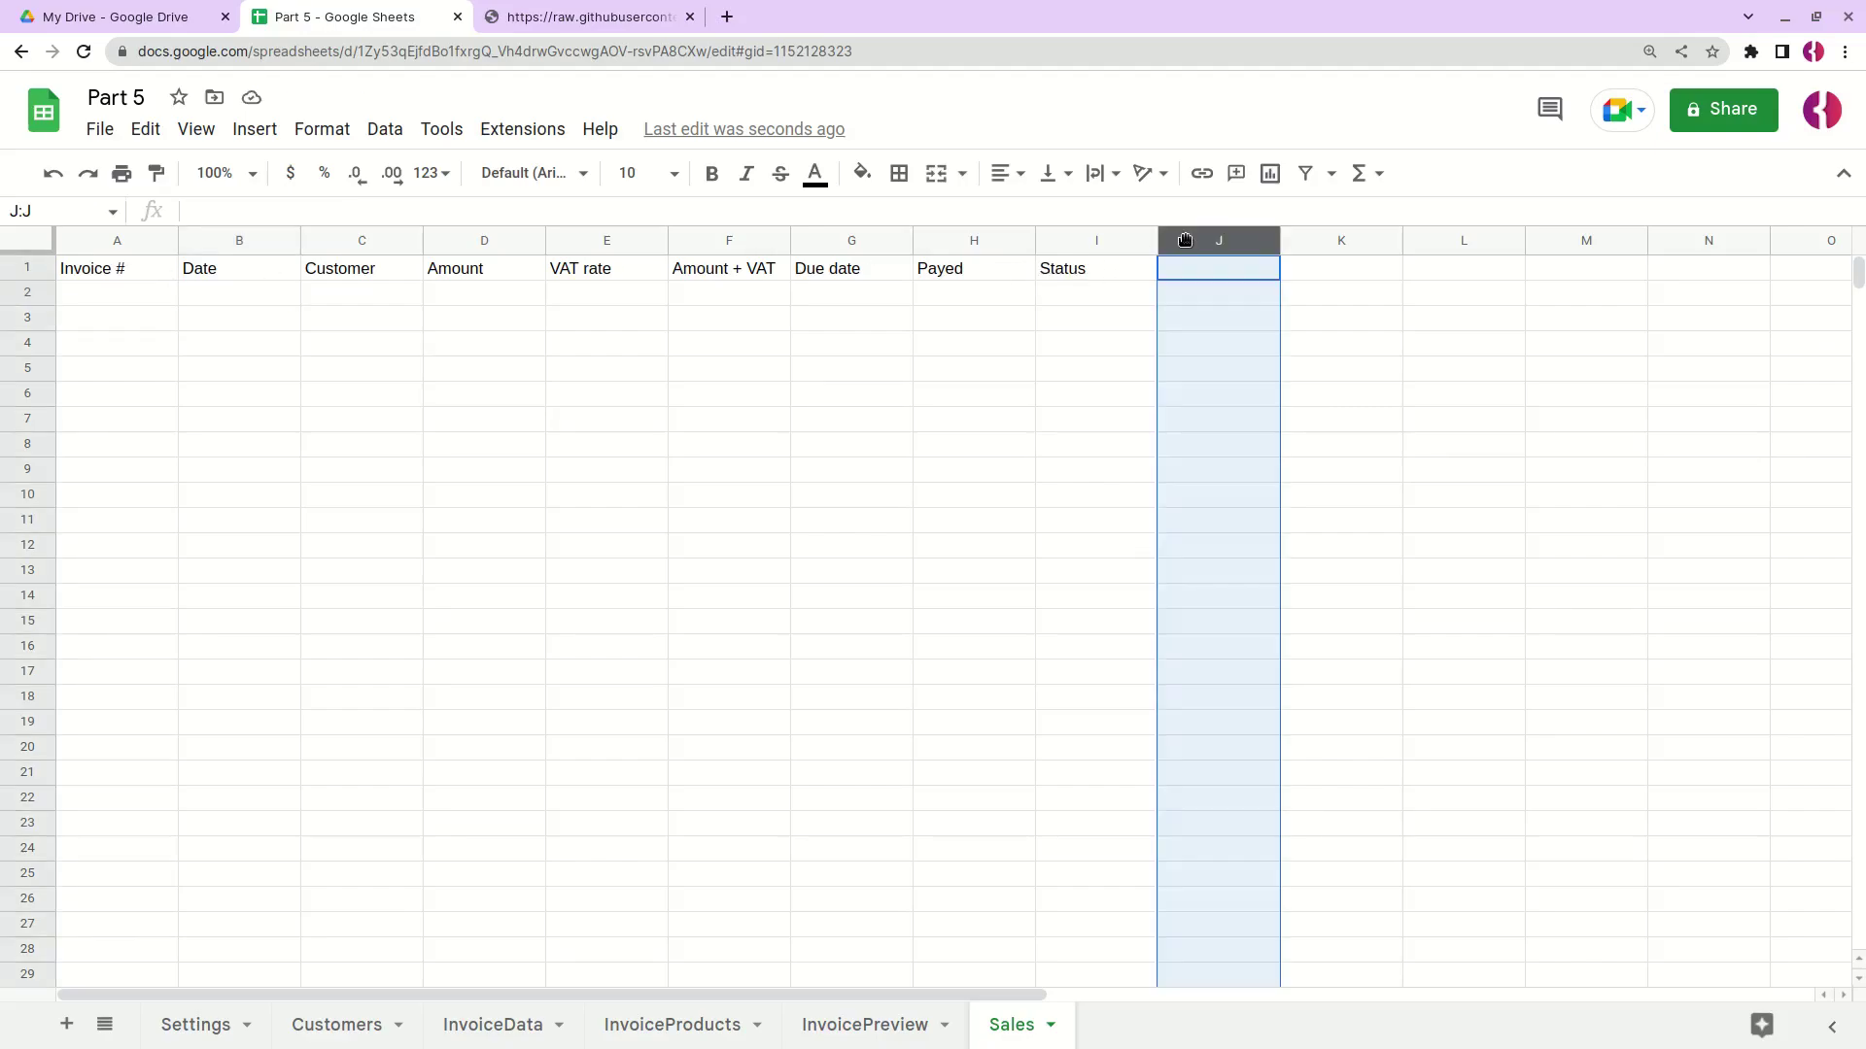
{"action": "scroll", "coordinate": [1231, 251], "scroll_direction": "right", "scroll_amount": 6}
{"action": "left_click", "coordinate": [1668, 245], "text": "shift"}
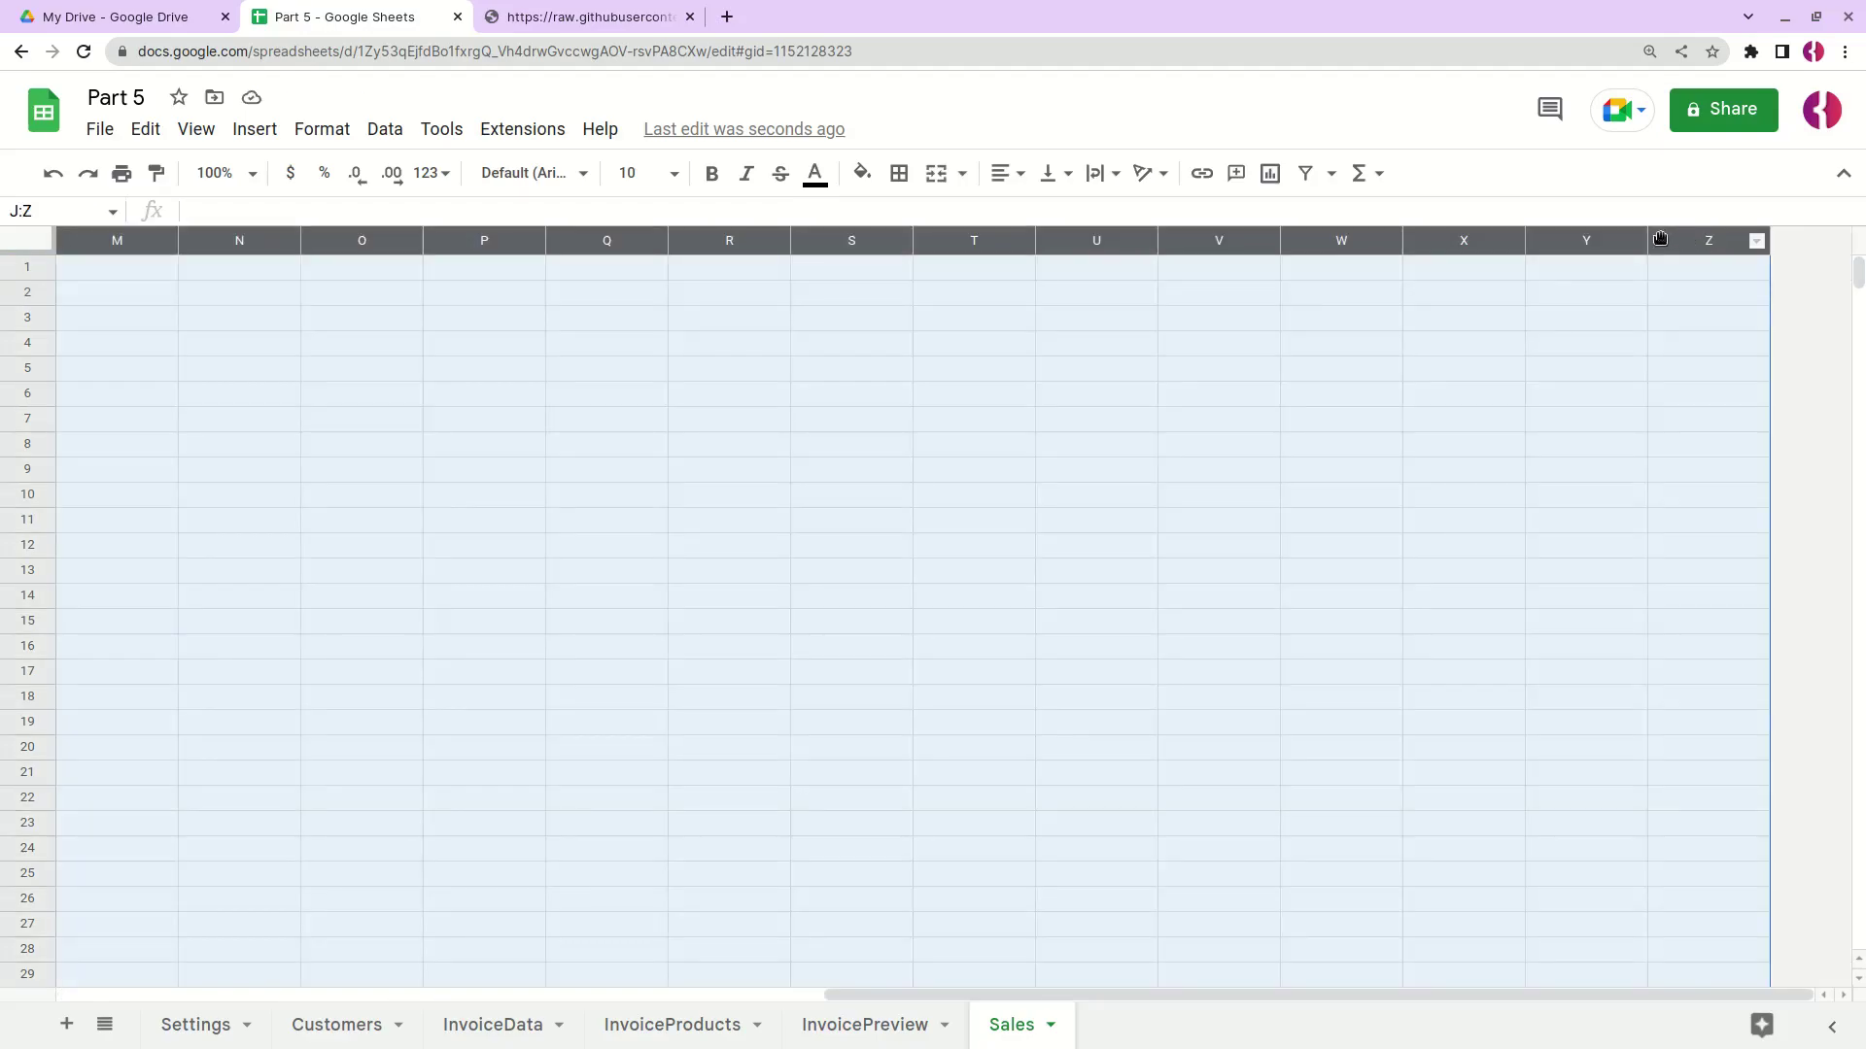
{"action": "right_click", "coordinate": [1666, 241]}
{"action": "left_click", "coordinate": [1370, 515]}
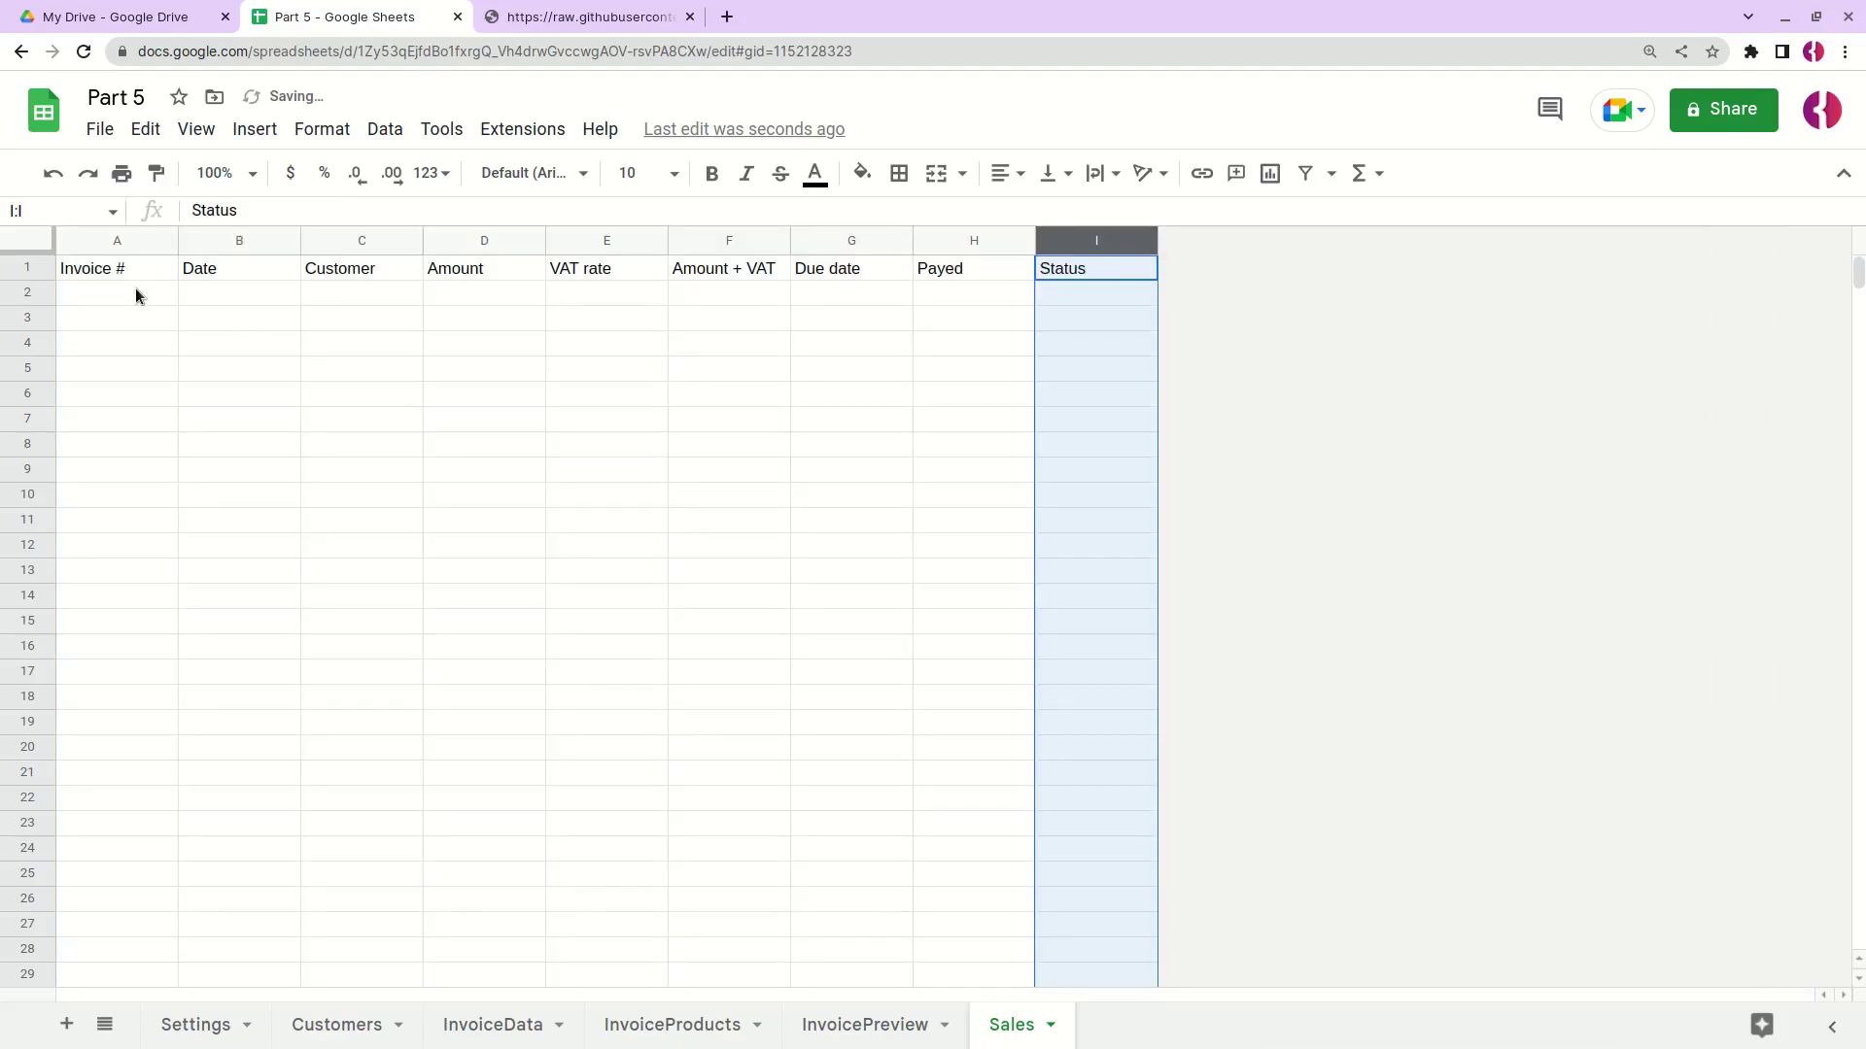
Step: Delete rows 3 through 1000, leaving only the header and one empty row
{"action": "left_click", "coordinate": [27, 318]}
{"action": "key", "text": "ctrl+shift+Down"}
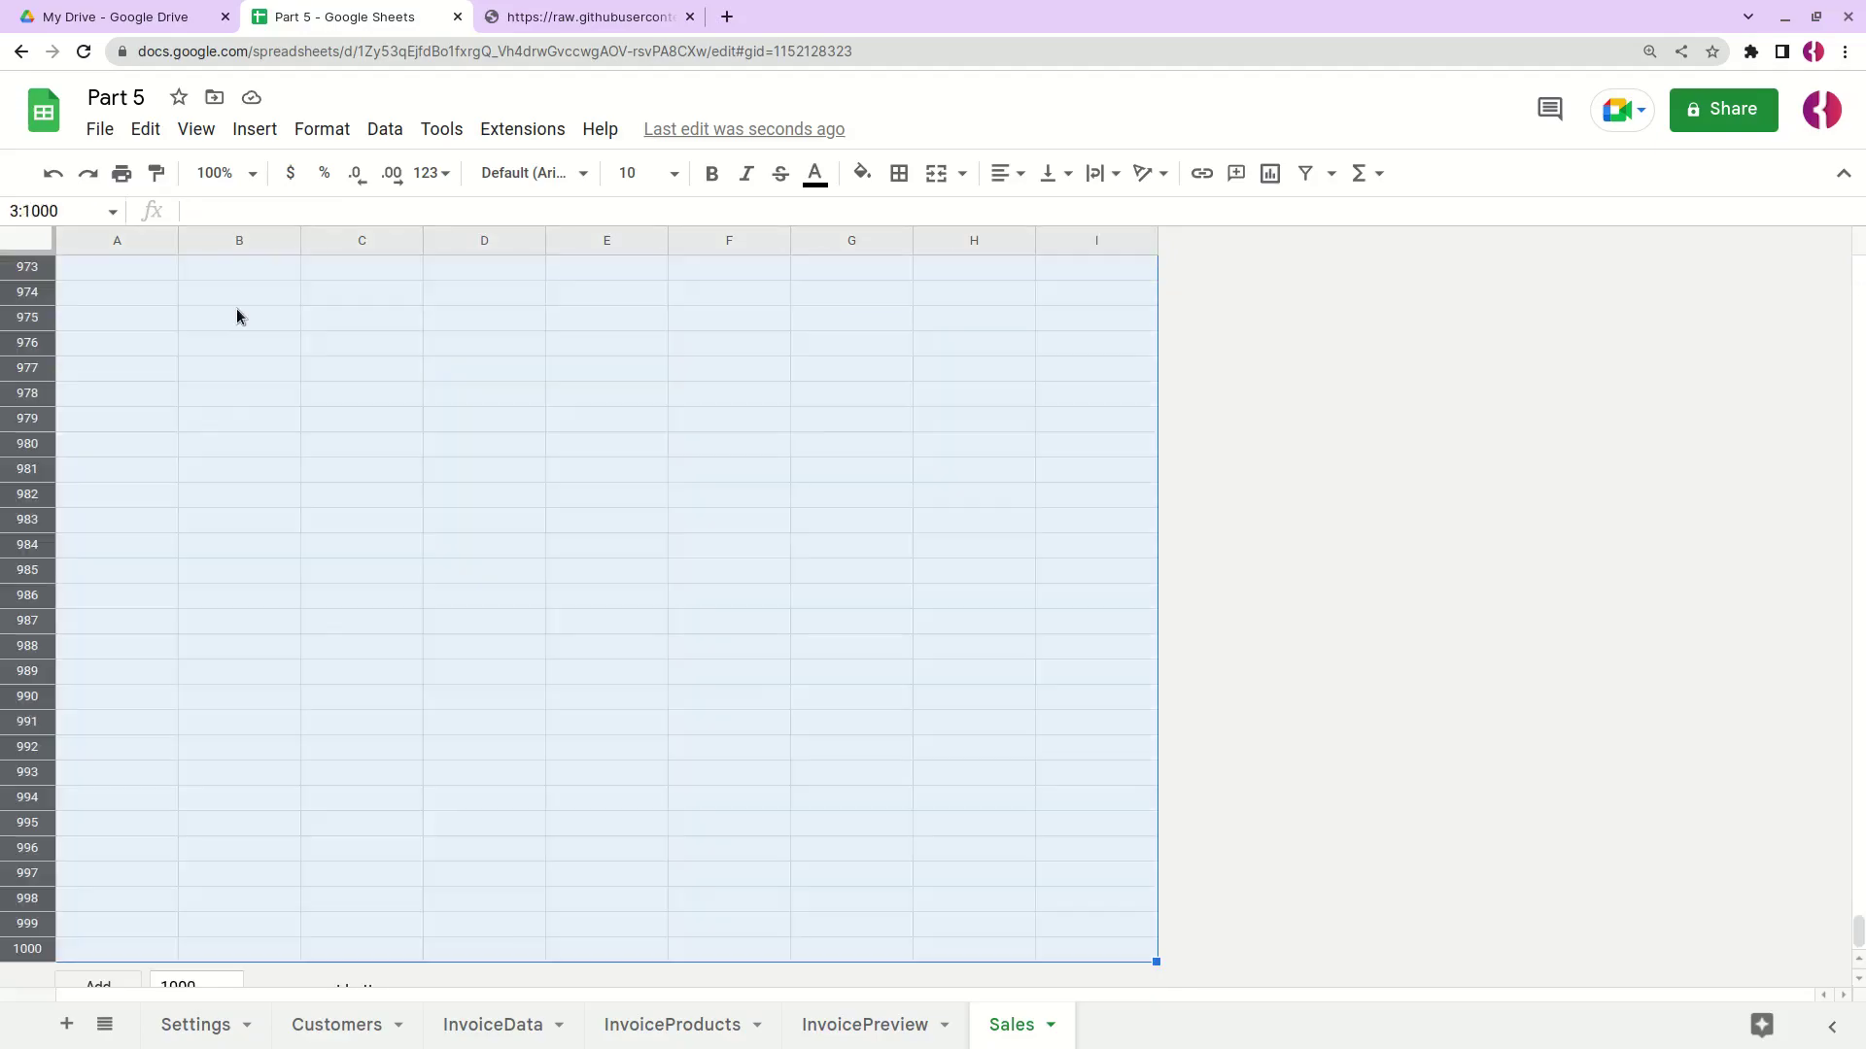
{"action": "right_click", "coordinate": [29, 473]}
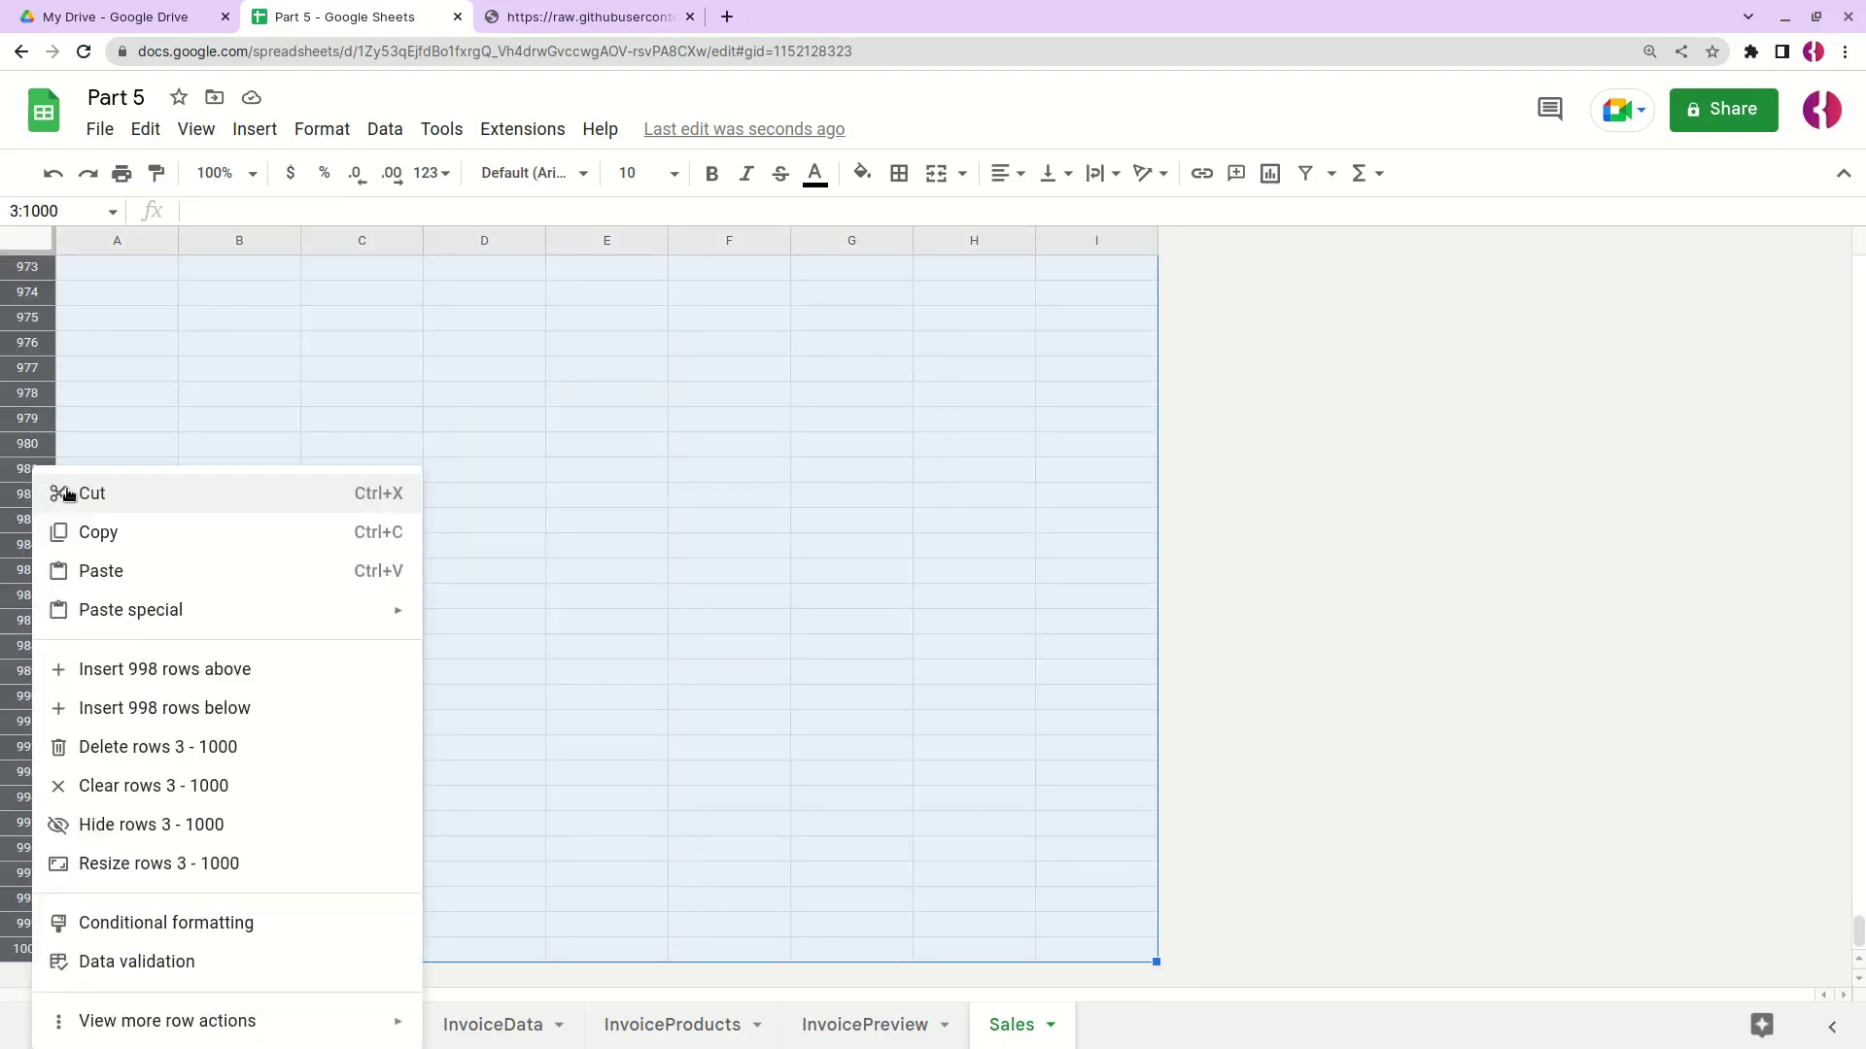
{"action": "left_click", "coordinate": [147, 758]}
{"action": "left_click", "coordinate": [149, 296]}
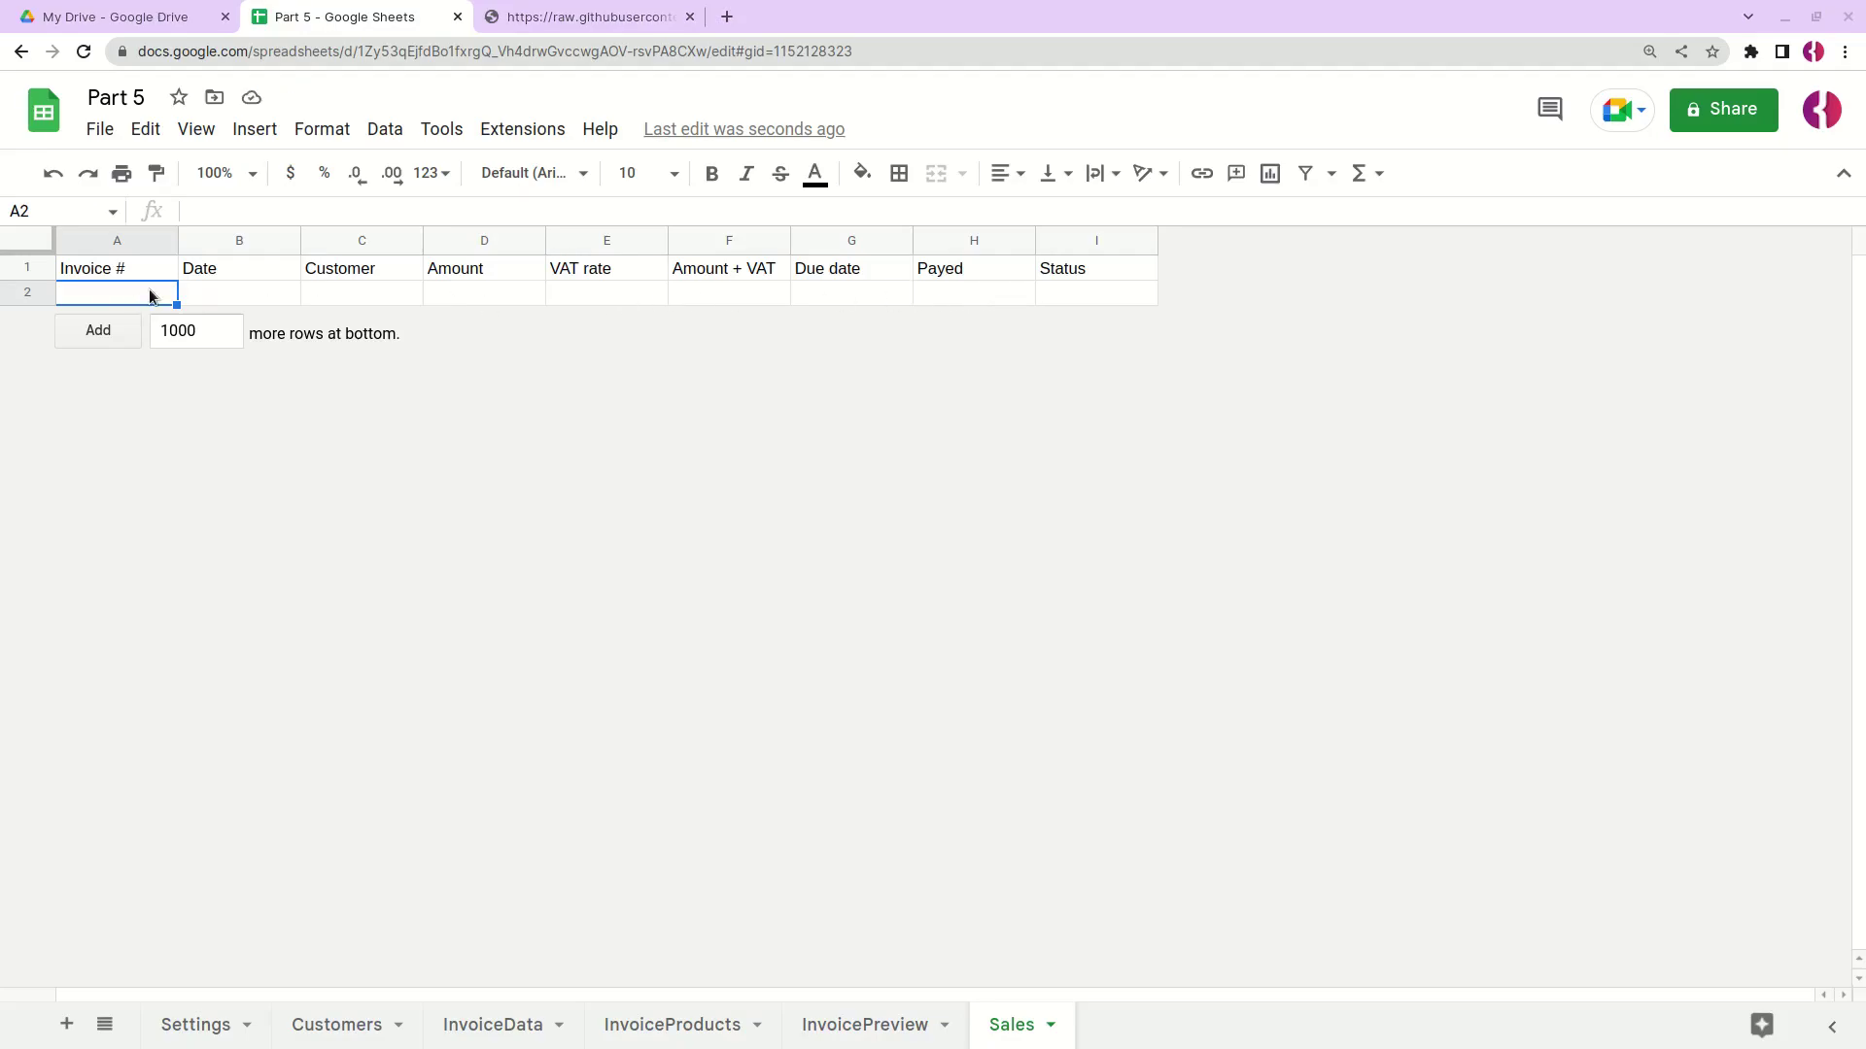
Step: Launch Extensions > Apps Script for this spreadsheet
{"action": "left_click", "coordinate": [439, 134]}
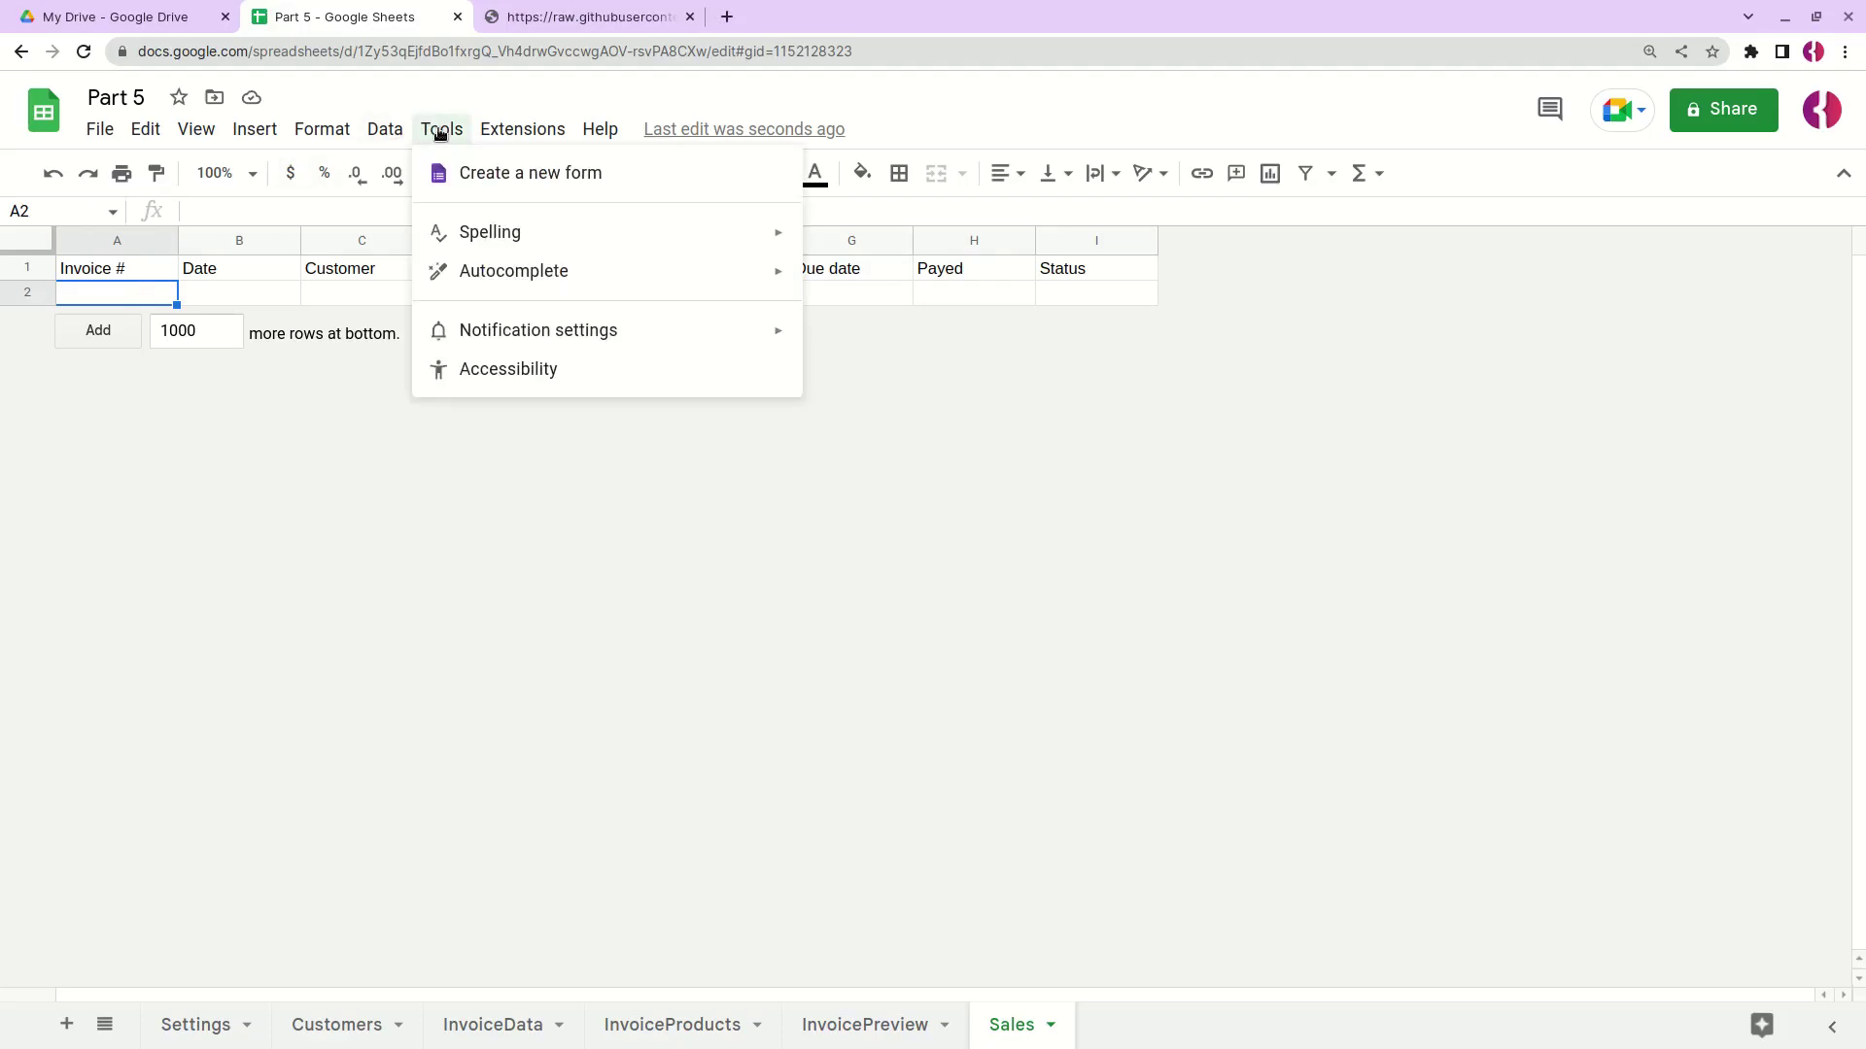
{"action": "mouse_move", "coordinate": [516, 131]}
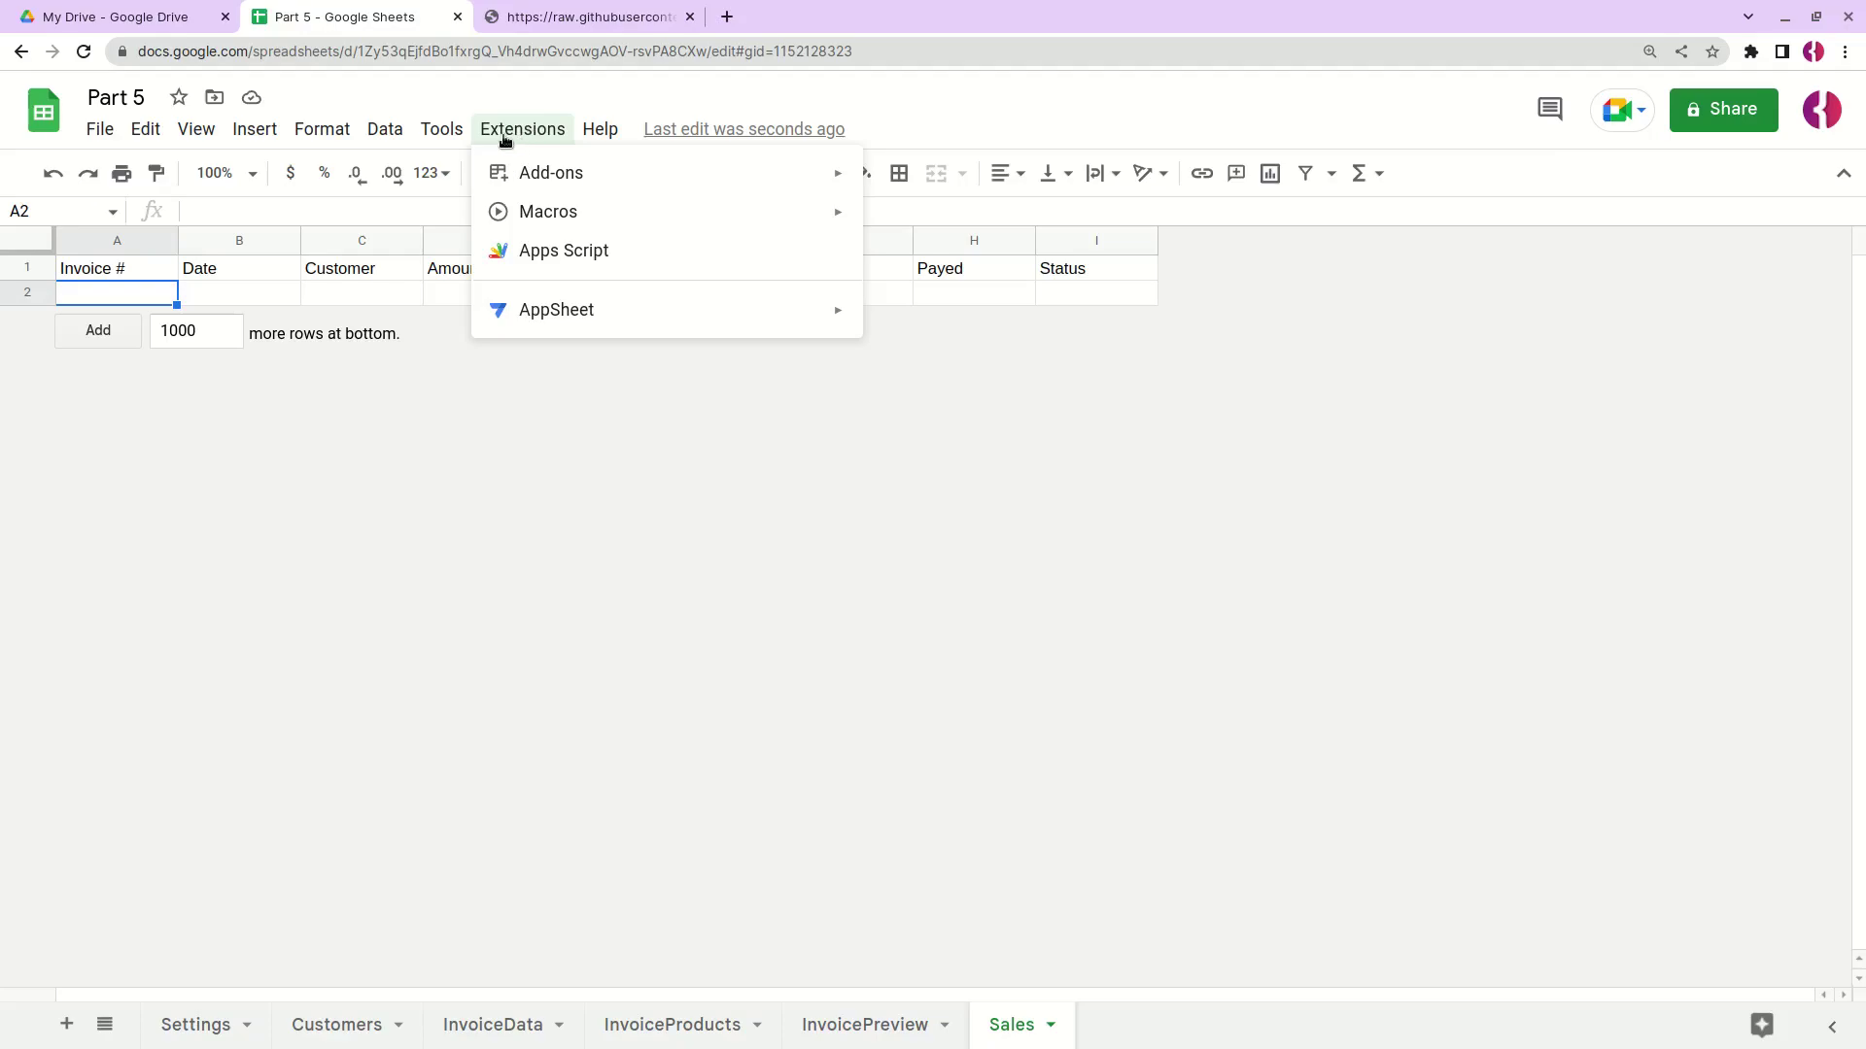
{"action": "left_click", "coordinate": [539, 261]}
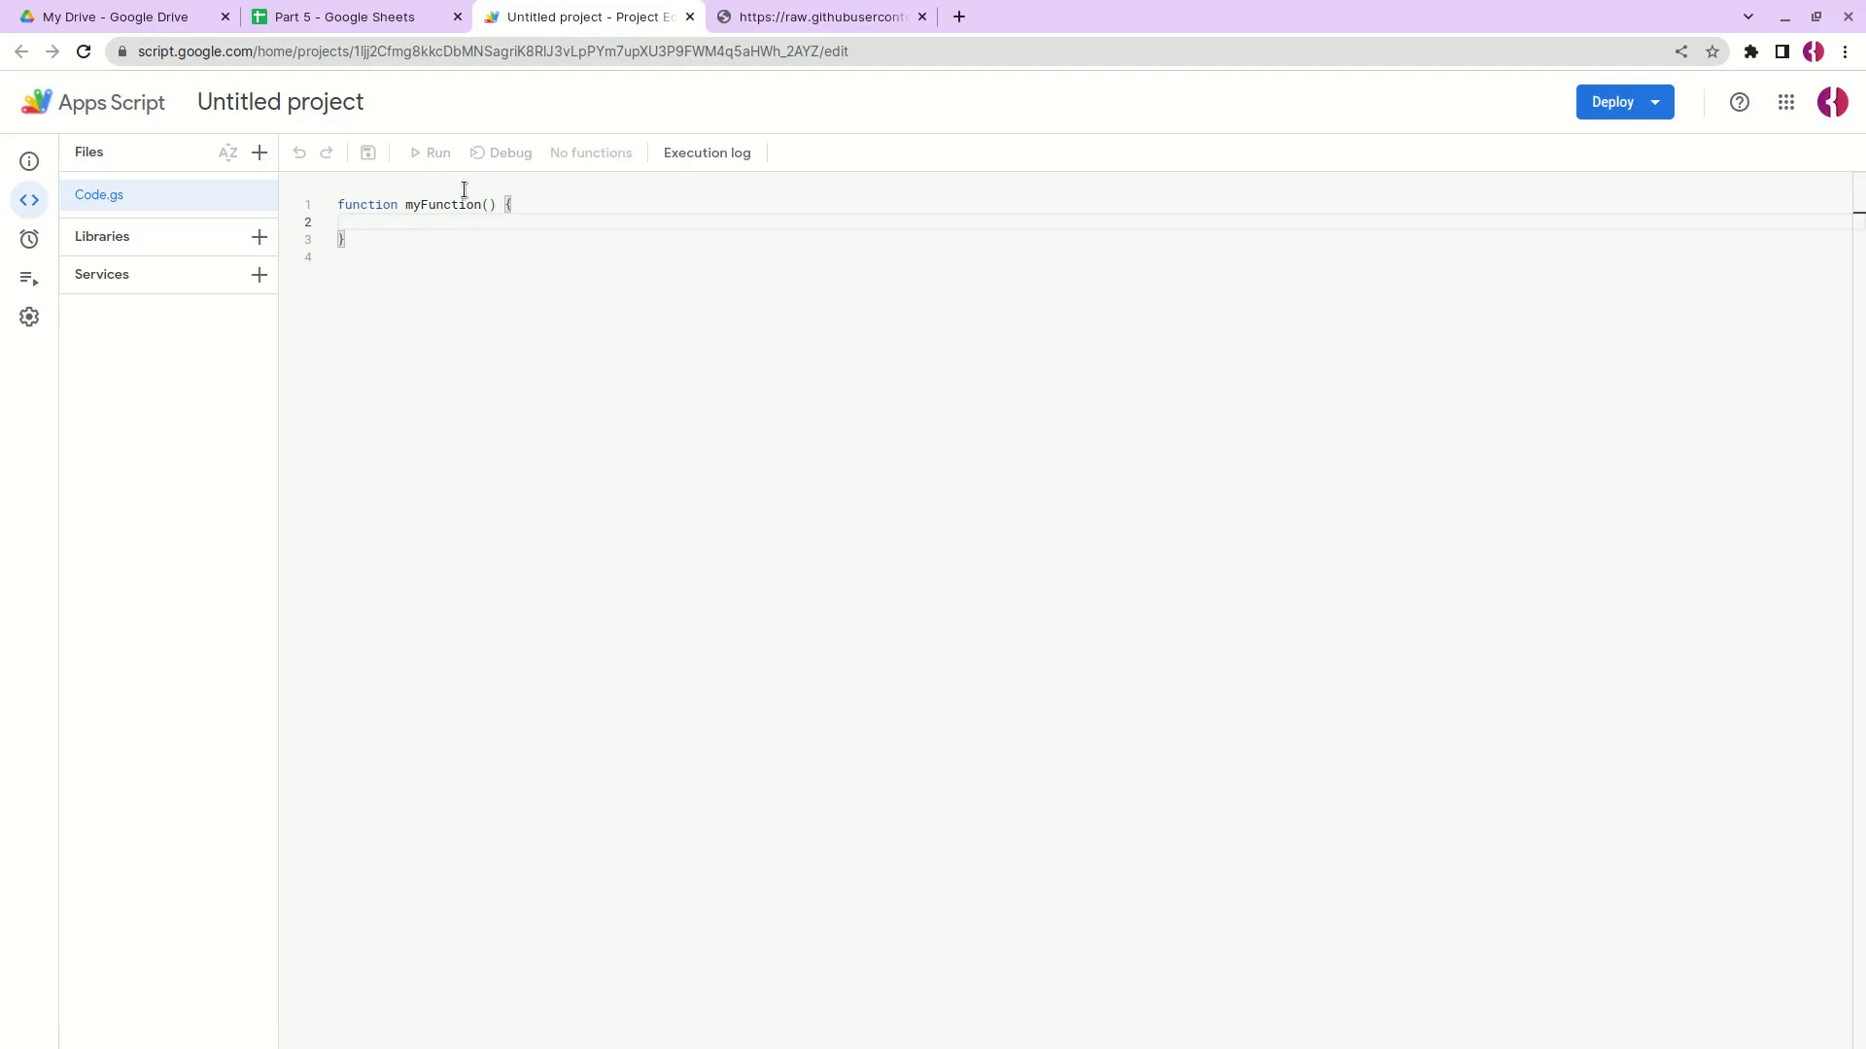
Step: Copy the GitHub template Code.gs and paste it over the default myFunction code
{"action": "left_click", "coordinate": [793, 24]}
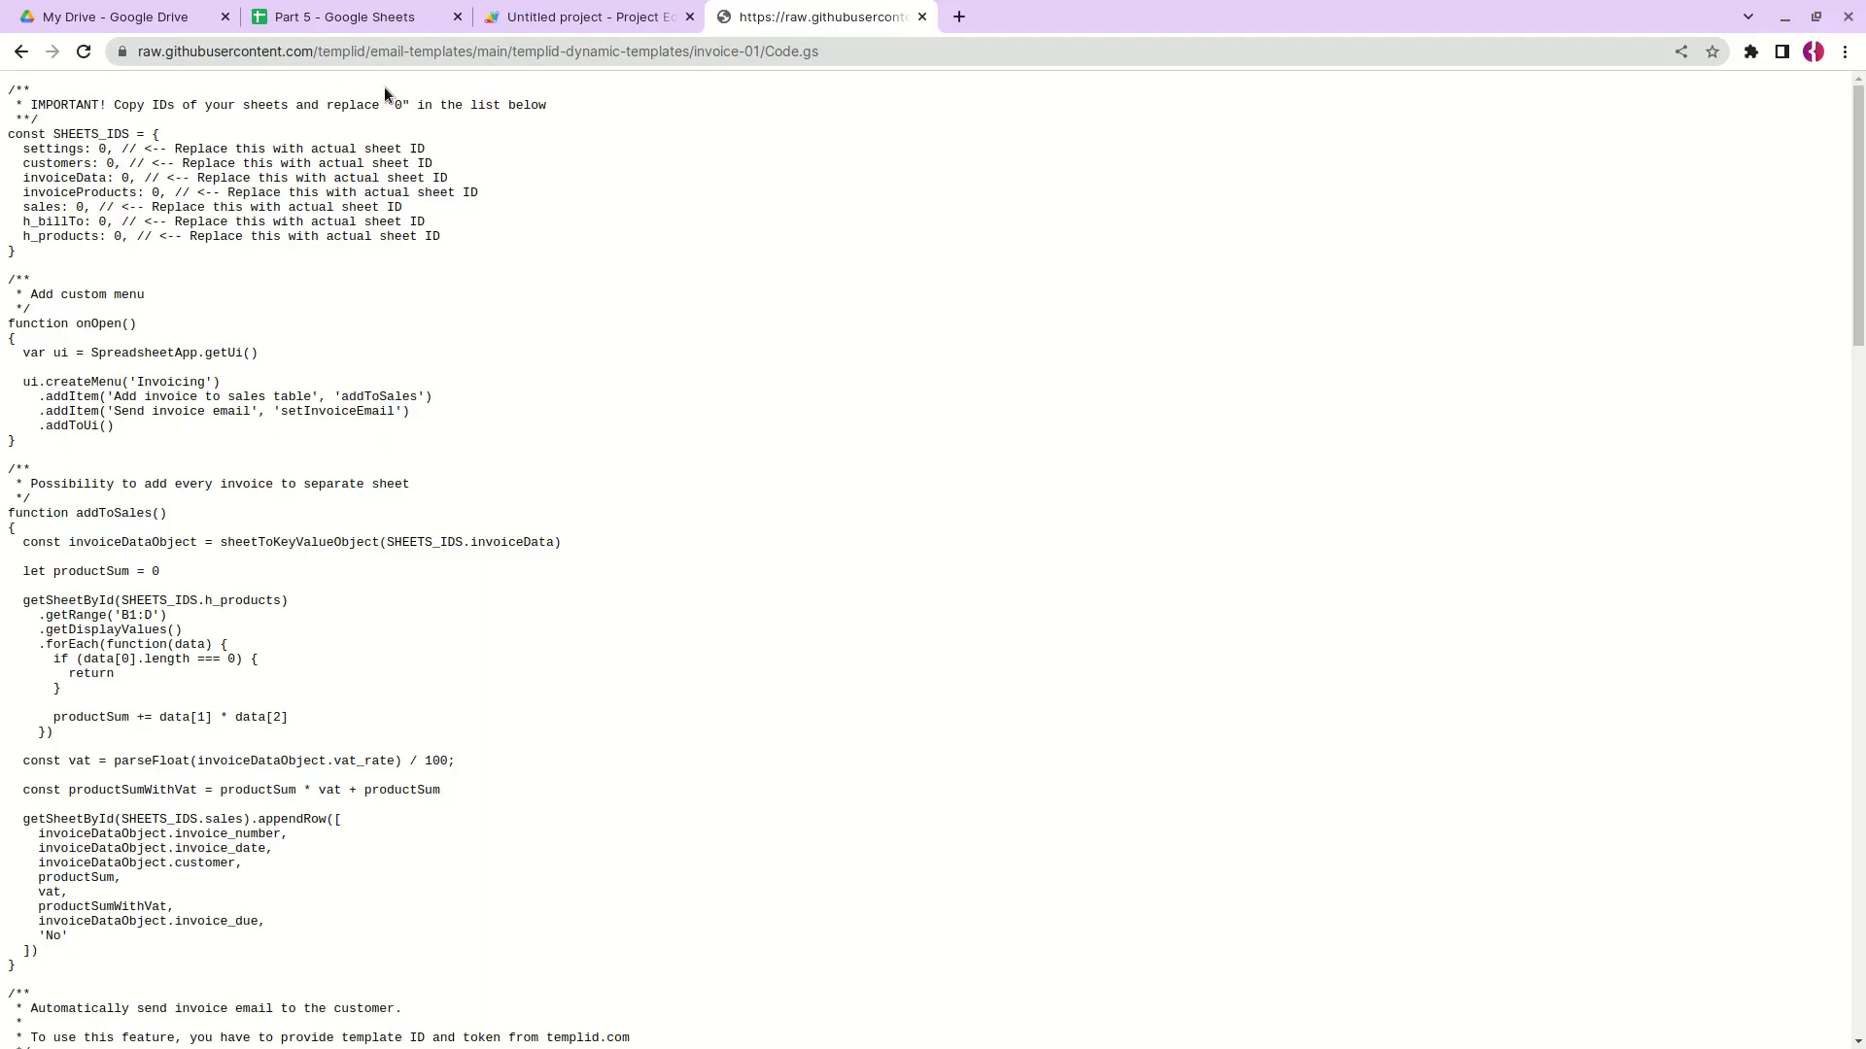
{"action": "key", "text": "ctrl+a"}
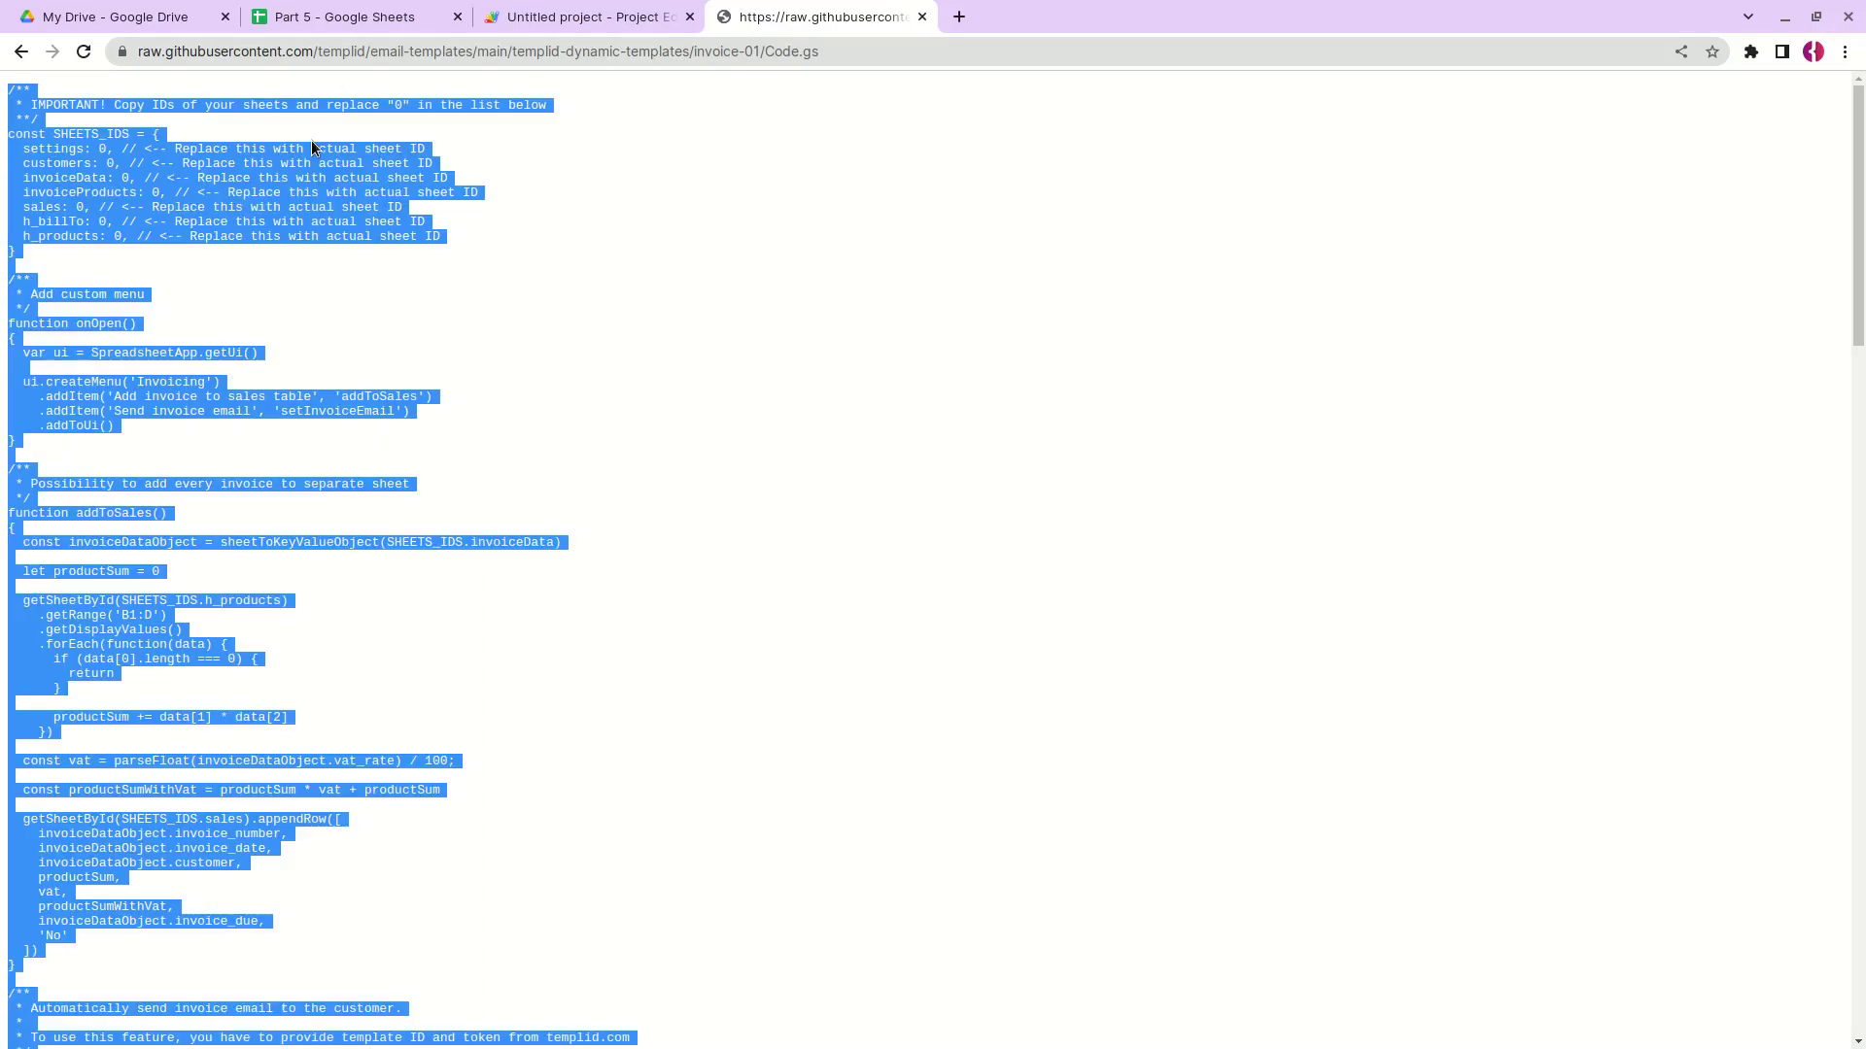
{"action": "left_click", "coordinate": [616, 26]}
{"action": "left_click", "coordinate": [596, 340]}
{"action": "key", "text": "ctrl+a"}
{"action": "key", "text": "BackSpace"}
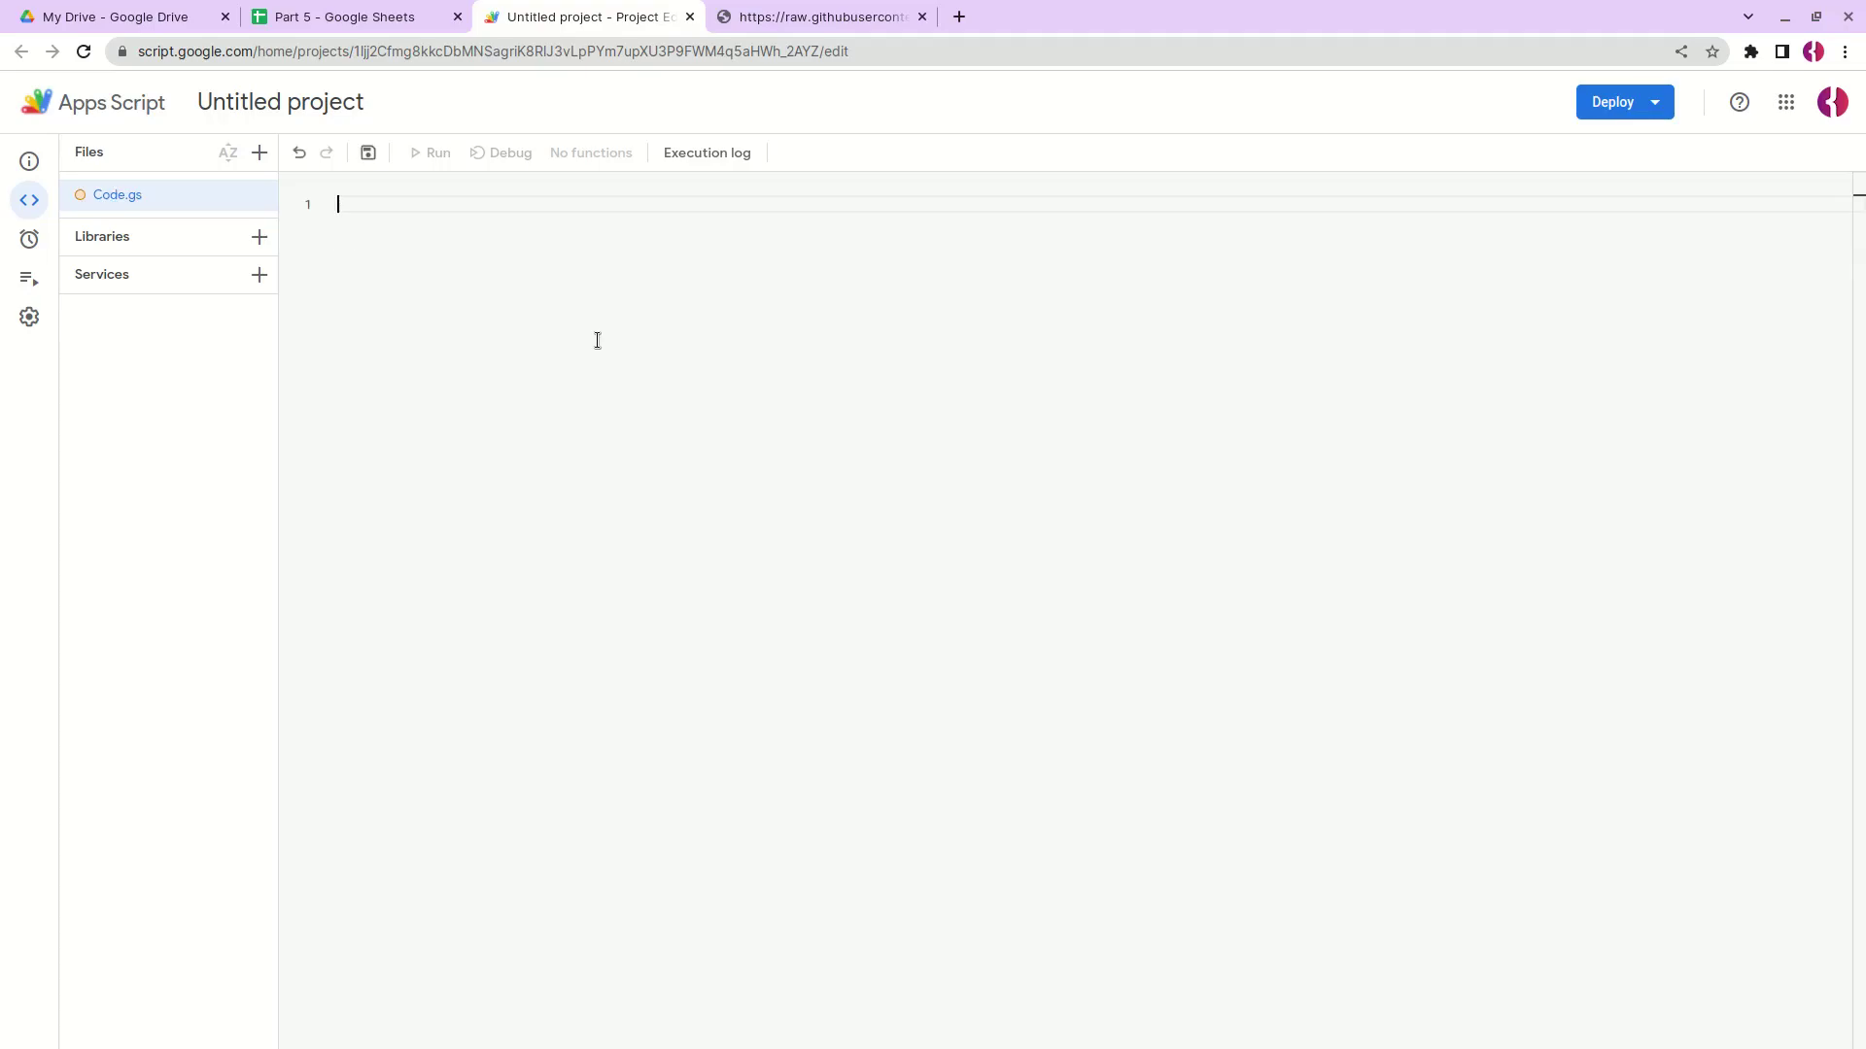
{"action": "key", "text": "ctrl+v"}
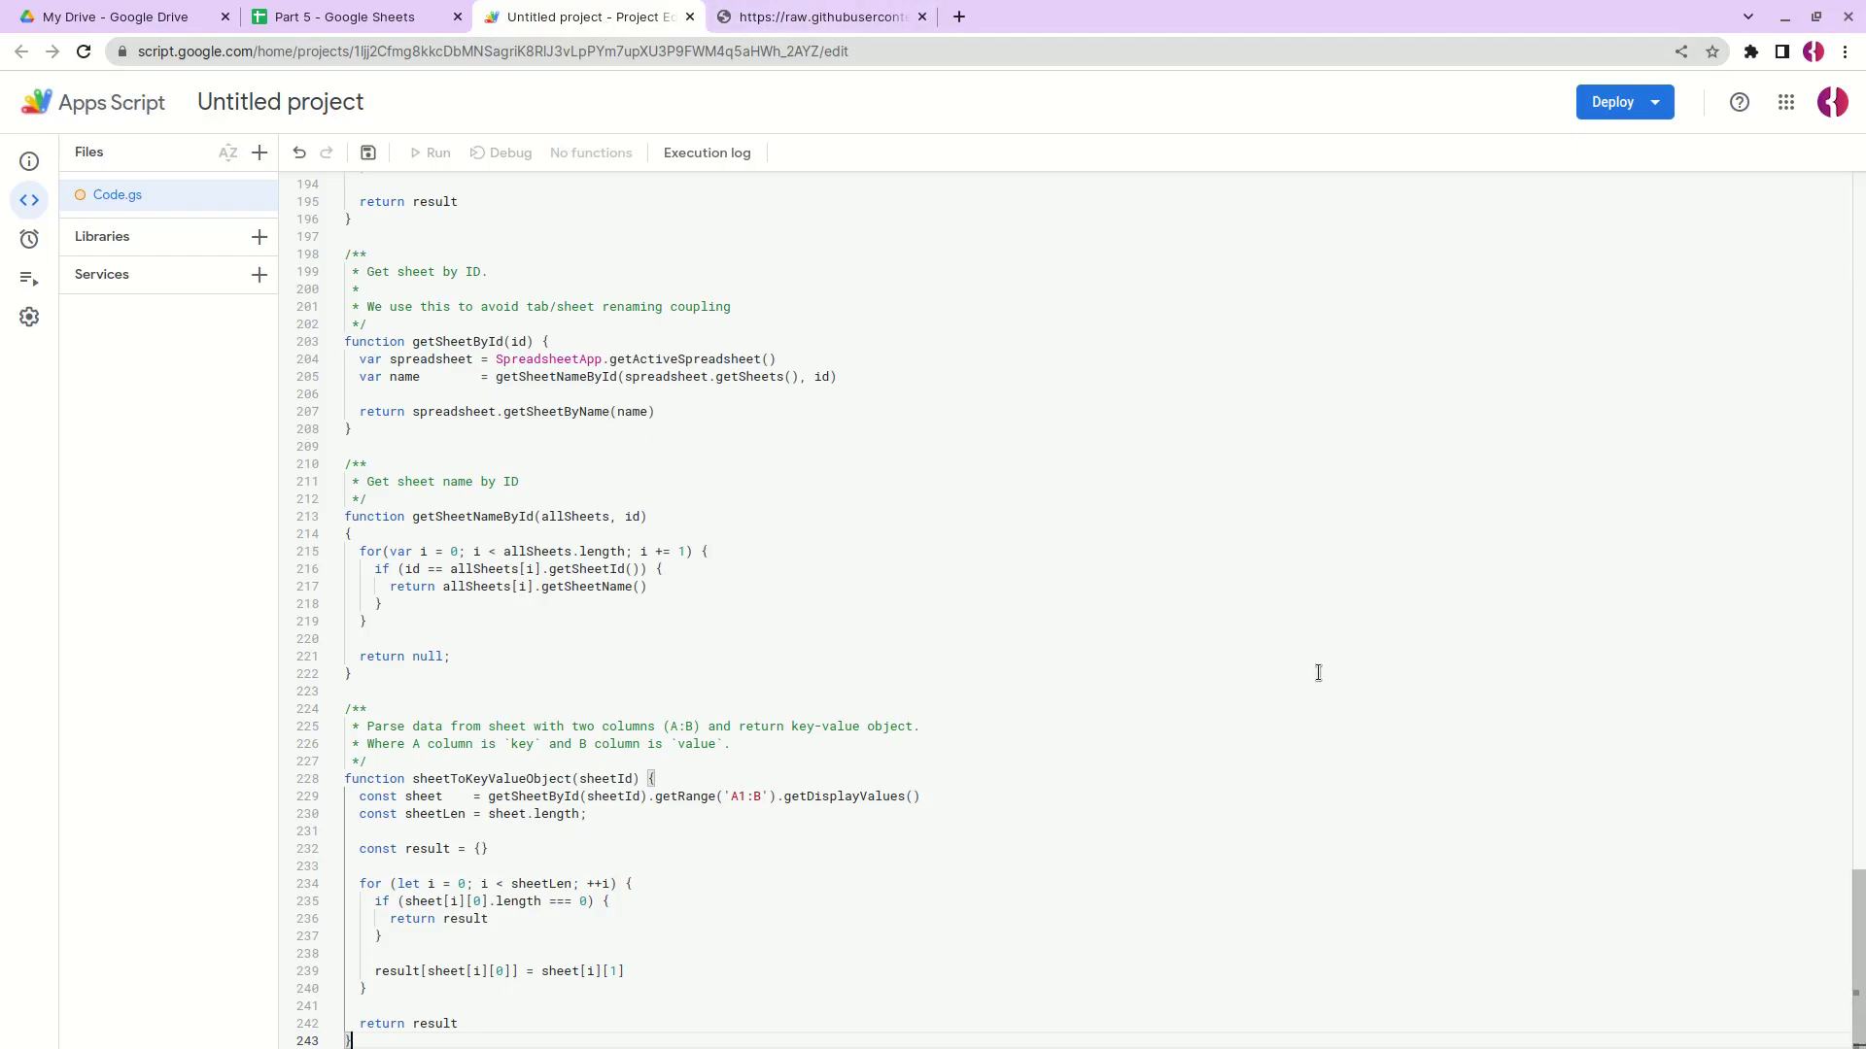
{"action": "left_click", "coordinate": [854, 339]}
{"action": "key", "text": "ctrl+Home"}
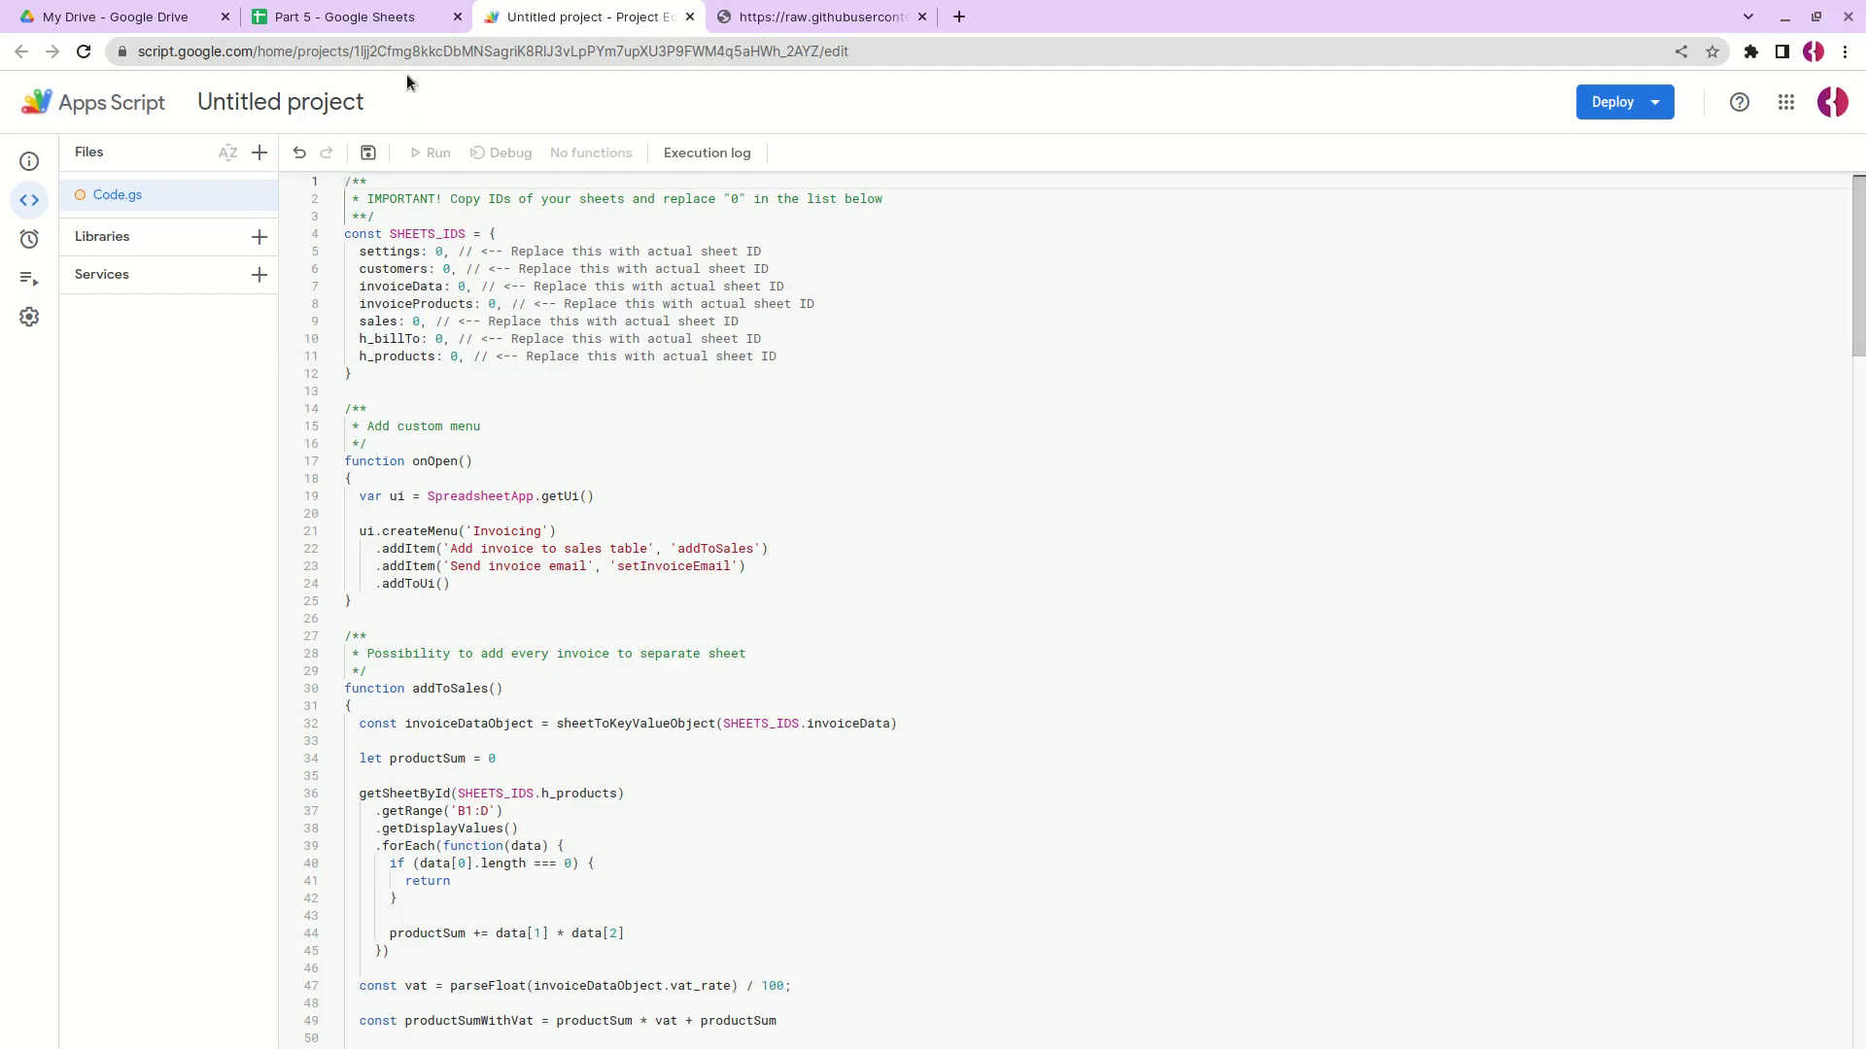
Step: Paste the Customers and InvoiceData sheet gids into SHEETS_IDS, replacing their 0 placeholders
{"action": "double_click", "coordinate": [403, 250]}
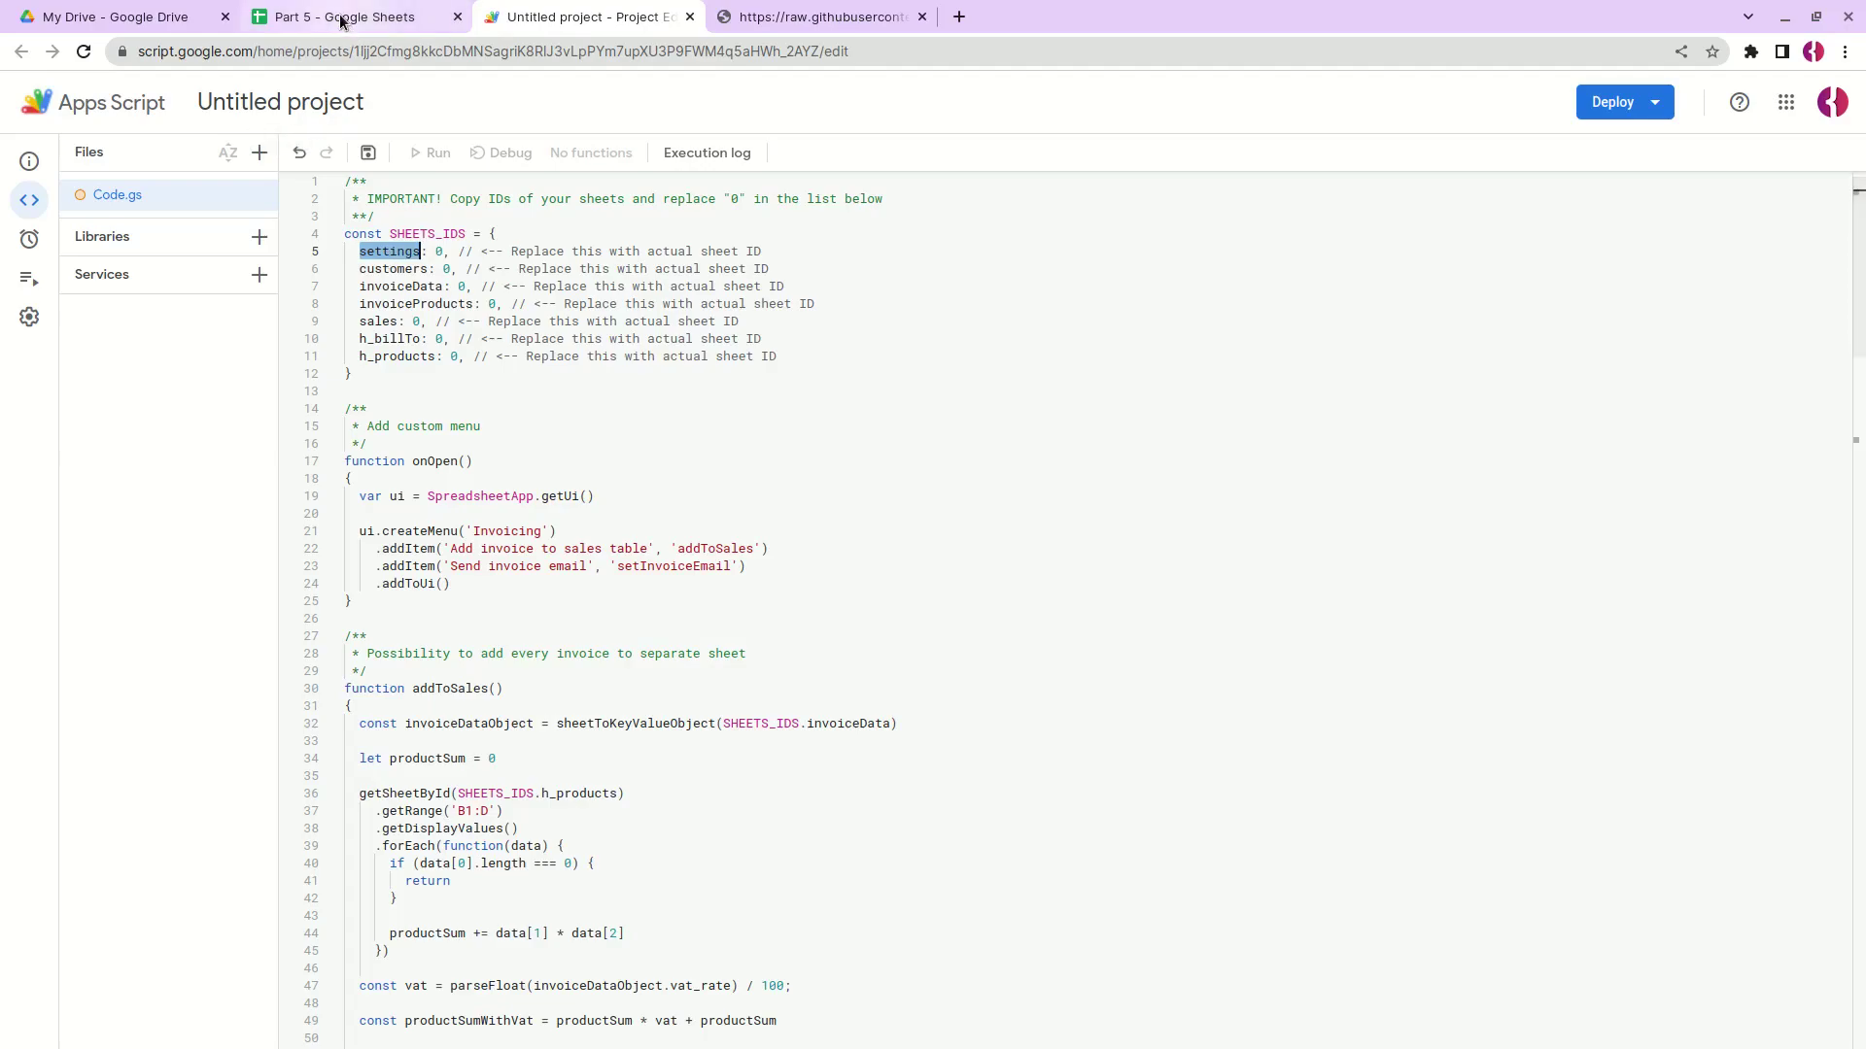
{"action": "left_click", "coordinate": [340, 19]}
{"action": "left_click", "coordinate": [194, 1022]}
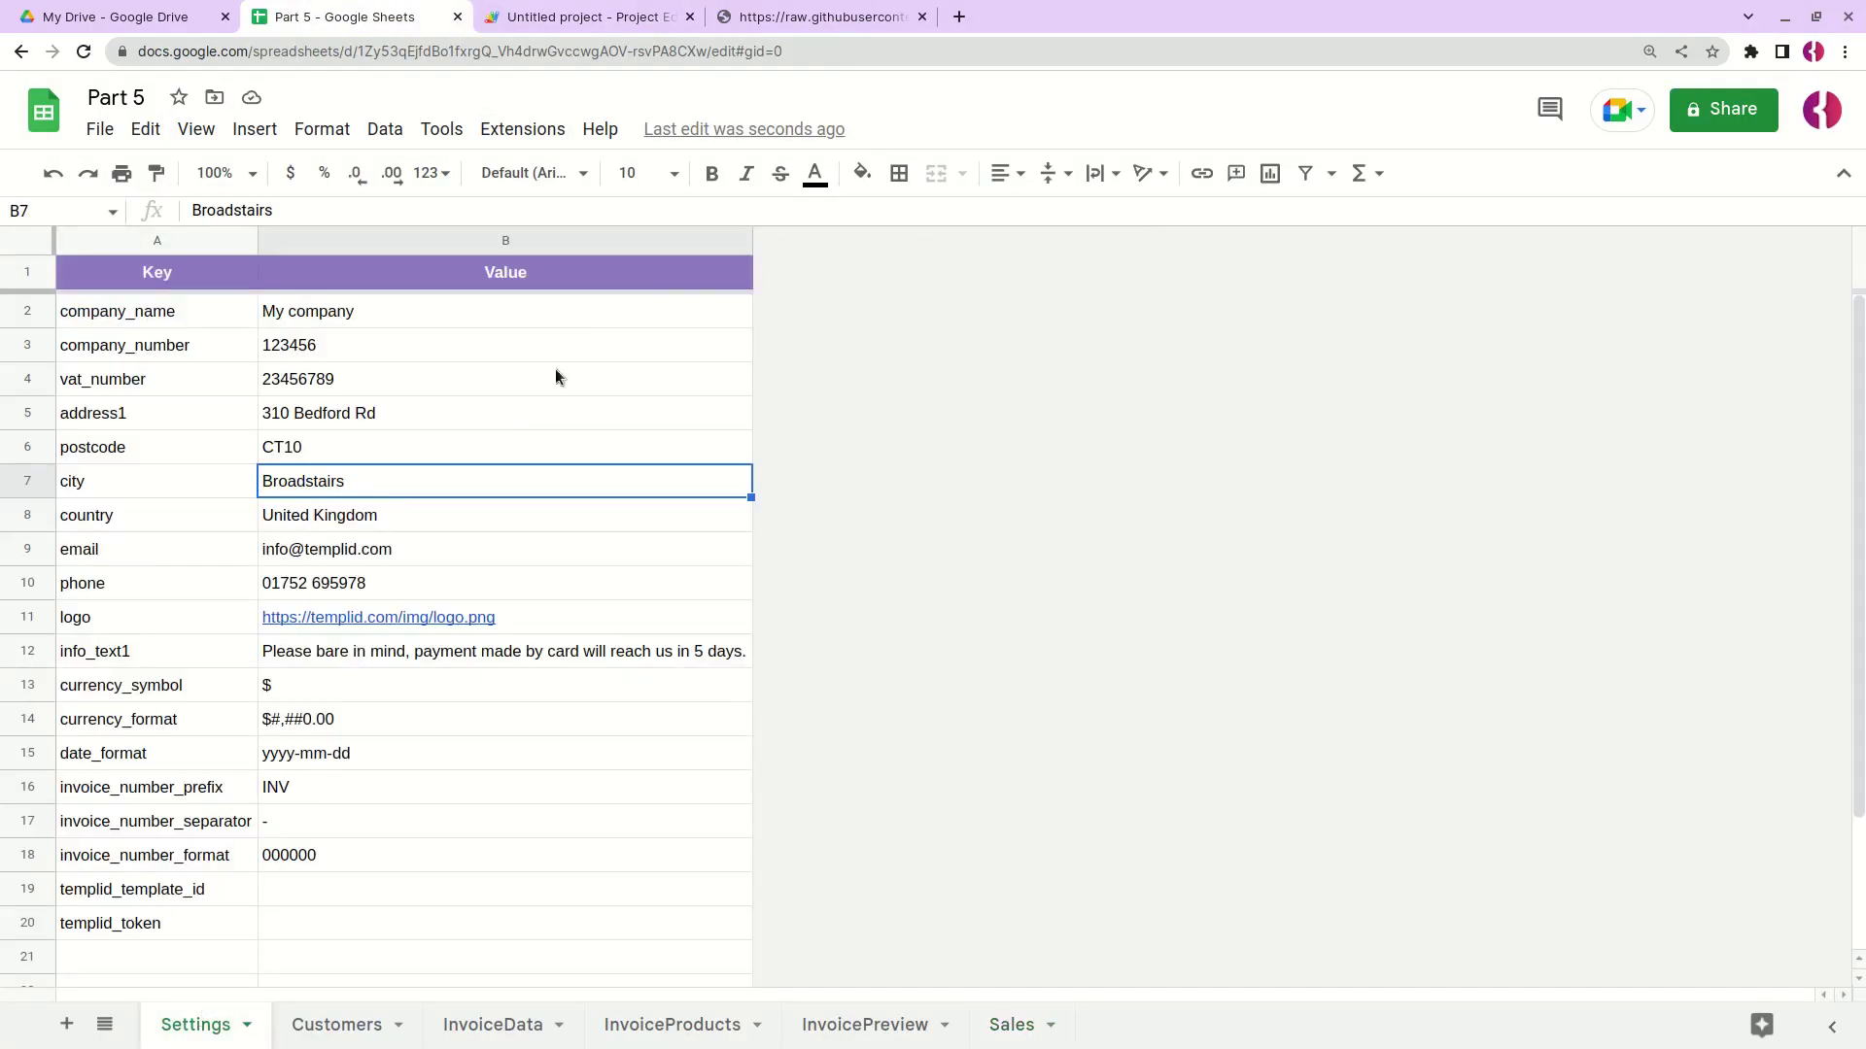
{"action": "double_click", "coordinate": [824, 50]}
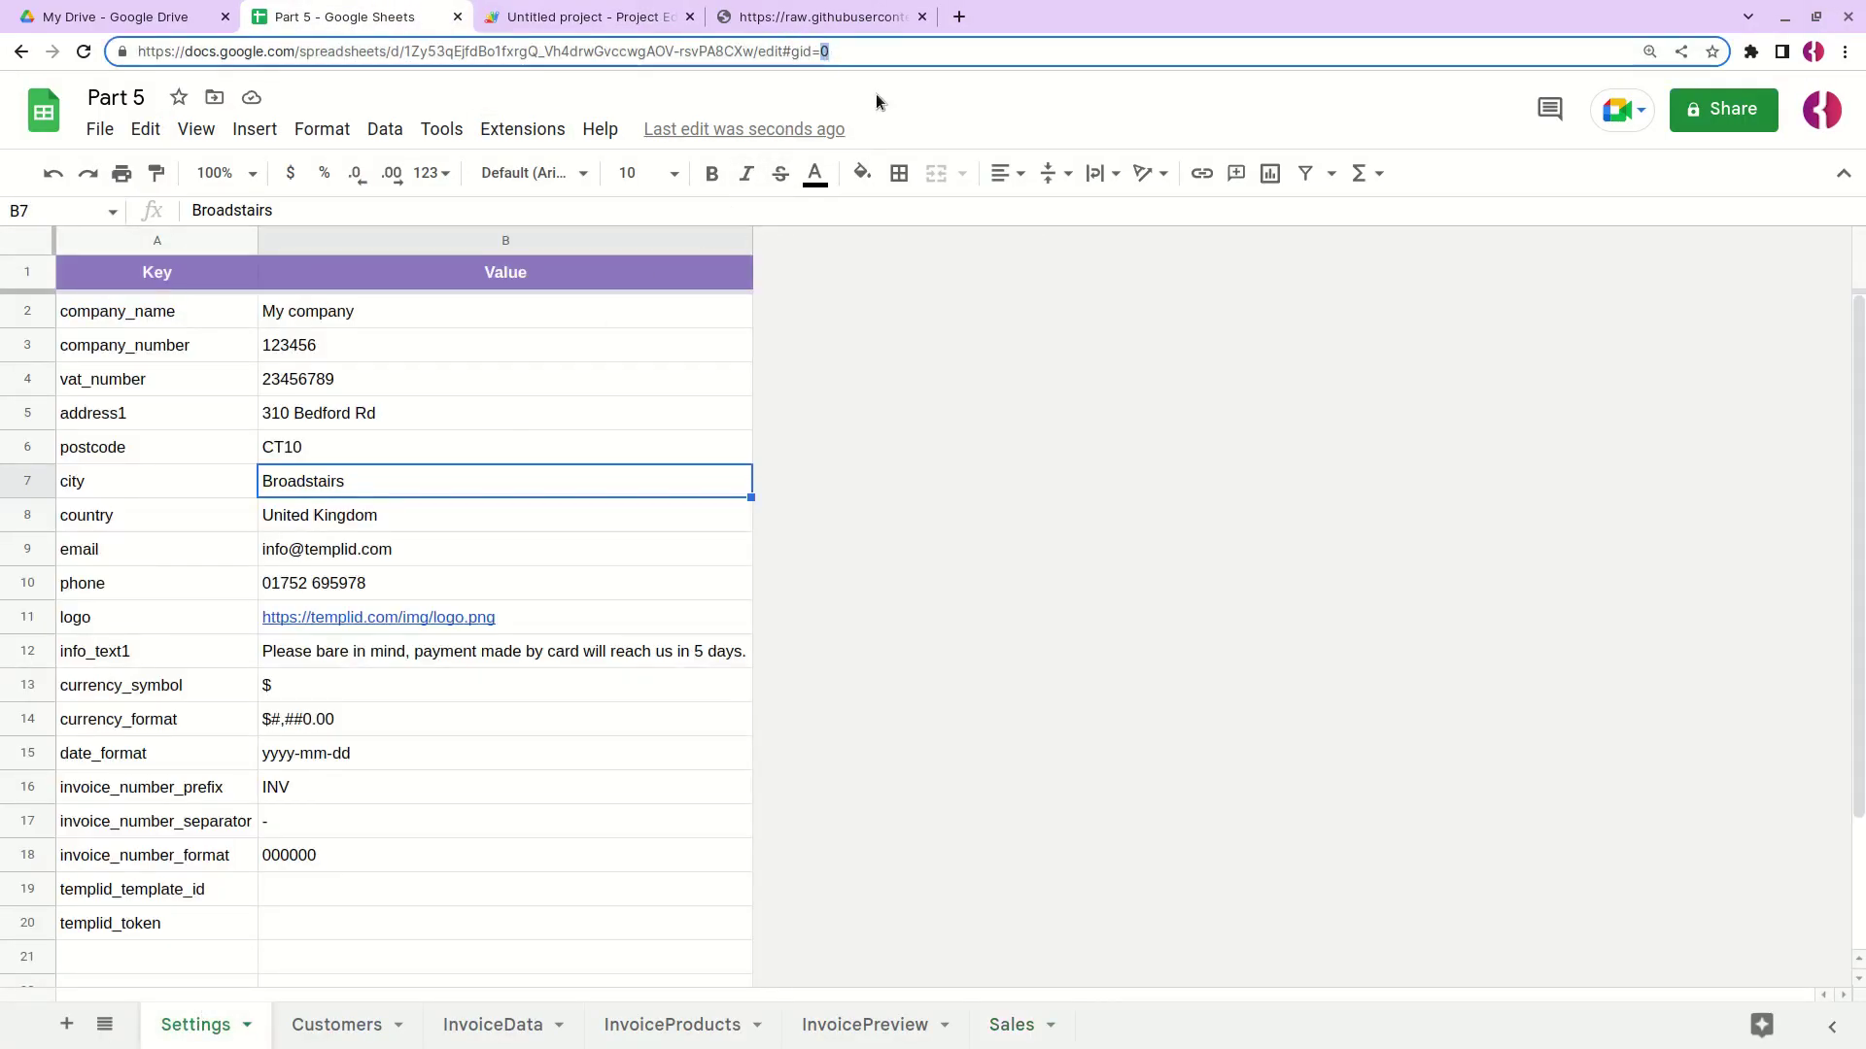
{"action": "left_click", "coordinate": [309, 1029]}
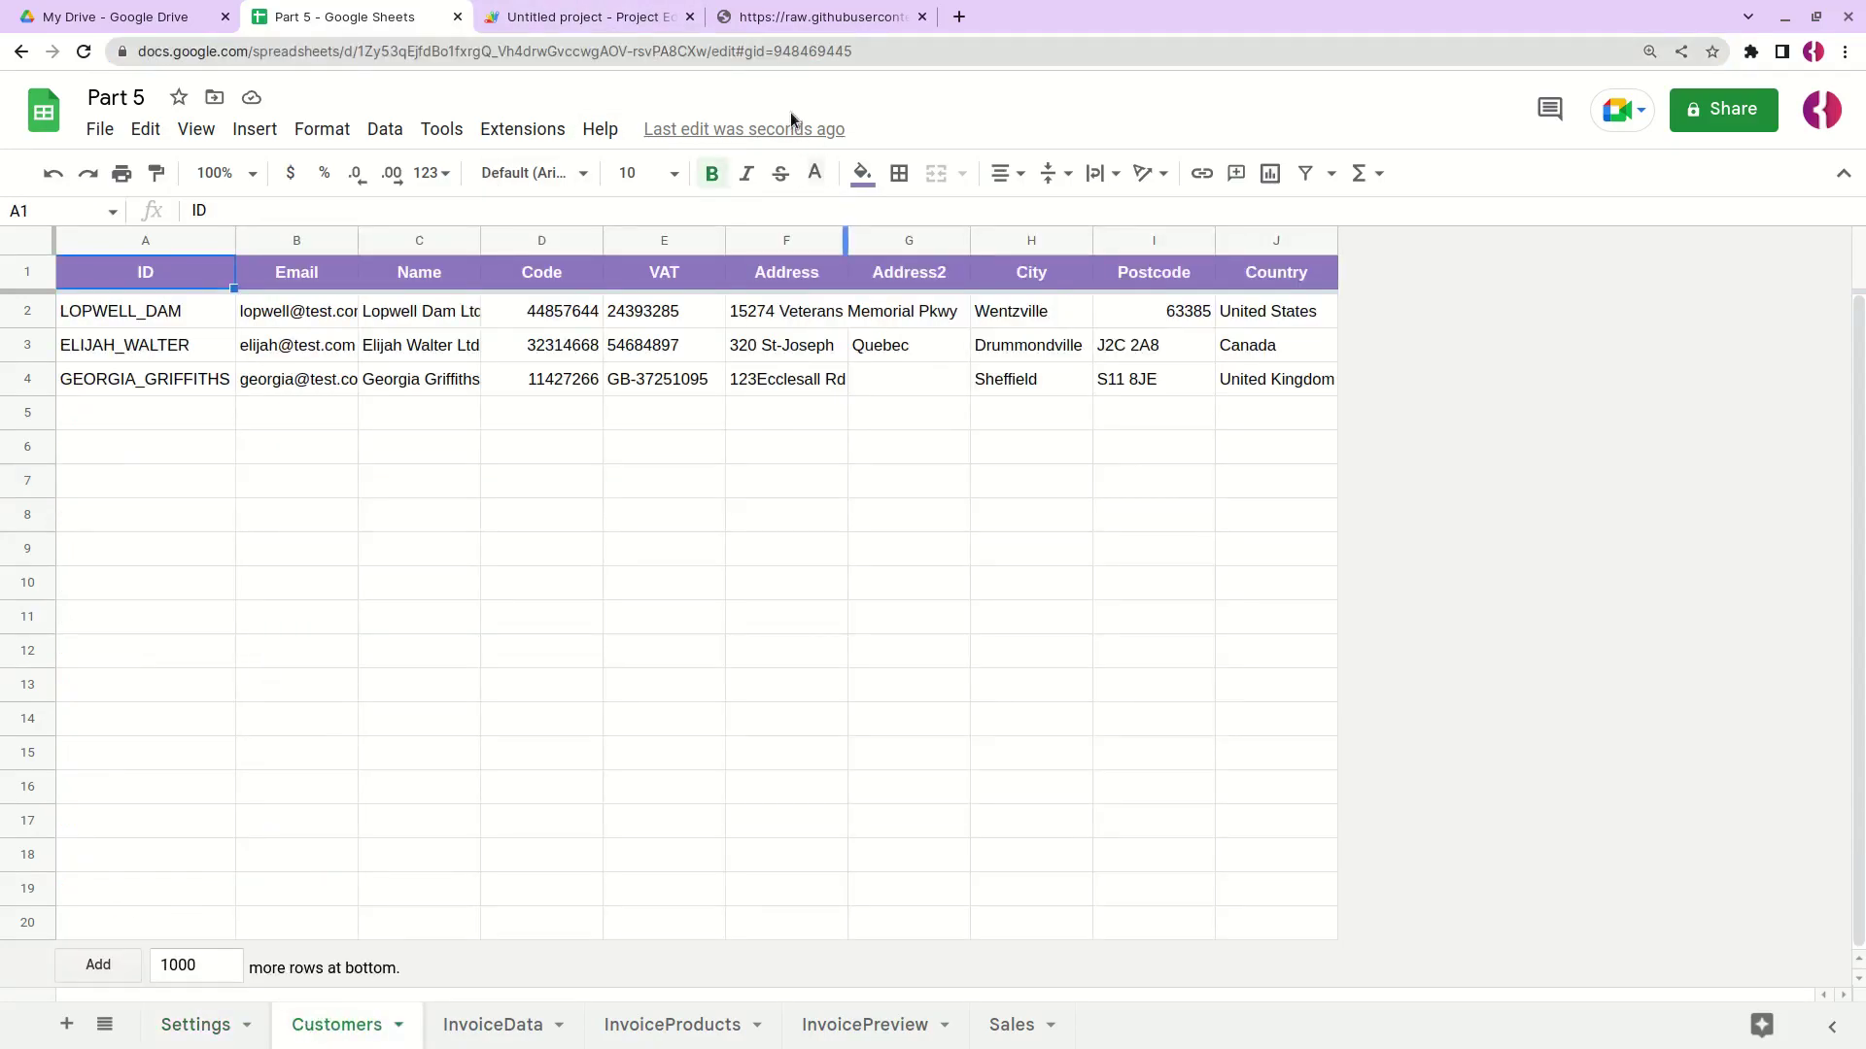
{"action": "left_click", "coordinate": [773, 50]}
{"action": "double_click", "coordinate": [854, 54]}
{"action": "key", "text": "ctrl+c"}
{"action": "left_click", "coordinate": [589, 25]}
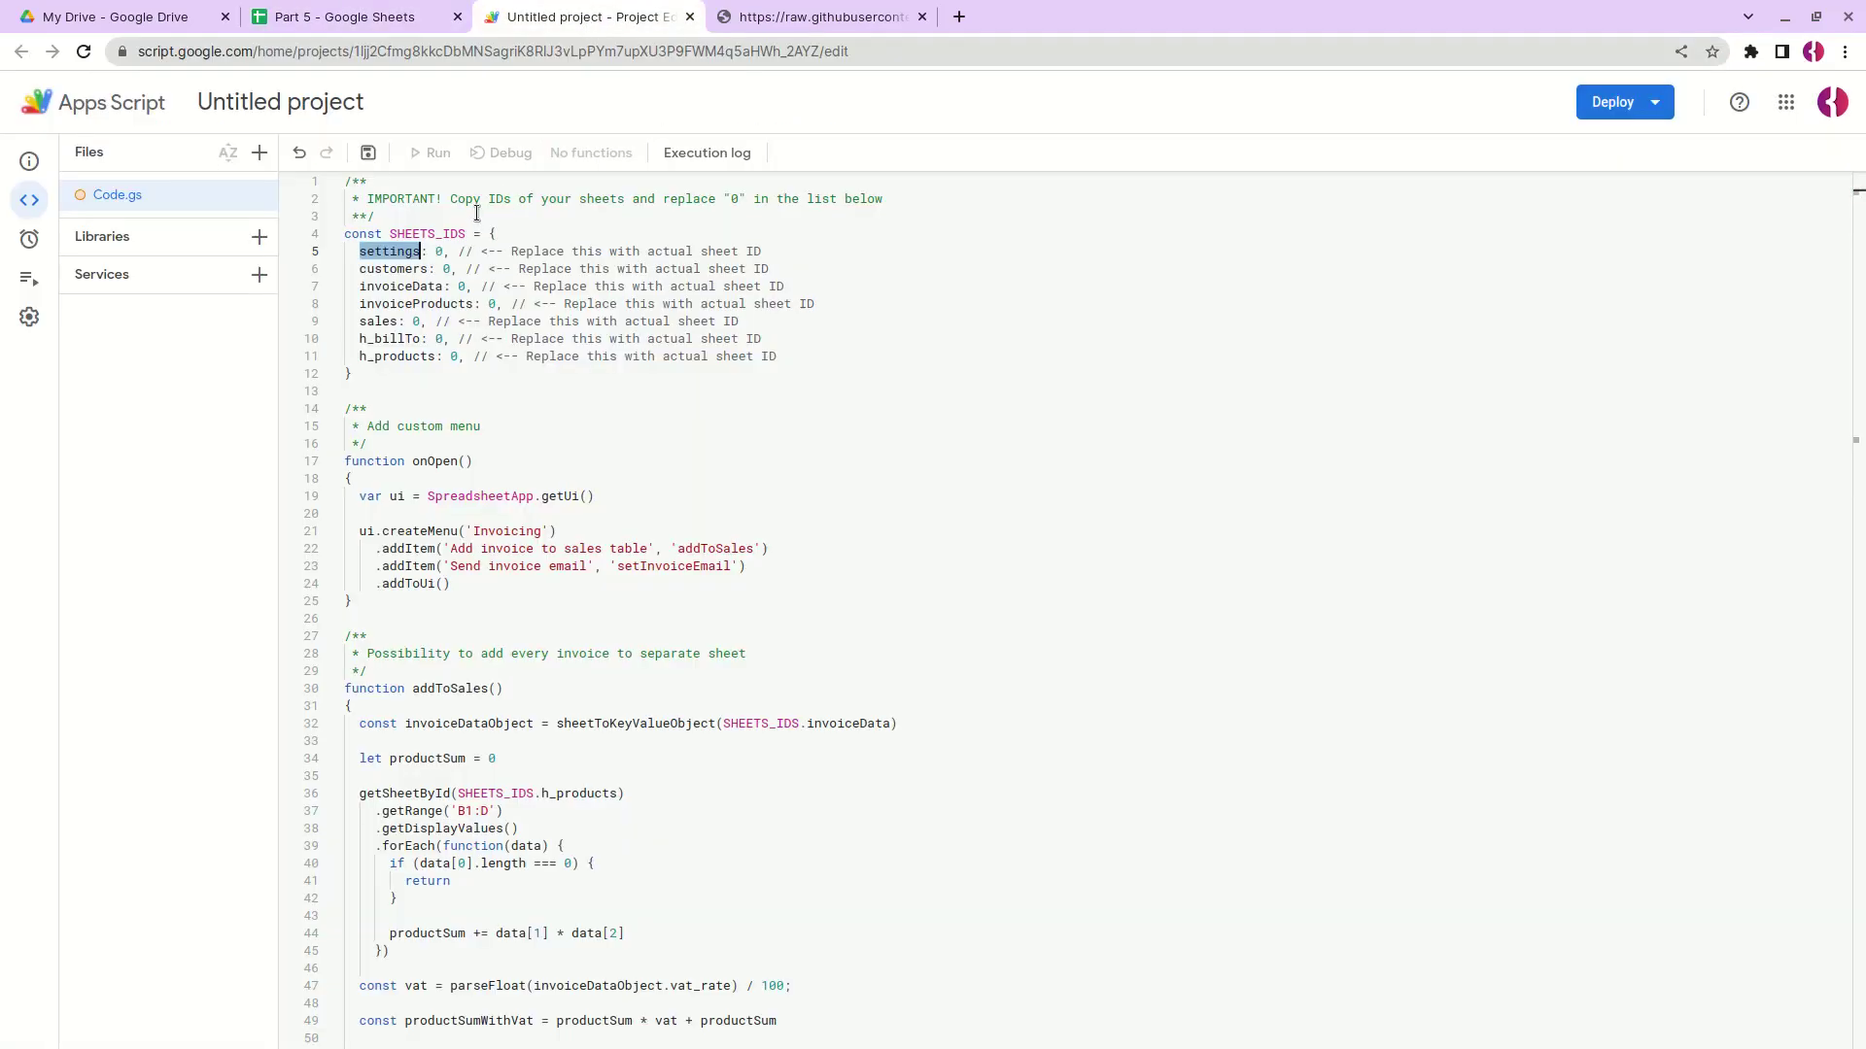
{"action": "double_click", "coordinate": [446, 269]}
{"action": "key", "text": "ctrl+v"}
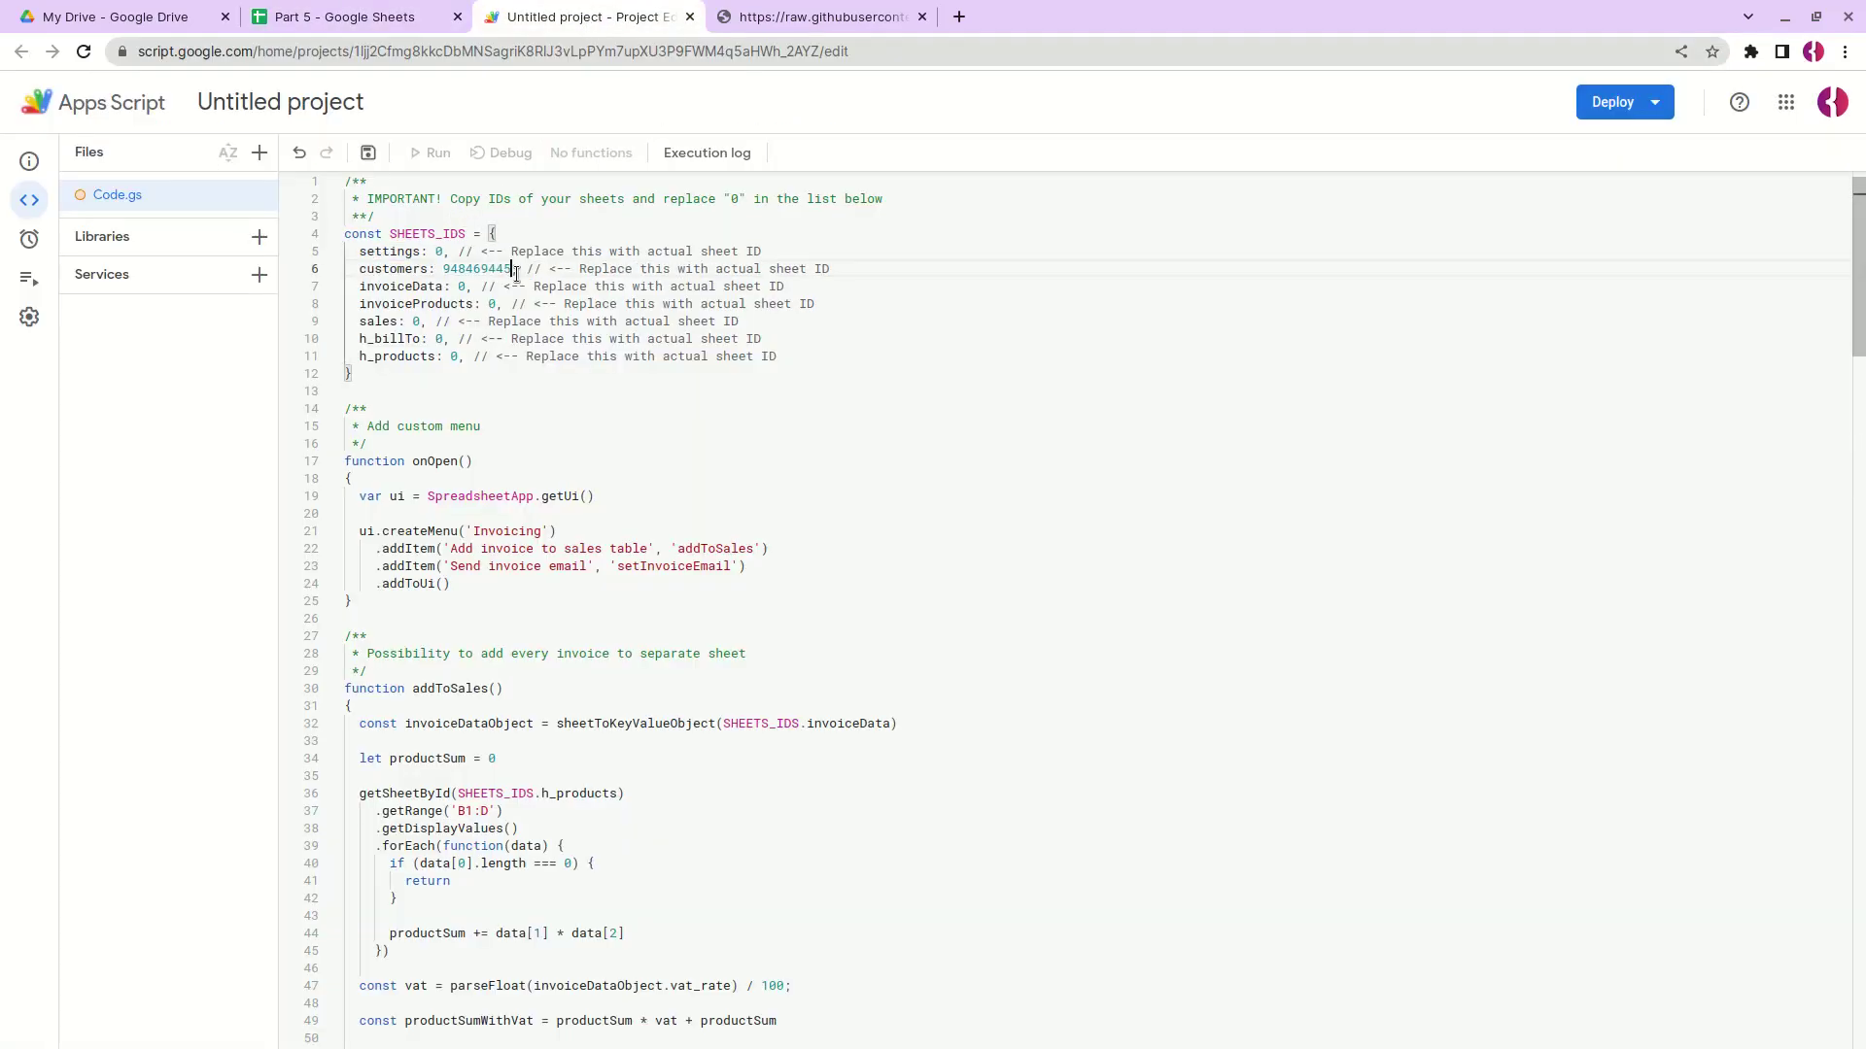
{"action": "left_click", "coordinate": [356, 19]}
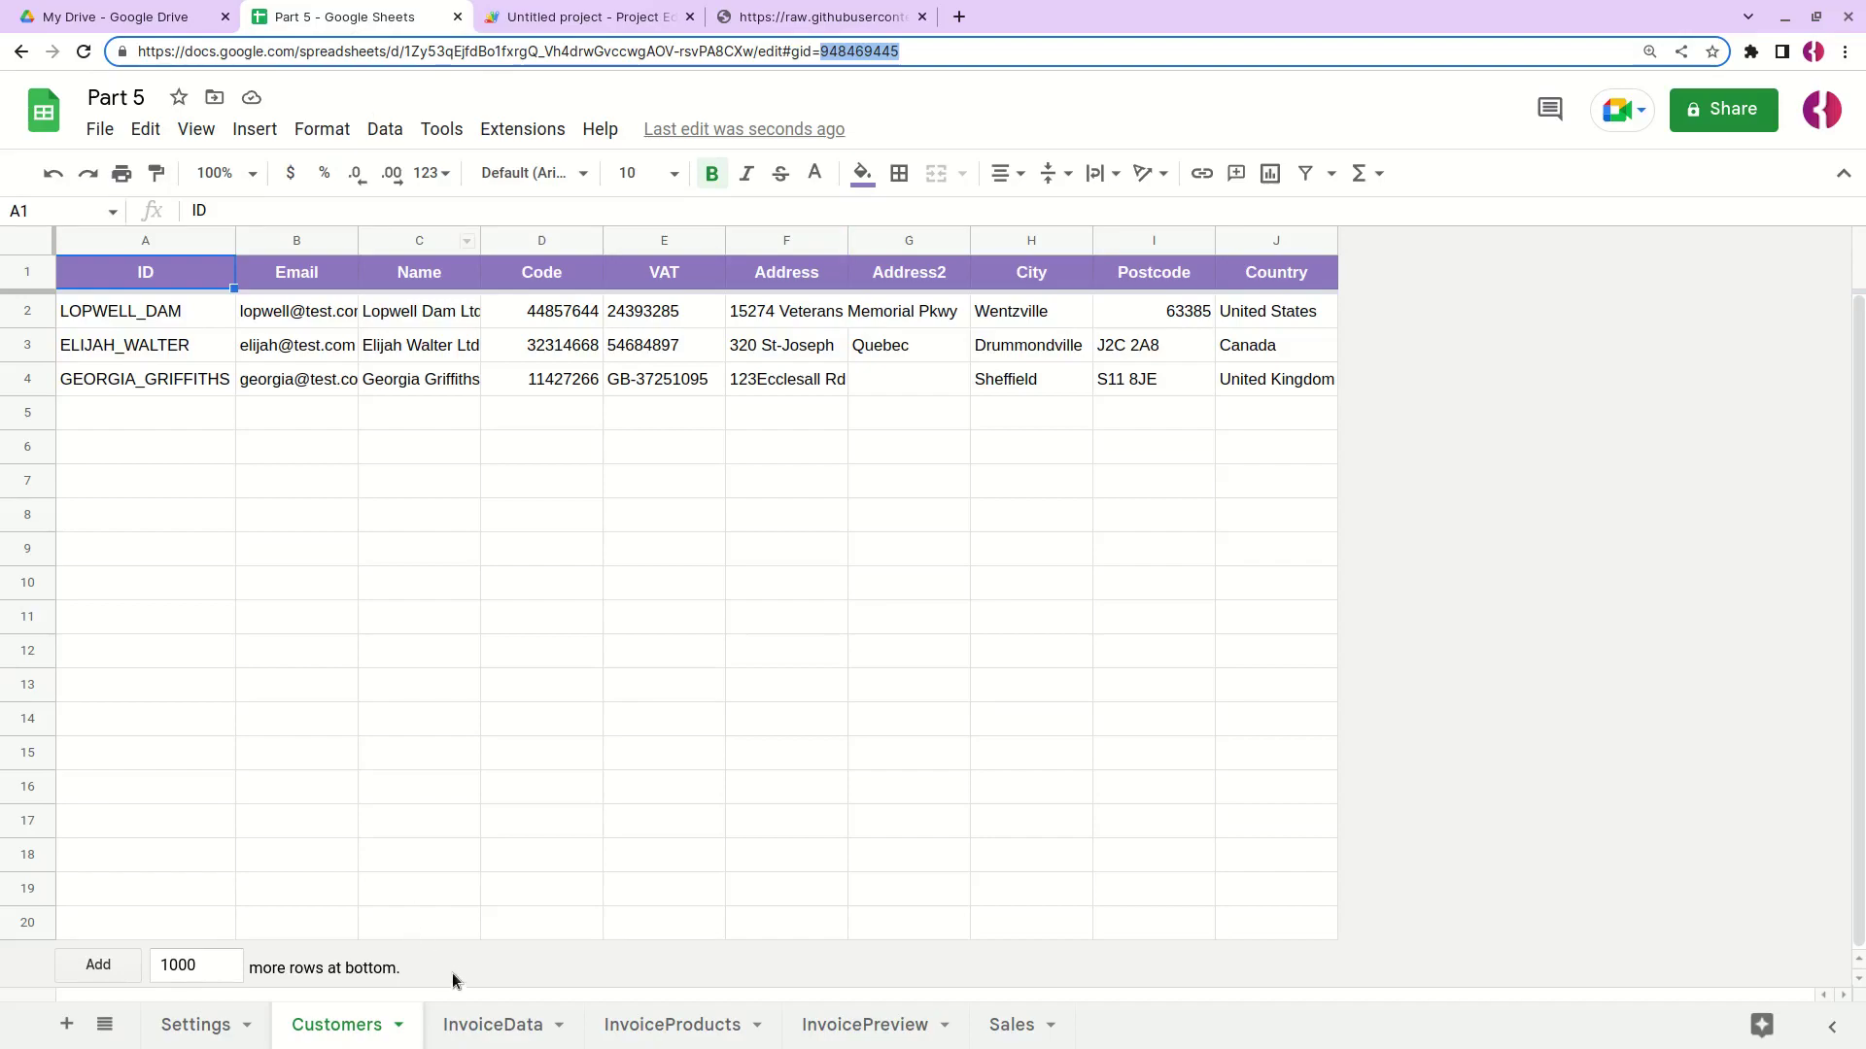
{"action": "left_click", "coordinate": [479, 1035]}
{"action": "double_click", "coordinate": [842, 51]}
{"action": "key", "text": "ctrl+c"}
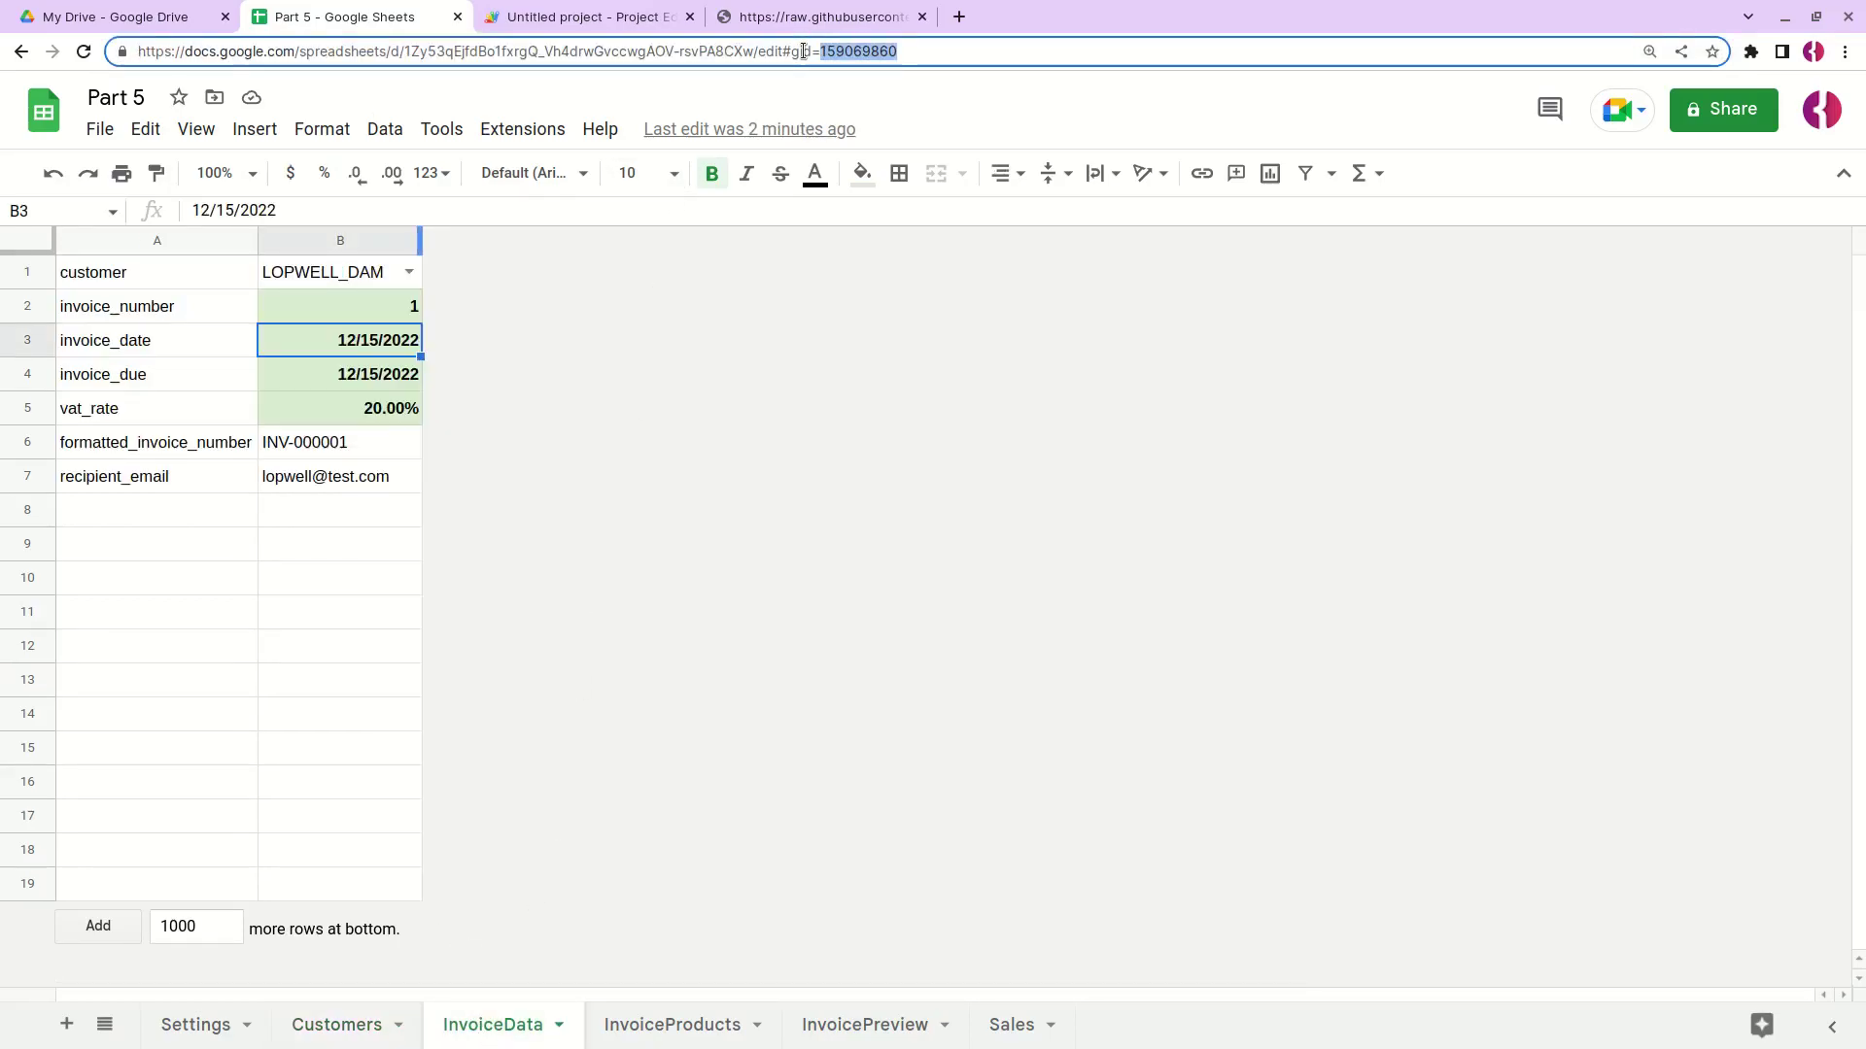
{"action": "left_click", "coordinate": [623, 20]}
{"action": "double_click", "coordinate": [462, 287]}
{"action": "key", "text": "ctrl+v"}
Step: Paste the InvoiceProducts and Sales sheet gids into SHEETS_IDS in place of 0
{"action": "left_click", "coordinate": [379, 19]}
{"action": "left_click", "coordinate": [672, 1025]}
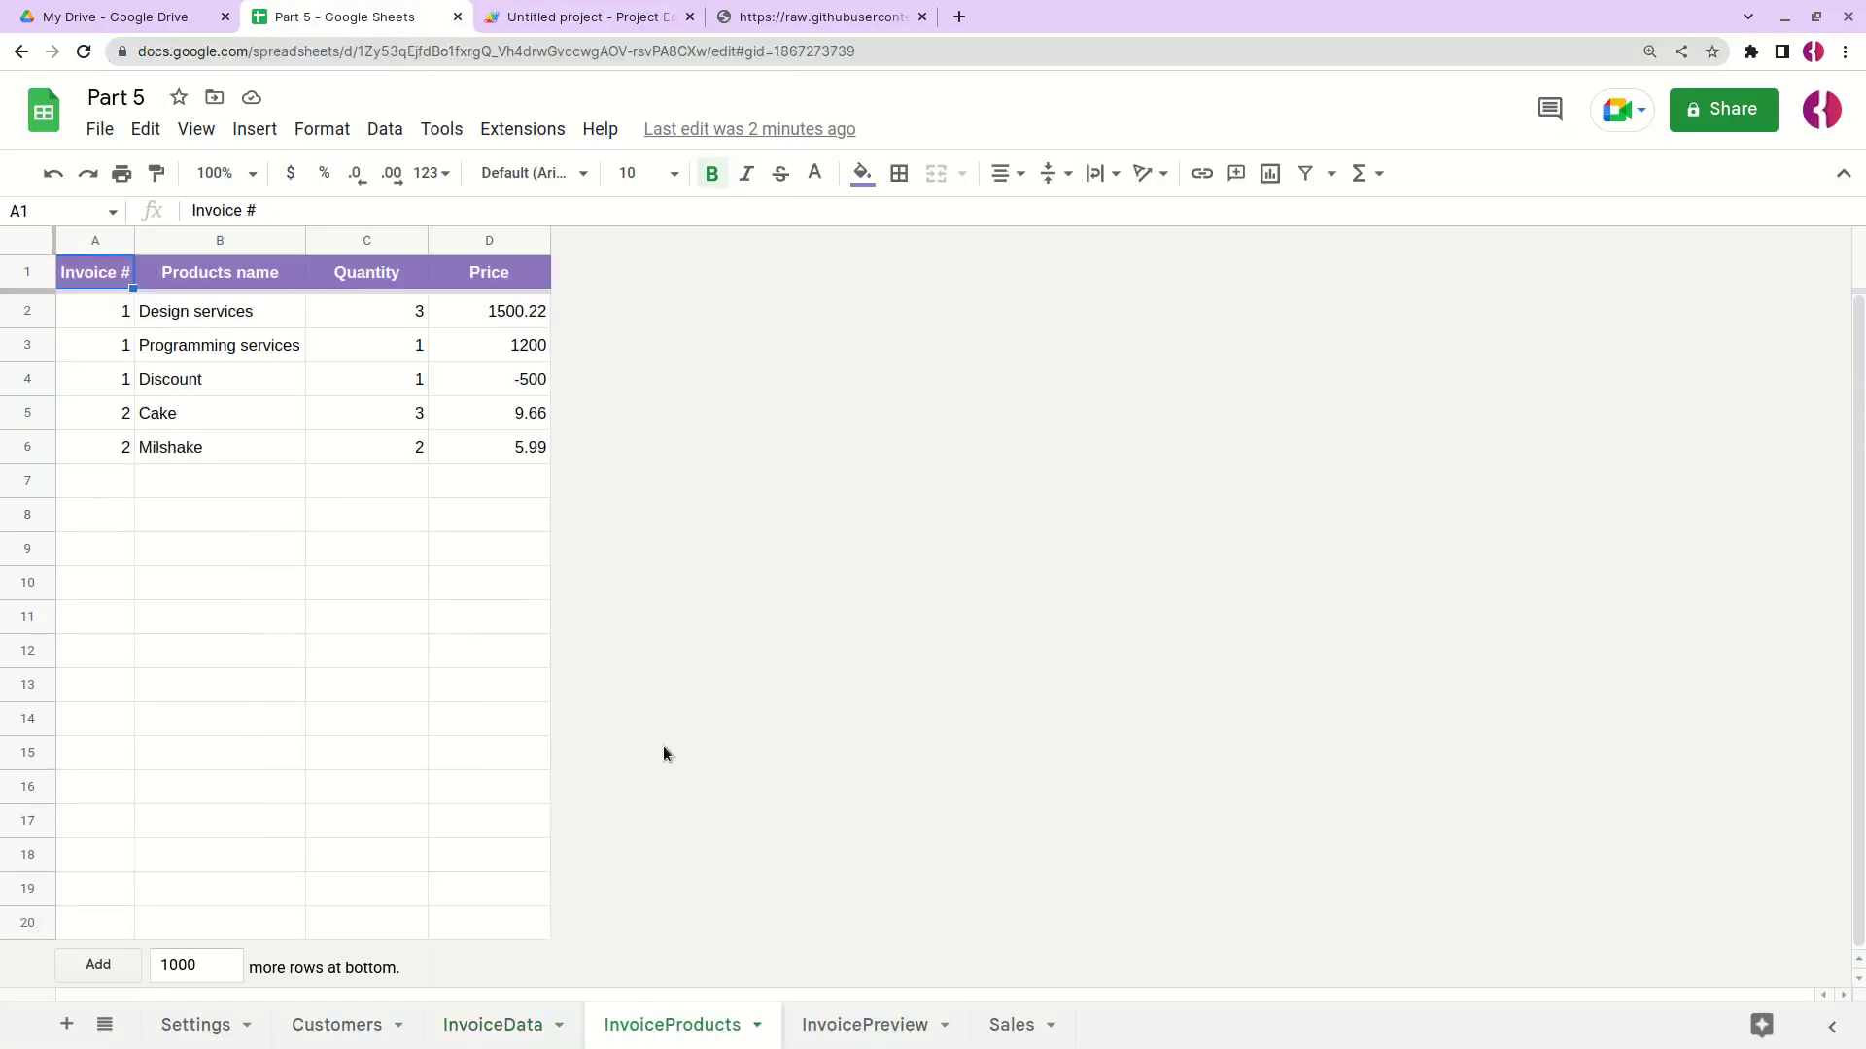
{"action": "double_click", "coordinate": [816, 50]}
{"action": "key", "text": "ctrl+c"}
{"action": "left_click", "coordinate": [583, 16]}
{"action": "double_click", "coordinate": [492, 304]}
{"action": "key", "text": "ctrl+v"}
{"action": "left_click", "coordinate": [326, 27]}
{"action": "left_click", "coordinate": [1008, 1022]}
{"action": "double_click", "coordinate": [855, 51]}
{"action": "key", "text": "ctrl+c"}
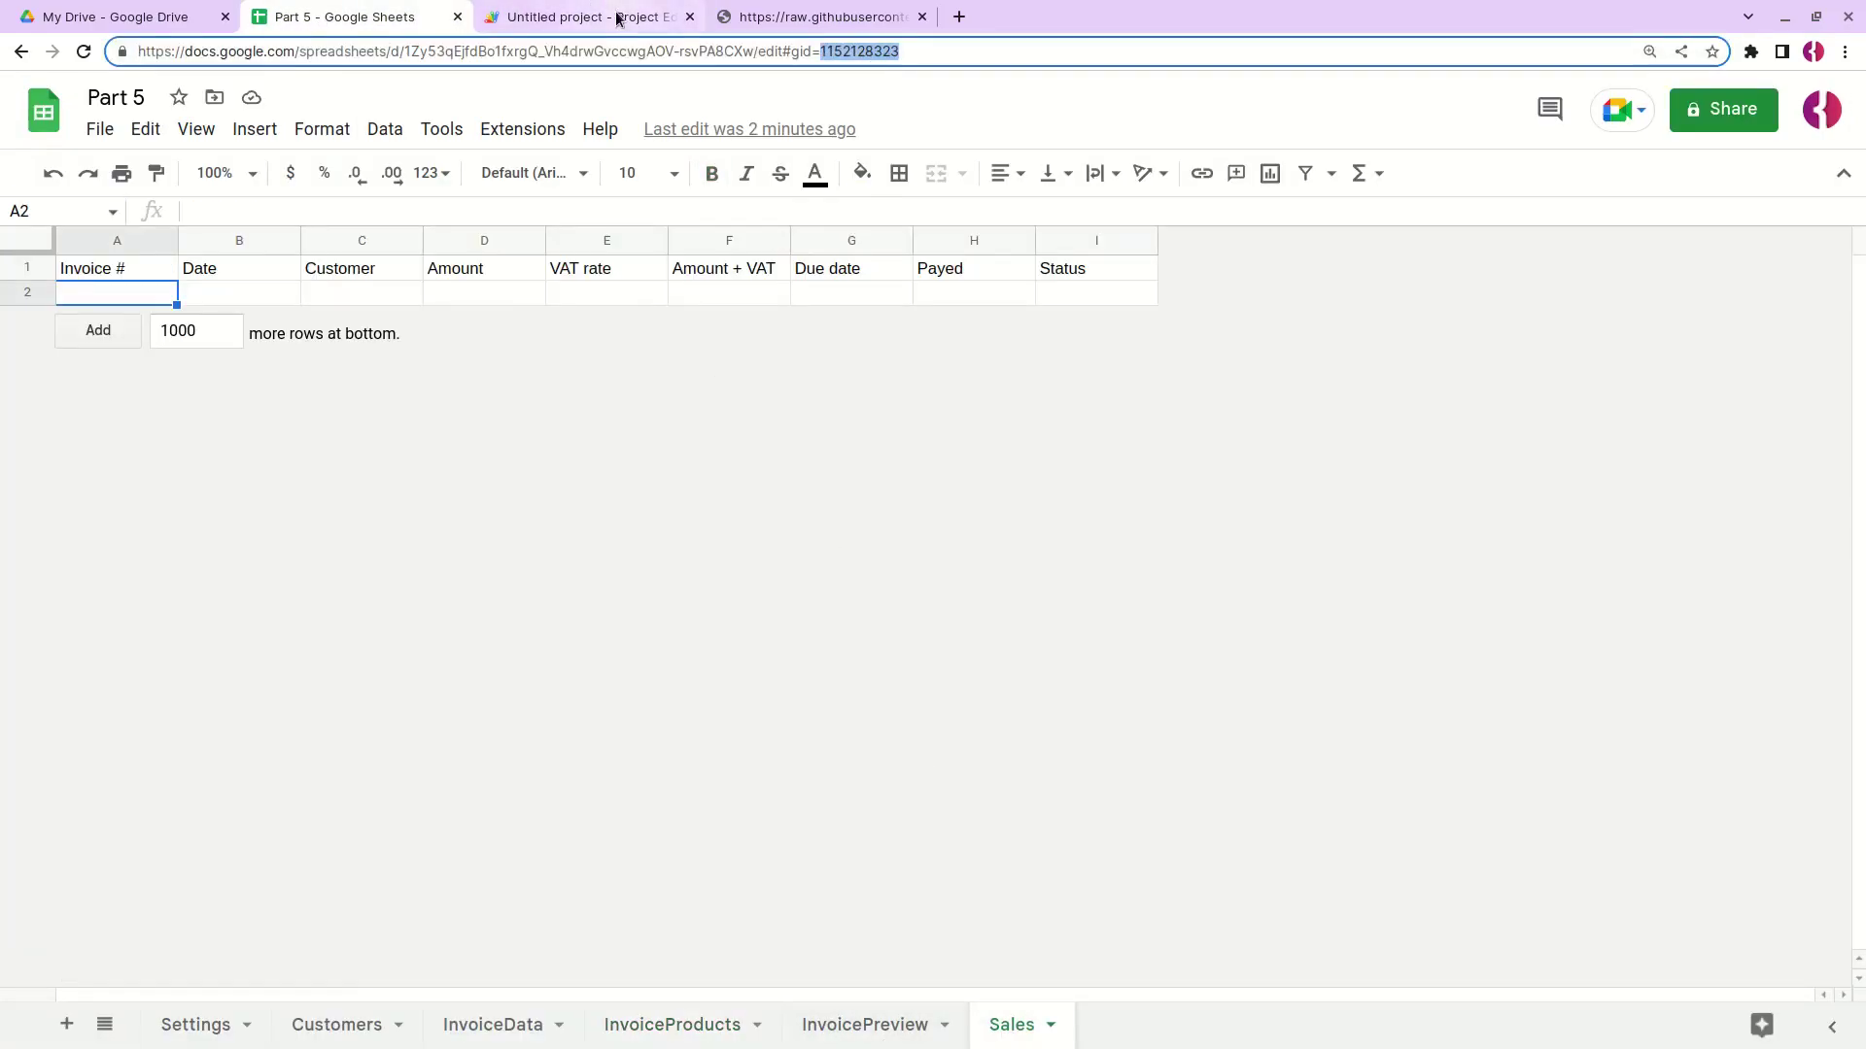
{"action": "left_click", "coordinate": [608, 17]}
{"action": "double_click", "coordinate": [415, 322]}
{"action": "key", "text": "ctrl+v"}
{"action": "left_click", "coordinate": [345, 16]}
{"action": "left_click", "coordinate": [104, 1025]}
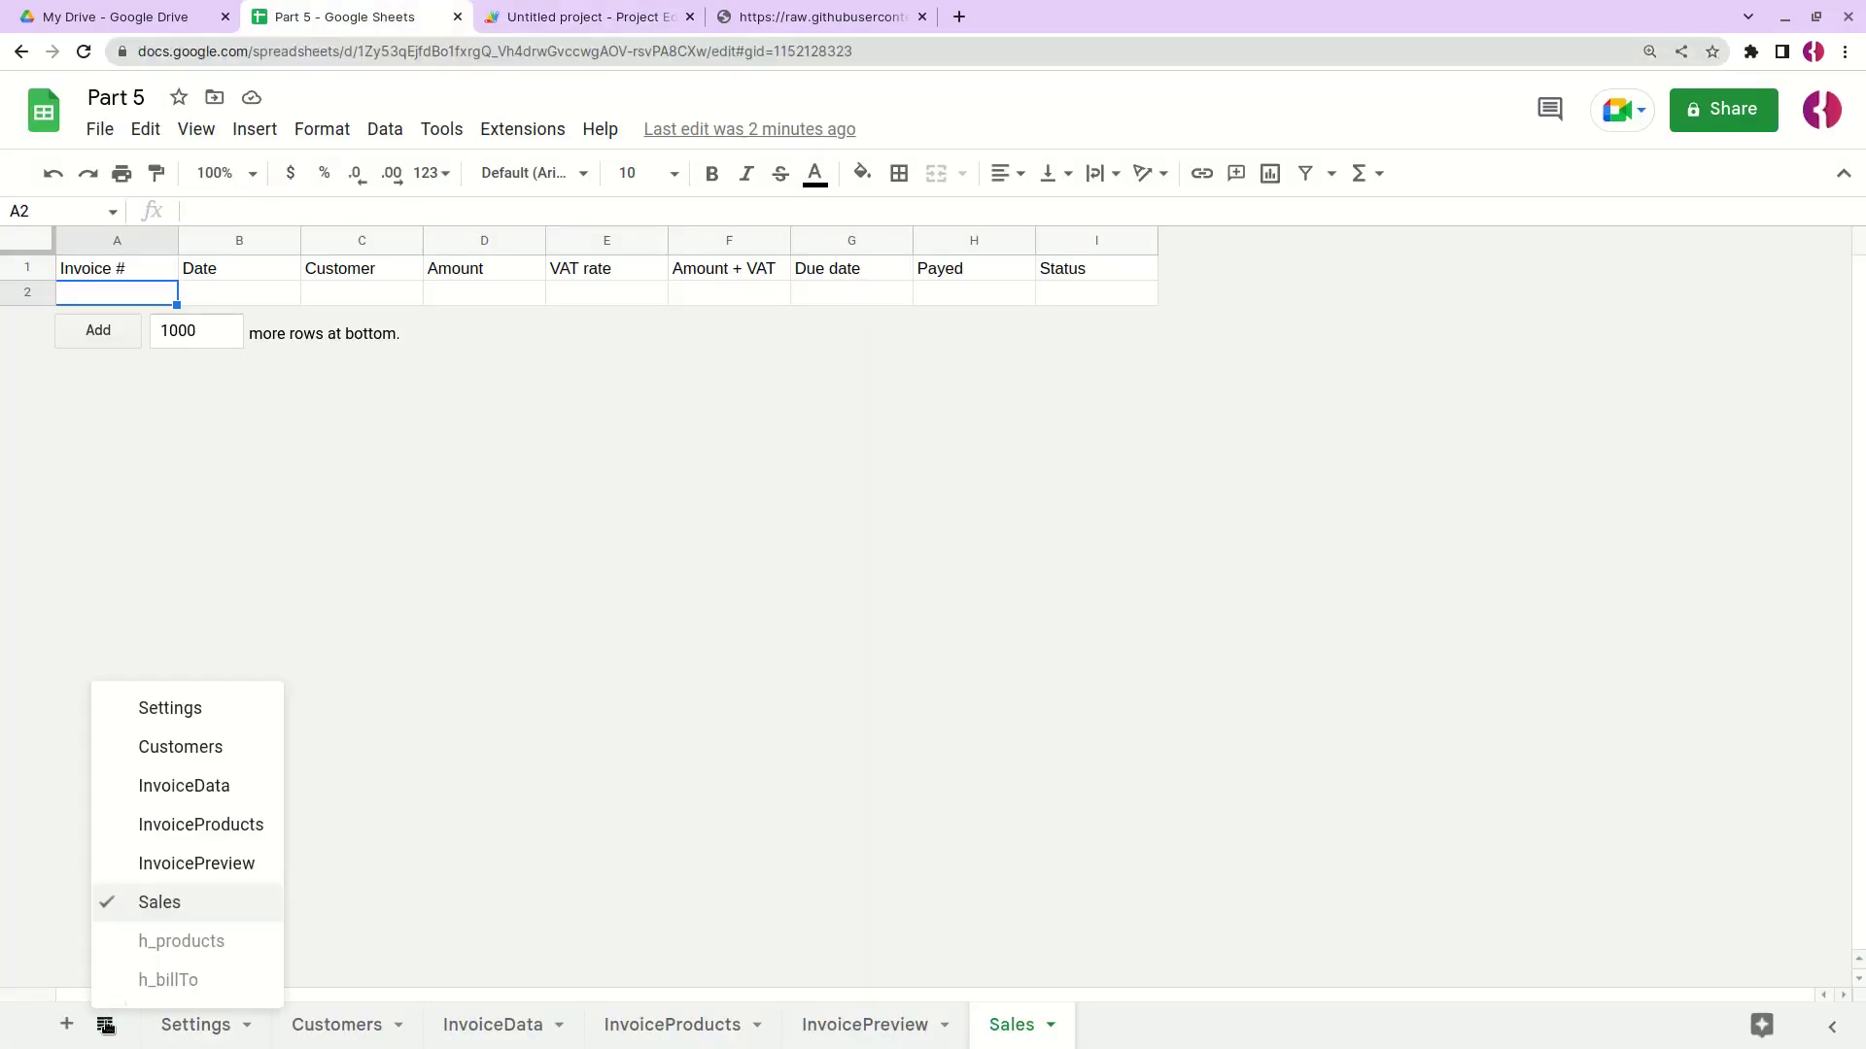
{"action": "left_click", "coordinate": [151, 945]}
{"action": "double_click", "coordinate": [821, 51]}
{"action": "key", "text": "ctrl+c"}
{"action": "left_click", "coordinate": [583, 16]}
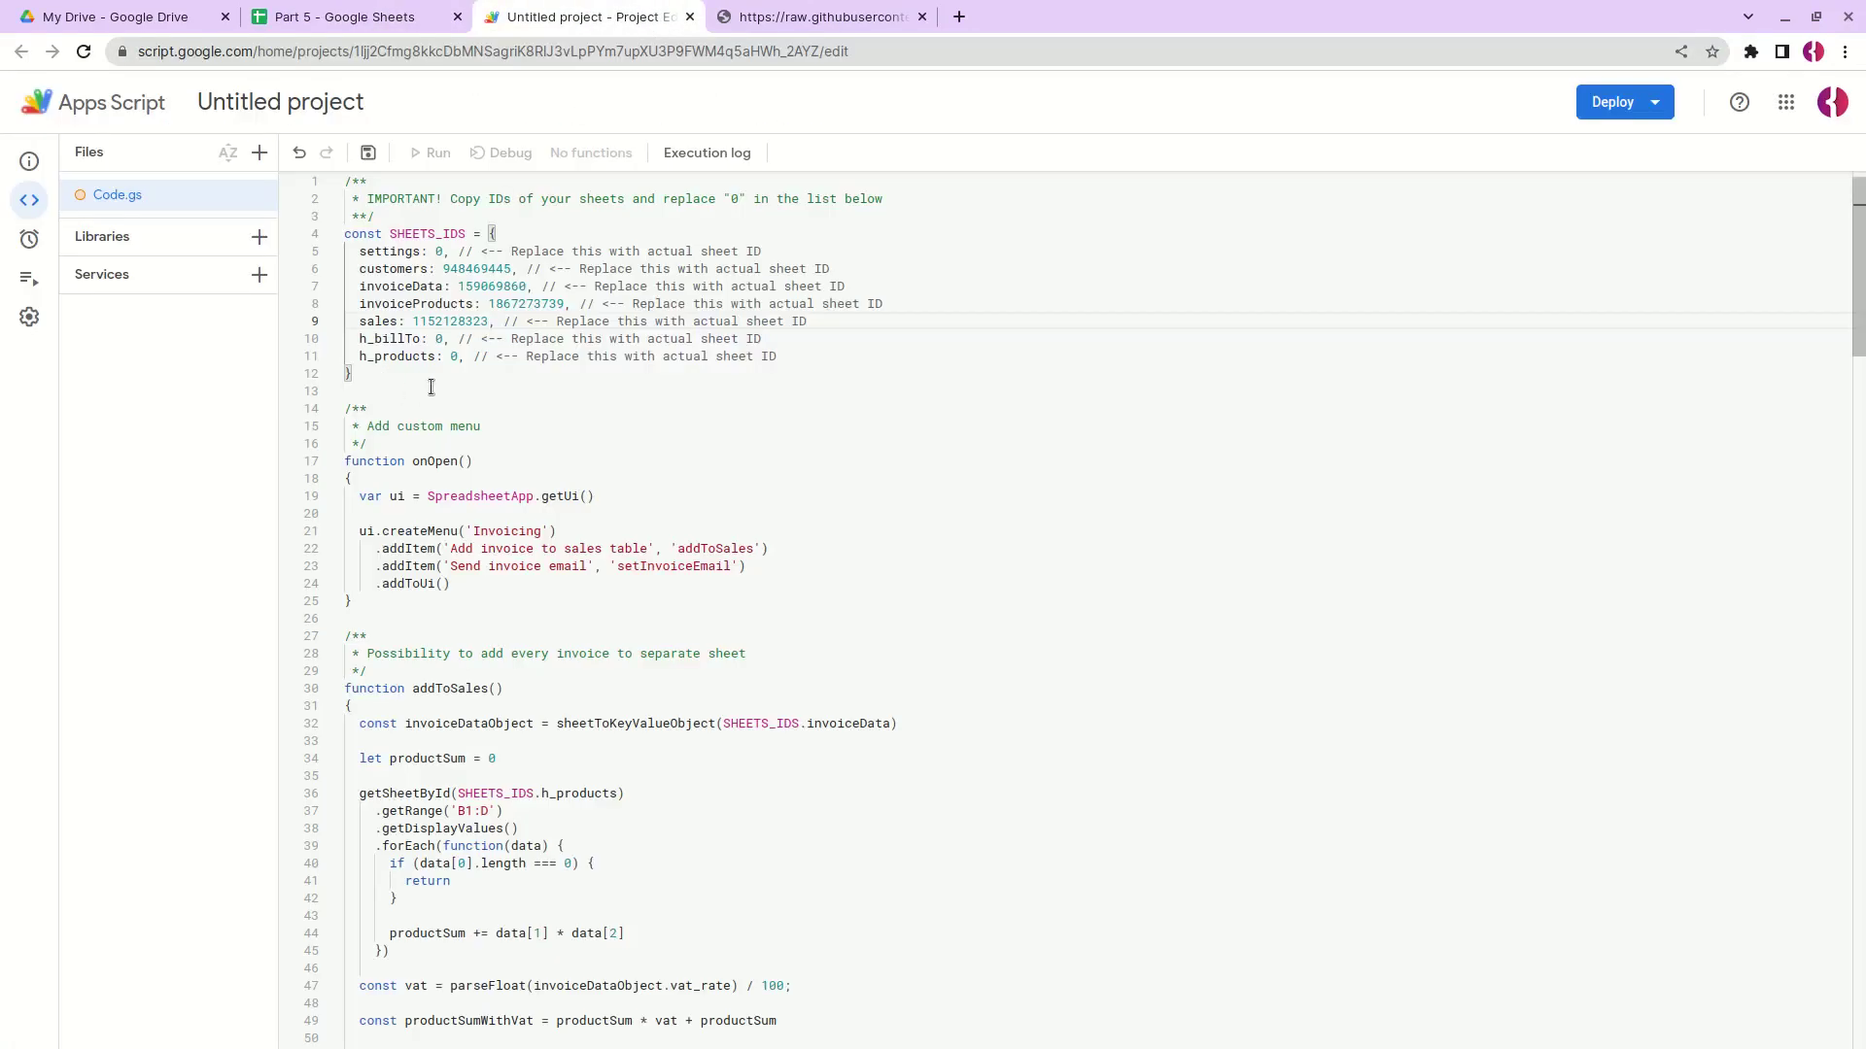
{"action": "double_click", "coordinate": [452, 357]}
{"action": "key", "text": "ctrl+v"}
{"action": "left_click", "coordinate": [345, 17]}
{"action": "left_click", "coordinate": [105, 1025]}
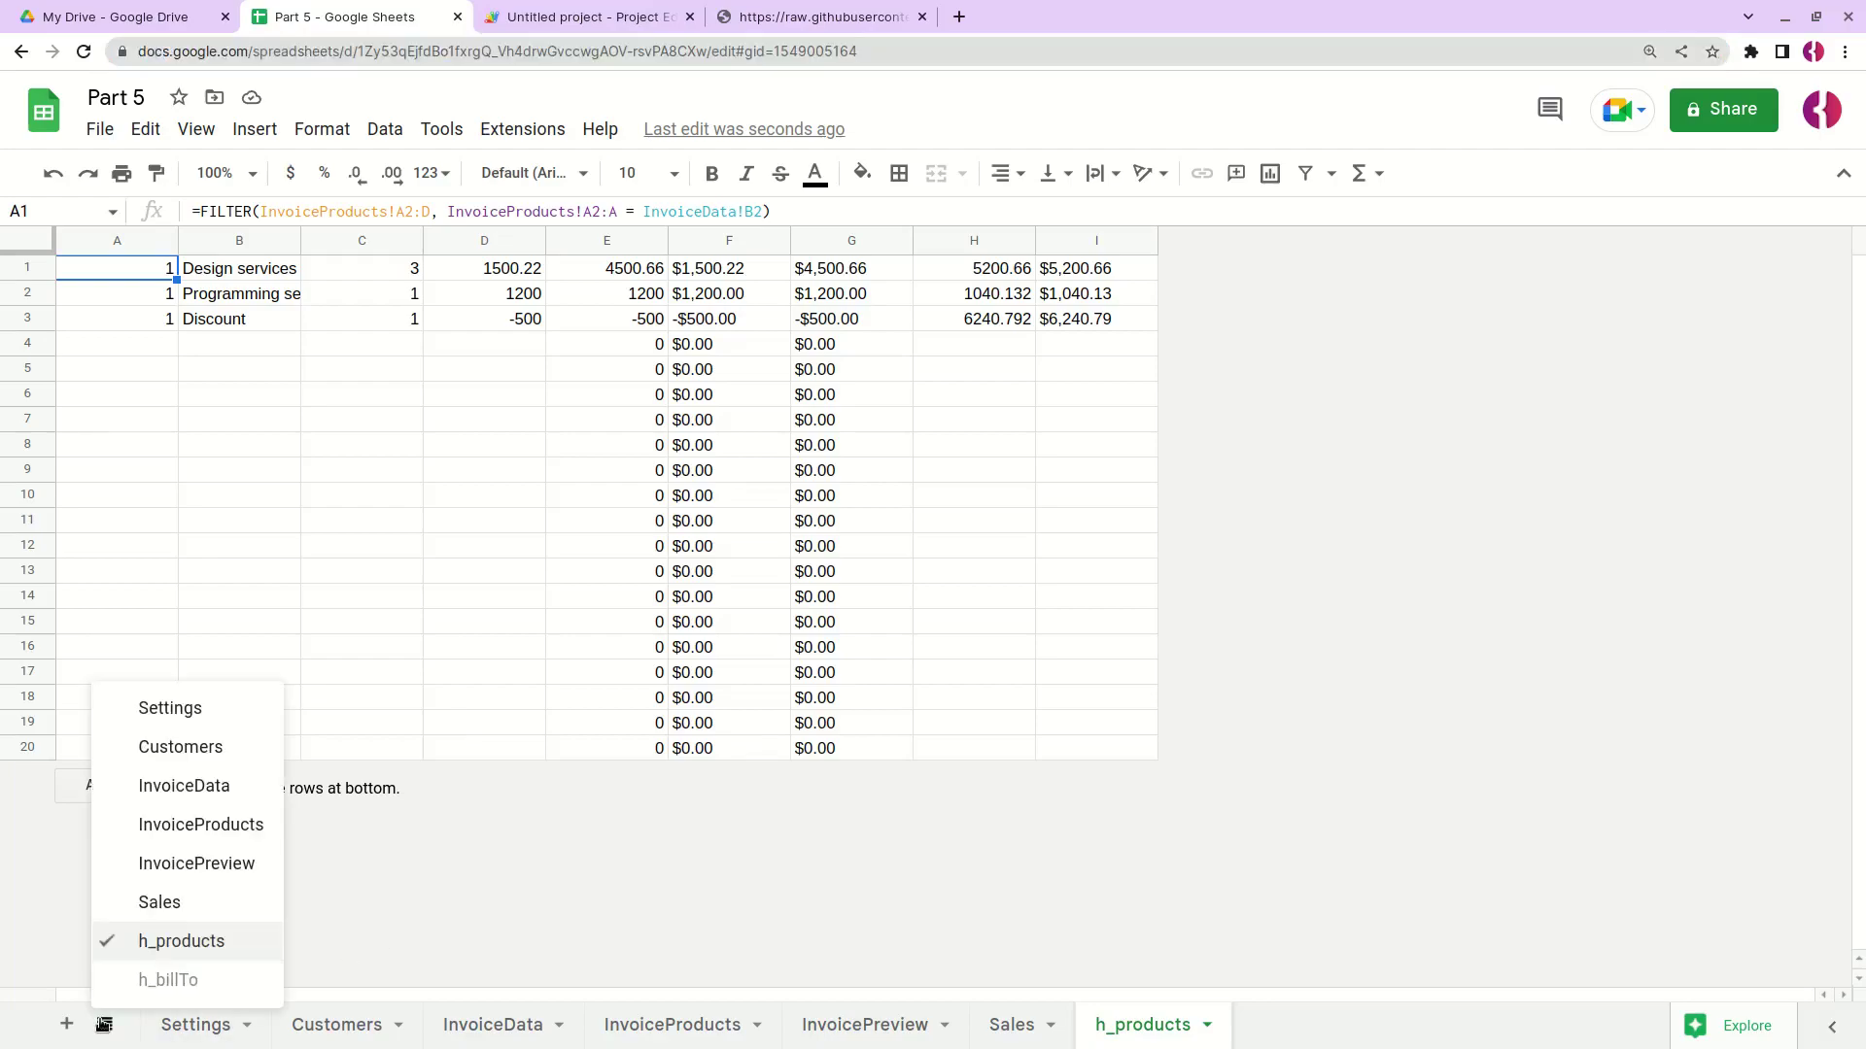
{"action": "left_click", "coordinate": [151, 980]}
{"action": "double_click", "coordinate": [850, 50]}
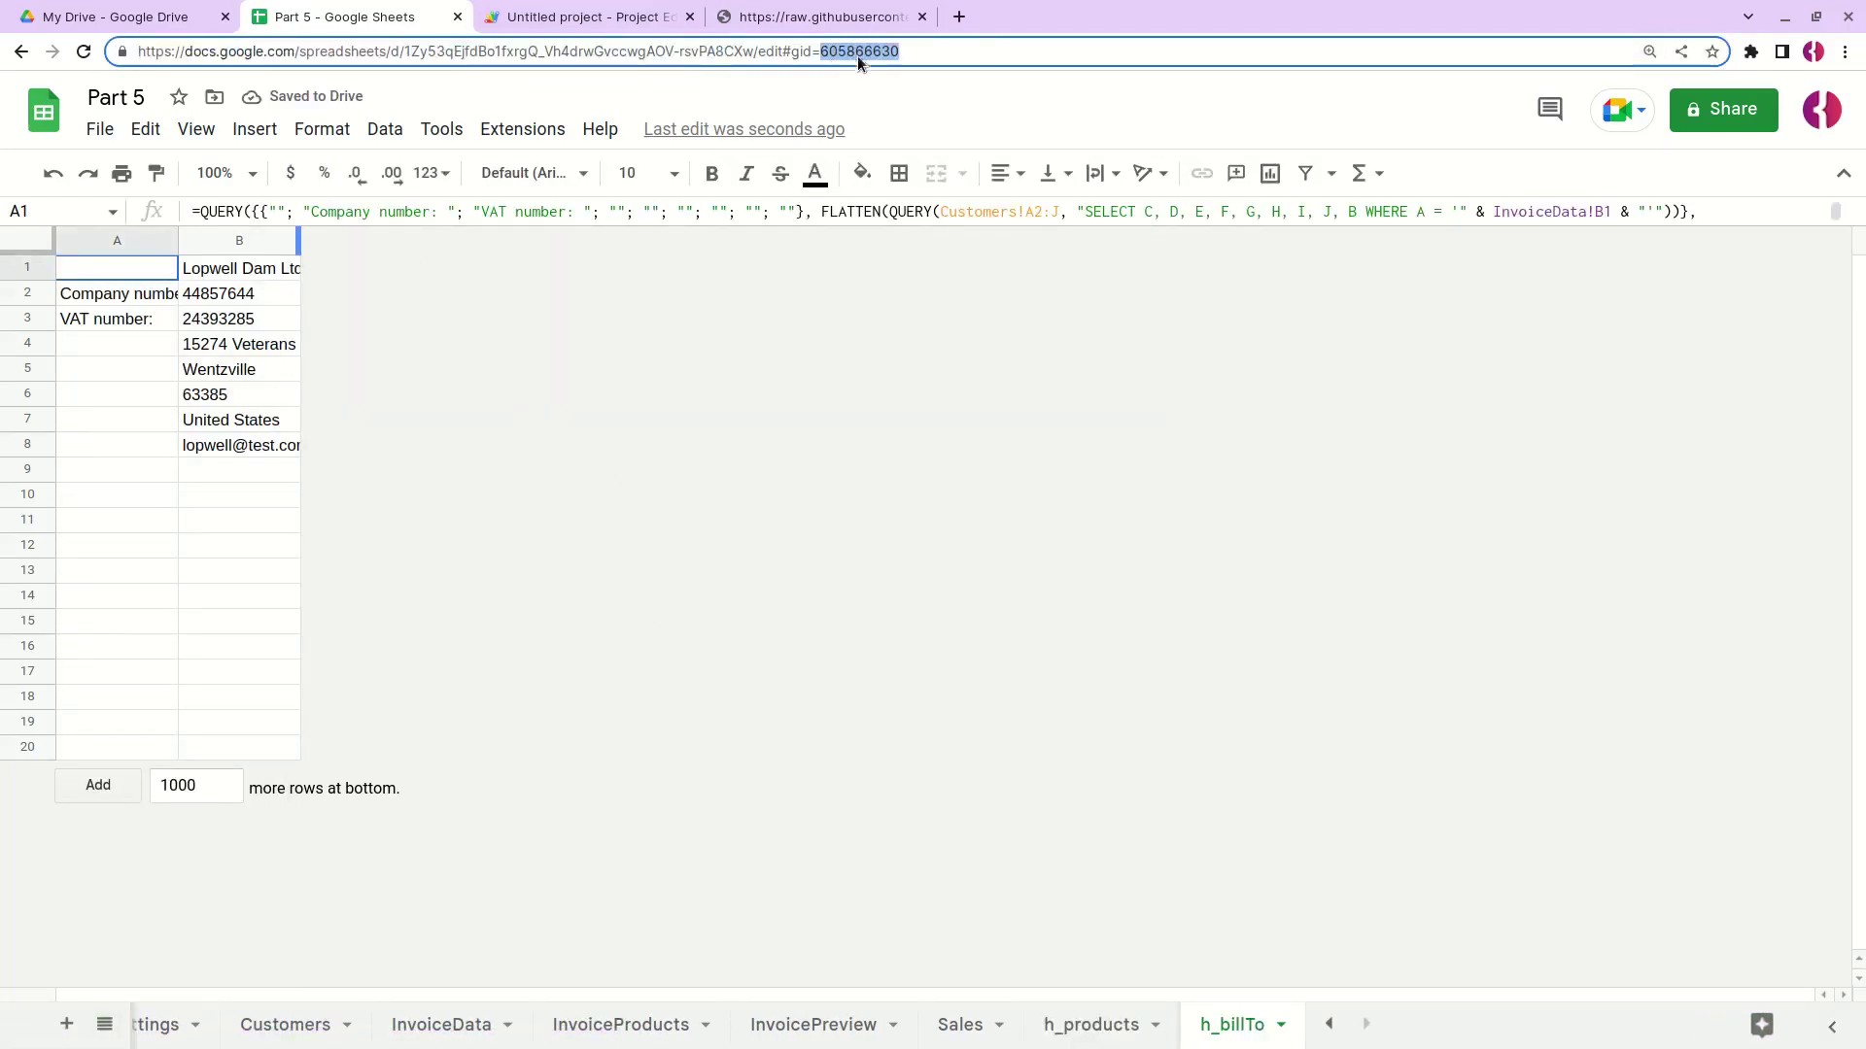
{"action": "key", "text": "ctrl+c"}
{"action": "left_click", "coordinate": [583, 17]}
{"action": "double_click", "coordinate": [439, 339]}
{"action": "key", "text": "ctrl+v"}
{"action": "left_click", "coordinate": [594, 355]}
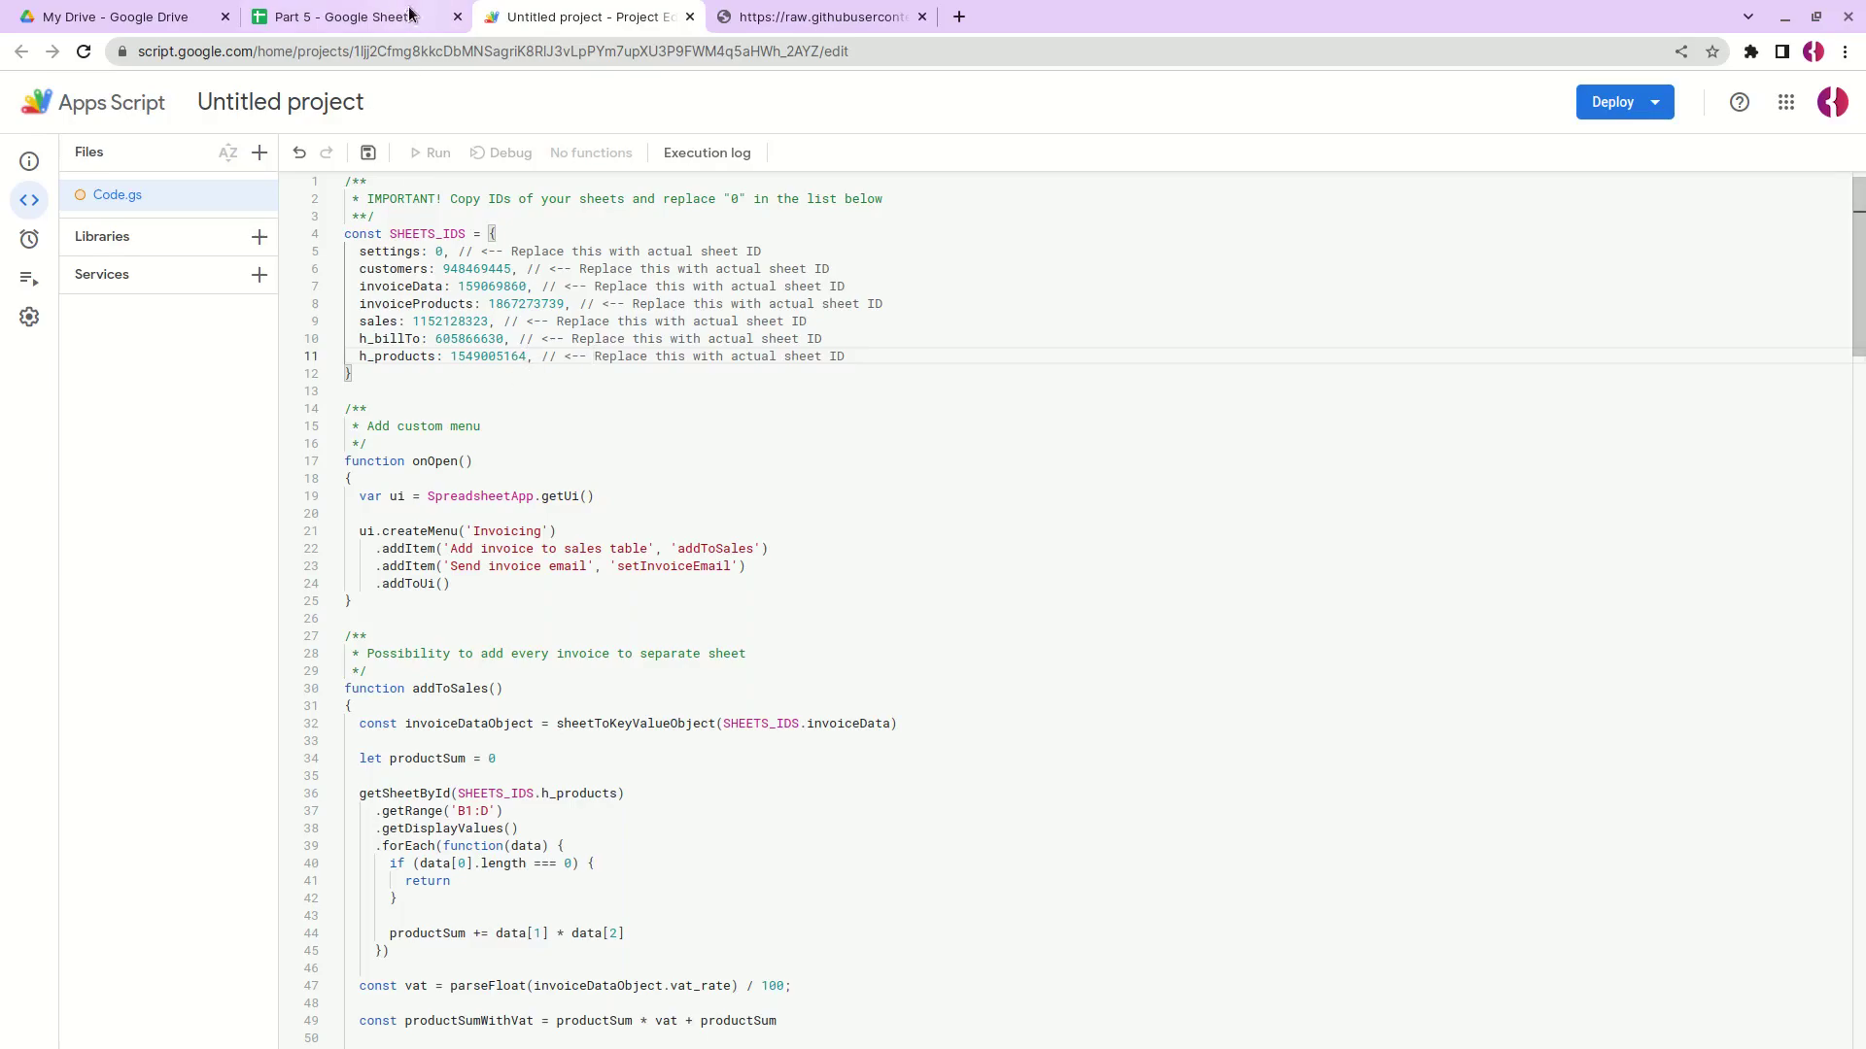
Step: Hide the h_products and h_billTo helper sheets in the spreadsheet
{"action": "key", "text": "ctrl+Page_Up"}
{"action": "left_click", "coordinate": [1154, 1025]}
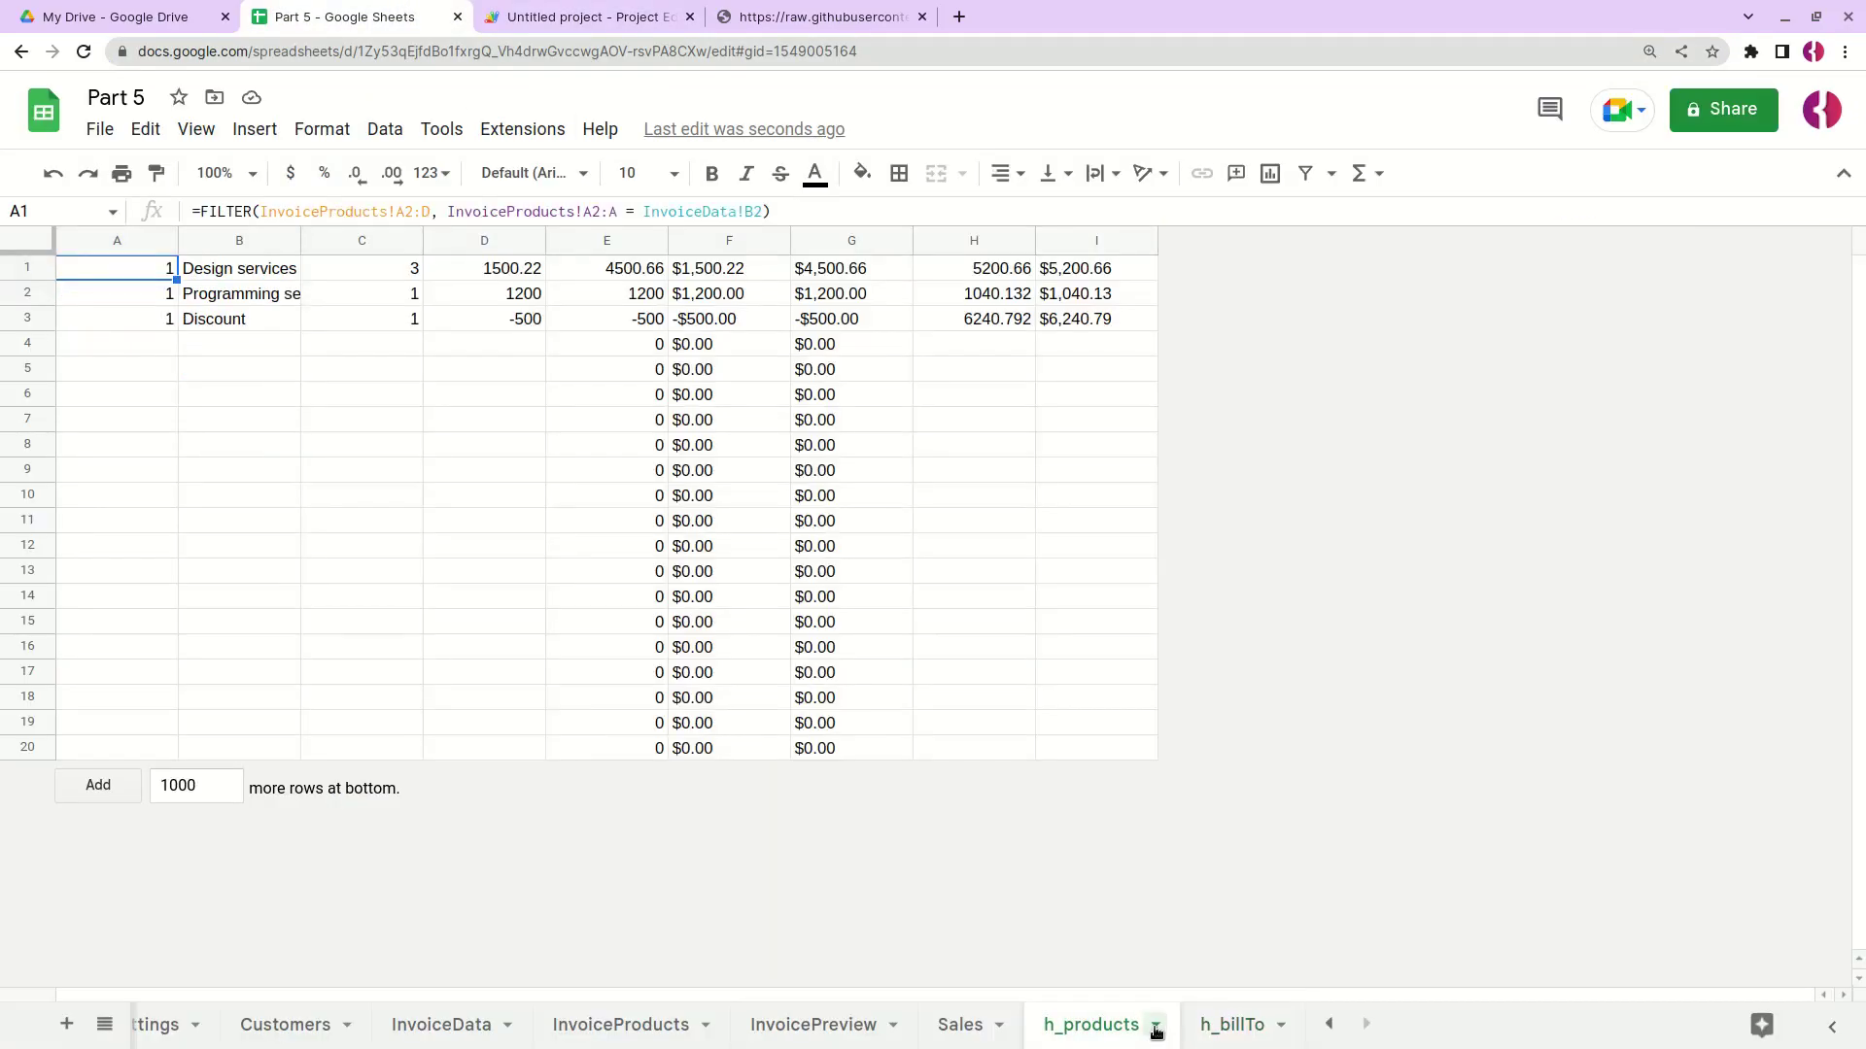
{"action": "left_click", "coordinate": [1155, 1024]}
{"action": "left_click", "coordinate": [1147, 838]}
{"action": "left_click", "coordinate": [1176, 1024]}
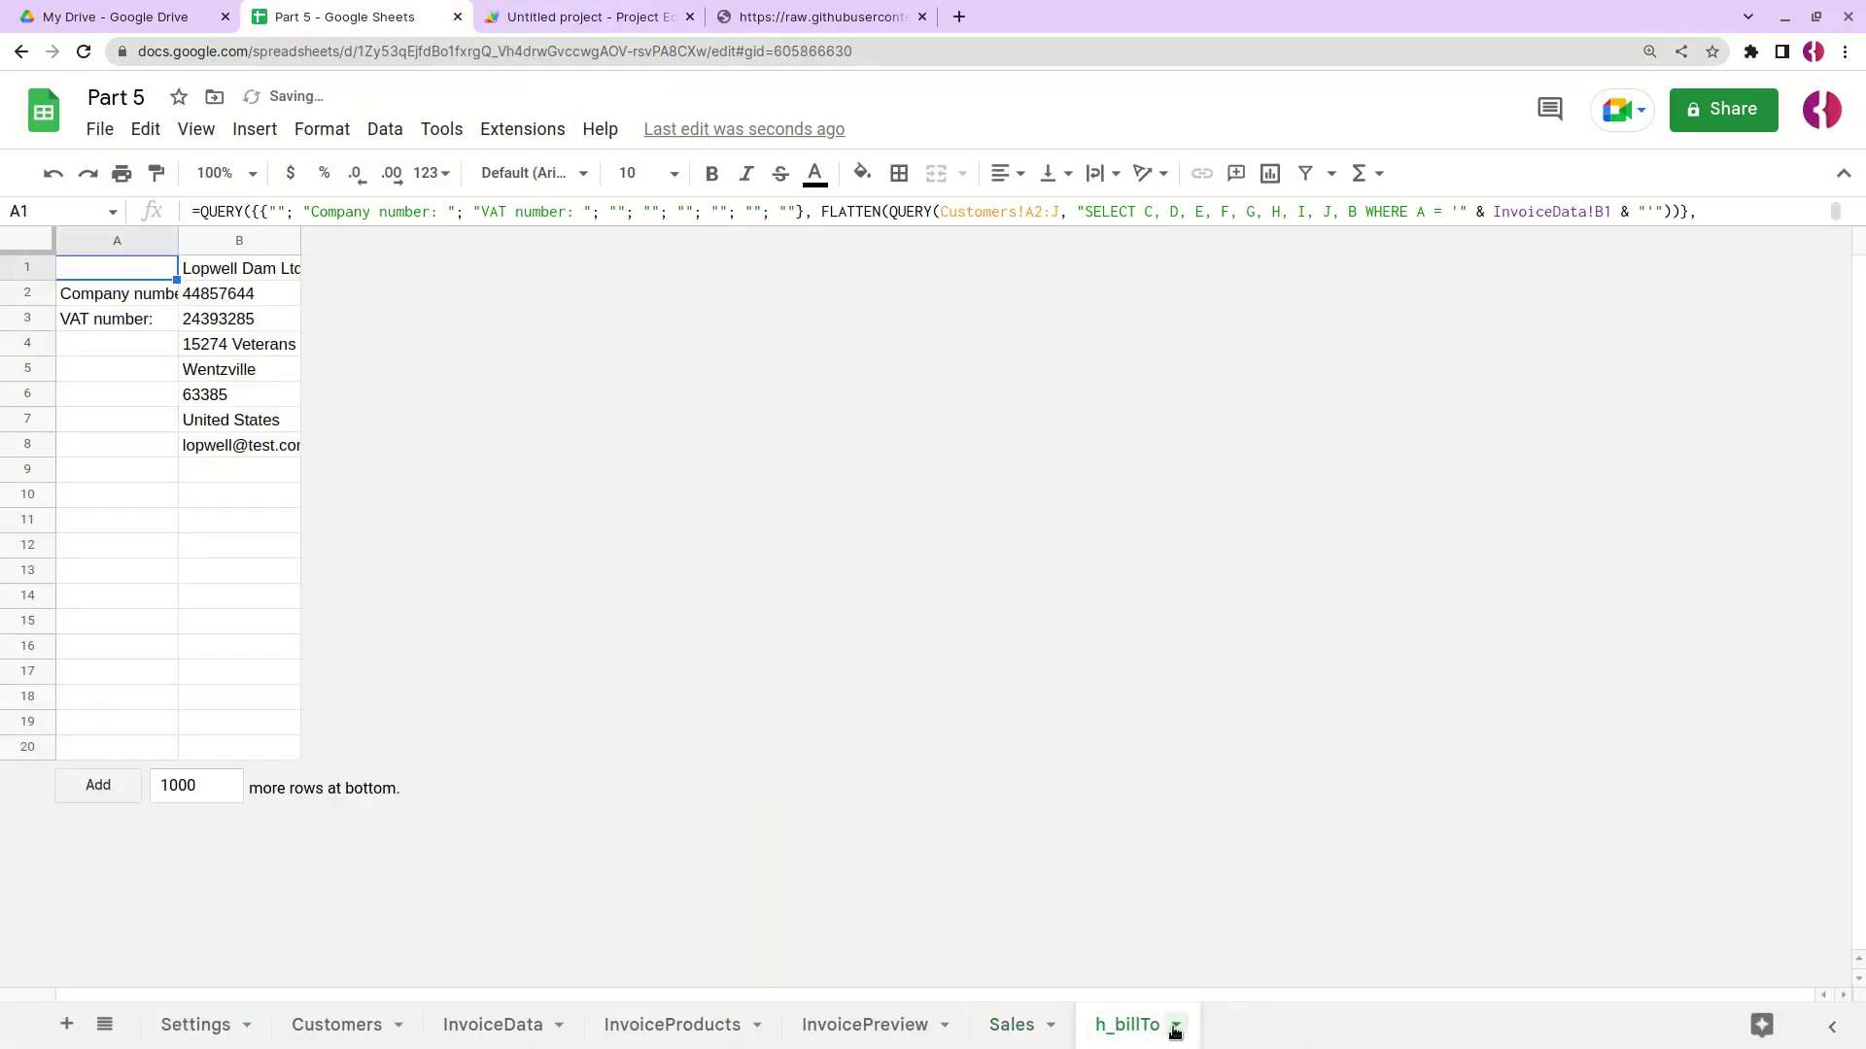
{"action": "left_click", "coordinate": [1176, 1024]}
{"action": "left_click", "coordinate": [1155, 841]}
{"action": "key", "text": "ctrl+Page_Down"}
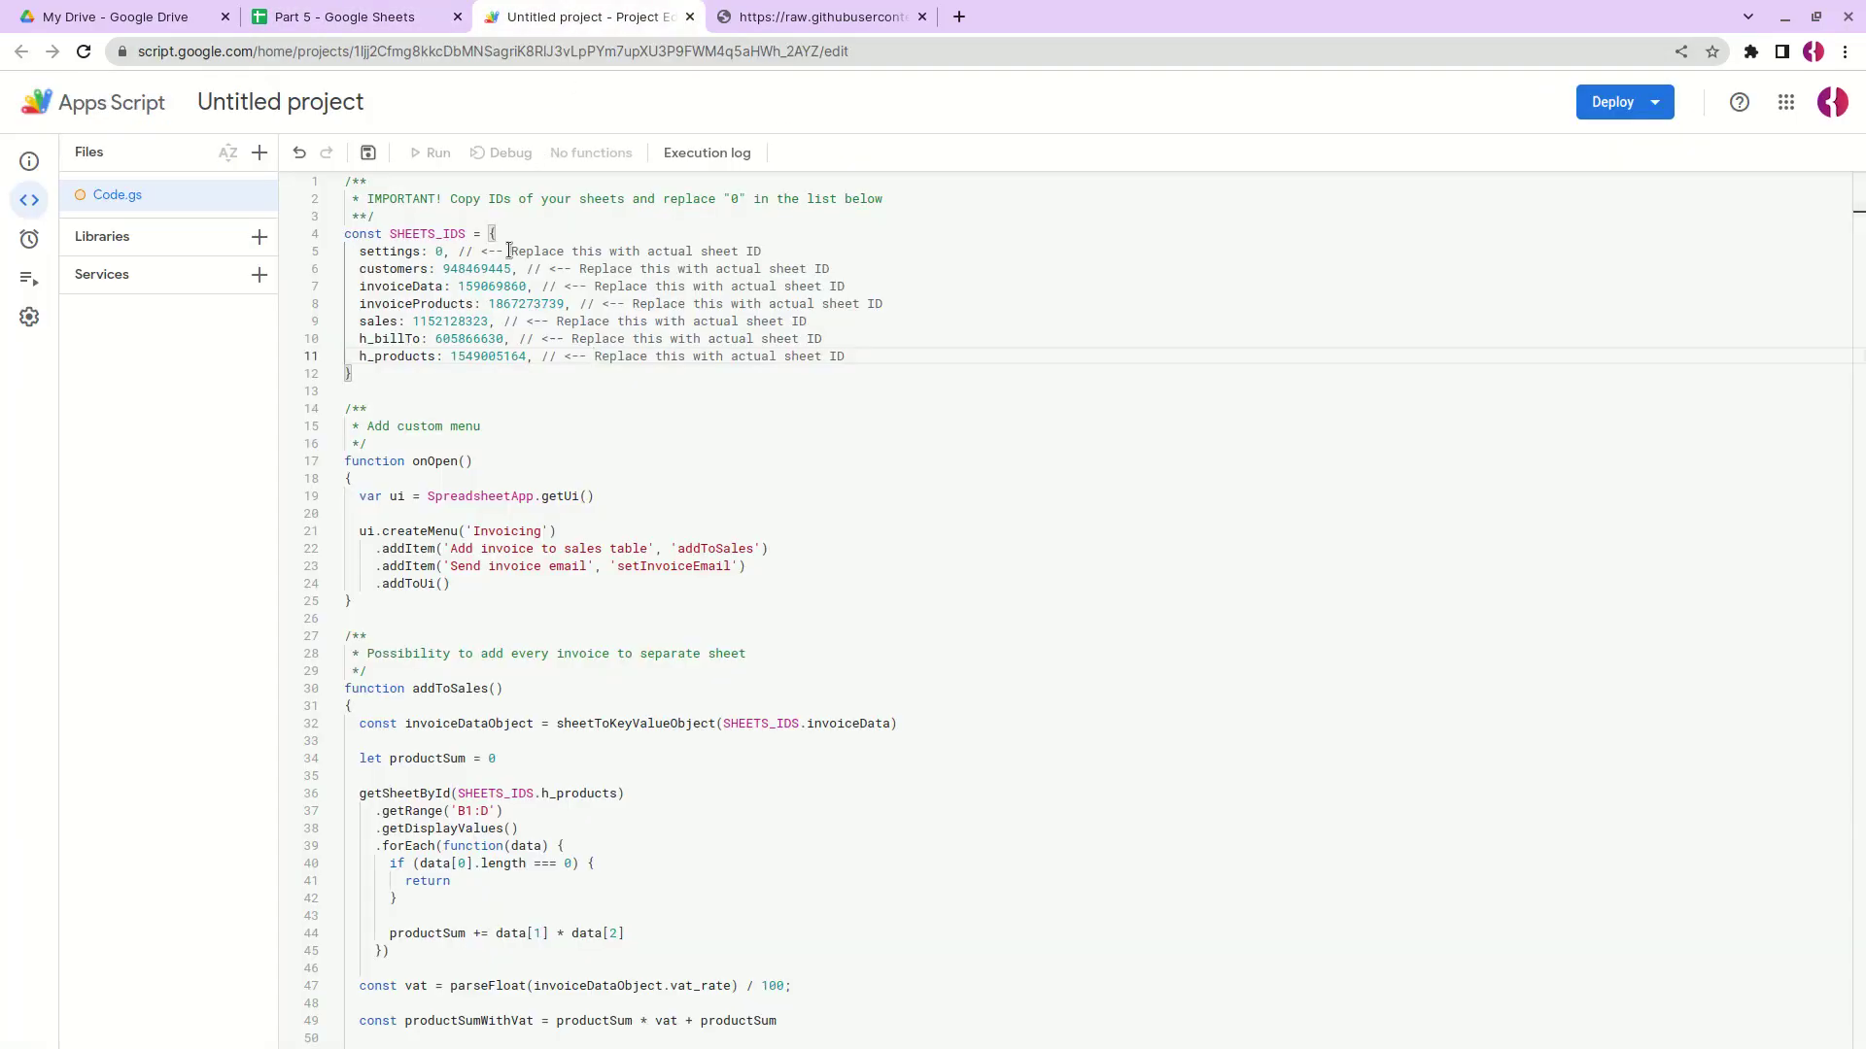
Step: Save the script project and run onOpen, triggering the Authorization required prompt
{"action": "key", "text": "ctrl+s"}
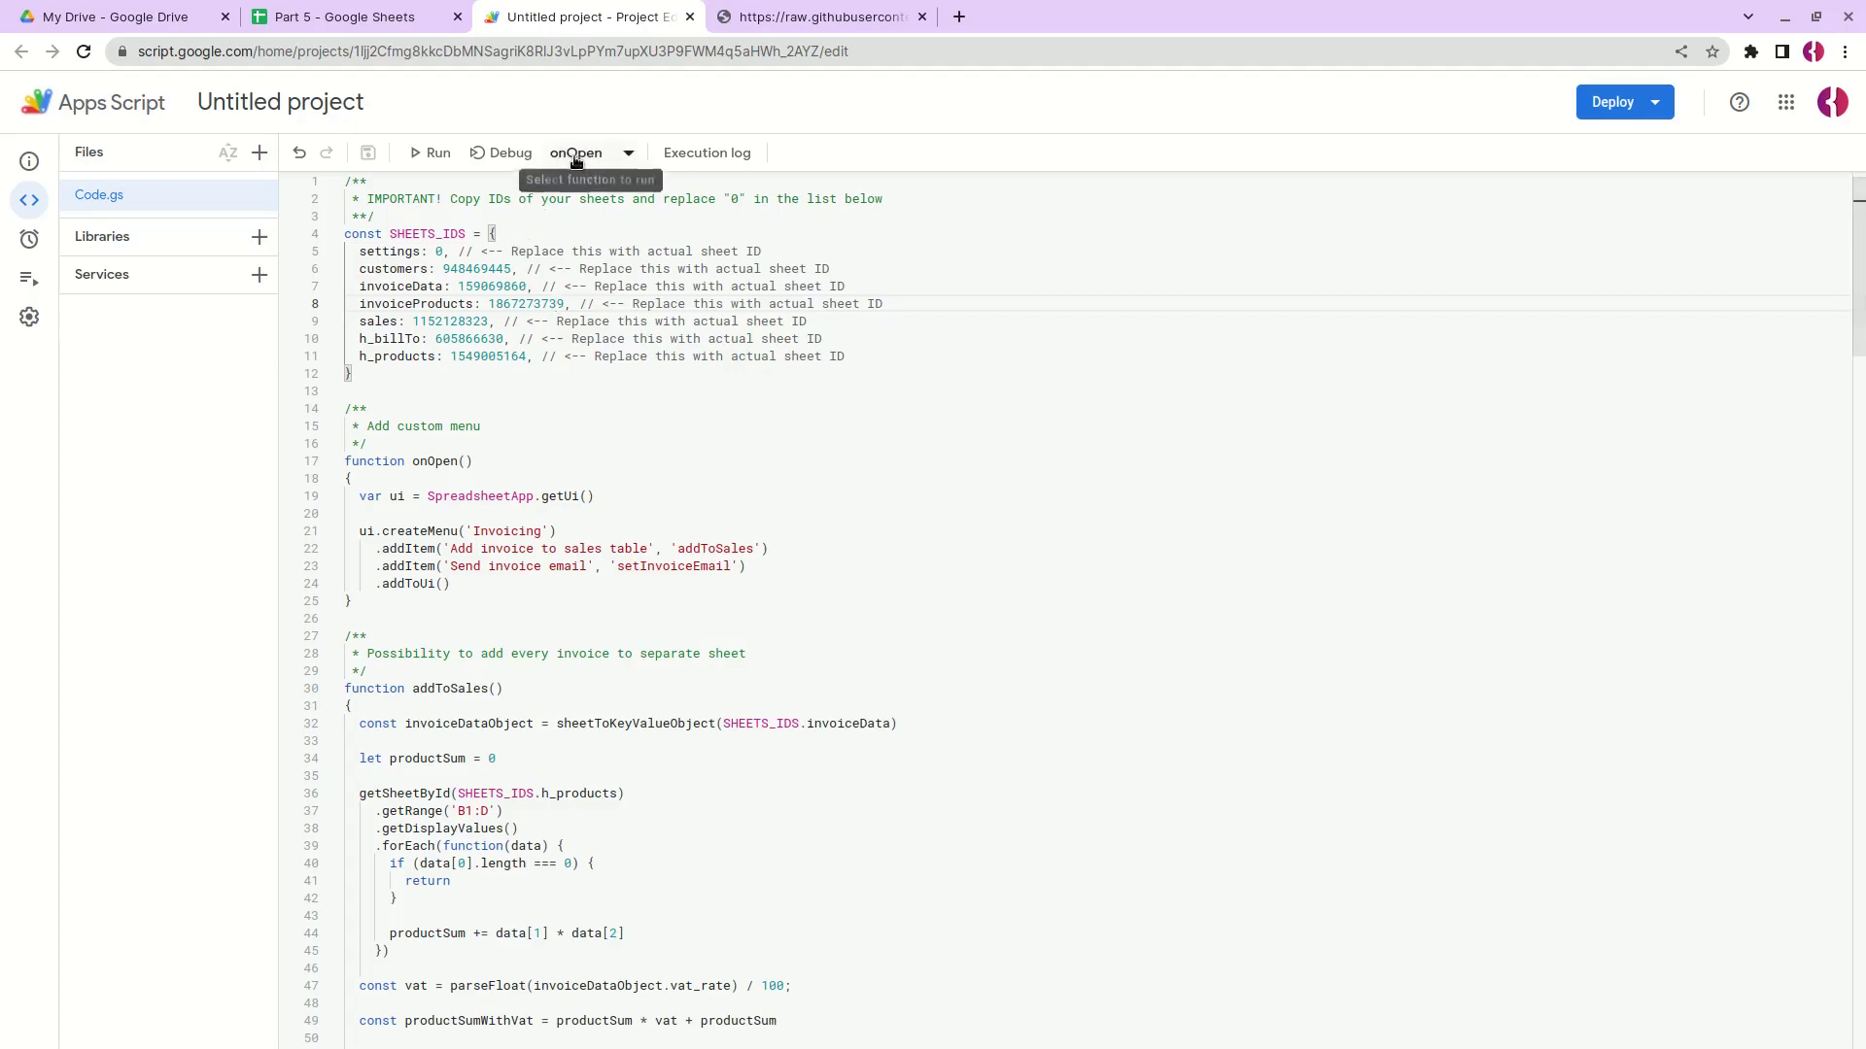
{"action": "left_click", "coordinate": [428, 153]}
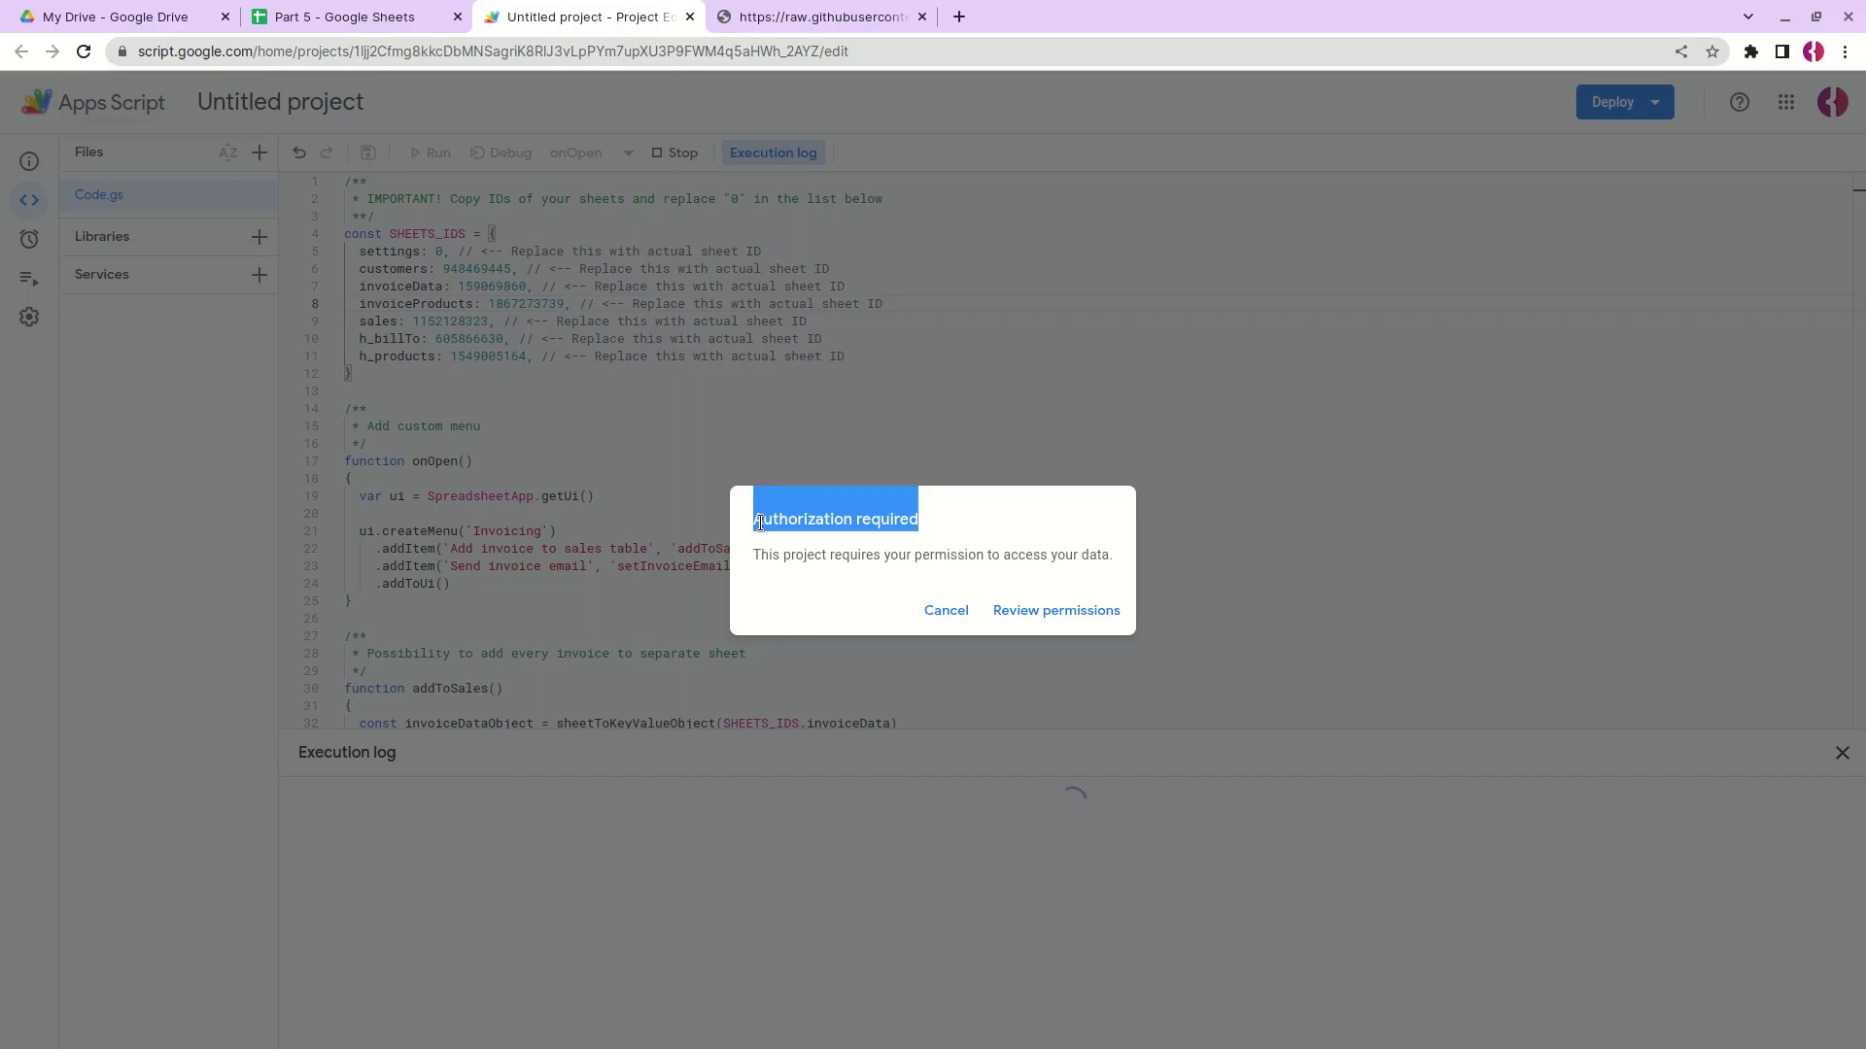
Step: Review permissions, pick the account, and proceed via Advanced to allow the unverified Untitled project
{"action": "left_click", "coordinate": [1018, 612]}
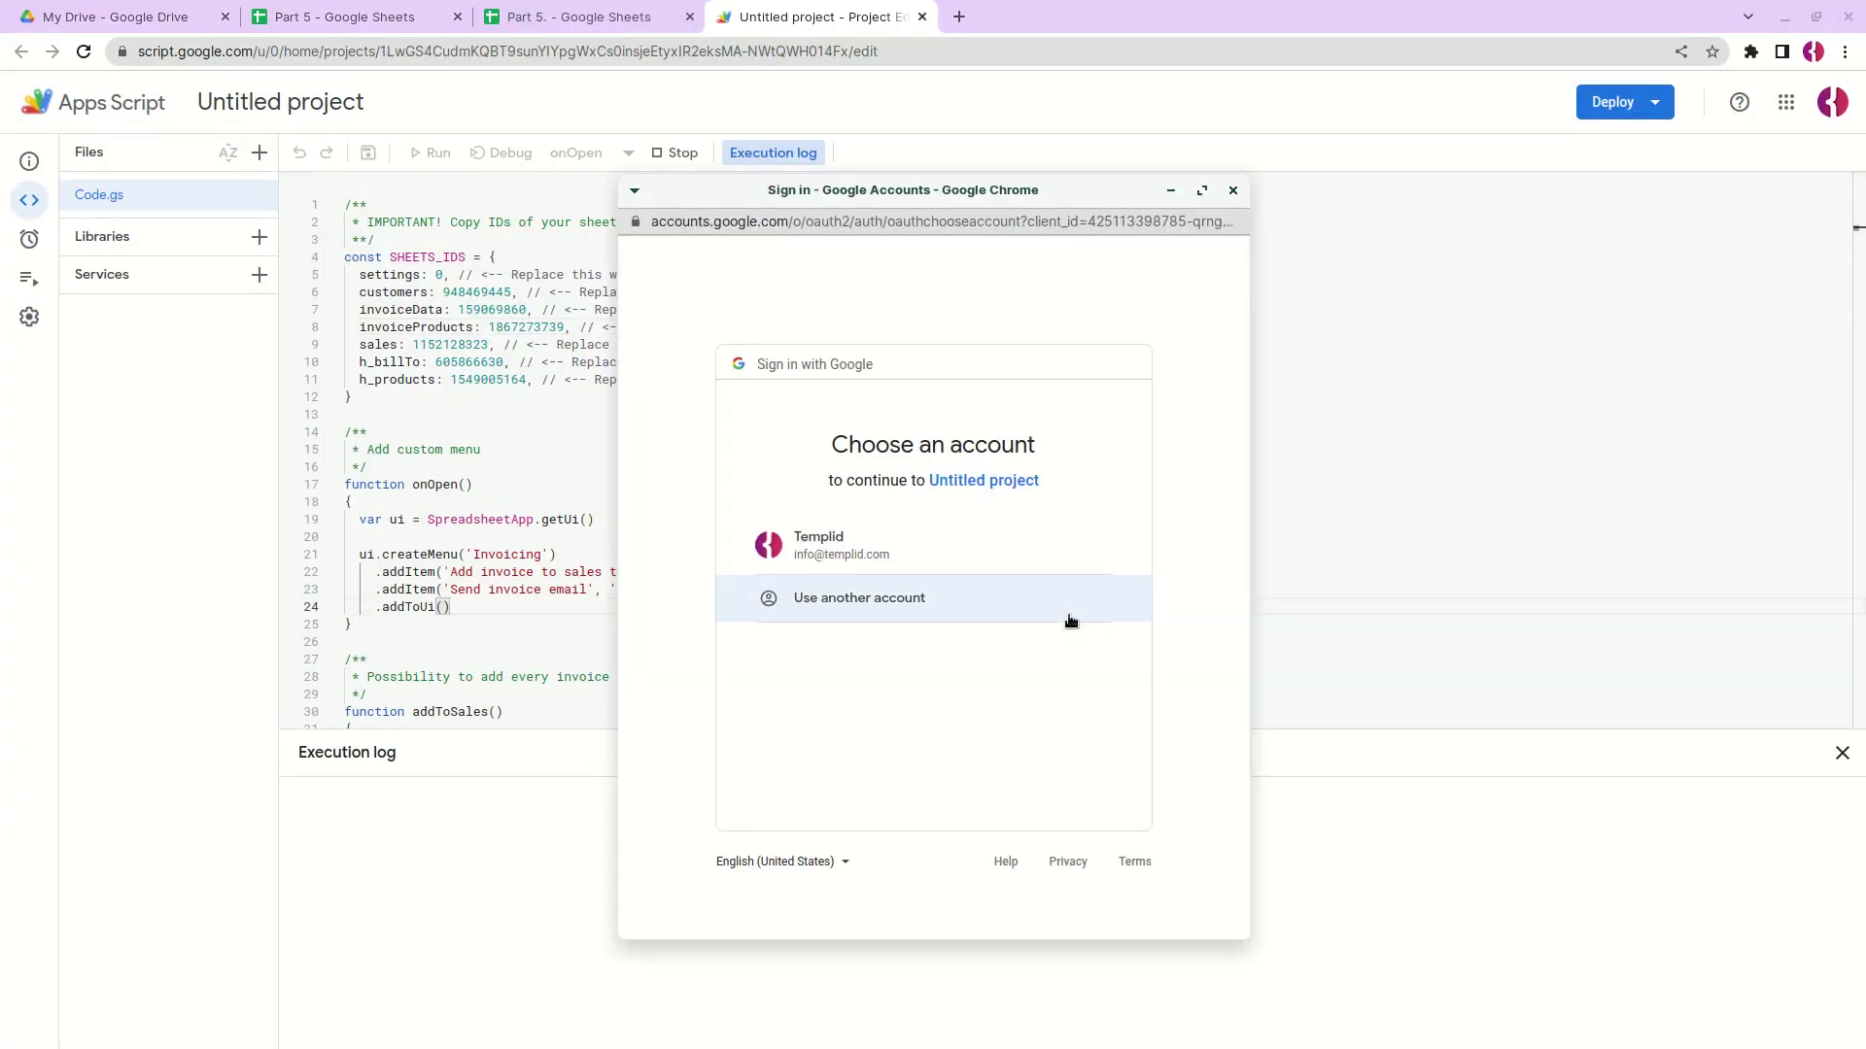
{"action": "left_click", "coordinate": [1050, 563]}
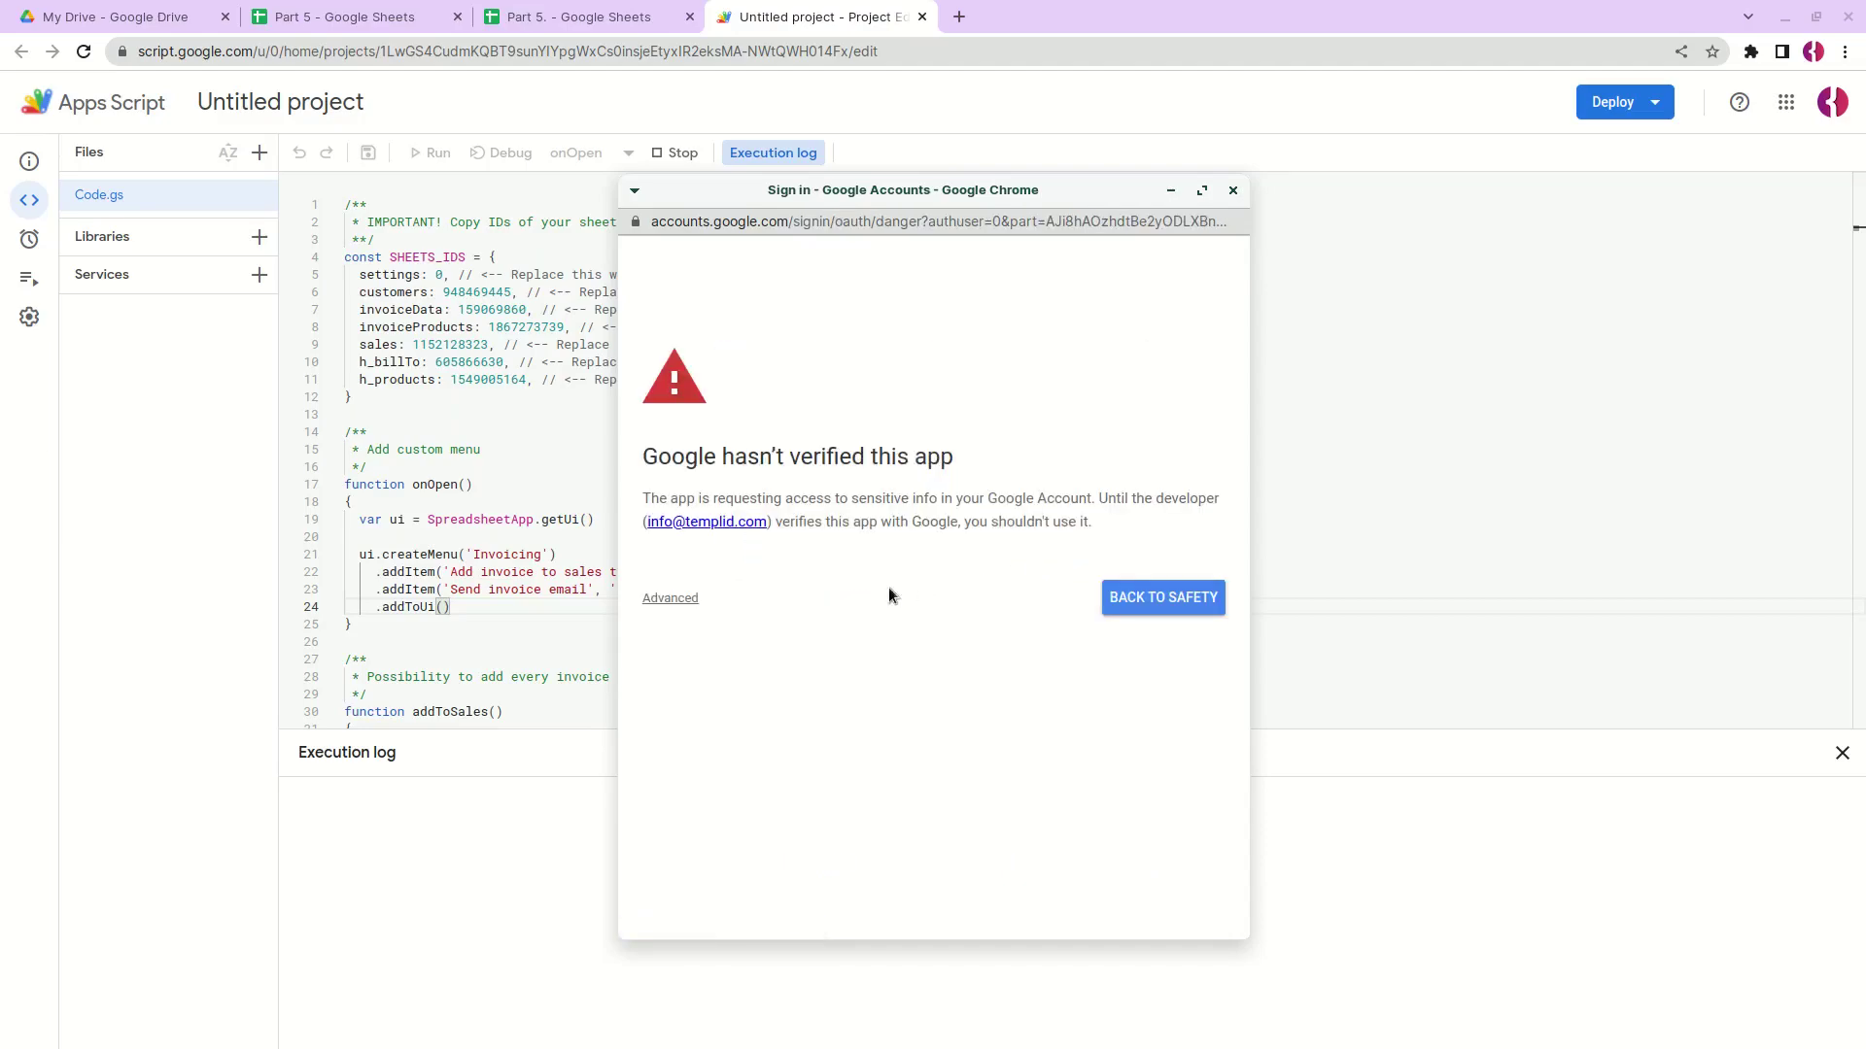
{"action": "left_click", "coordinate": [686, 602]}
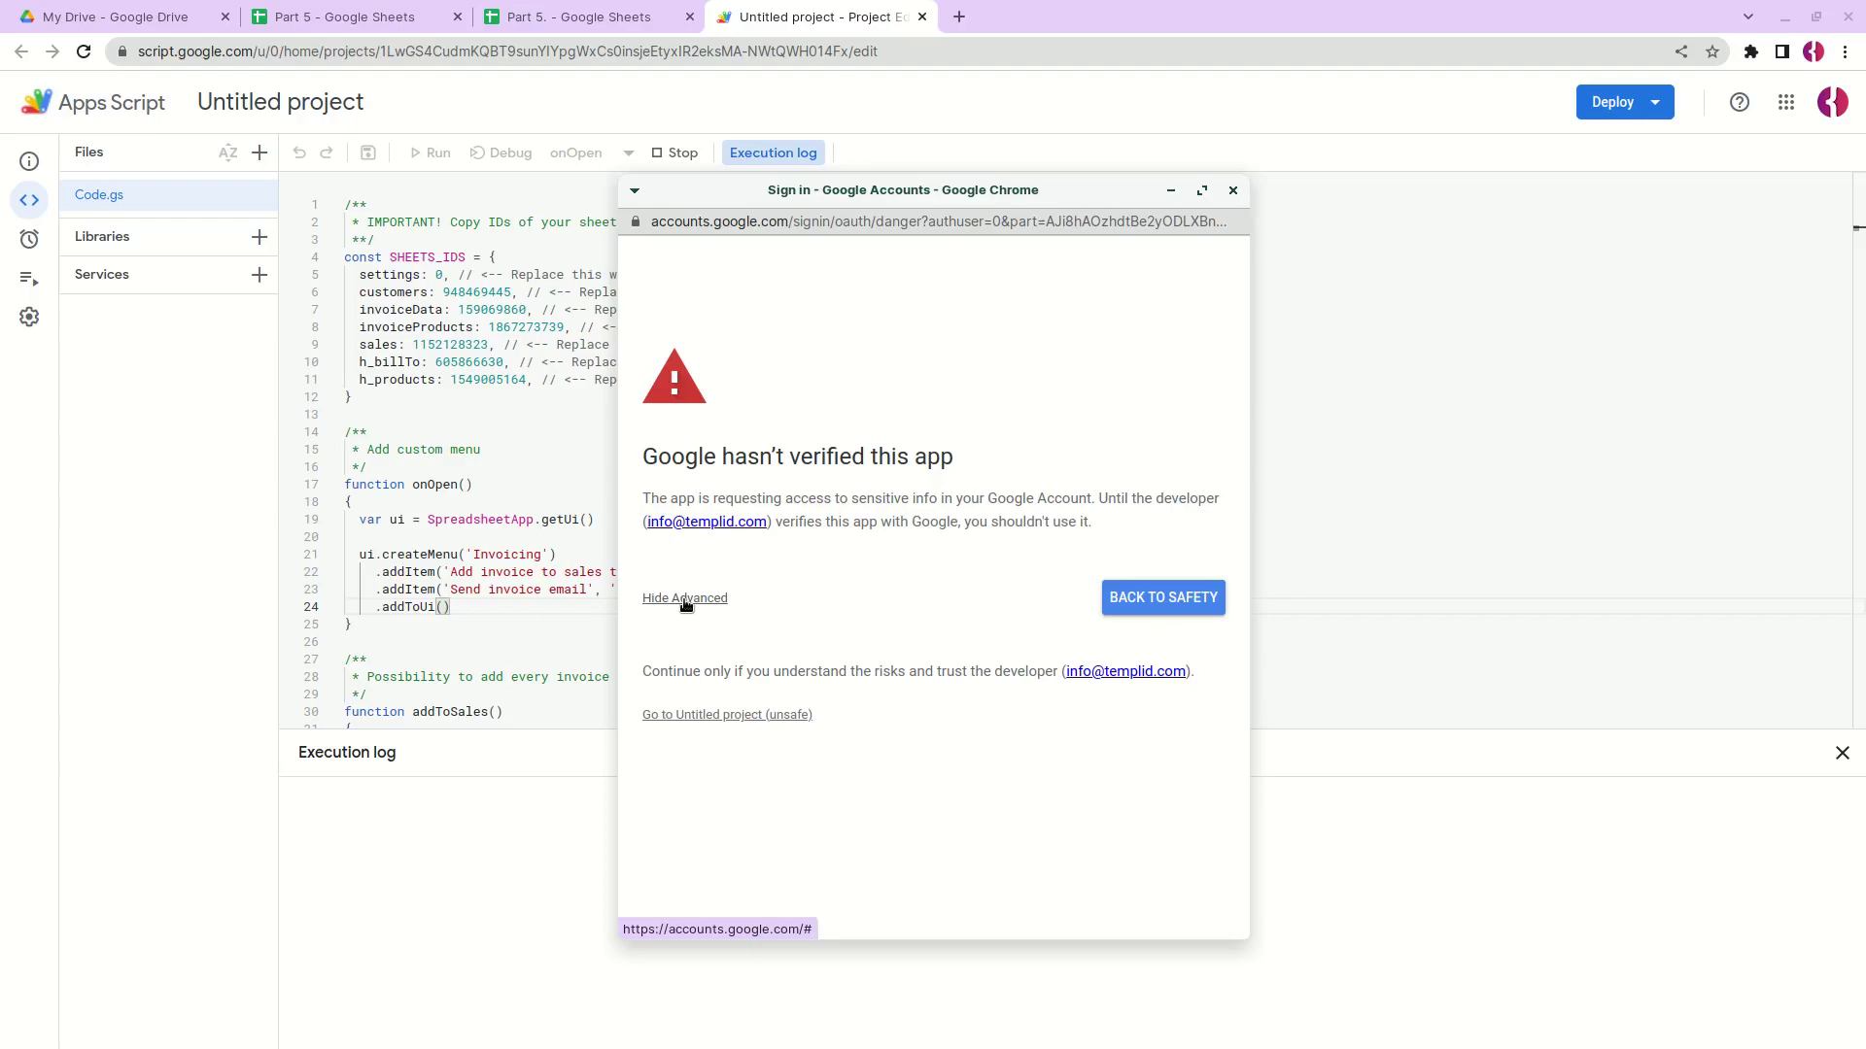
{"action": "left_click", "coordinate": [661, 716]}
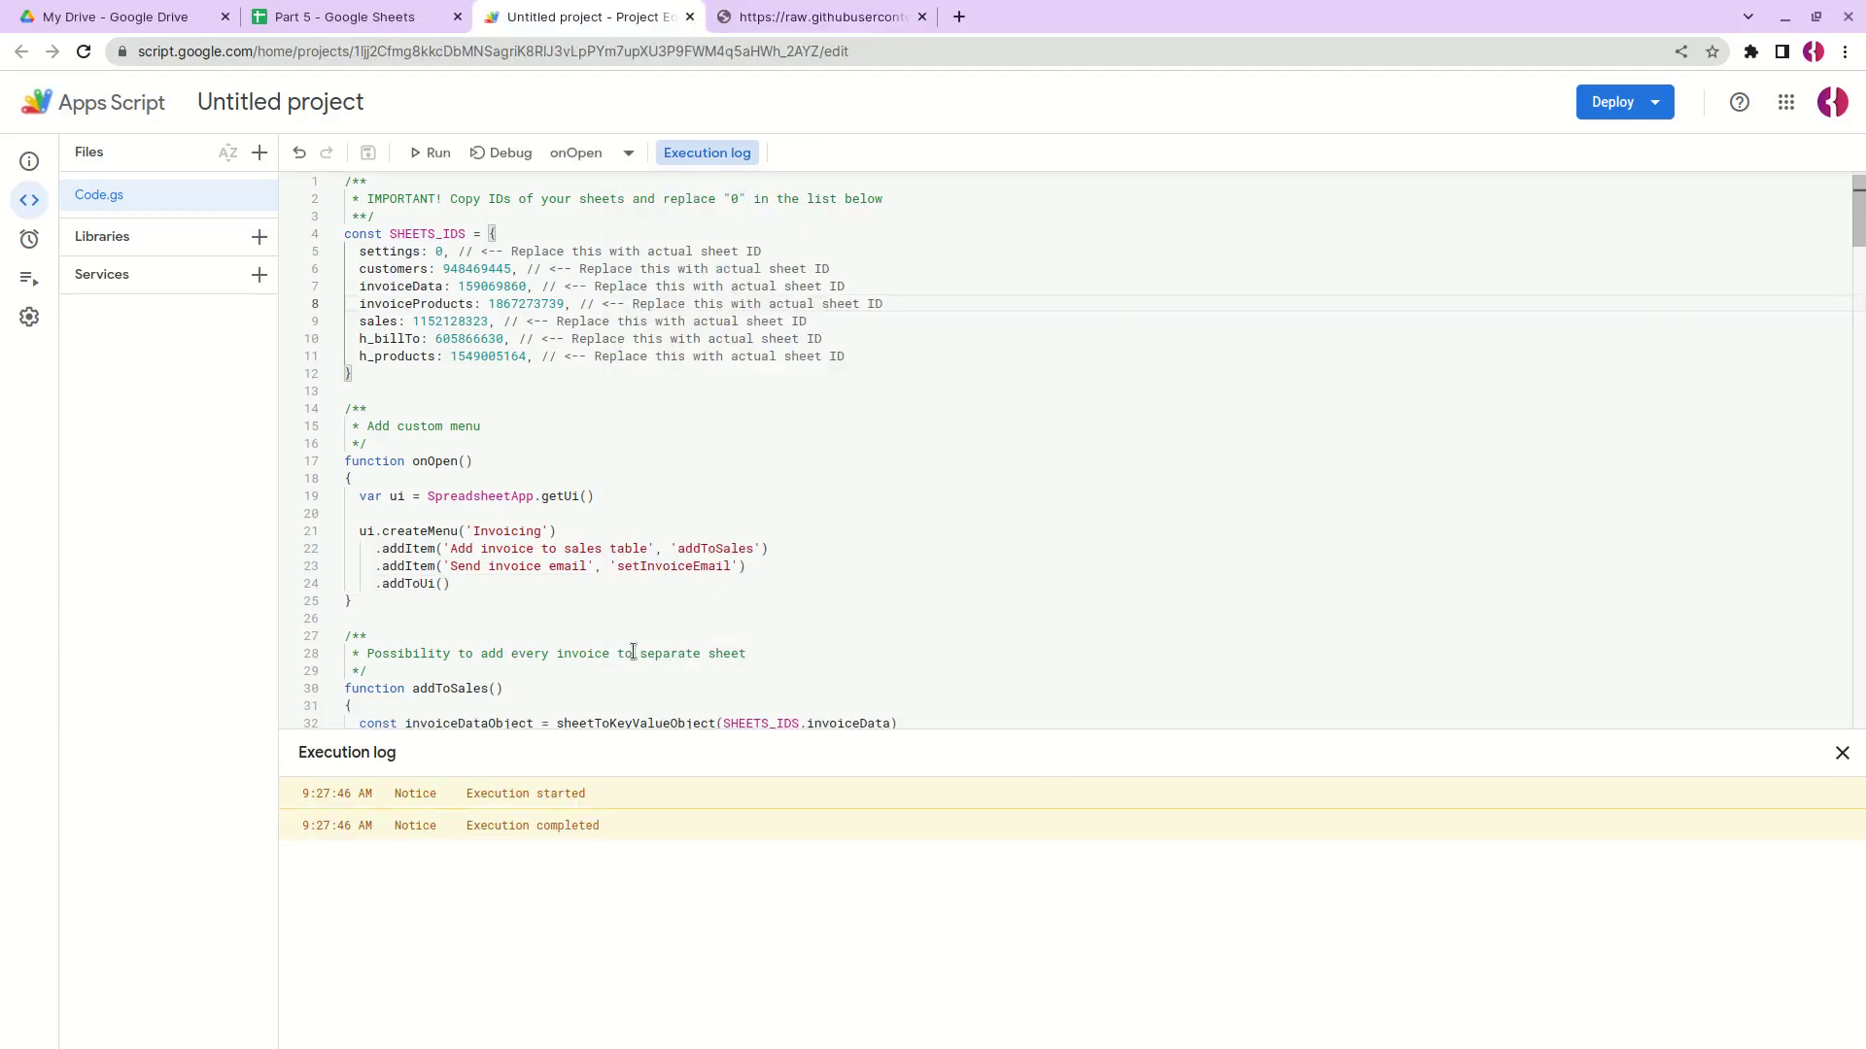
Step: Close the Apps Script tab and open the new Invoicing menu in Sheets
{"action": "left_click", "coordinate": [689, 17]}
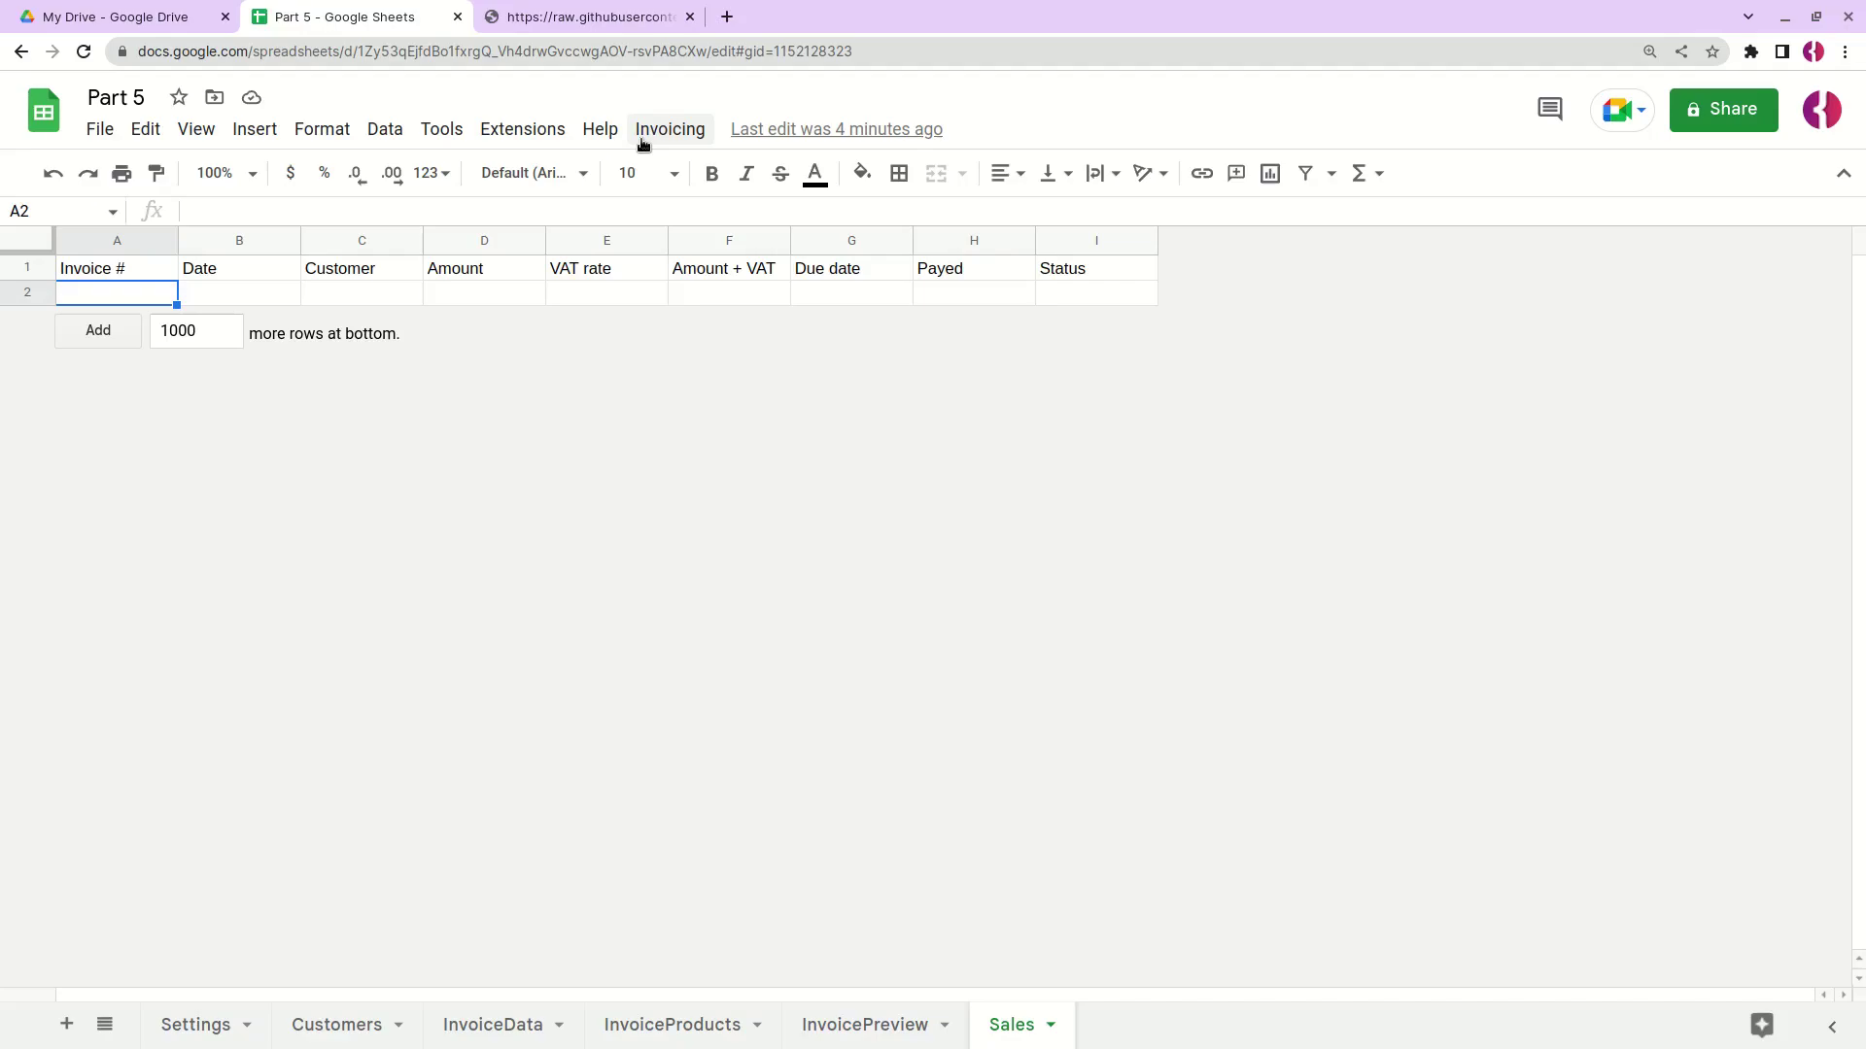
{"action": "left_click", "coordinate": [642, 144]}
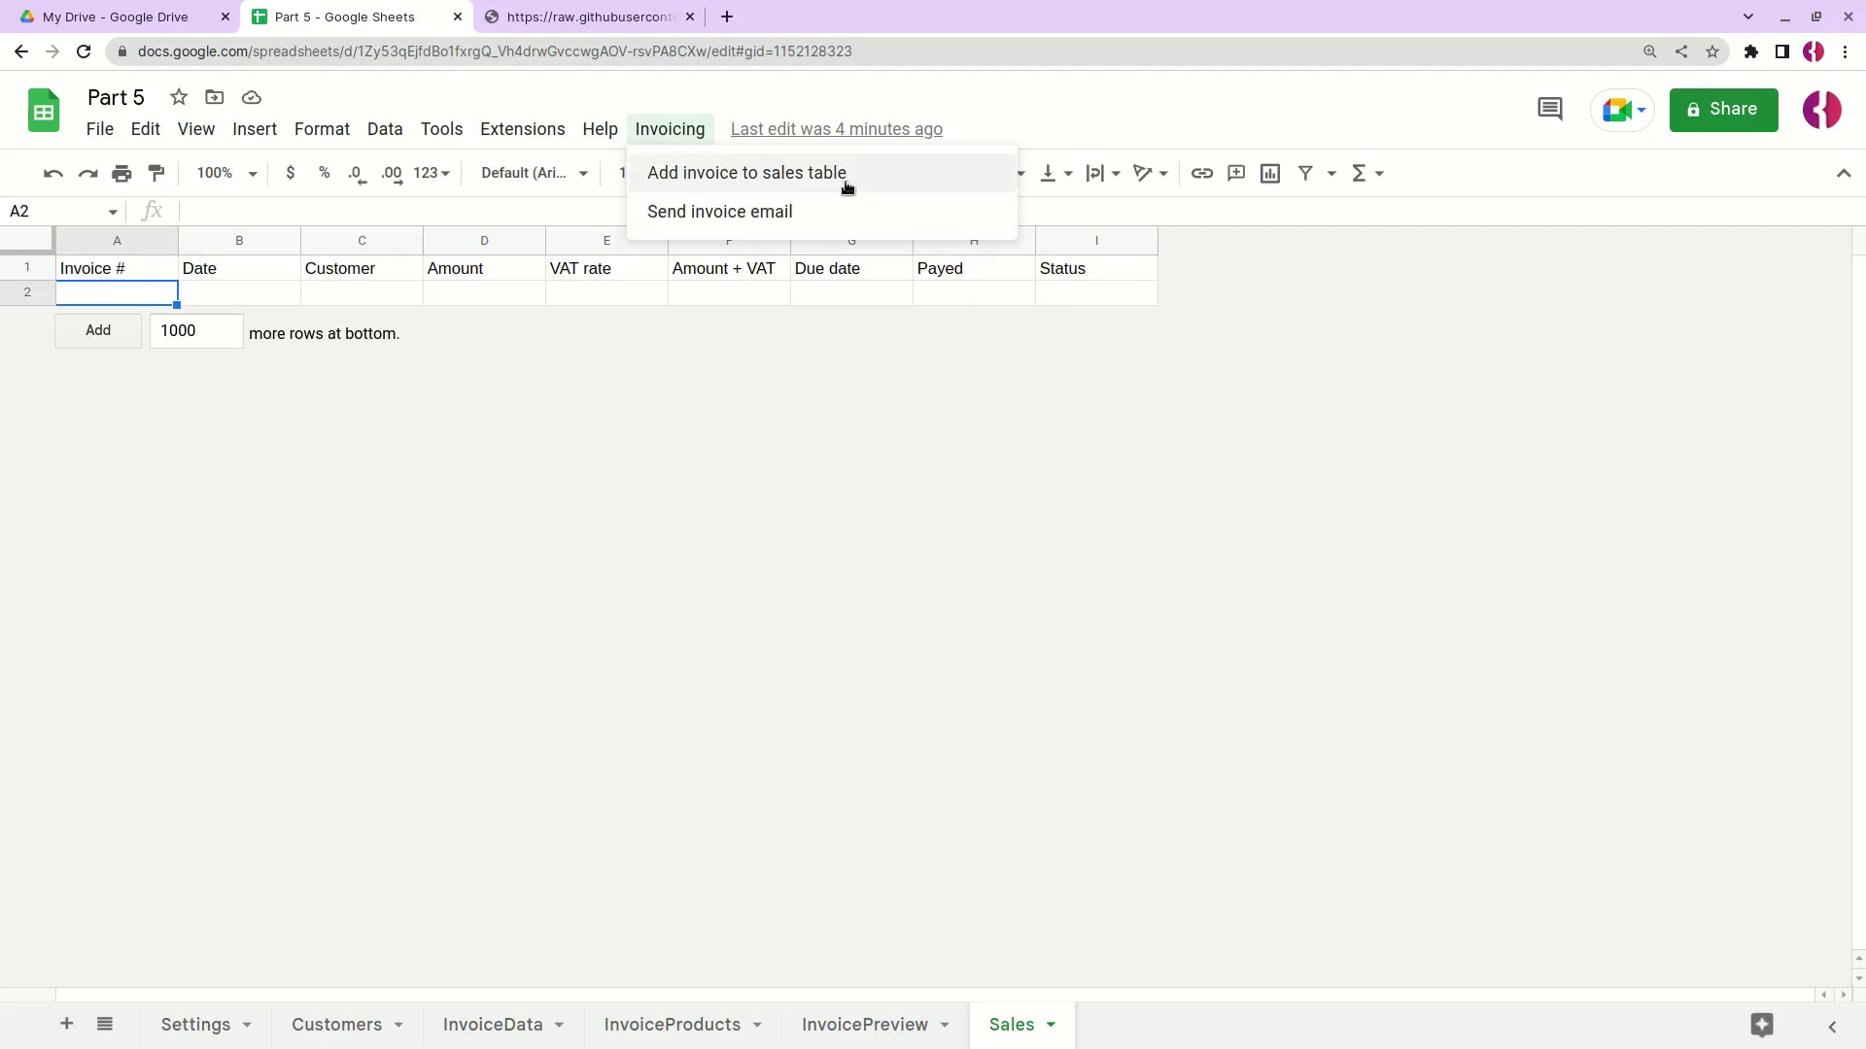
Step: Run Add invoice to sales table and verify Sales row 2: invoice 1, 12/15/2022, amount 5200.66
{"action": "left_click", "coordinate": [717, 182]}
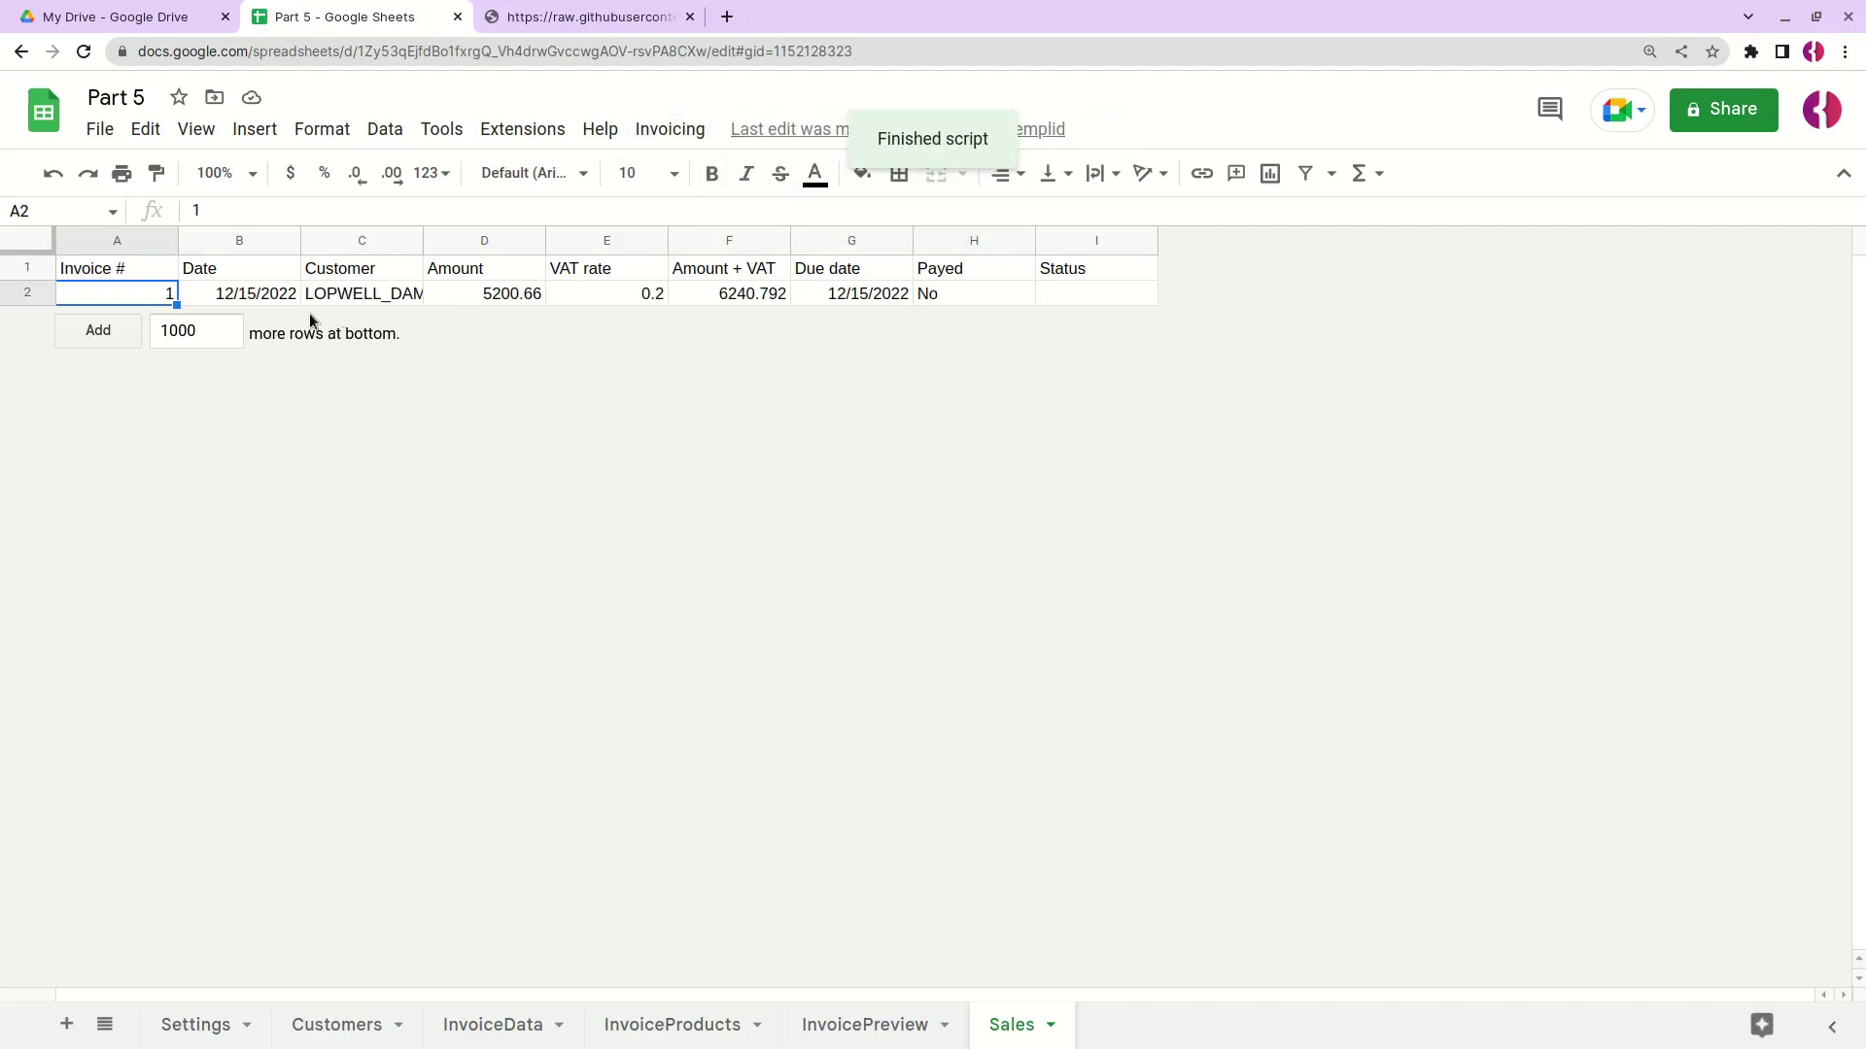
{"action": "left_click", "coordinate": [257, 301]}
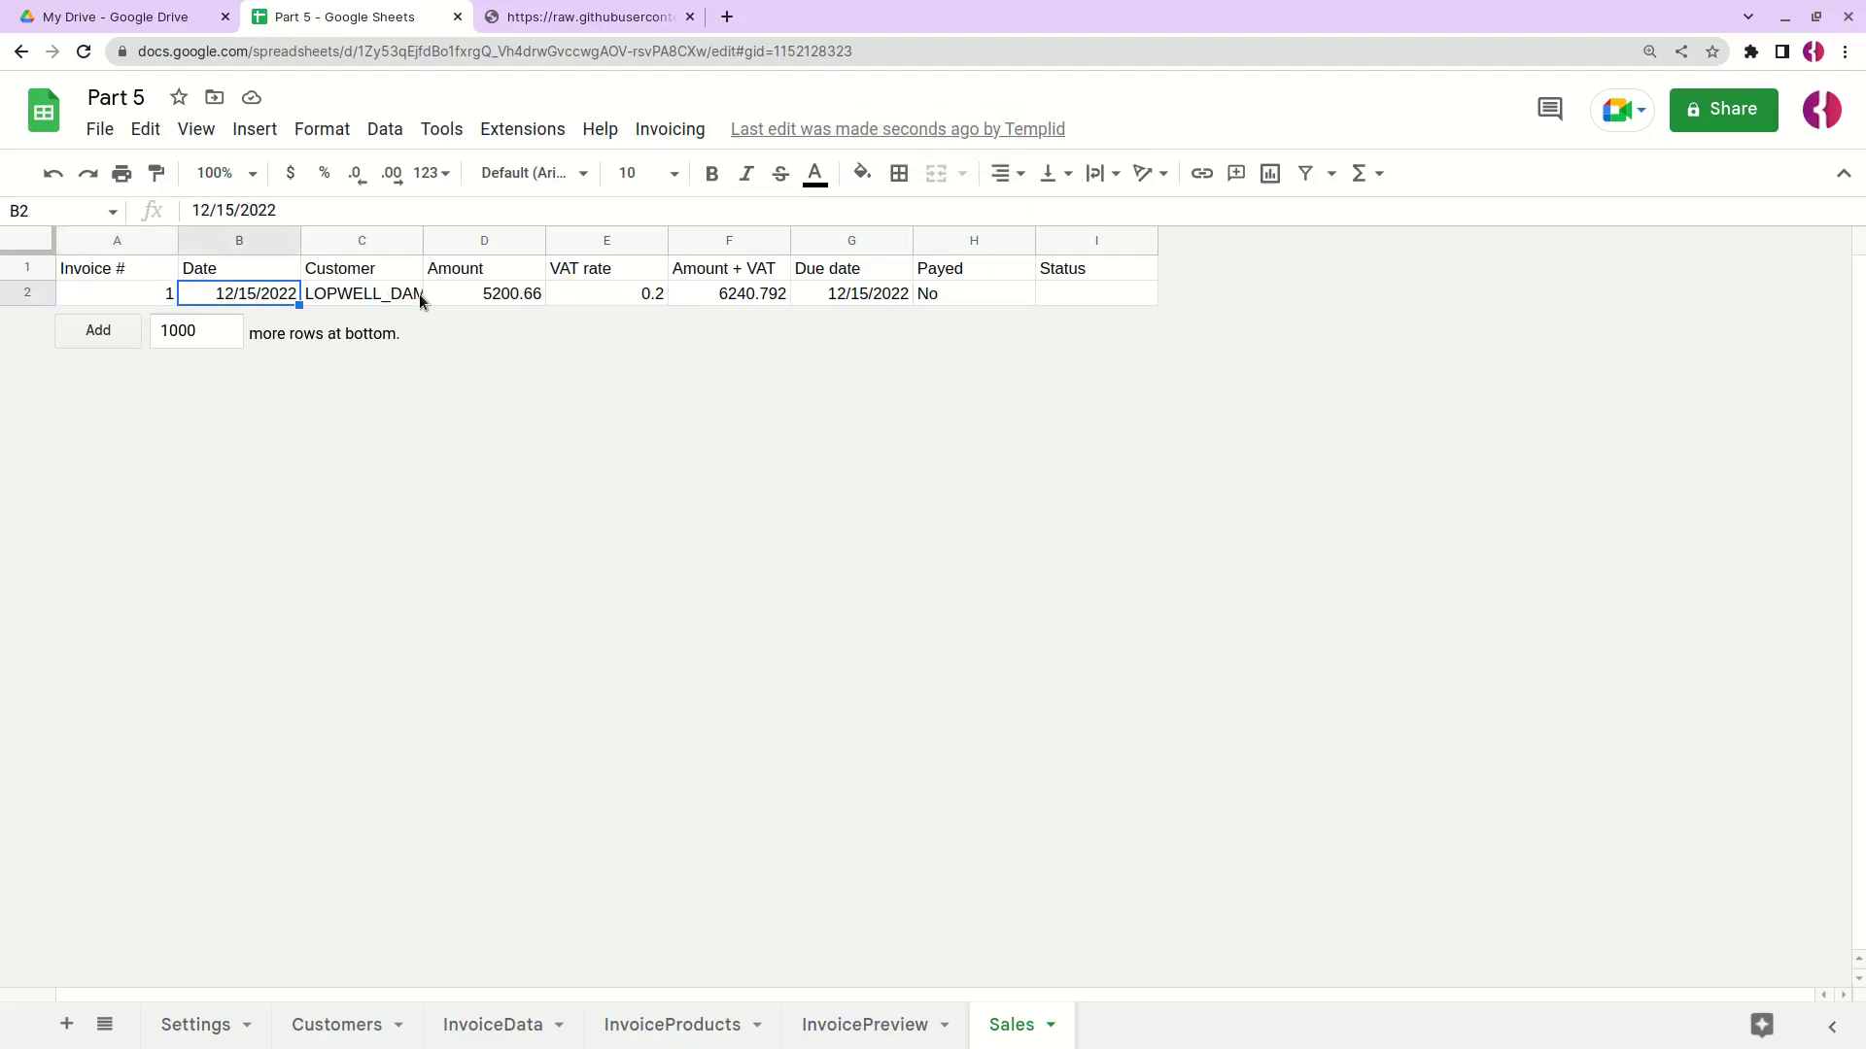
{"action": "left_click", "coordinate": [471, 294]}
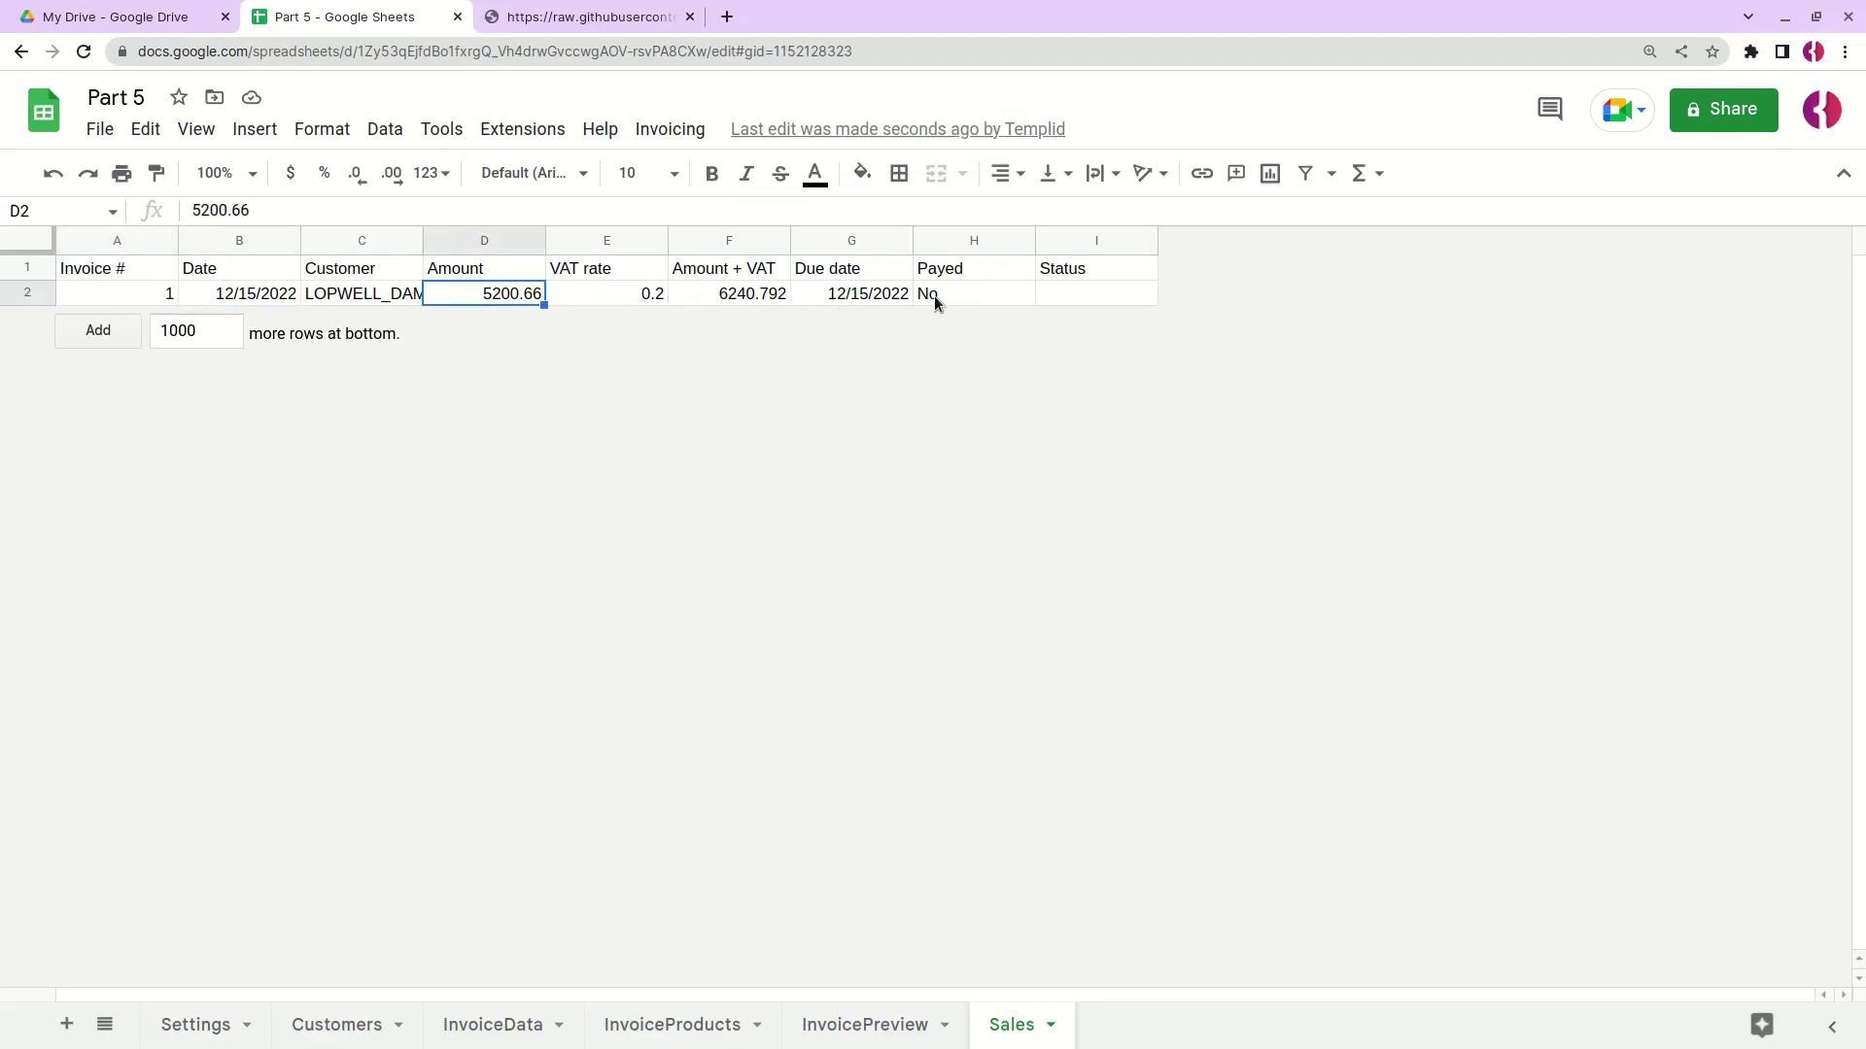
{"action": "left_click", "coordinate": [142, 297]}
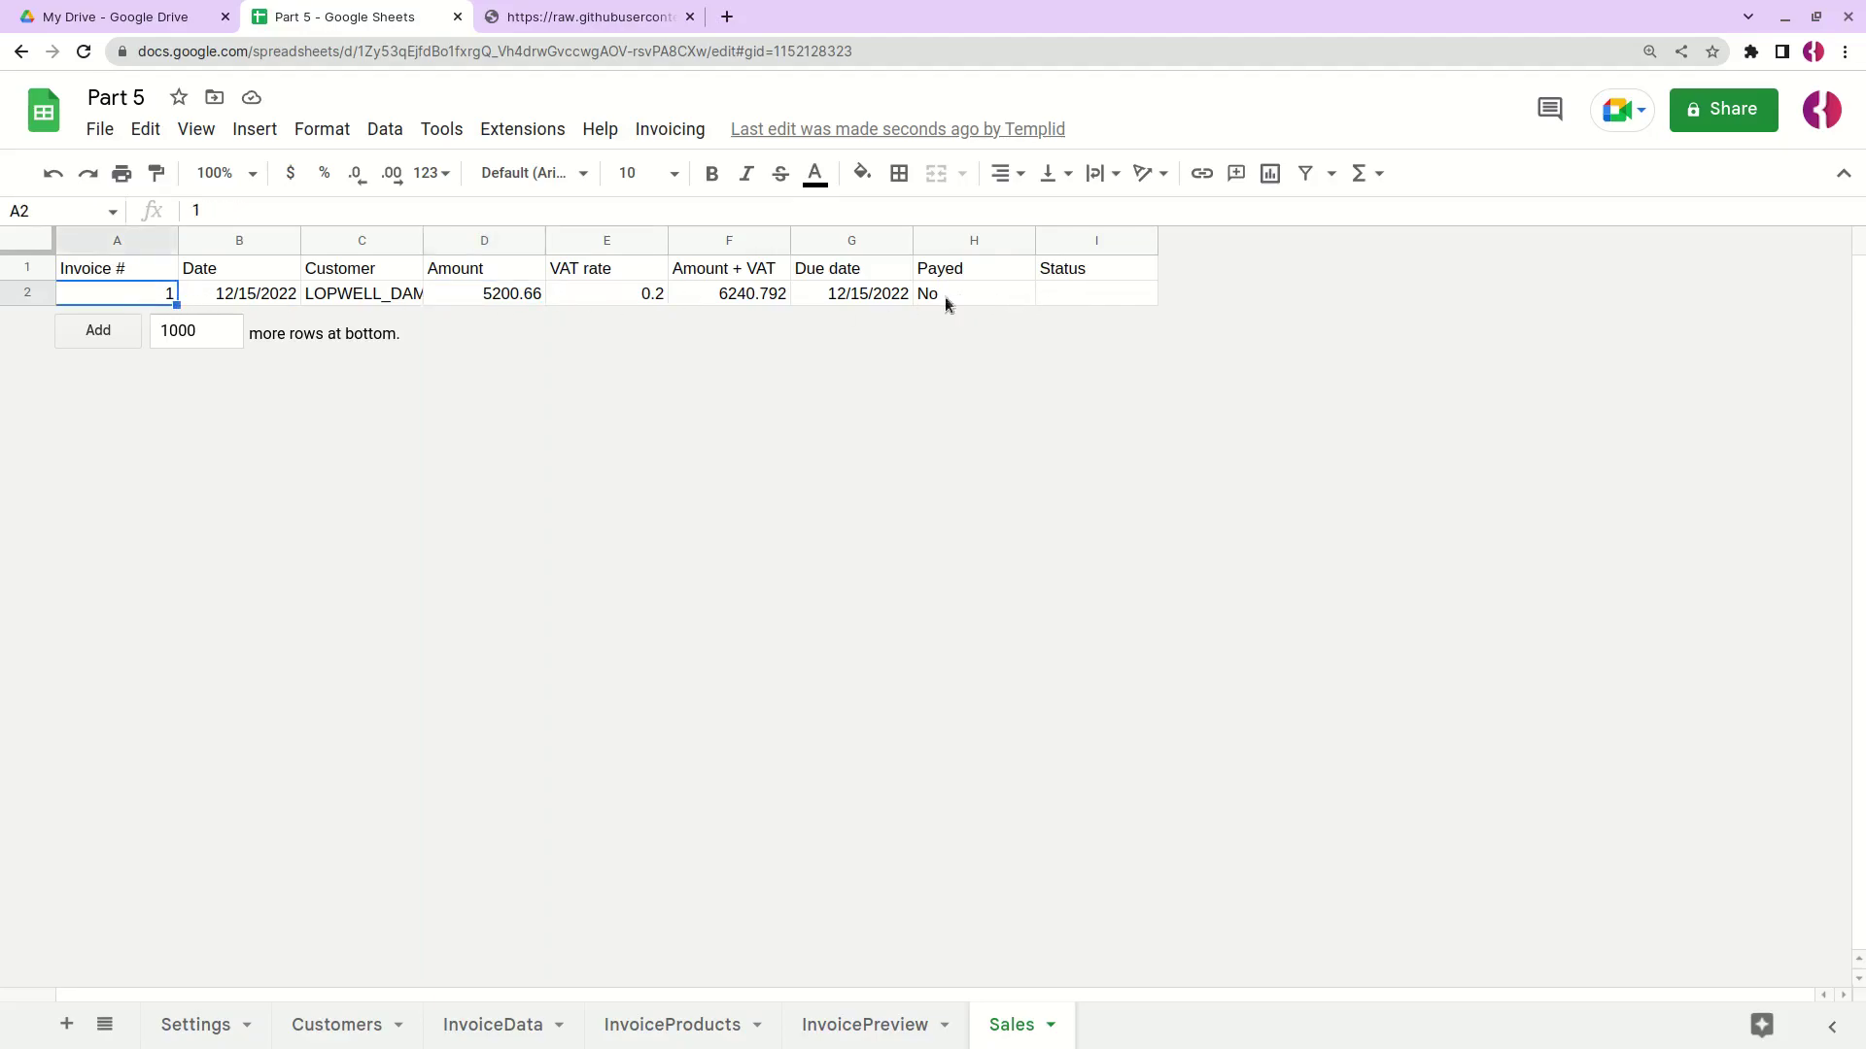
Step: On InvoiceData, set the invoice number in B2 to 2 and choose a different customer in B1
{"action": "left_click", "coordinate": [512, 1030]}
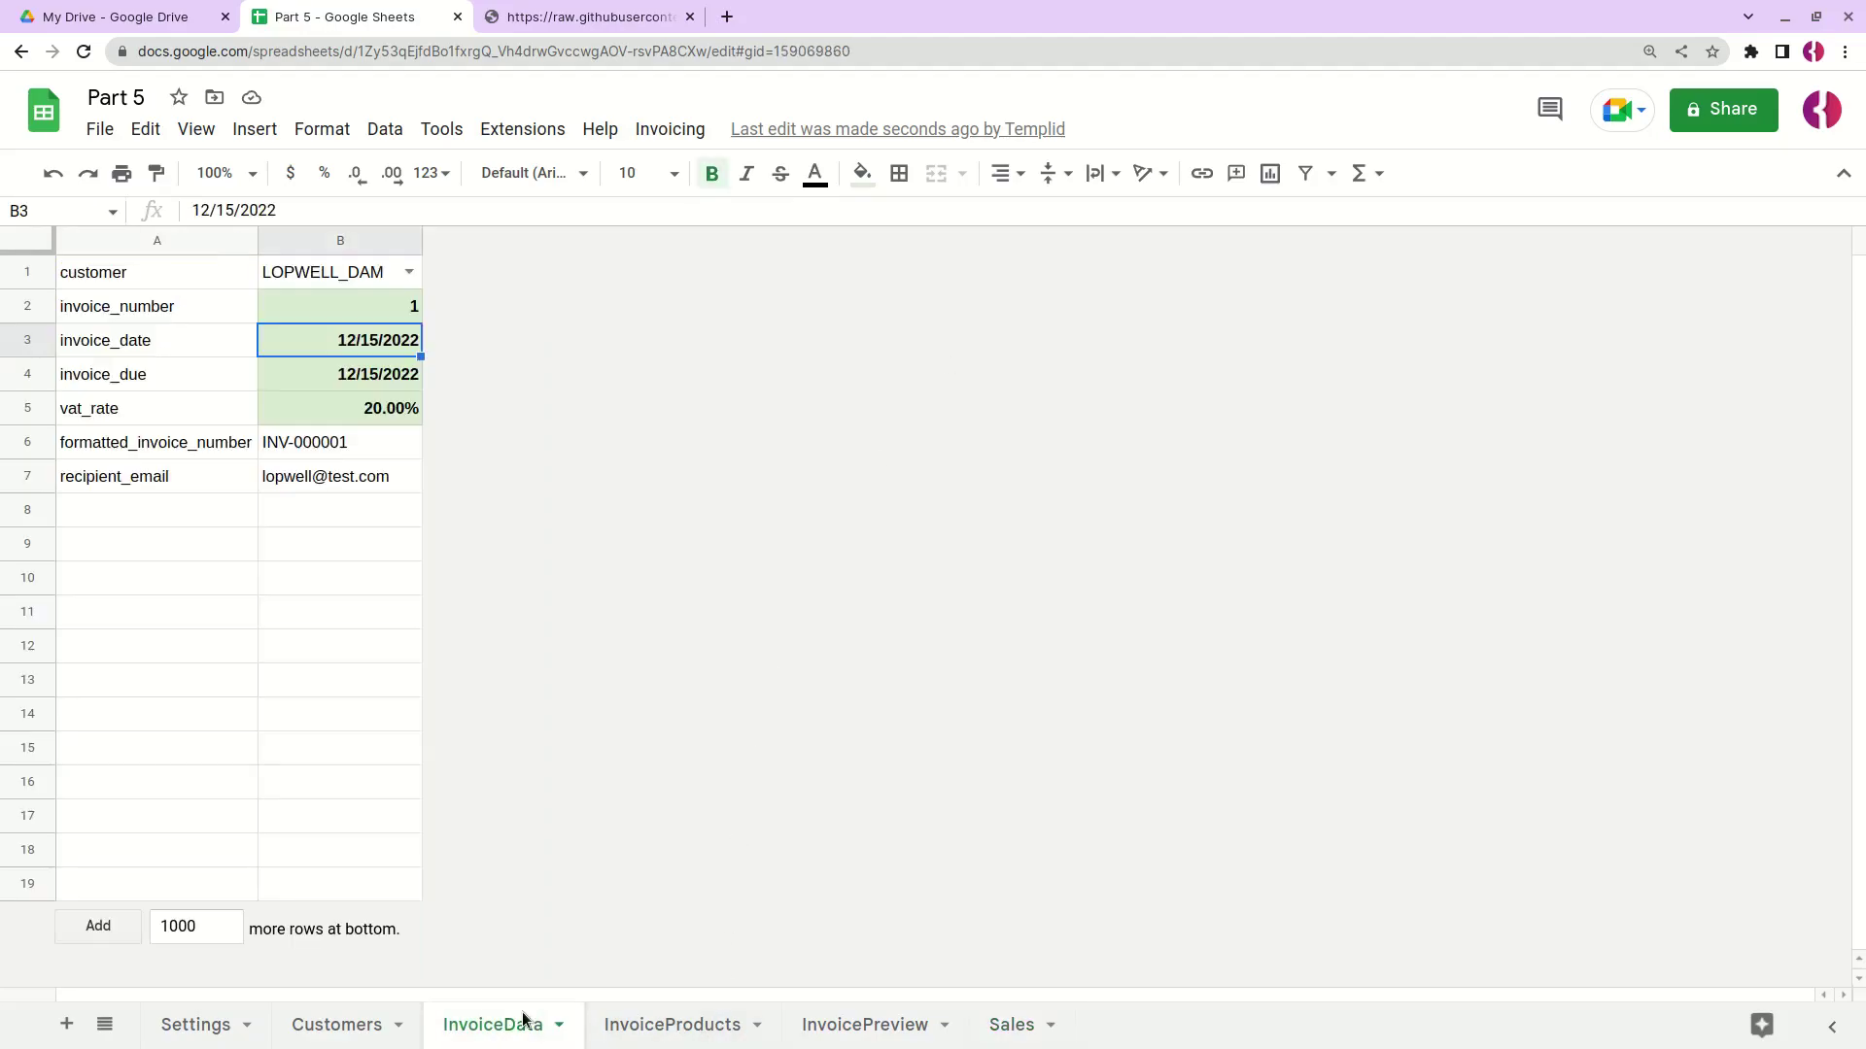
{"action": "left_click", "coordinate": [399, 305]}
{"action": "type", "text": "2"}
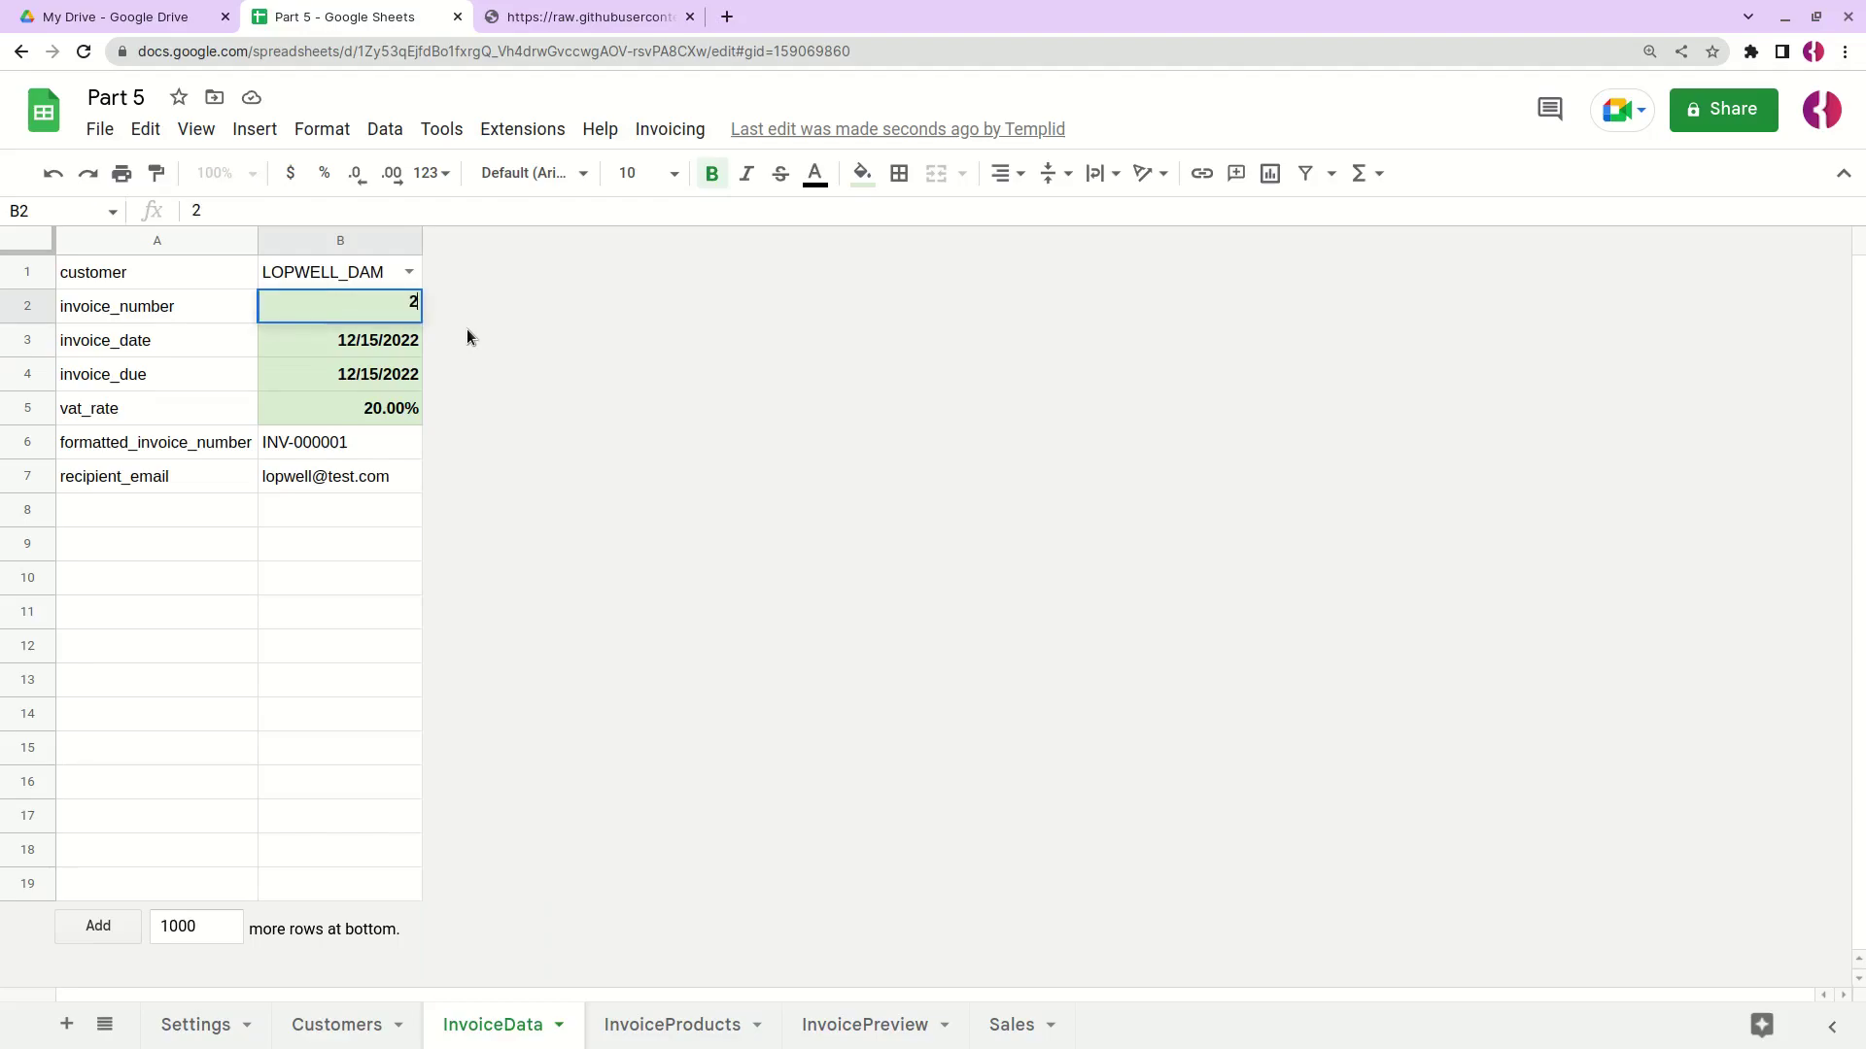
{"action": "key", "text": "Return"}
{"action": "left_click", "coordinate": [409, 271]}
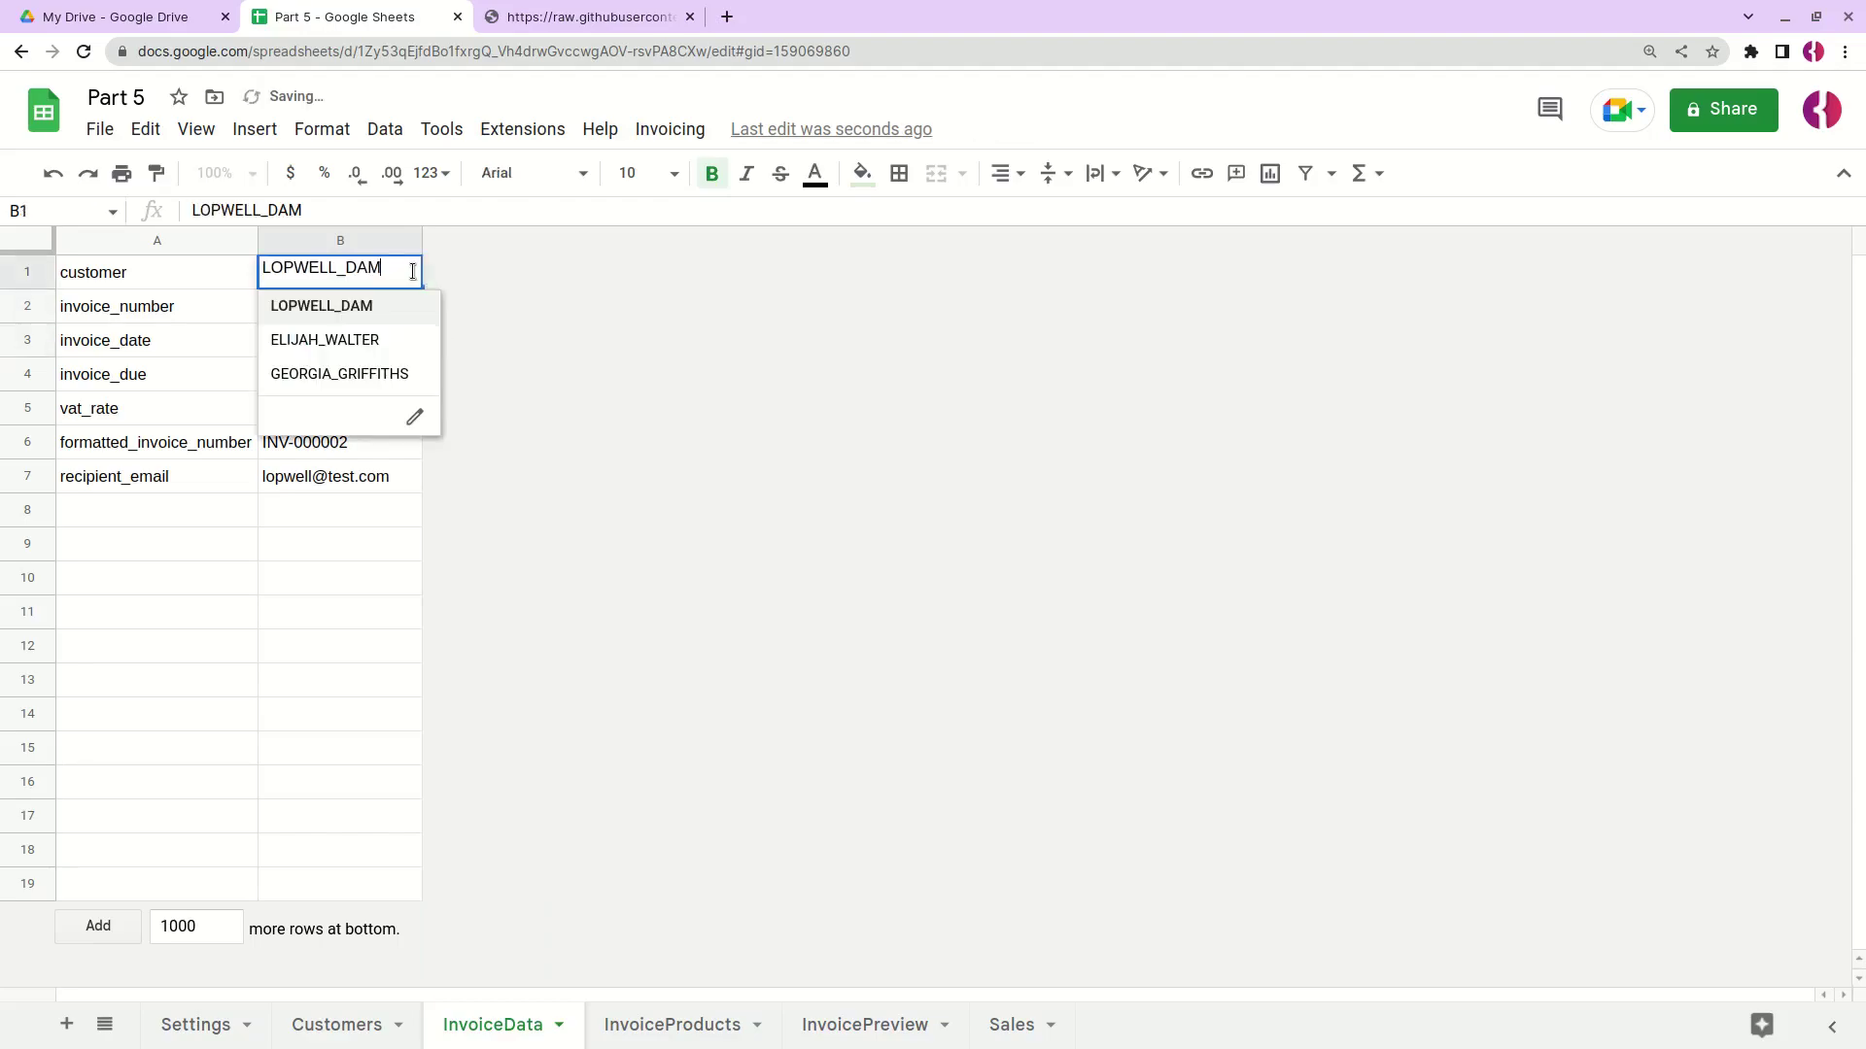
{"action": "left_click", "coordinate": [399, 342]}
Step: Add invoice 2 to the Sales table with Invoicing > Add invoice to sales table
{"action": "left_click", "coordinate": [680, 130]}
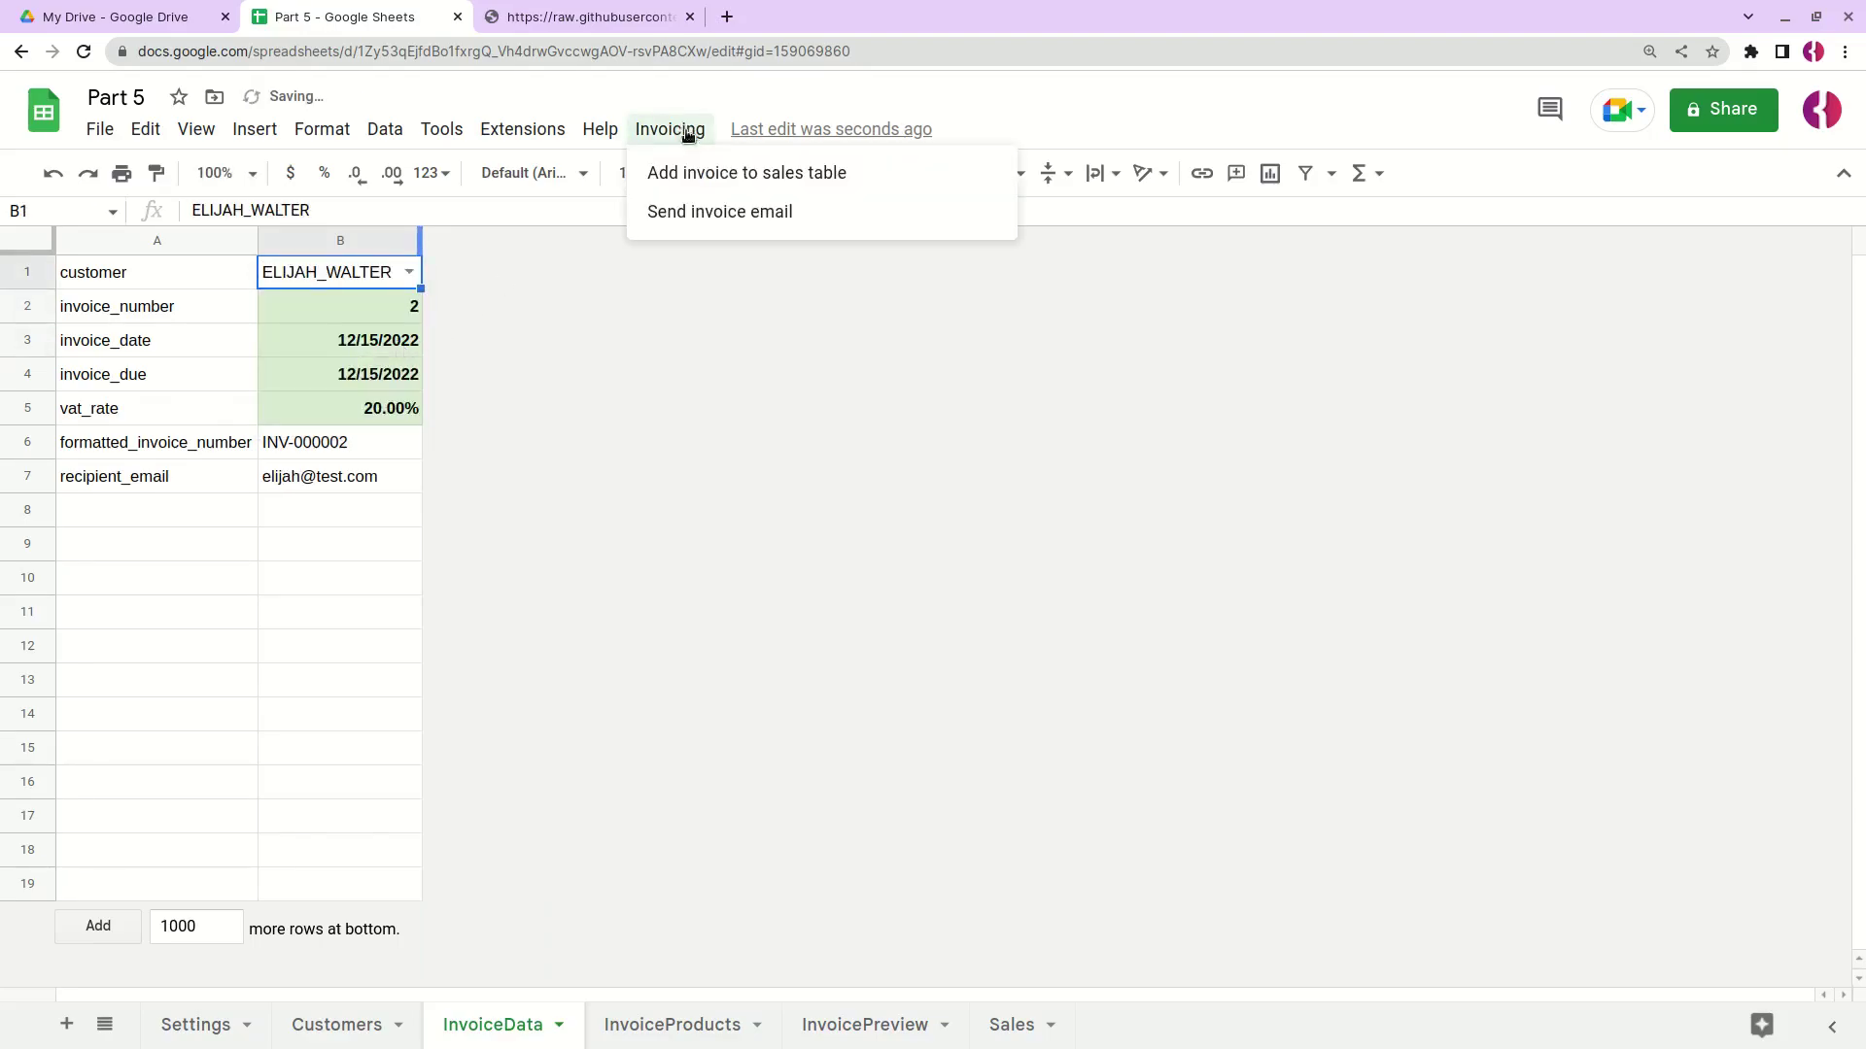
{"action": "left_click", "coordinate": [692, 173]}
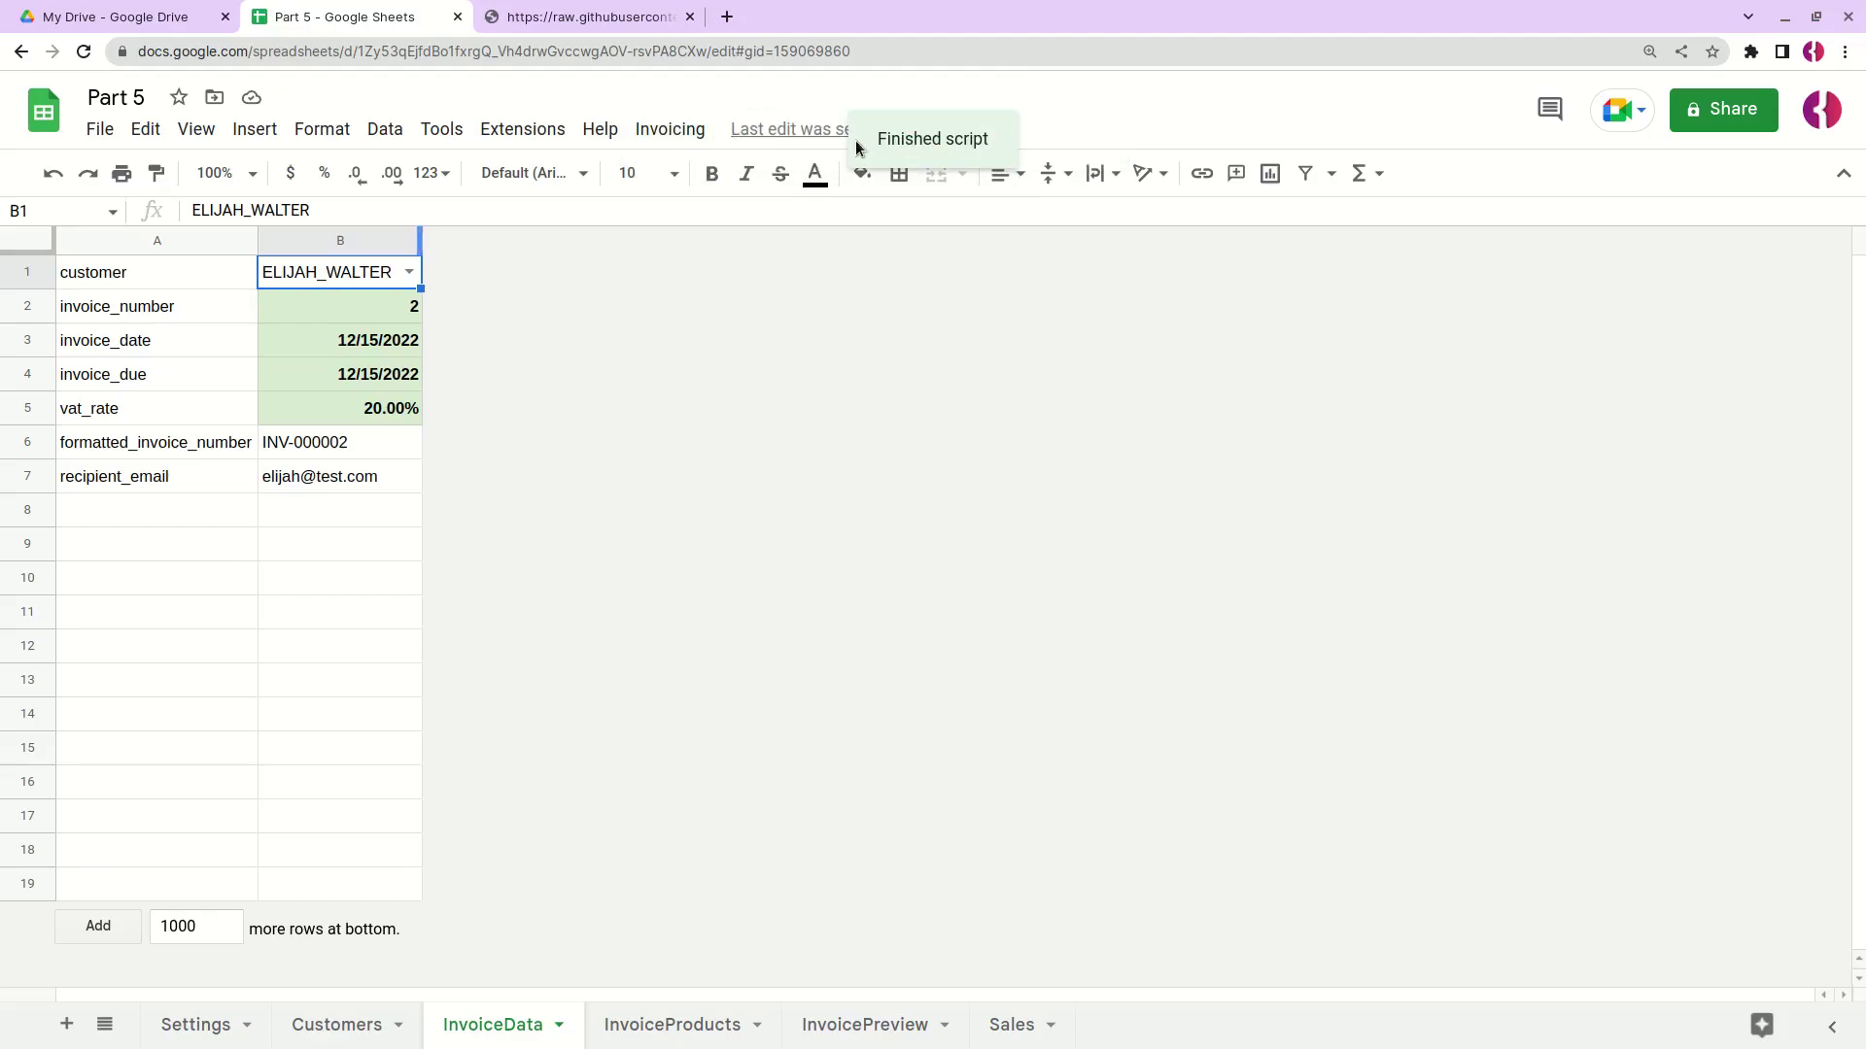
{"action": "left_click", "coordinate": [1010, 1030]}
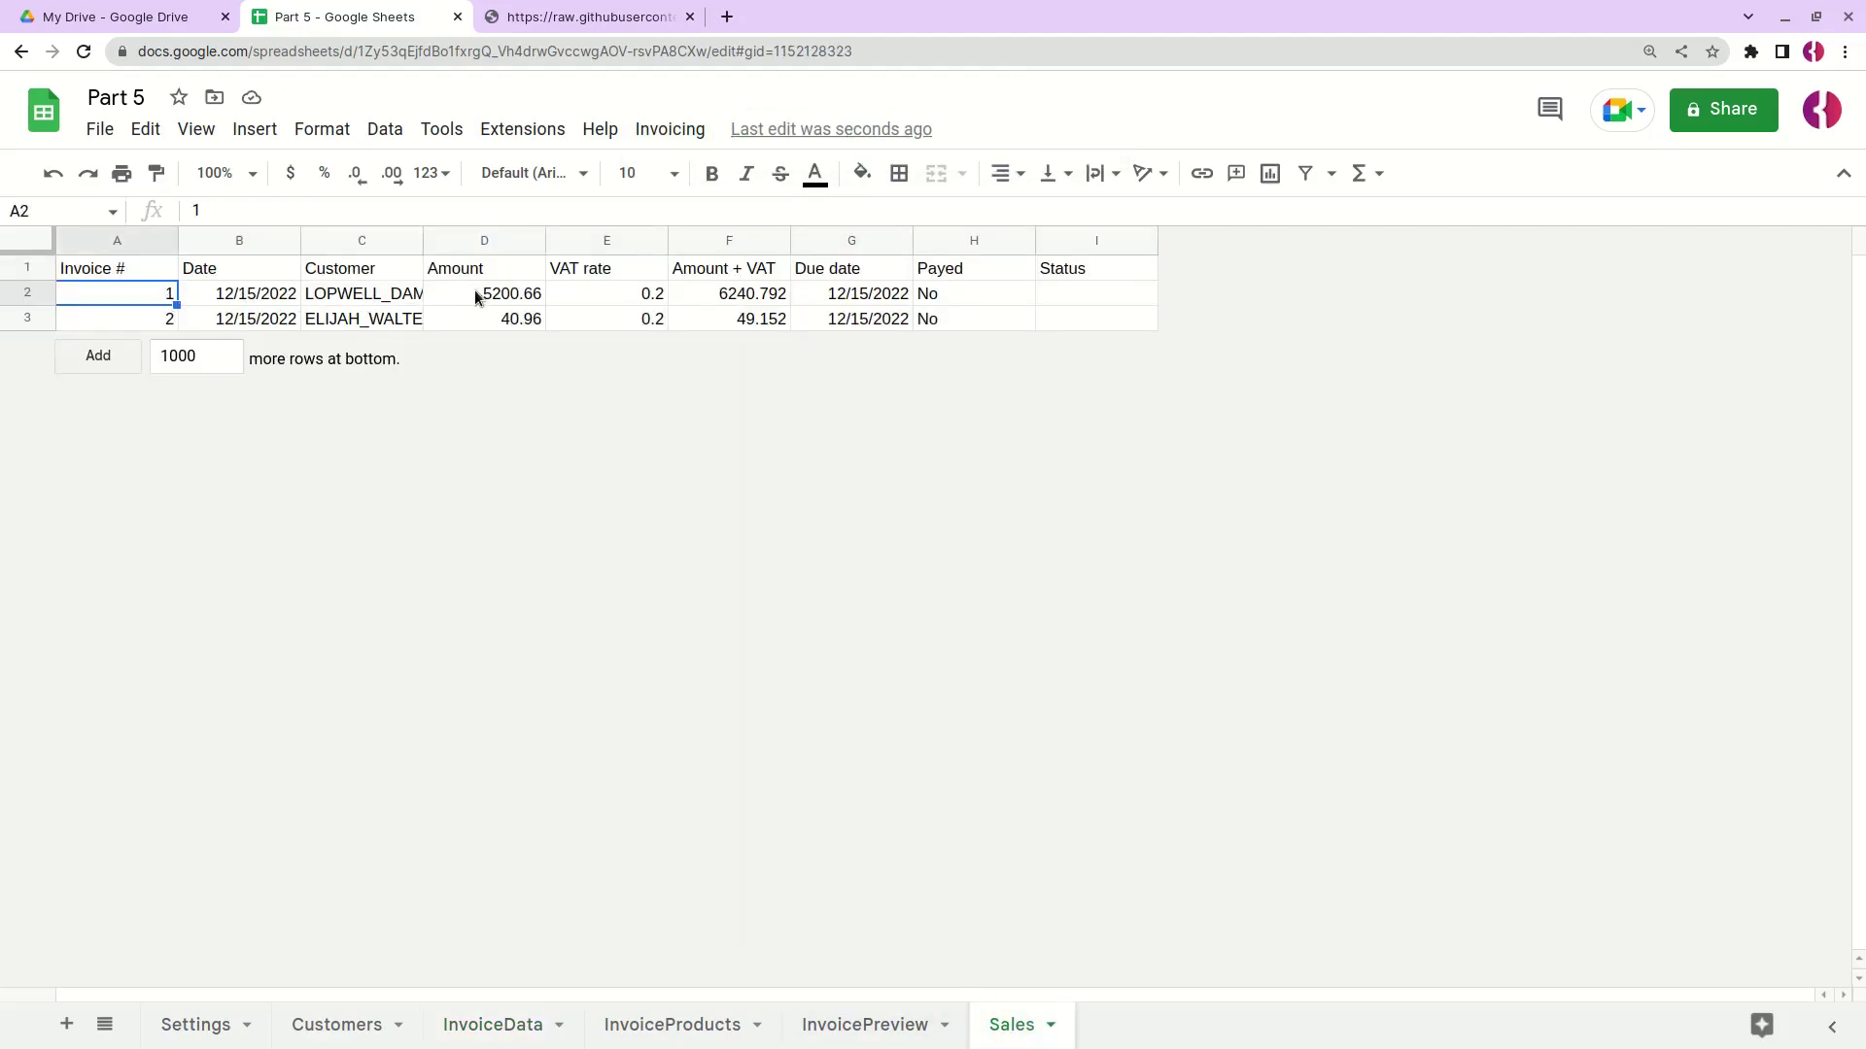
Step: Review the two test rows' invoice numbers, Amount + VAT, due dates and Payed values
{"action": "left_click", "coordinate": [167, 321]}
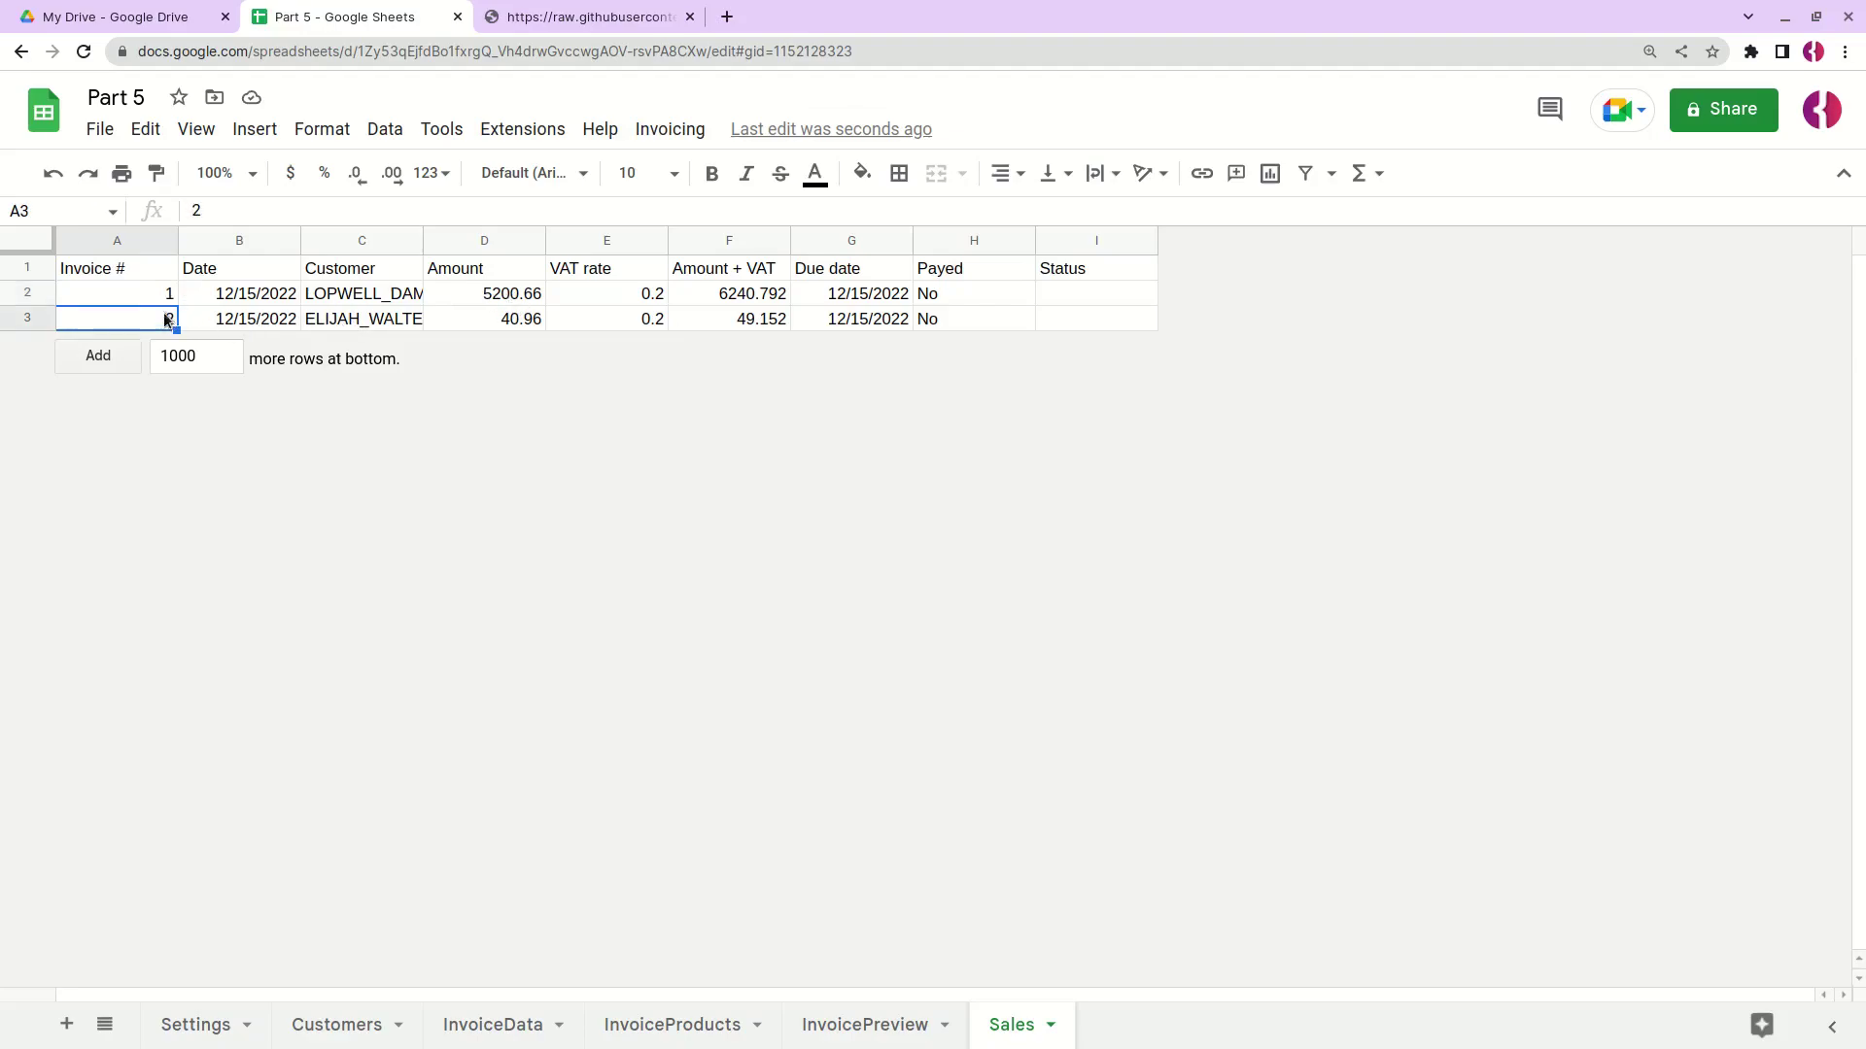
{"action": "left_click_drag", "start_coordinate": [761, 303], "coordinate": [769, 336]}
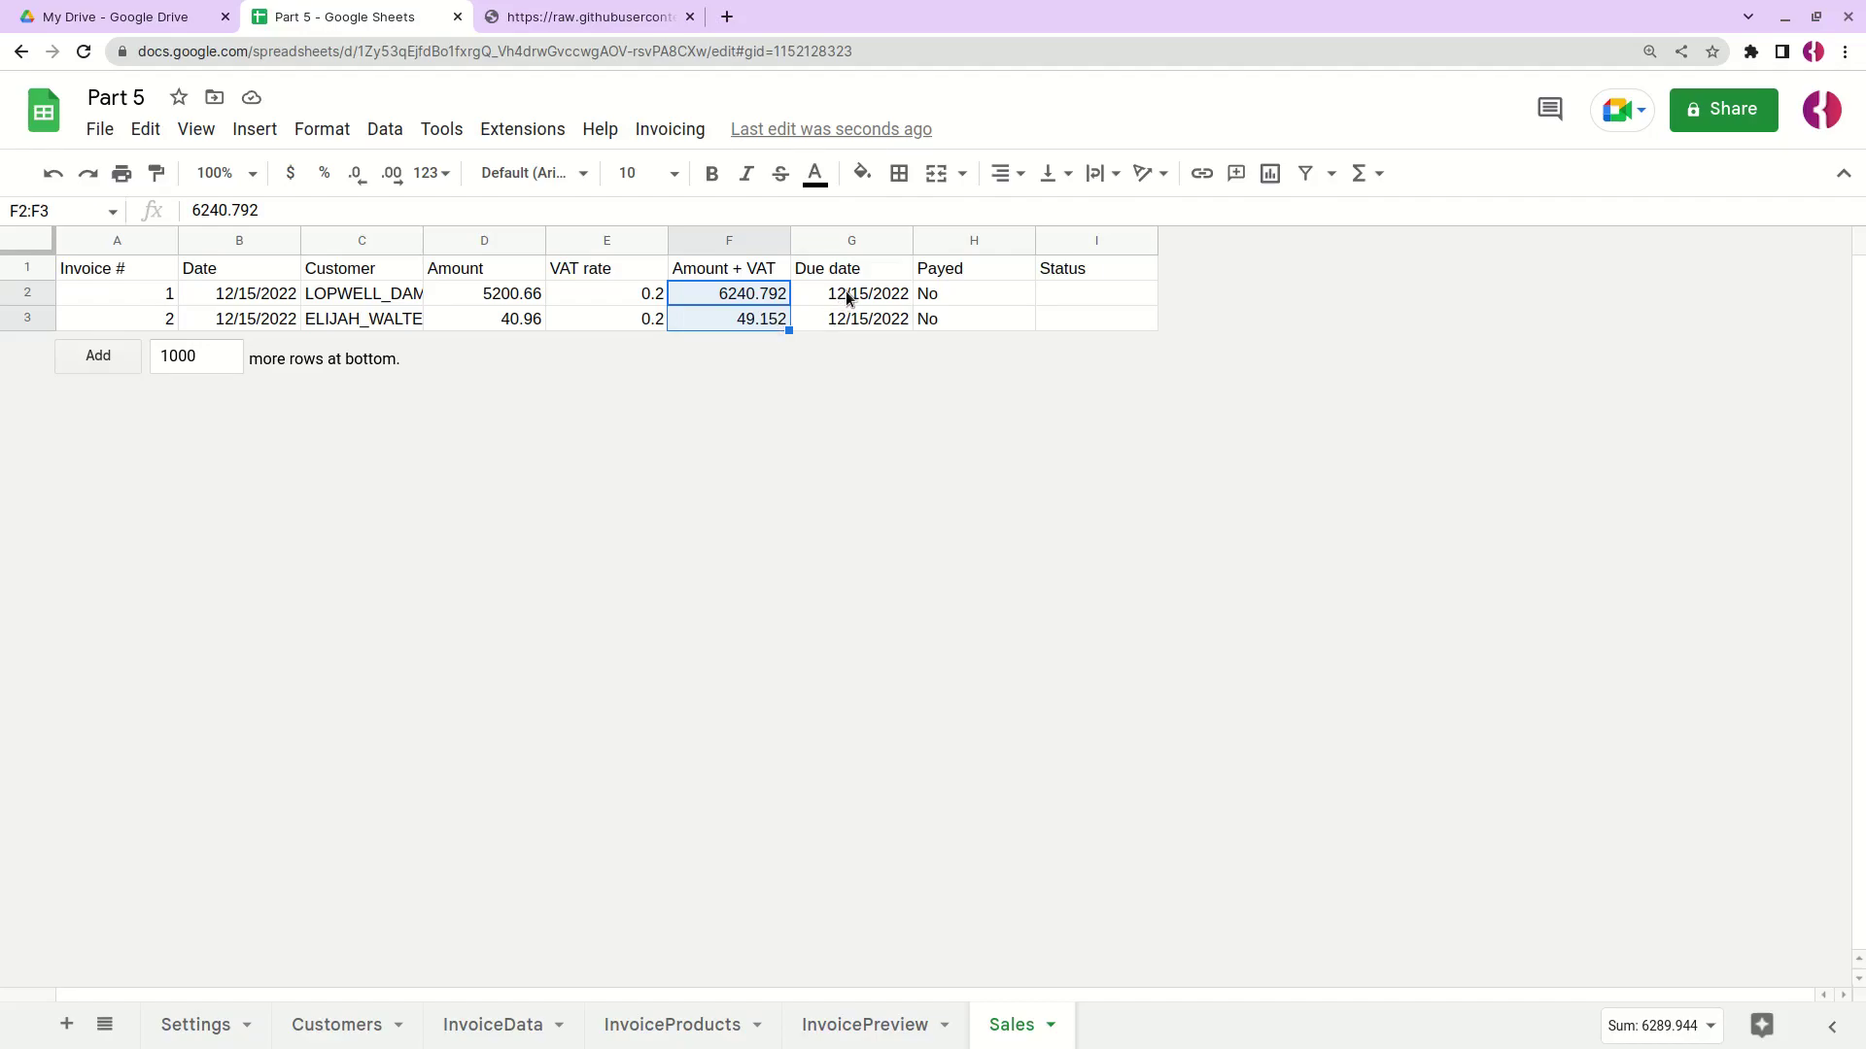
{"action": "left_click_drag", "start_coordinate": [845, 290], "coordinate": [847, 315]}
{"action": "left_click_drag", "start_coordinate": [954, 294], "coordinate": [948, 315]}
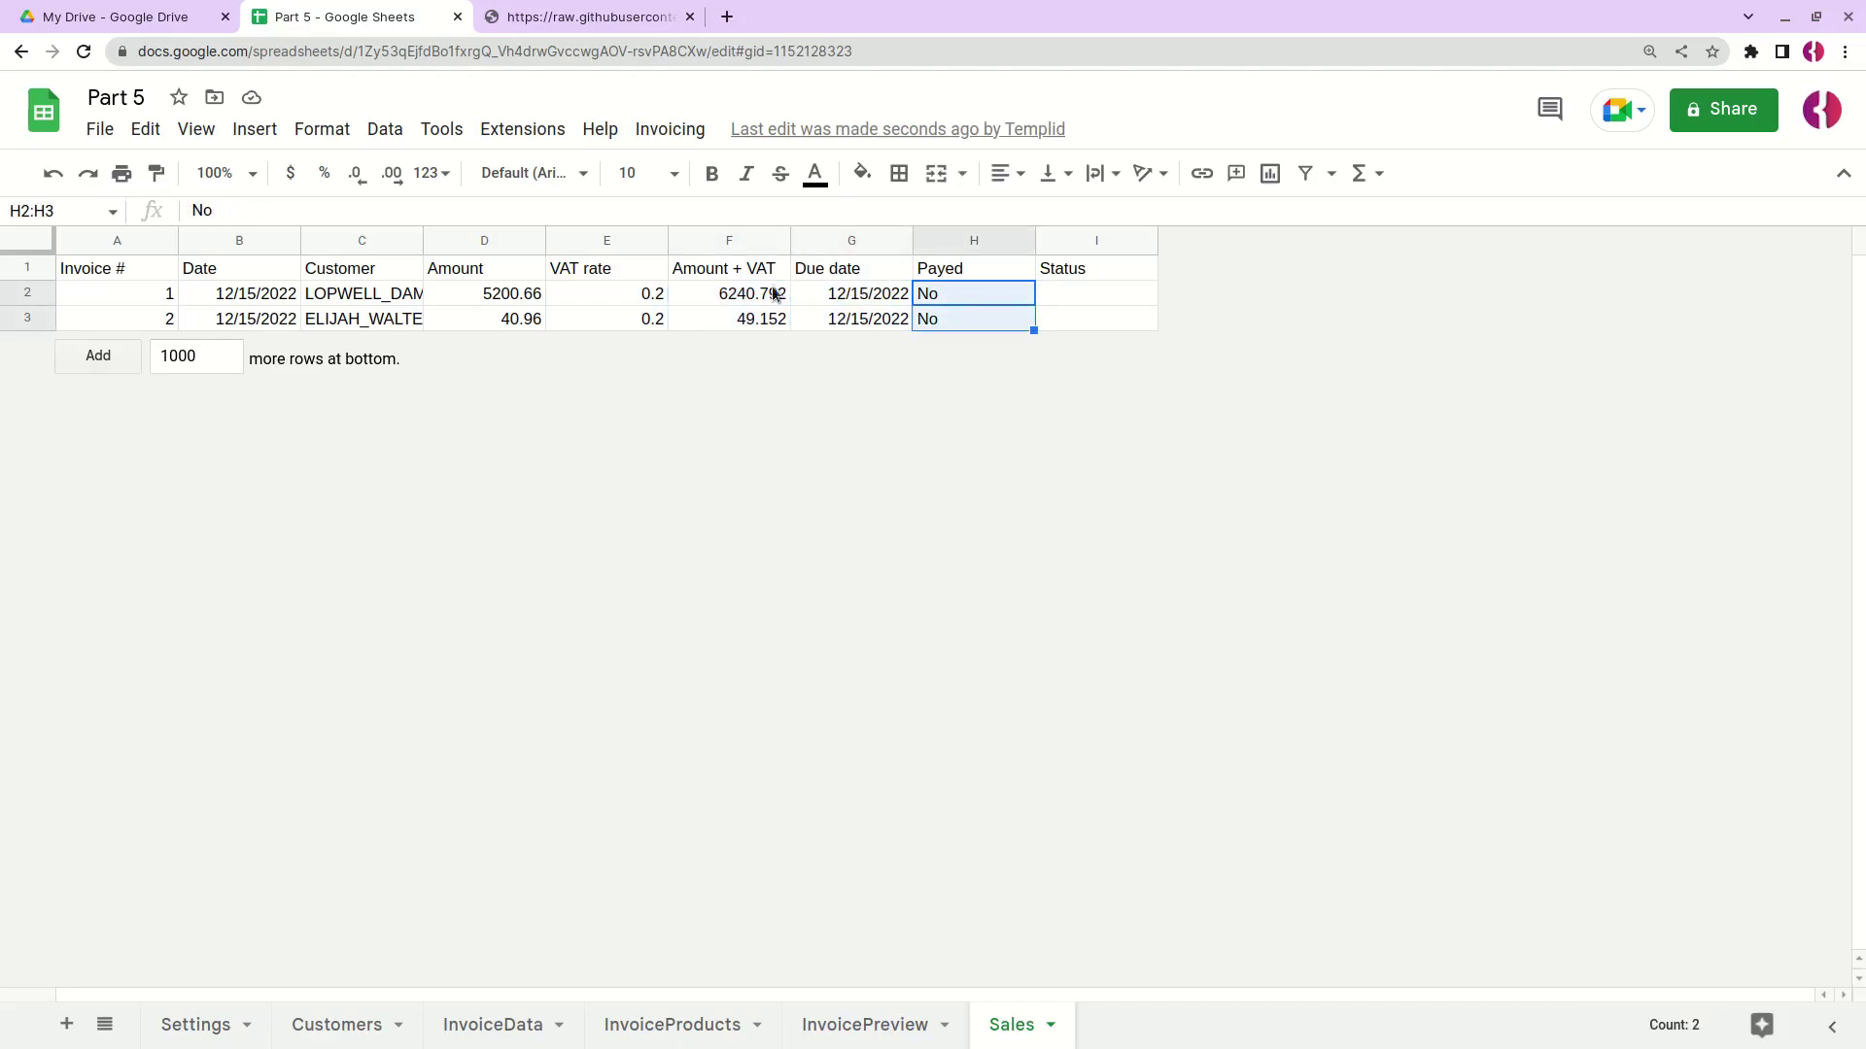
Step: Delete row 3 holding invoice 2 and clear the contents of row 2
{"action": "left_click", "coordinate": [26, 319]}
{"action": "right_click", "coordinate": [27, 319]}
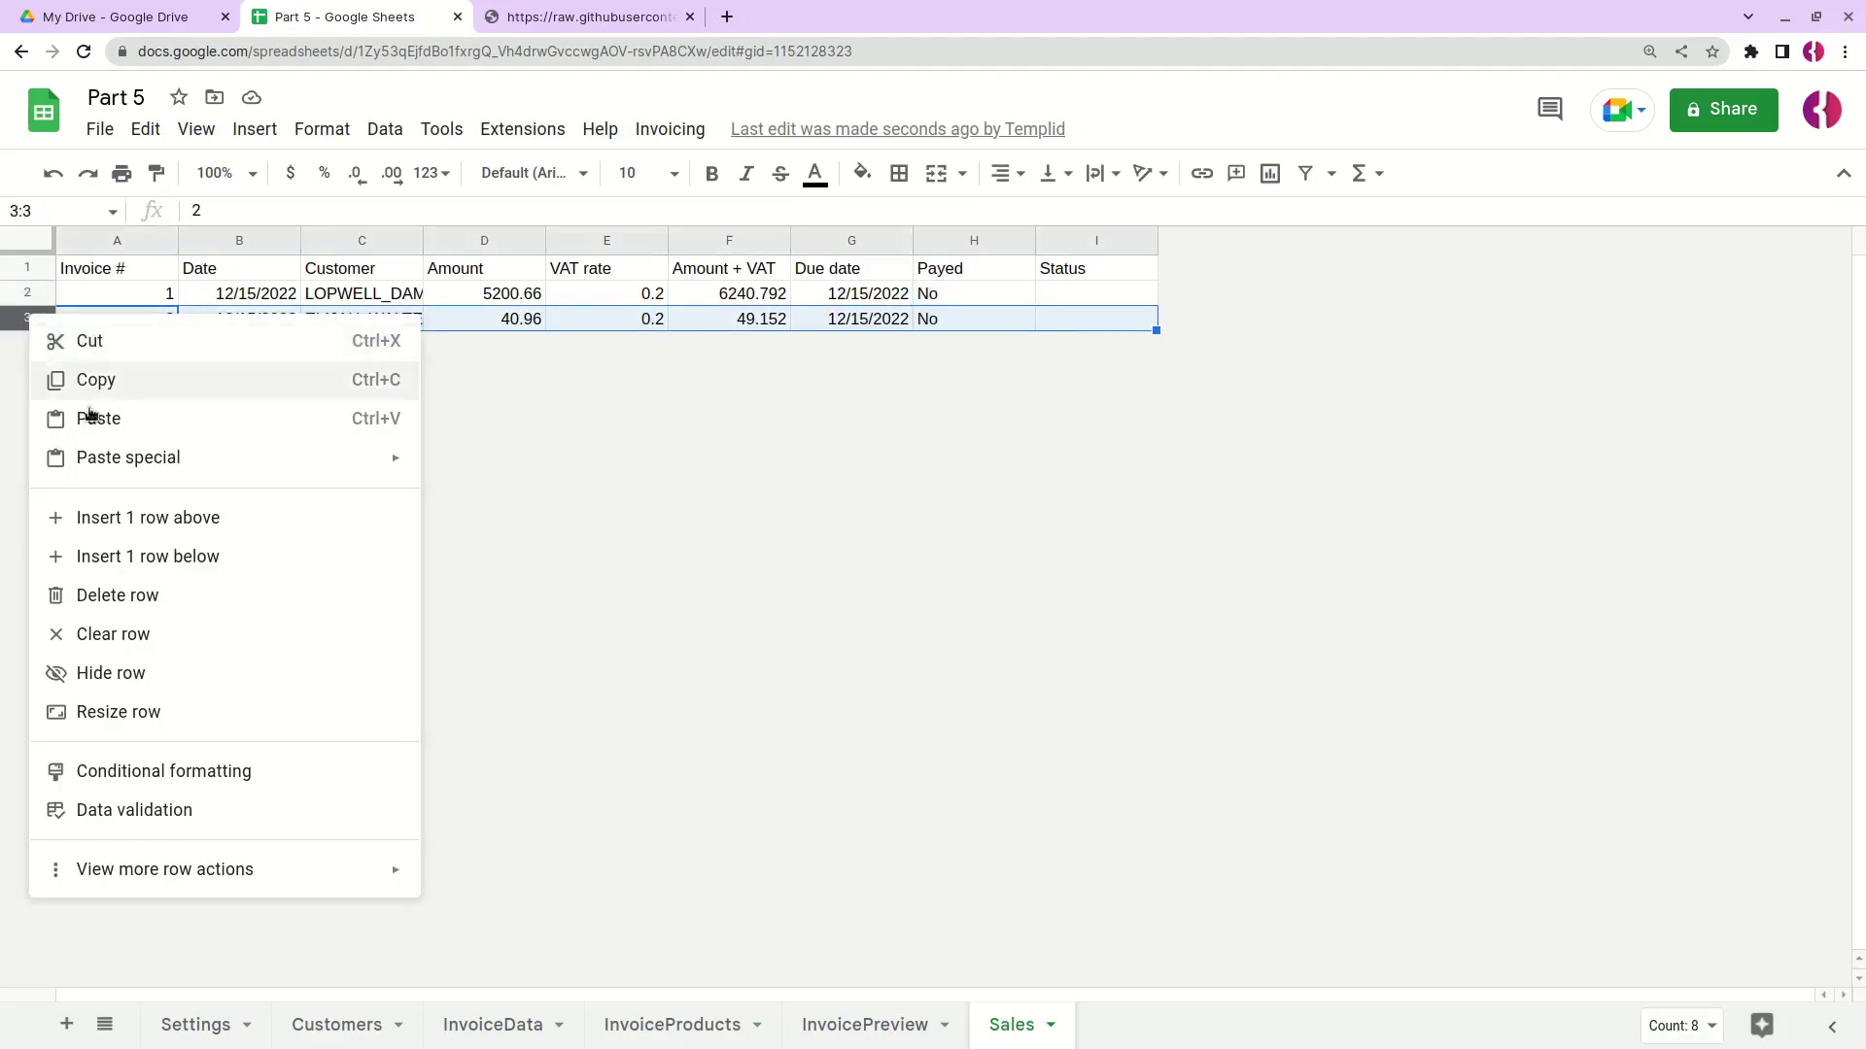
{"action": "left_click", "coordinate": [117, 595]}
{"action": "left_click", "coordinate": [163, 295]}
{"action": "left_click", "coordinate": [35, 294]}
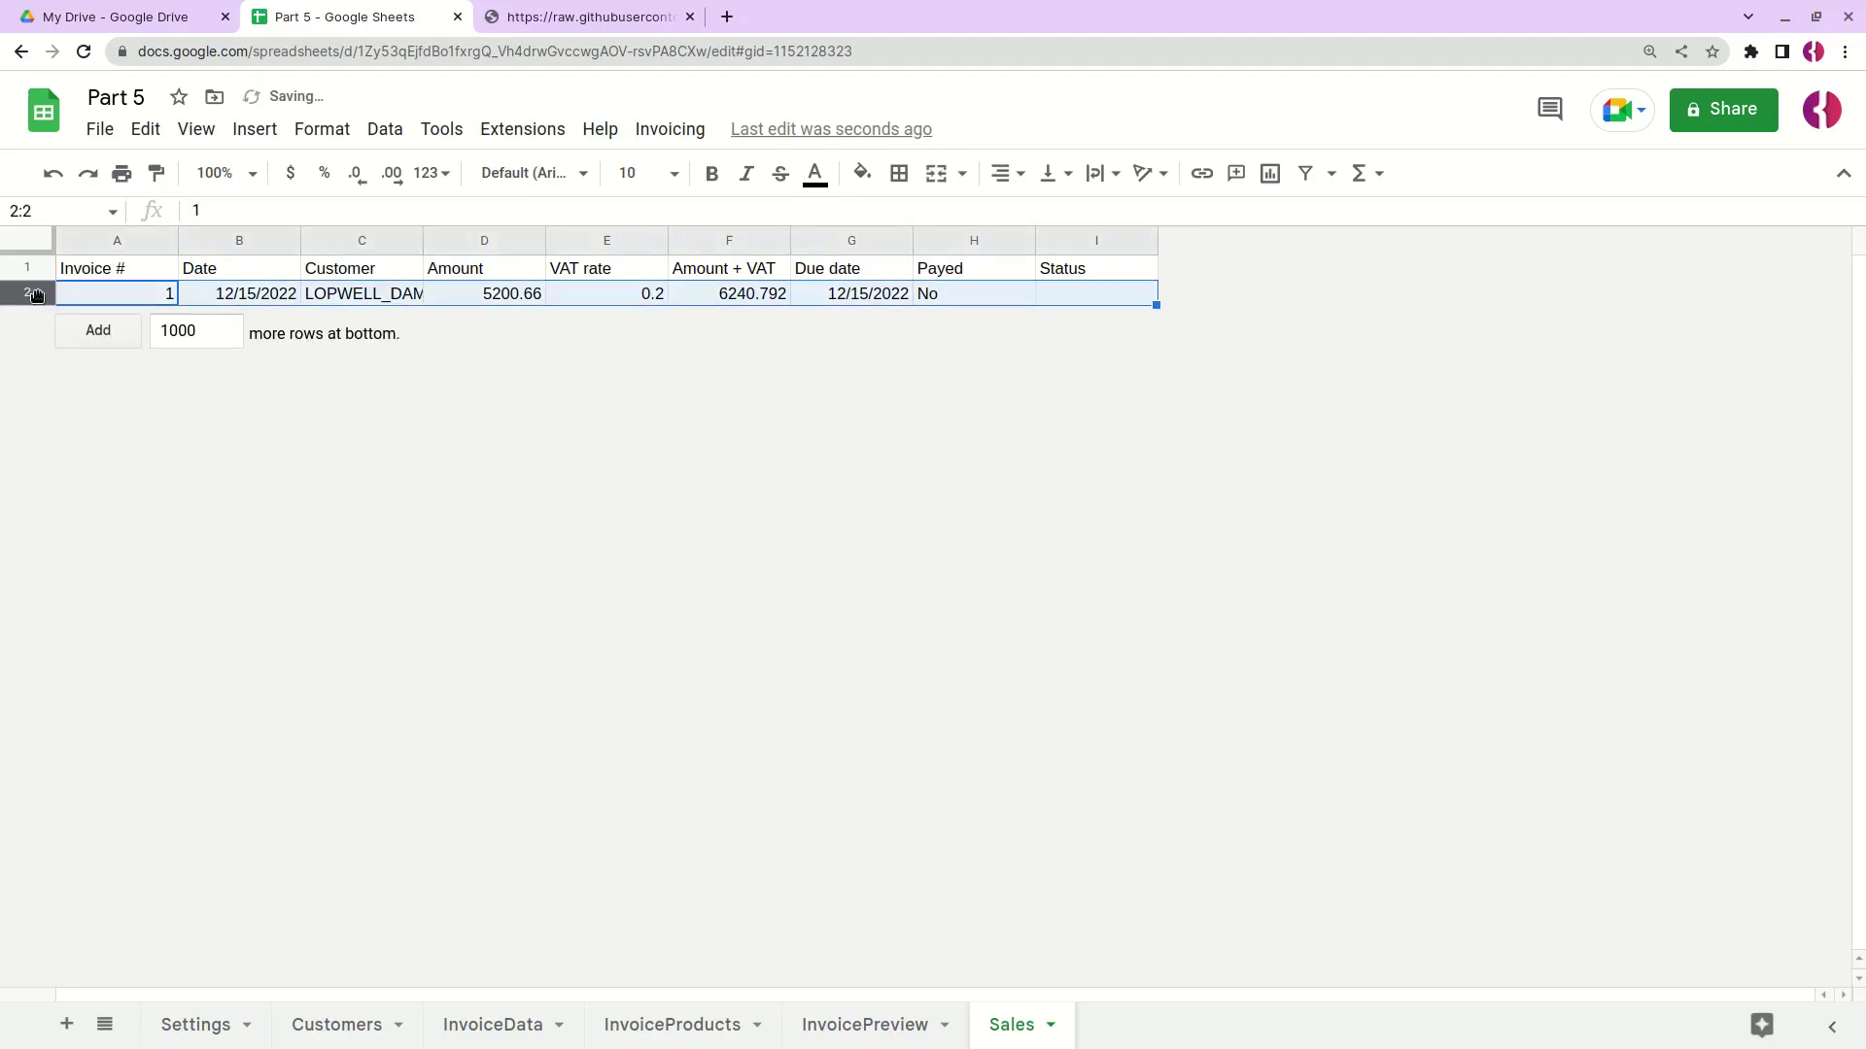
{"action": "key", "text": "Delete"}
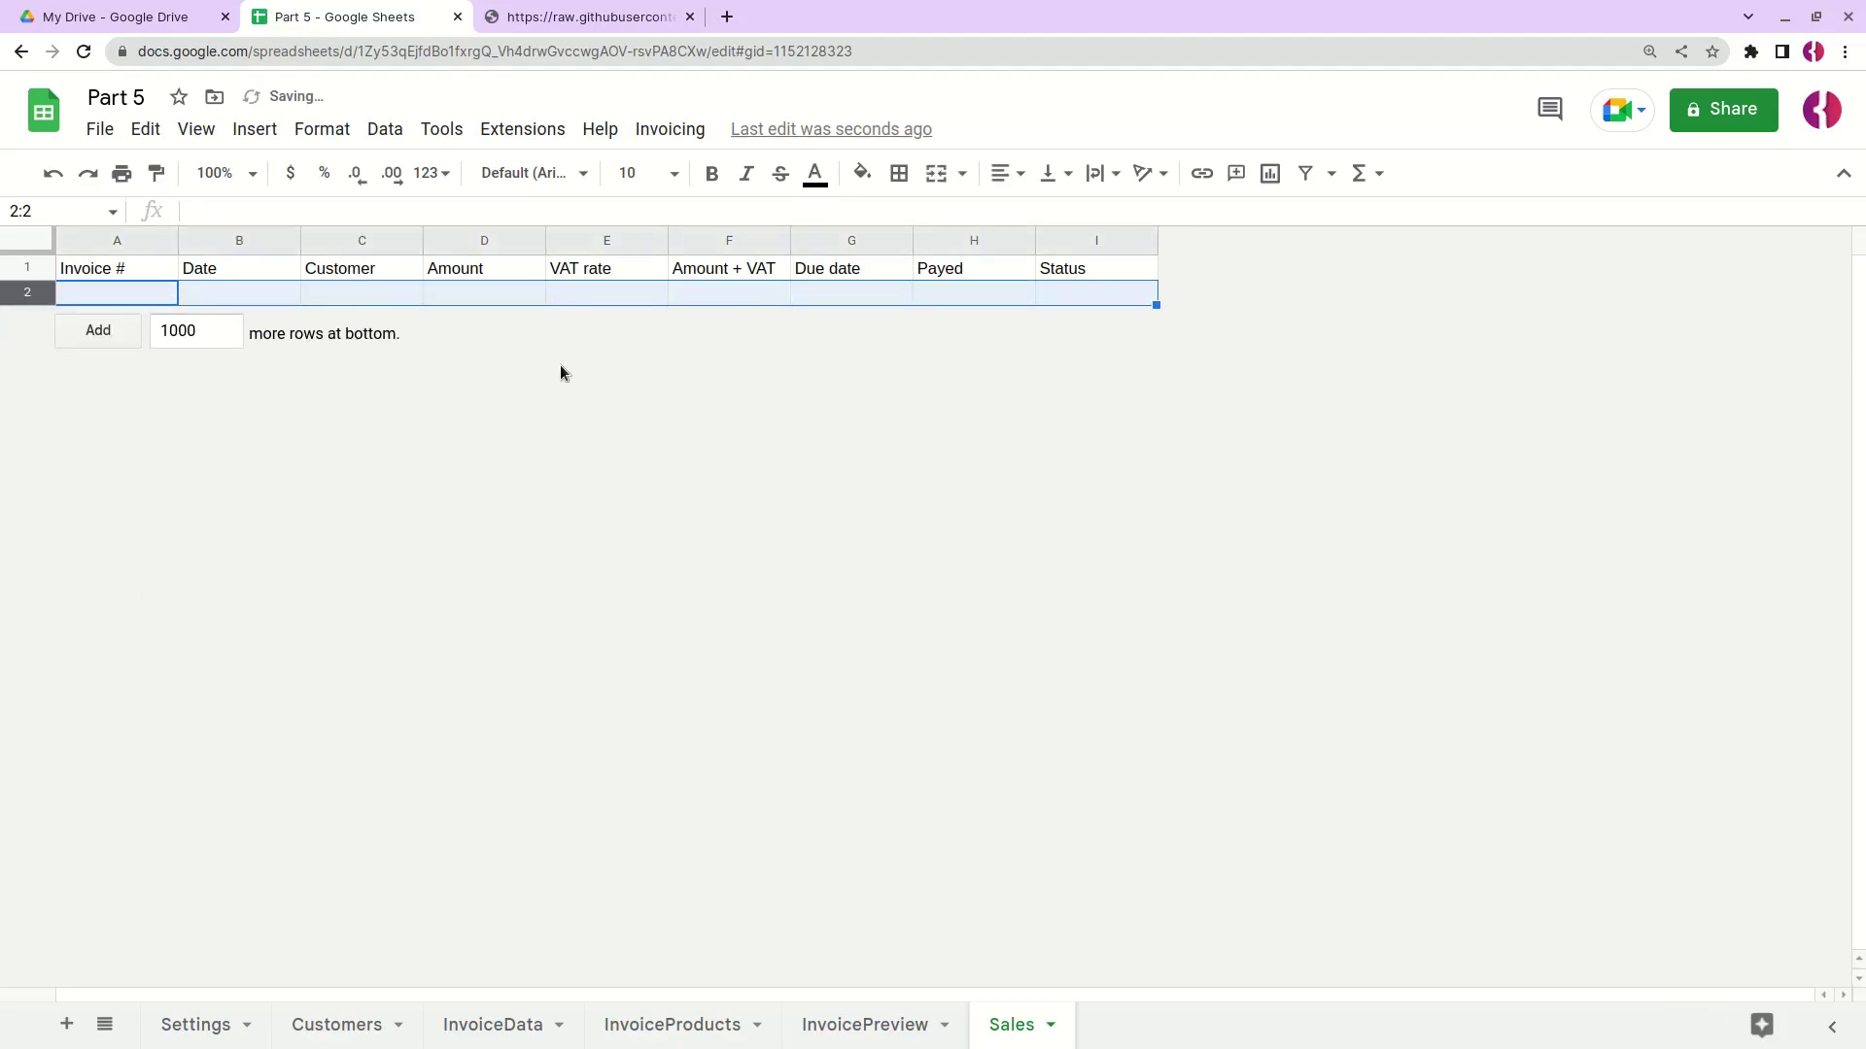
Step: Enter =ARRAYFORMULA(IF(G2:G < TODAY(), "Overdue", "")) in Status cell I2
{"action": "left_click", "coordinate": [1053, 296]}
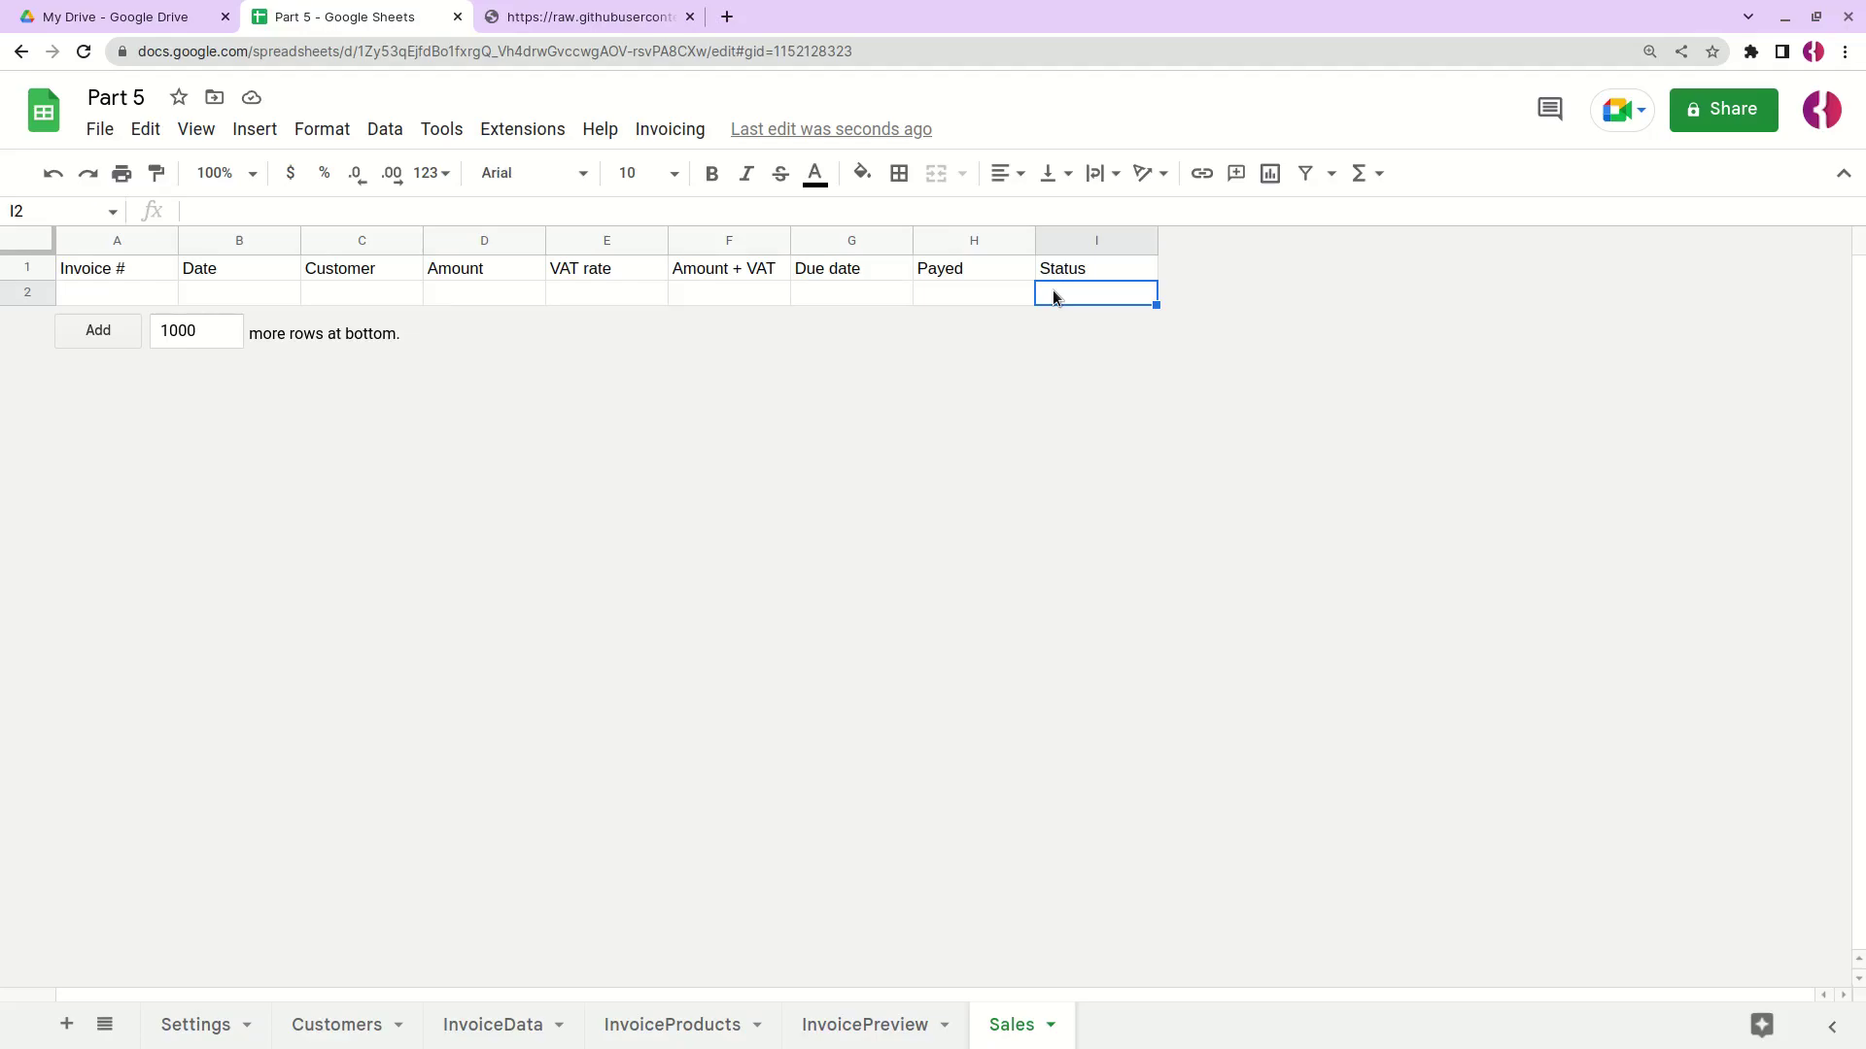
{"action": "type", "text": "=AR"}
{"action": "key", "text": "Down"}
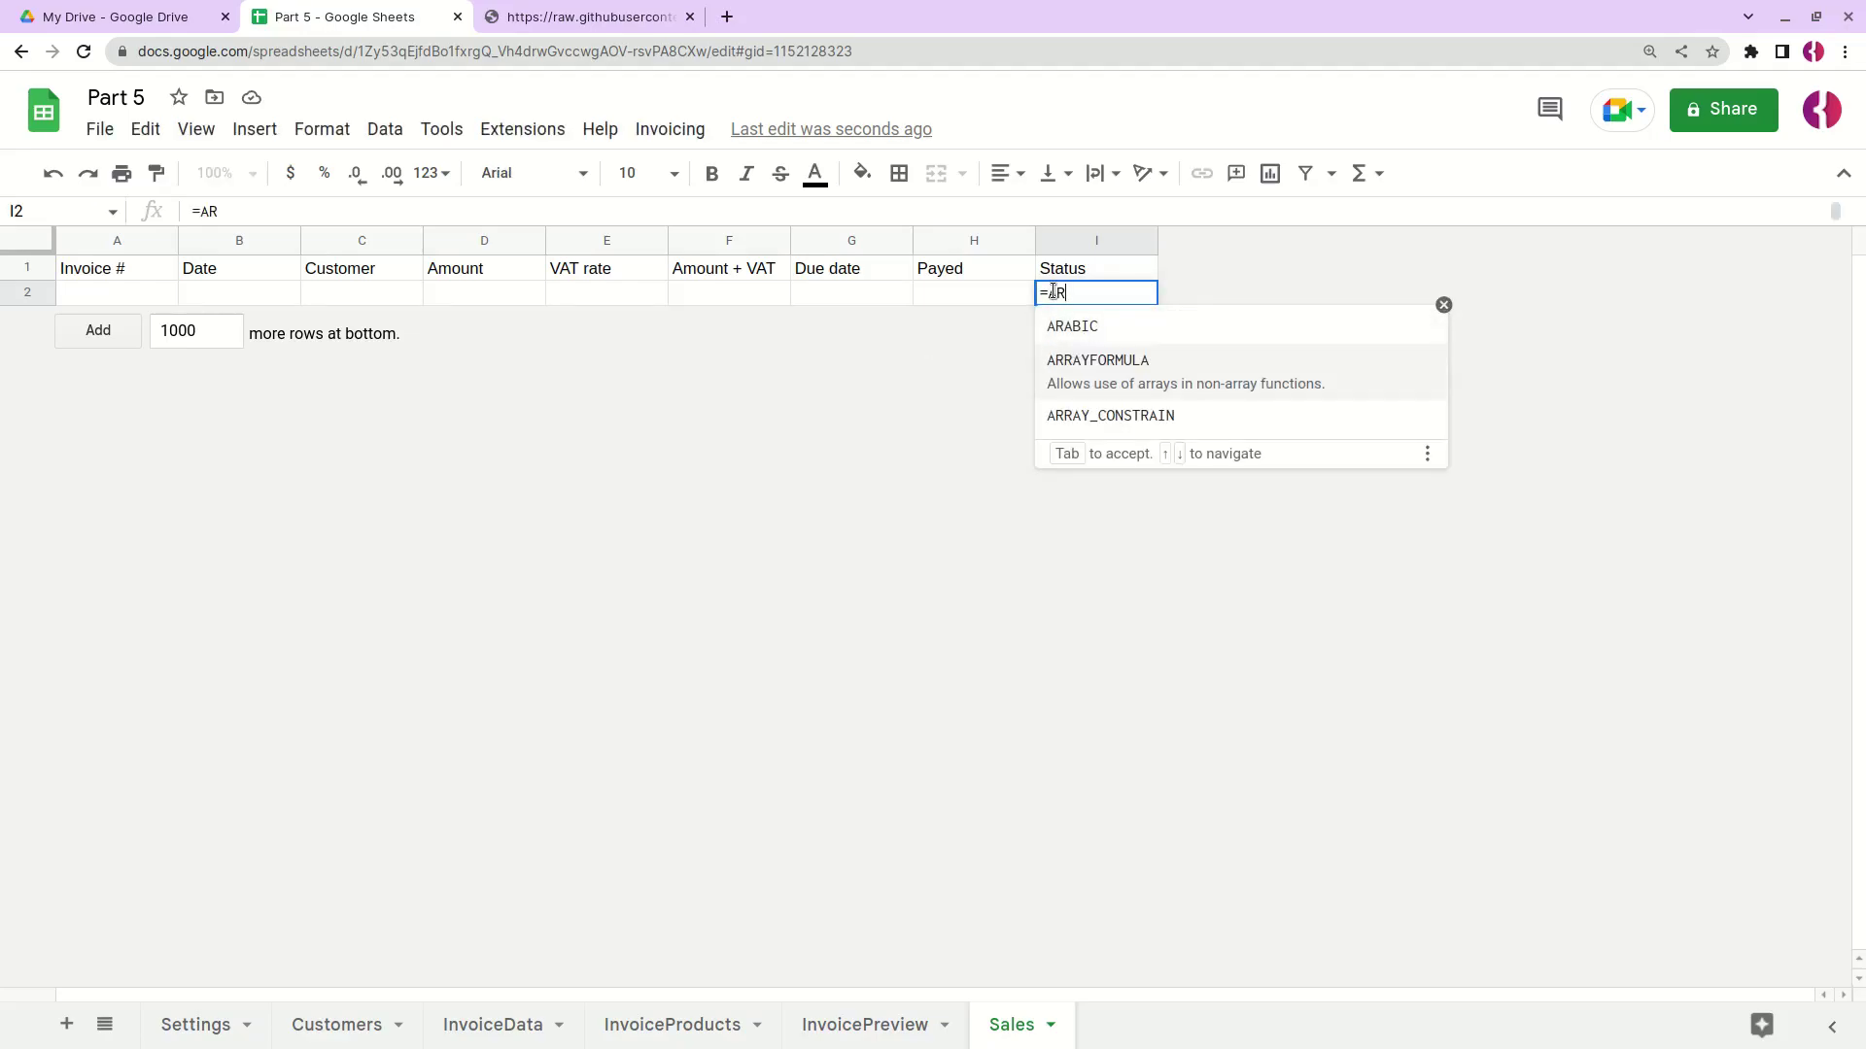
{"action": "key", "text": "Tab"}
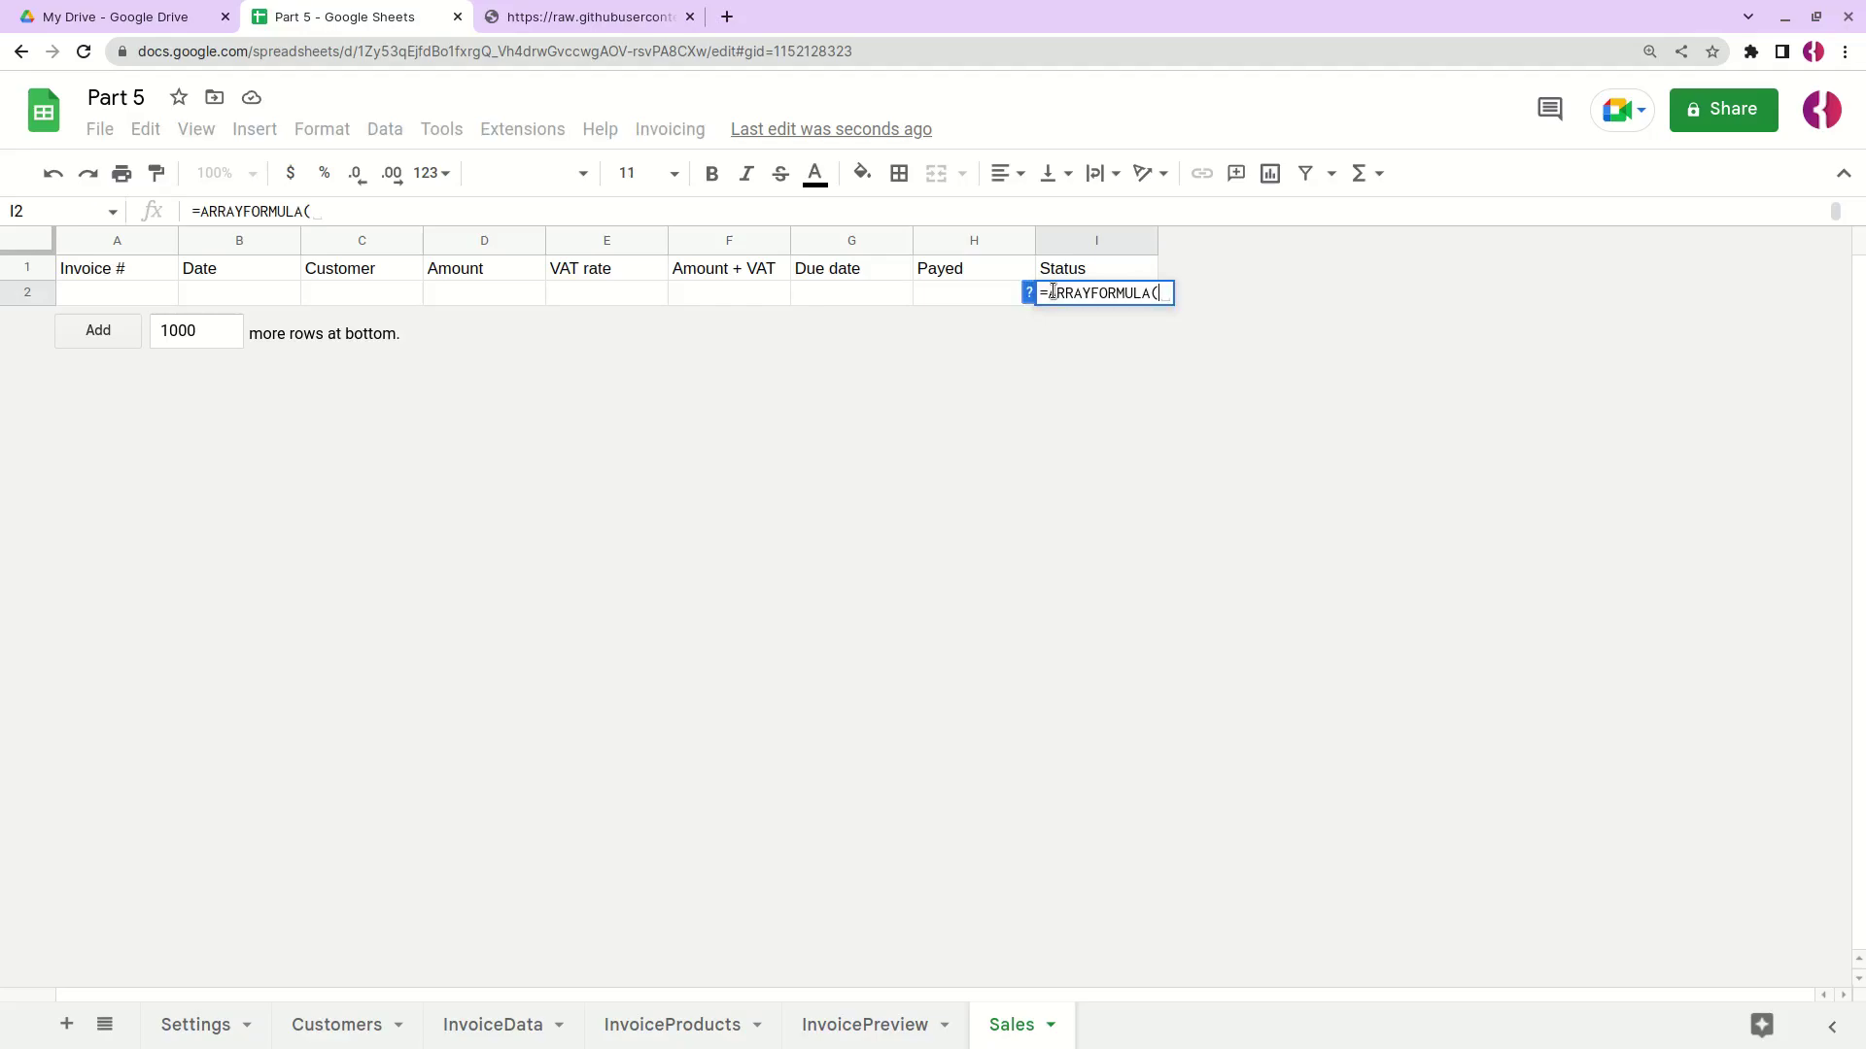
{"action": "type", "text": "IF(G2"}
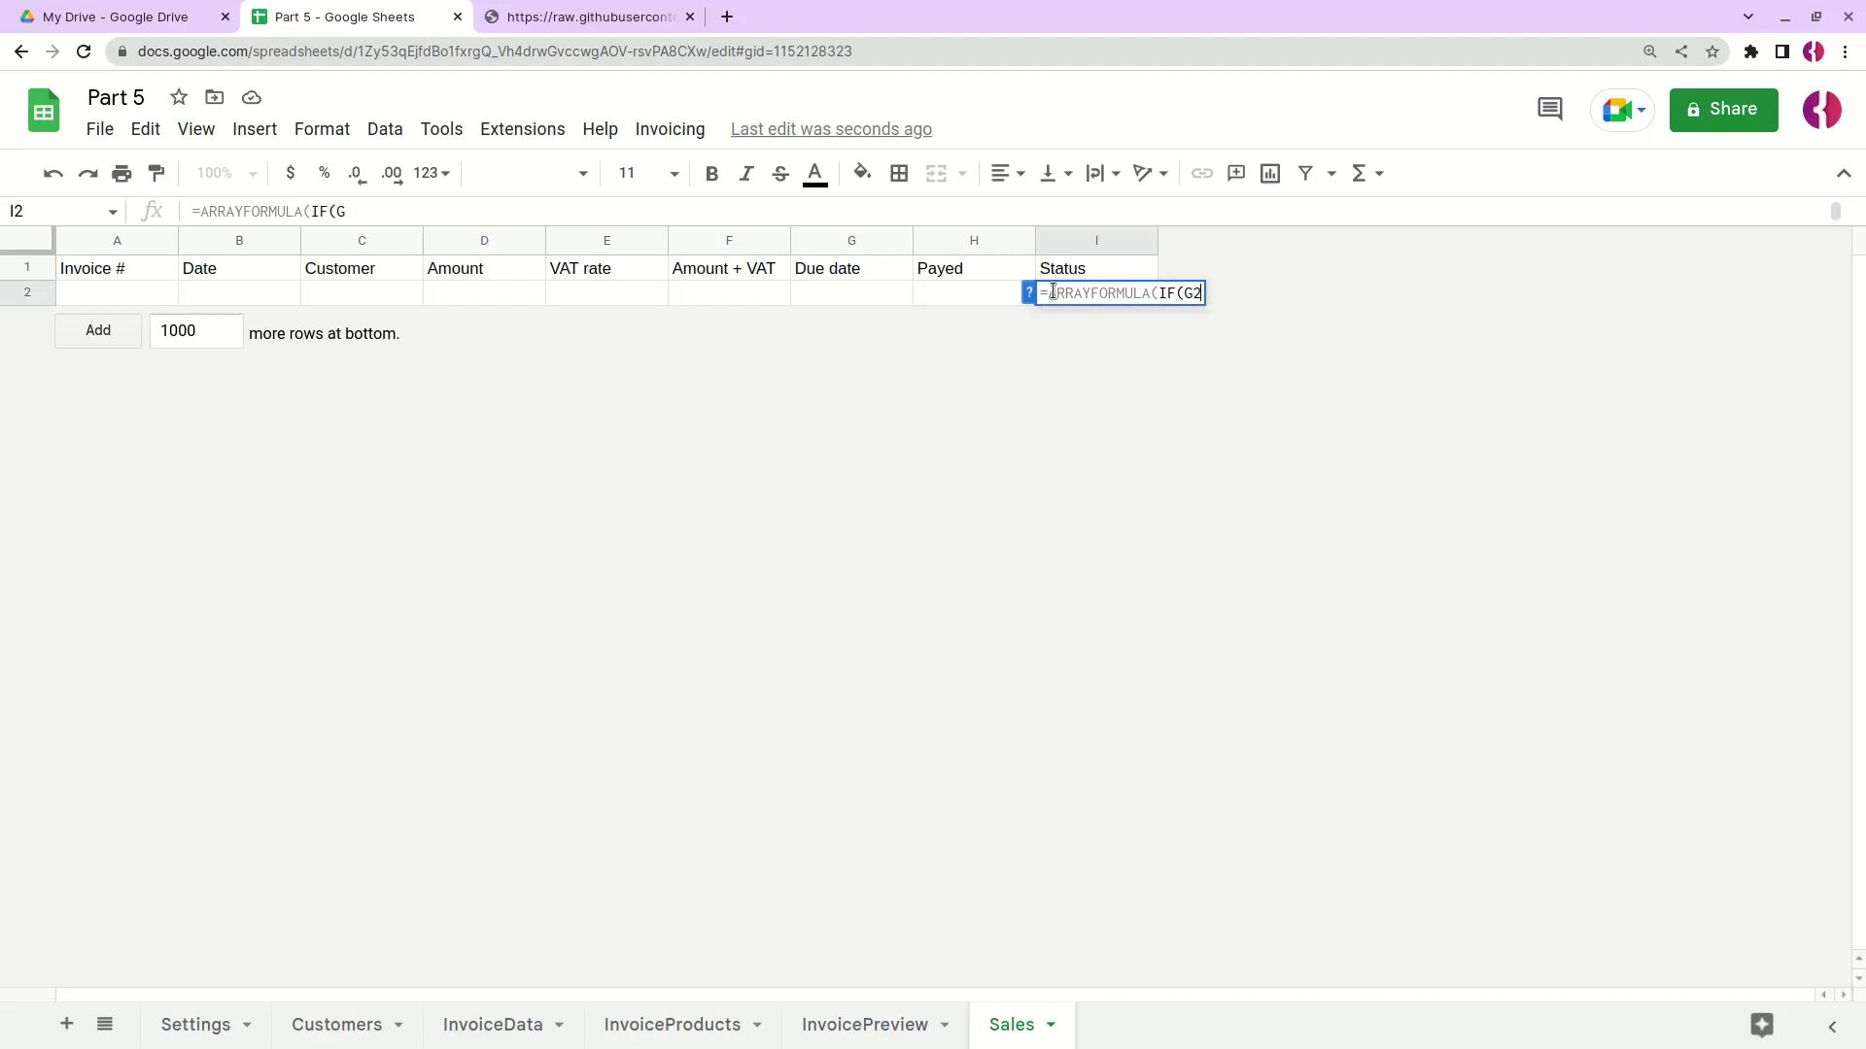
{"action": "type", "text": ":G"}
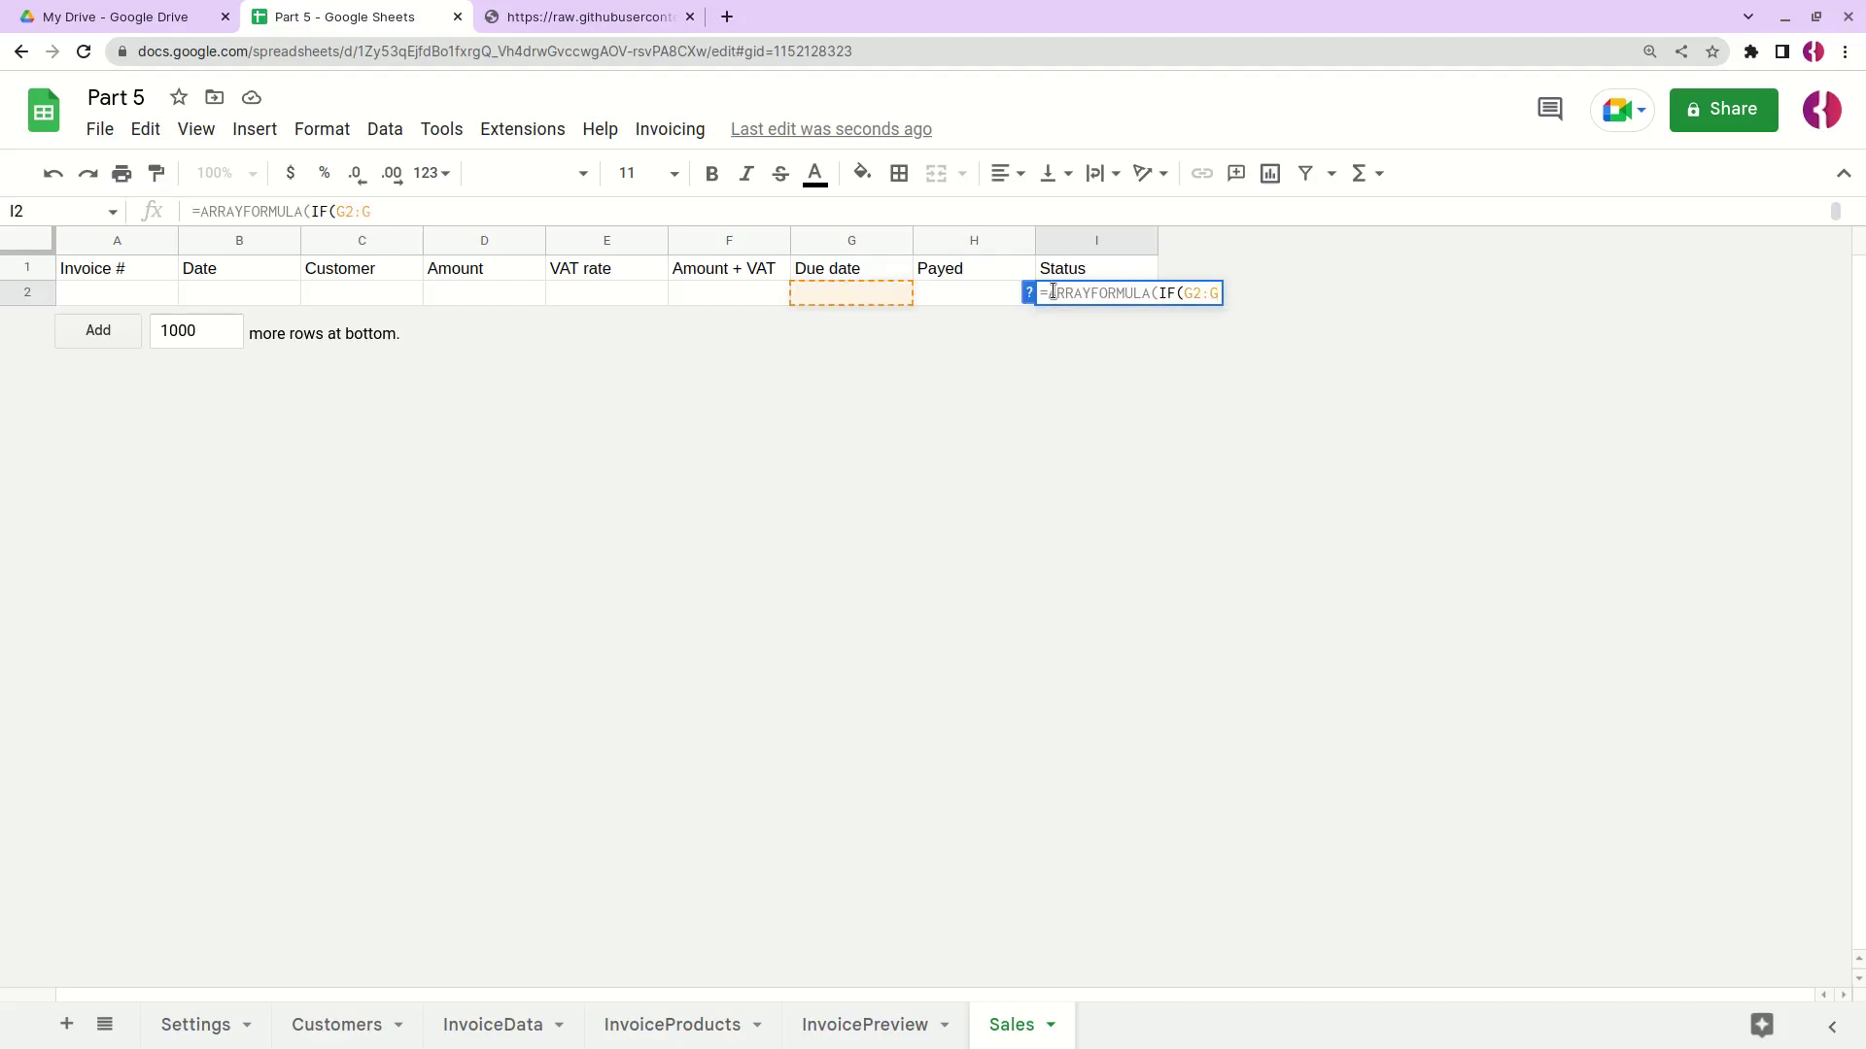
{"action": "type", "text": " < TO"}
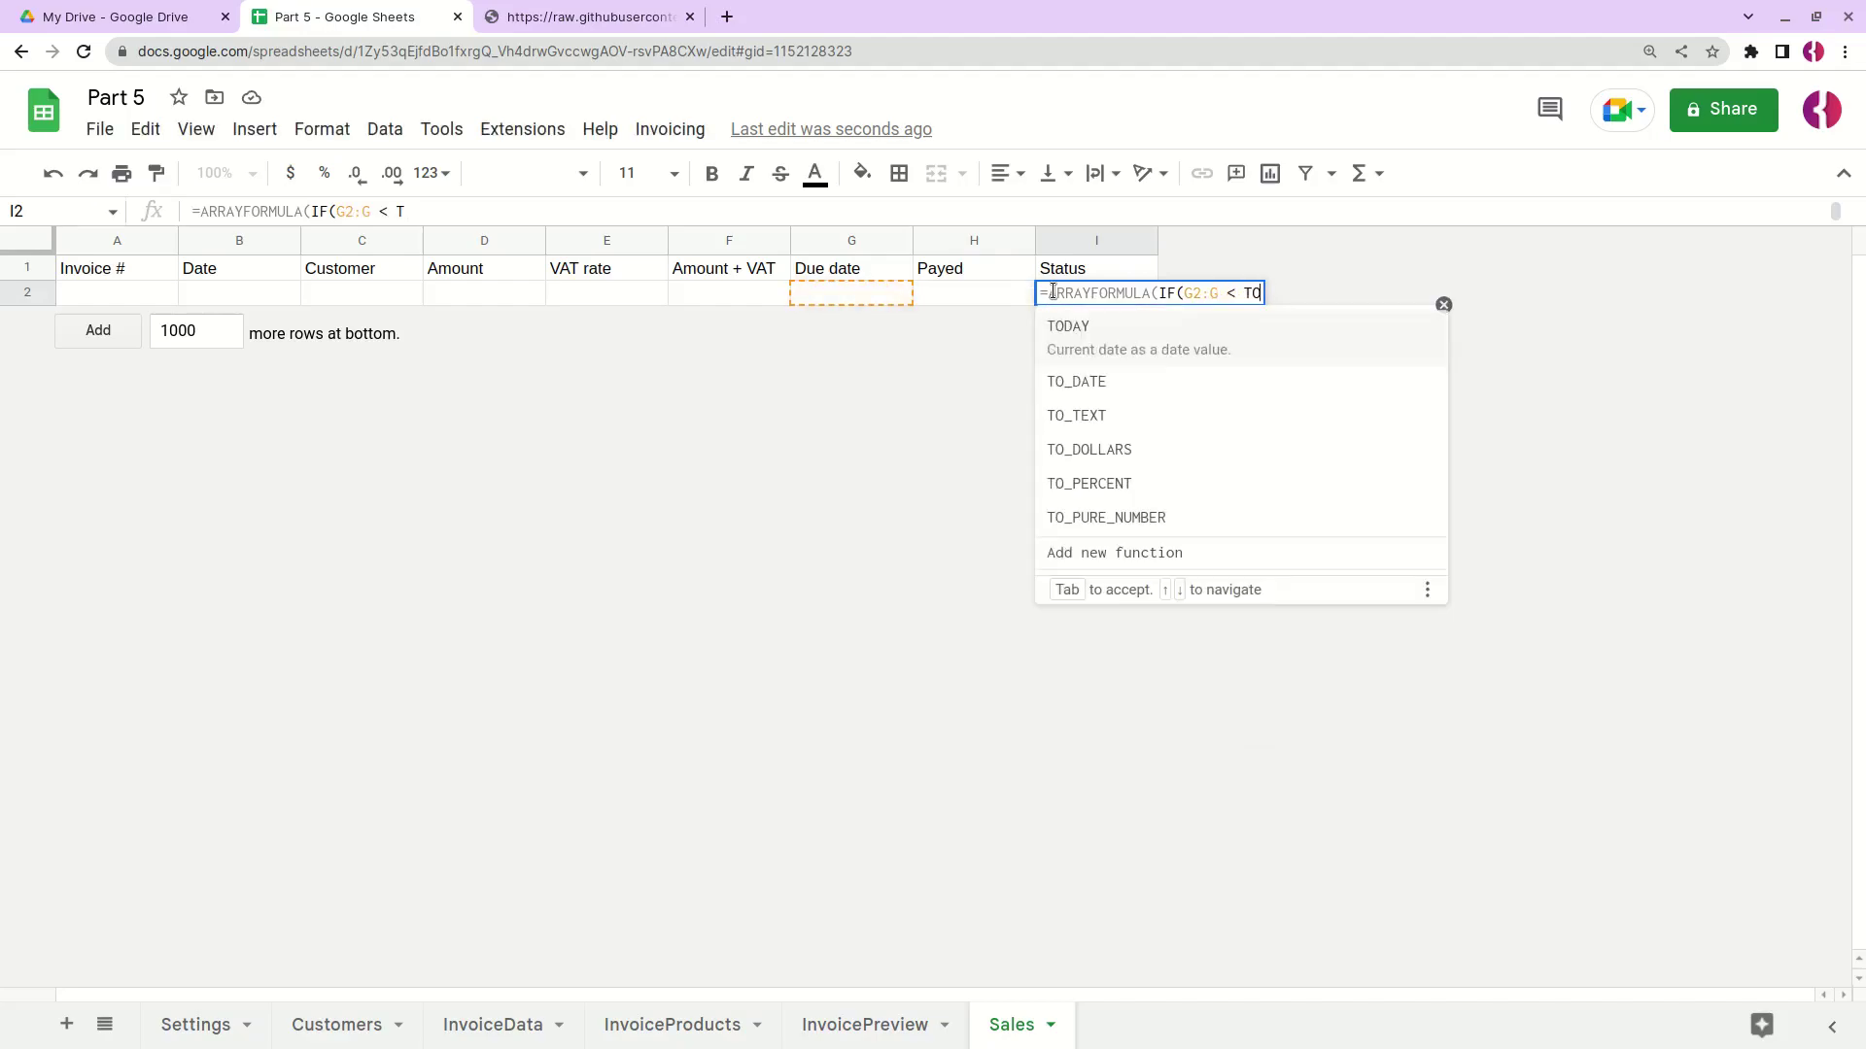
{"action": "type", "text": "DAY()"}
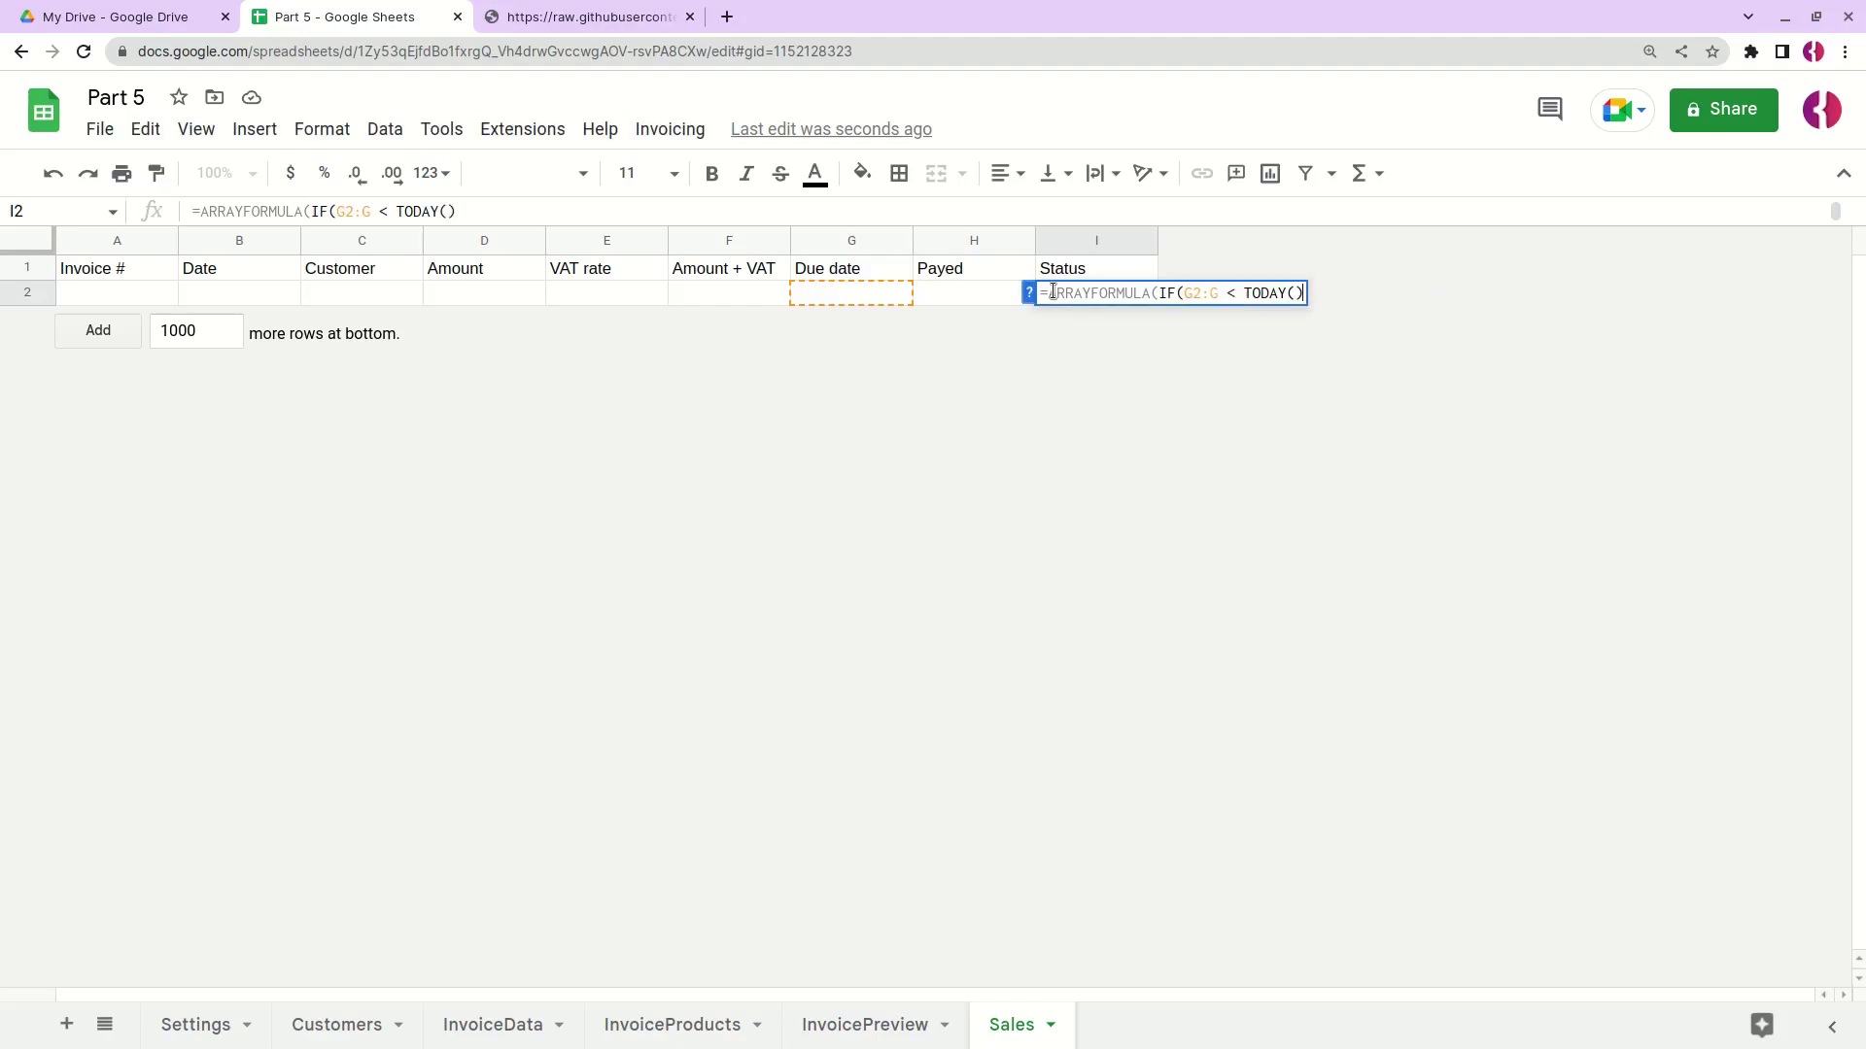
{"action": "type", "text": ", \"\""}
{"action": "type", "text": "Overdue"}
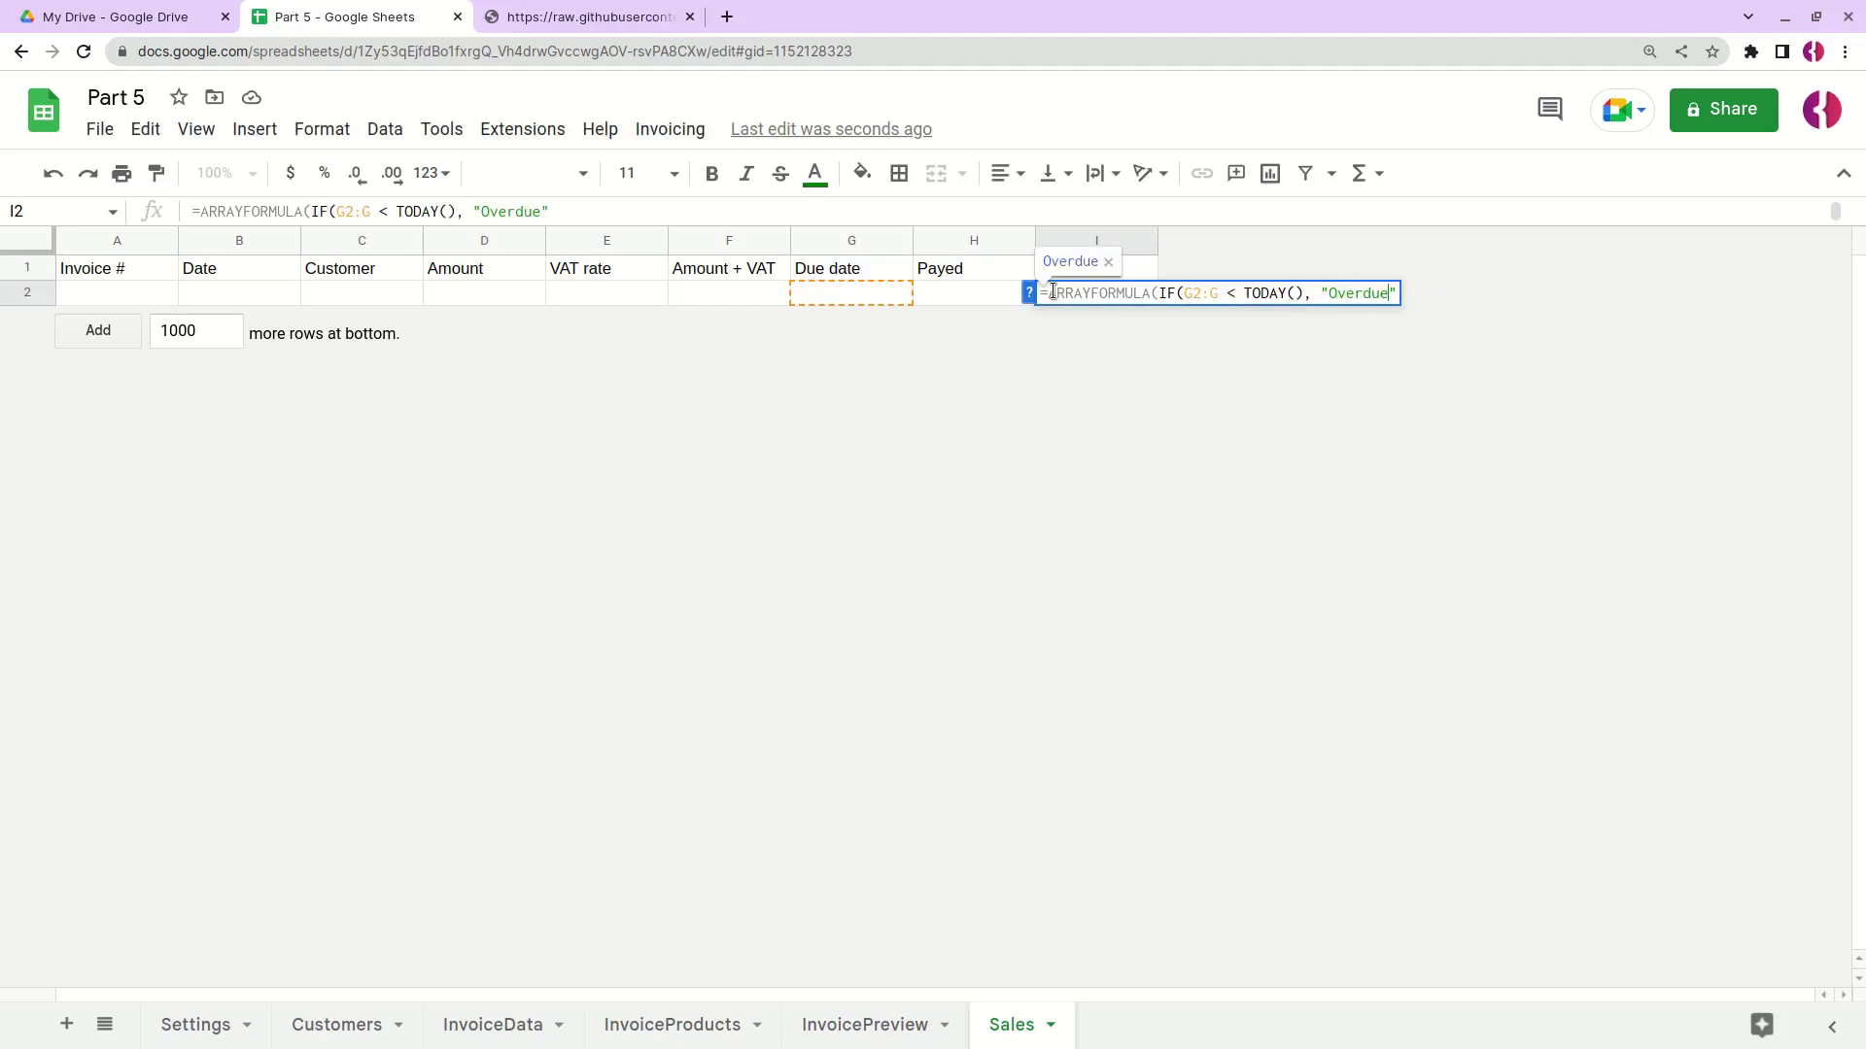
{"action": "type", "text": ", "}
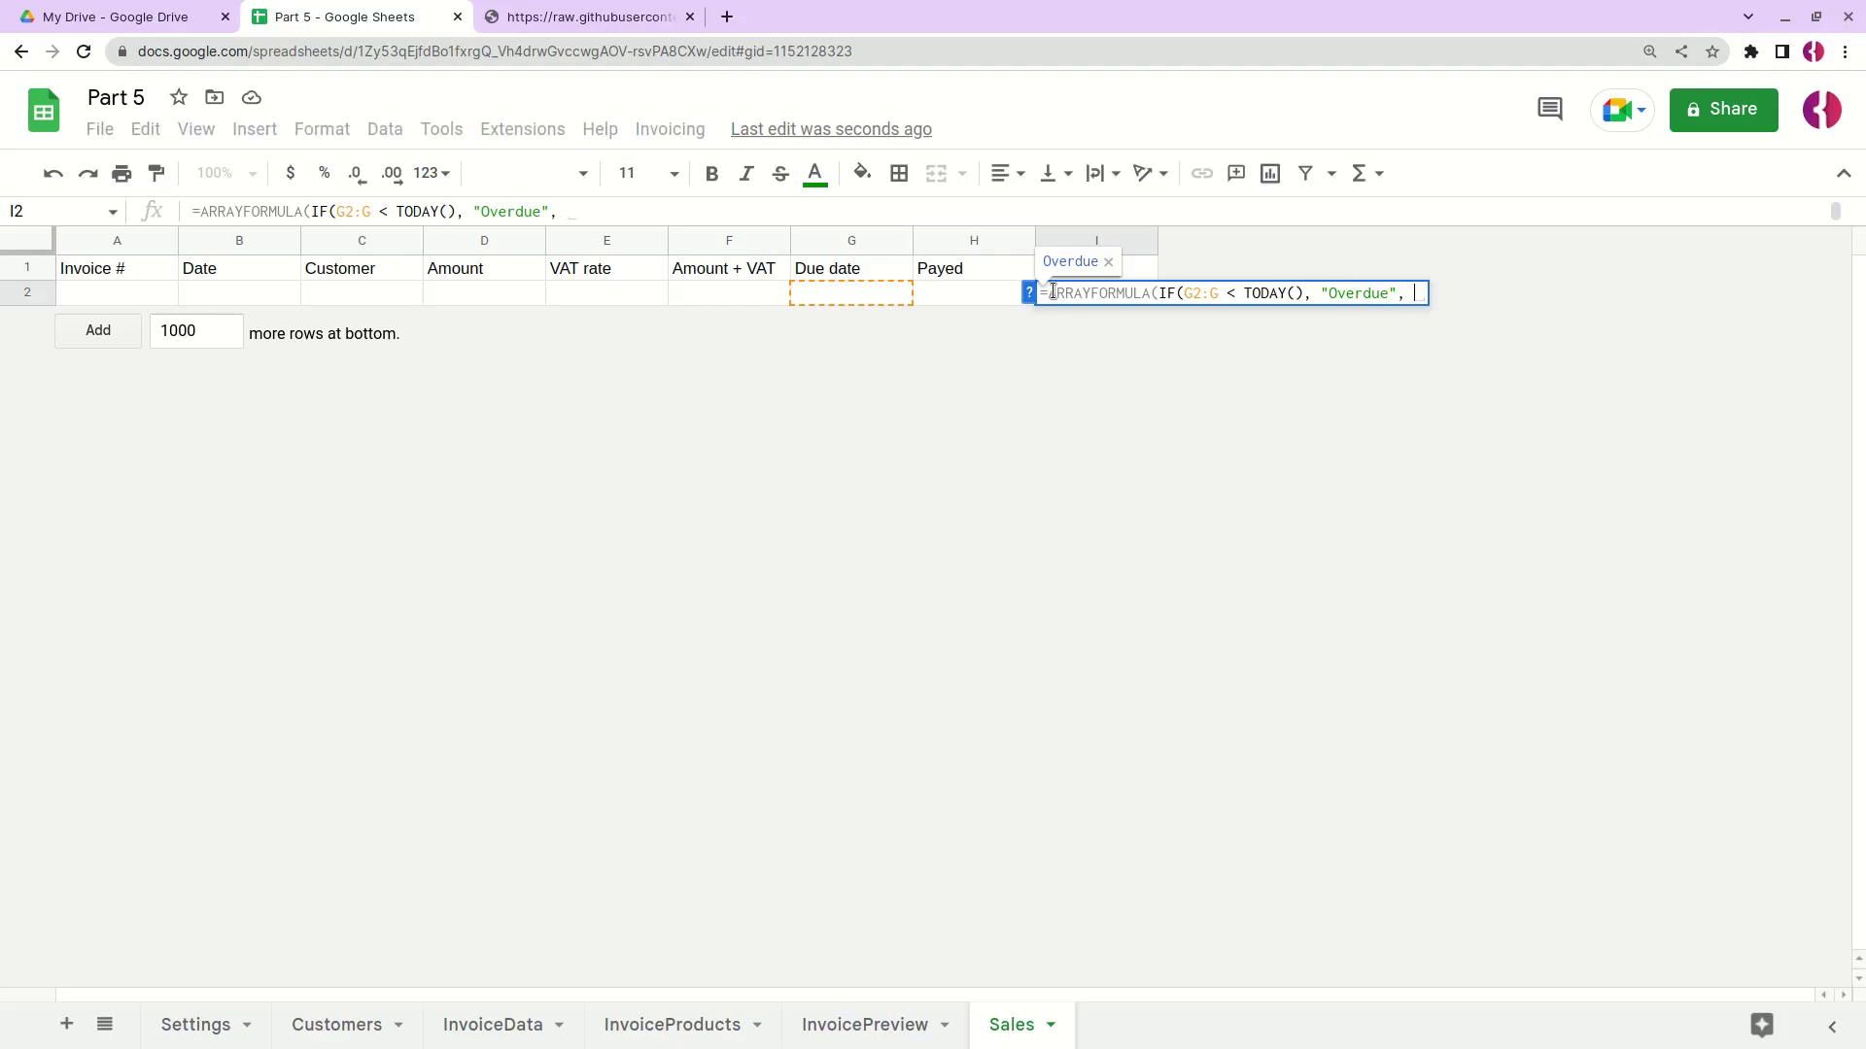
{"action": "type", "text": "\"\"))"}
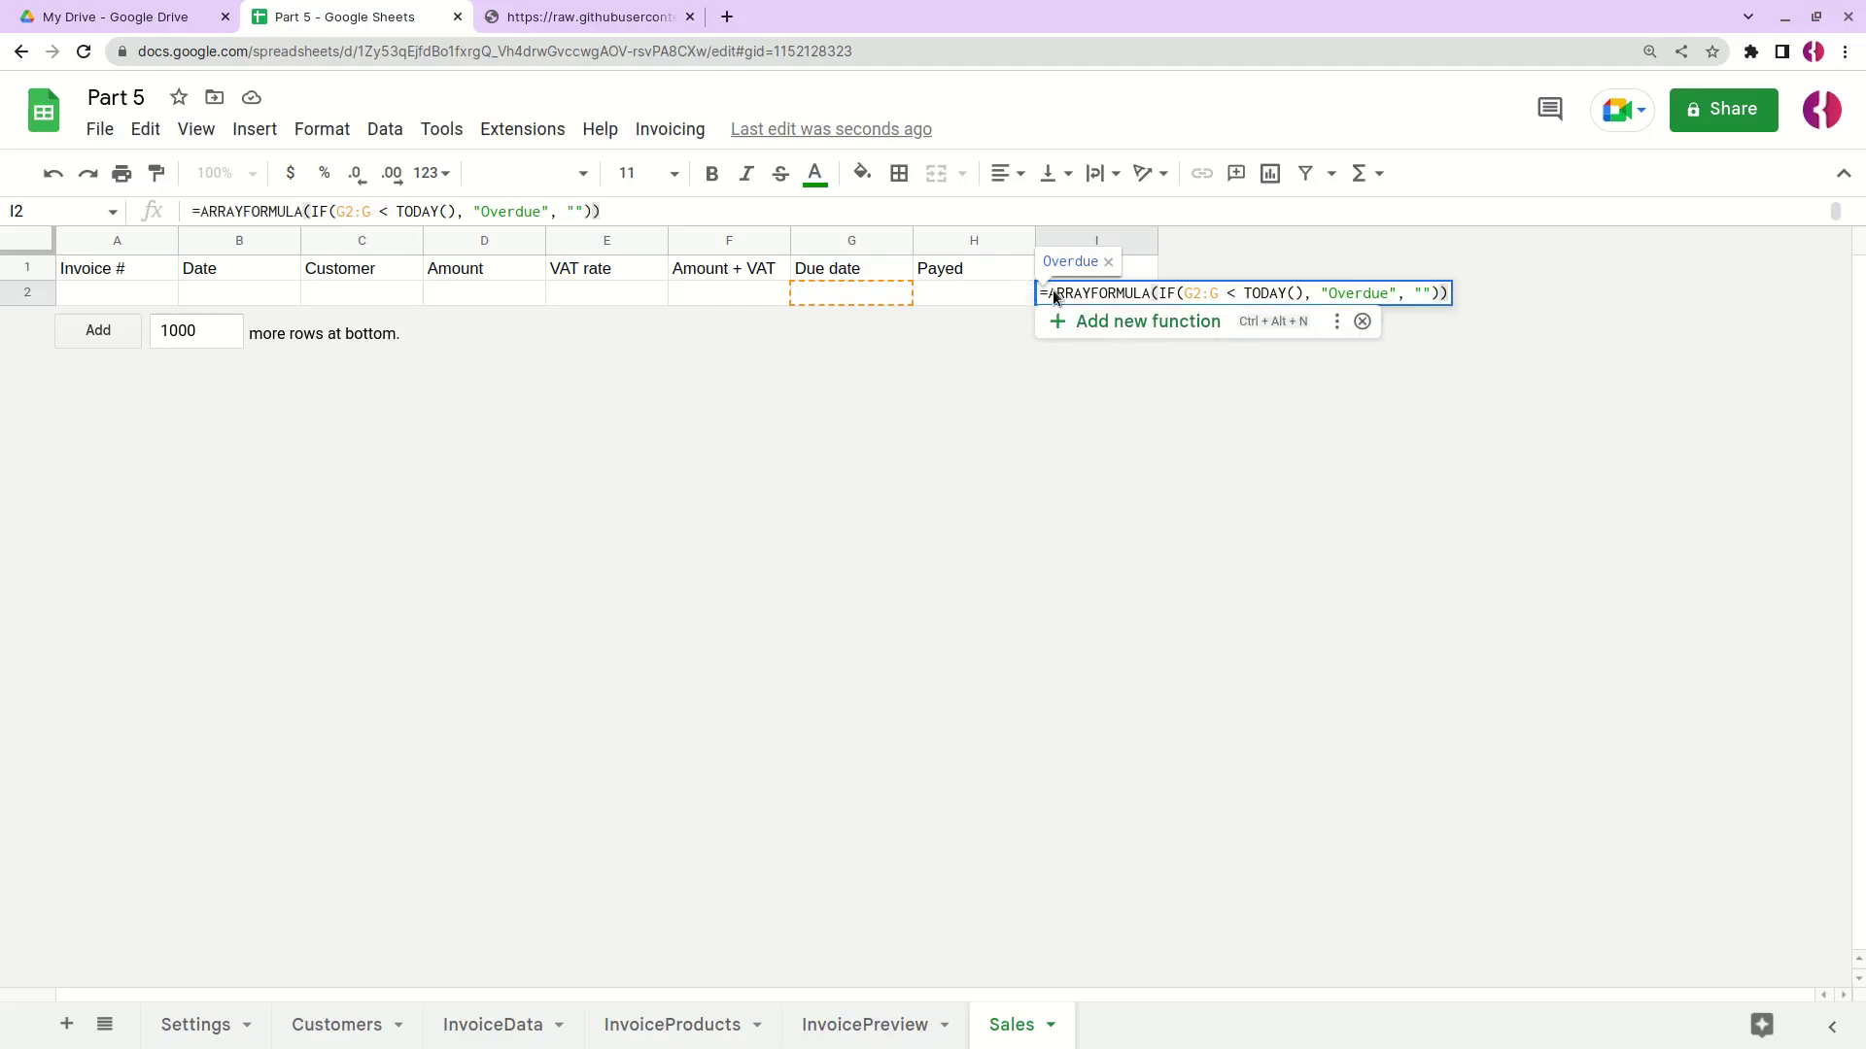
{"action": "key", "text": "Return"}
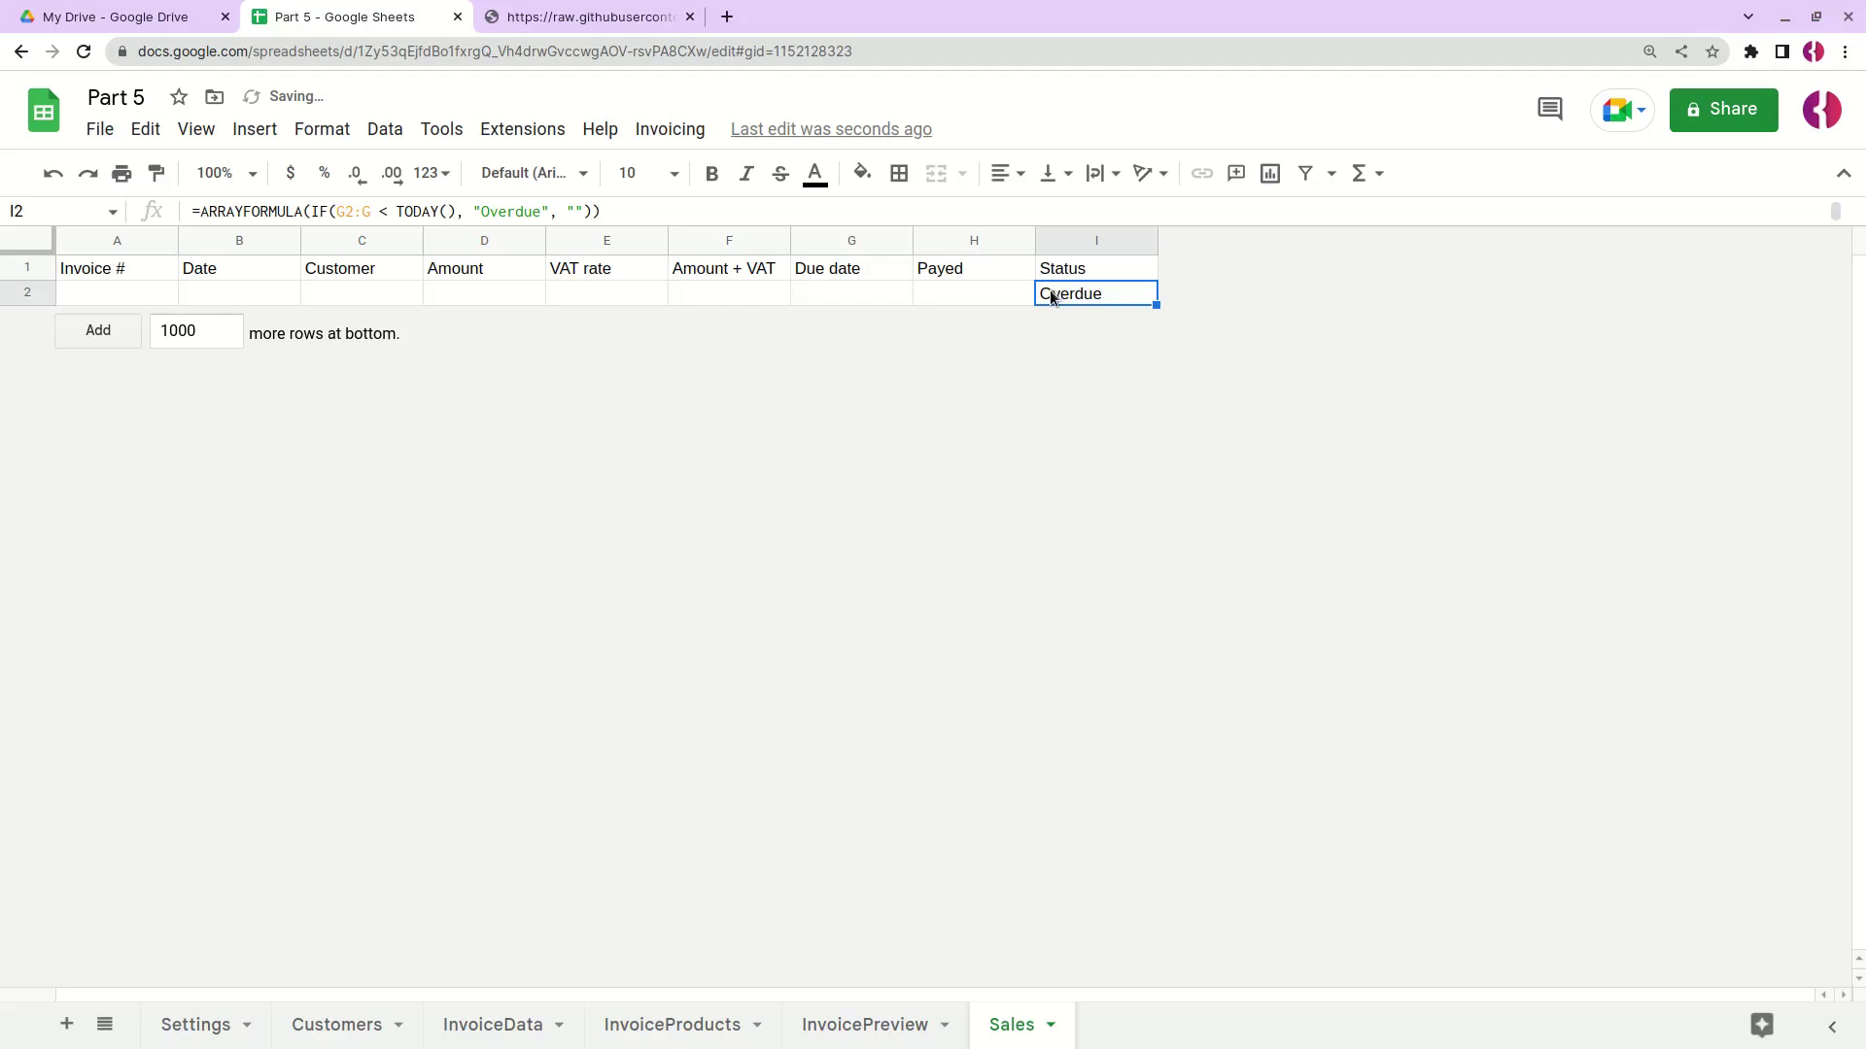
{"action": "left_click", "coordinate": [861, 302]}
{"action": "left_click", "coordinate": [1064, 298]}
{"action": "left_click", "coordinate": [493, 1025]}
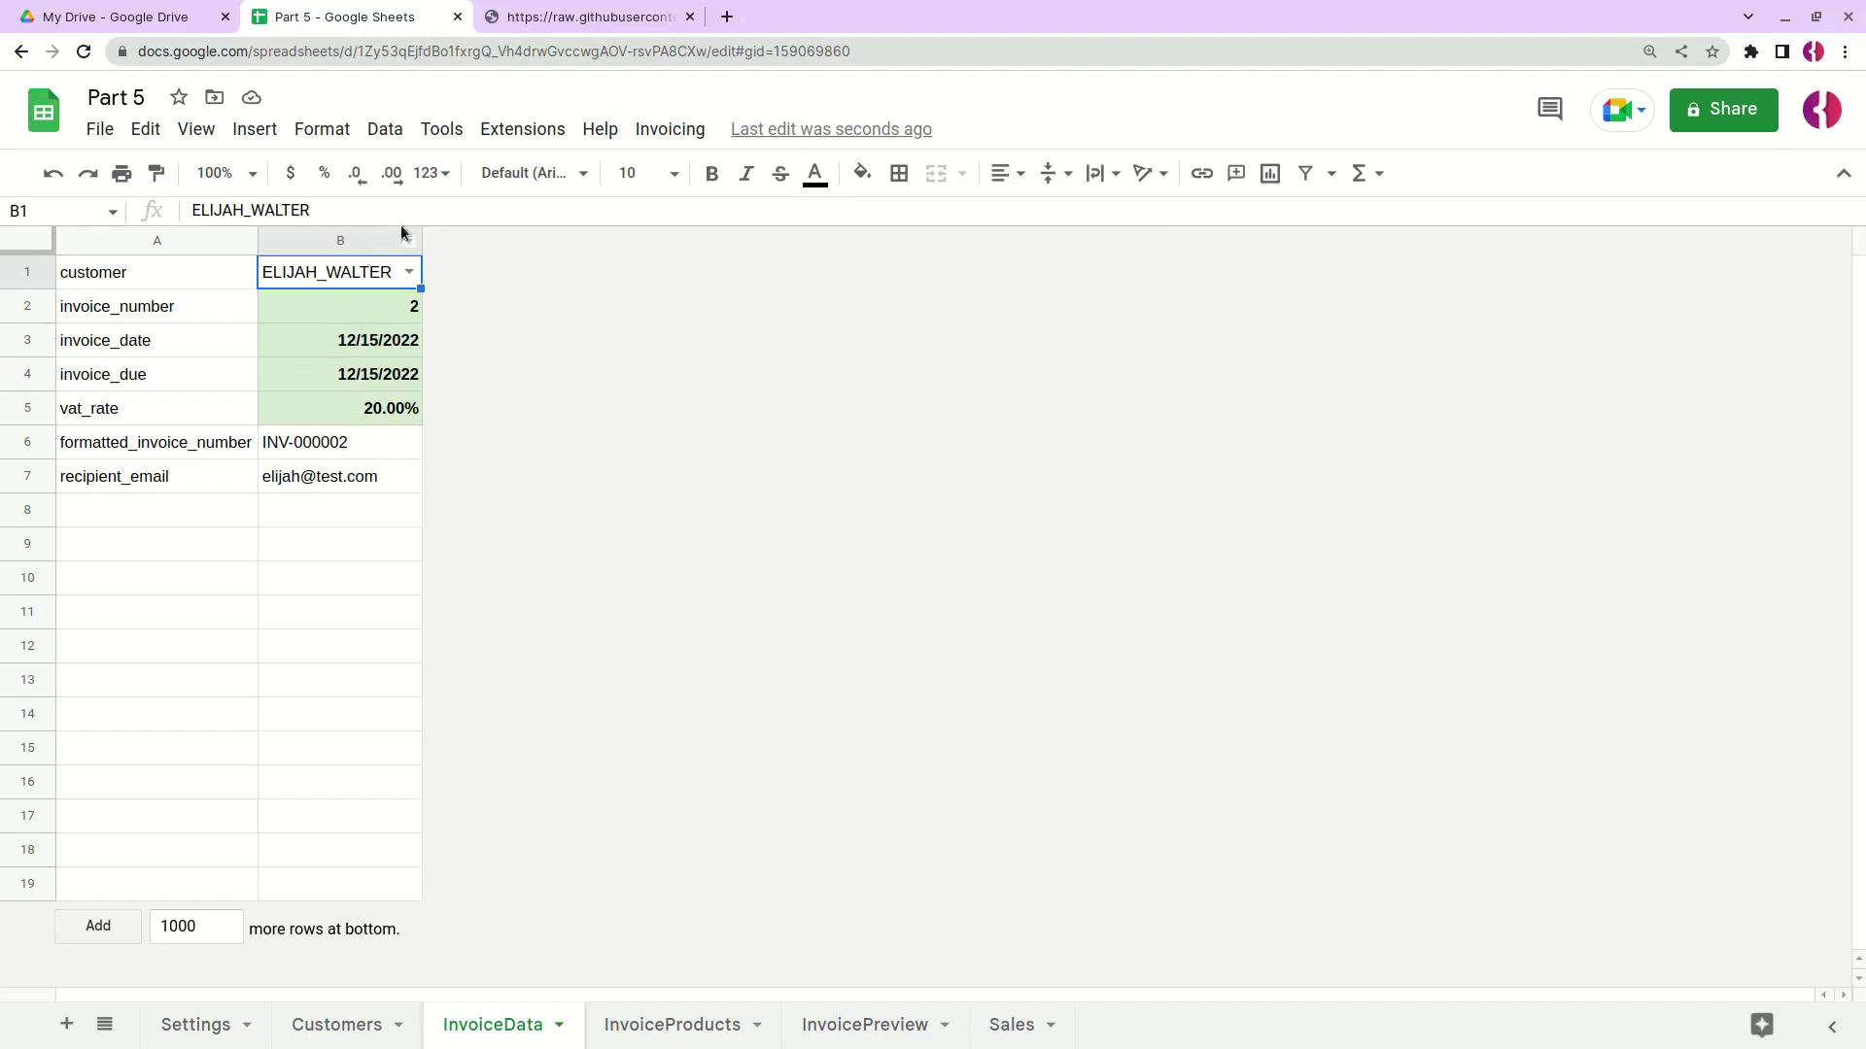
Step: Set the invoice number in B2 to 1 and add it to the Sales table
{"action": "left_click", "coordinate": [671, 130]}
{"action": "left_click", "coordinate": [402, 306]}
{"action": "left_click", "coordinate": [401, 306]}
{"action": "type", "text": "1"}
{"action": "key", "text": "Return"}
{"action": "left_click", "coordinate": [661, 129]}
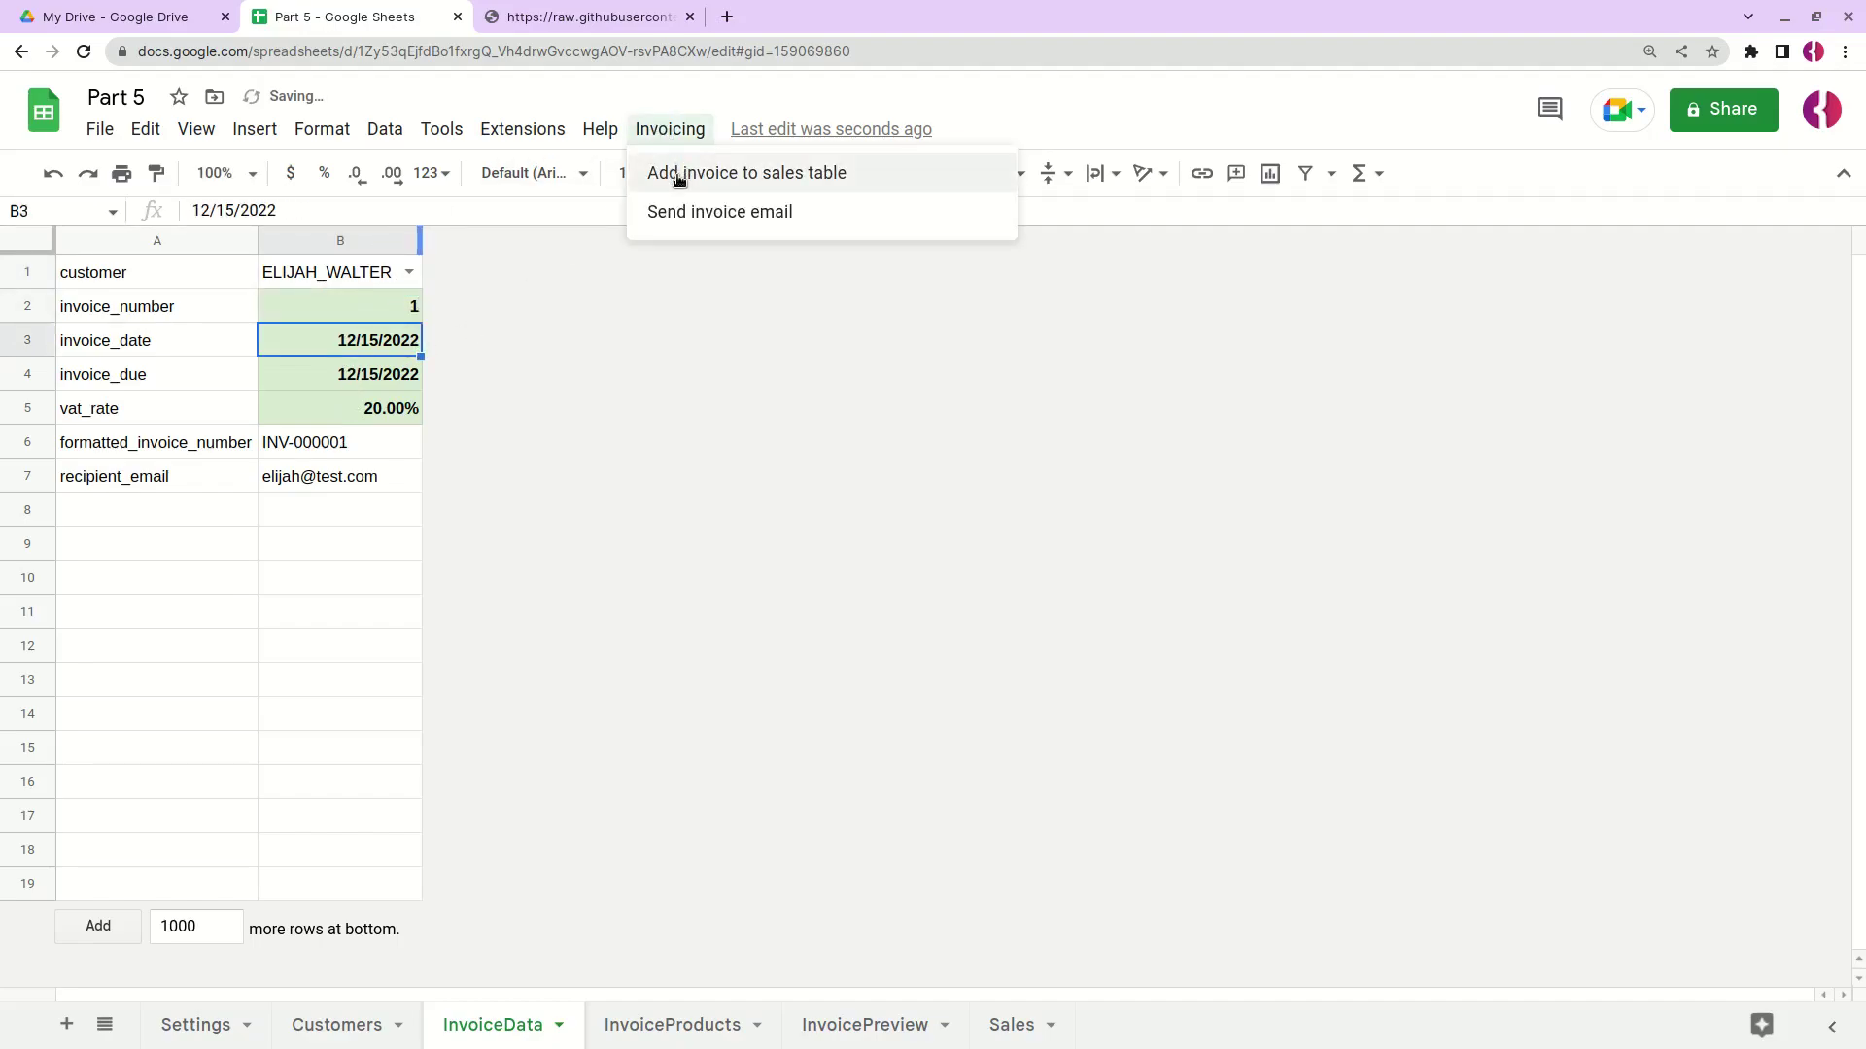
{"action": "left_click", "coordinate": [680, 175]}
Step: On Sales, check row 3's Payed and Overdue Status, then test-change the G3 due date and revert
{"action": "left_click", "coordinate": [1011, 1032]}
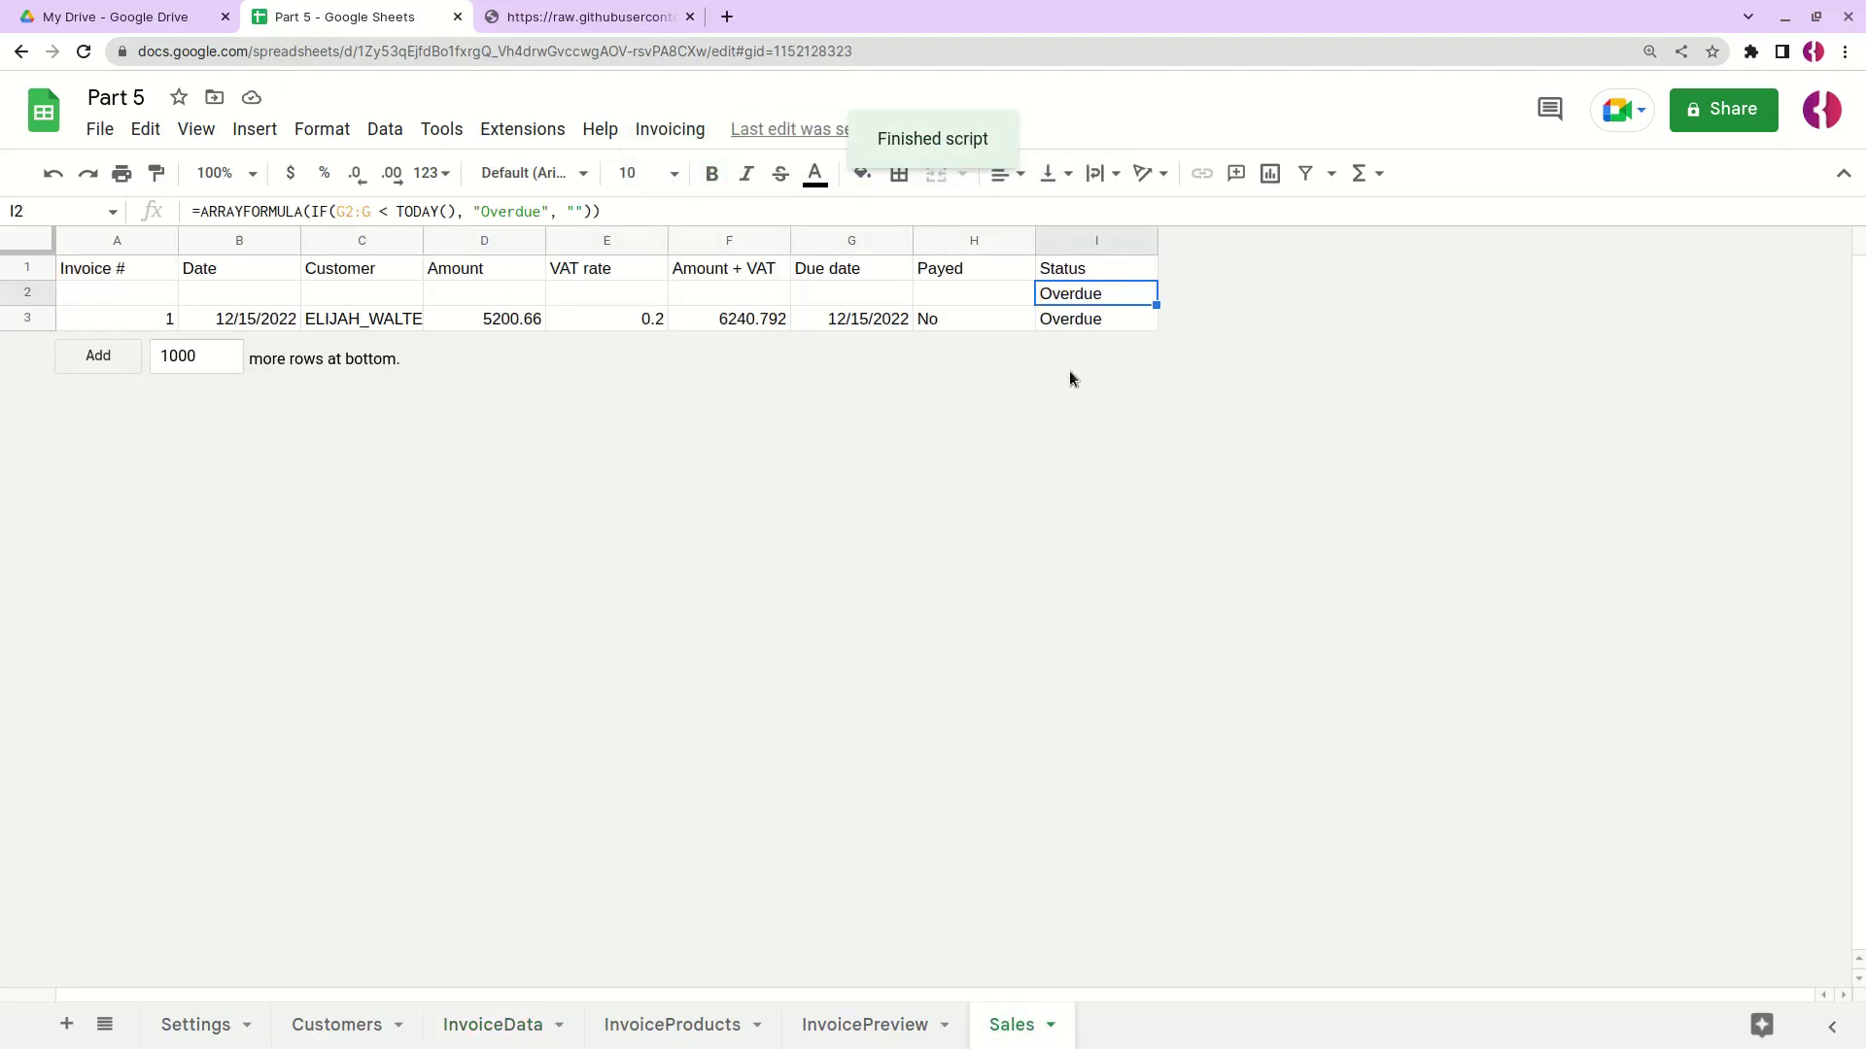
{"action": "left_click", "coordinate": [941, 325]}
{"action": "left_click", "coordinate": [1093, 325]}
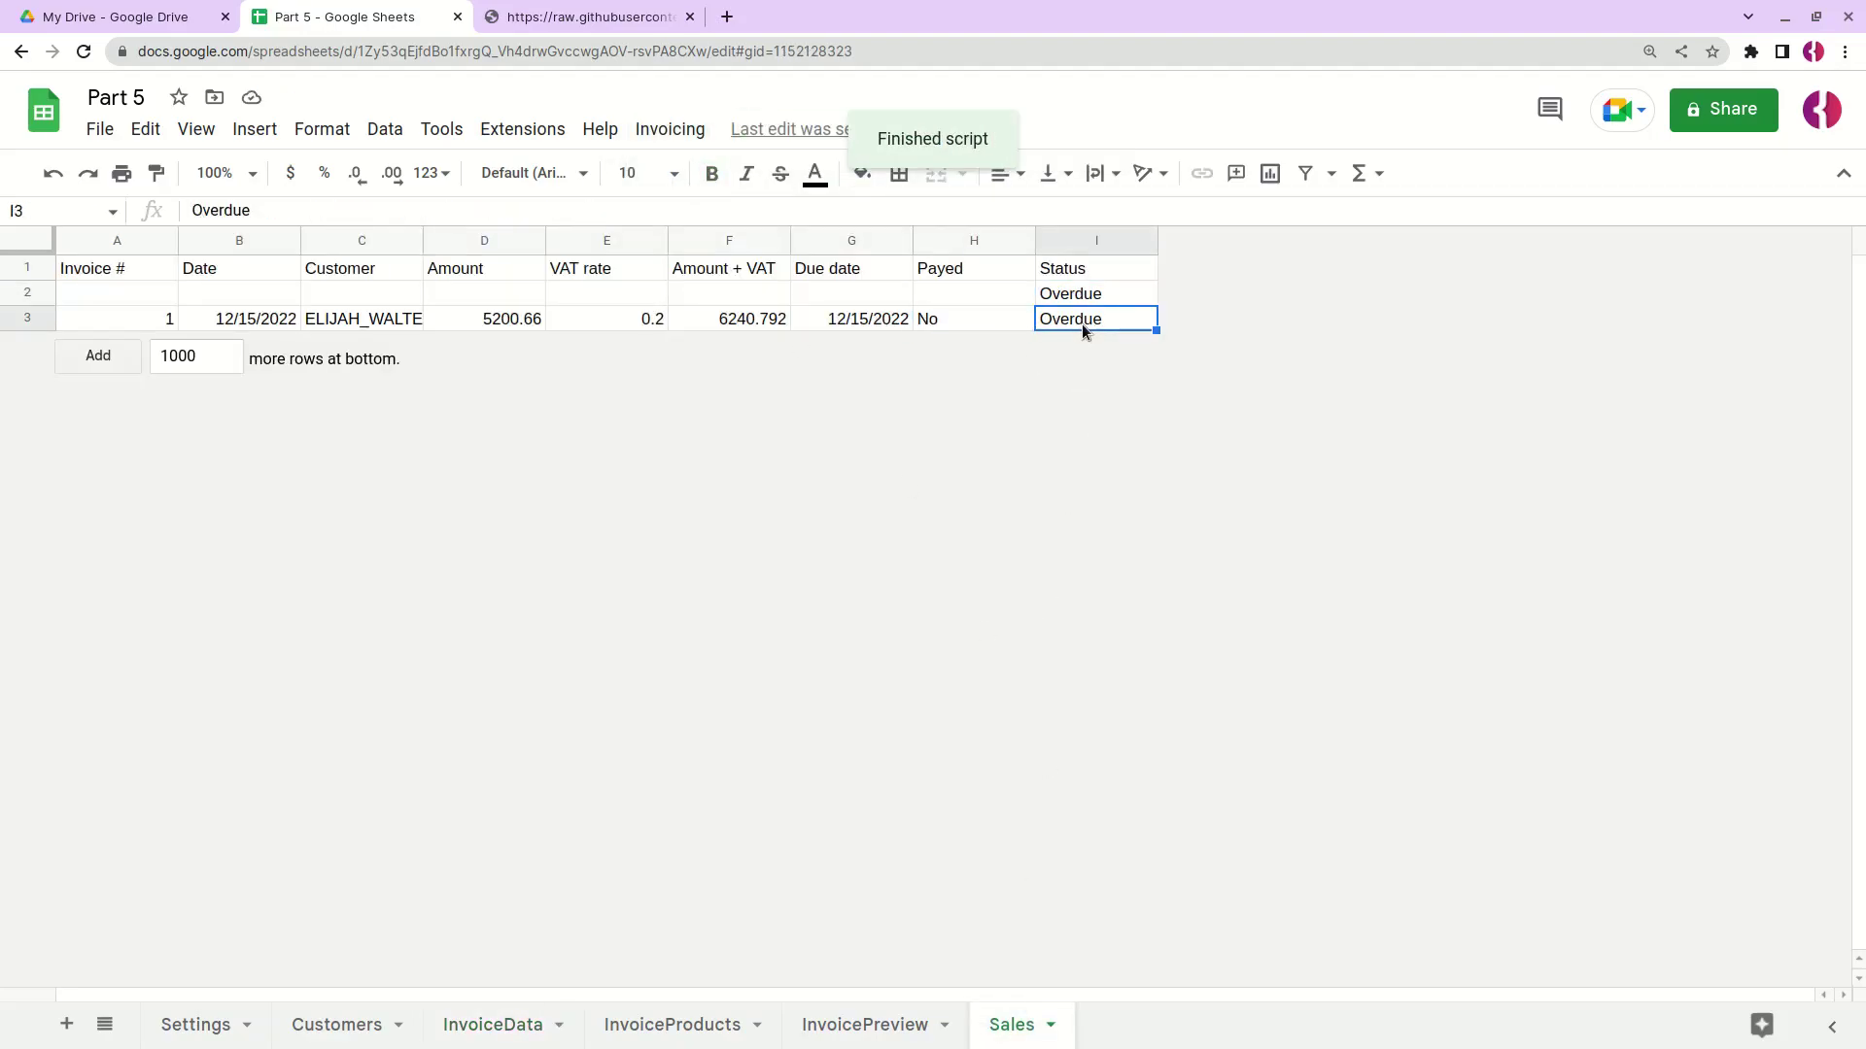
{"action": "left_click", "coordinate": [870, 319]}
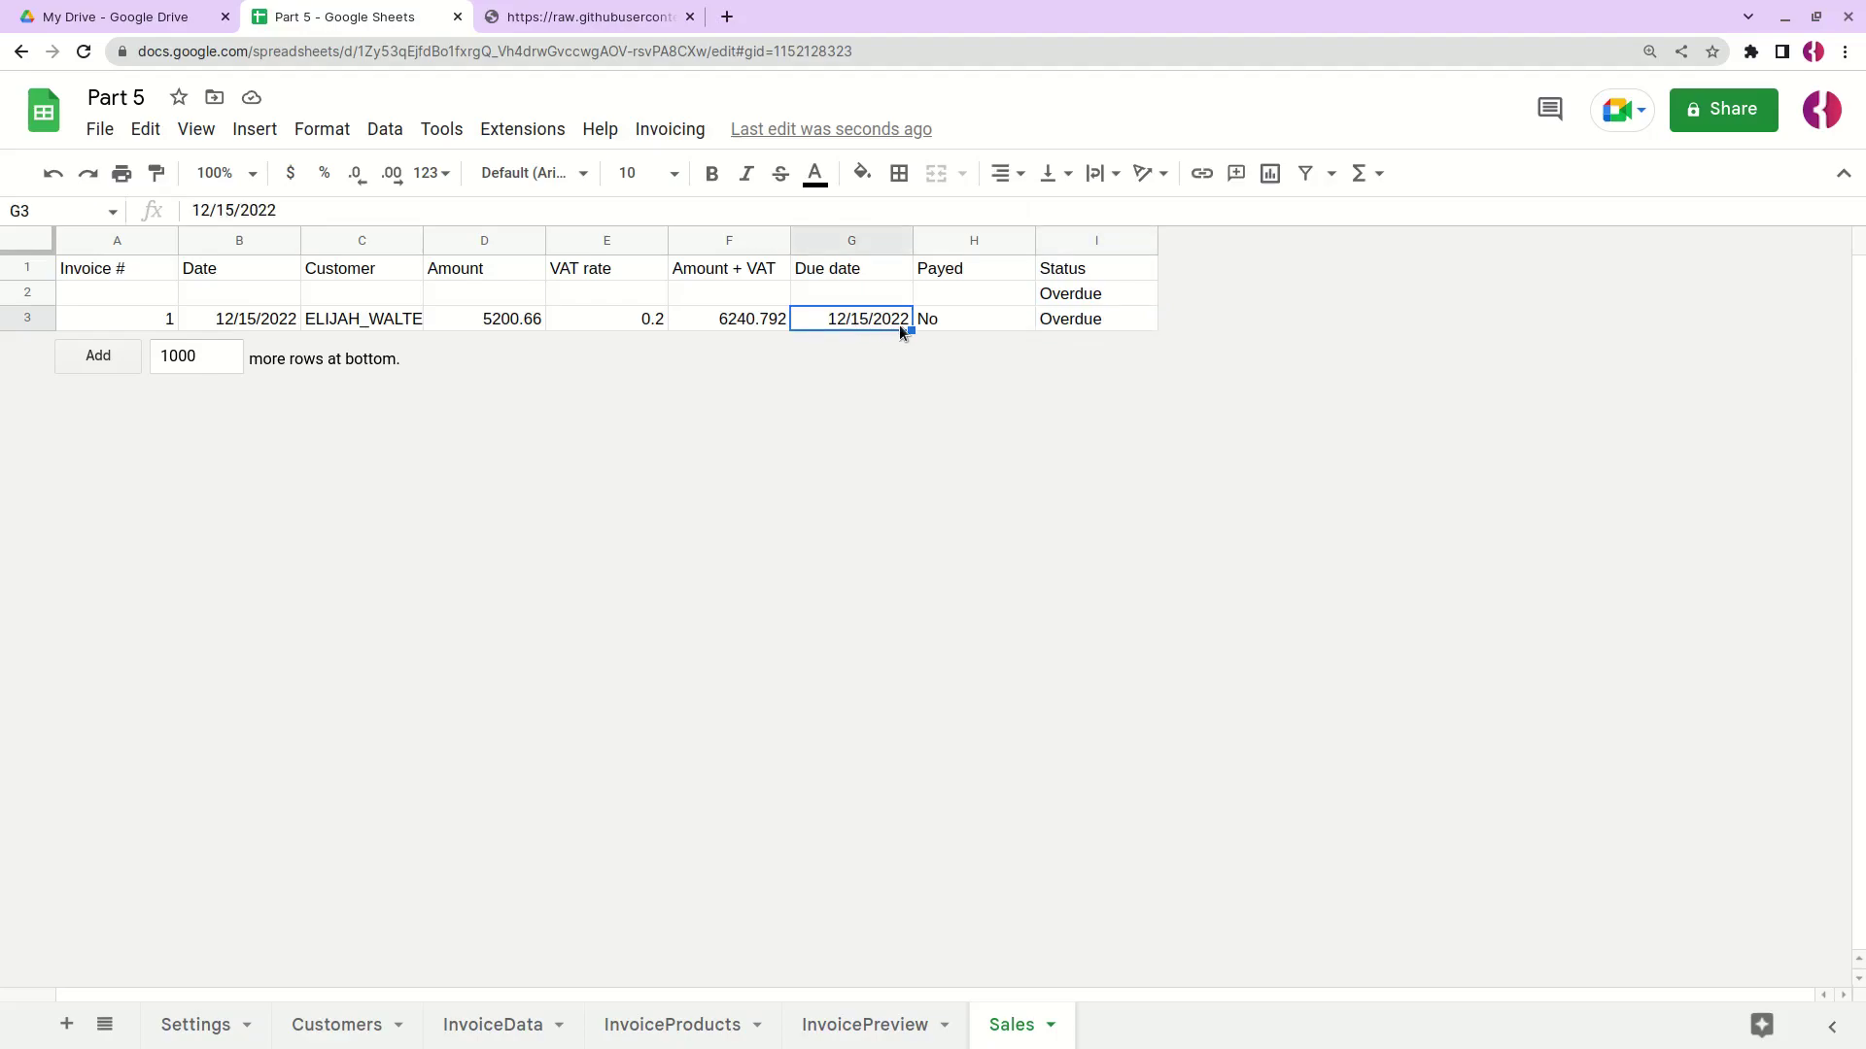
{"action": "key", "text": "ctrl+z"}
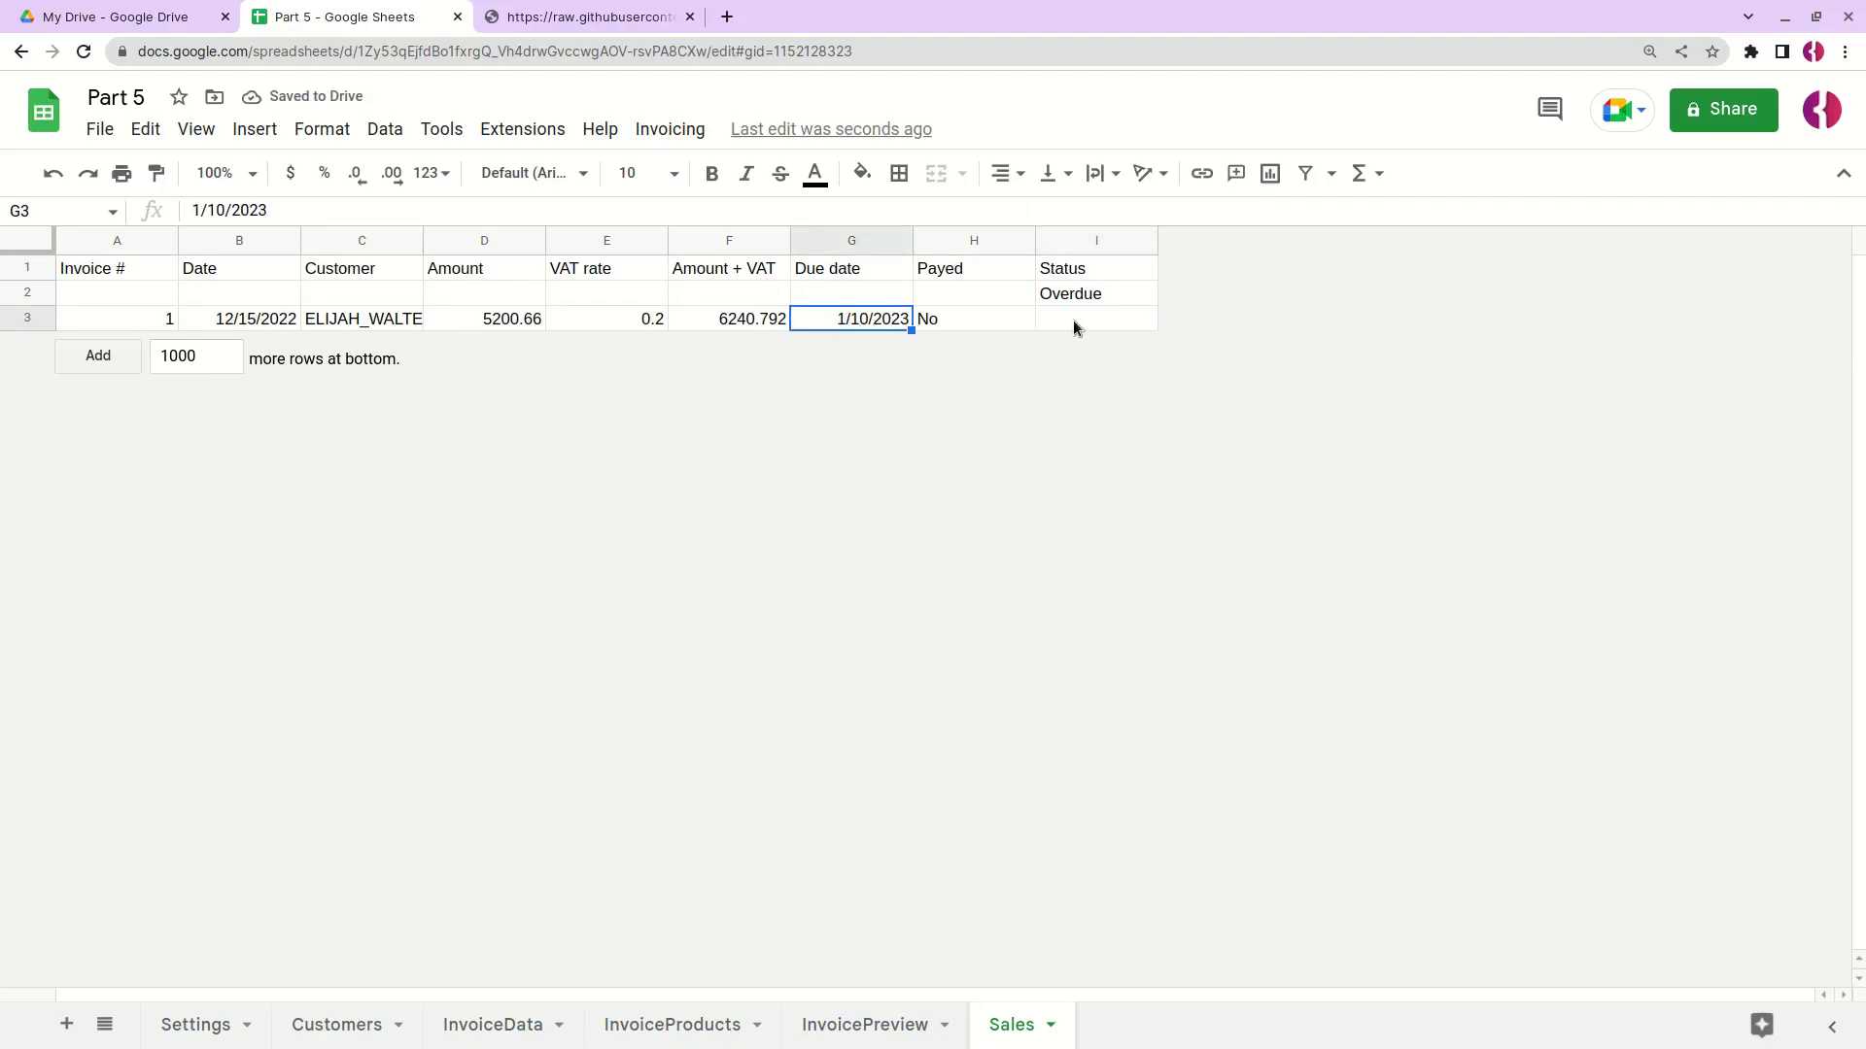
{"action": "key", "text": "ctrl+y"}
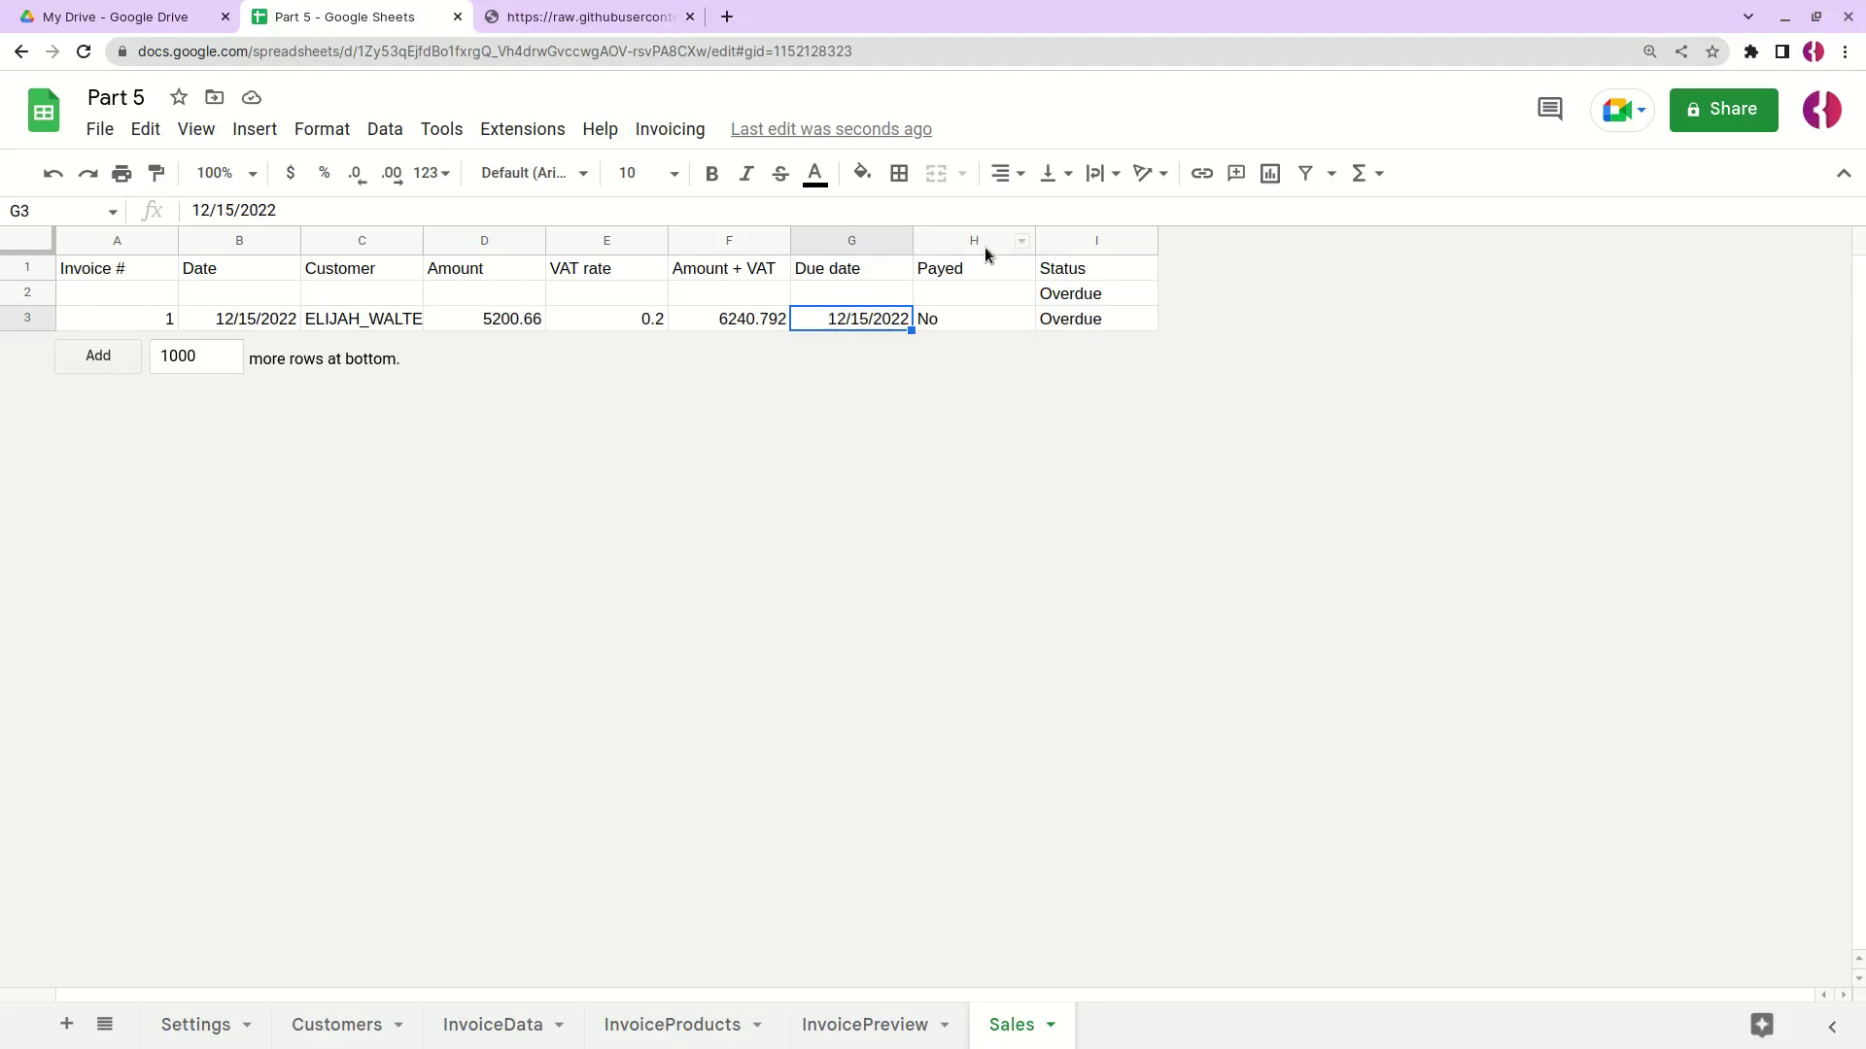
Step: Select the Payed cells H2:H3
{"action": "left_click", "coordinate": [977, 241]}
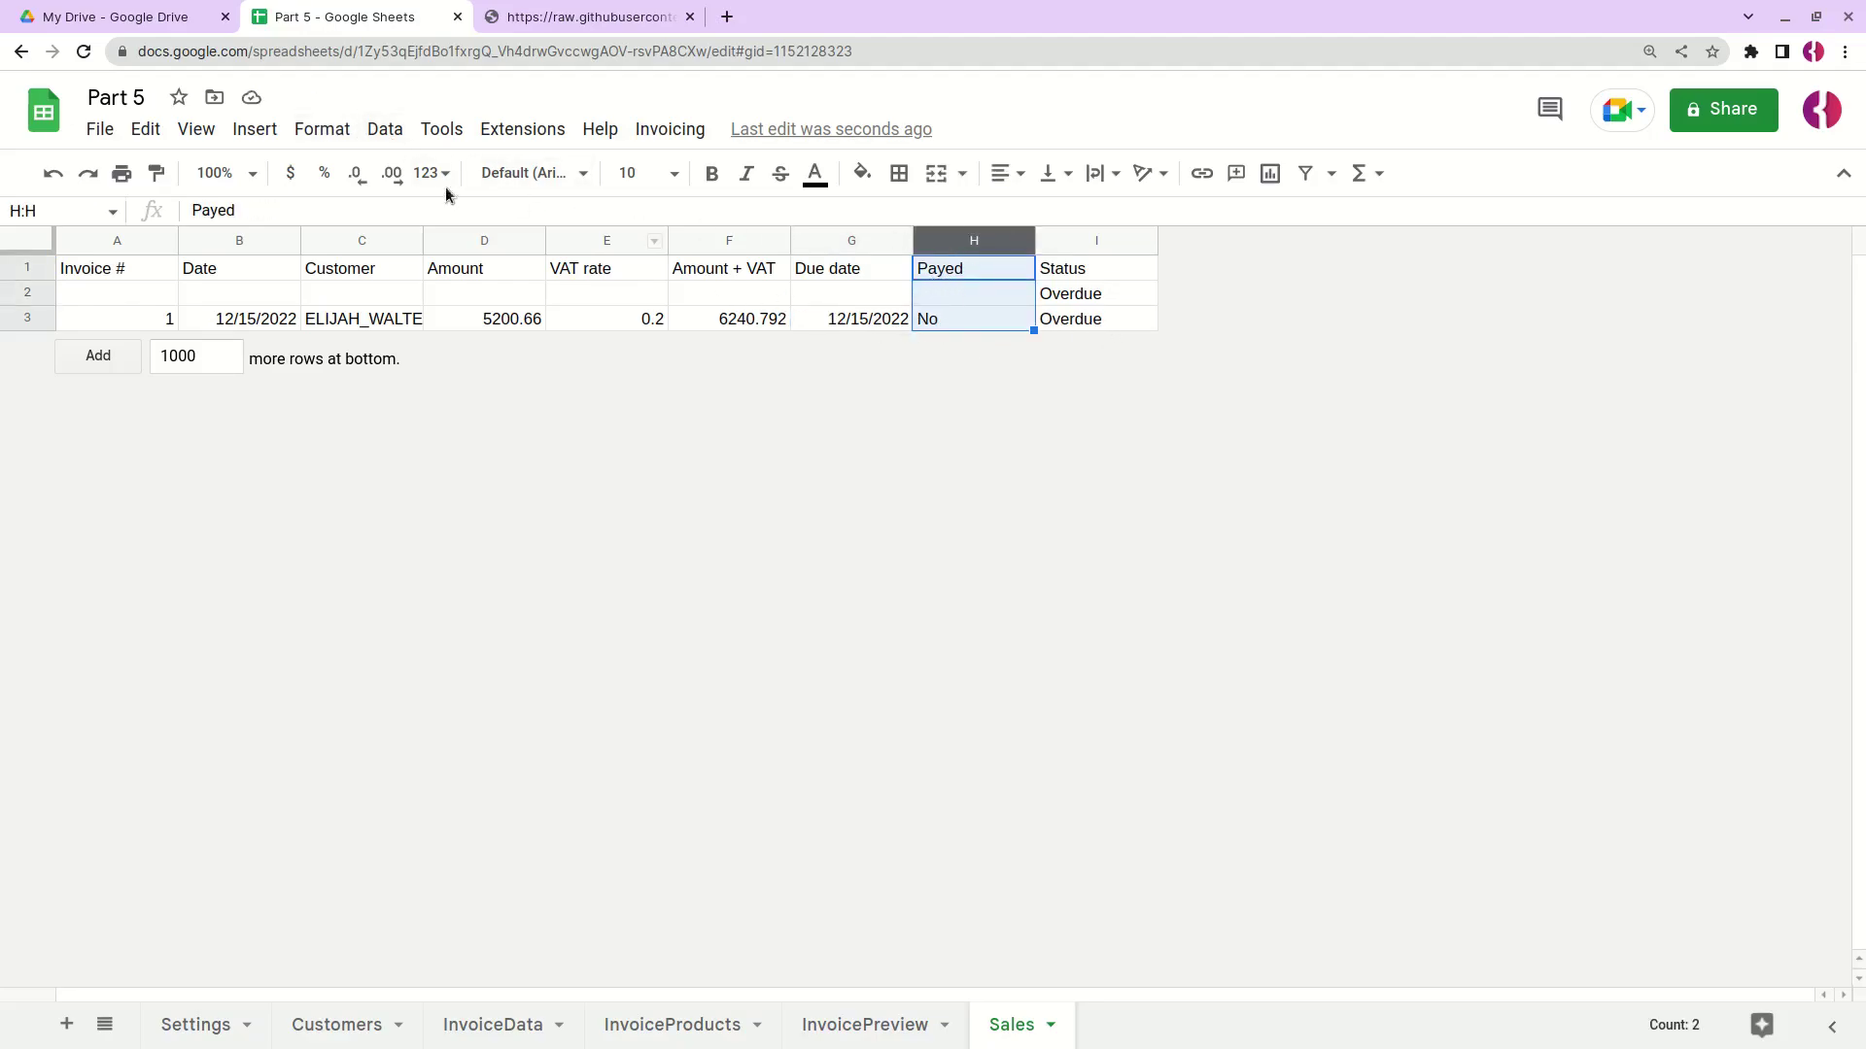
{"action": "left_click", "coordinate": [948, 293]}
{"action": "left_click", "coordinate": [958, 243]}
{"action": "left_click_drag", "start_coordinate": [964, 300], "coordinate": [959, 328]}
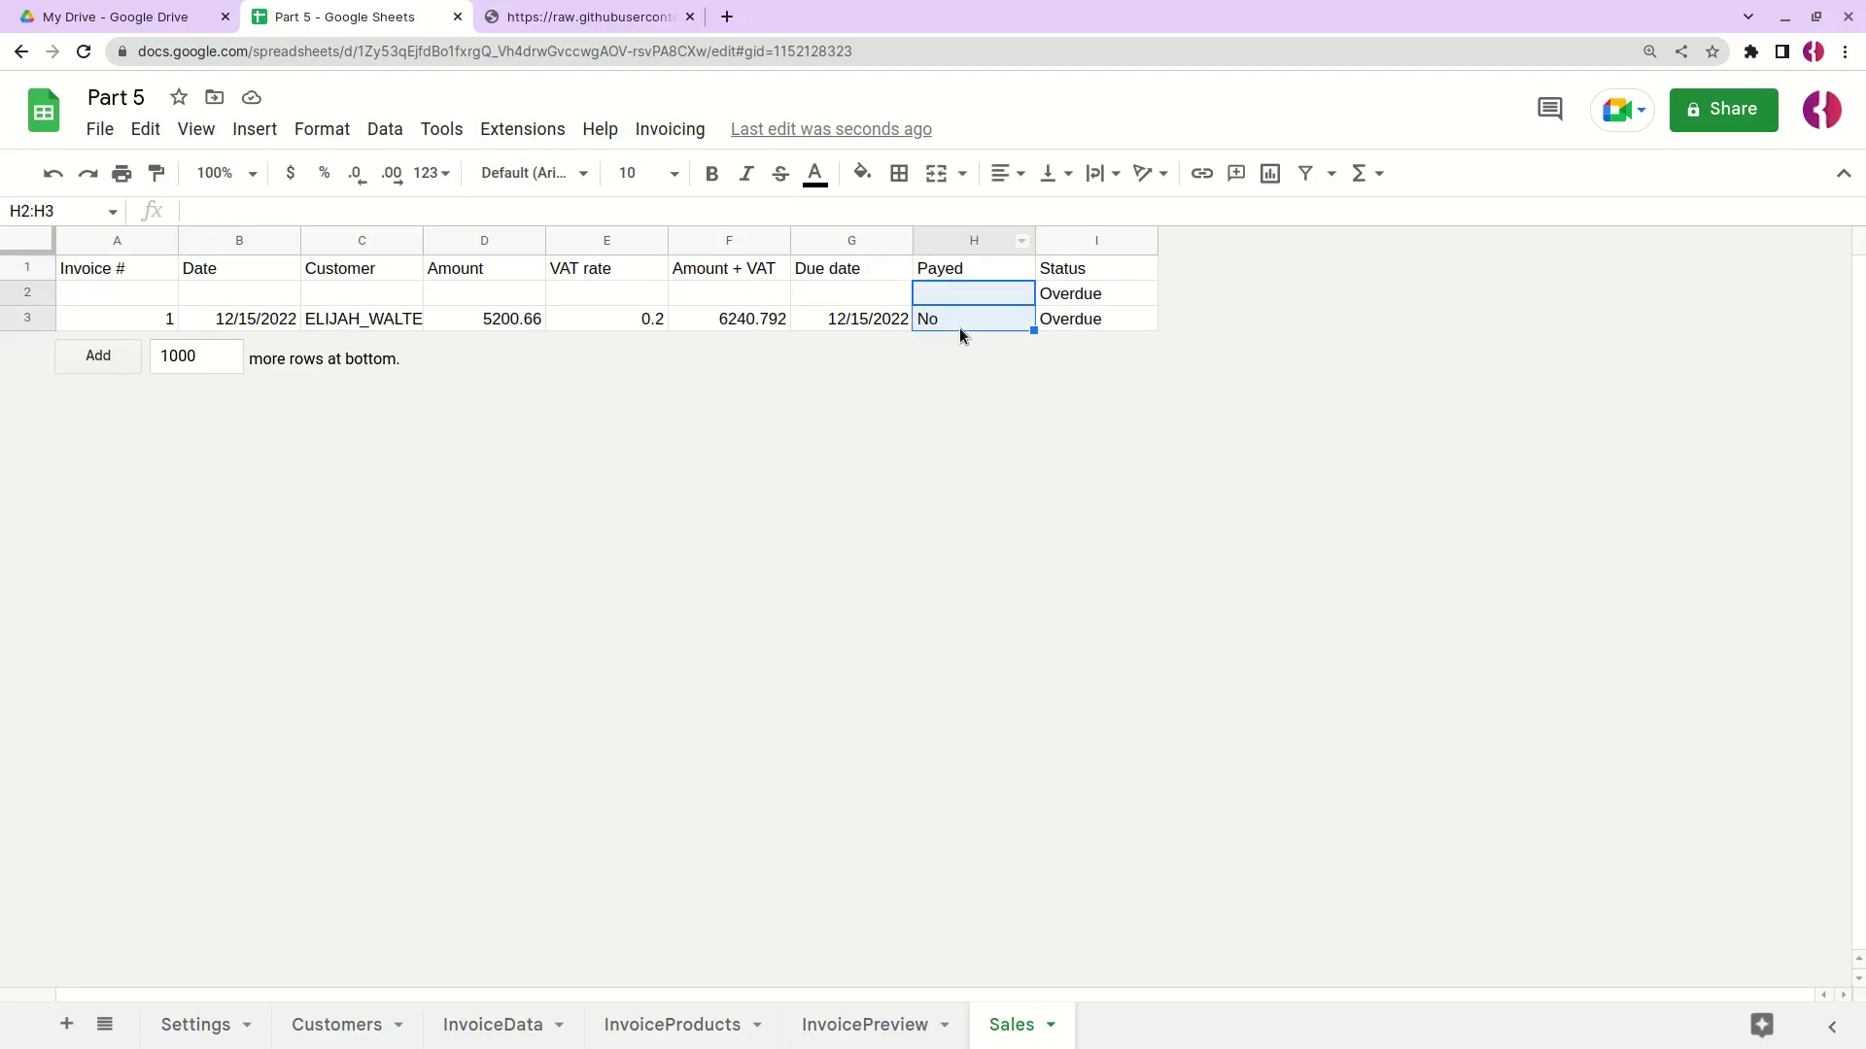
Step: Add a dropdown data validation rule on the Payed cells with options Yes and No
{"action": "left_click", "coordinate": [389, 132]}
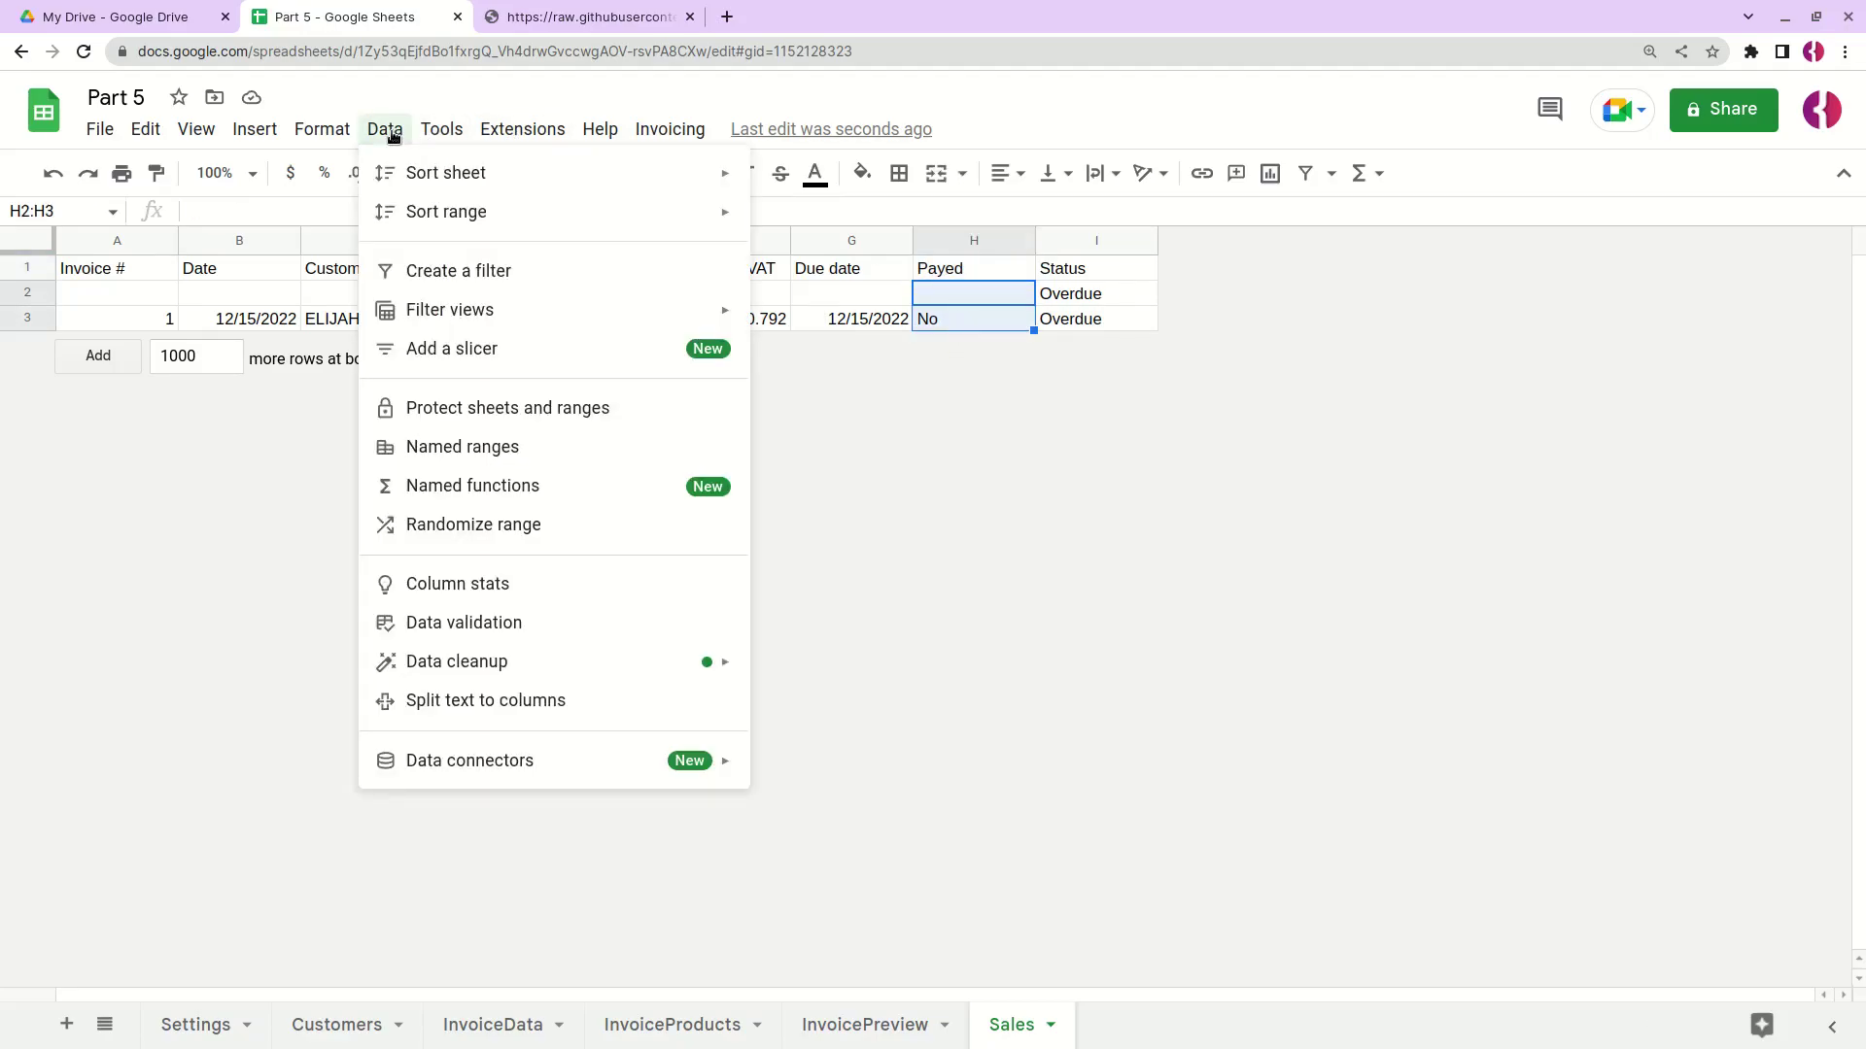
{"action": "left_click", "coordinate": [464, 621]}
{"action": "left_click", "coordinate": [1759, 260]}
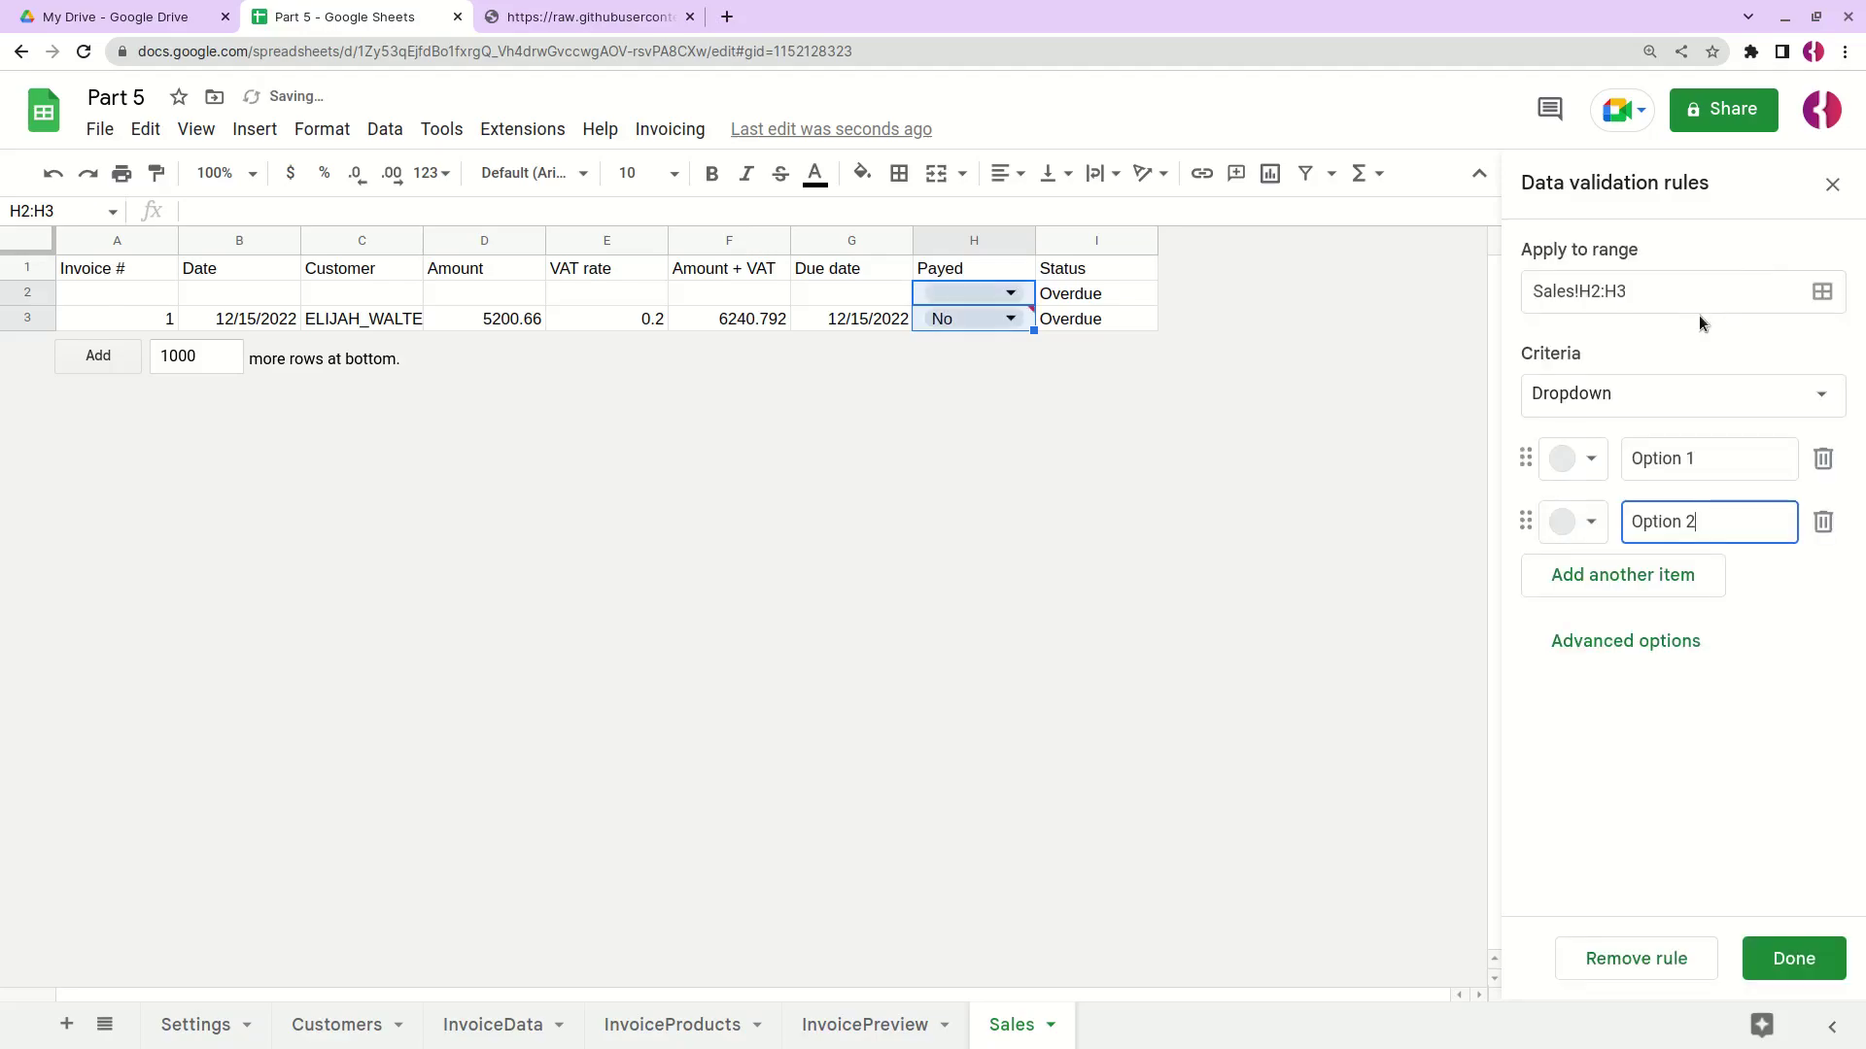
{"action": "left_click", "coordinate": [1708, 461]}
{"action": "key", "text": "ctrl+a"}
{"action": "type", "text": "Yes"}
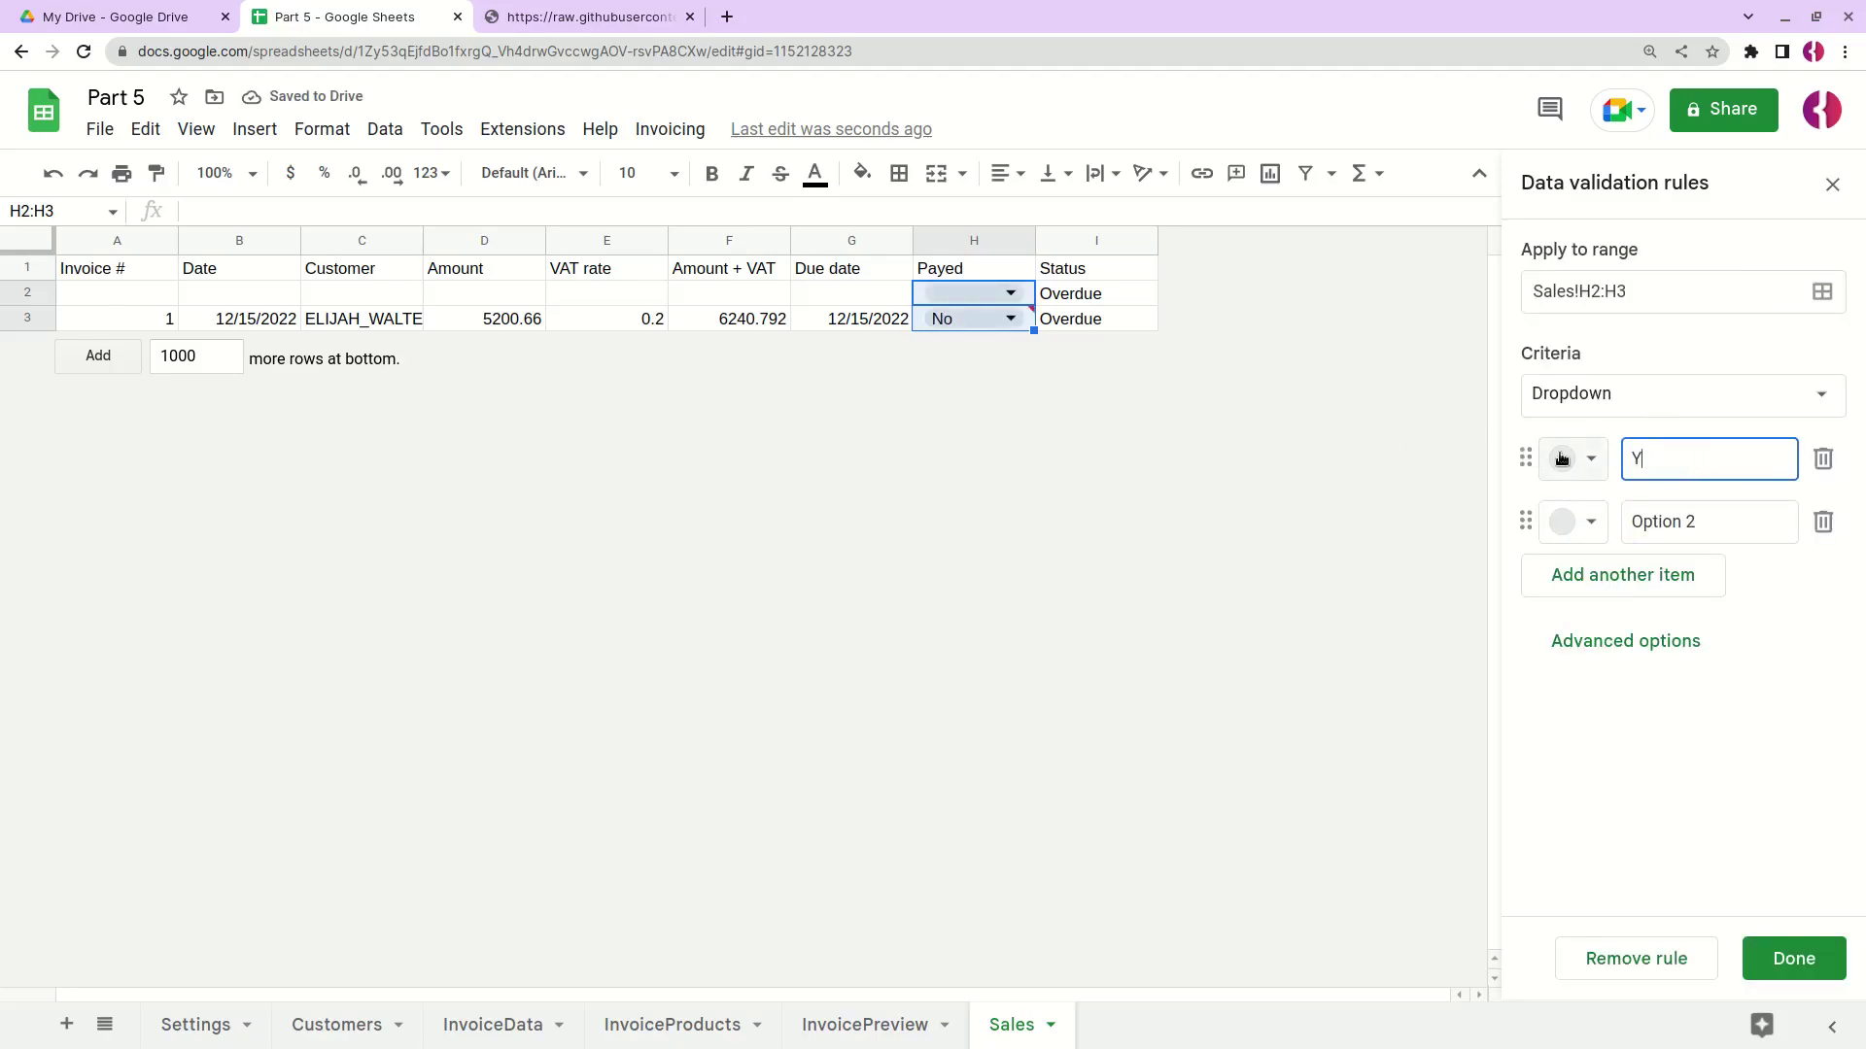
{"action": "key", "text": "Tab"}
{"action": "key", "text": "Tab"}
{"action": "key", "text": "Tab"}
{"action": "key", "text": "Tab"}
{"action": "type", "text": "No"}
{"action": "key", "text": "Tab"}
Step: Reset the Yes option's colour, show dropdowns as arrows, and save the rule
{"action": "left_click", "coordinate": [1589, 461]}
{"action": "left_click", "coordinate": [1589, 461]}
{"action": "left_click", "coordinate": [1591, 463]}
{"action": "left_click", "coordinate": [1424, 681]}
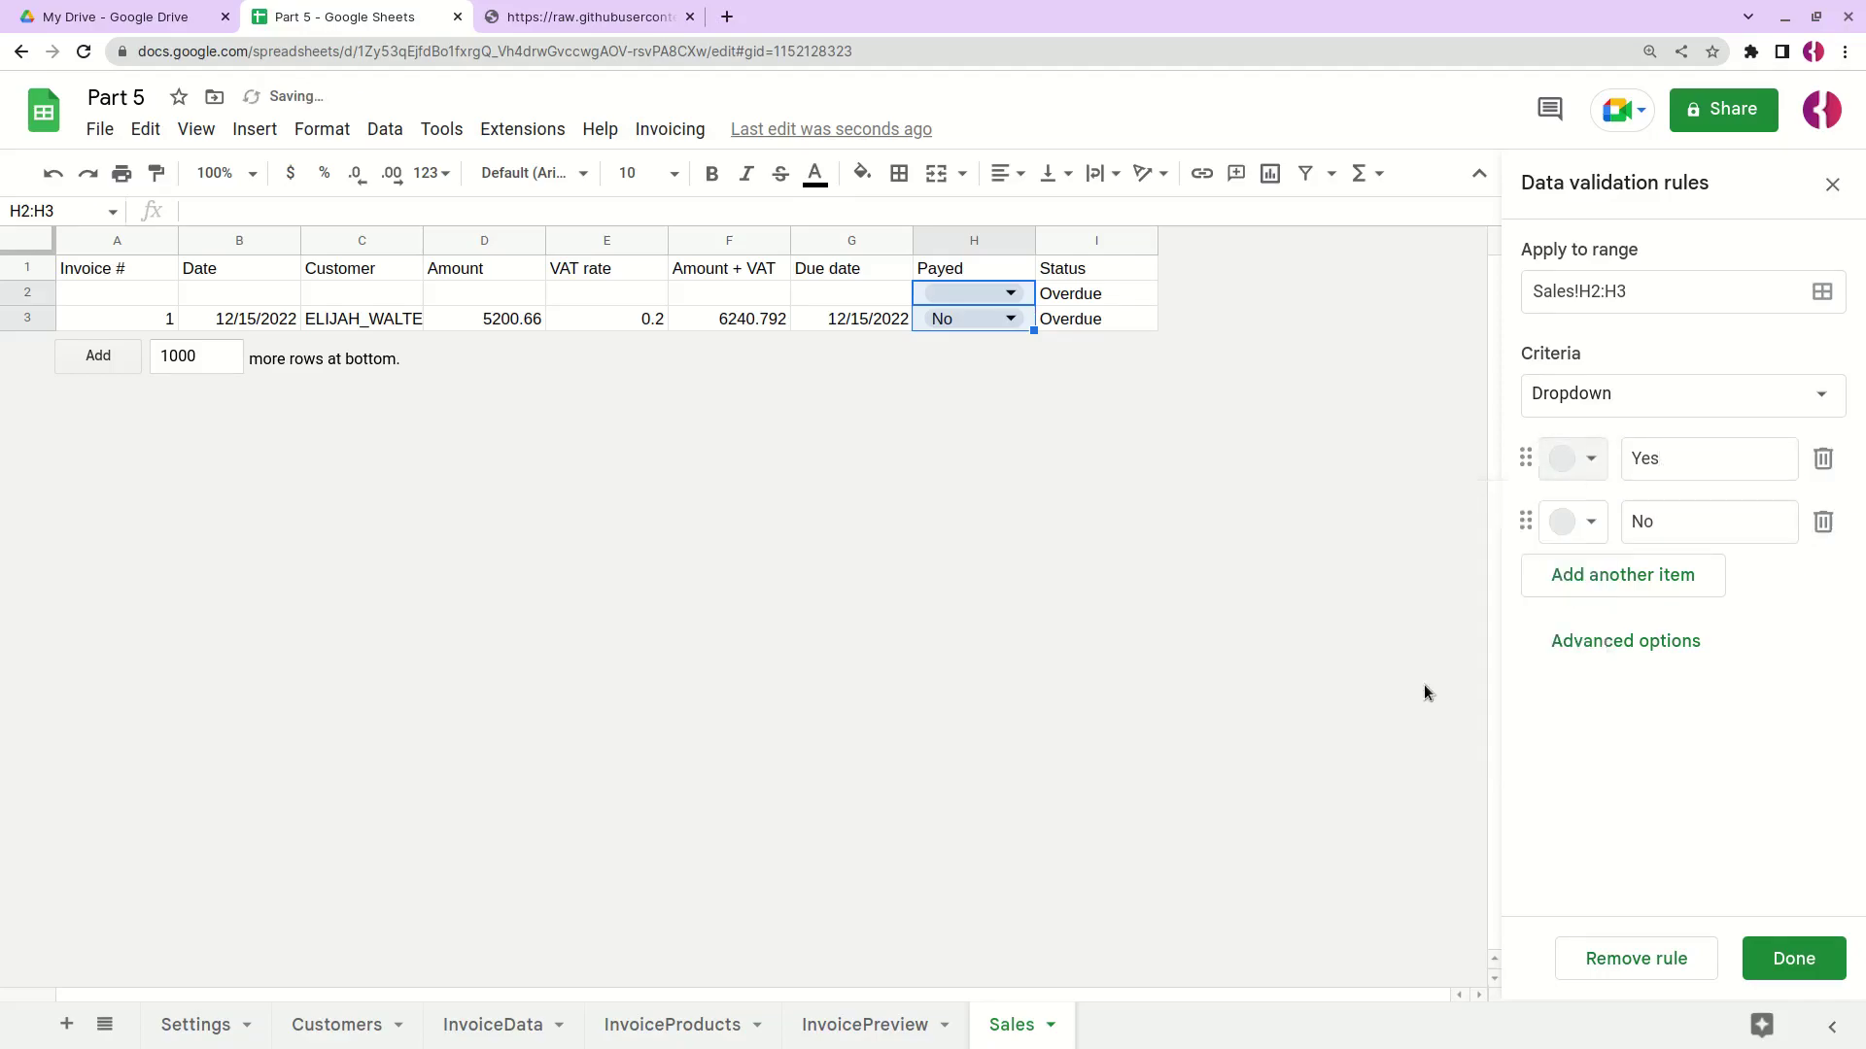
{"action": "left_click", "coordinate": [1603, 654]}
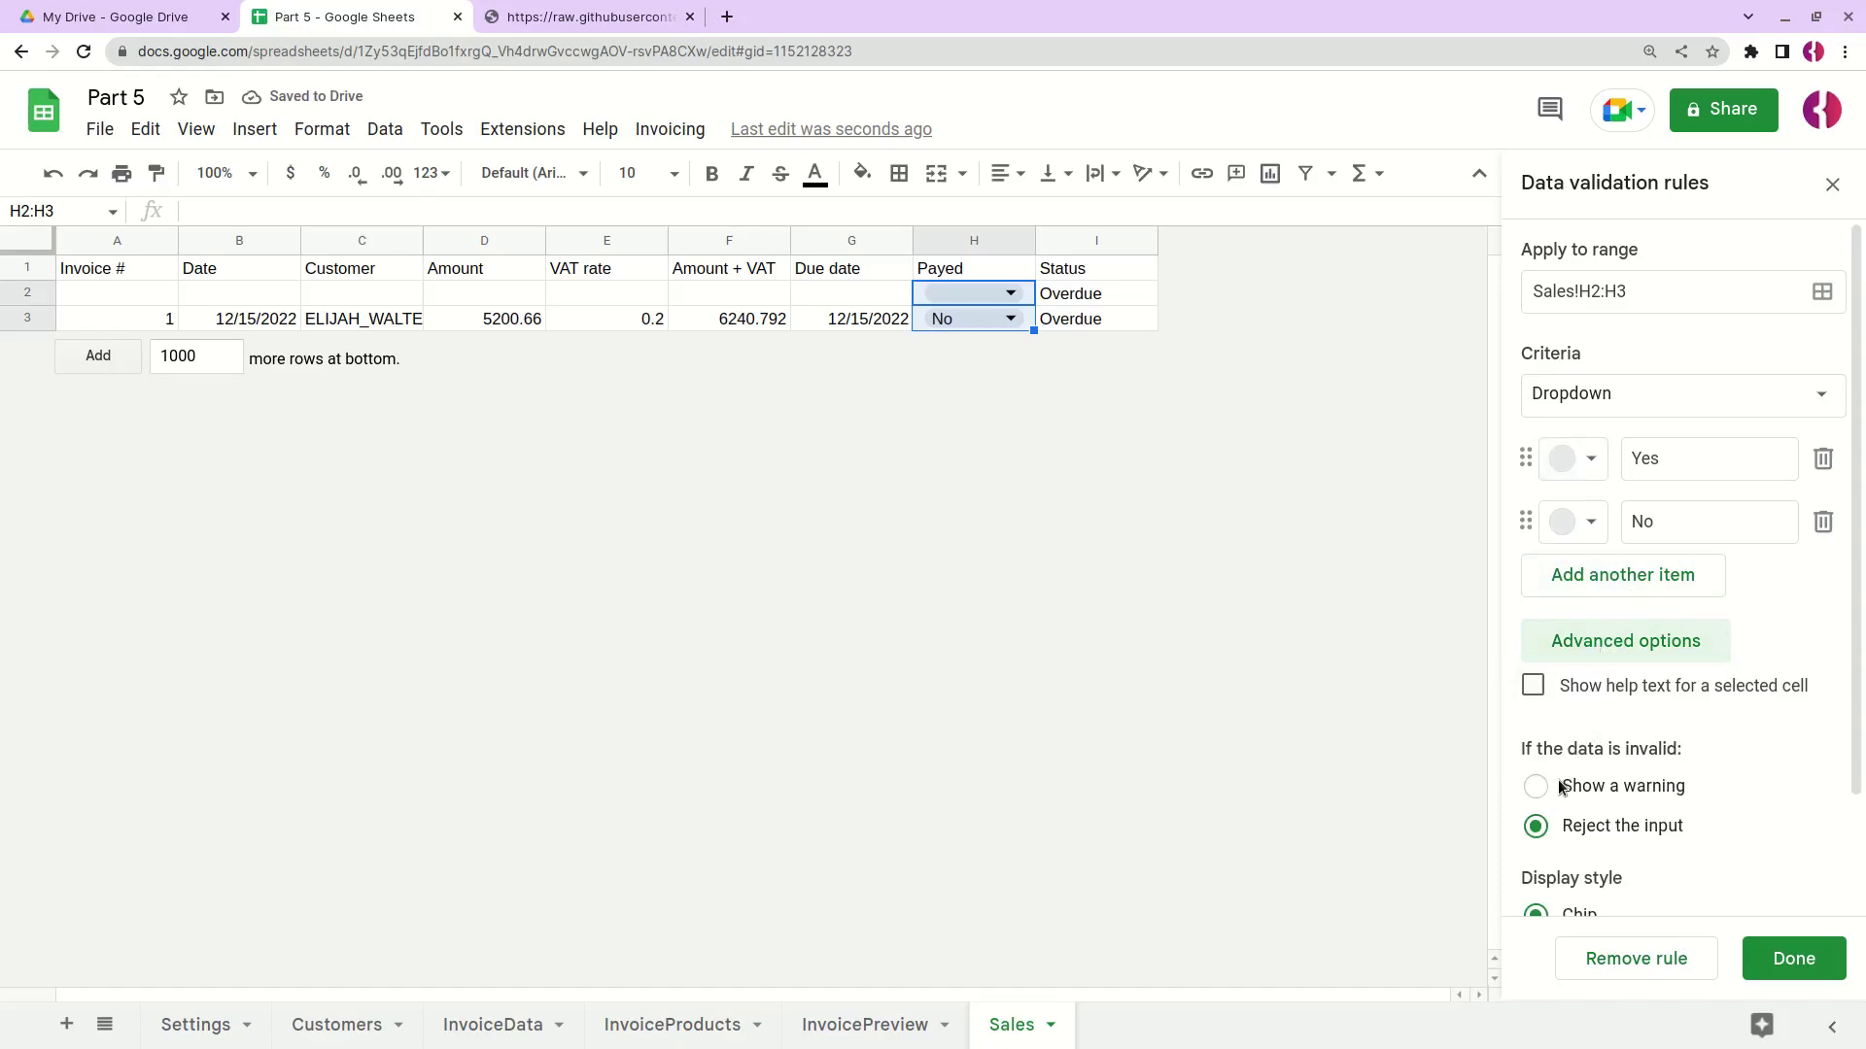
{"action": "scroll", "coordinate": [1558, 780], "scroll_direction": "down", "scroll_amount": 2}
{"action": "left_click", "coordinate": [1536, 816]}
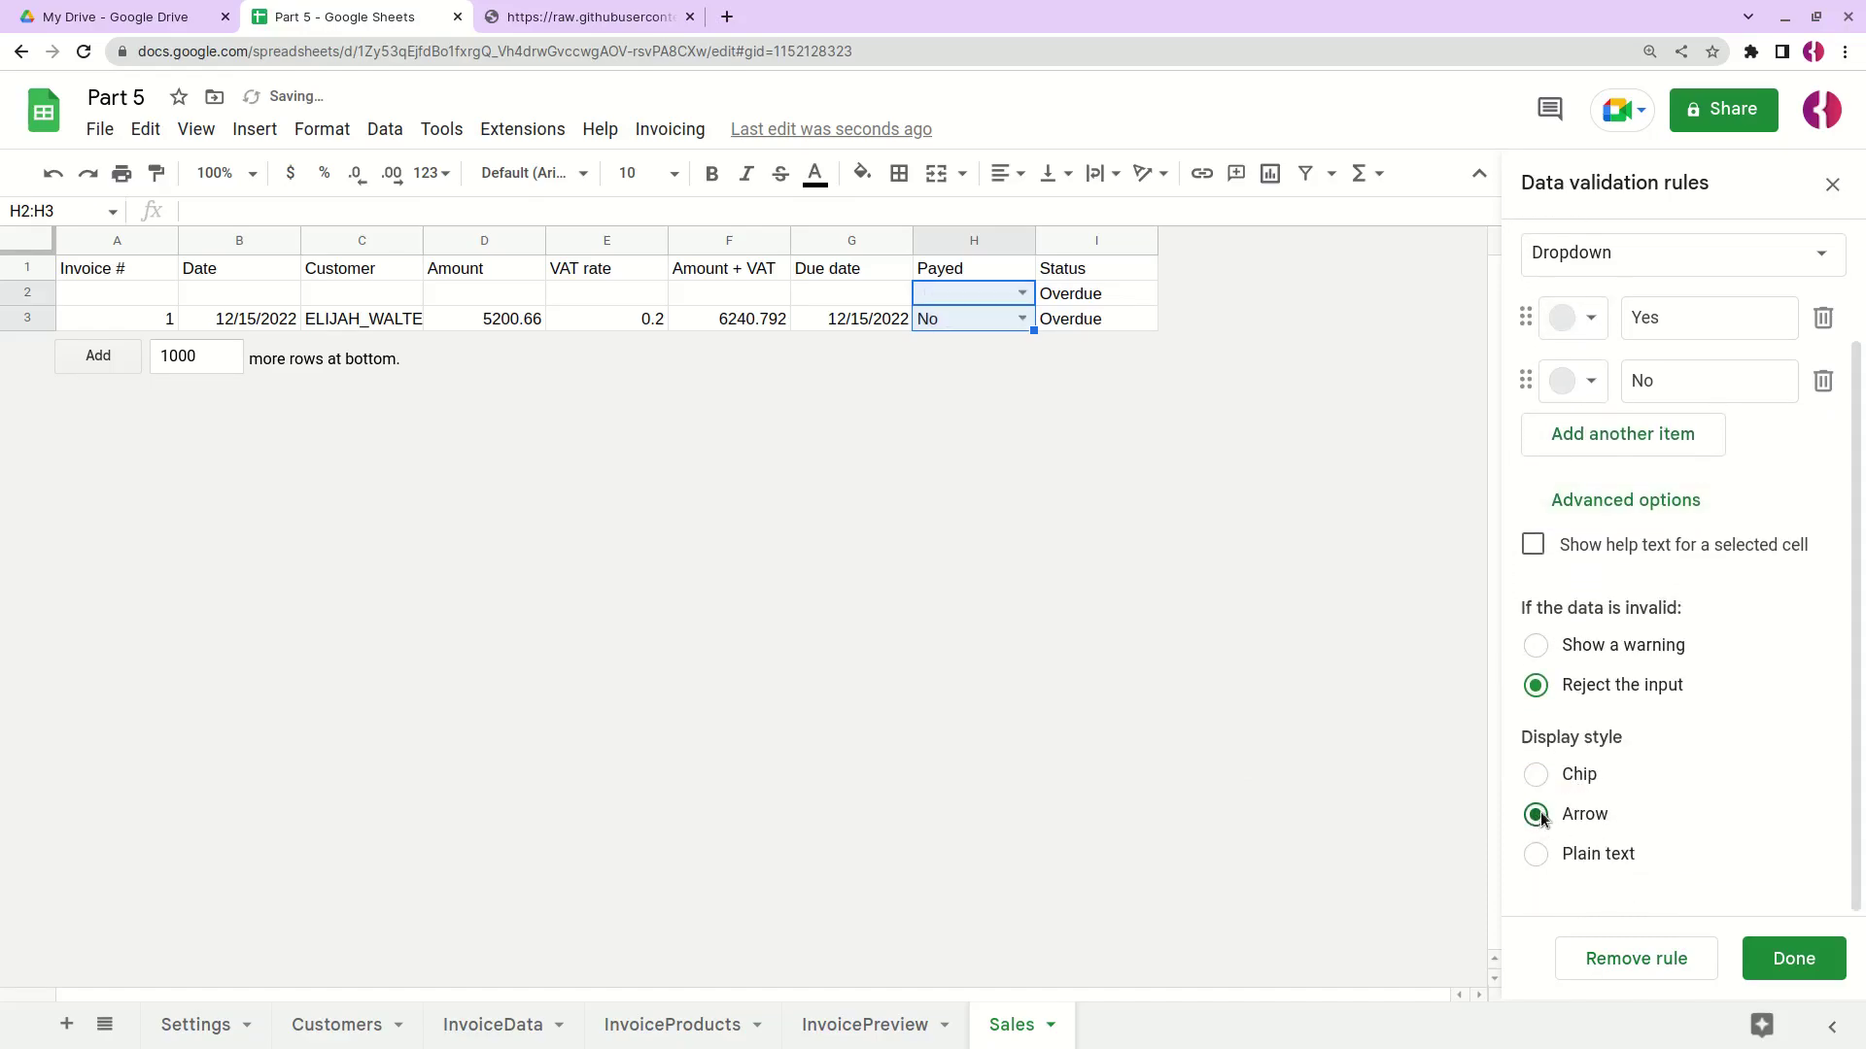
{"action": "left_click", "coordinate": [1782, 956]}
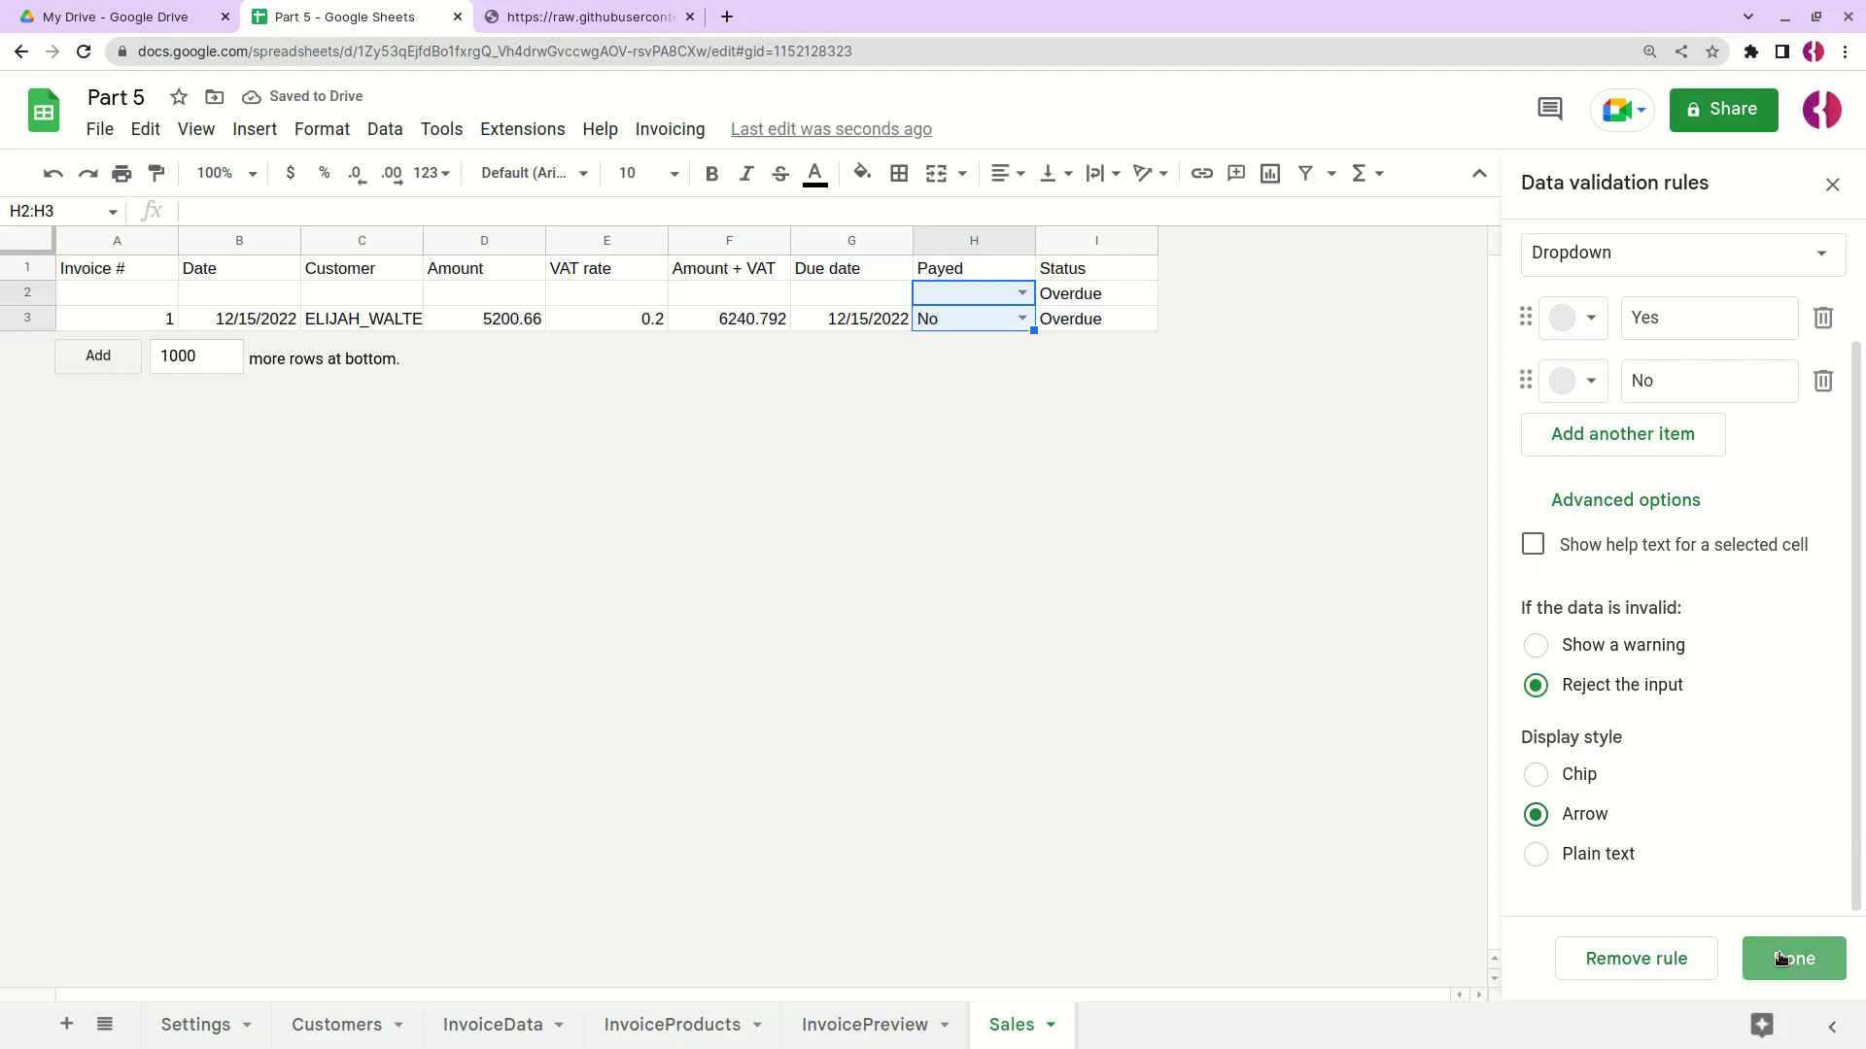
{"action": "left_click", "coordinate": [1832, 185]}
Step: Set invoice 1's Payed value in H3 to Yes and check I3's Status
{"action": "left_click", "coordinate": [944, 319]}
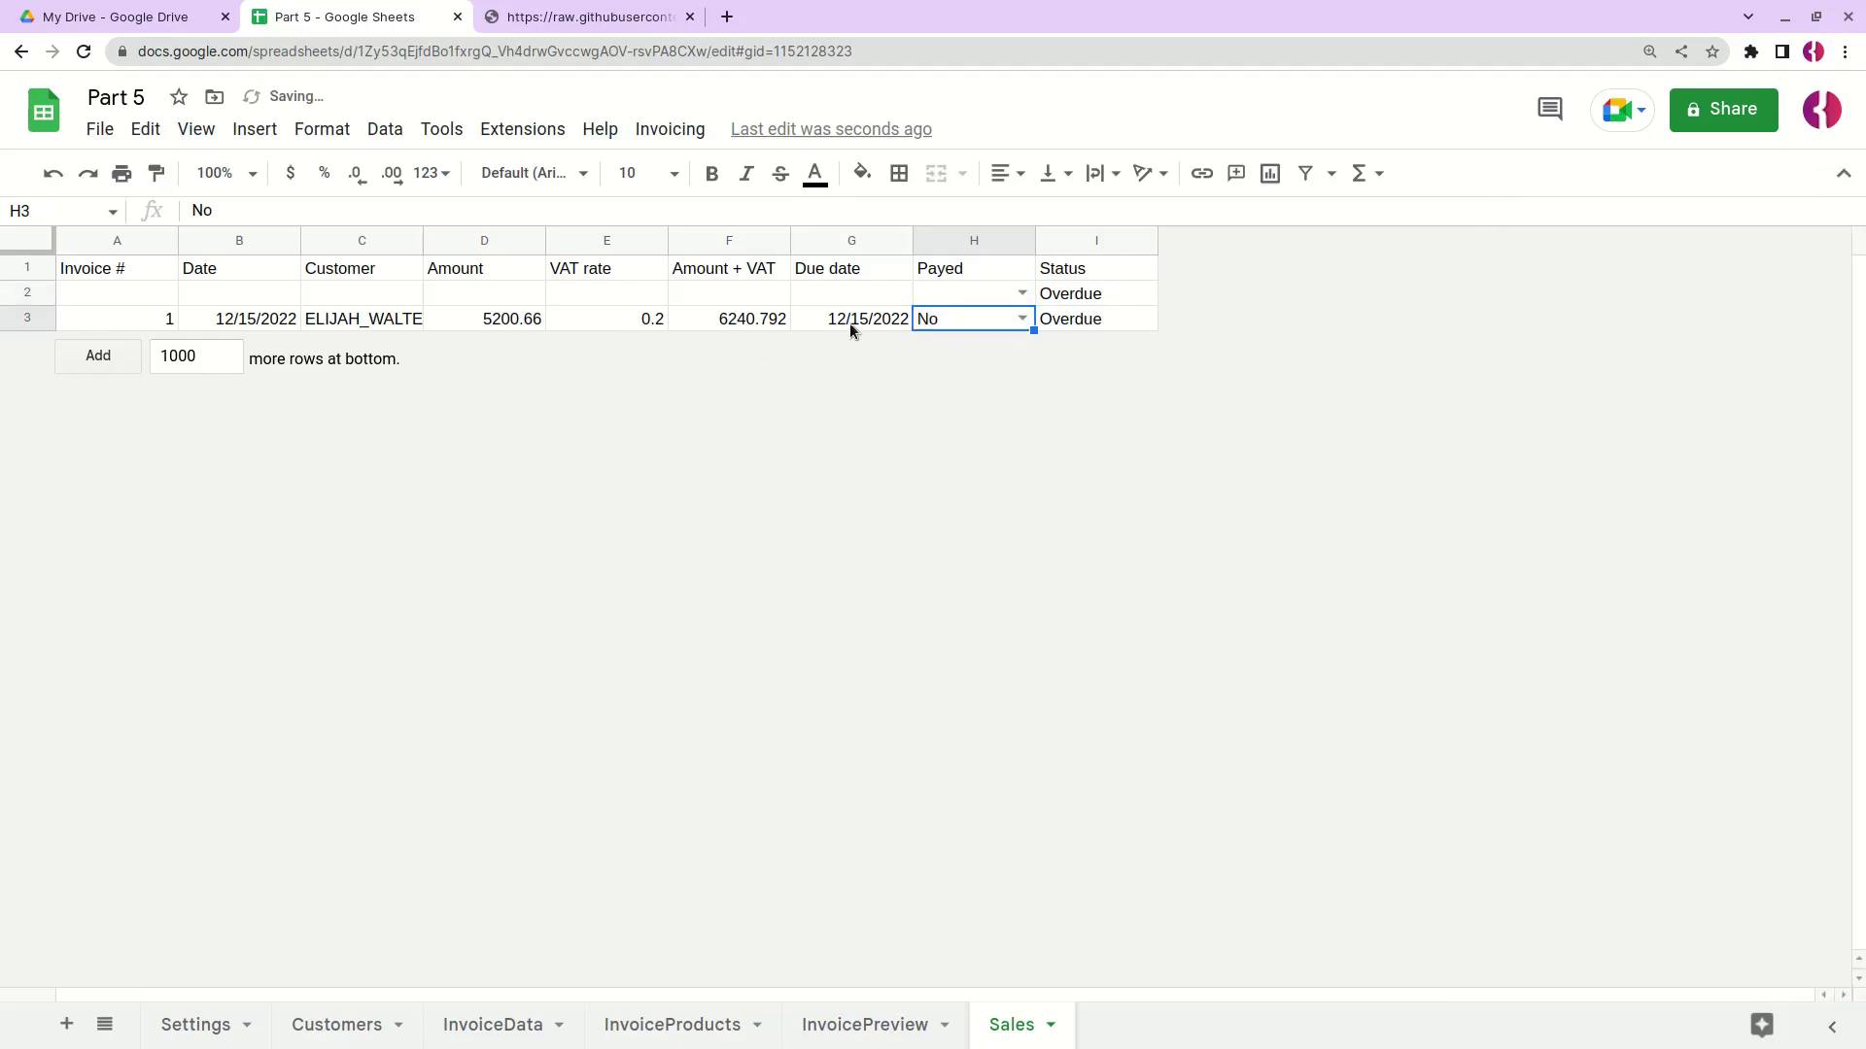
{"action": "left_click", "coordinate": [939, 293]}
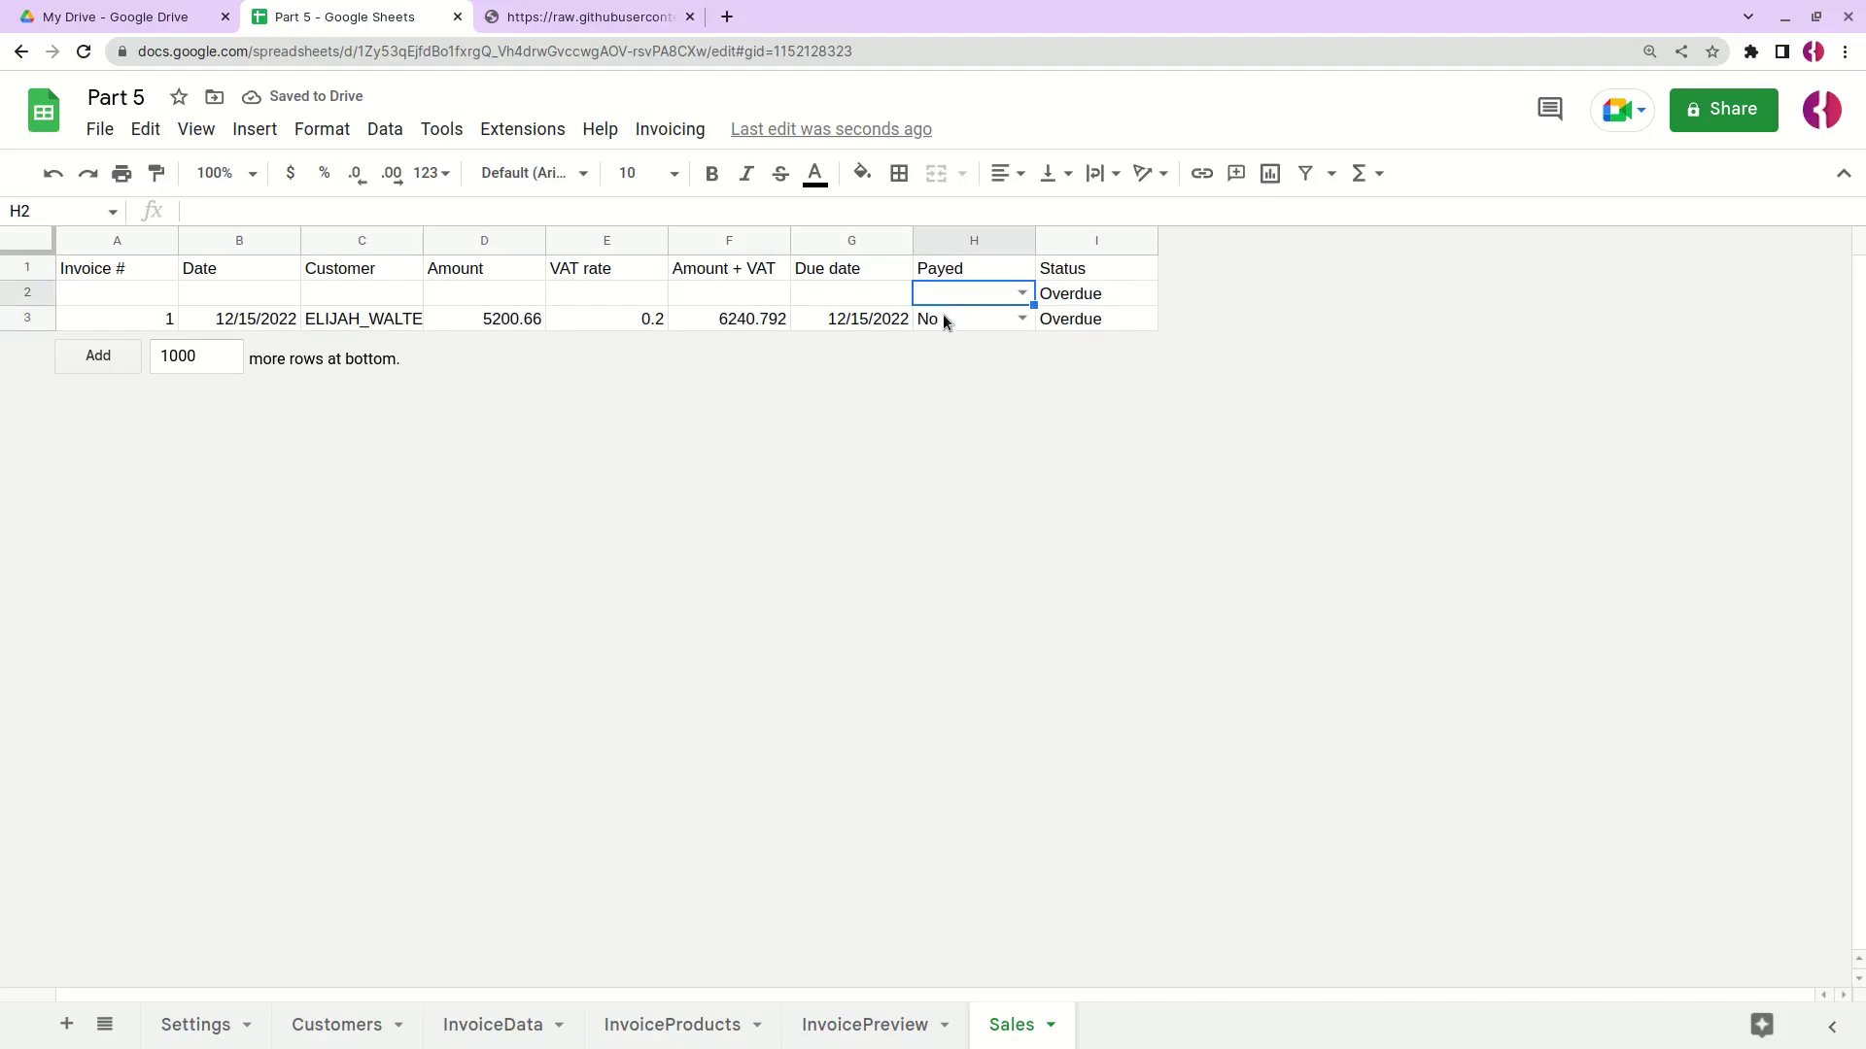
{"action": "left_click", "coordinate": [943, 317]}
{"action": "left_click", "coordinate": [1021, 319]}
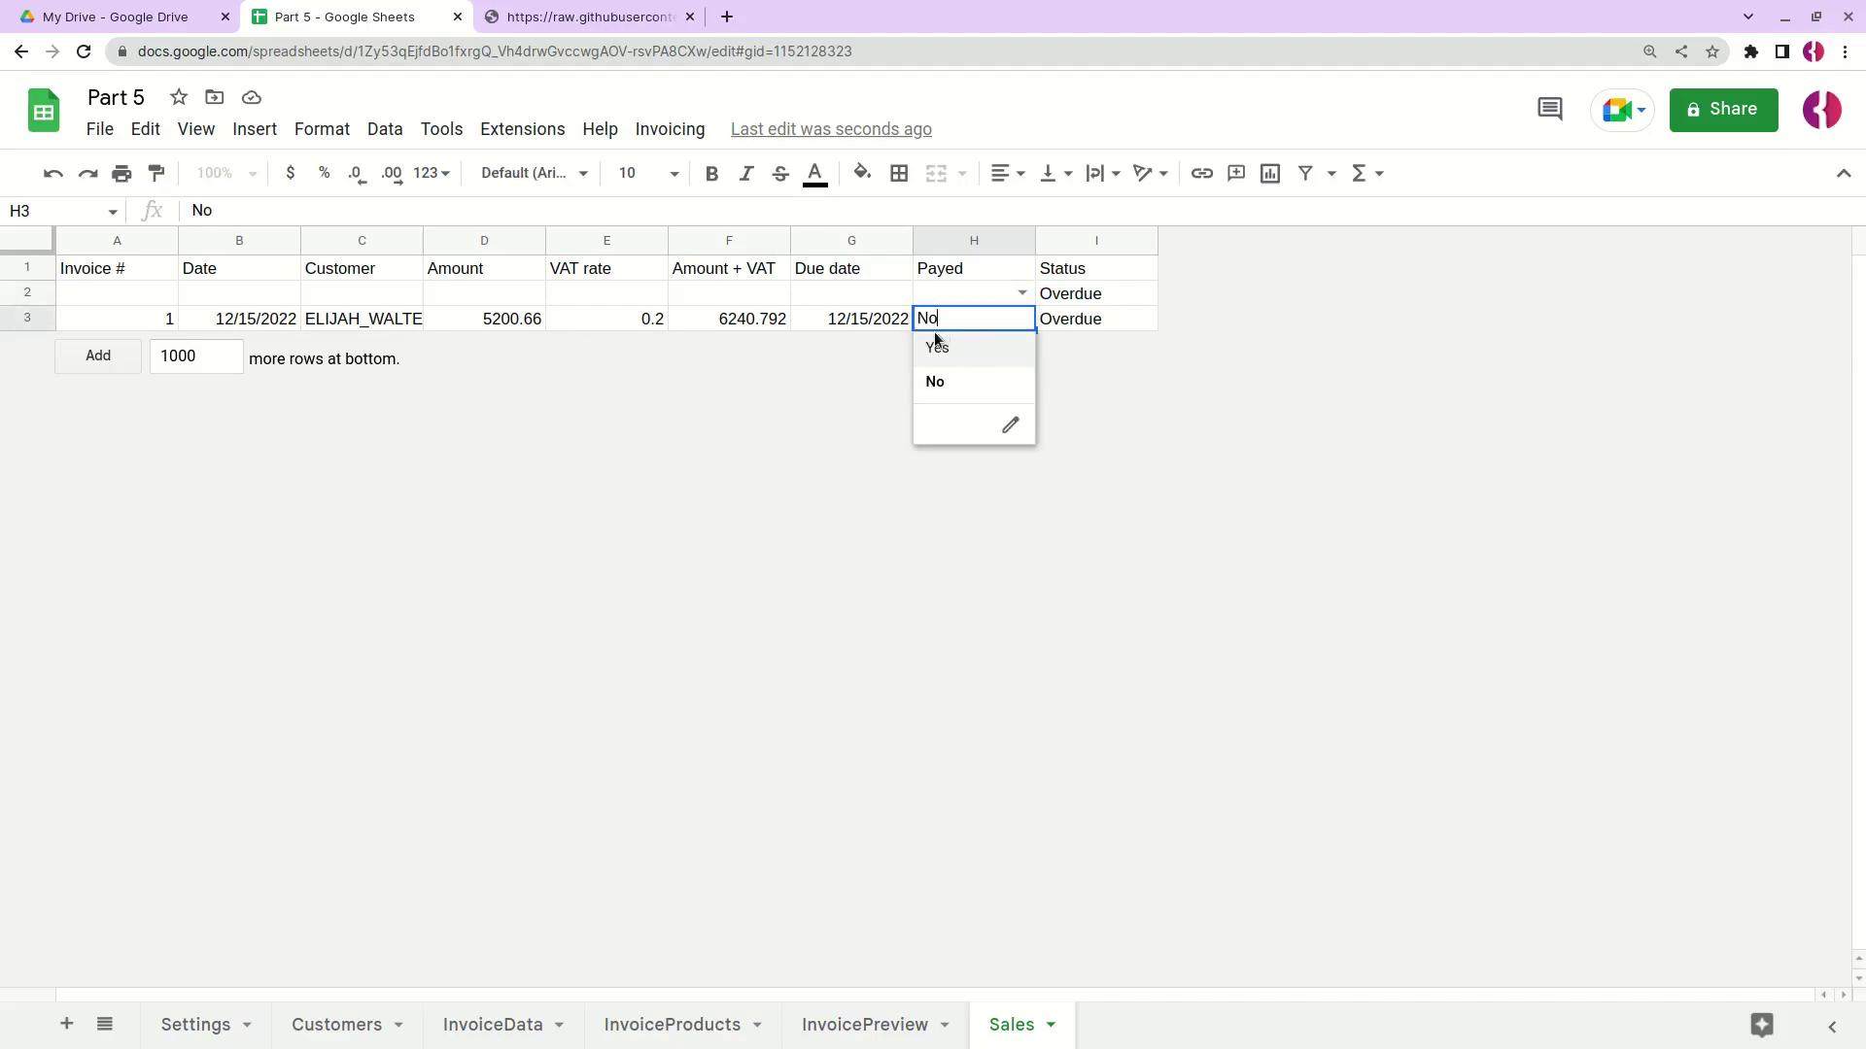
{"action": "left_click", "coordinate": [1058, 313]}
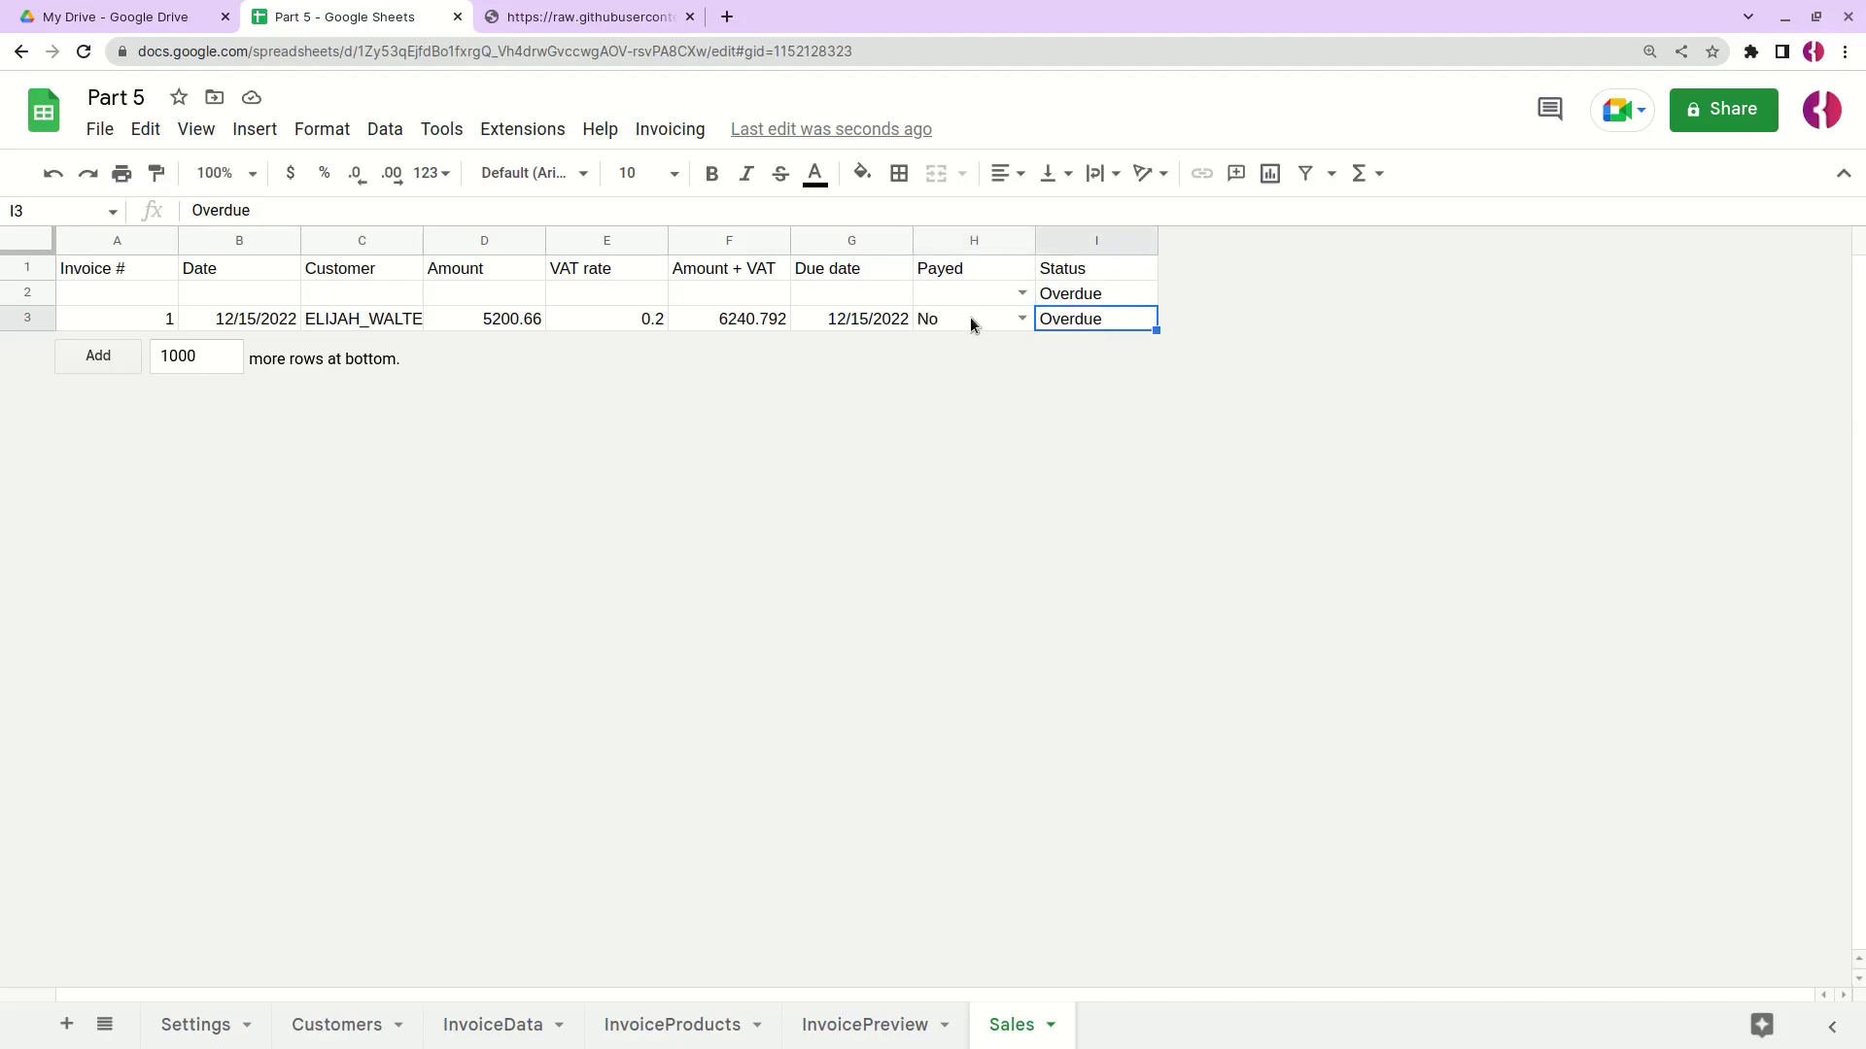
{"action": "left_click", "coordinate": [1023, 320]}
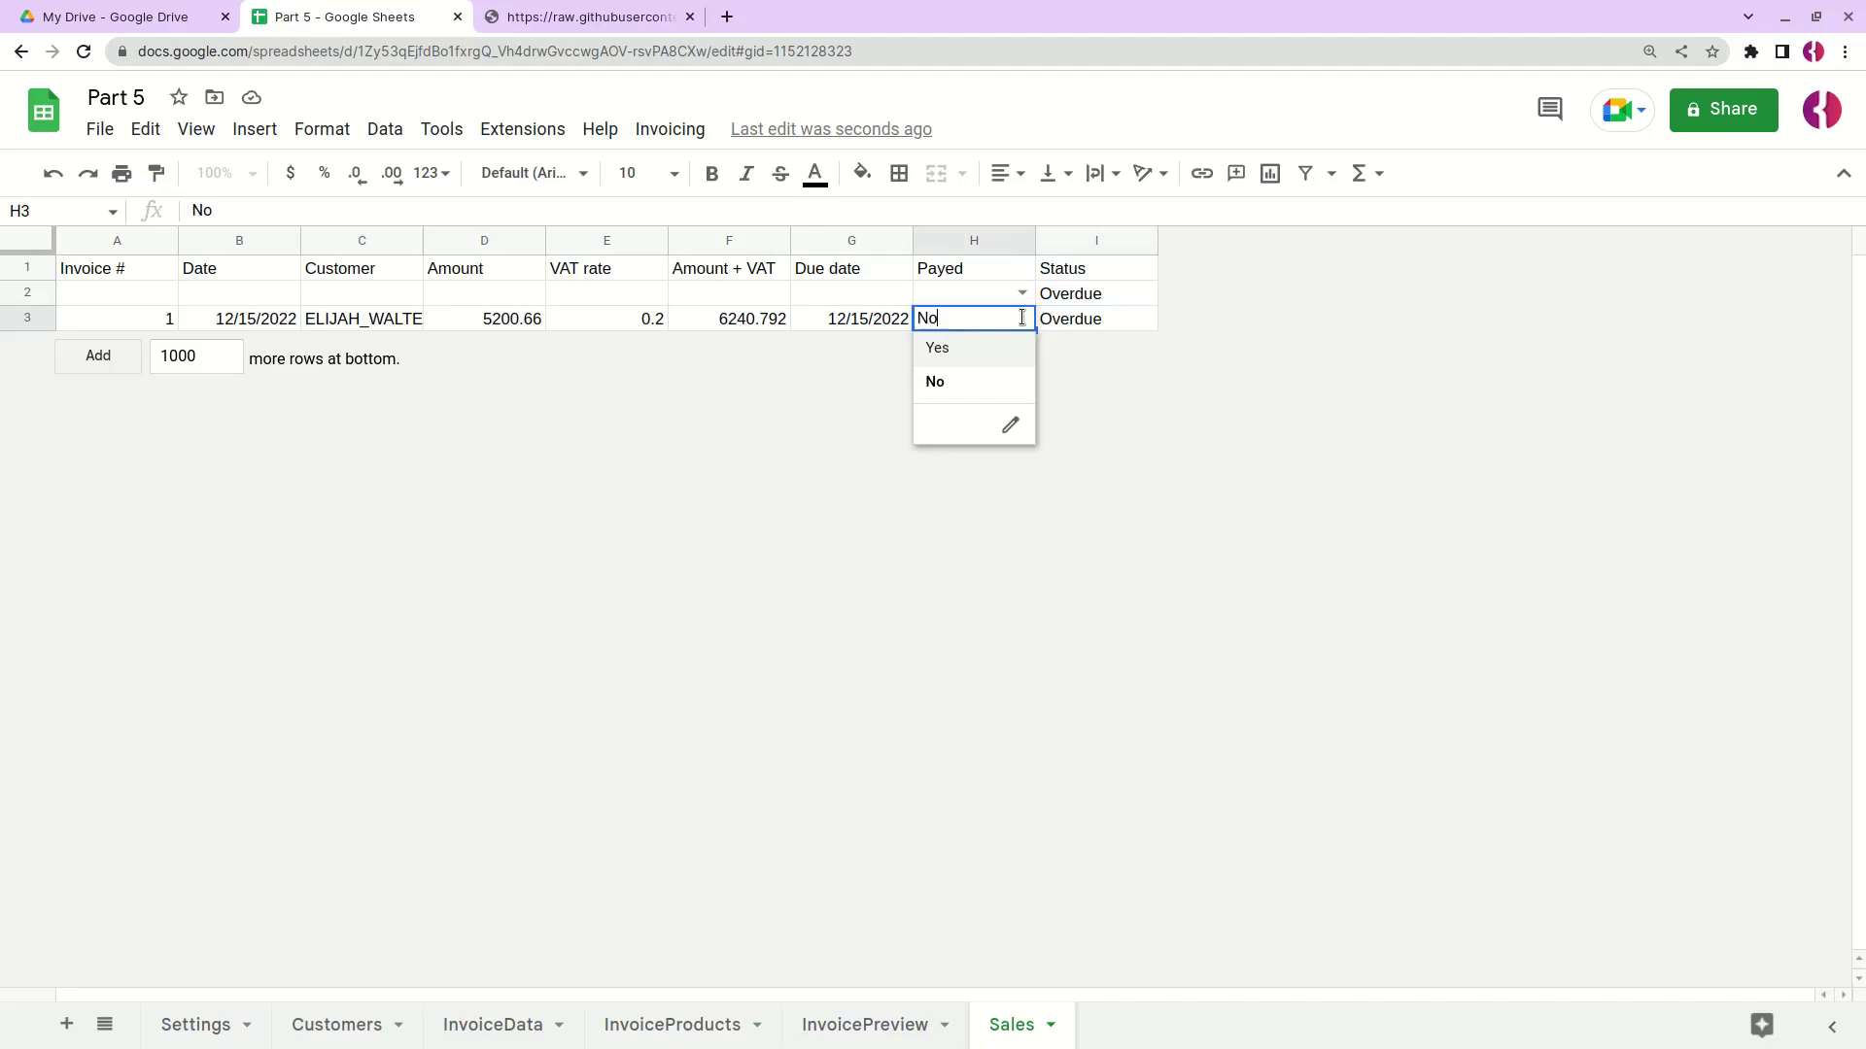
{"action": "left_click", "coordinate": [940, 356]}
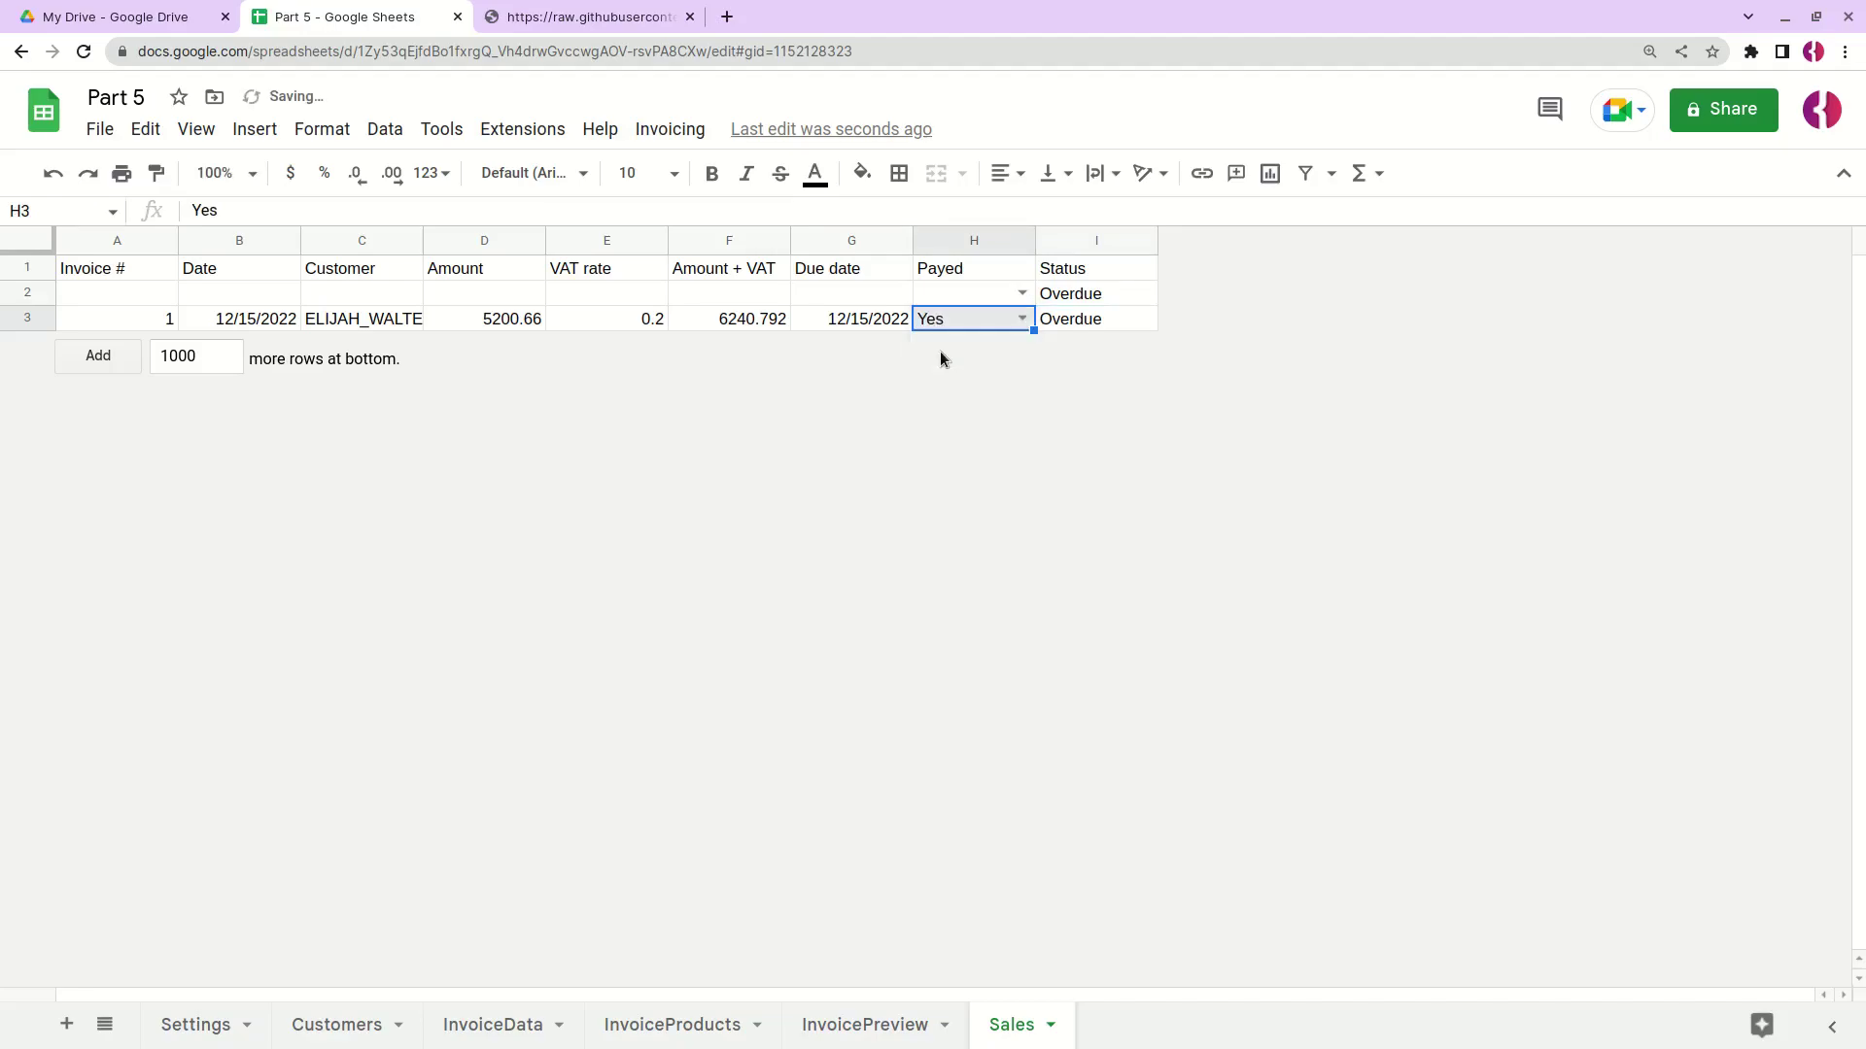
{"action": "left_click", "coordinate": [1065, 318]}
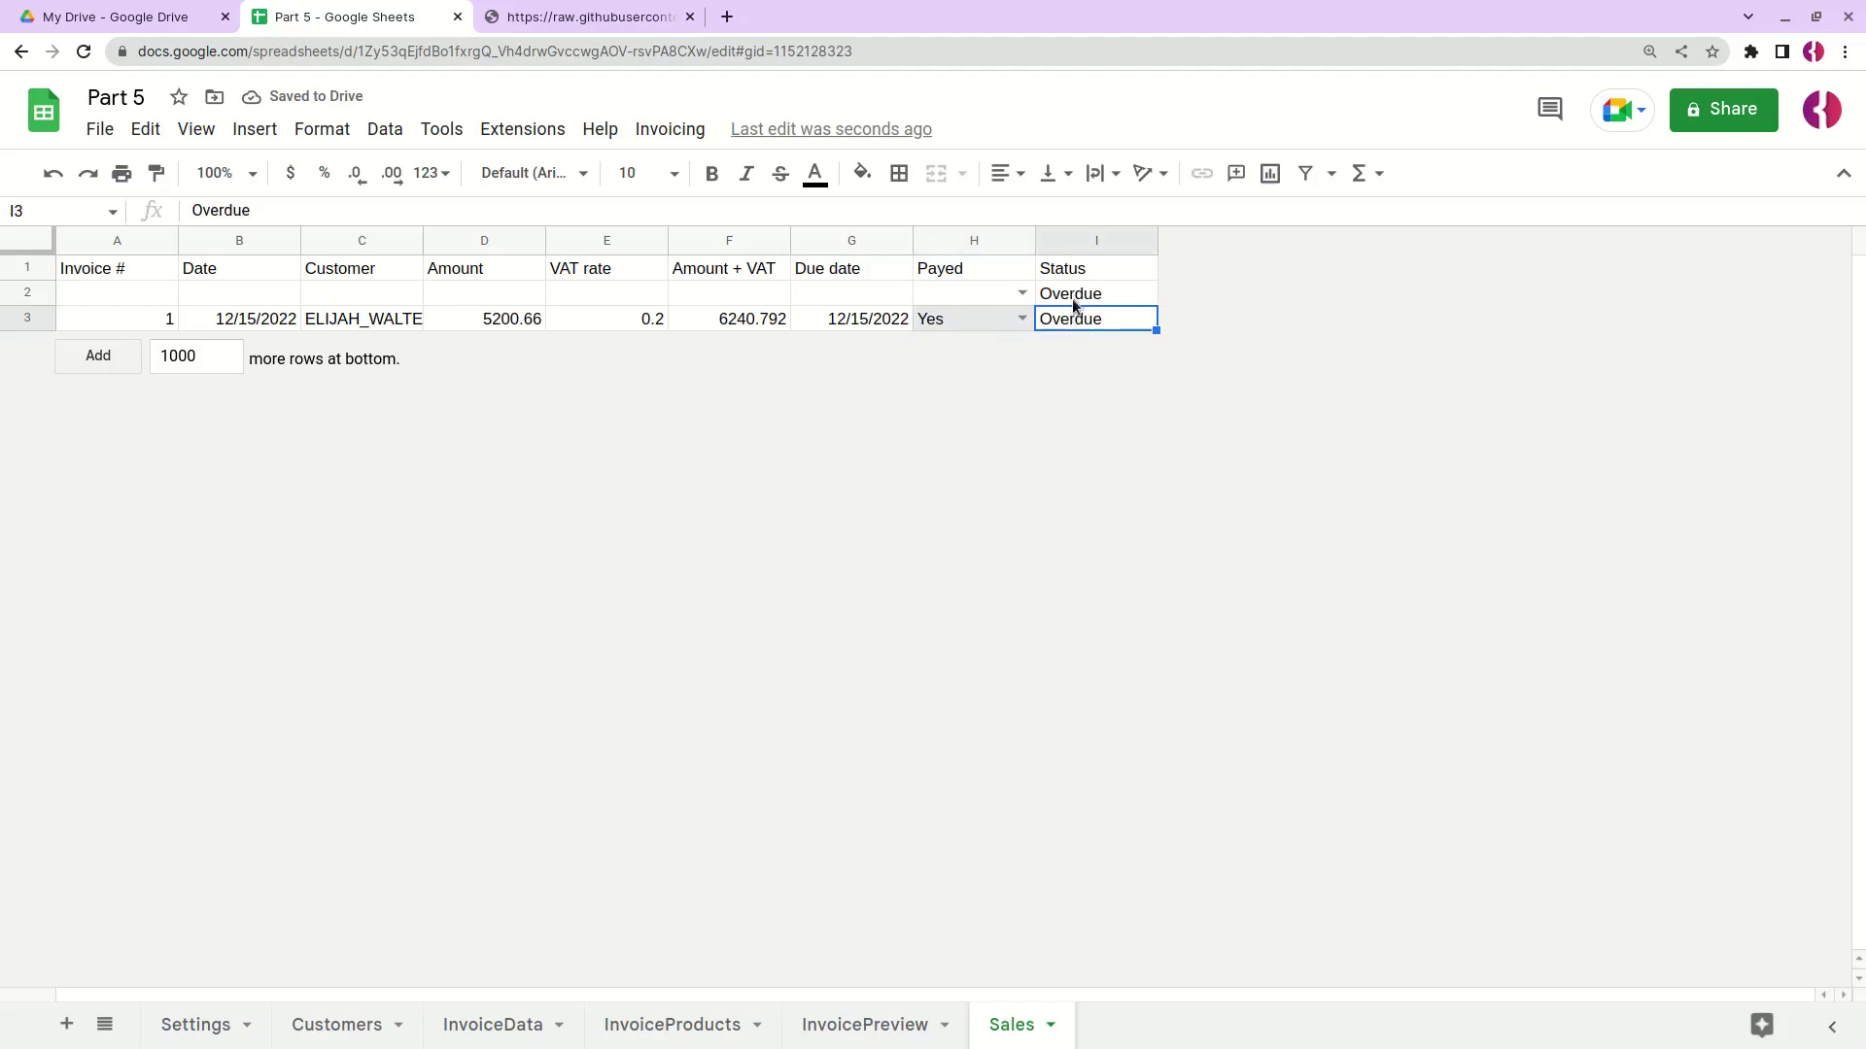
Step: Wrap I2's Status formula in an IF(G2:G <> "", …) check for existing due dates
{"action": "key", "text": "Up"}
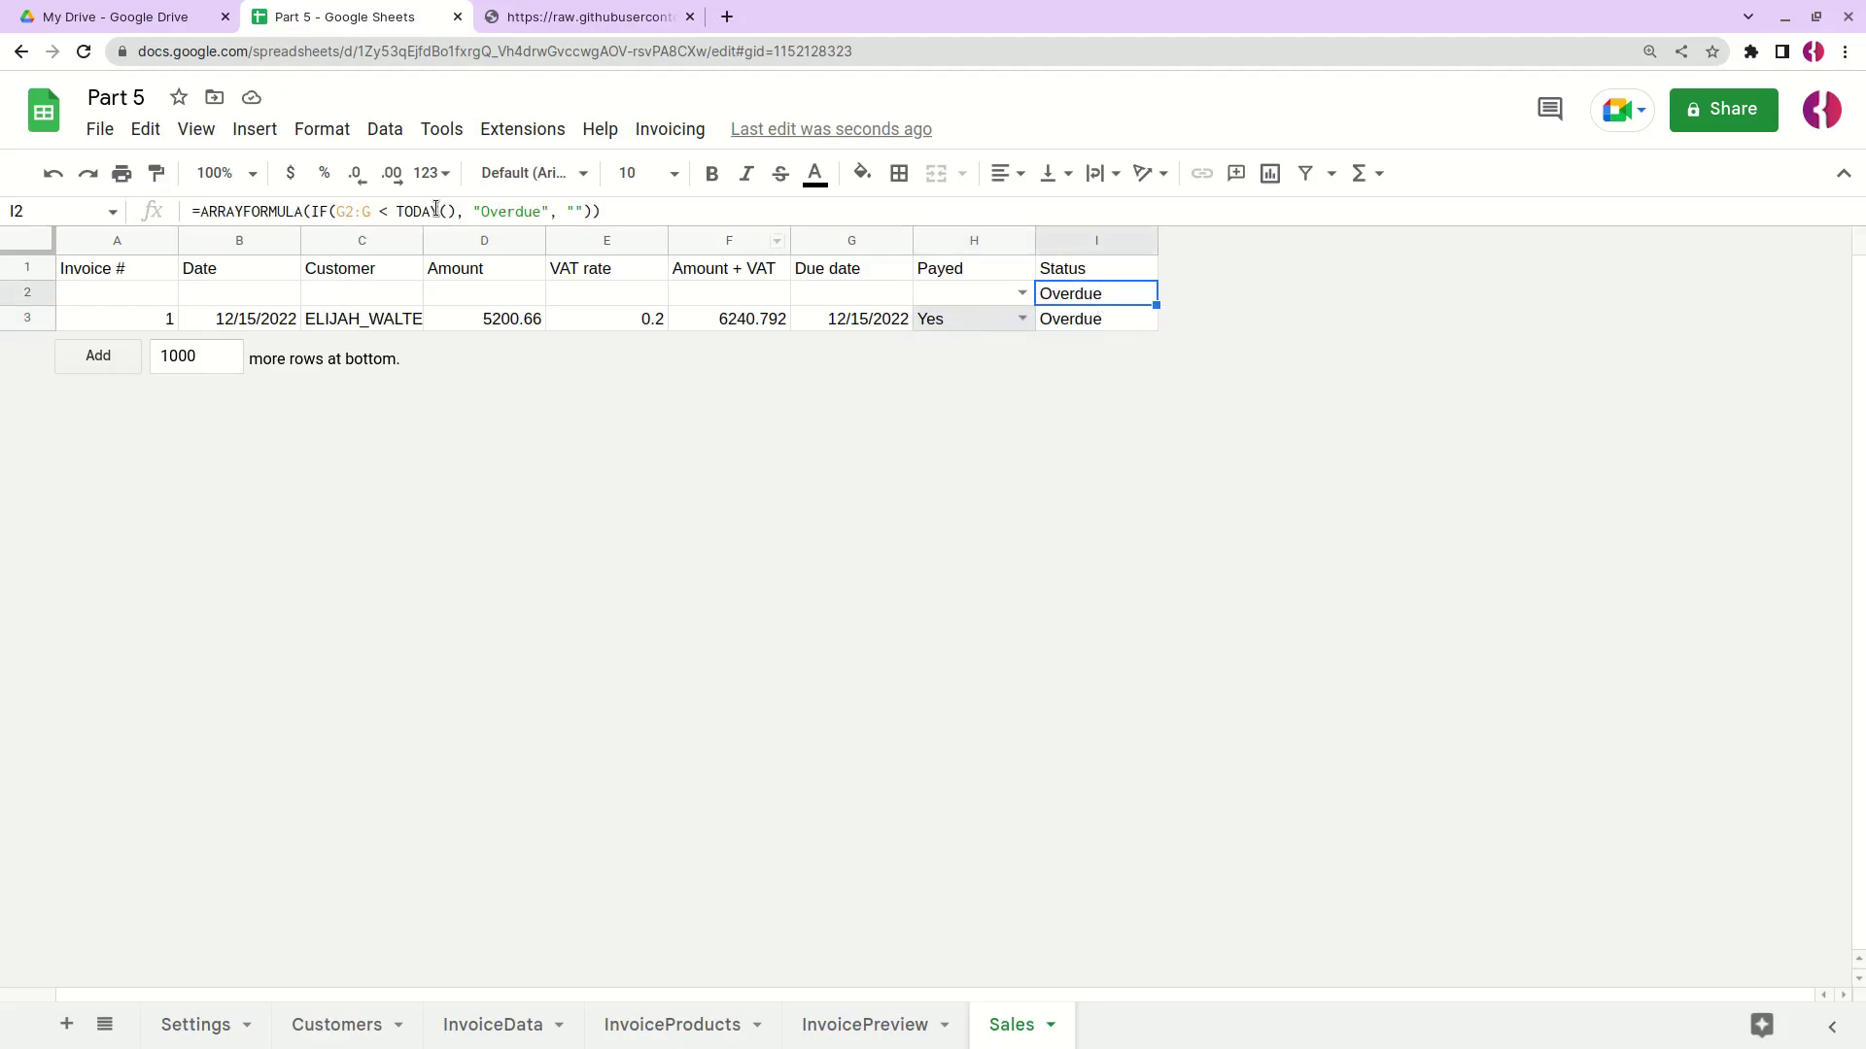
{"action": "left_click", "coordinate": [313, 211]}
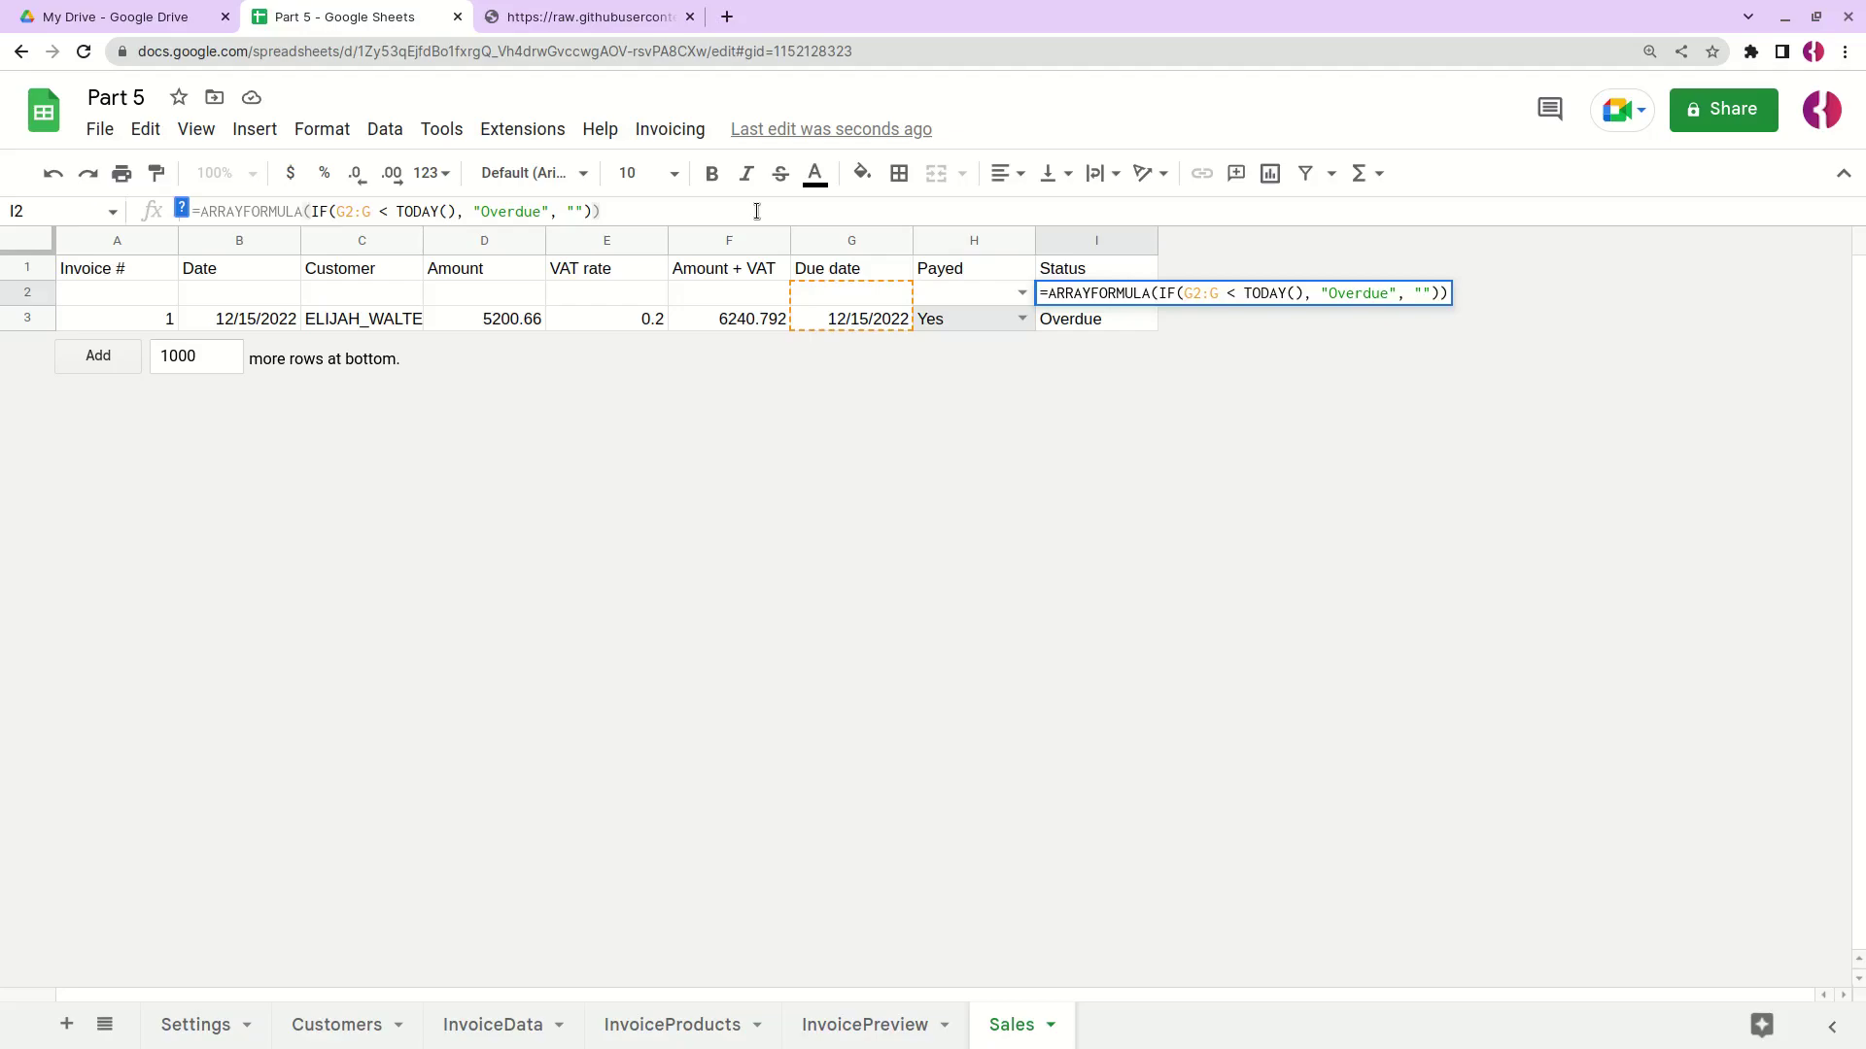
{"action": "type", "text": "IF"}
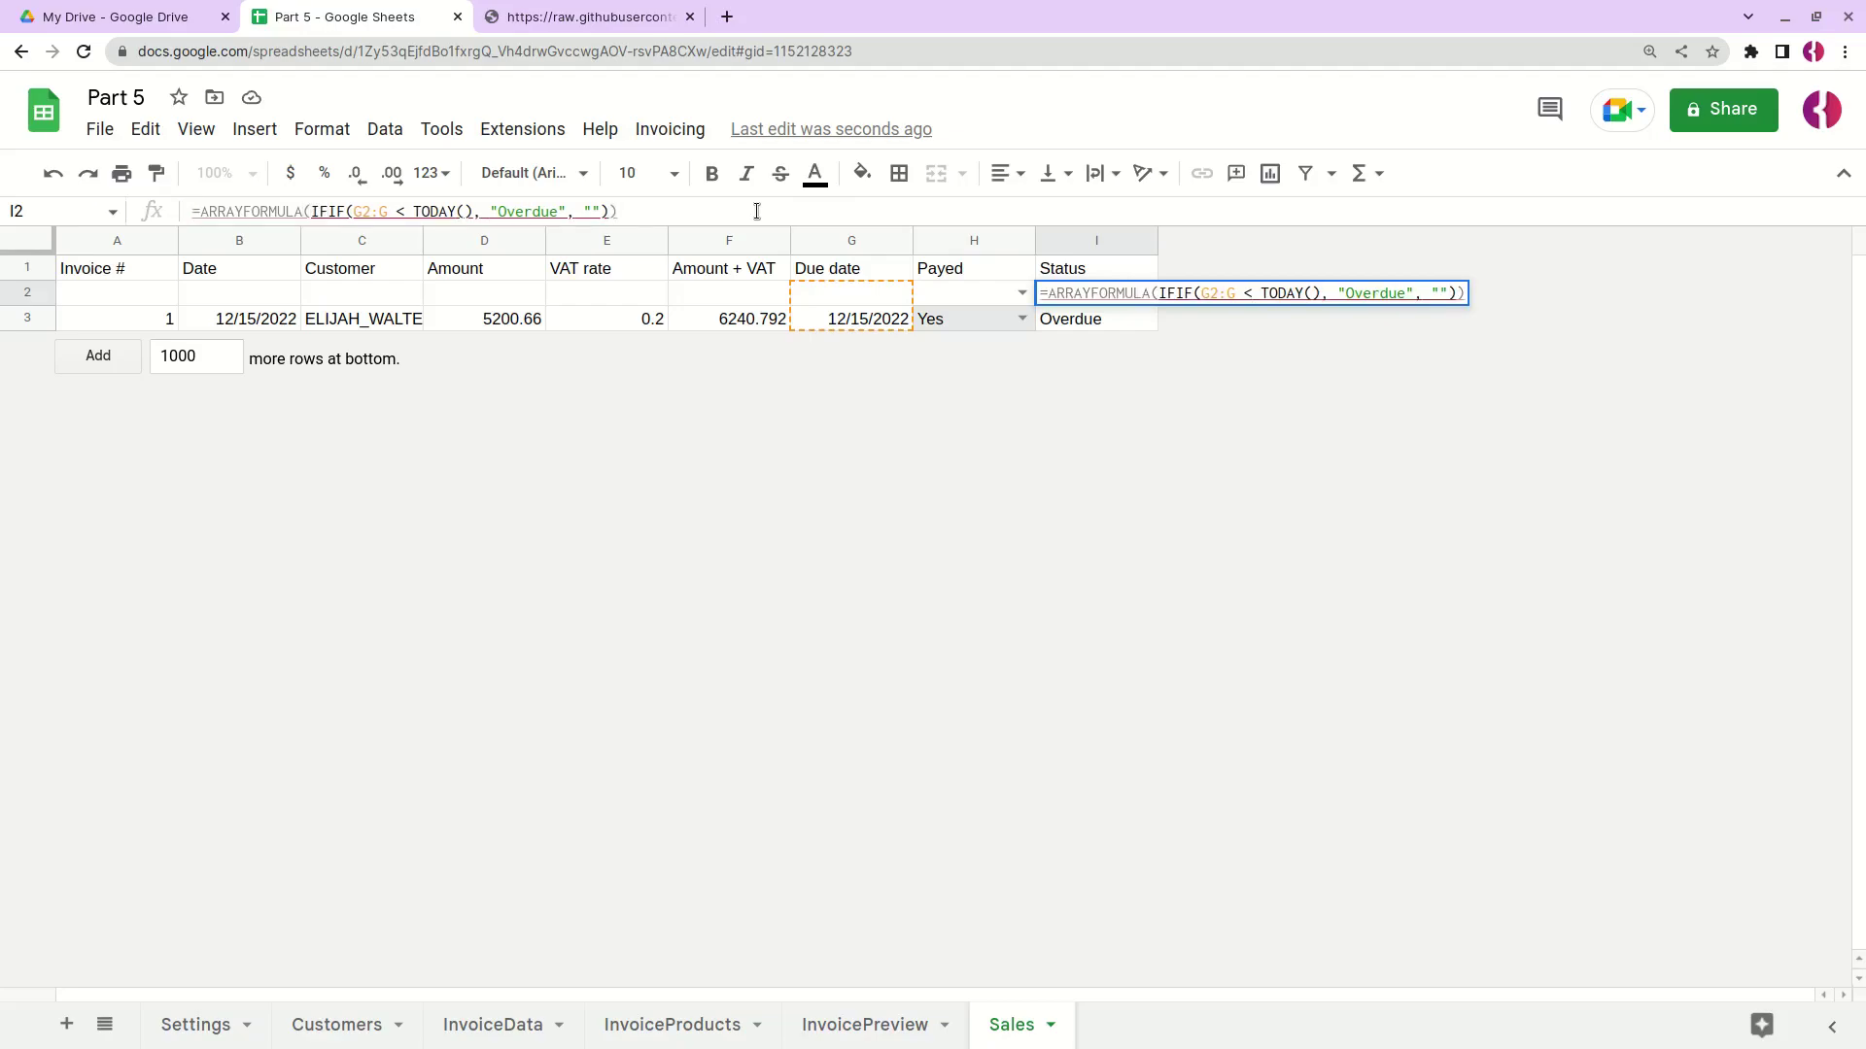
{"action": "type", "text": "(G2:G,"}
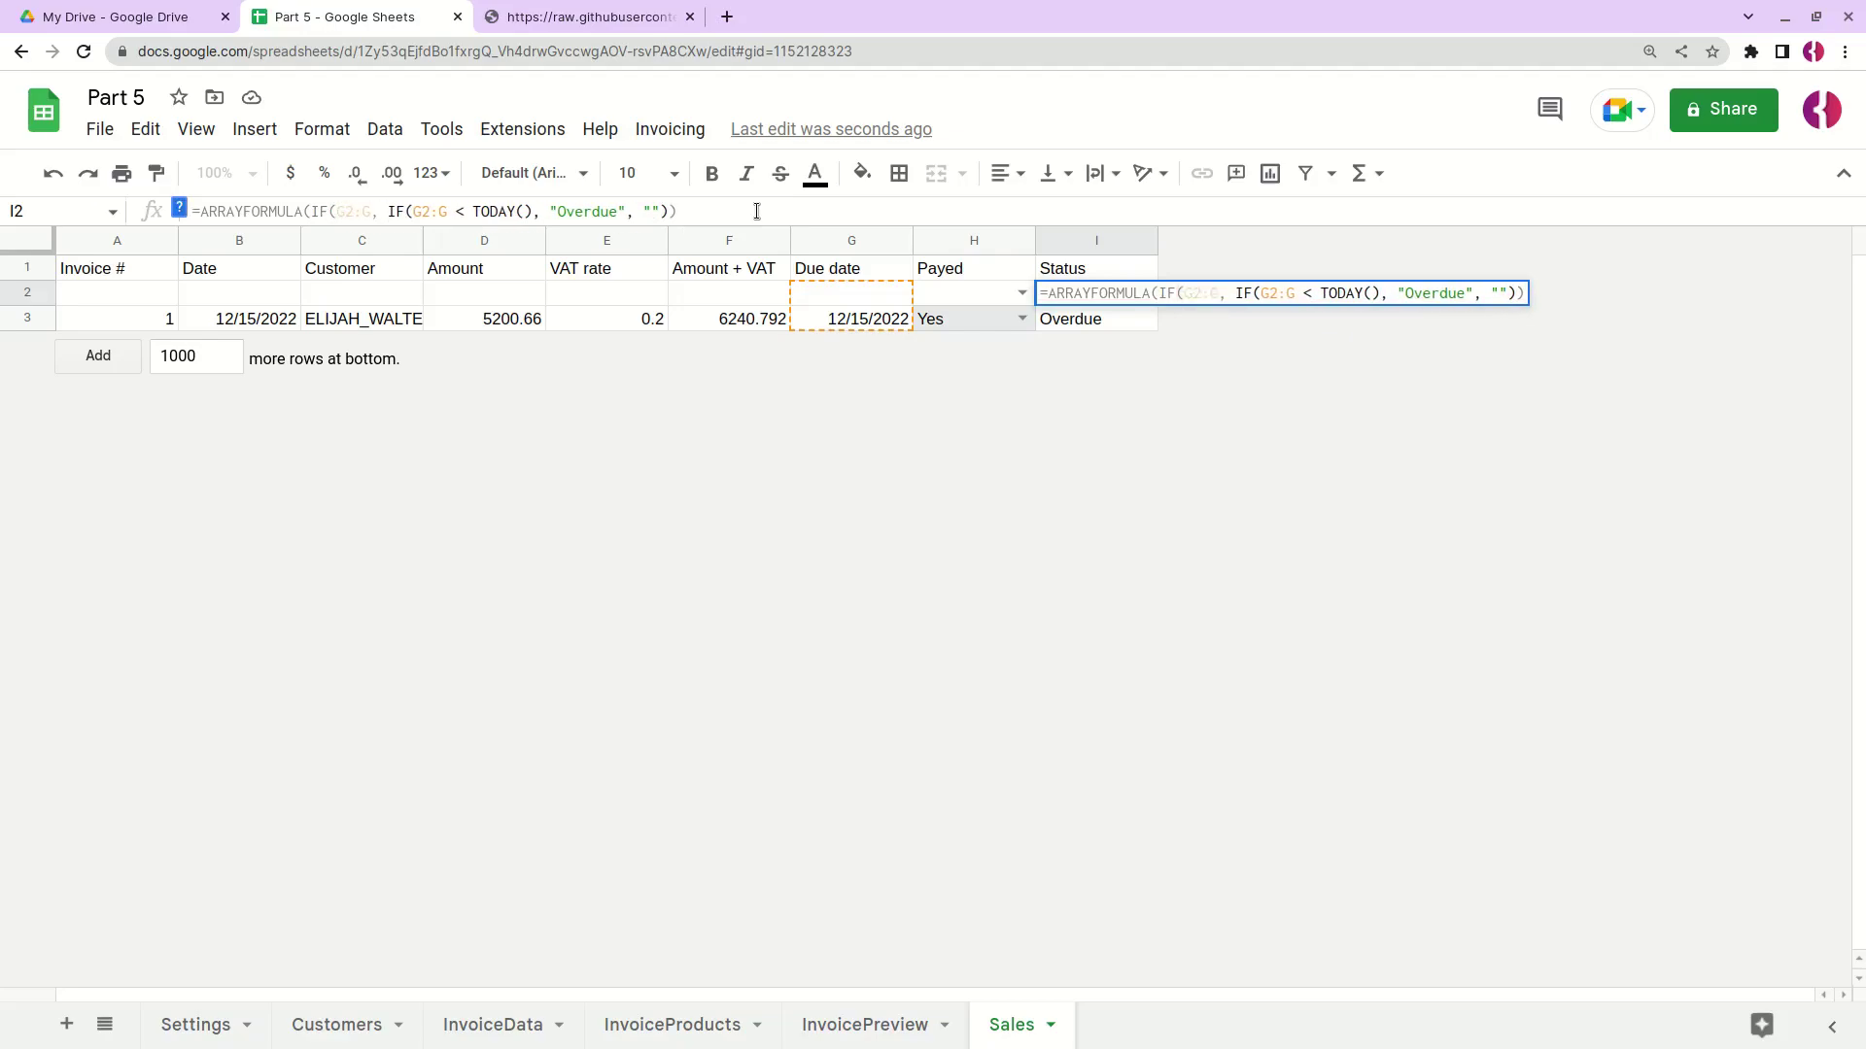
{"action": "key", "text": "BackSpace"}
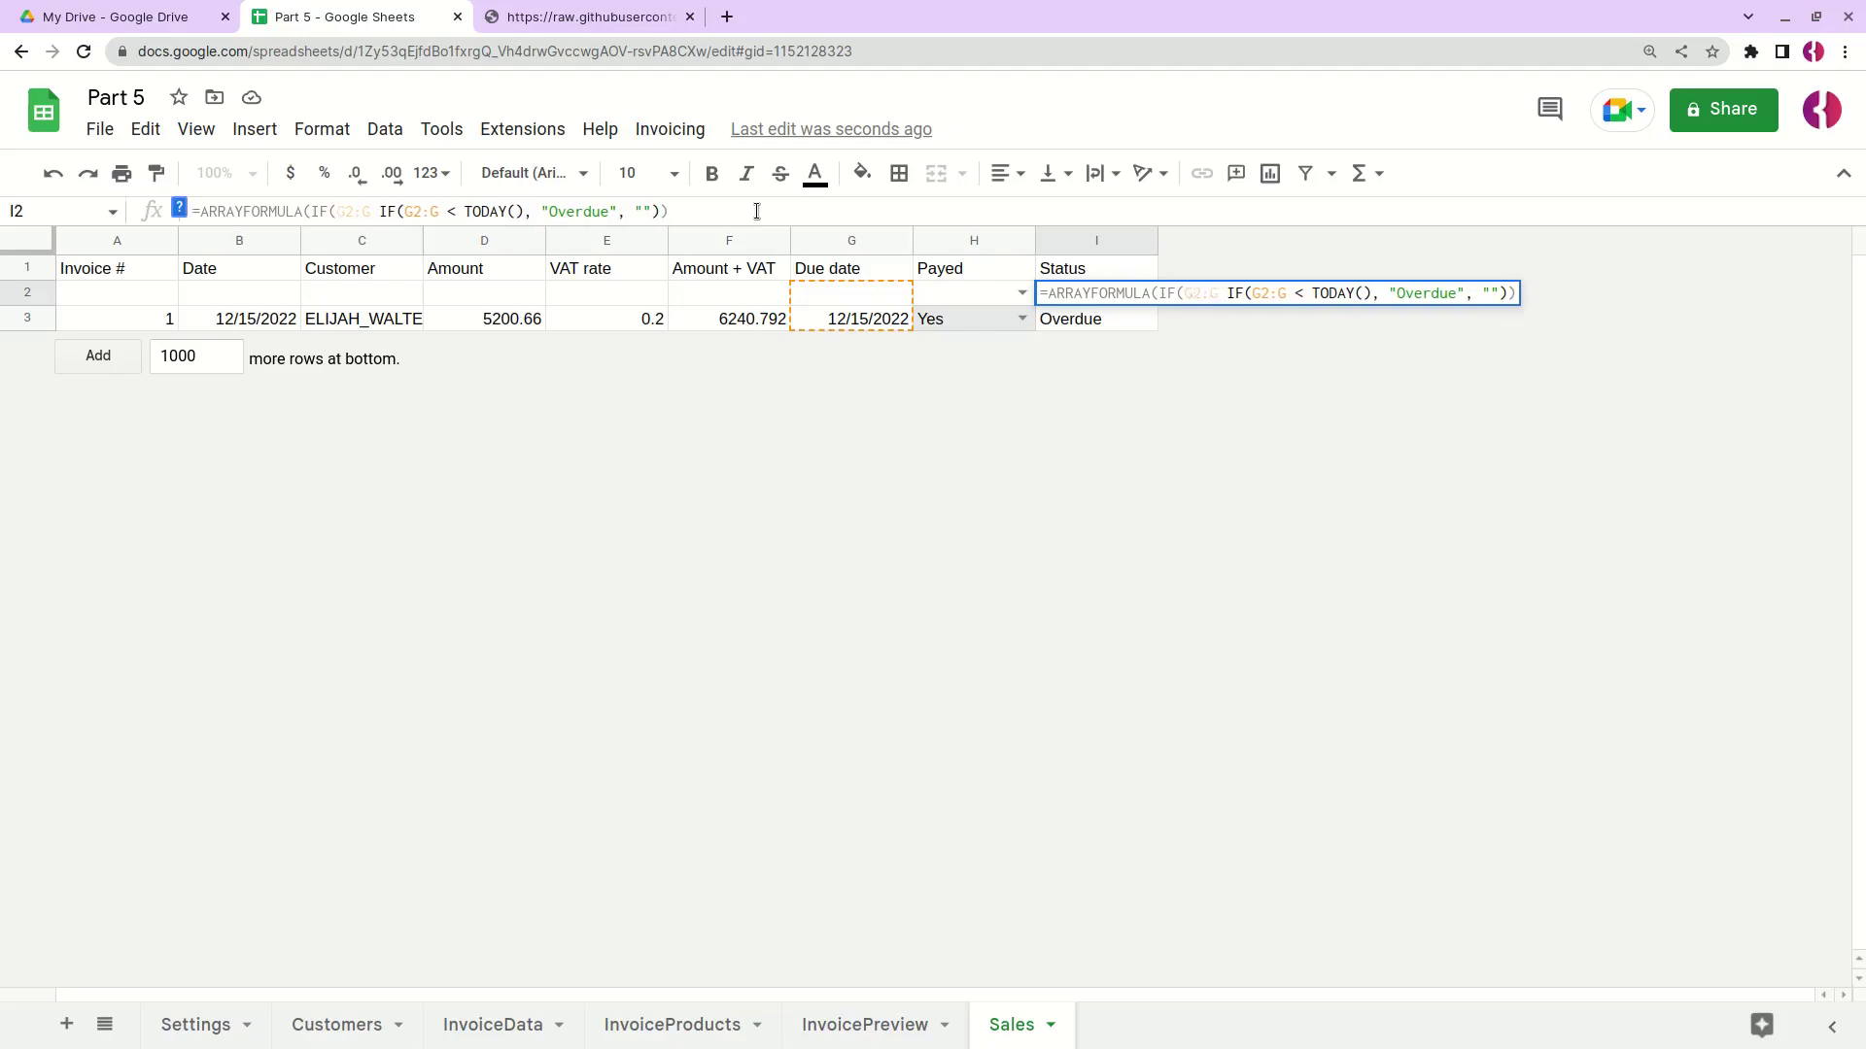
{"action": "type", "text": "<> \"\""}
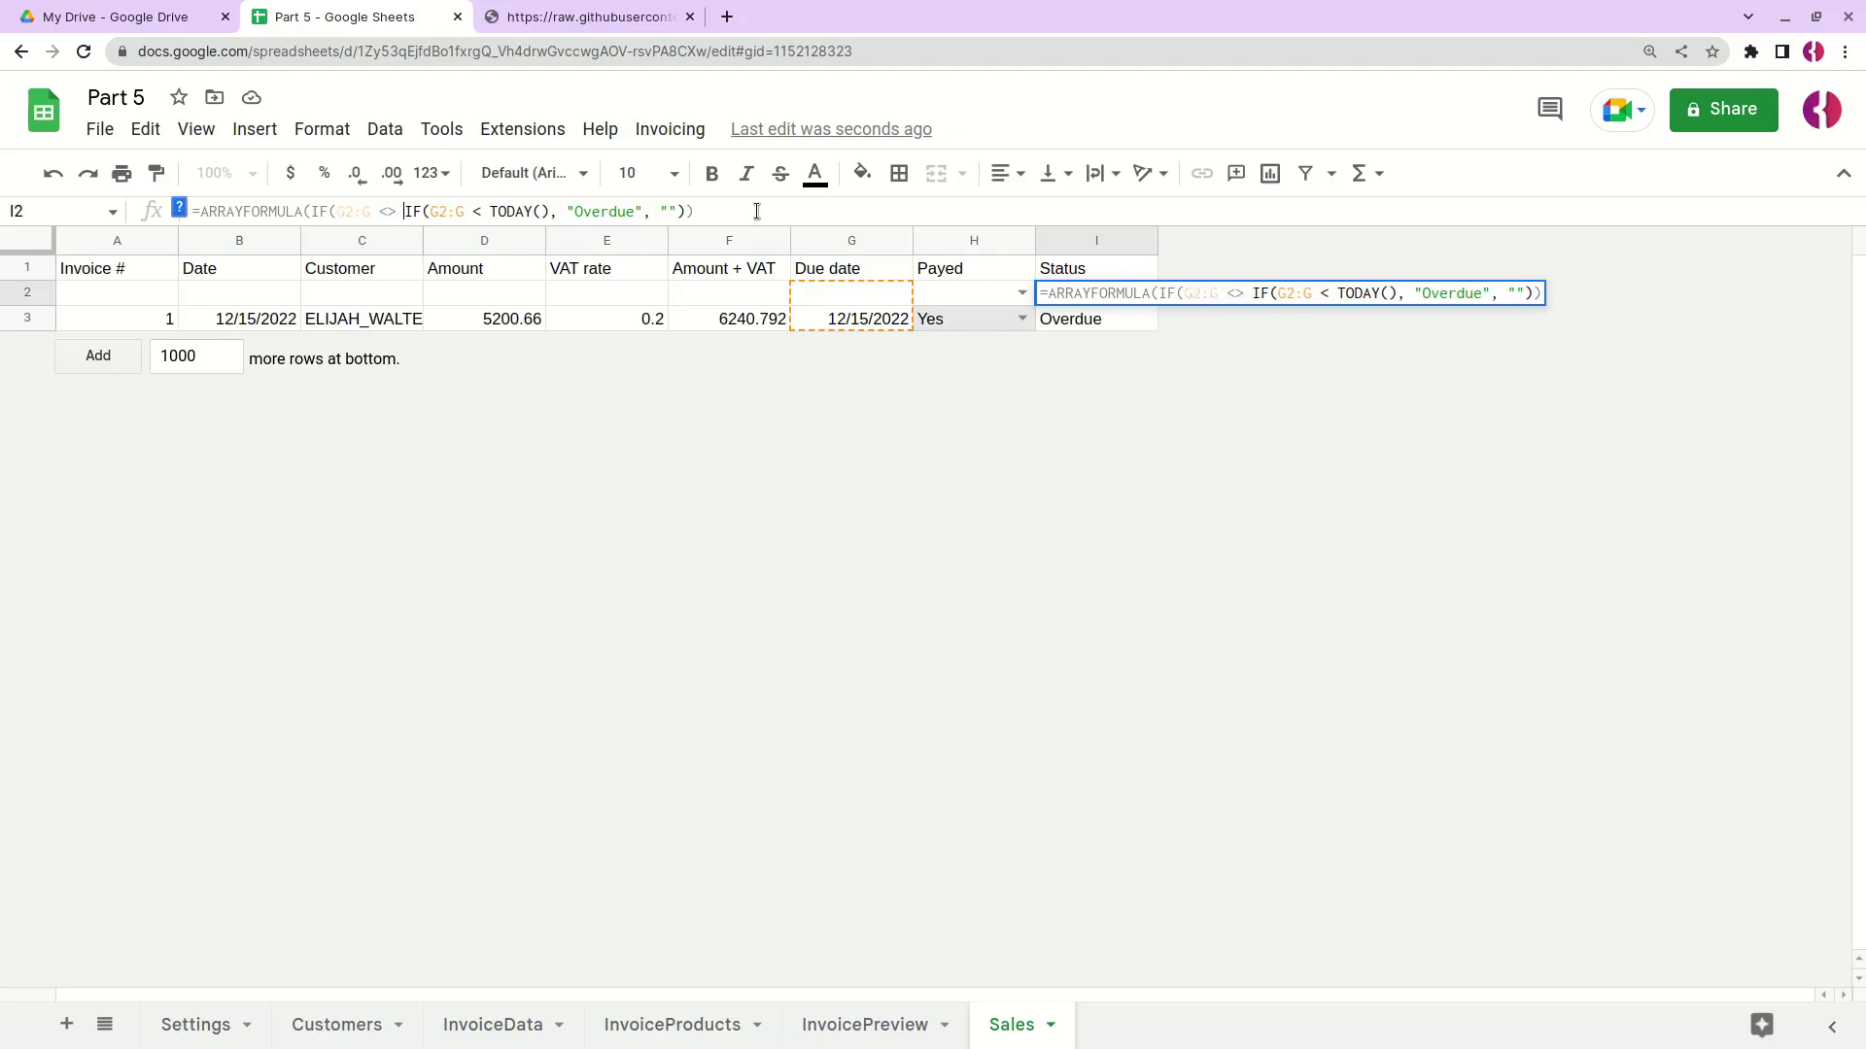
{"action": "type", "text": ","}
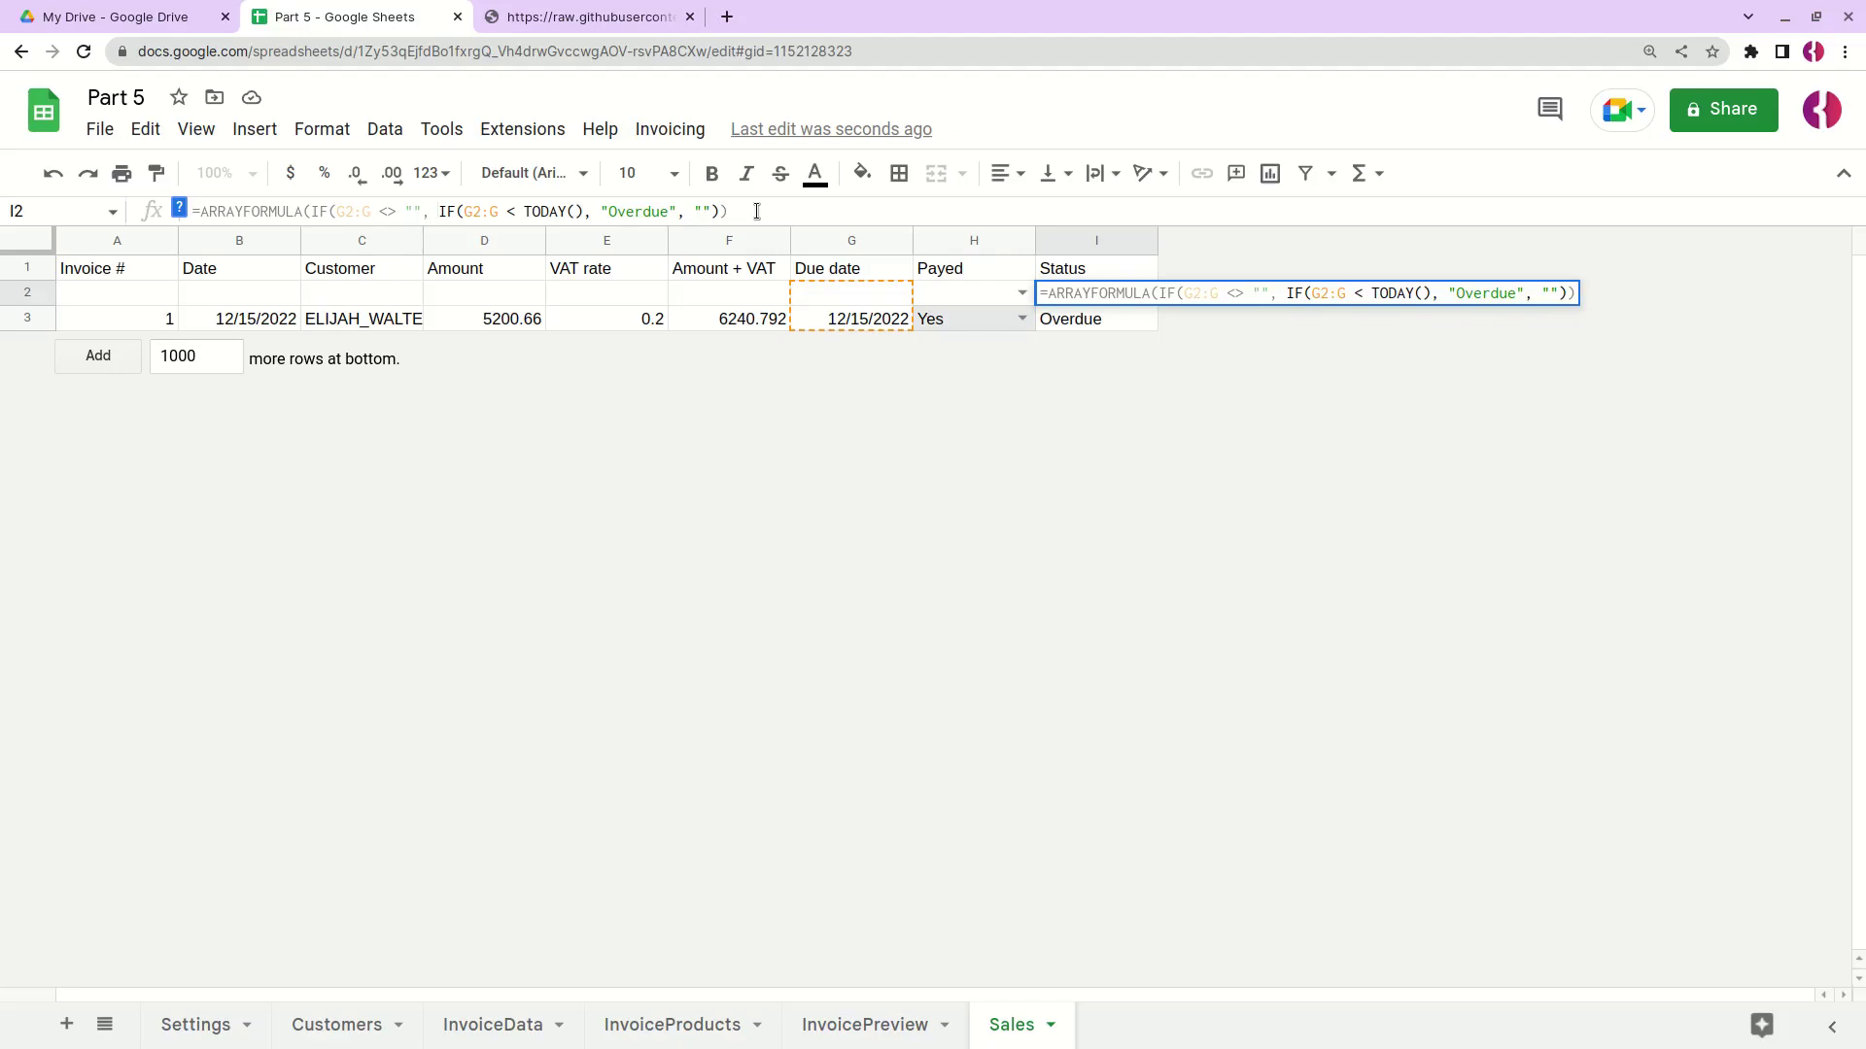
{"action": "left_click", "coordinate": [757, 211]}
{"action": "type", "text": ")"}
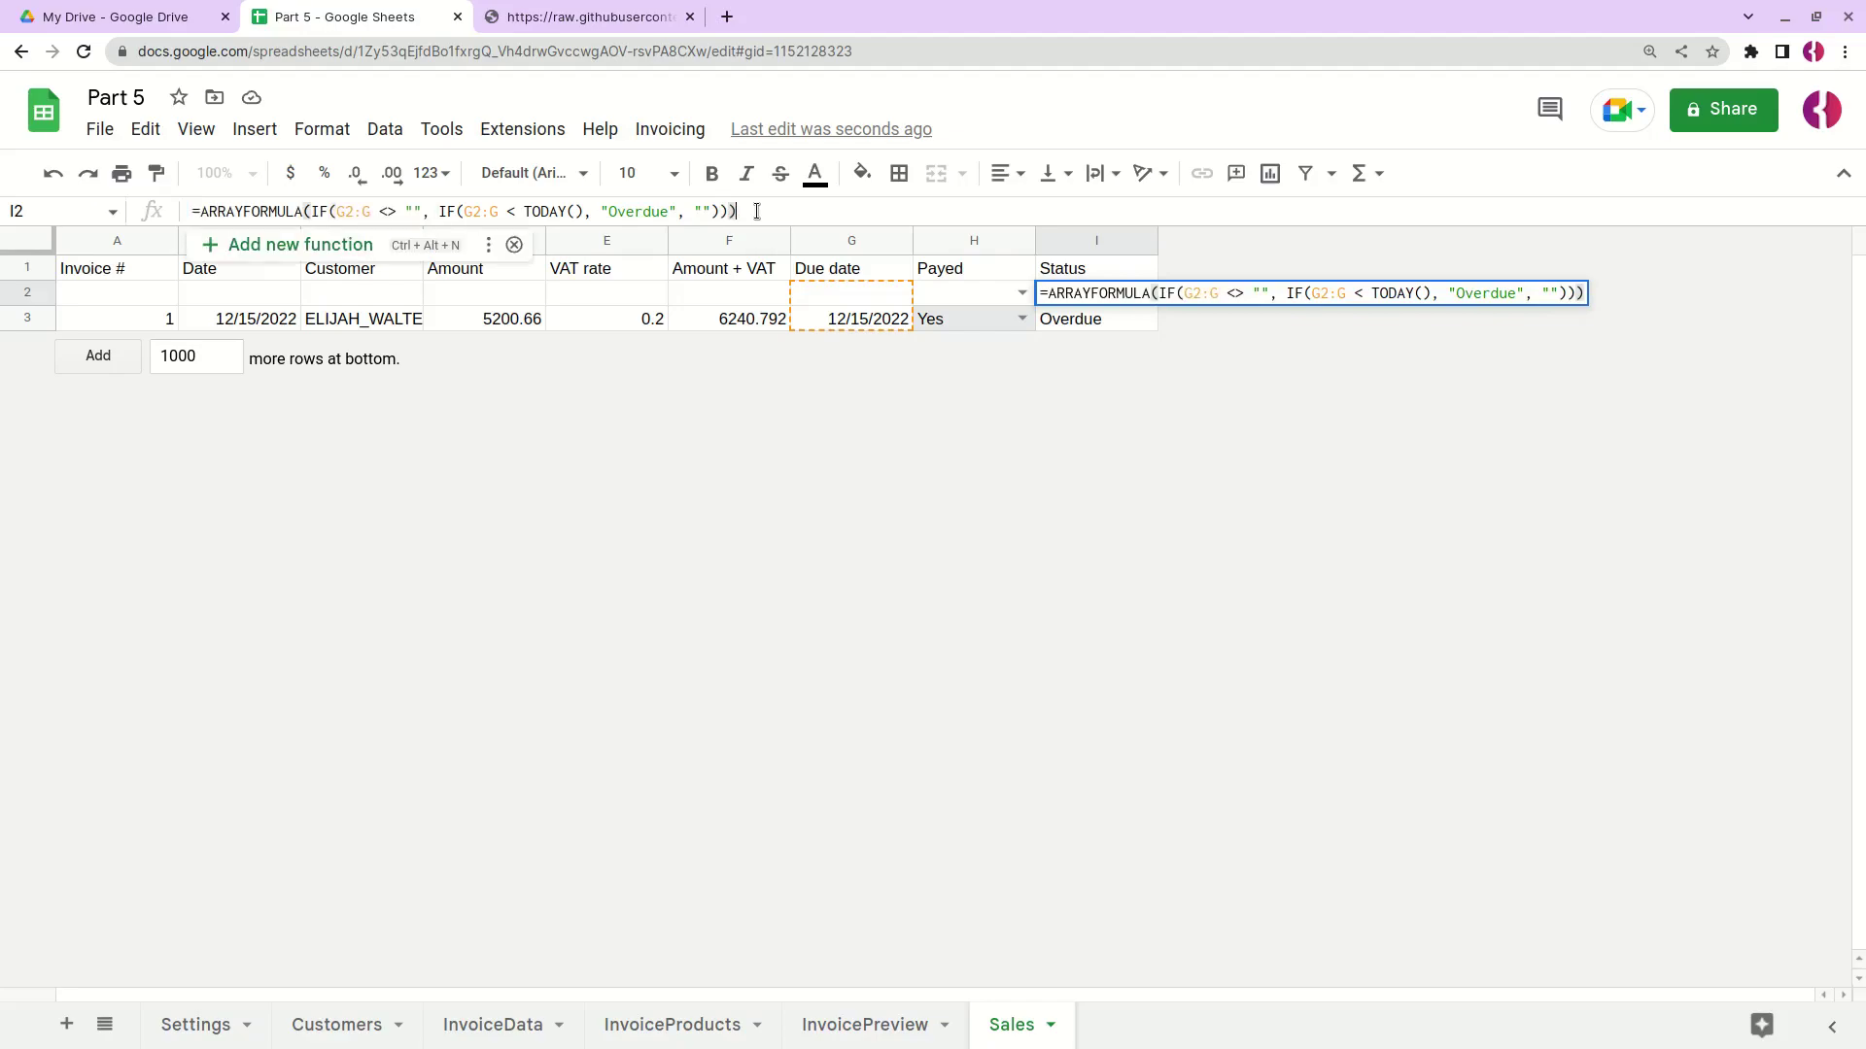
{"action": "key", "text": "Return"}
{"action": "left_click", "coordinate": [1061, 293]}
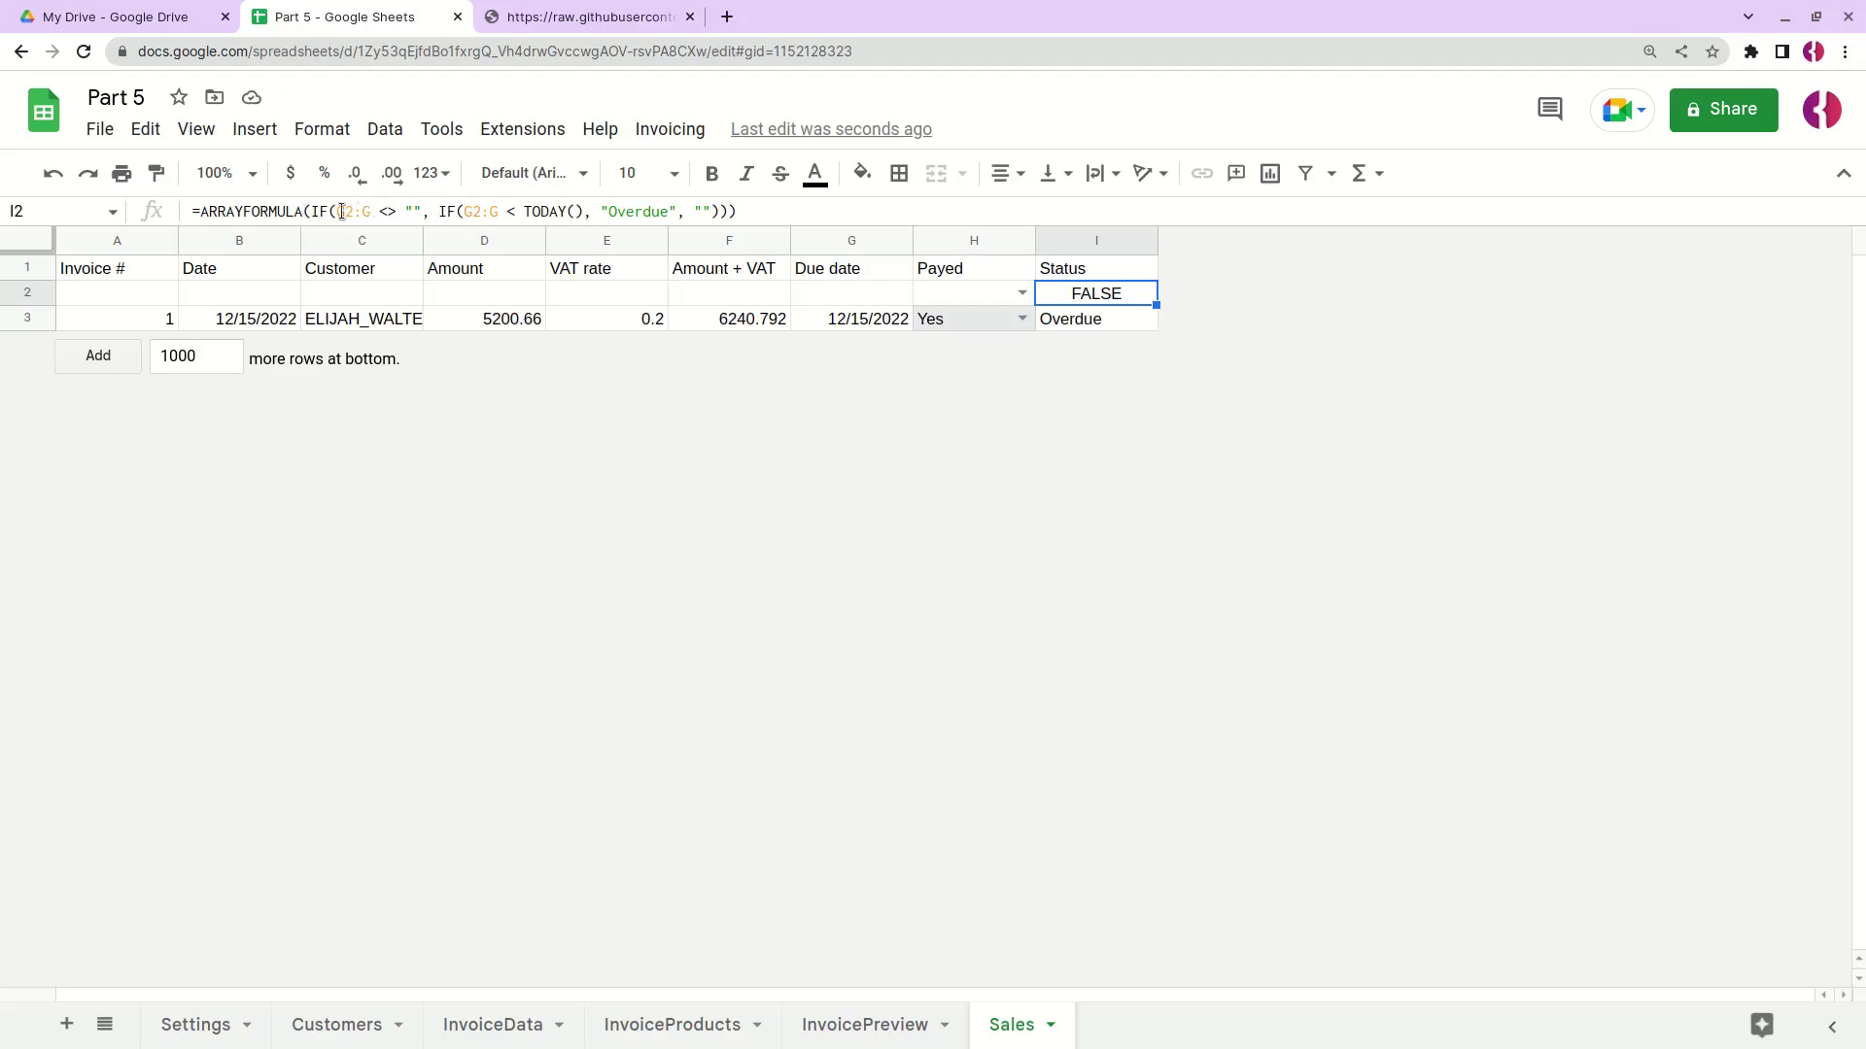
Step: Add the empty "" fallback to the due-date check in I2's formula
{"action": "left_click", "coordinate": [719, 211]}
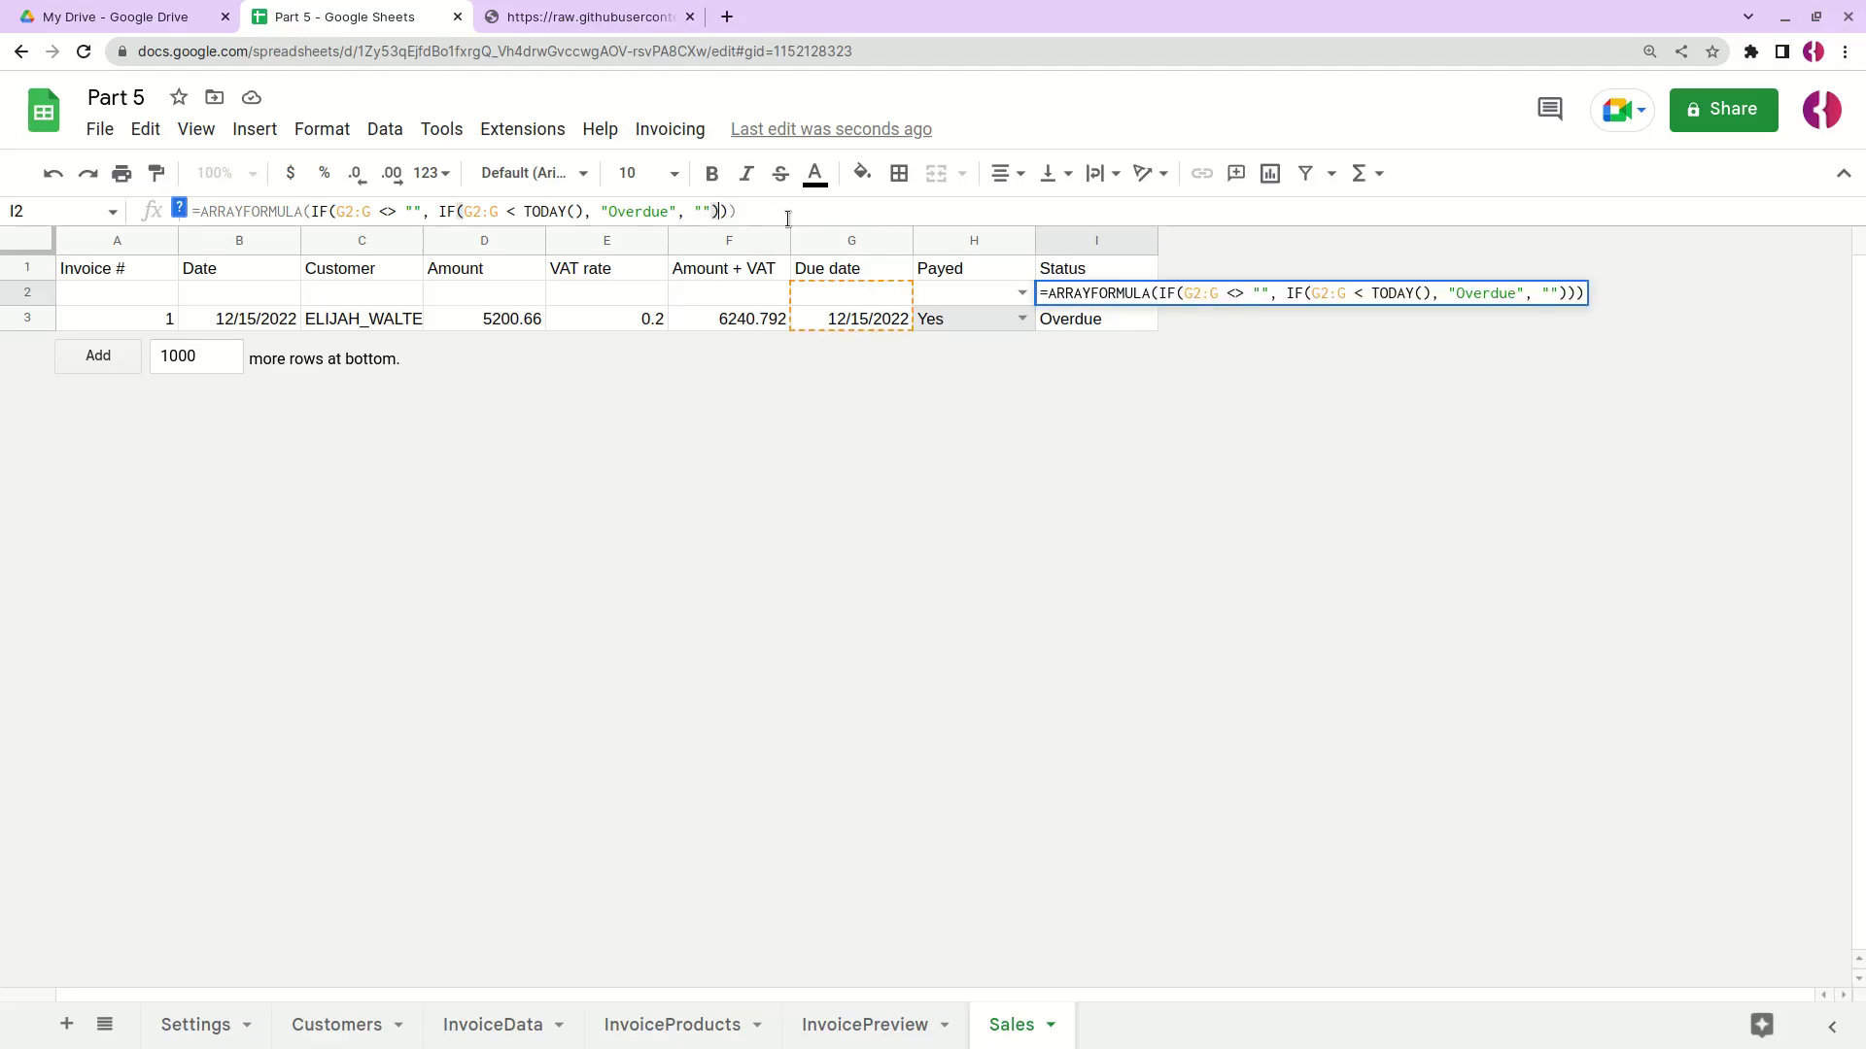
{"action": "type", "text": ", \"\""}
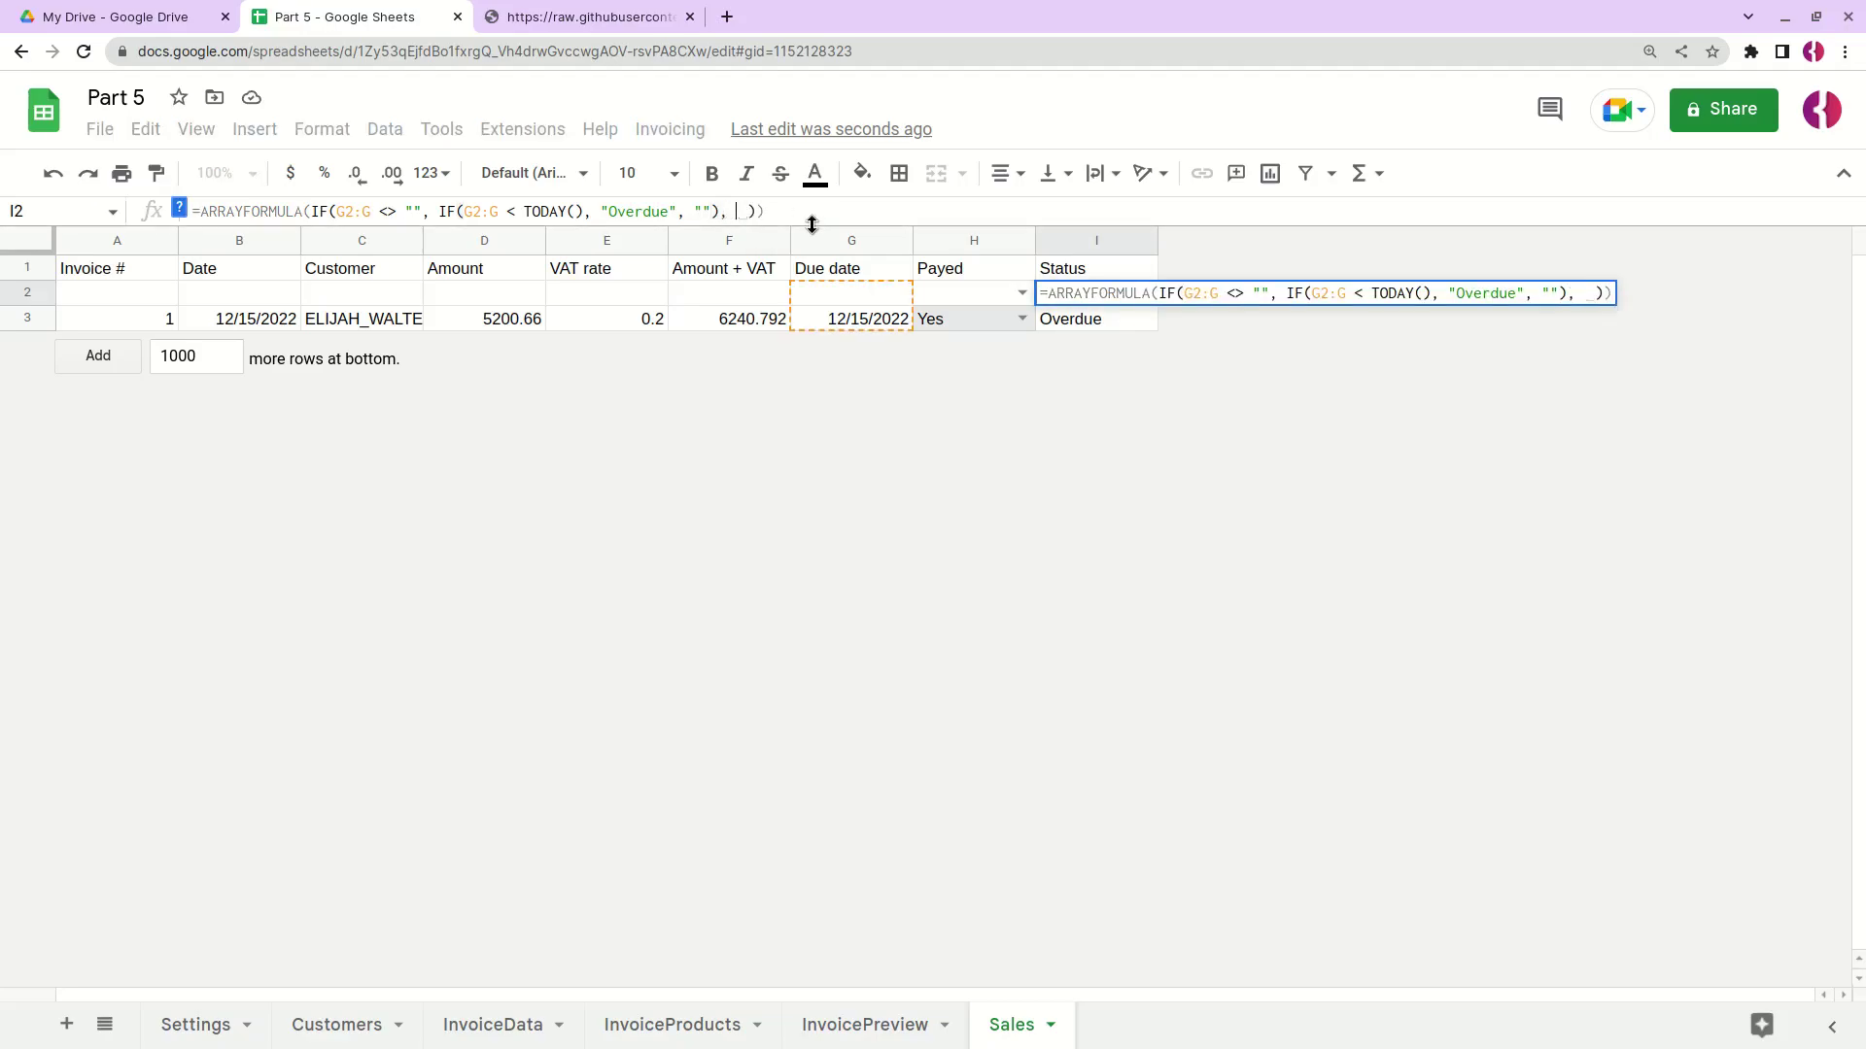
{"action": "key", "text": "Return"}
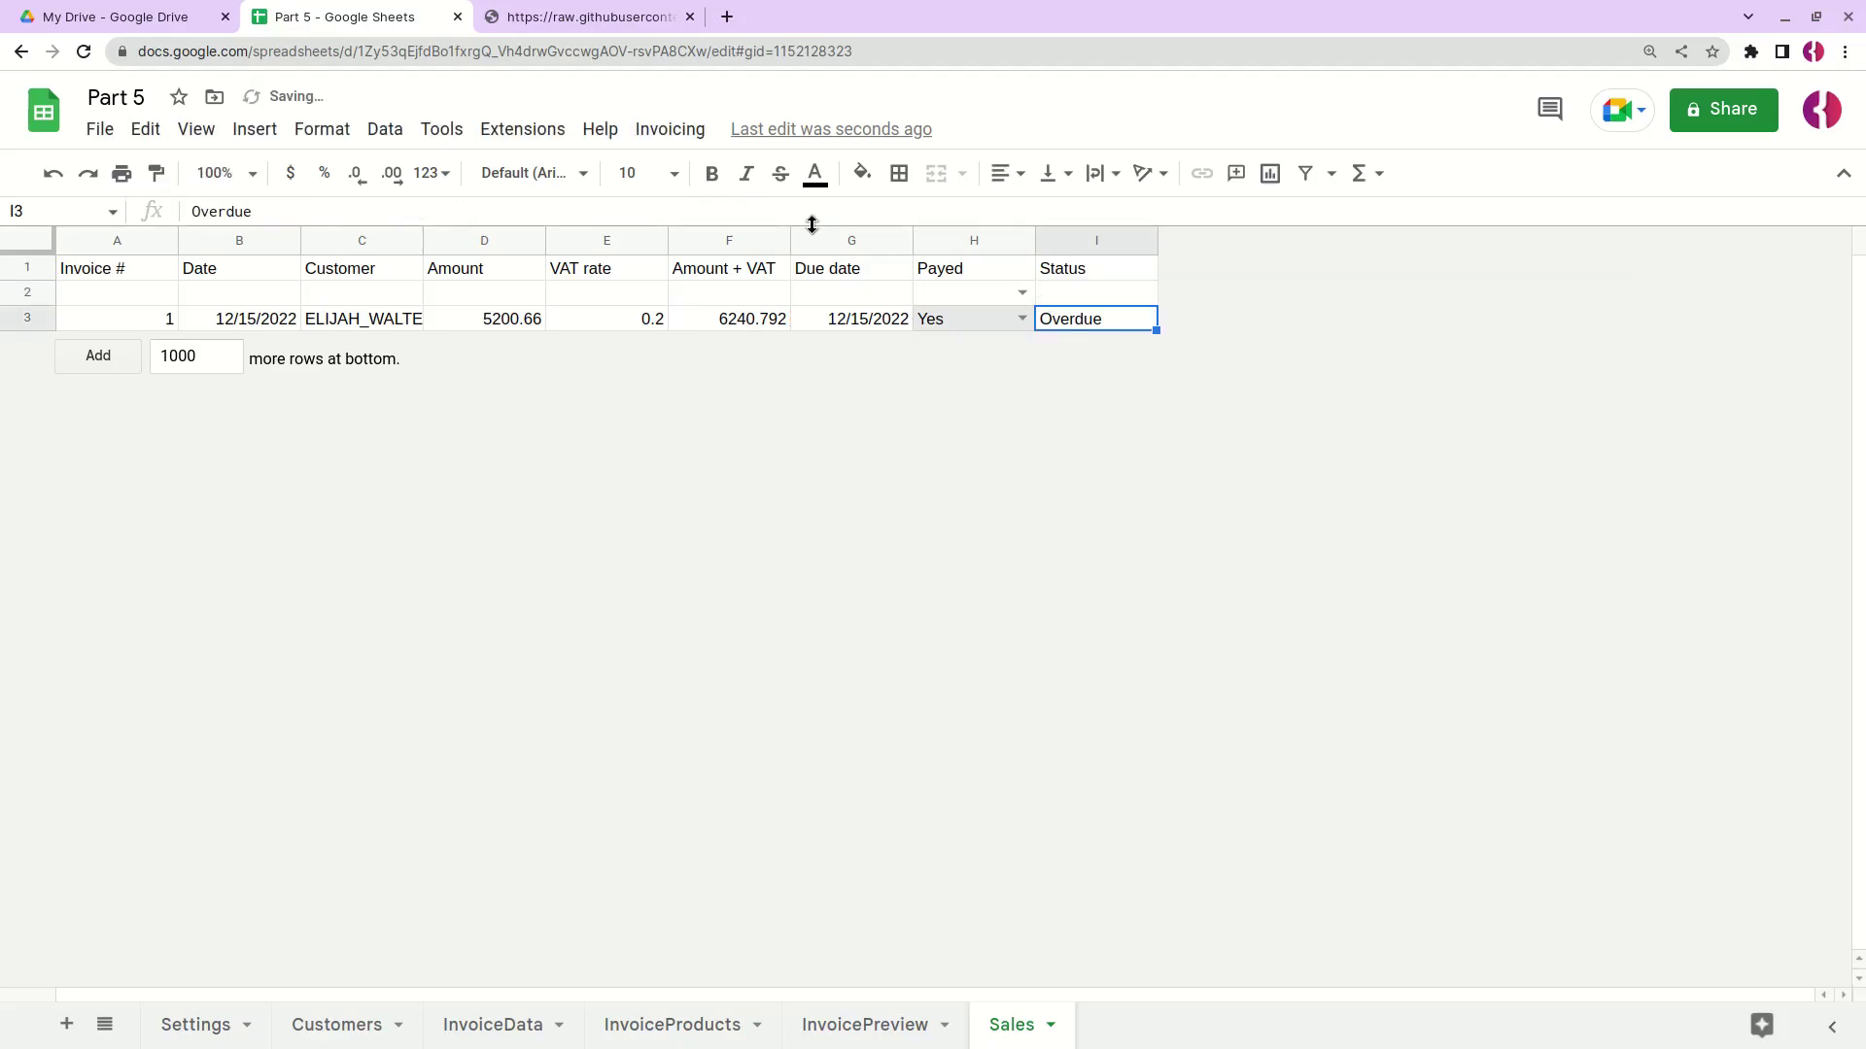
{"action": "left_click", "coordinate": [1063, 296]}
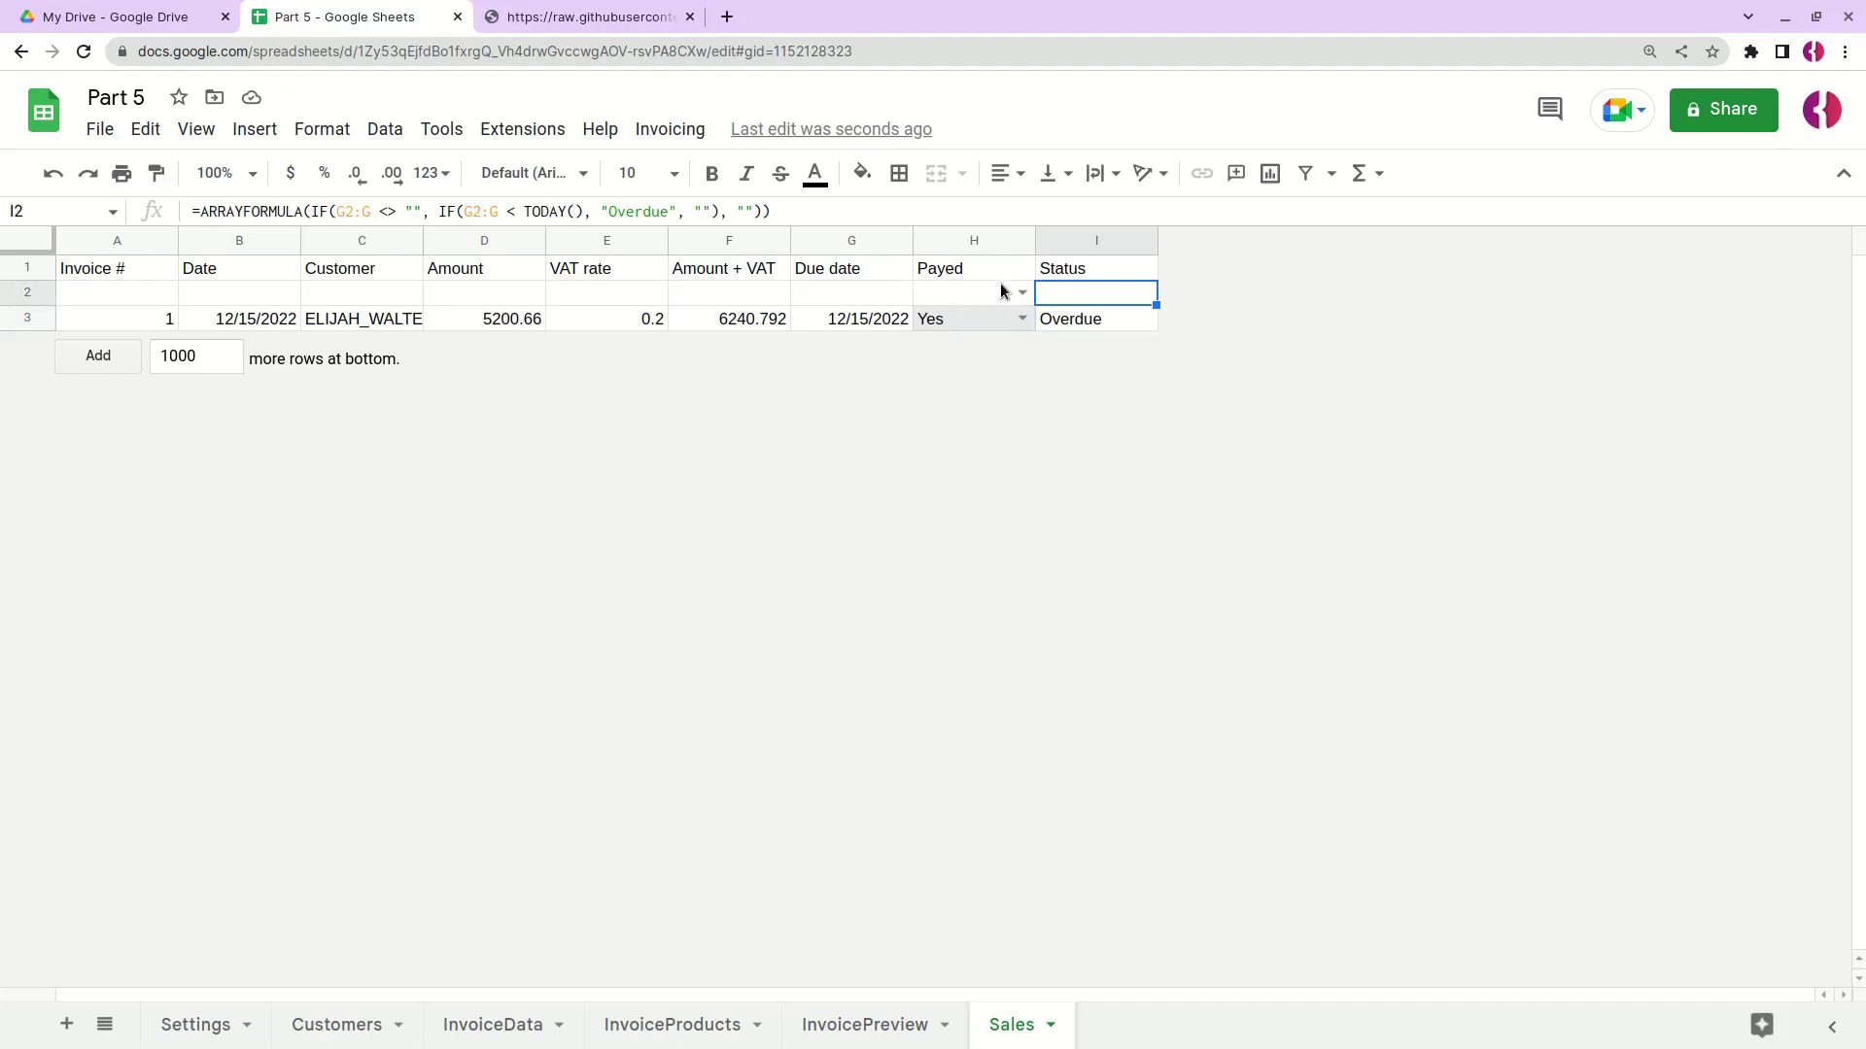
Step: Wrap I2's Status formula in IF(H2:H = "No", …, "") so payed invoices stay blank
{"action": "left_click", "coordinate": [854, 291]}
{"action": "left_click", "coordinate": [1060, 295]}
{"action": "key", "text": "Return"}
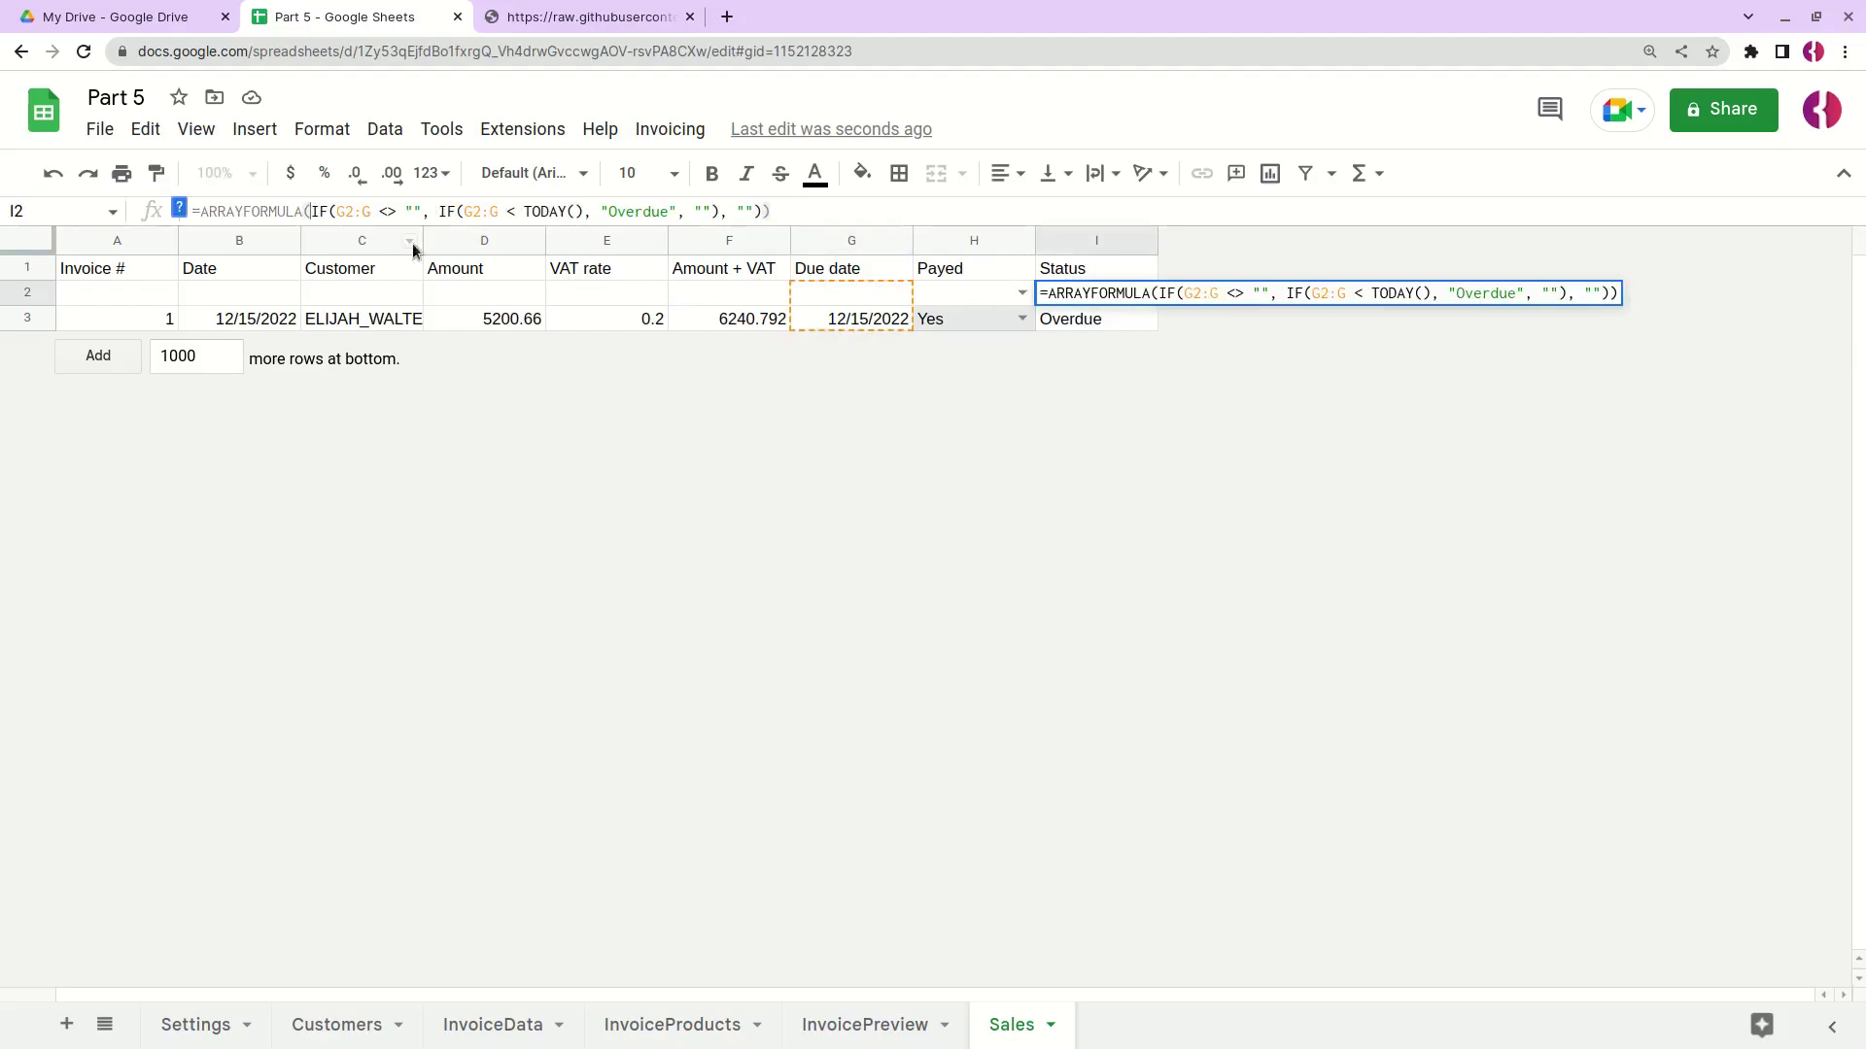
{"action": "type", "text": "IF"}
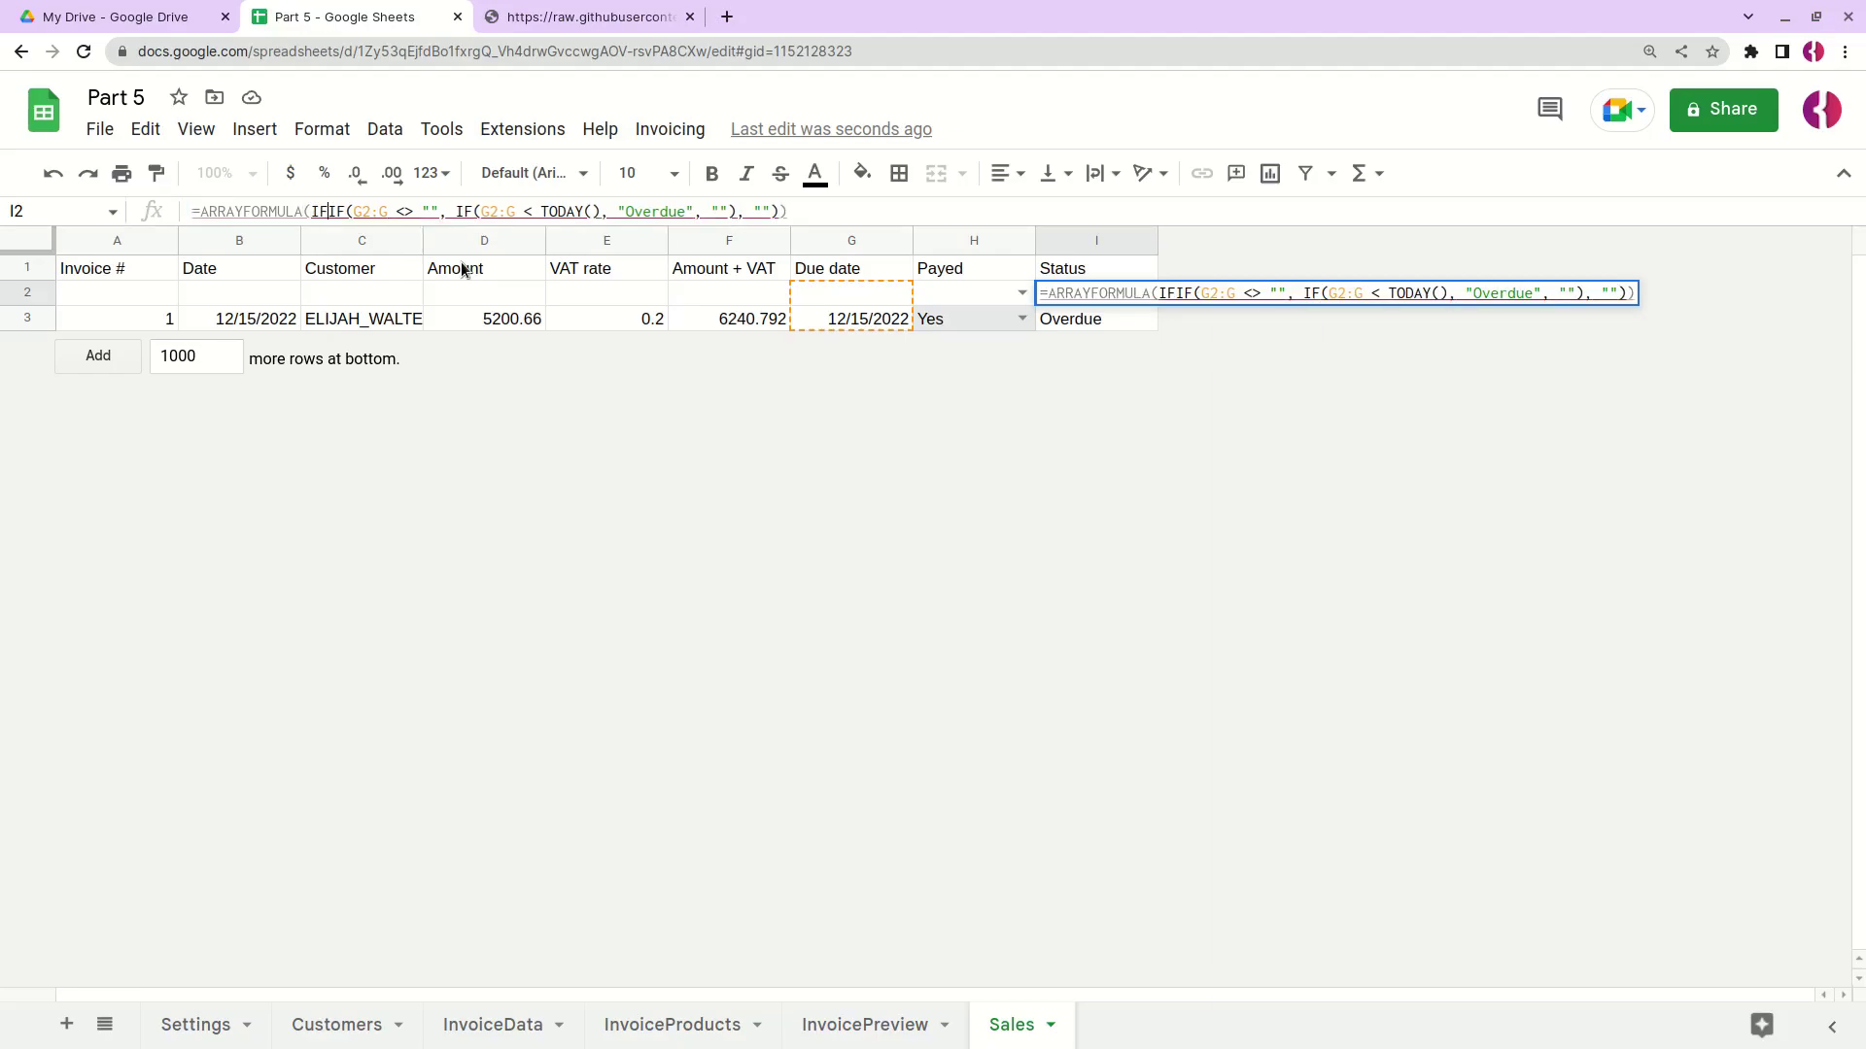
{"action": "type", "text": "("}
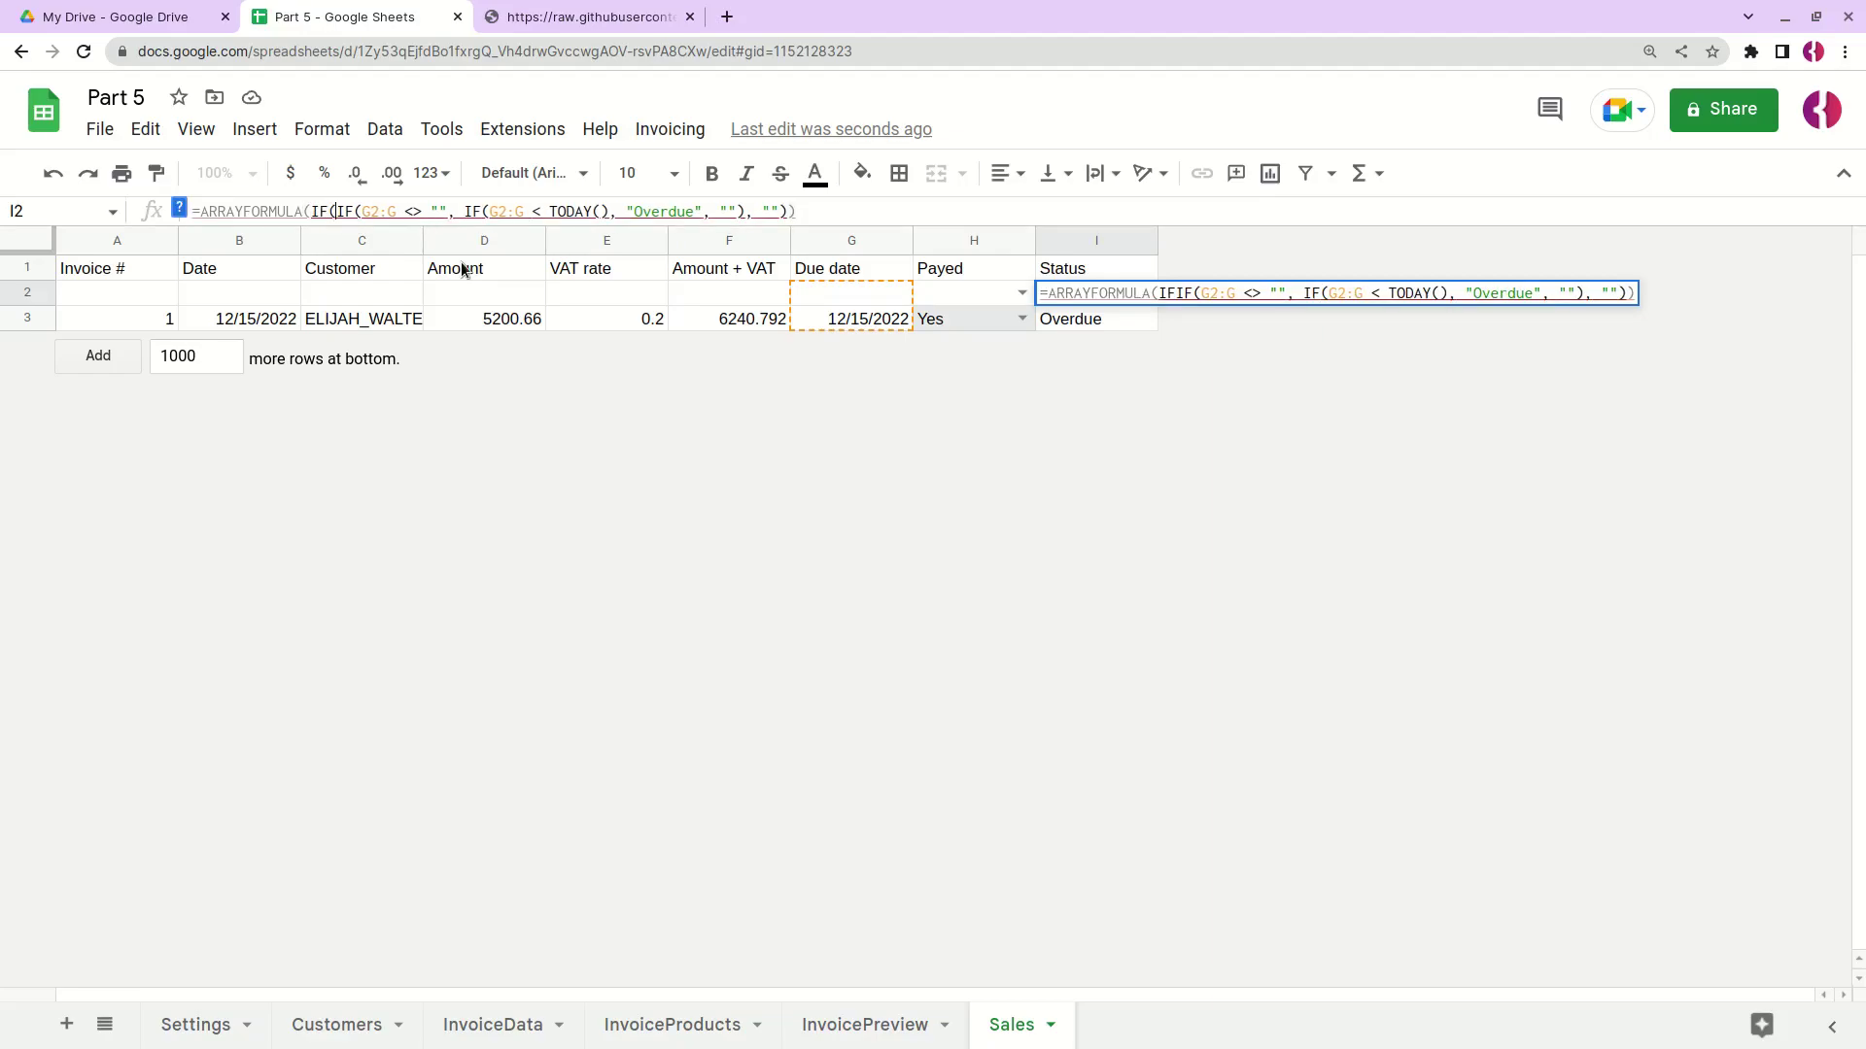
{"action": "type", "text": "H2:H "}
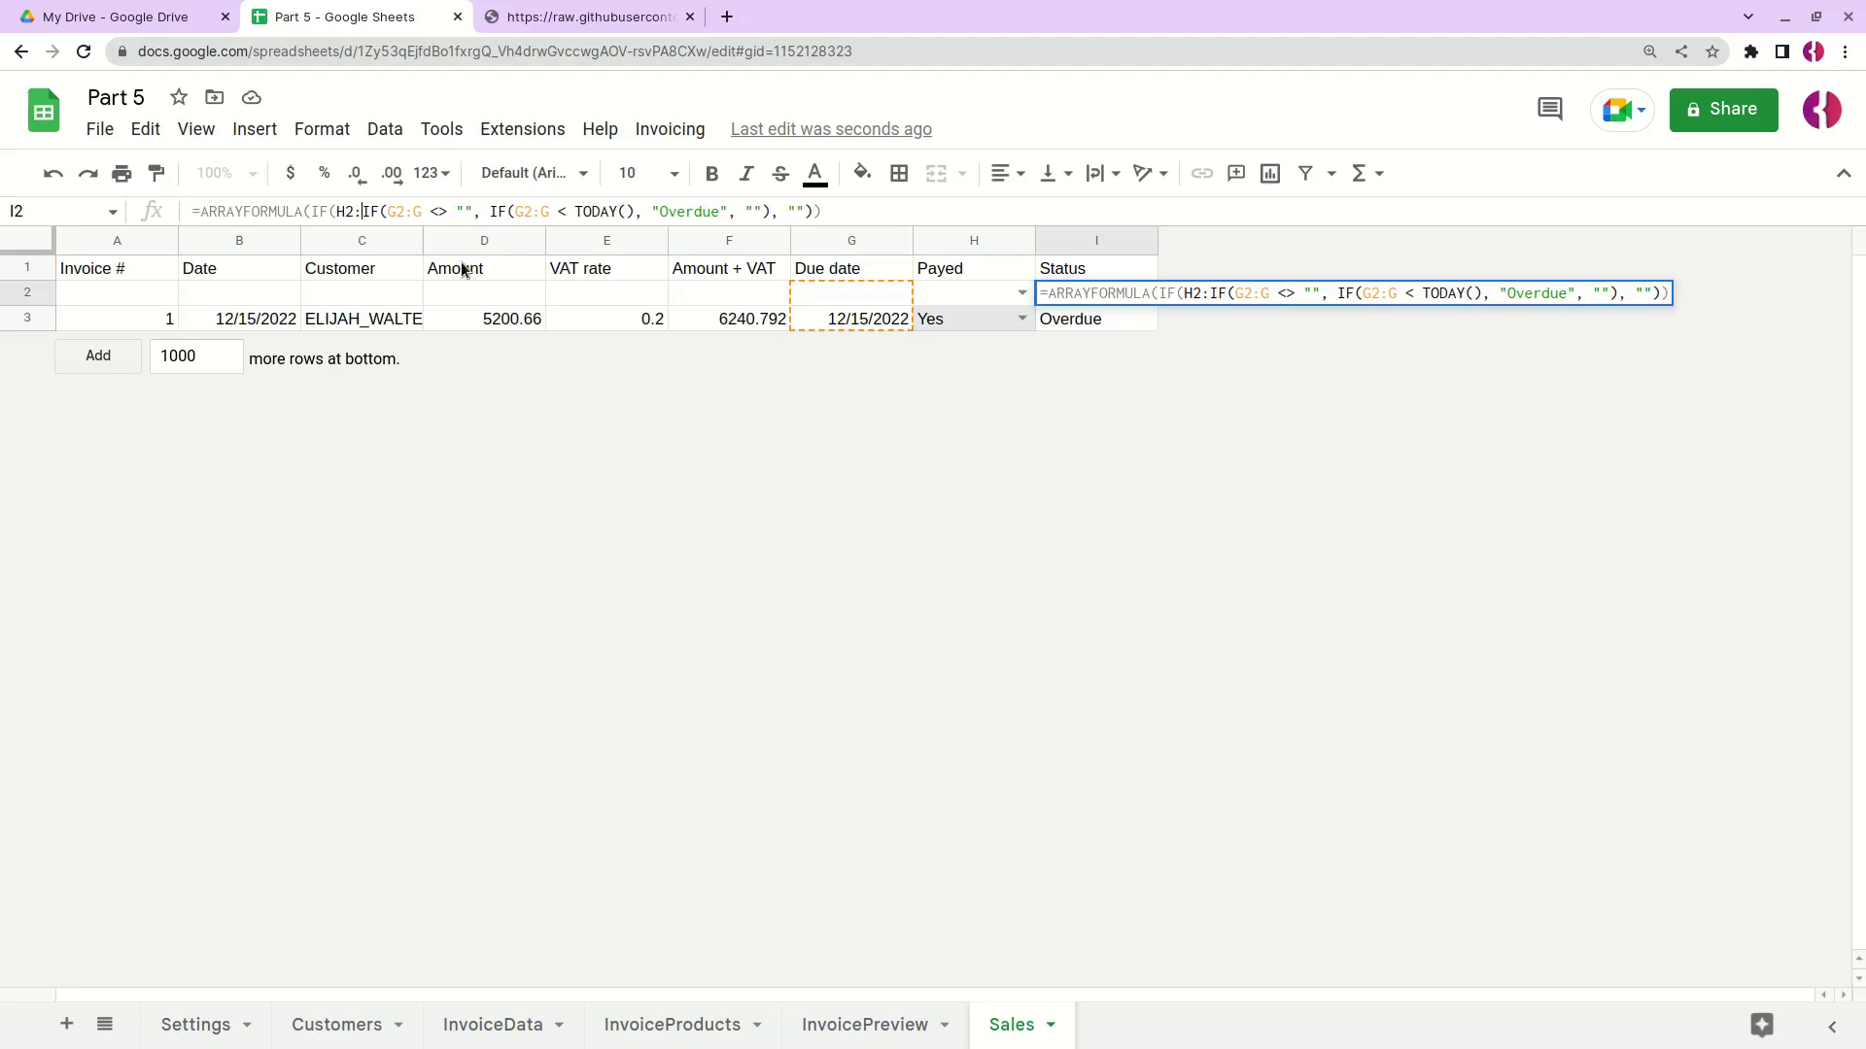
{"action": "type", "text": "= \"\""}
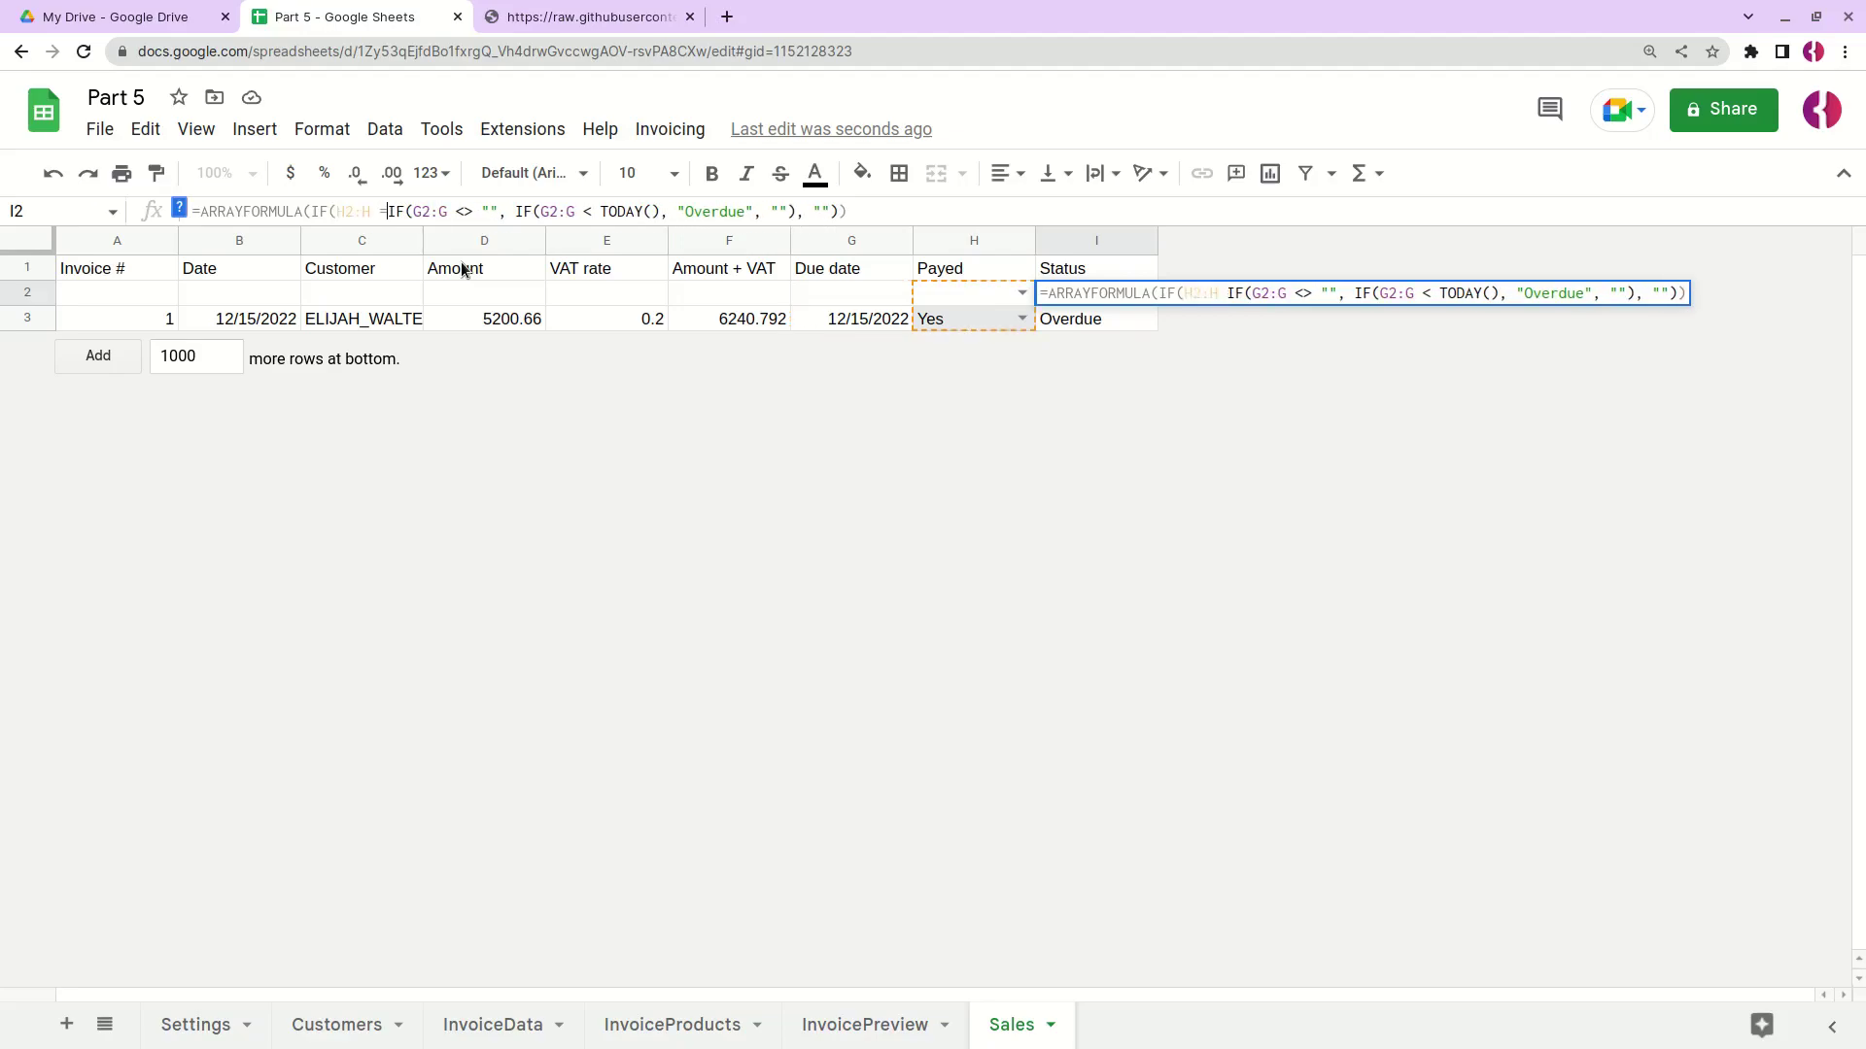
{"action": "key", "text": "Left"}
{"action": "type", "text": "No"}
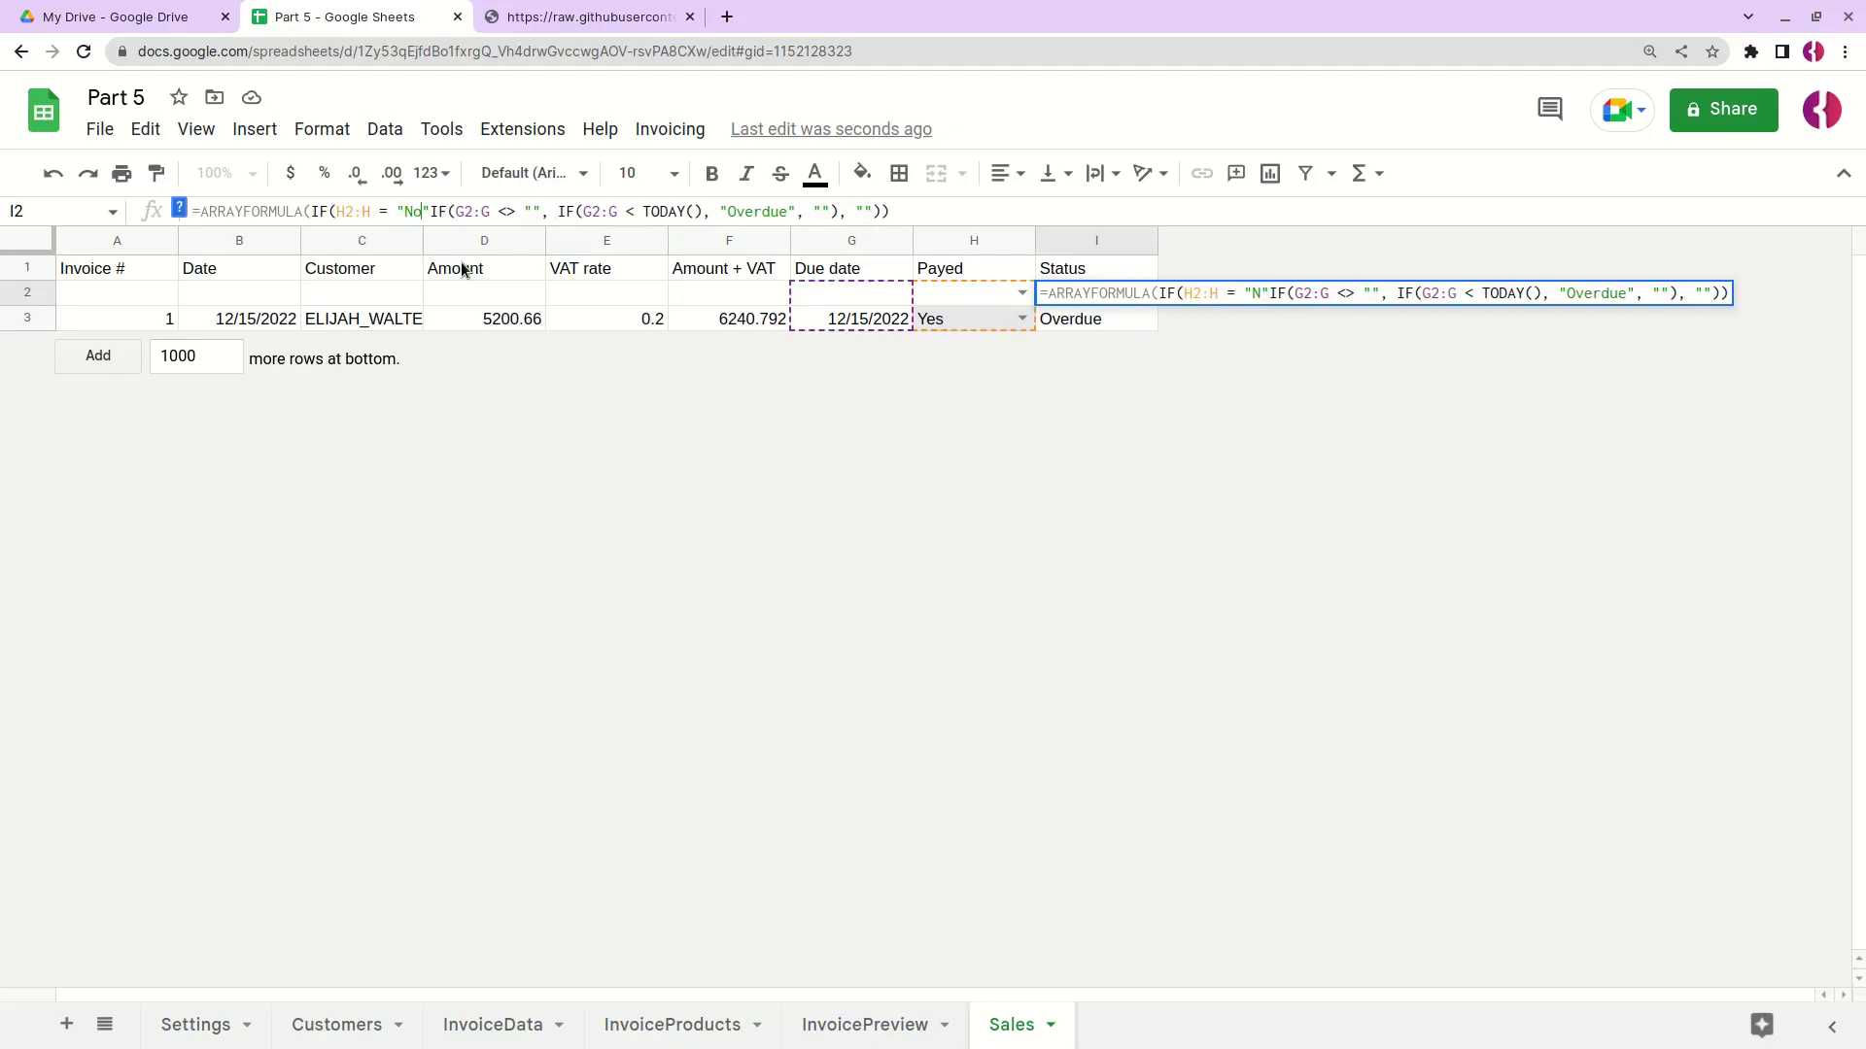
{"action": "key", "text": "Right"}
{"action": "type", "text": ","}
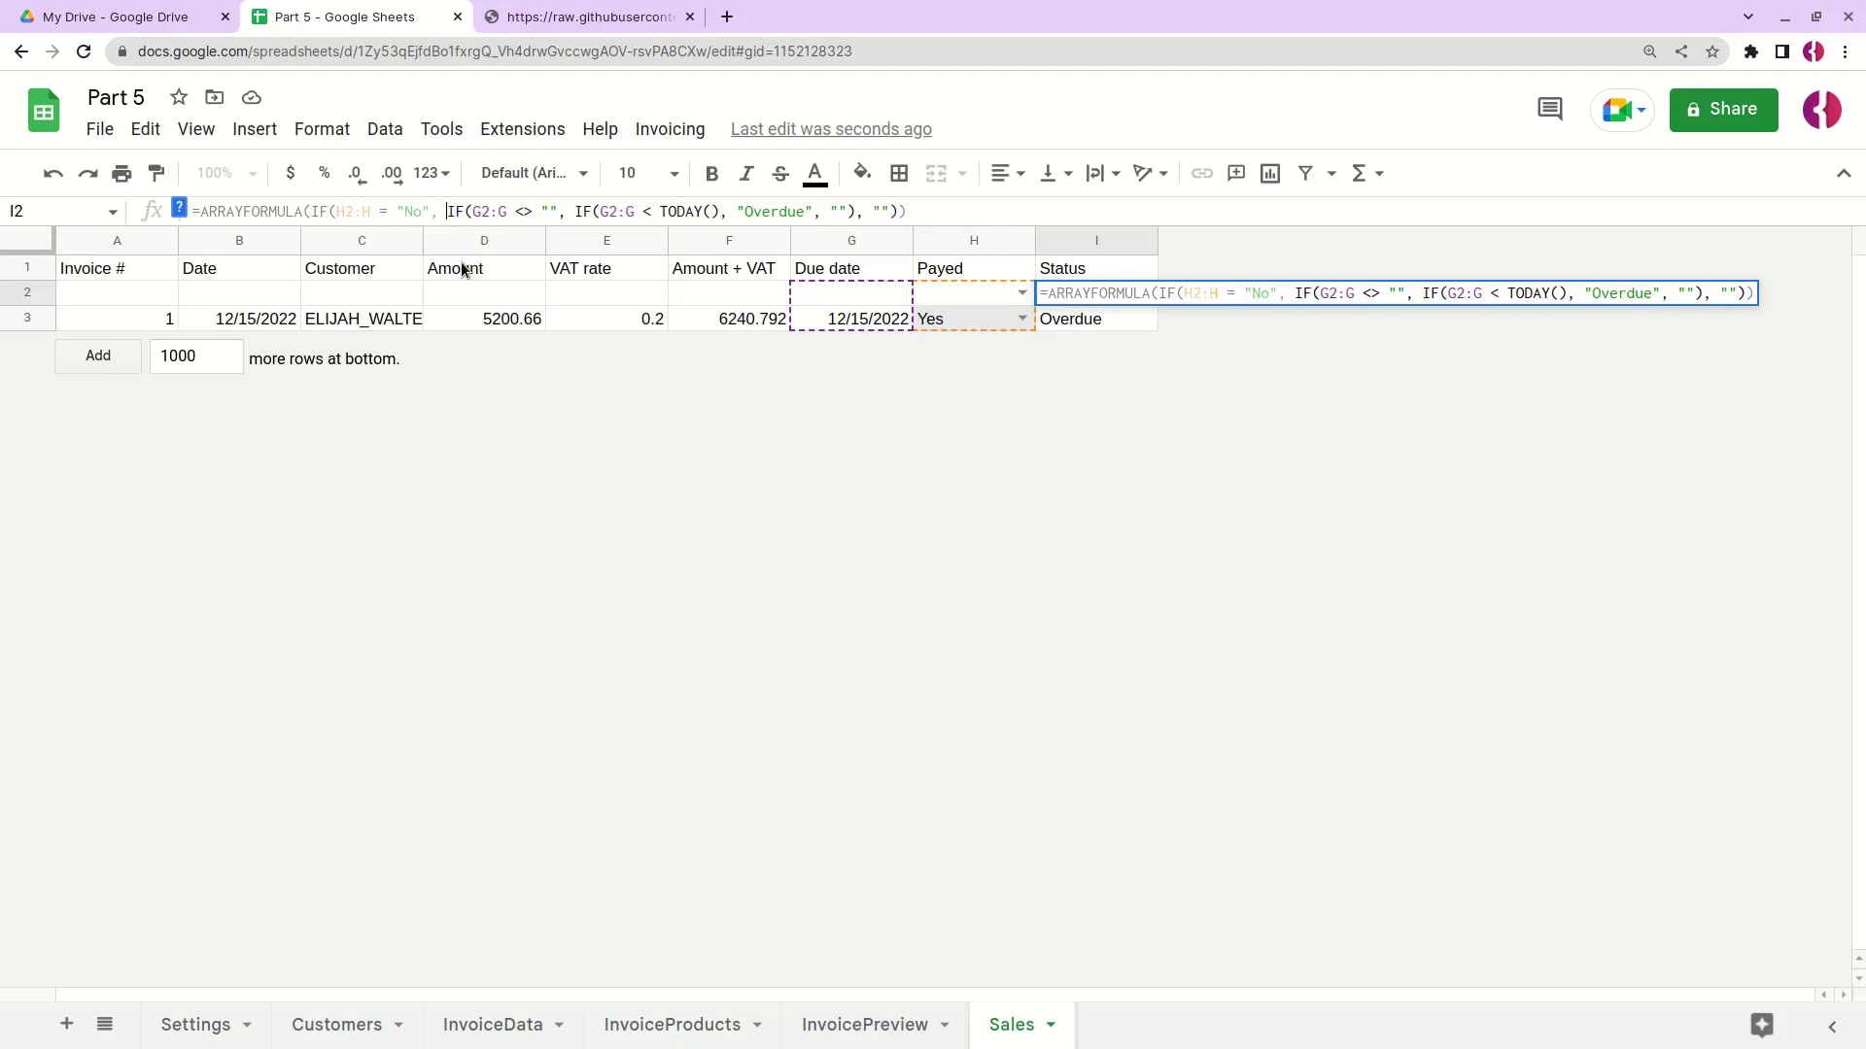
{"action": "left_click", "coordinate": [918, 211]}
{"action": "type", "text": ", \"\""}
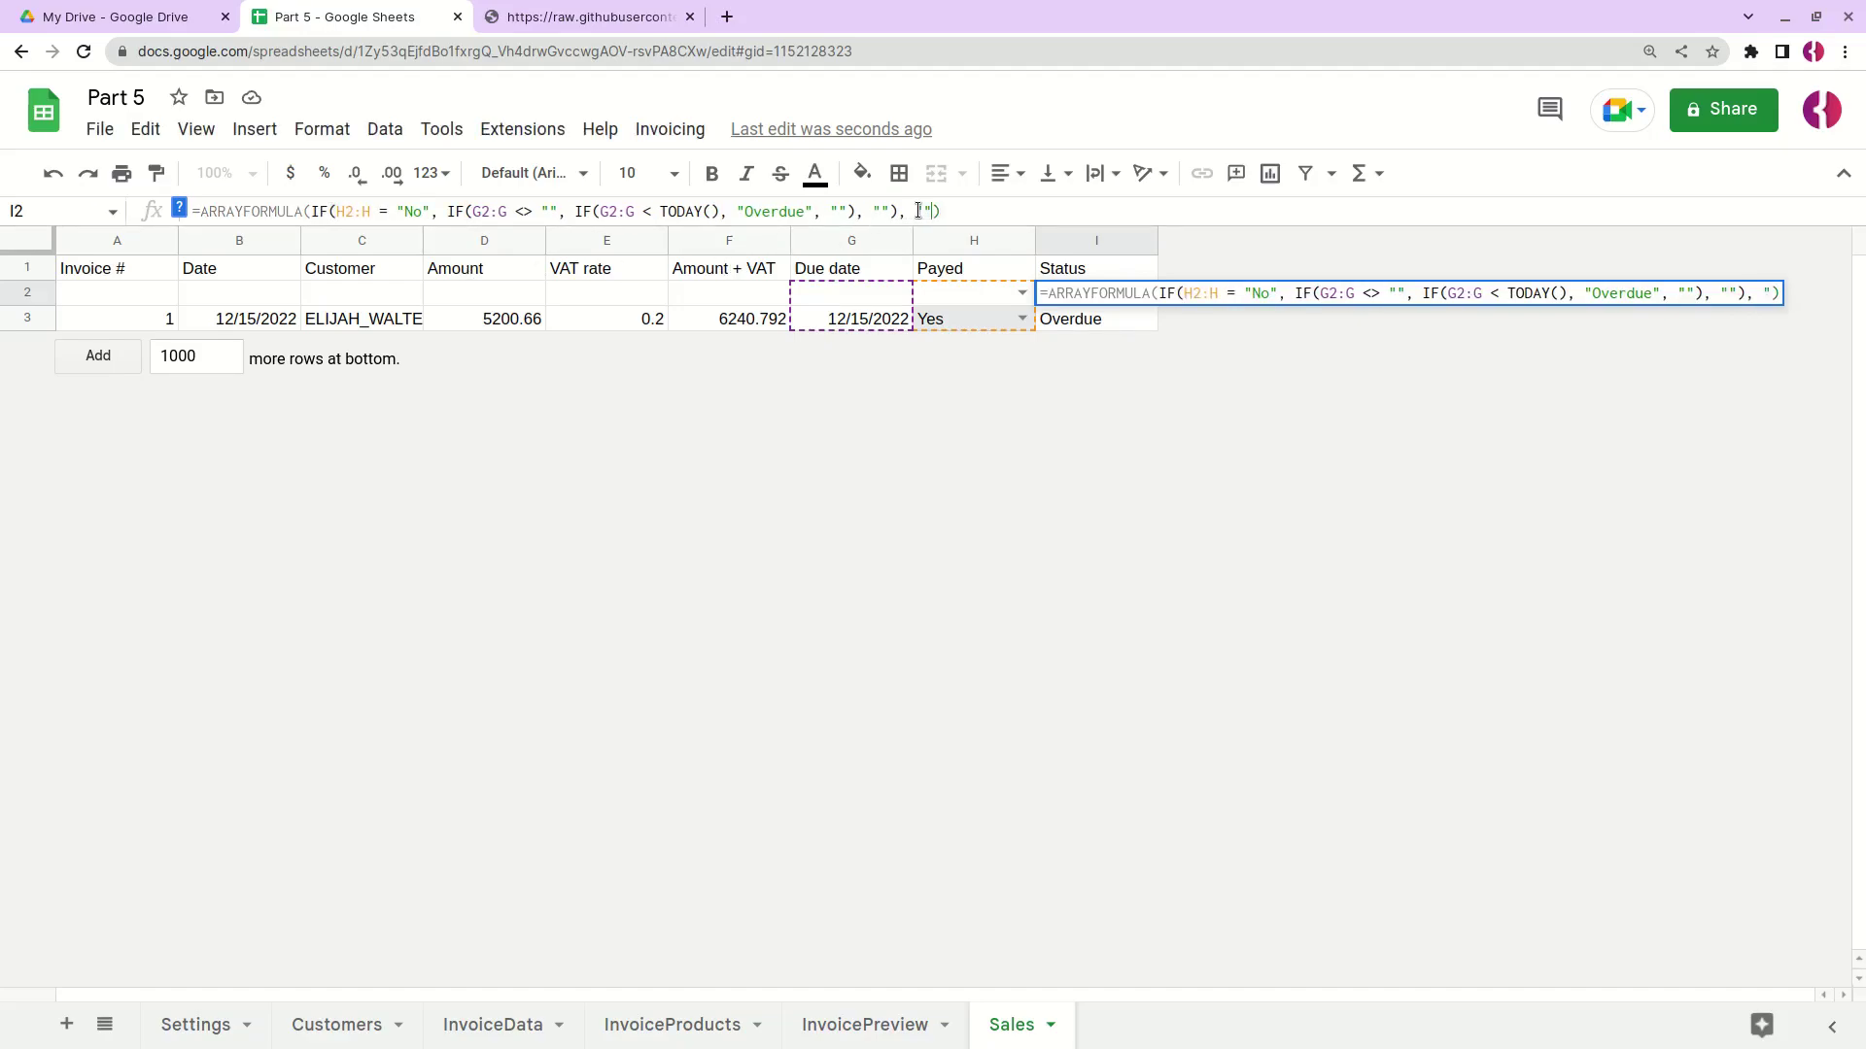
{"action": "type", "text": ")"}
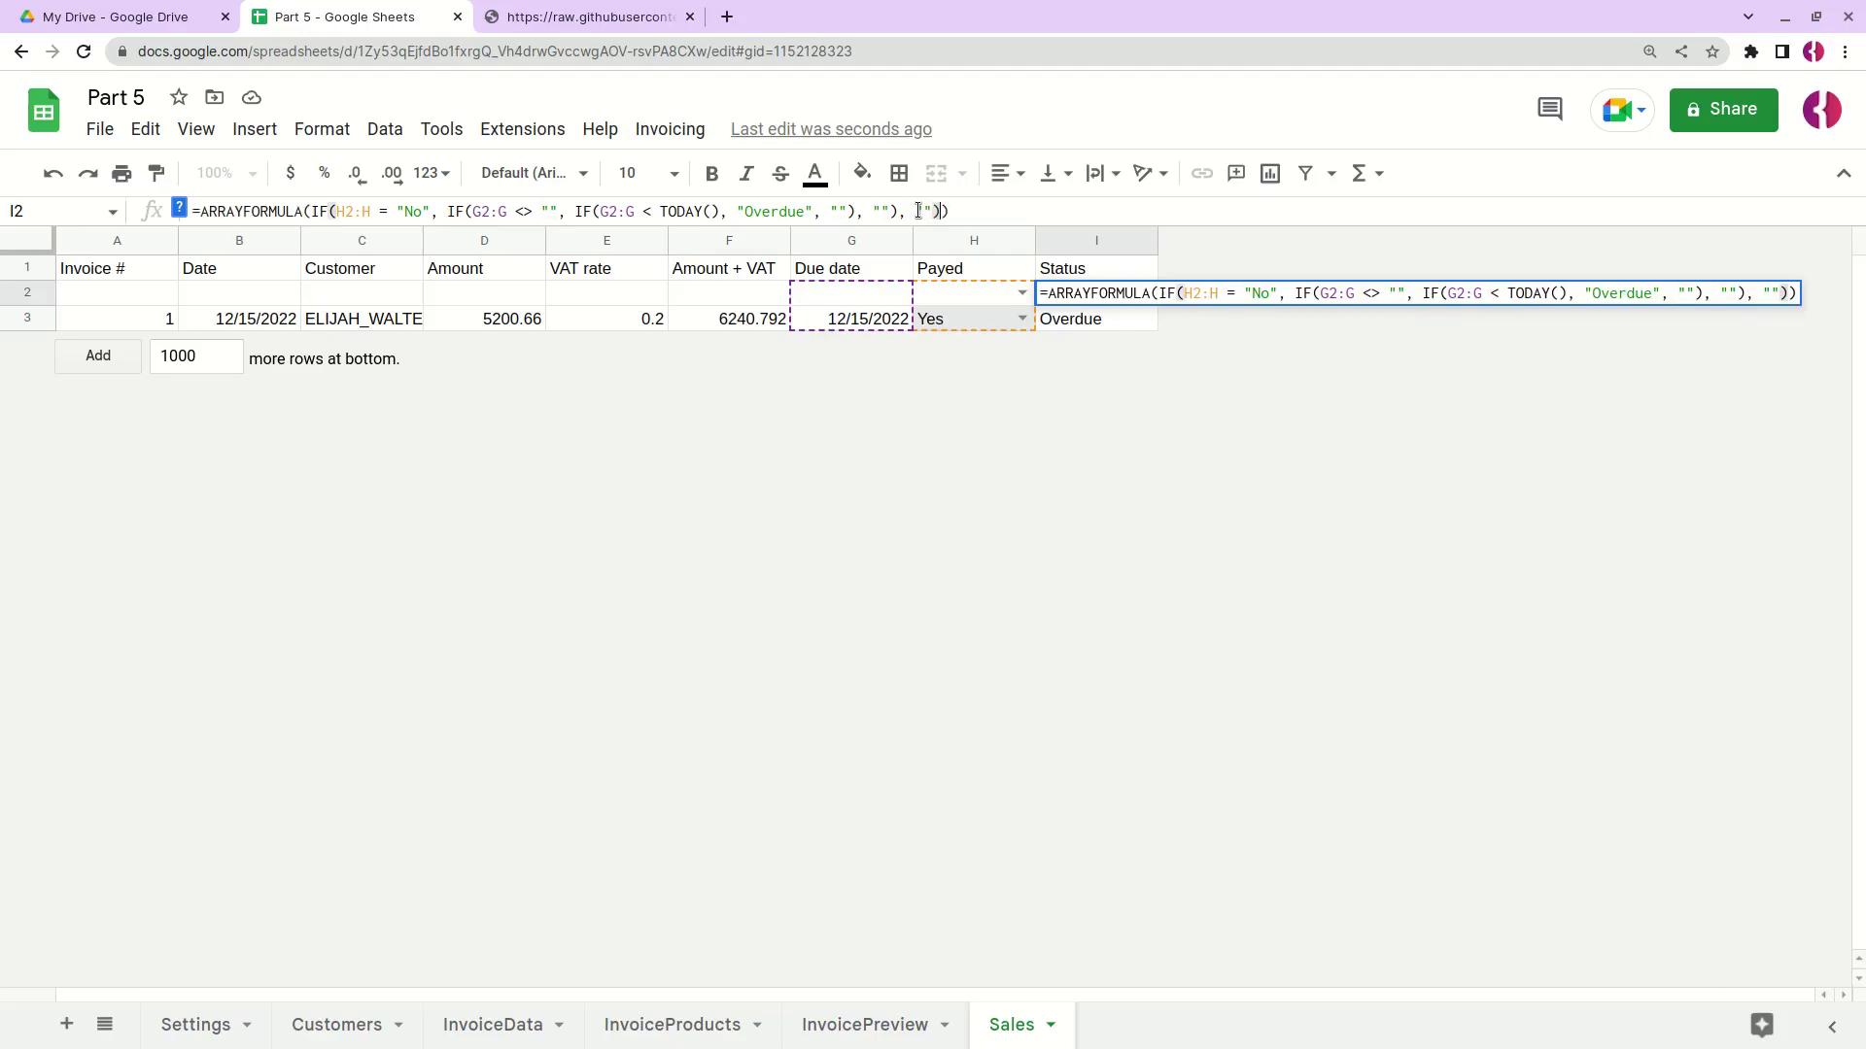
{"action": "key", "text": "Return"}
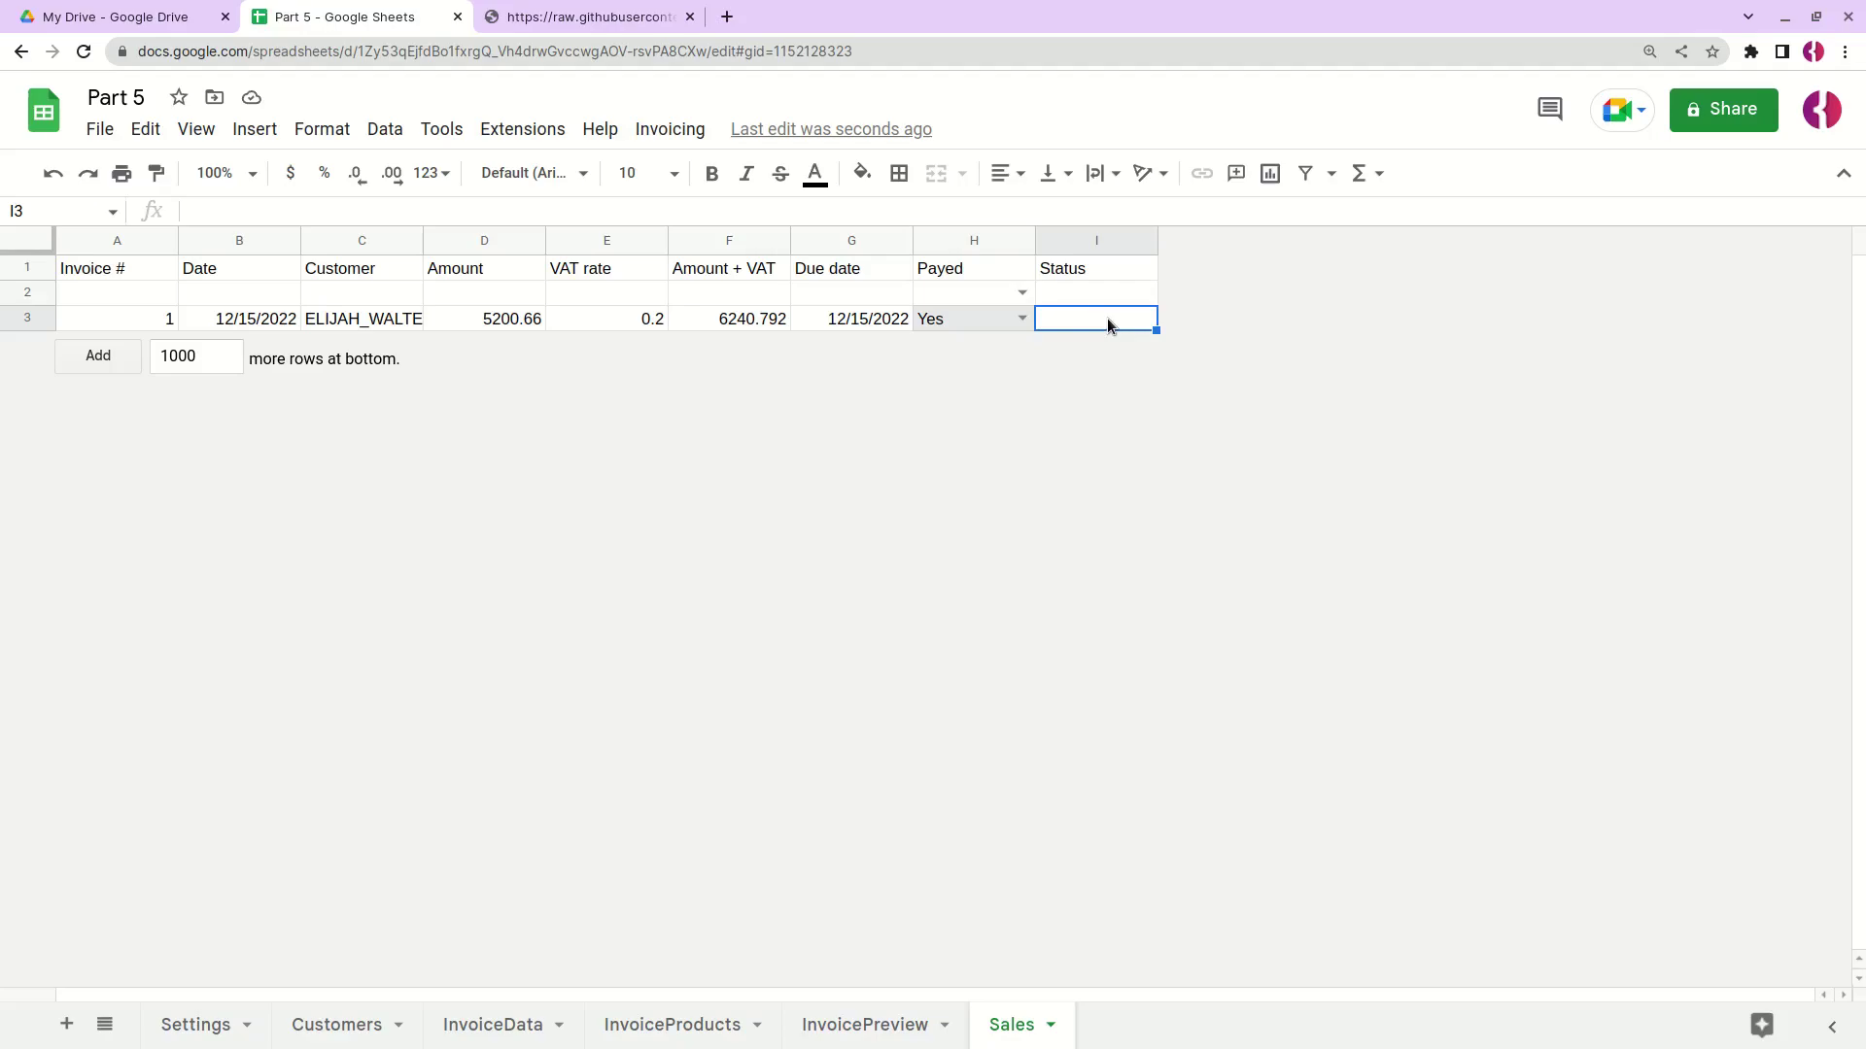
Step: Set H3 back to No, confirm I3 shows Overdue, then clear row 3
{"action": "left_click", "coordinate": [1020, 318]}
{"action": "left_click", "coordinate": [957, 379]}
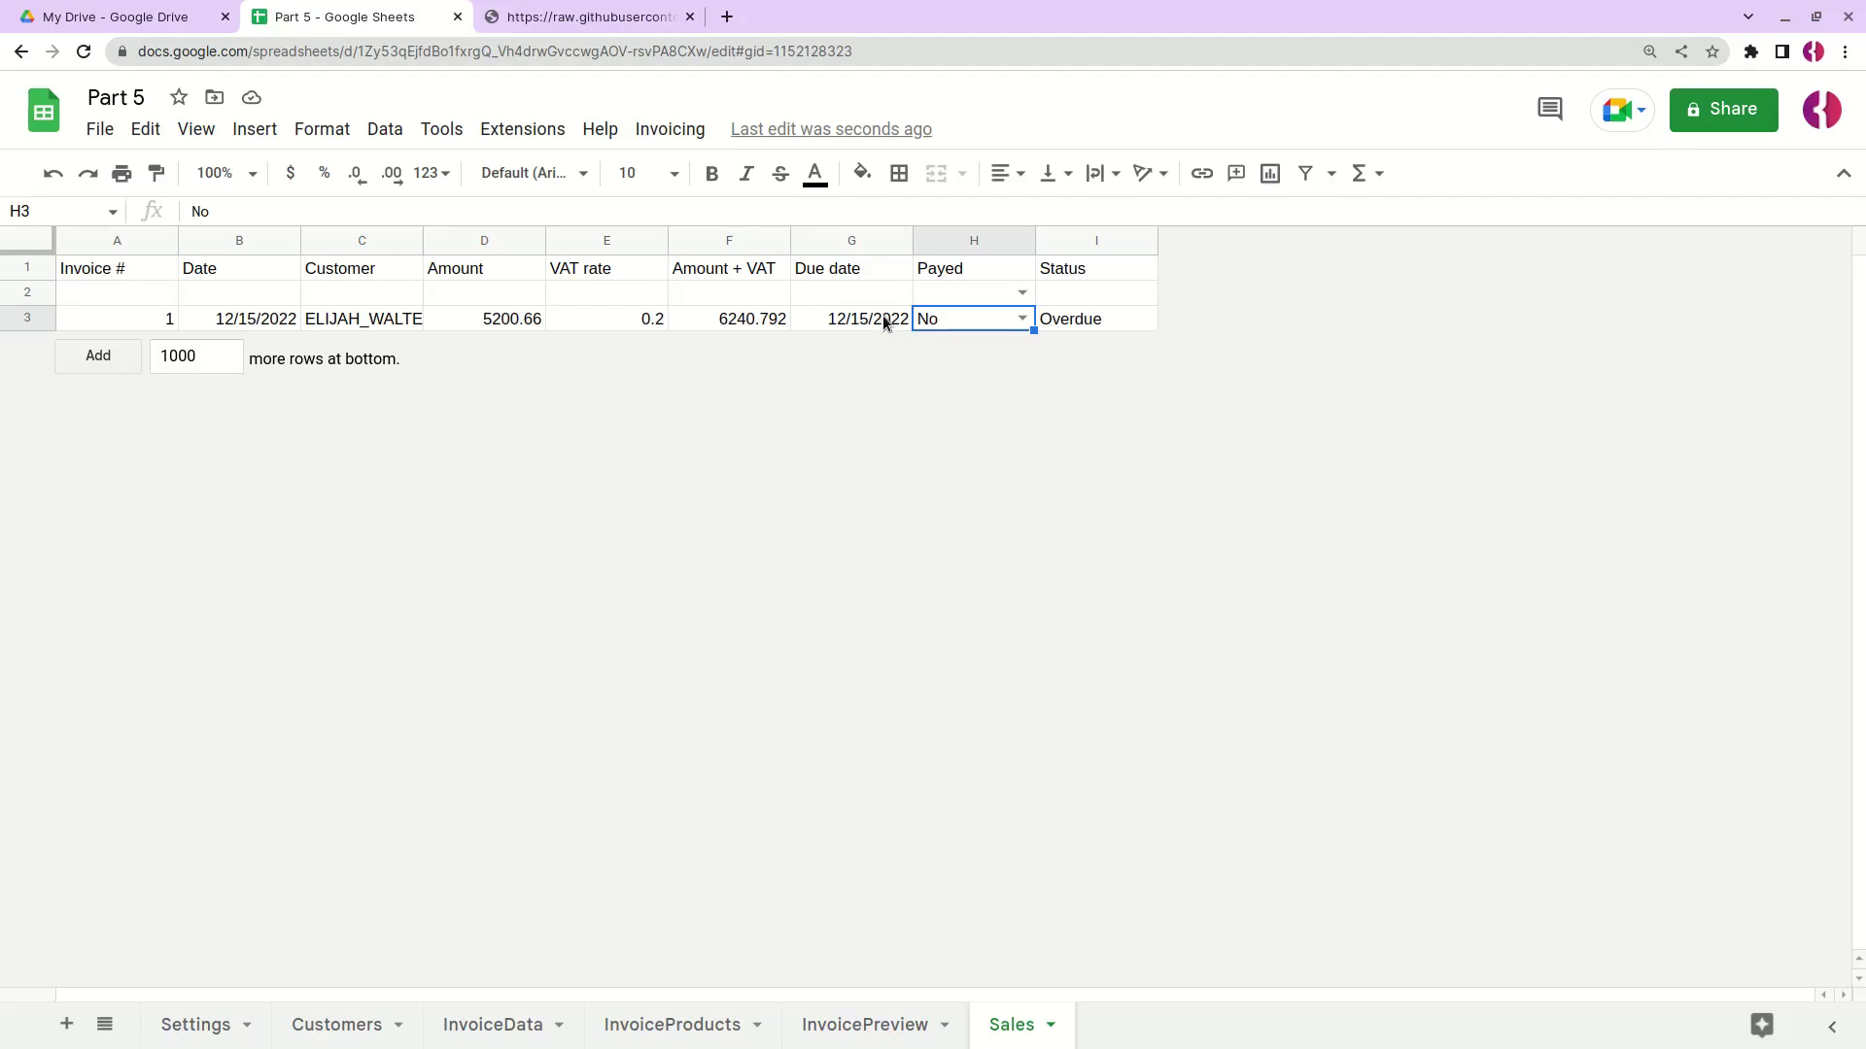
{"action": "left_click", "coordinate": [1097, 317]}
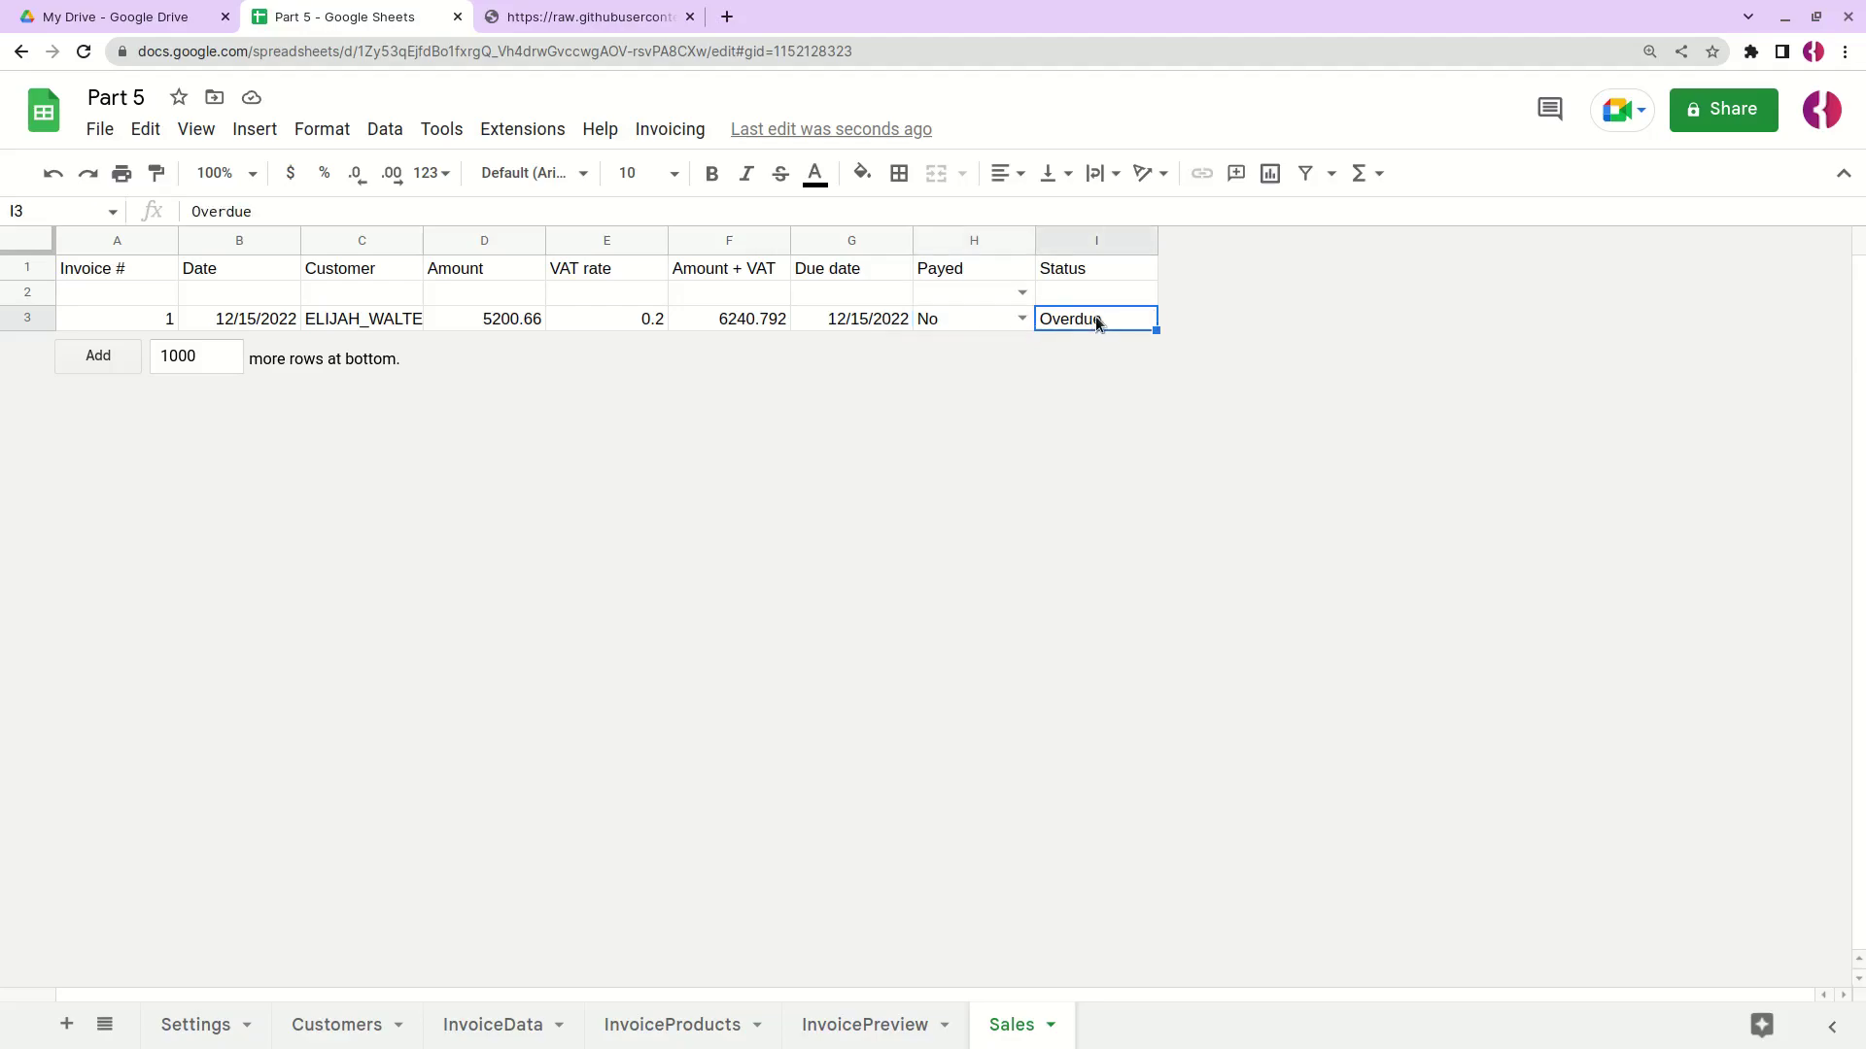
{"action": "left_click", "coordinate": [44, 318]}
{"action": "key", "text": "Delete"}
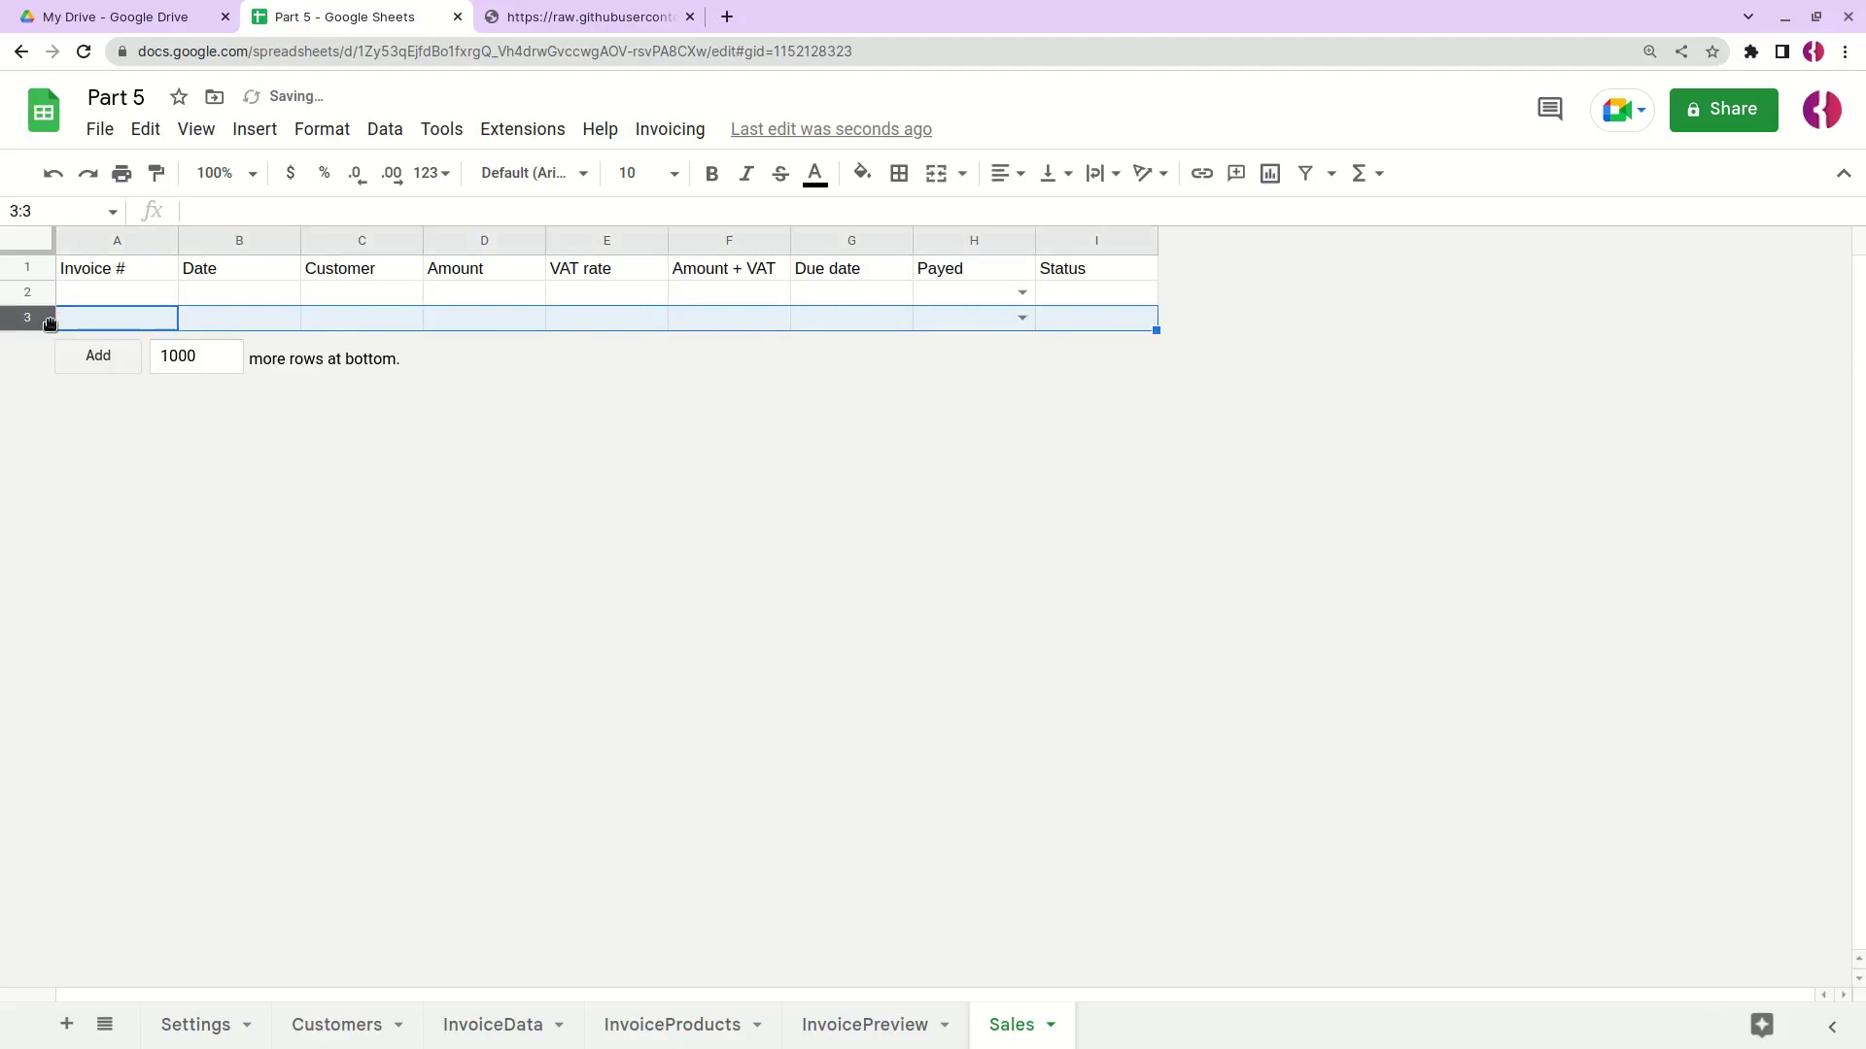
Step: Delete the empty row 3 from the Sales sheet
{"action": "right_click", "coordinate": [29, 321]}
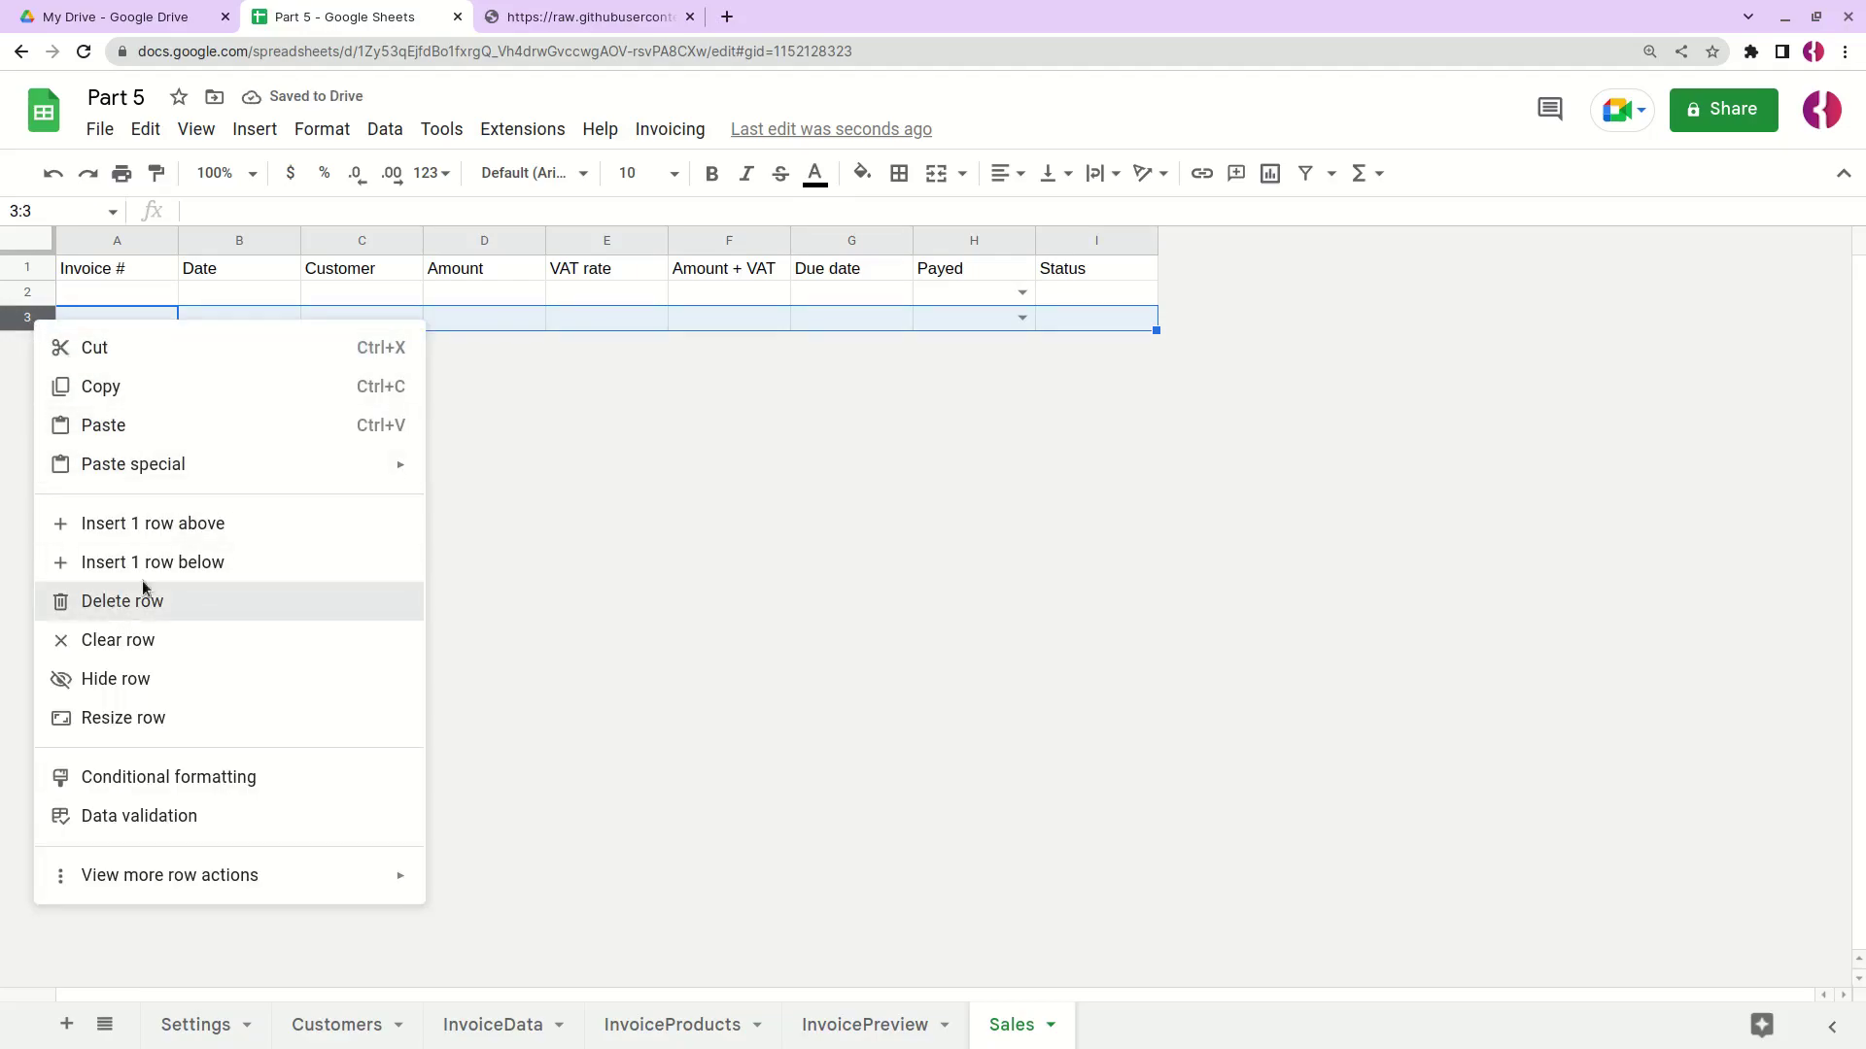
{"action": "left_click", "coordinate": [119, 600]}
{"action": "left_click", "coordinate": [119, 293]}
Step: Hide row 2 containing the formulas
{"action": "left_click", "coordinate": [44, 291]}
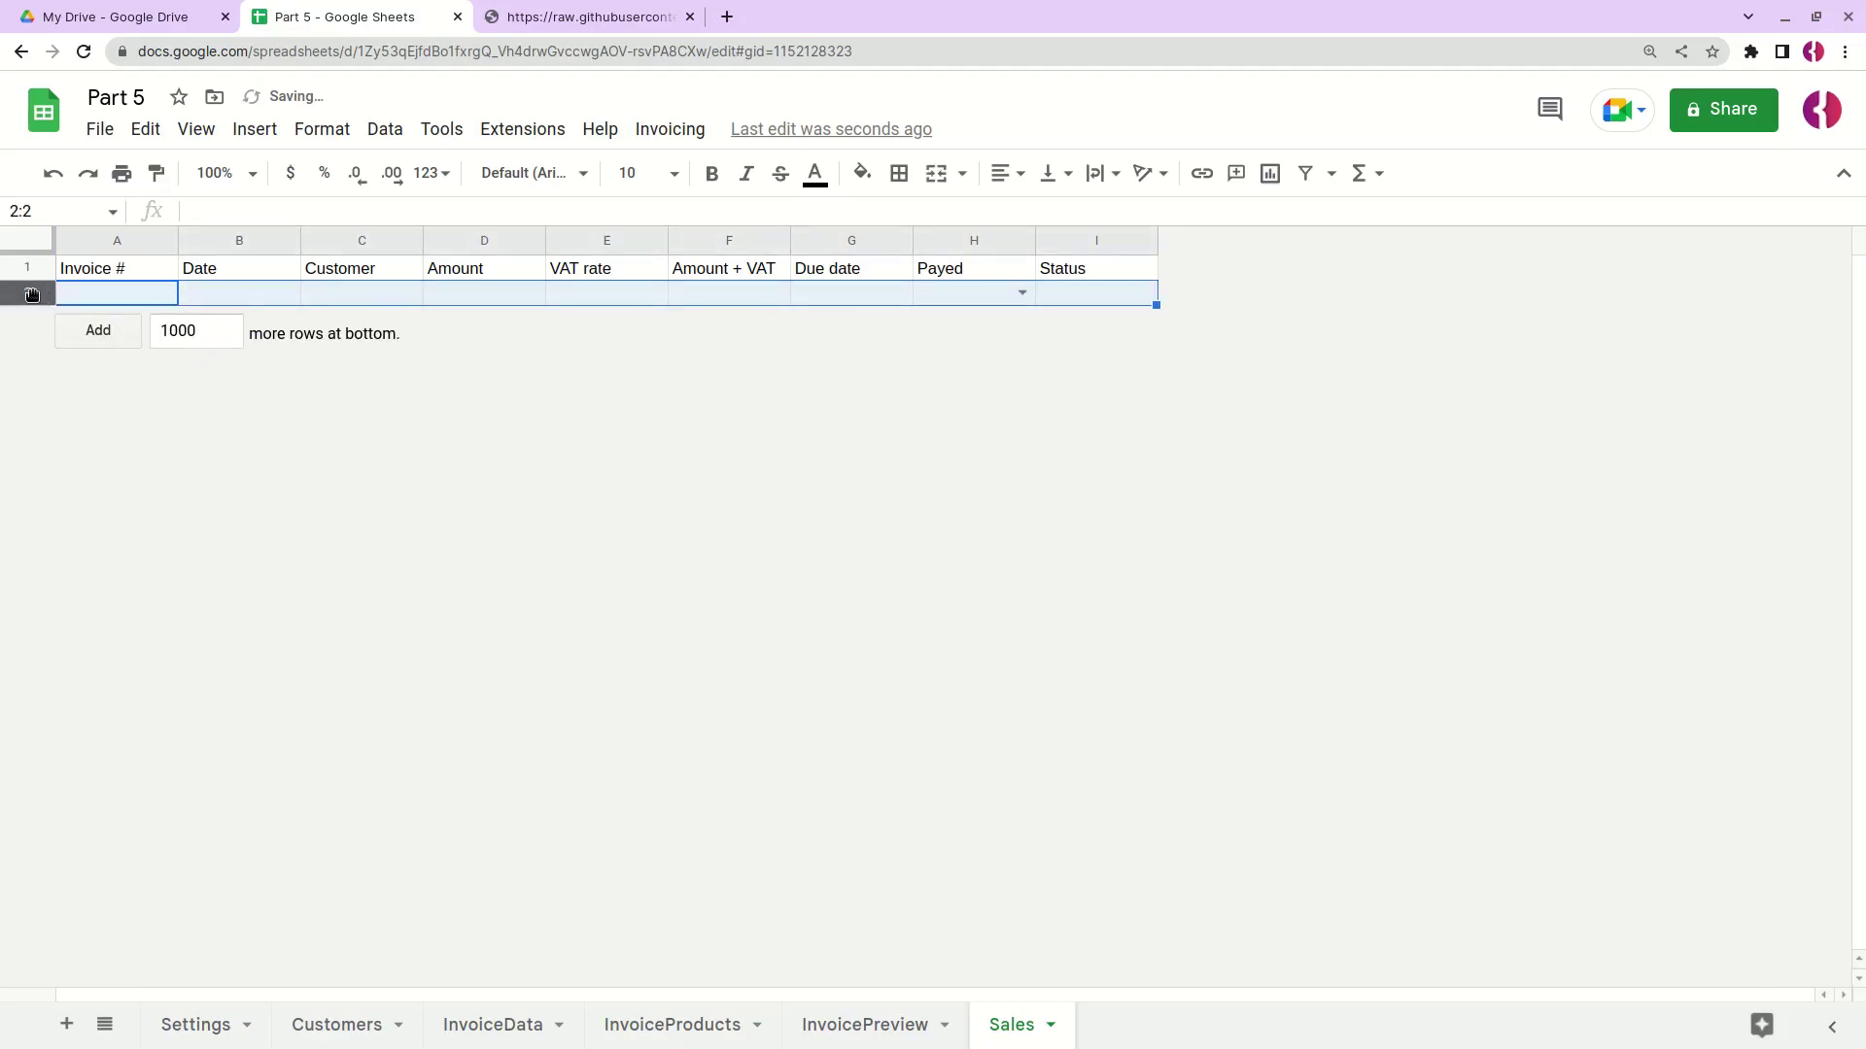
{"action": "right_click", "coordinate": [29, 293]}
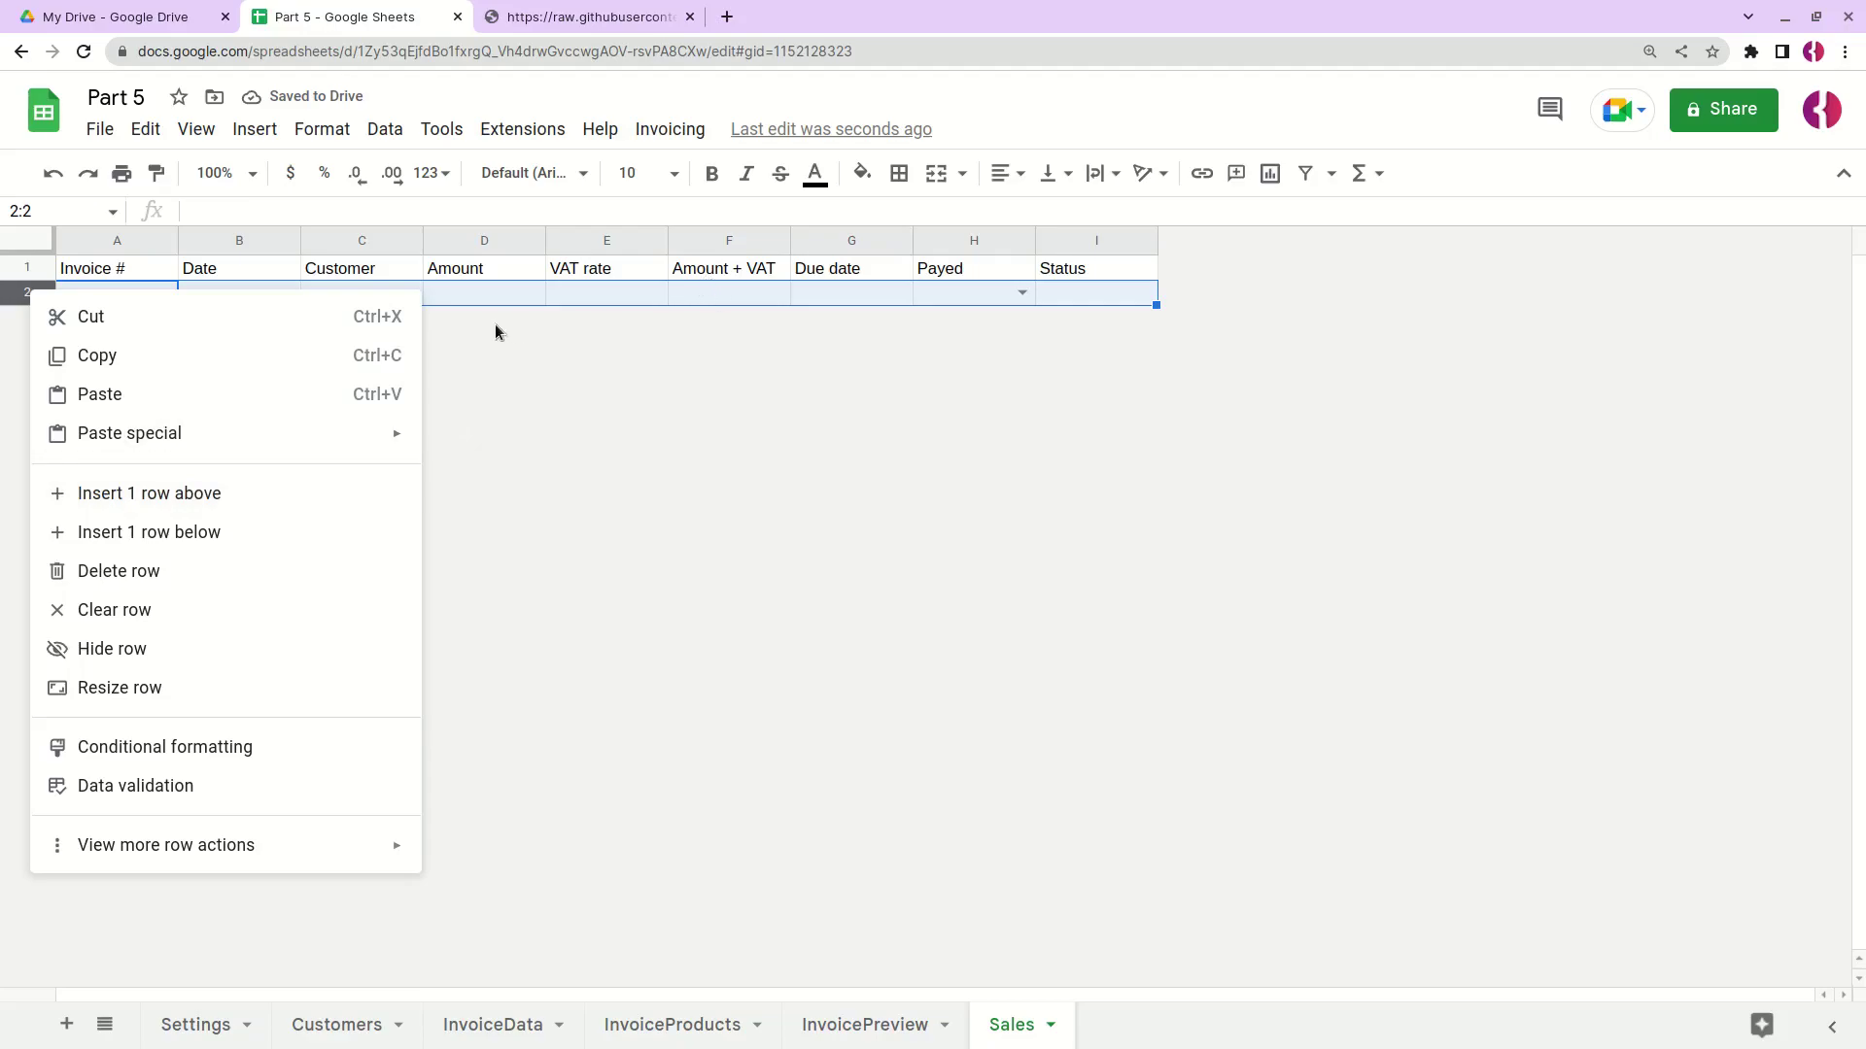
{"action": "left_click", "coordinate": [1115, 294]}
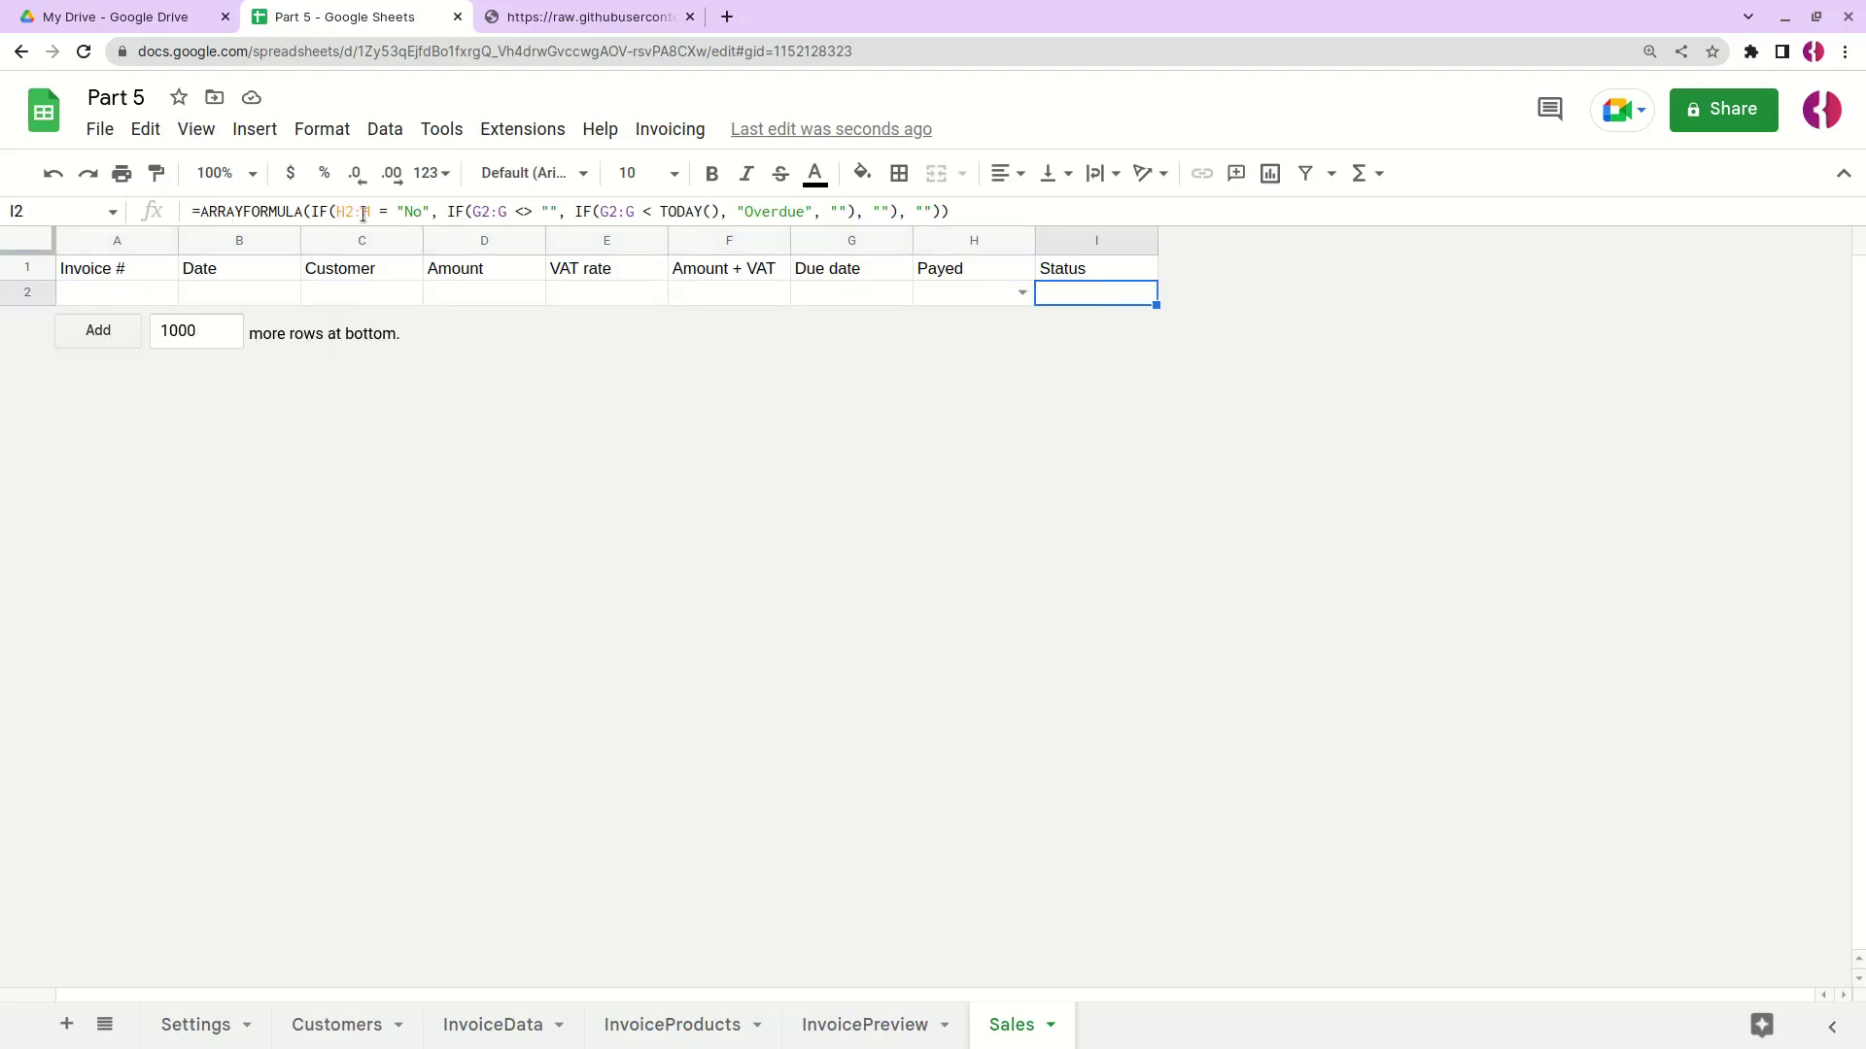
{"action": "right_click", "coordinate": [37, 294]}
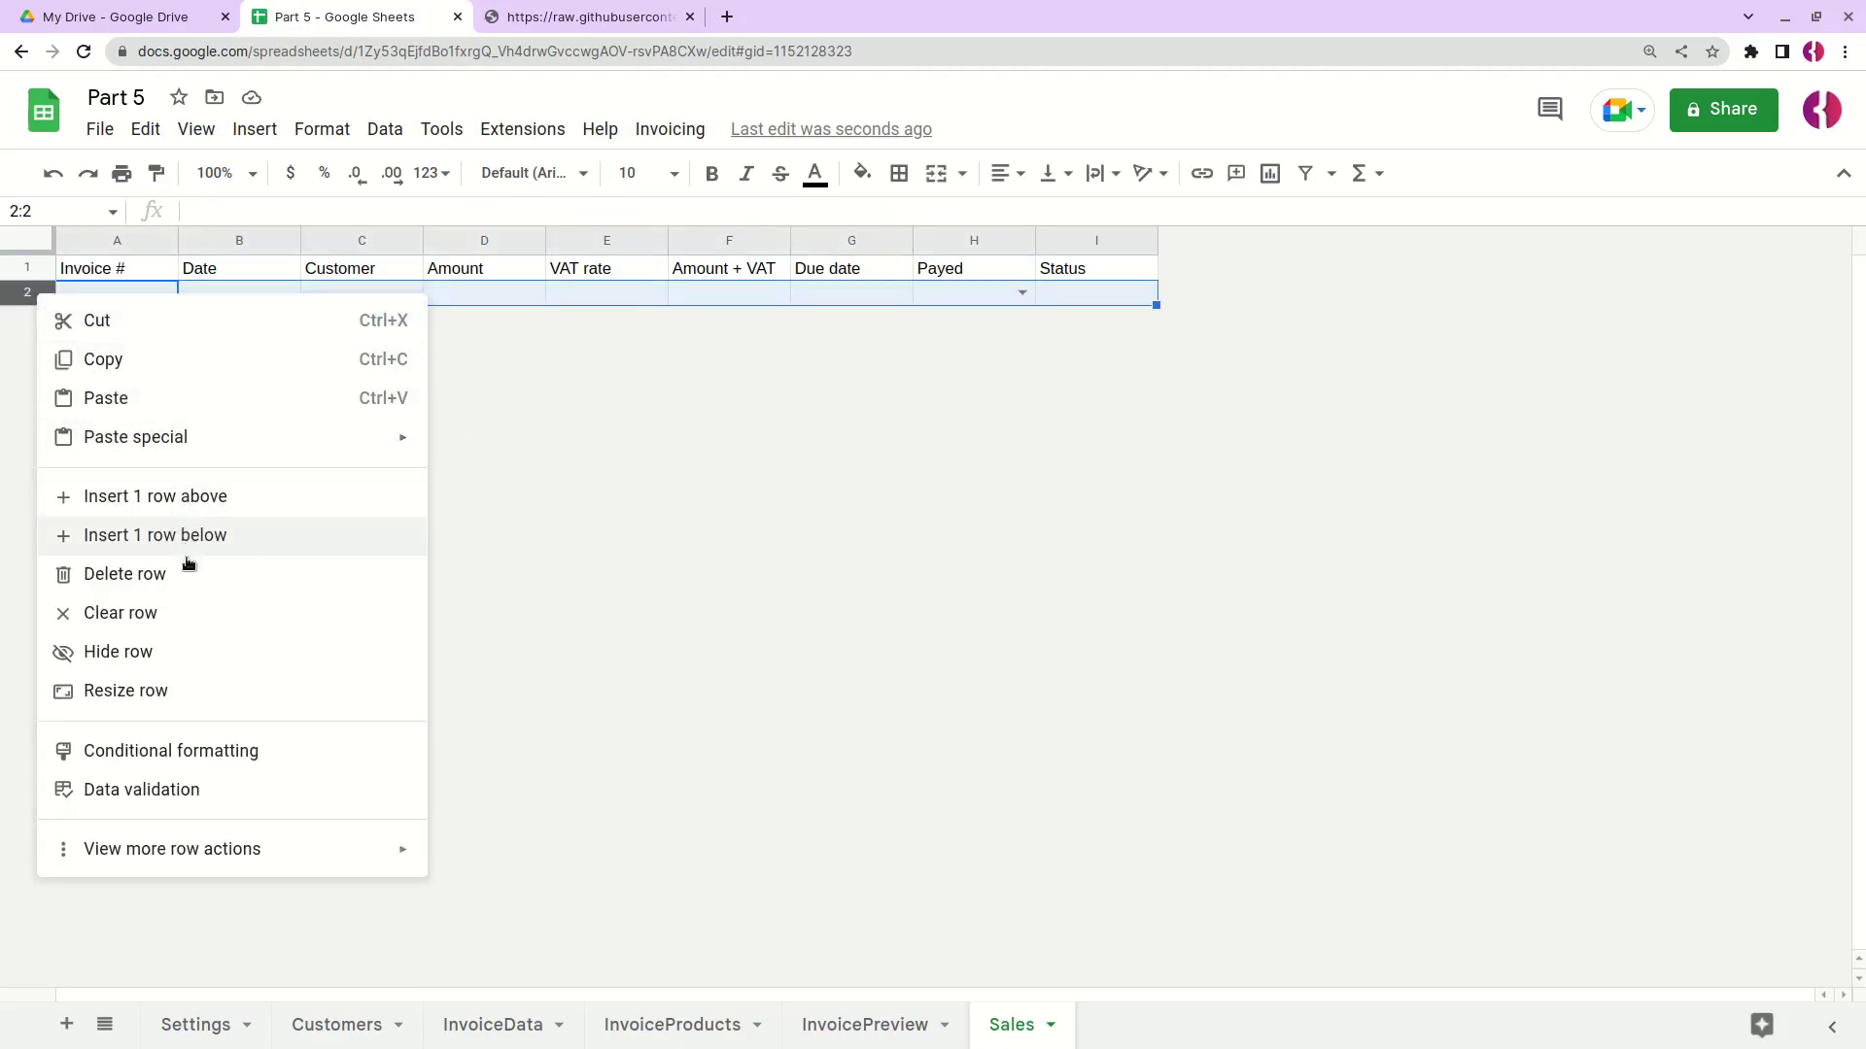
{"action": "left_click", "coordinate": [164, 653]}
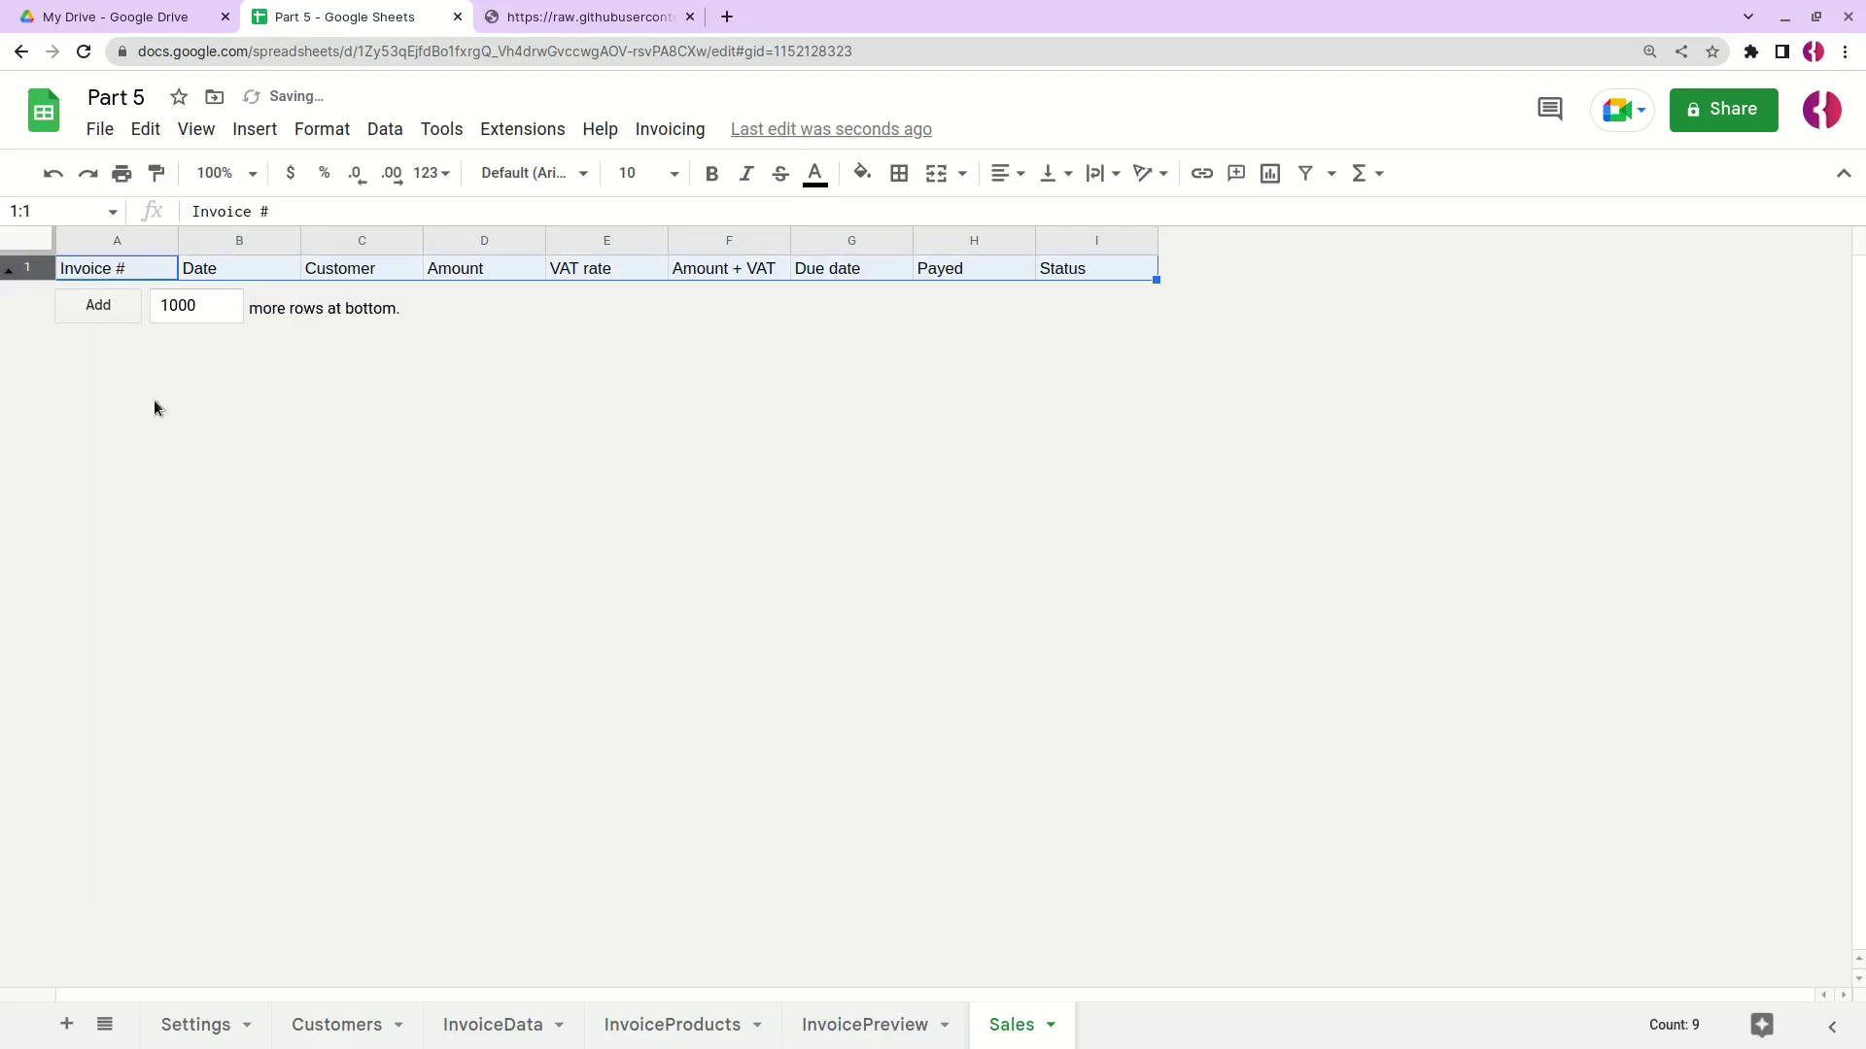
Step: Make the header row taller, vertically centred and bold
{"action": "left_click_drag", "start_coordinate": [29, 280], "coordinate": [35, 288]}
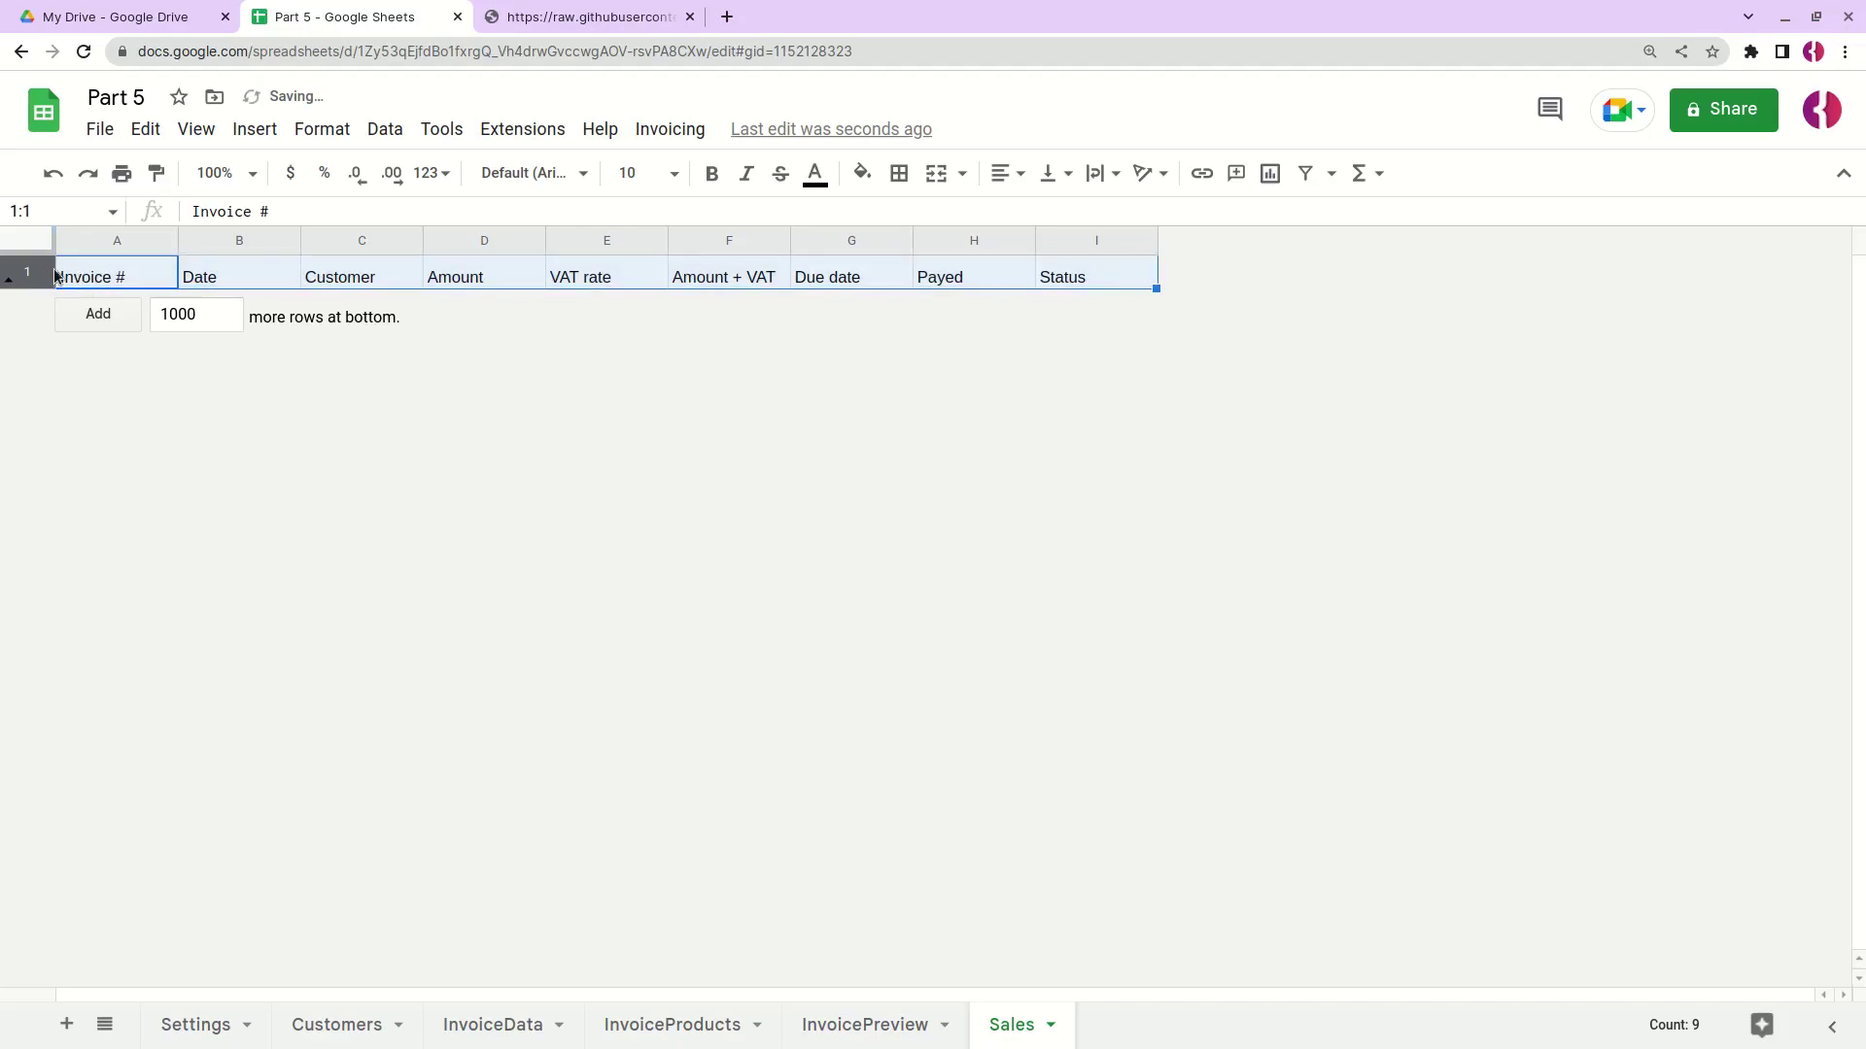
{"action": "left_click", "coordinate": [1051, 174]}
{"action": "left_click", "coordinate": [1079, 215]}
{"action": "key", "text": "ctrl+b"}
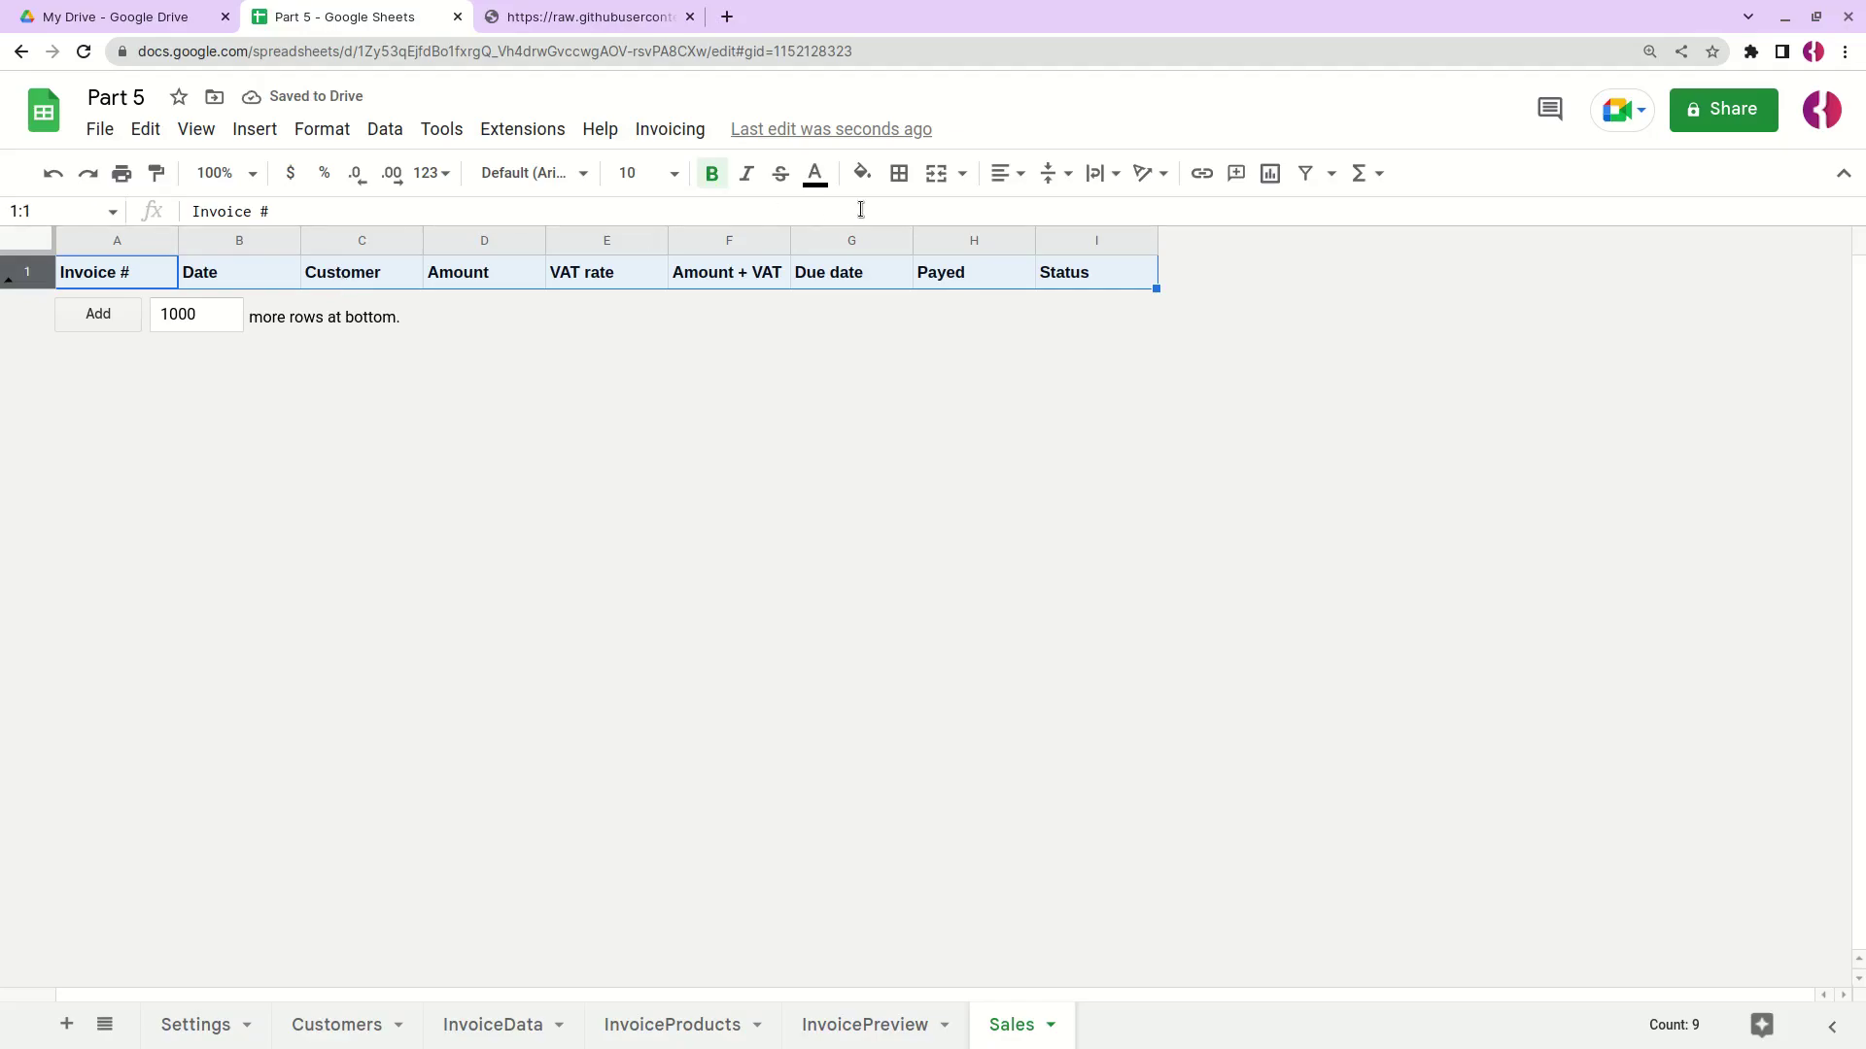
Step: Give the header row a purple fill and white text
{"action": "left_click", "coordinate": [862, 172]}
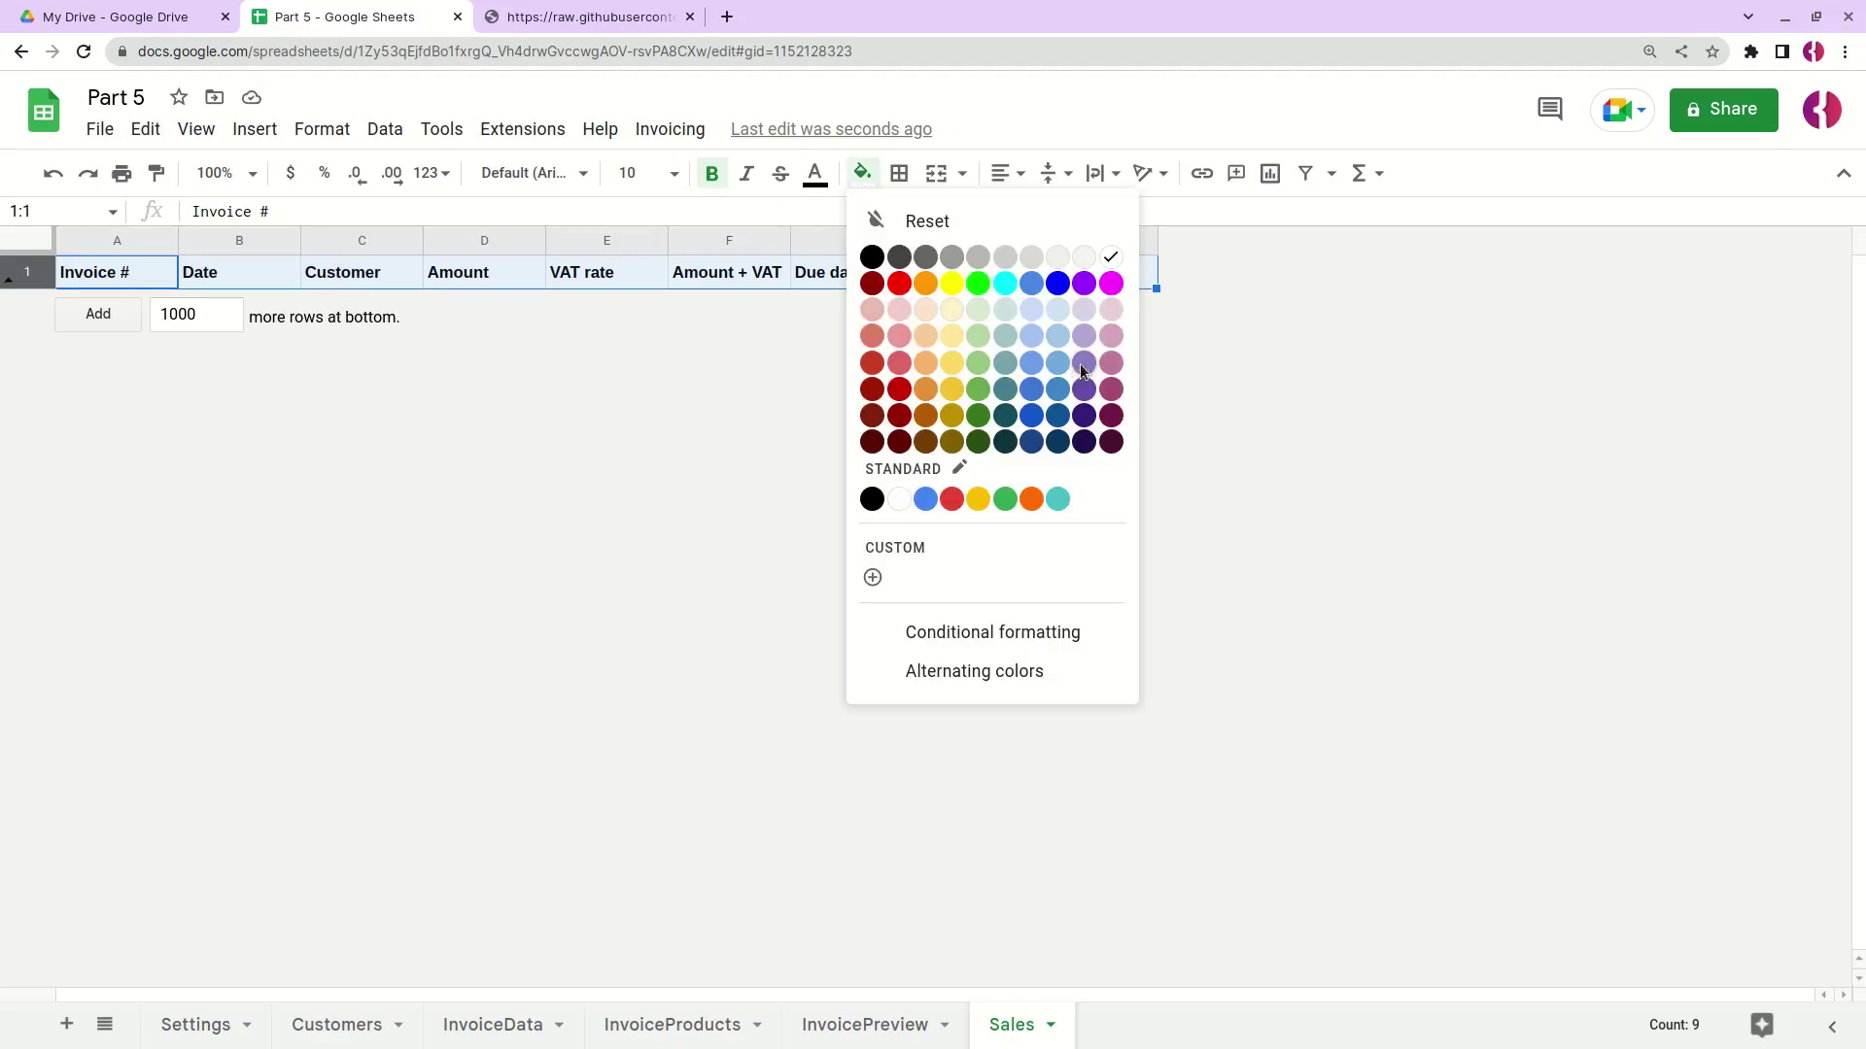
{"action": "left_click", "coordinate": [1082, 363]}
{"action": "left_click", "coordinate": [814, 173]}
{"action": "left_click", "coordinate": [1058, 257]}
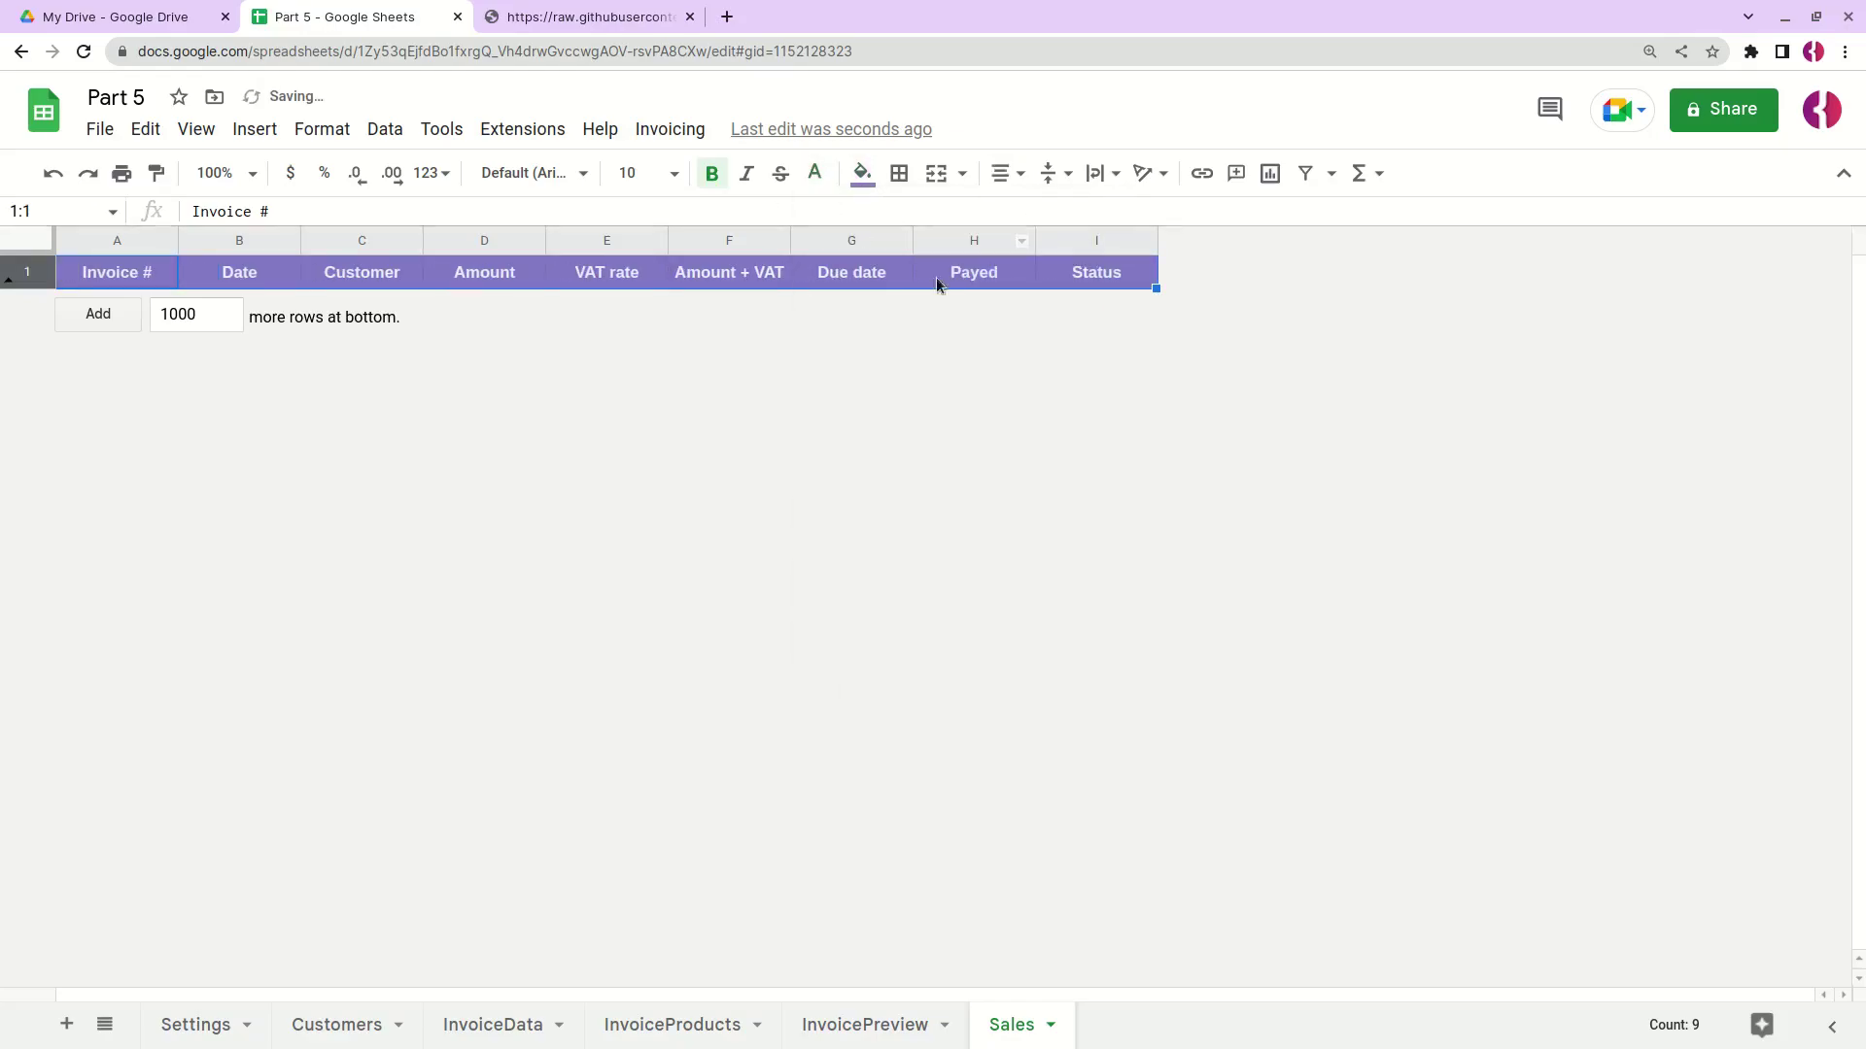
{"action": "key", "text": "Right"}
{"action": "key", "text": "Right"}
{"action": "key", "text": "Right"}
{"action": "key", "text": "Right"}
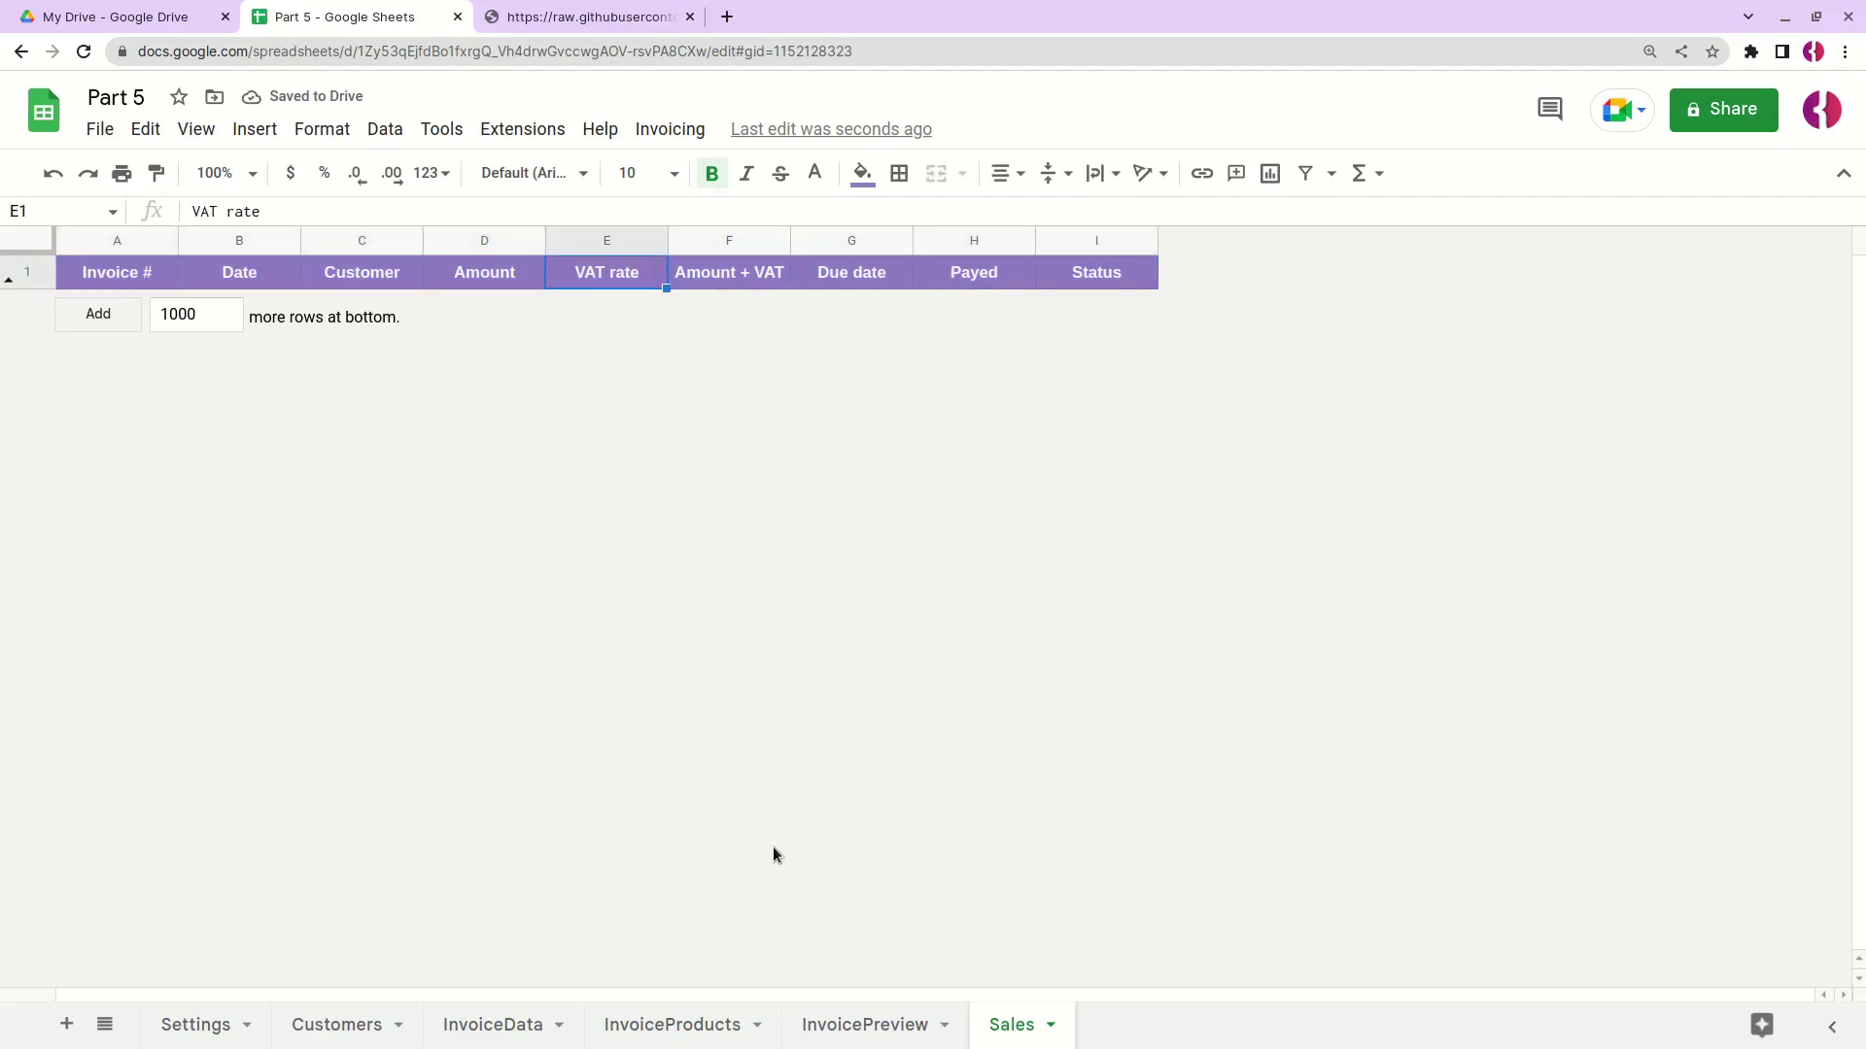
Step: Add invoice 1 to the Sales table with Invoicing > Add invoice to sales table, then check its Overdue status
{"action": "left_click", "coordinate": [498, 1026]}
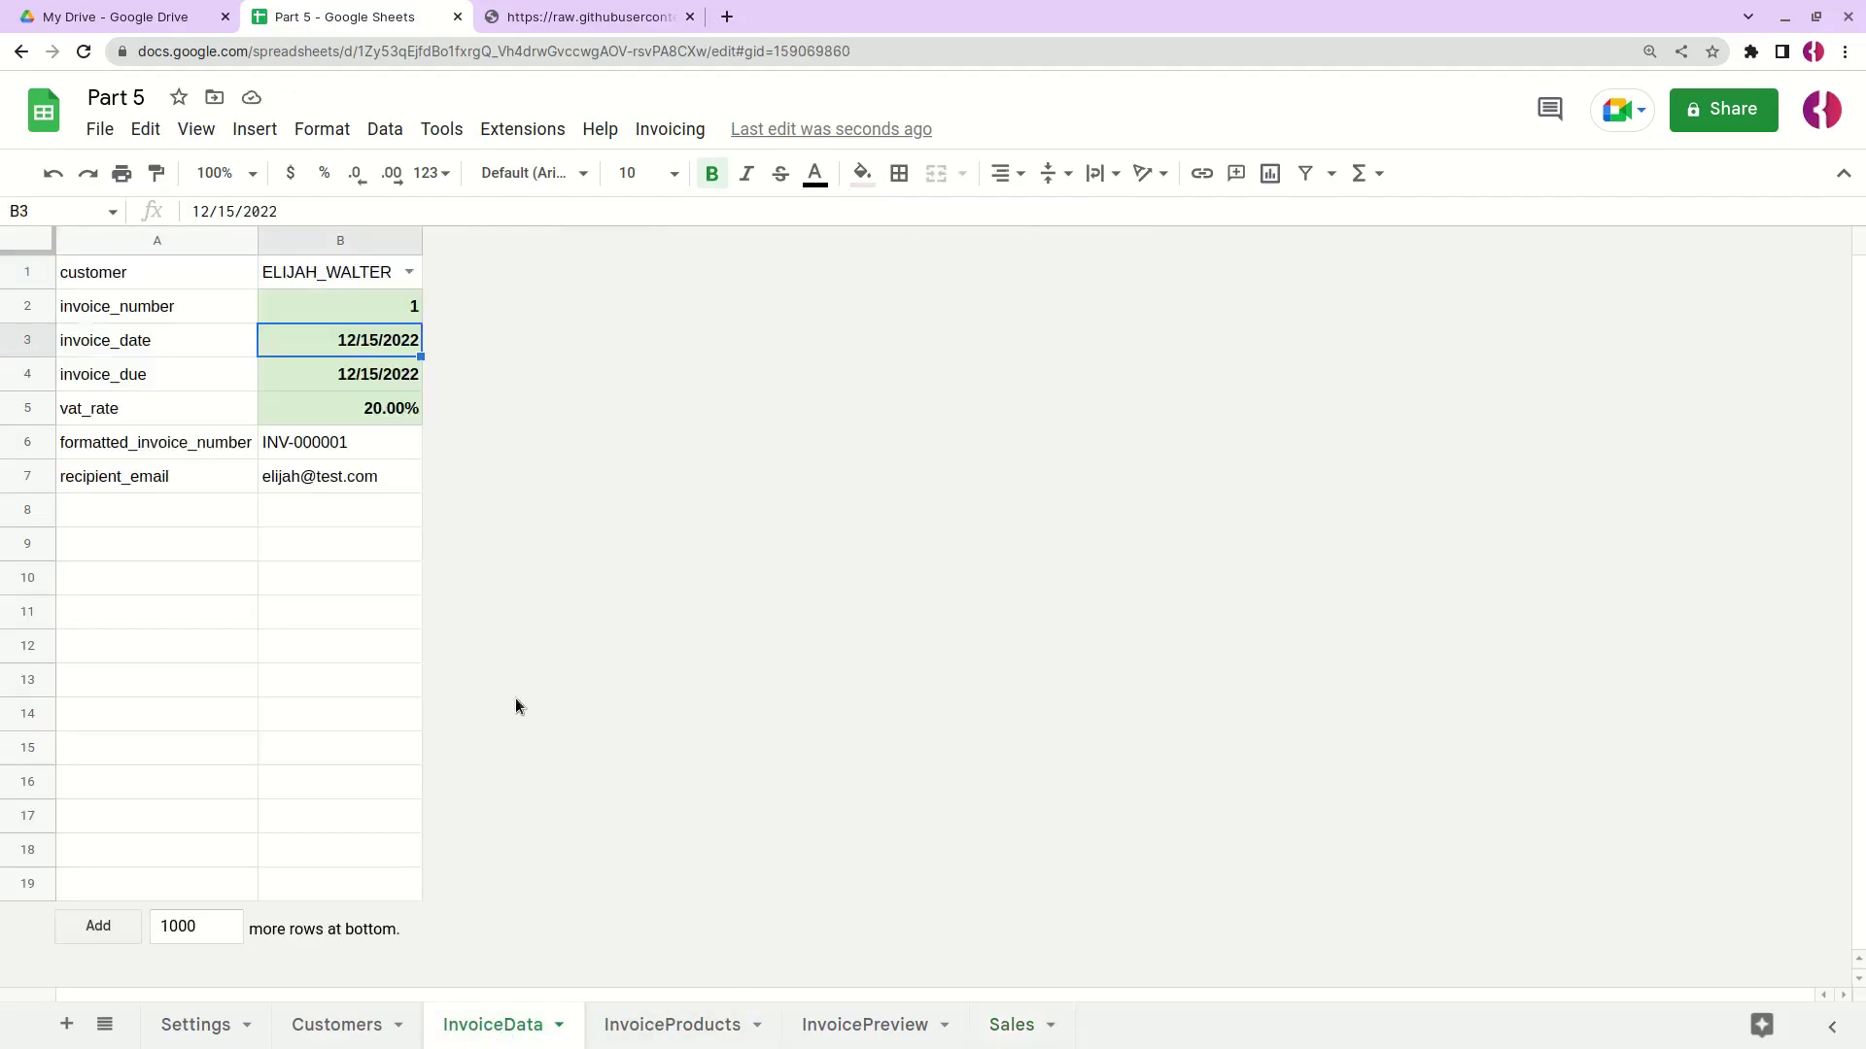
{"action": "left_click", "coordinate": [374, 308]}
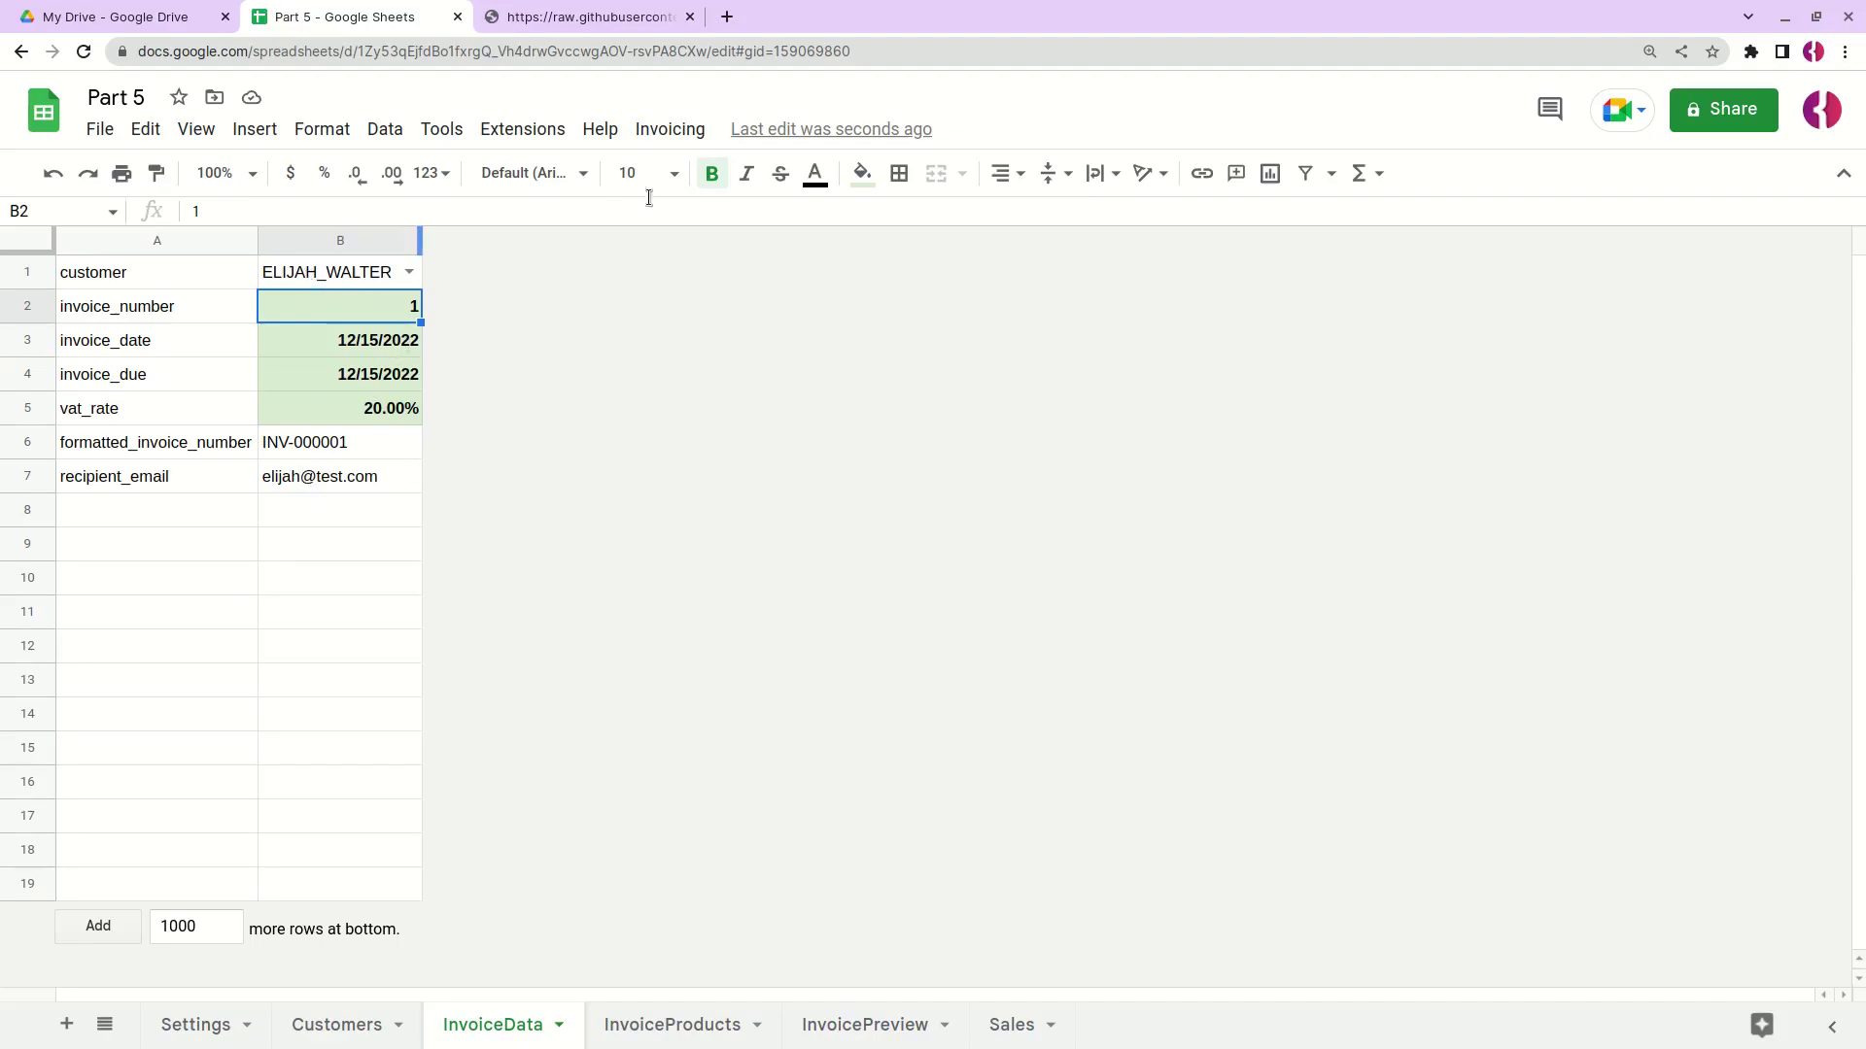
{"action": "left_click", "coordinate": [653, 131]}
{"action": "left_click", "coordinate": [684, 172]}
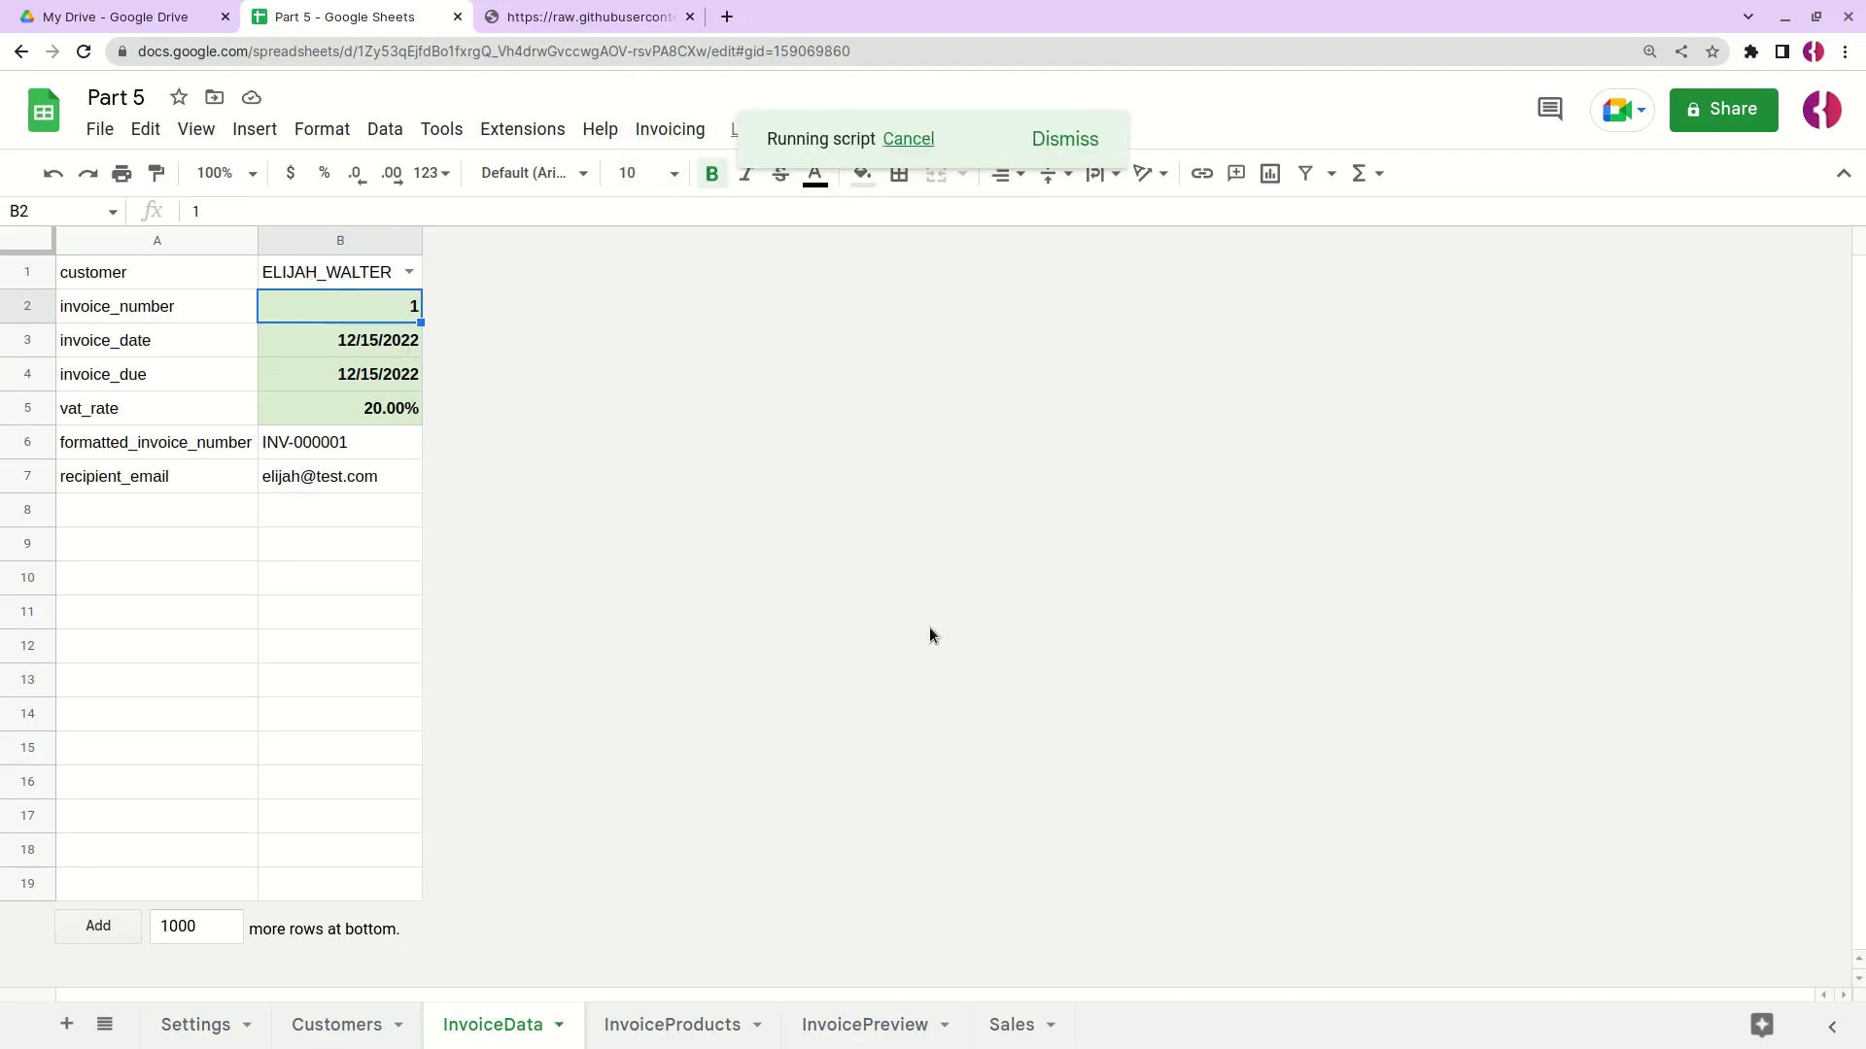
{"action": "left_click", "coordinate": [1014, 1027]}
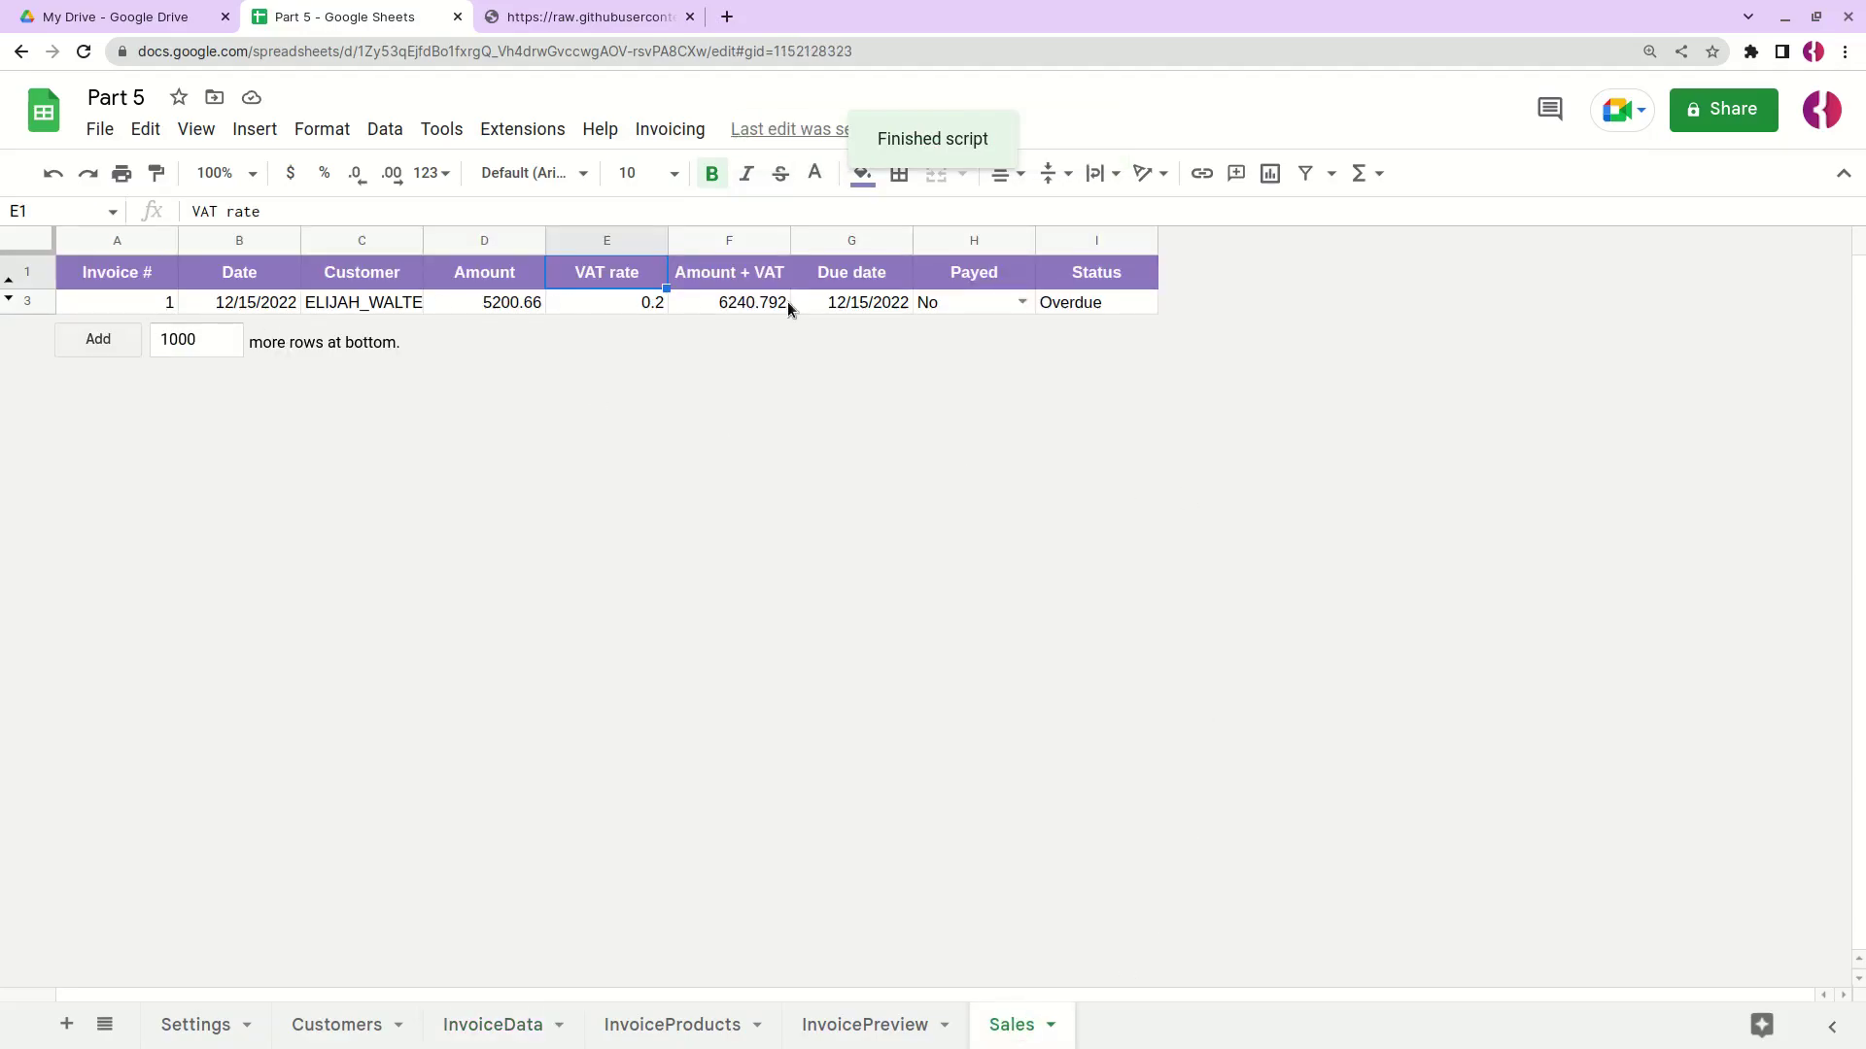
{"action": "left_click", "coordinate": [1059, 304]}
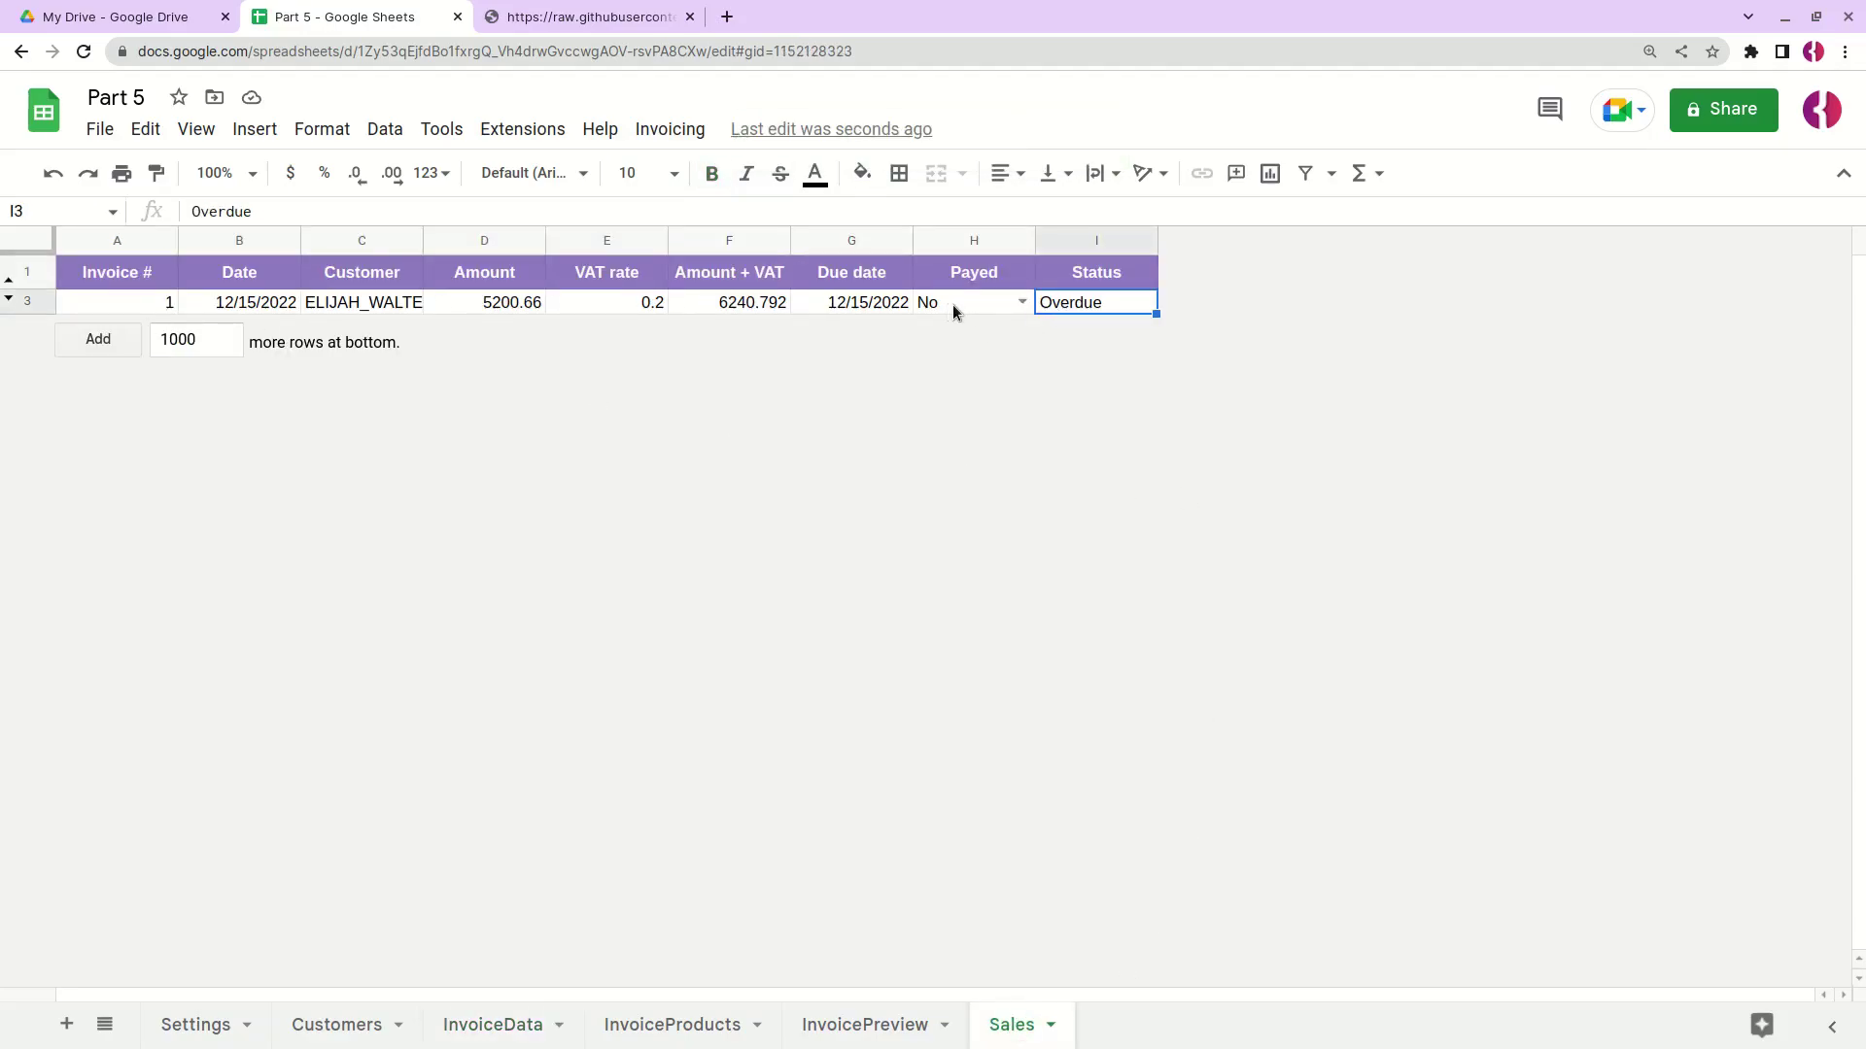
Step: On InvoiceData, fill the invoice date B3 and due date B4 with today's date
{"action": "left_click", "coordinate": [544, 1021]}
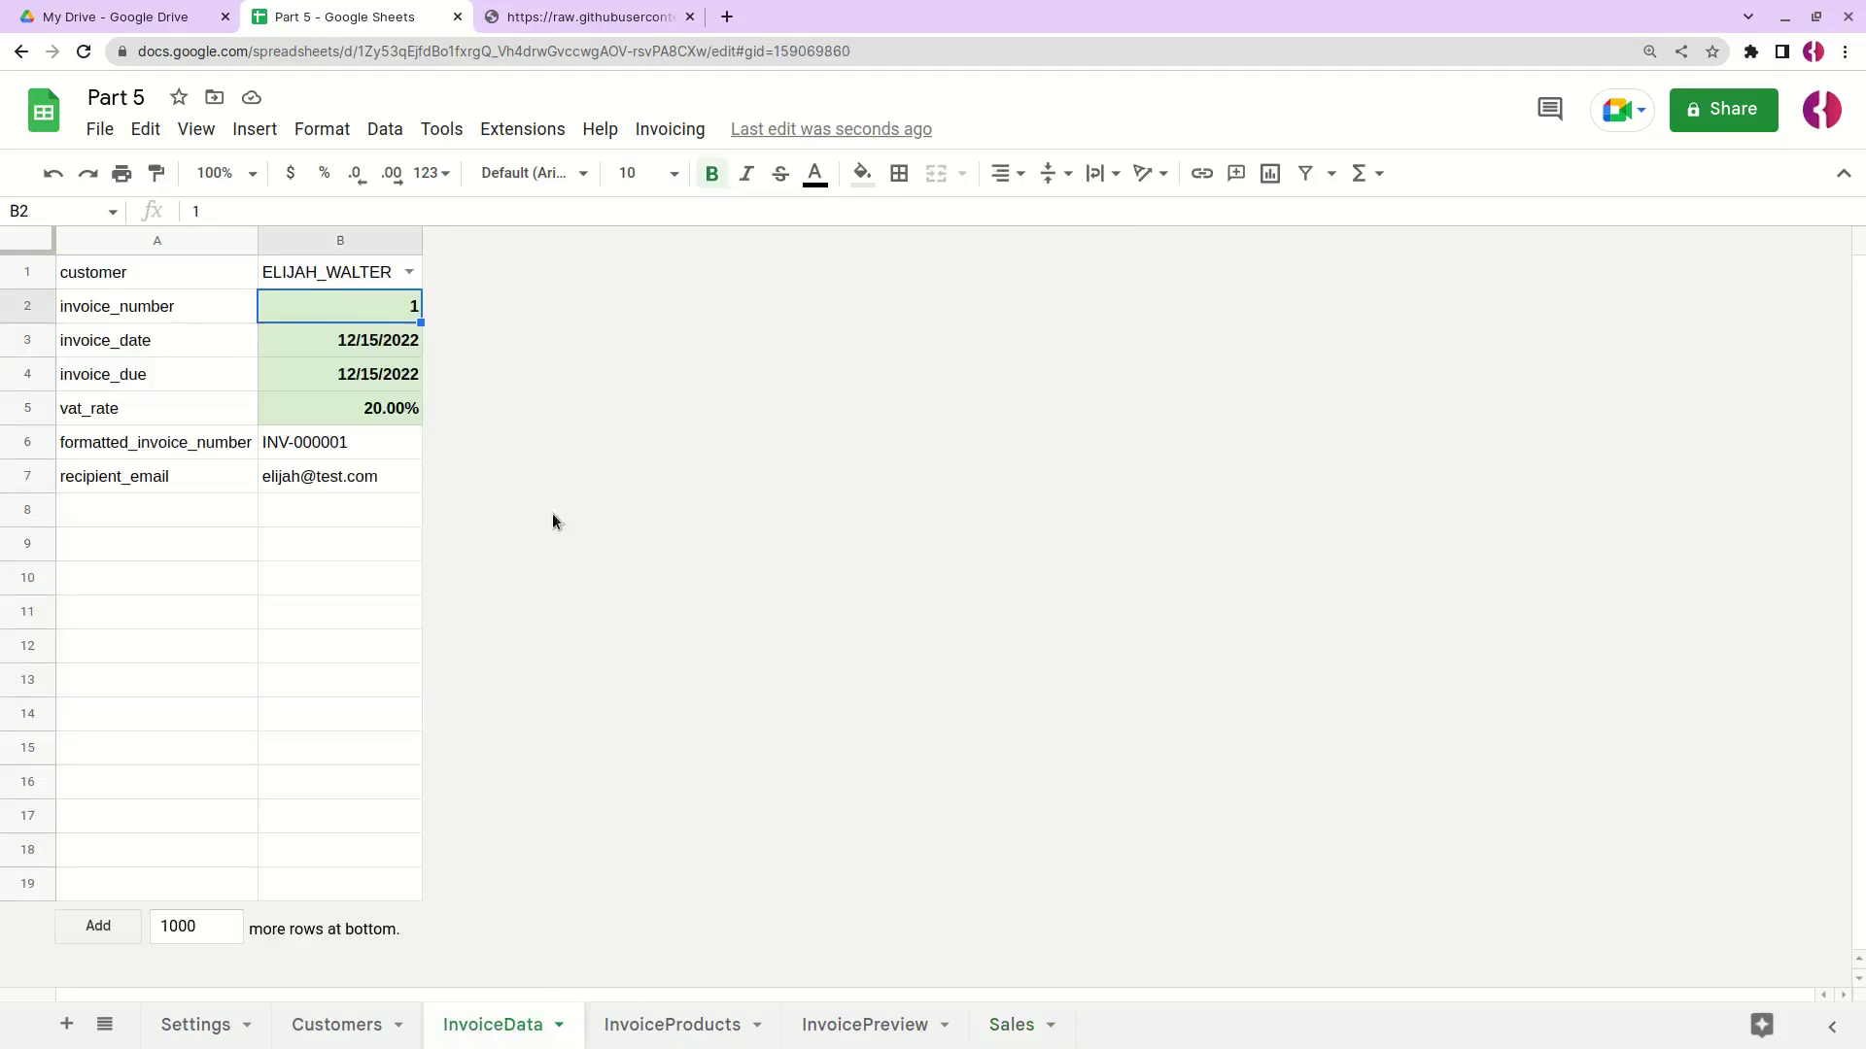
{"action": "left_click", "coordinate": [371, 348]}
{"action": "key", "text": "ctrl+semicolon"}
{"action": "key", "text": "Return"}
{"action": "key", "text": "ctrl+d"}
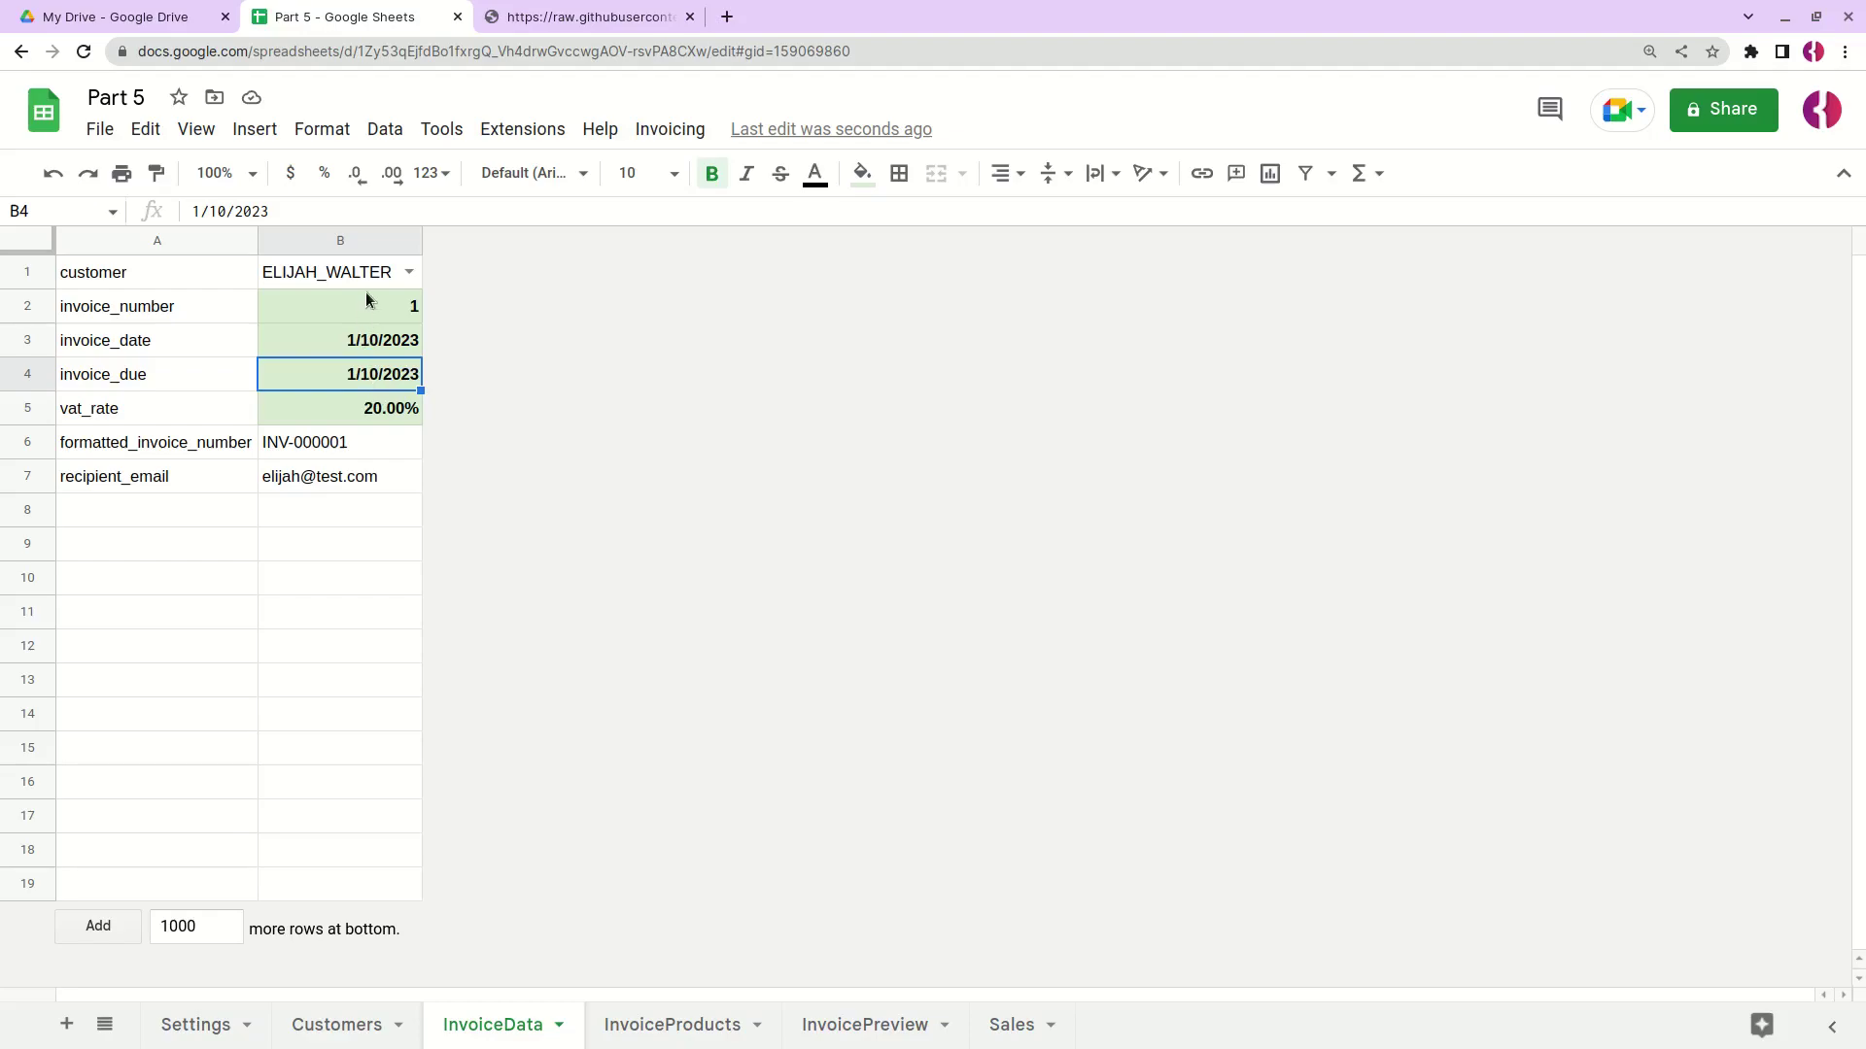
Step: Set invoice number 2 with a different customer and add it to the Sales table
{"action": "left_click", "coordinate": [396, 307]}
{"action": "type", "text": "2"}
{"action": "key", "text": "Return"}
{"action": "left_click", "coordinate": [409, 272]}
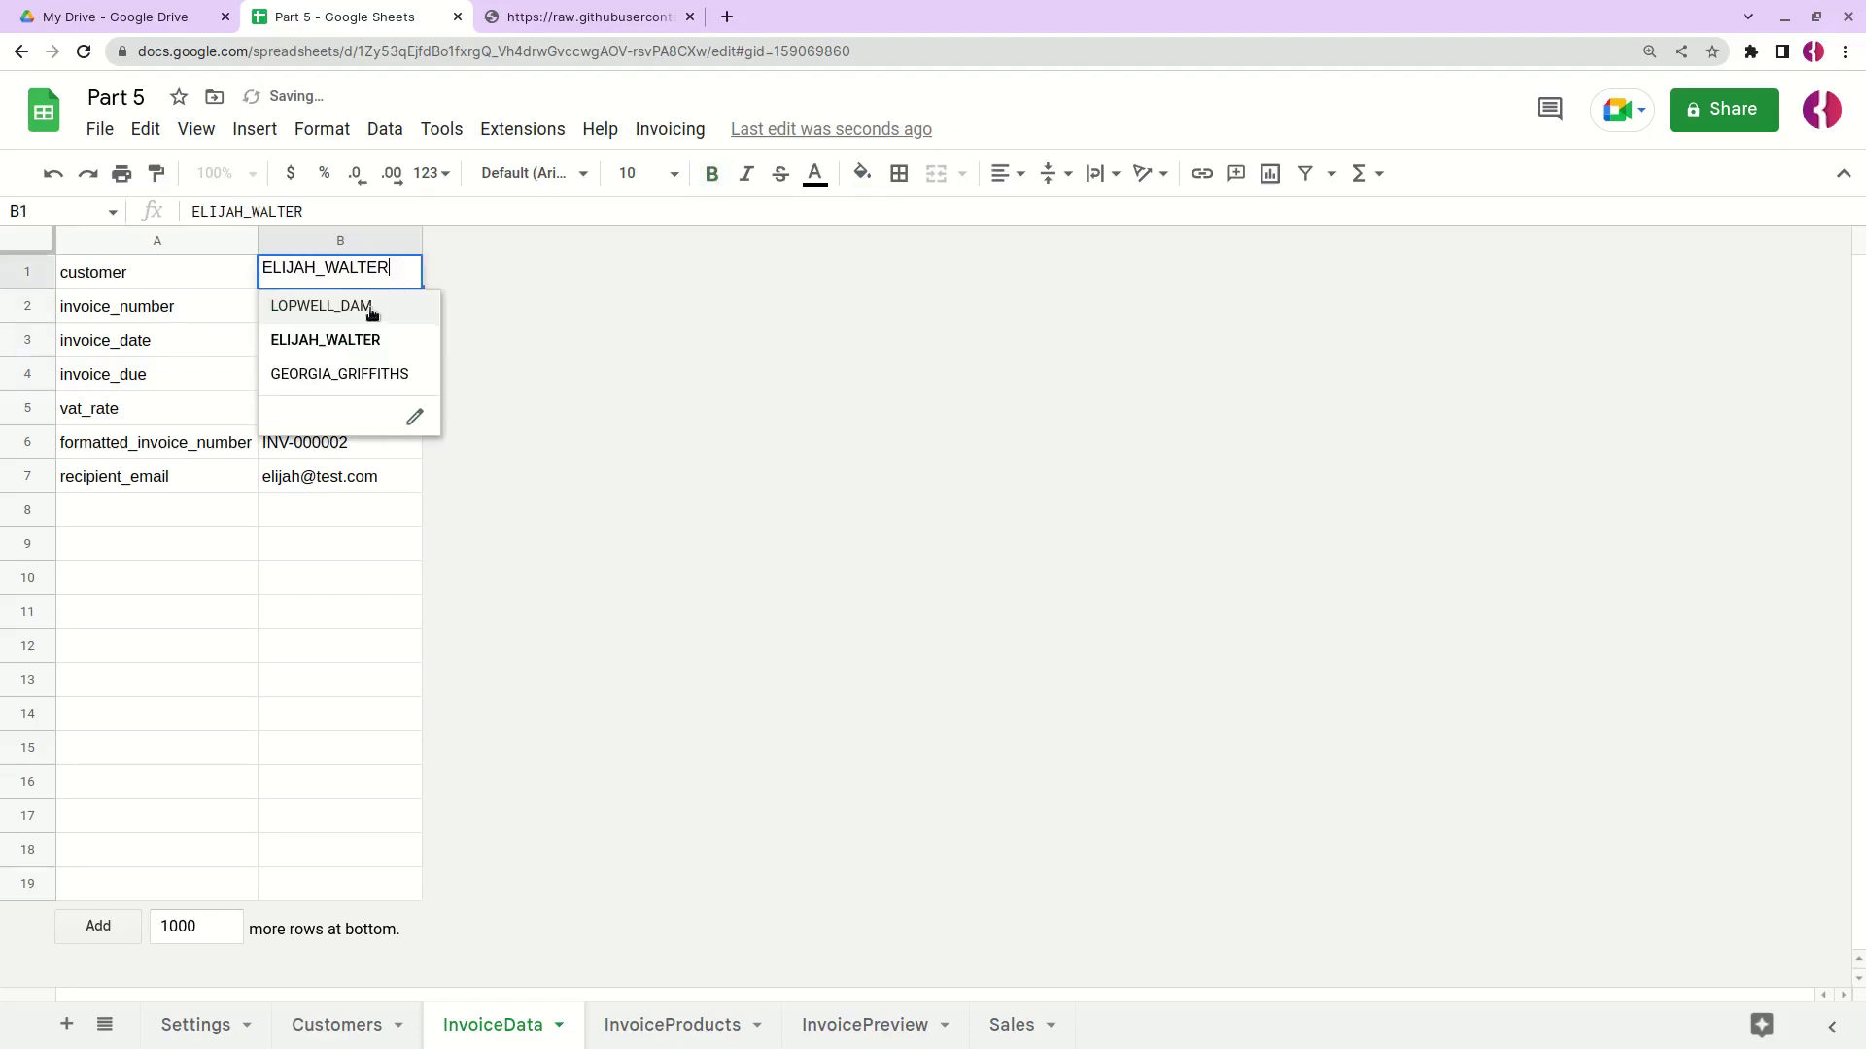
{"action": "left_click", "coordinate": [345, 370]}
{"action": "left_click", "coordinate": [670, 129]}
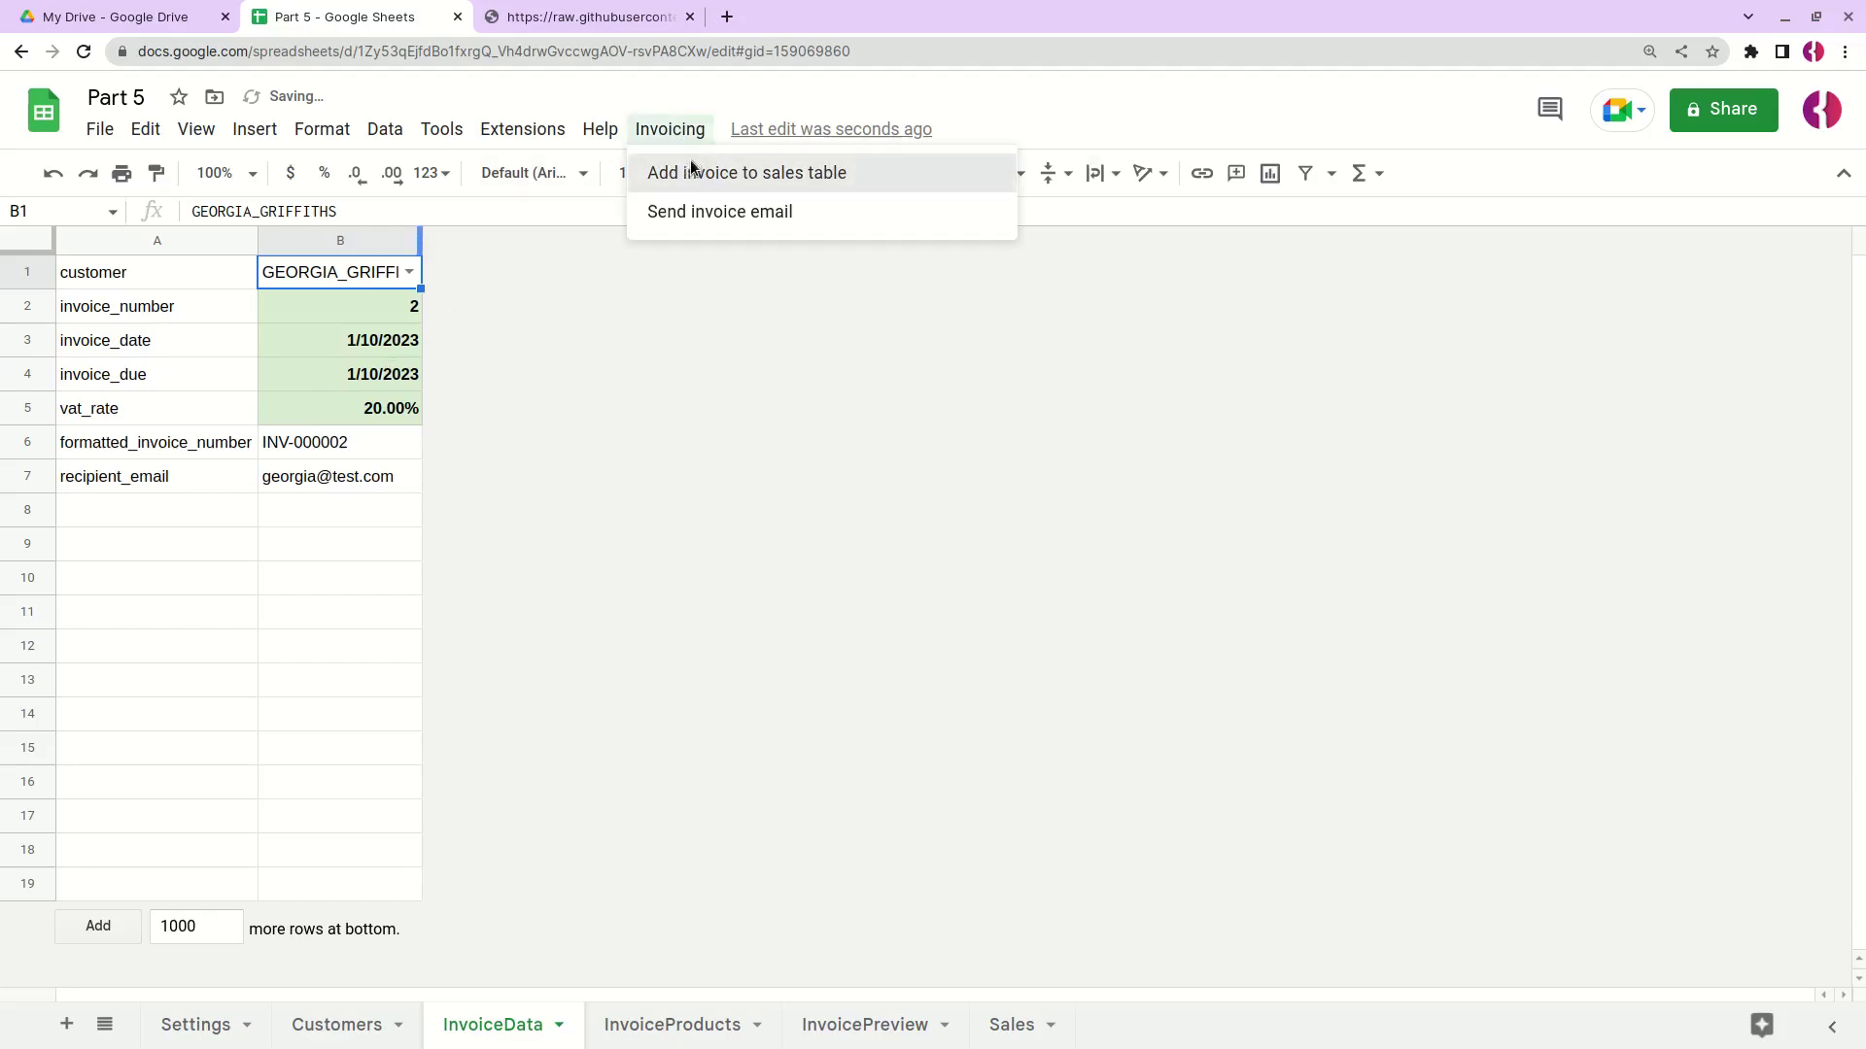
{"action": "left_click", "coordinate": [680, 171]}
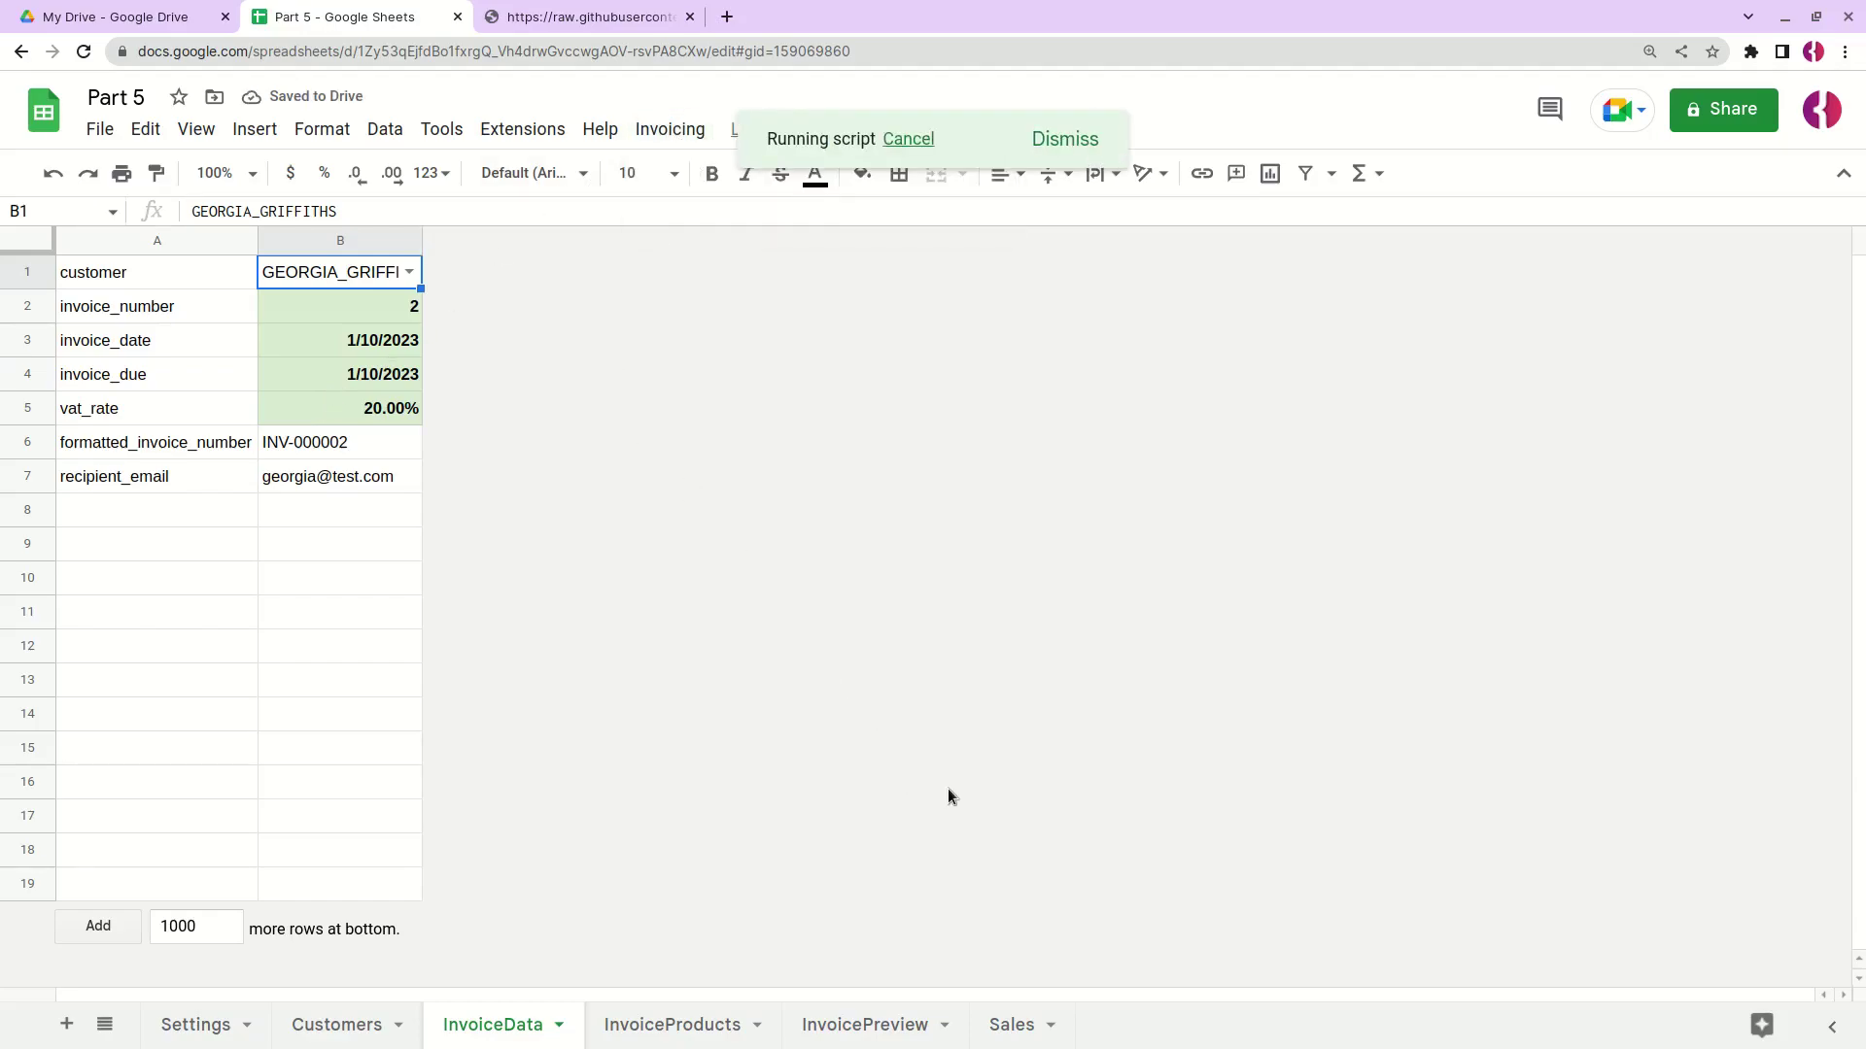
{"action": "left_click", "coordinate": [1007, 1027]}
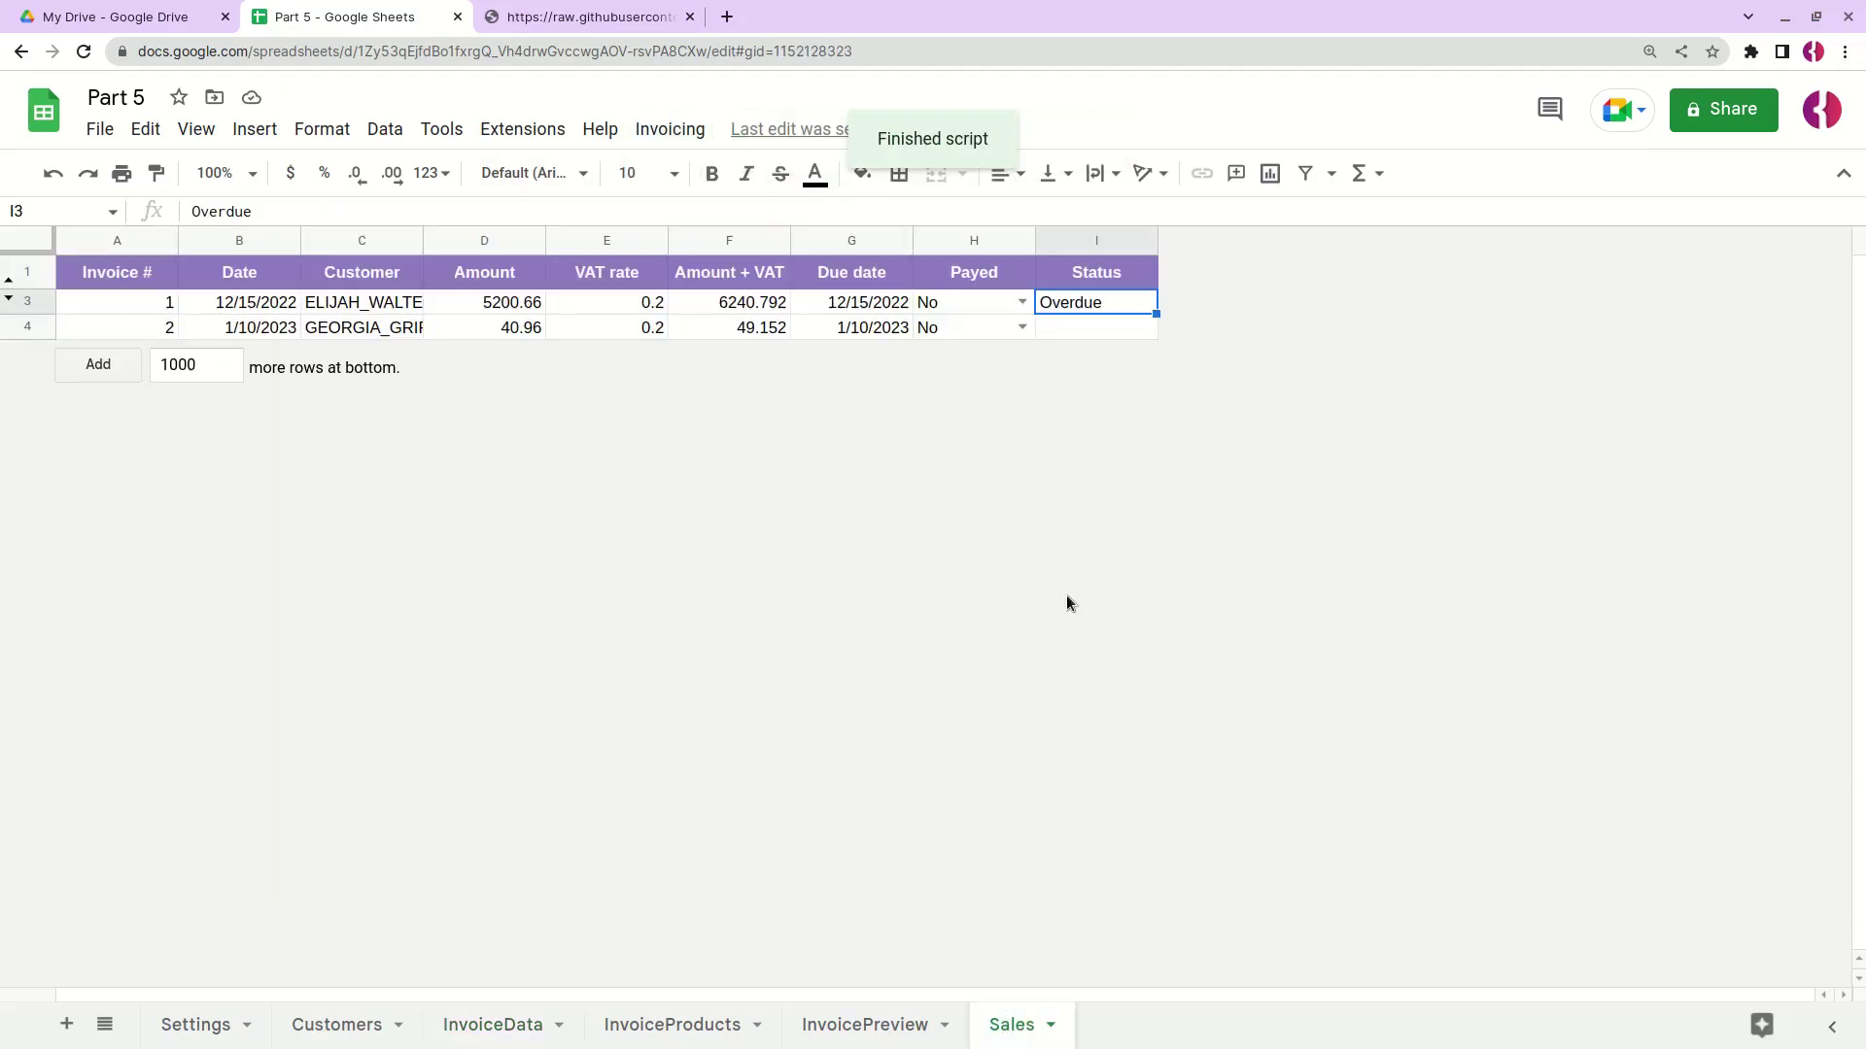
Step: Change invoice 2's due date to 1/9/2023 so its status shows Overdue
{"action": "left_click", "coordinate": [1071, 336]}
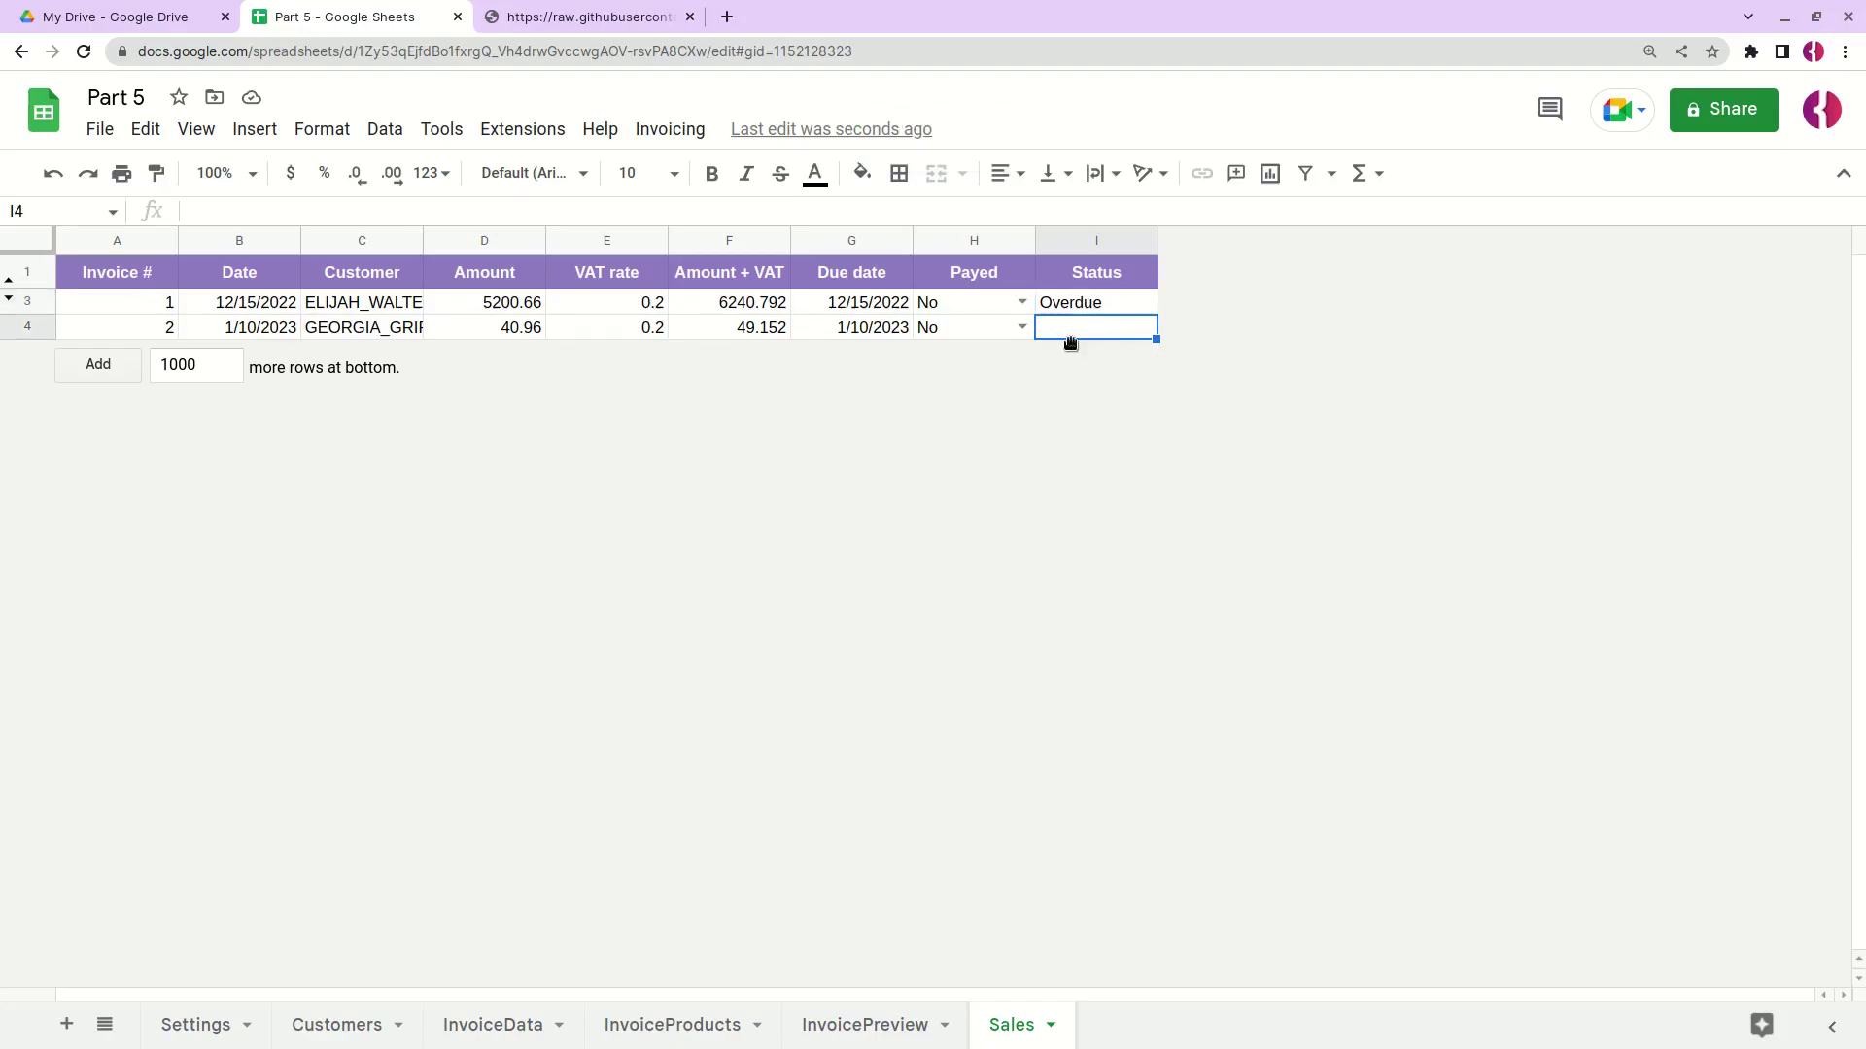
{"action": "left_click", "coordinate": [890, 330]}
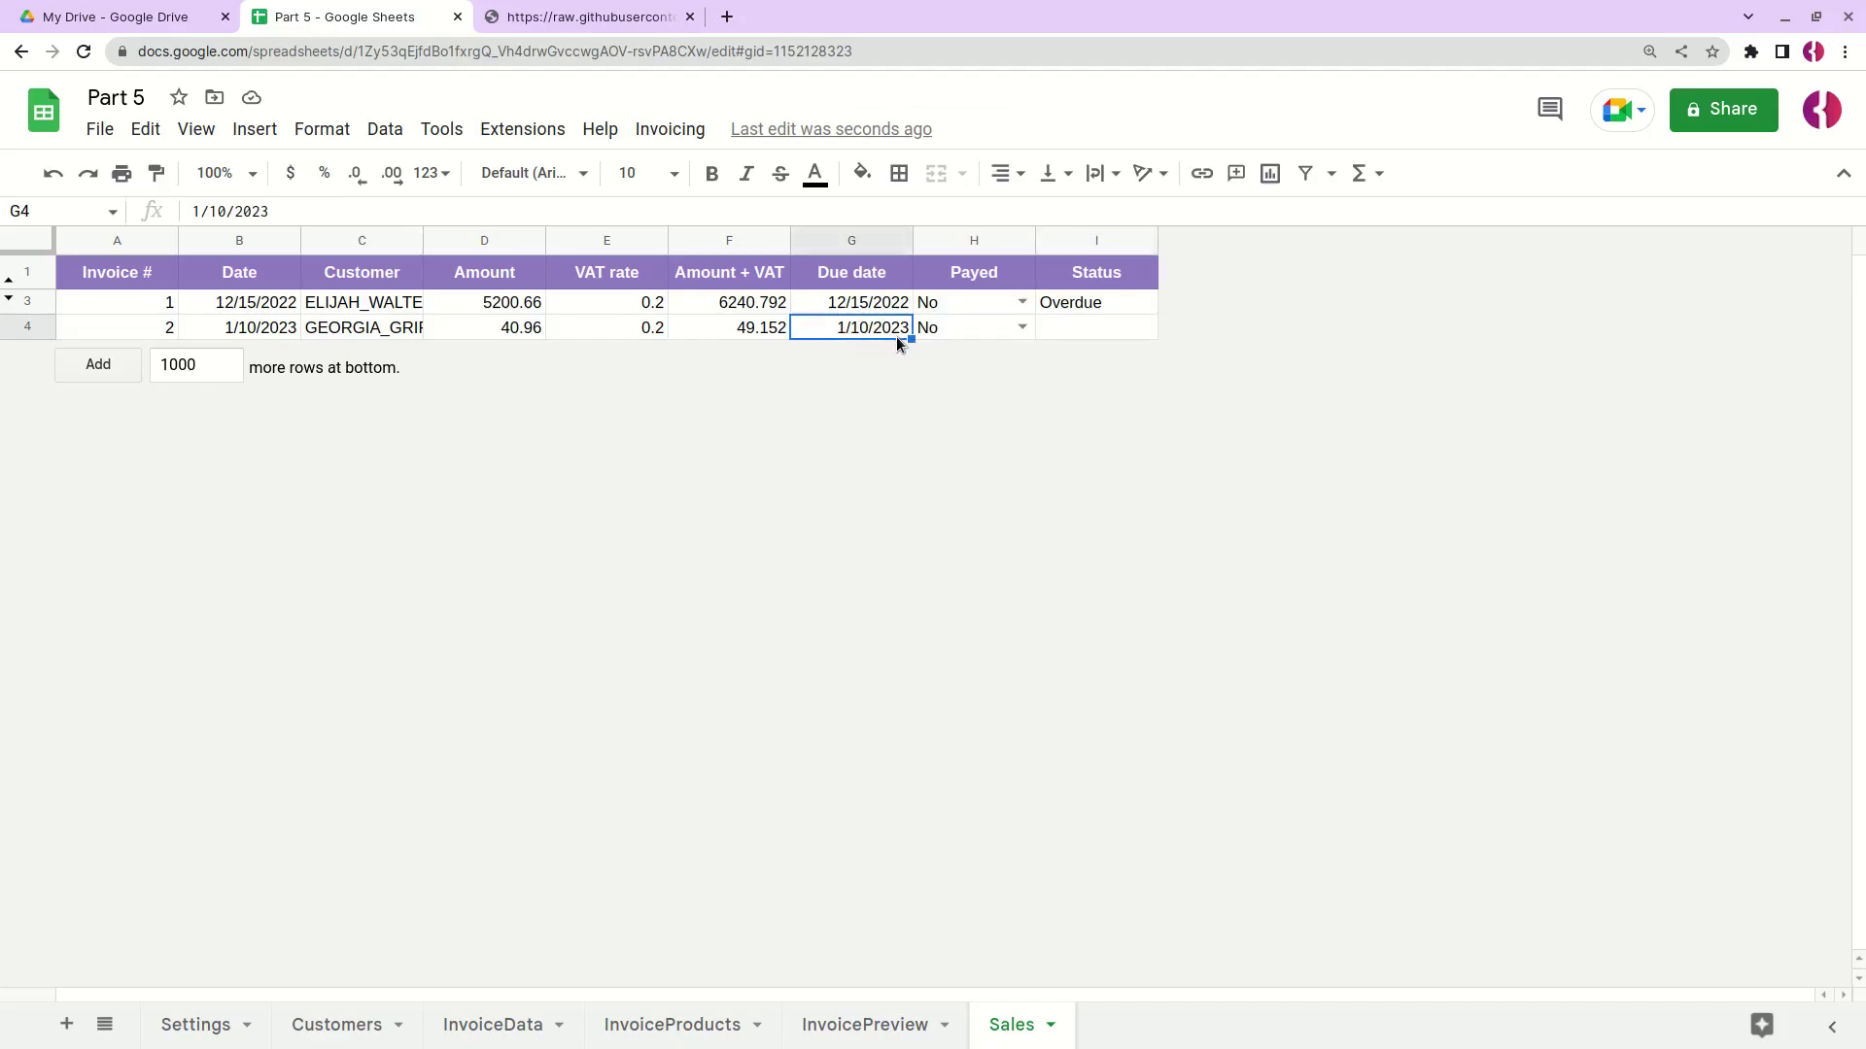
{"action": "double_click", "coordinate": [217, 210]}
{"action": "type", "text": "9"}
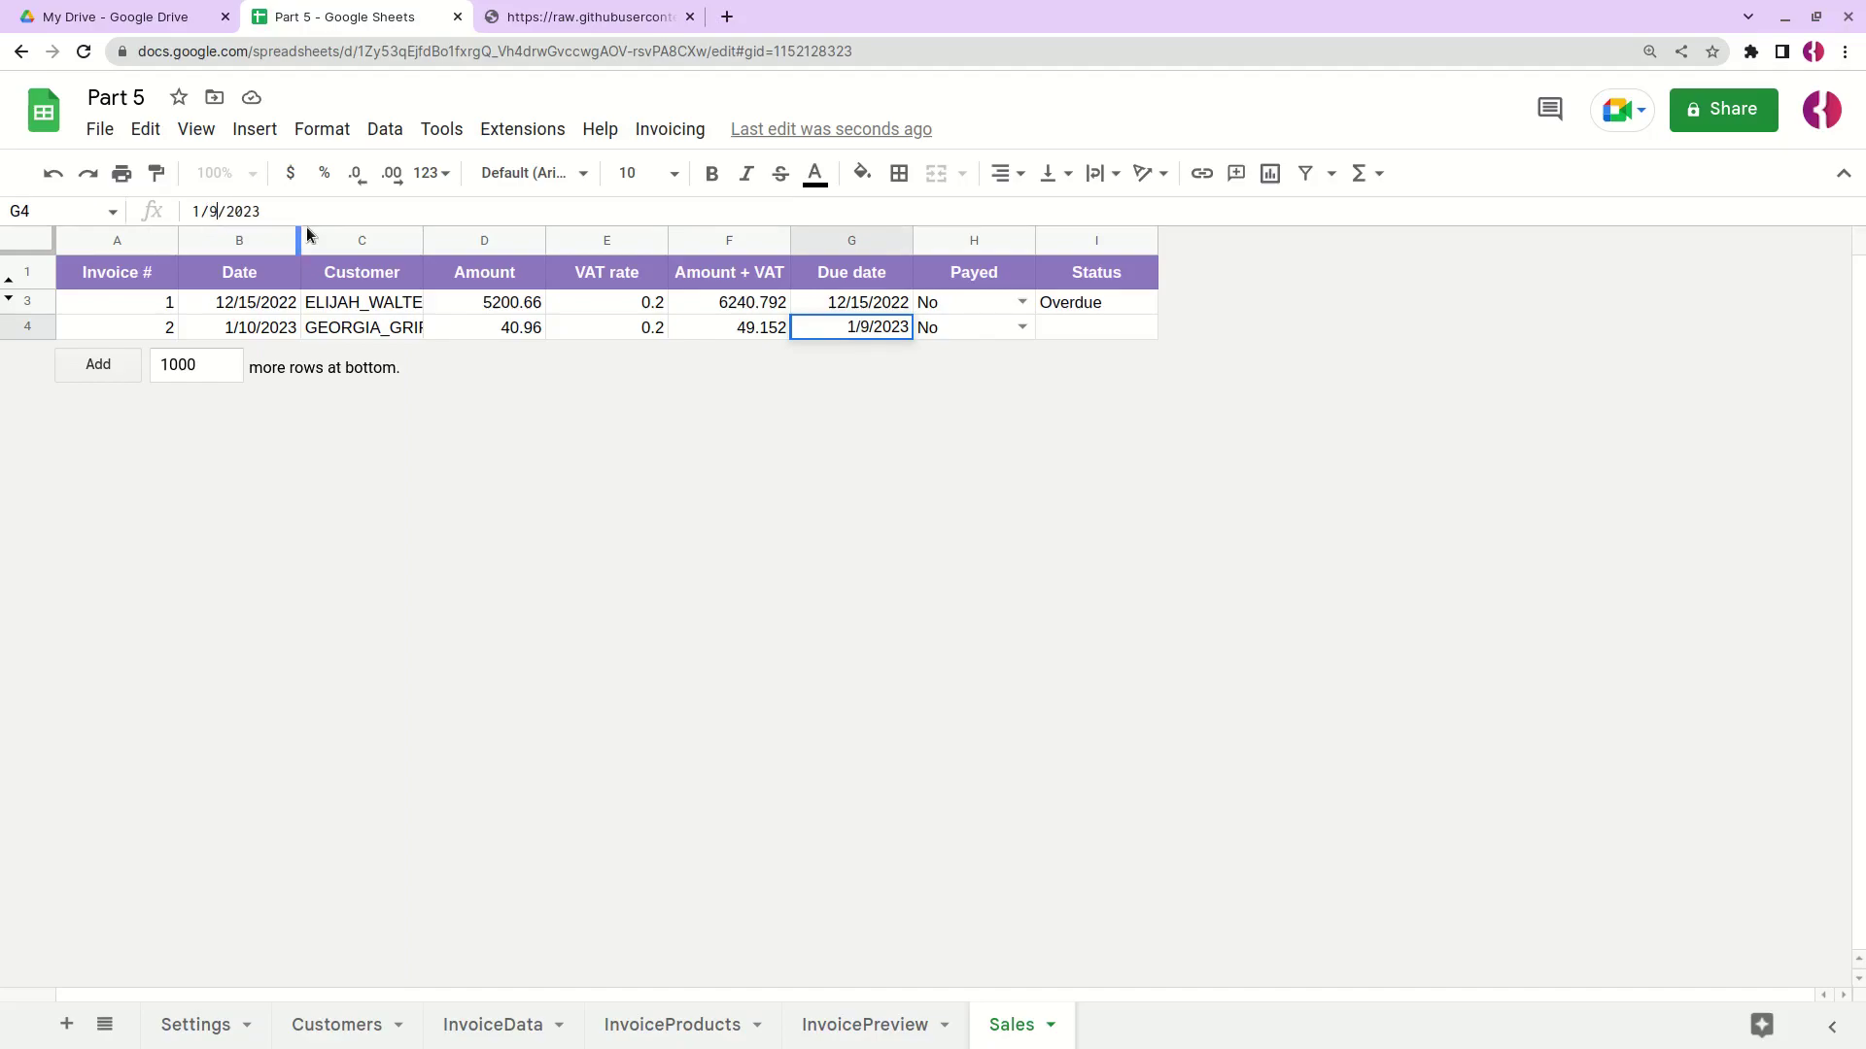
{"action": "key", "text": "Return"}
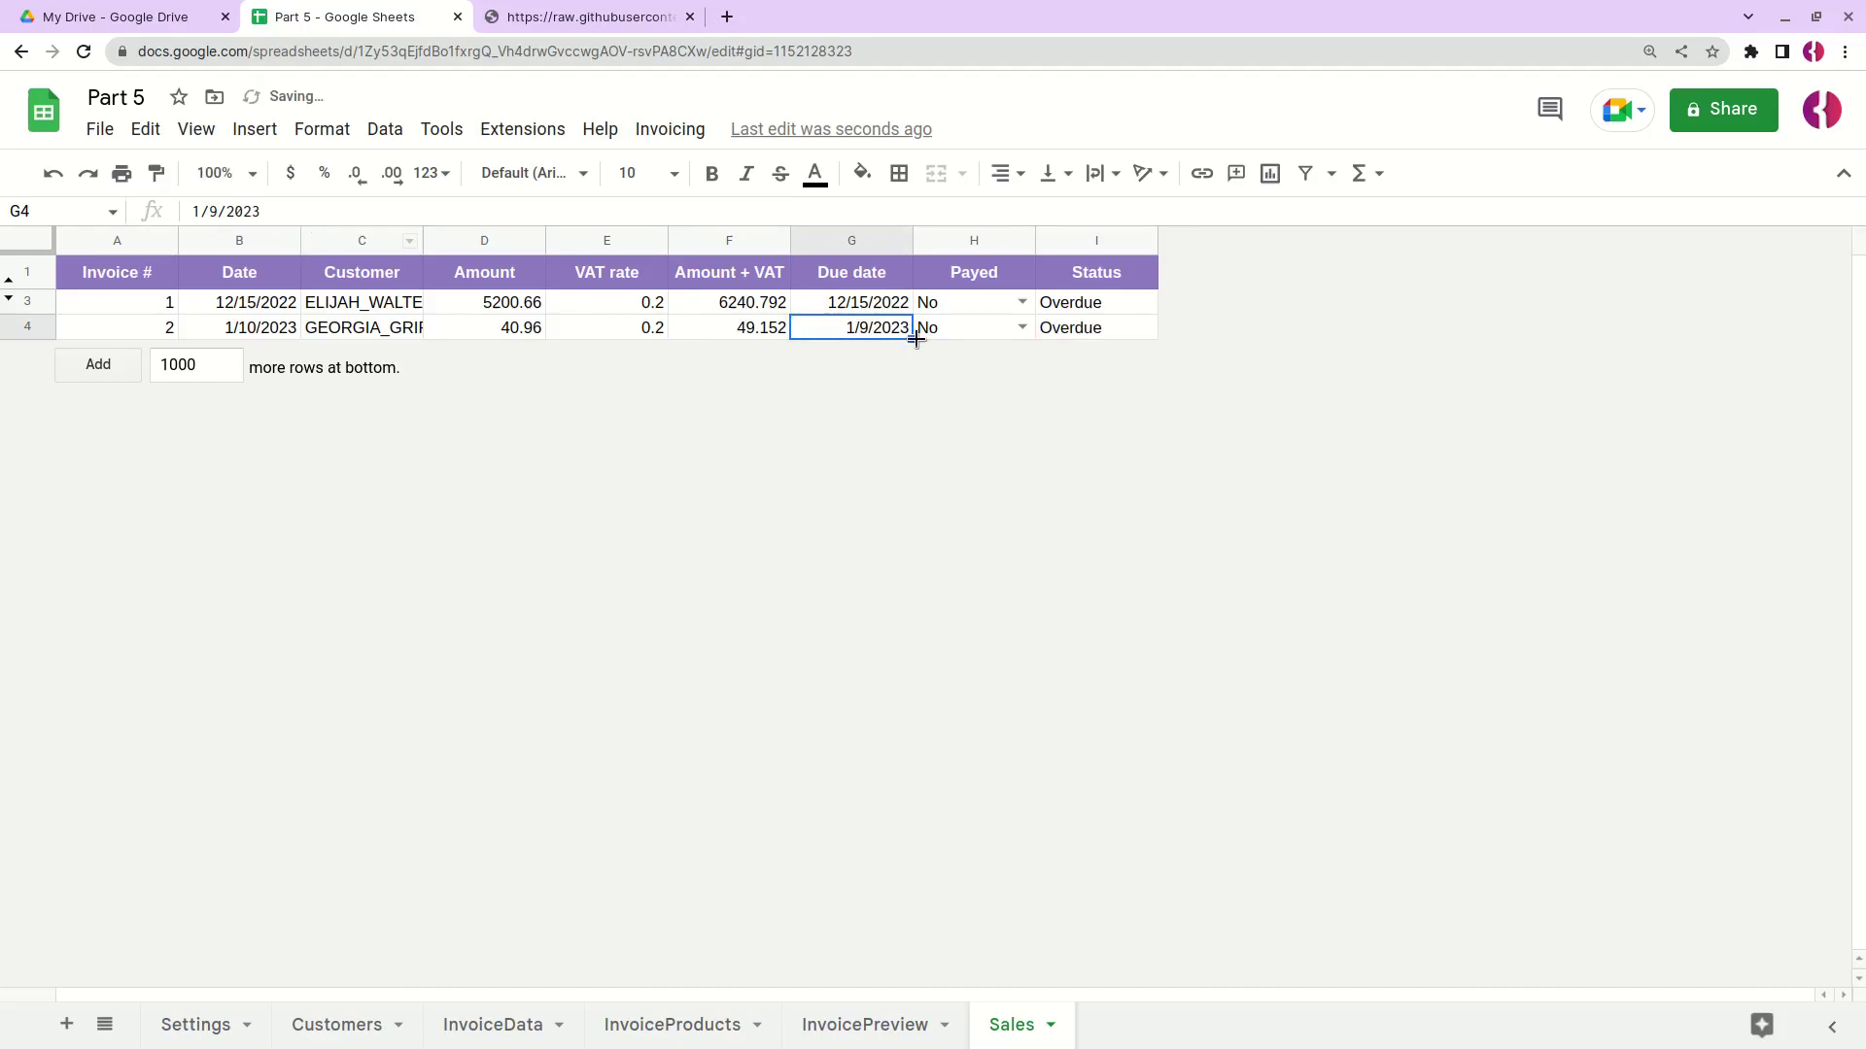
{"action": "left_click", "coordinate": [1074, 328]}
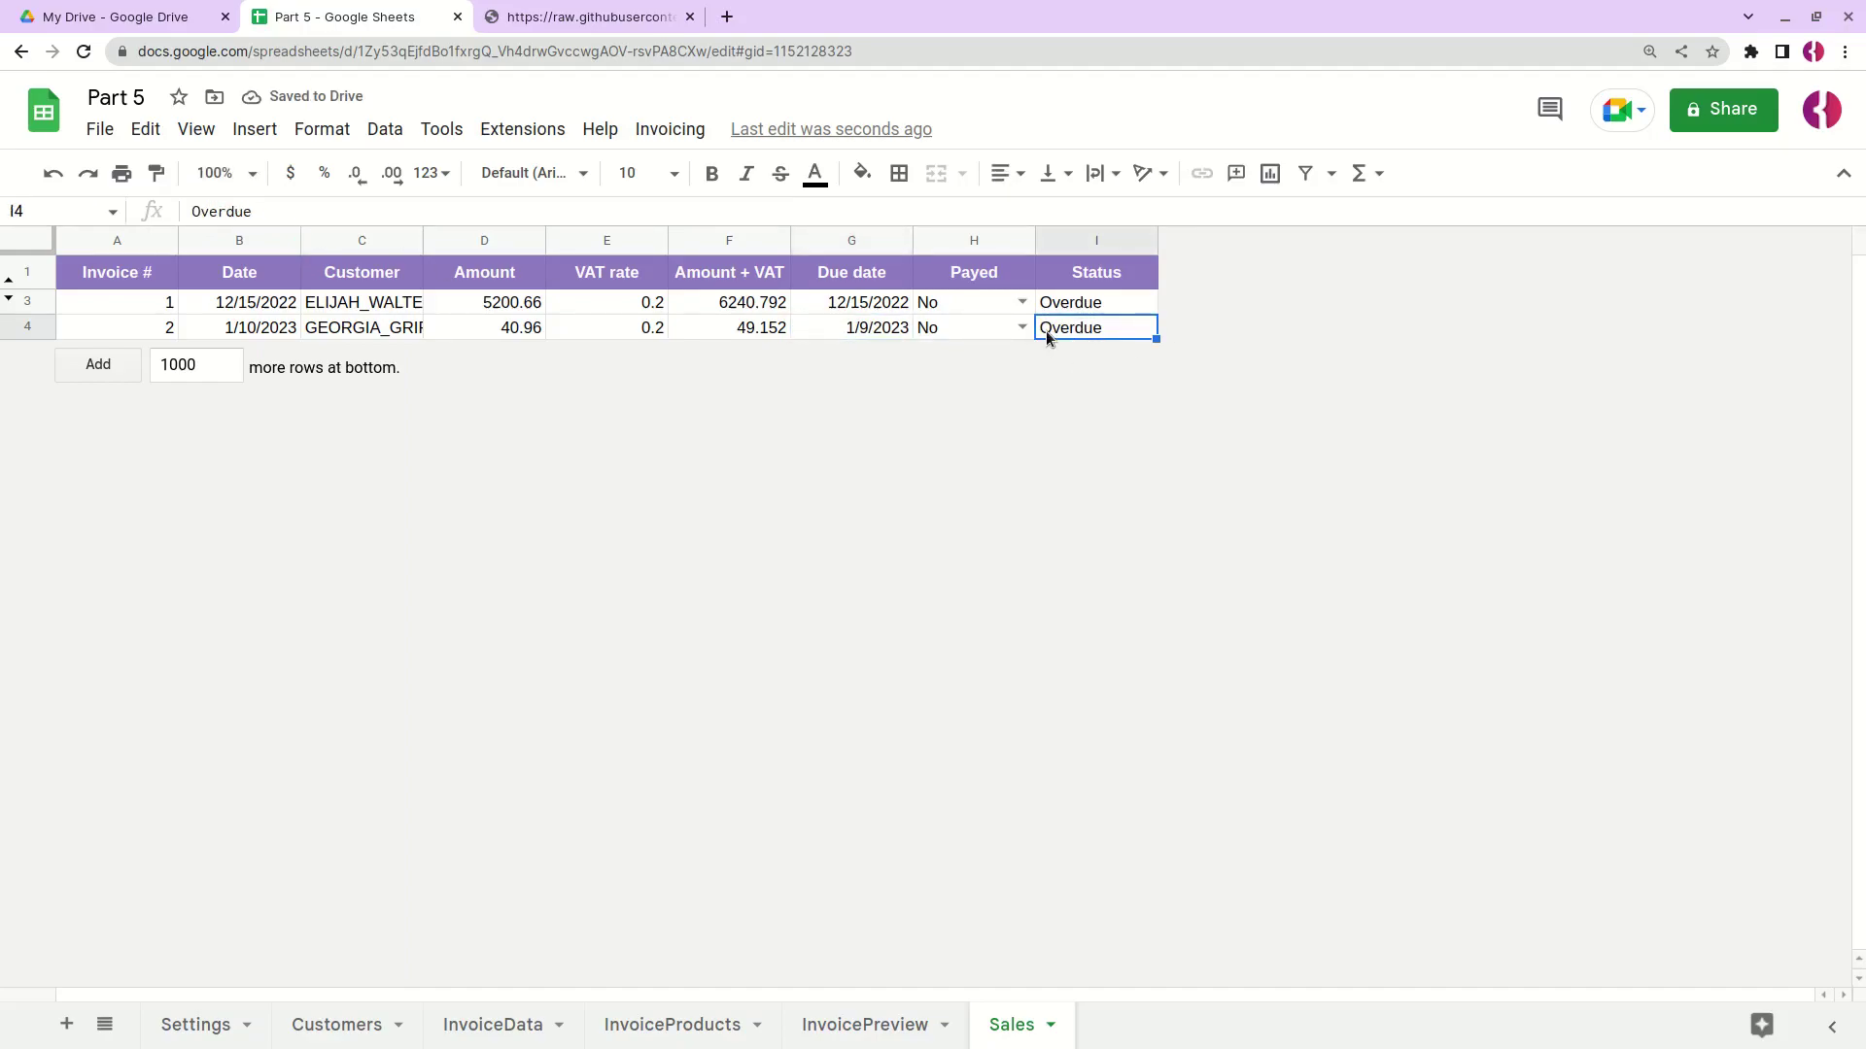
Step: Restore invoice 2's due date to 1/10/2023, leaving its status blank
{"action": "left_click", "coordinate": [855, 328]}
{"action": "double_click", "coordinate": [216, 212]}
{"action": "type", "text": "10"}
{"action": "key", "text": "Return"}
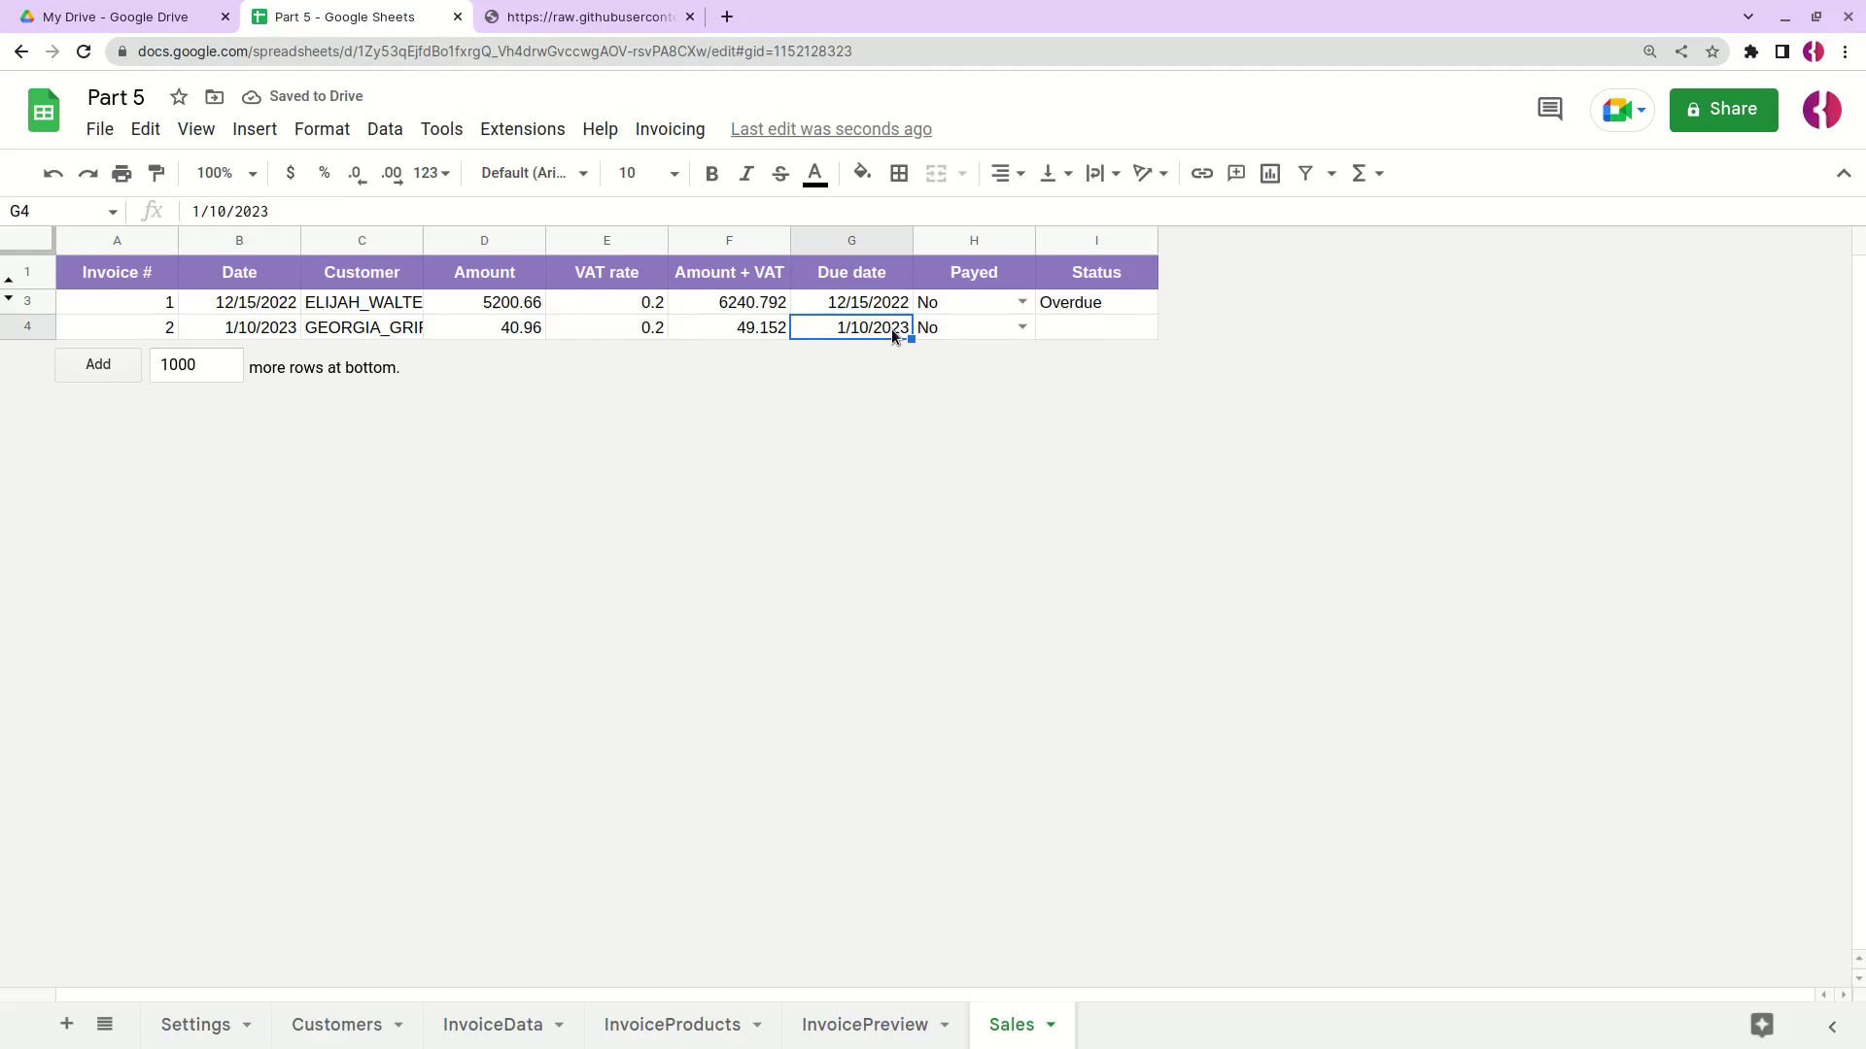
{"action": "left_click", "coordinate": [1068, 329]}
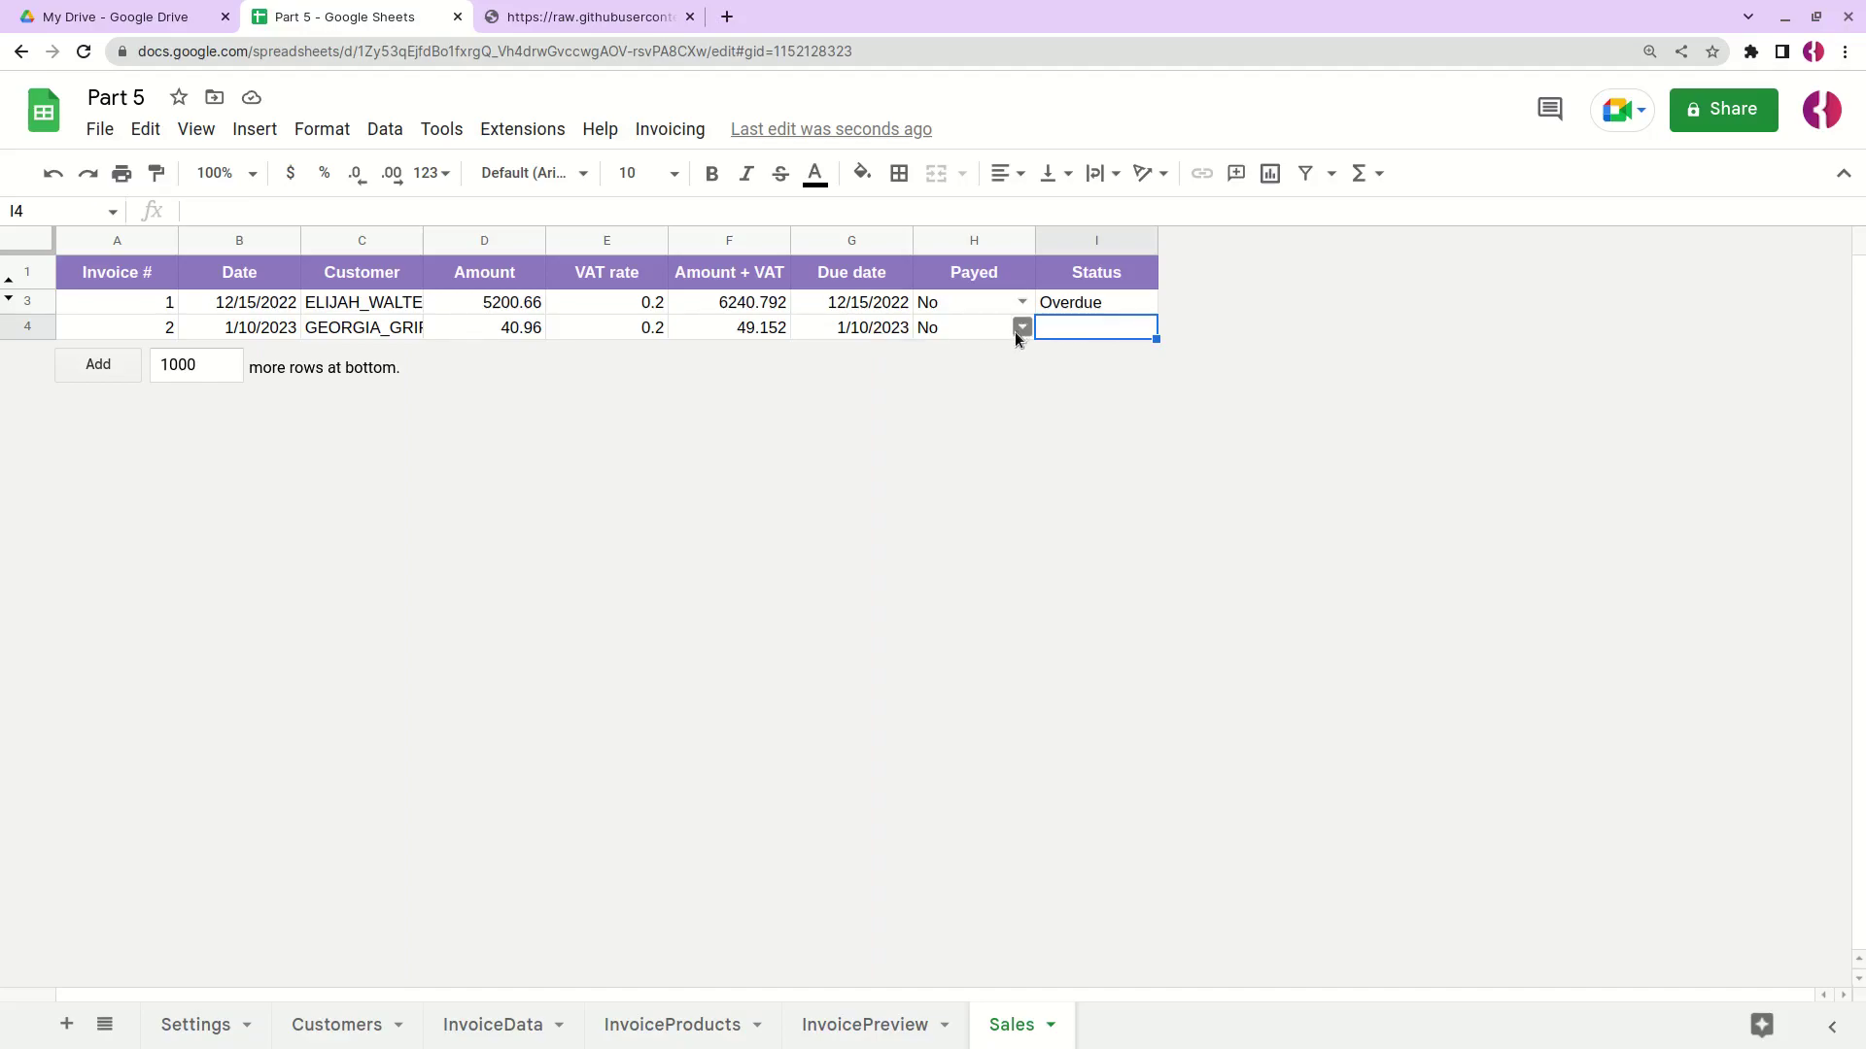
Step: Mark invoice 1 as Payed Yes, which clears its Overdue status
{"action": "left_click", "coordinate": [1023, 302]}
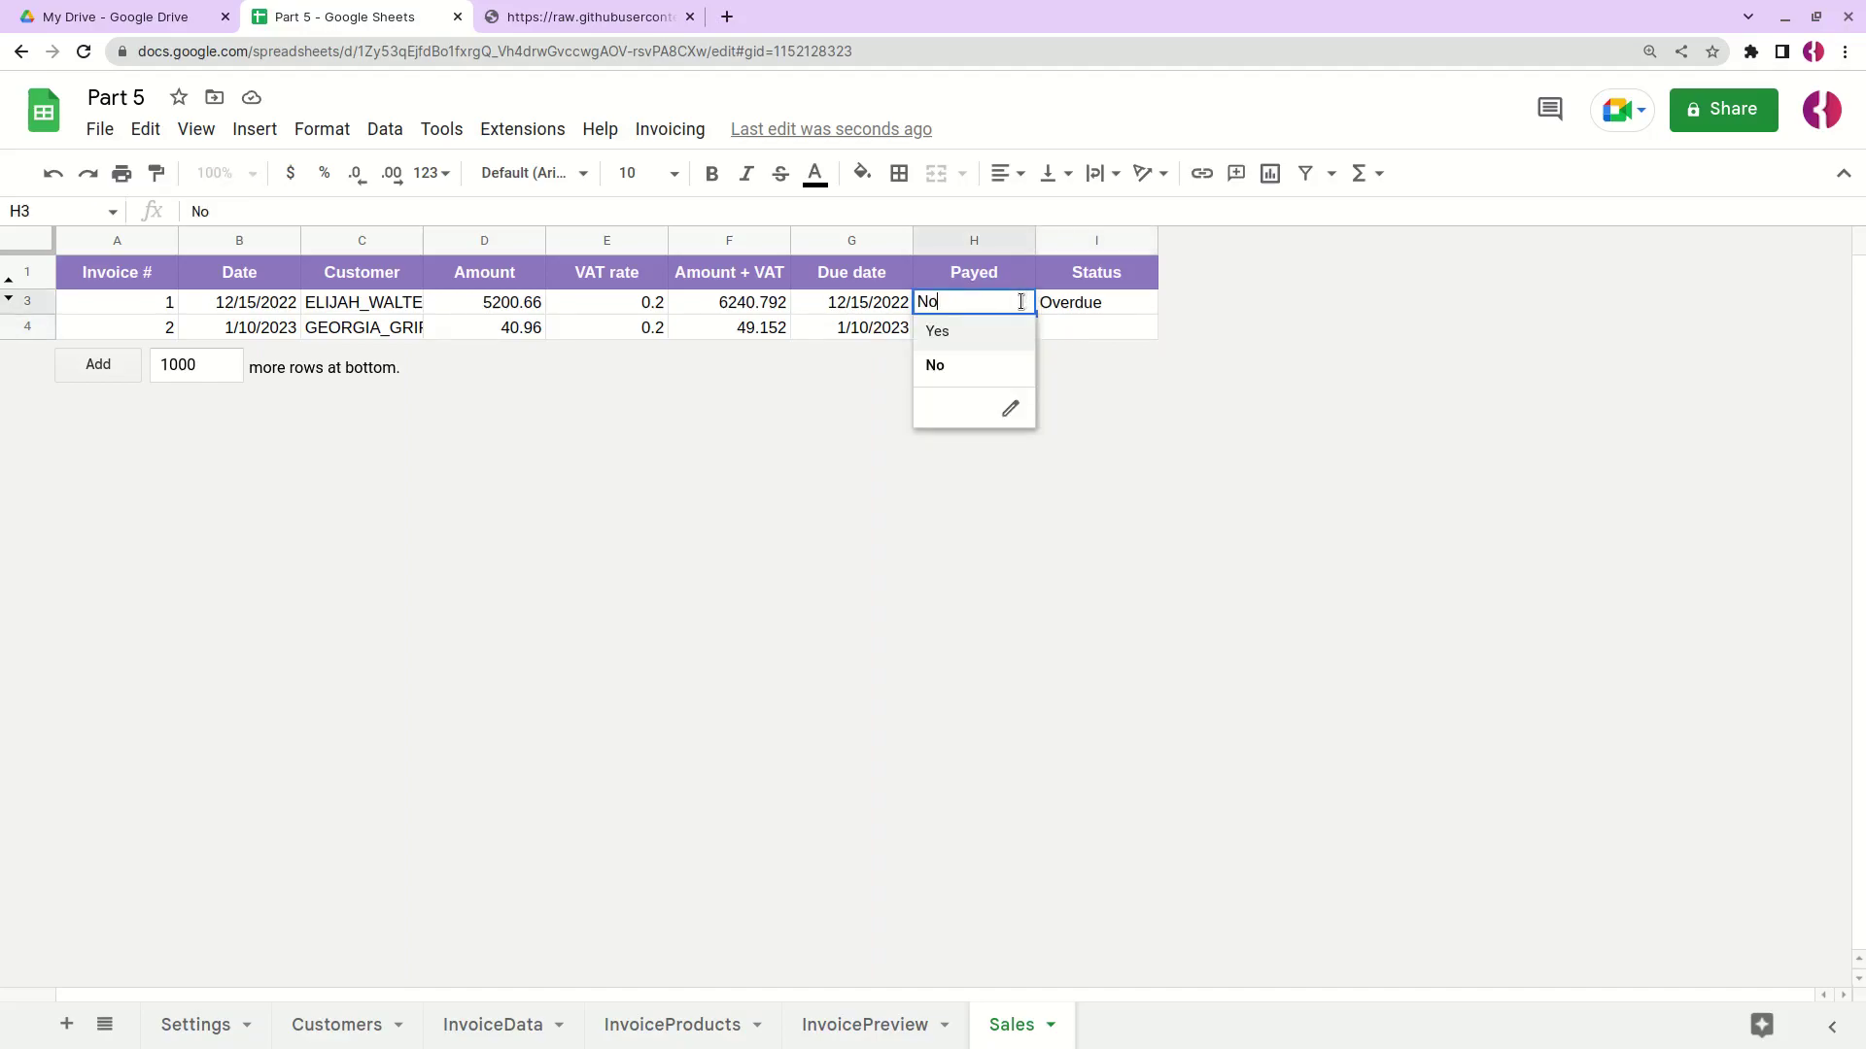
{"action": "left_click", "coordinate": [937, 331]}
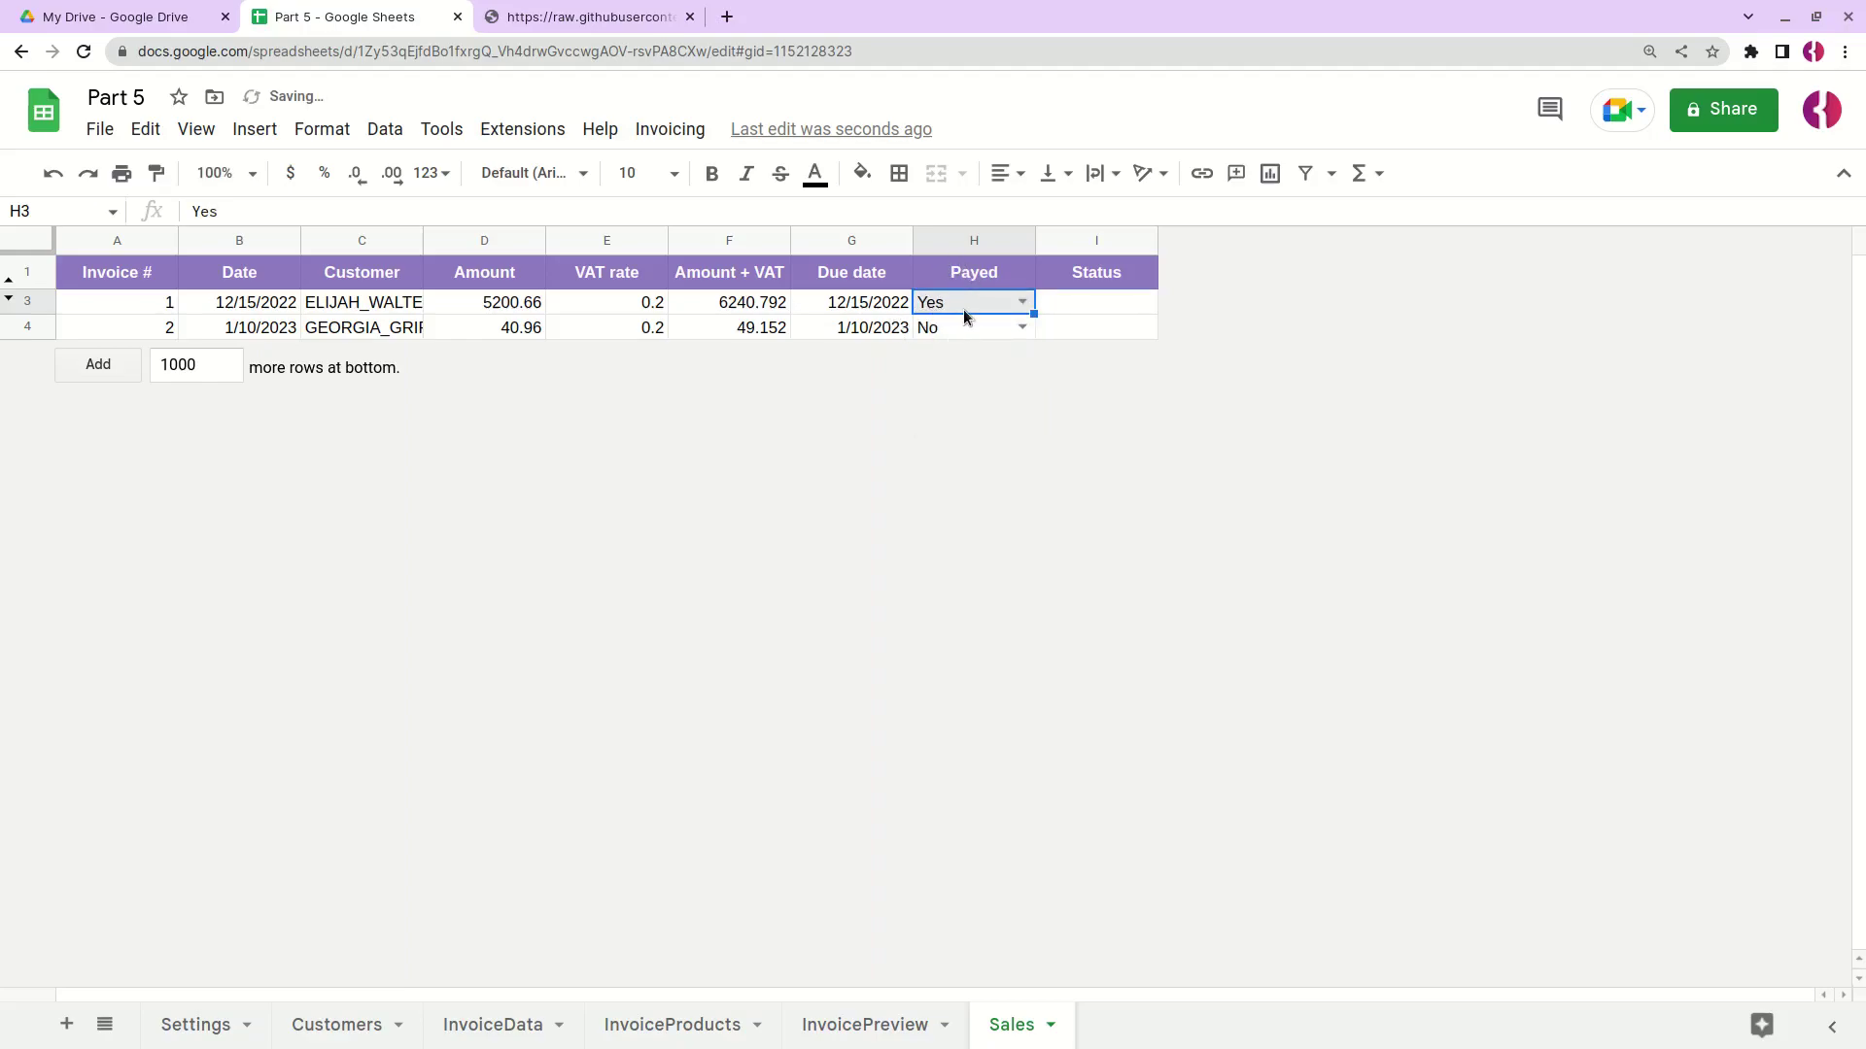
{"action": "left_click", "coordinate": [1105, 299]}
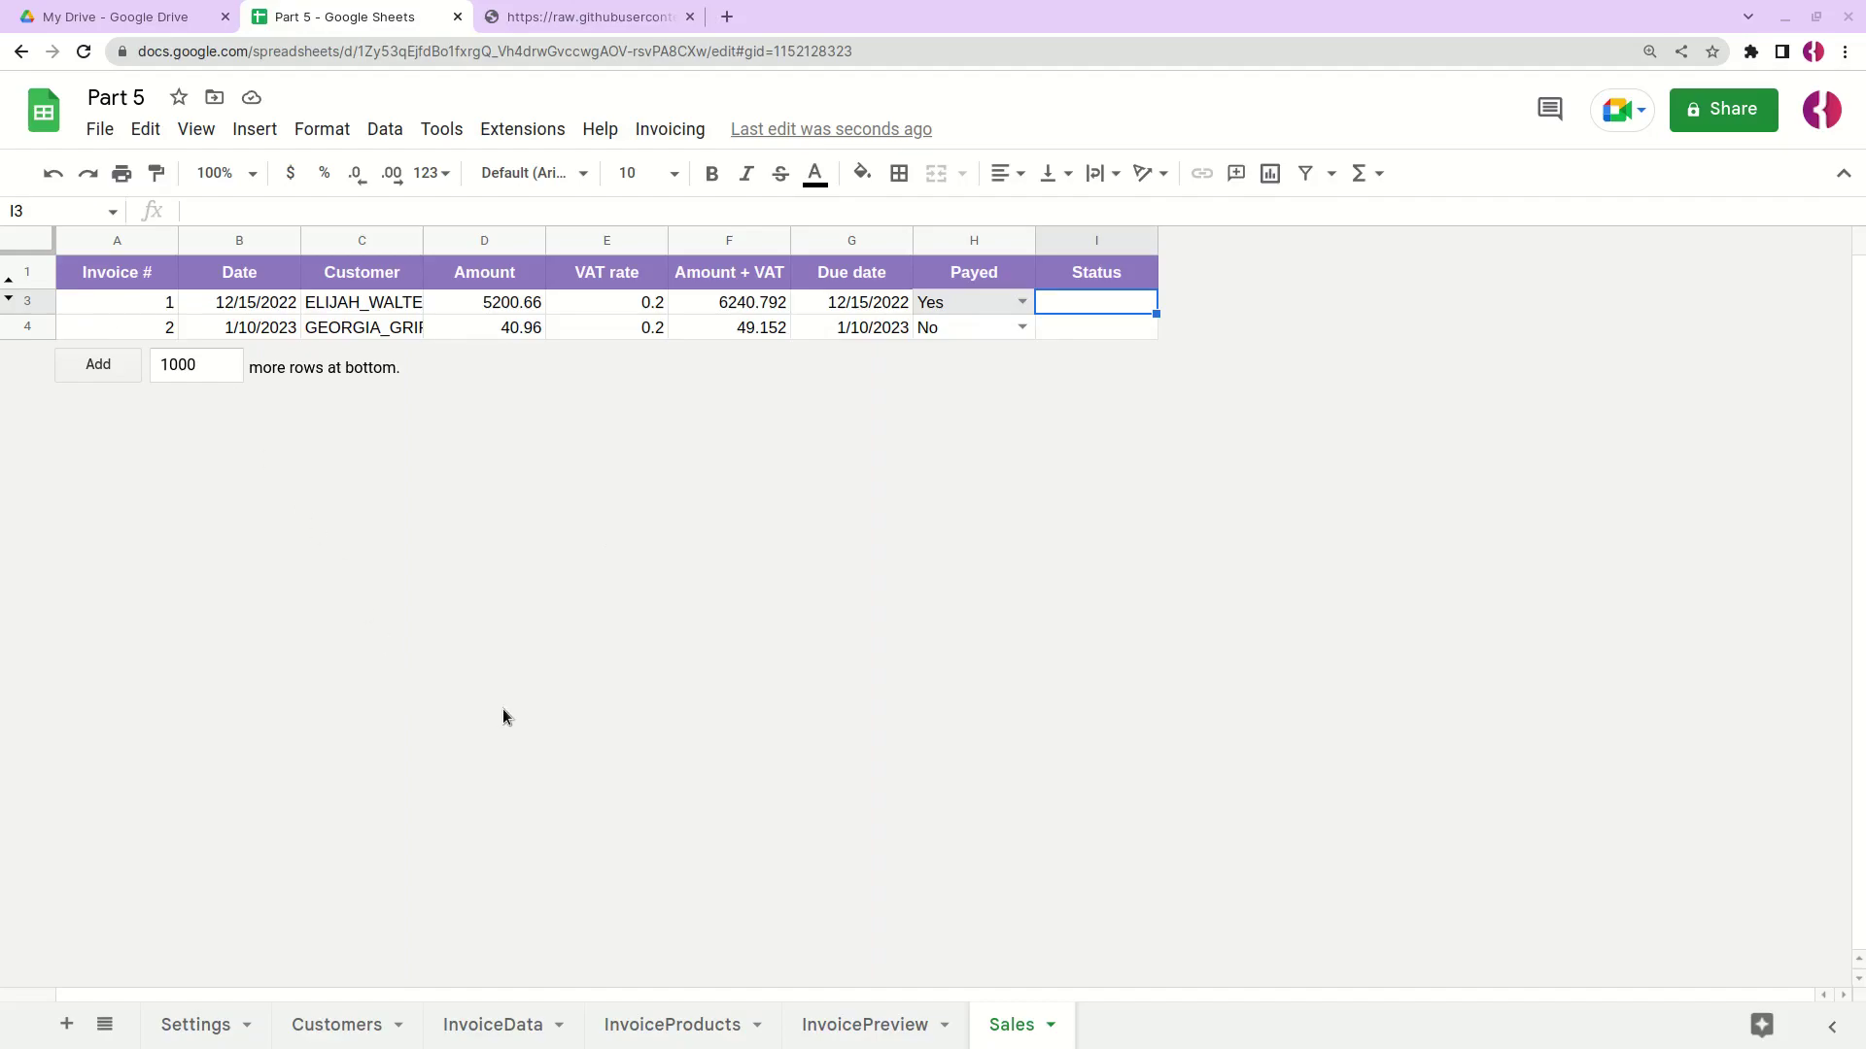
{"action": "left_click", "coordinate": [453, 1033]}
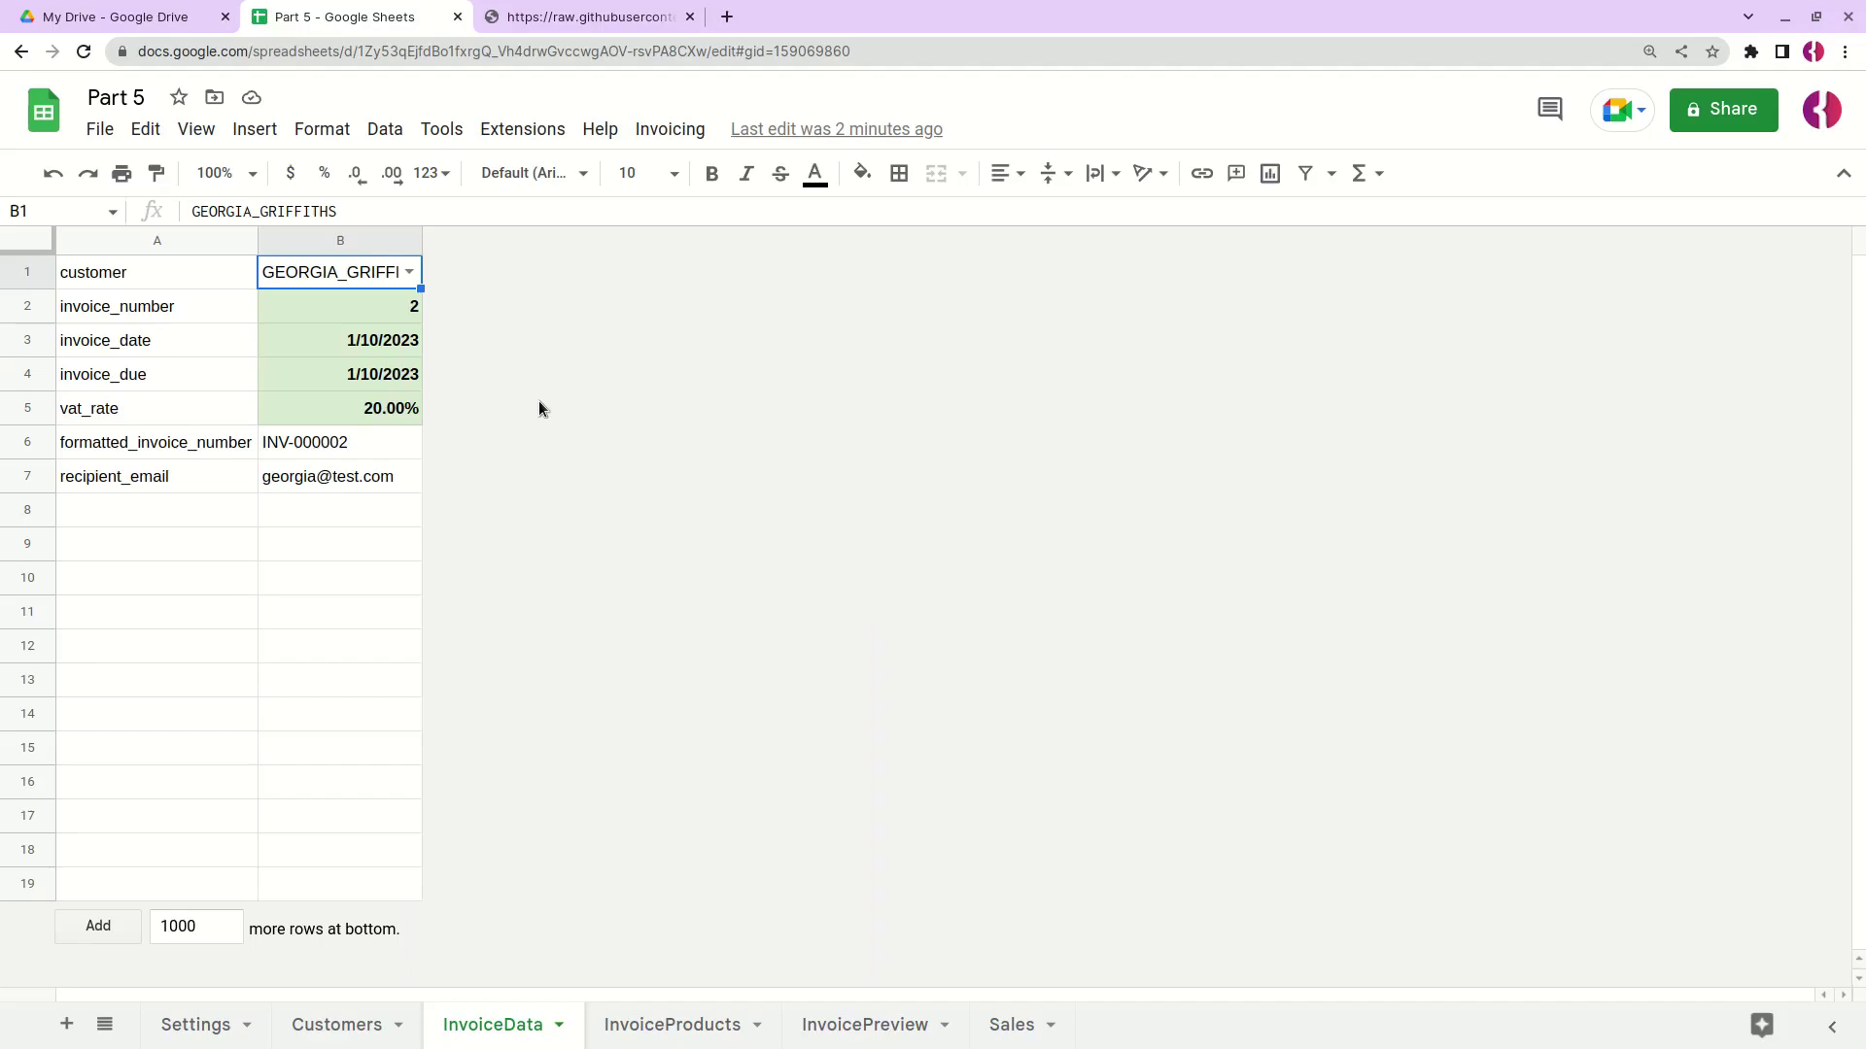
Step: Insert a new column C right of column B and reset its fill colour
{"action": "left_click", "coordinate": [356, 241]}
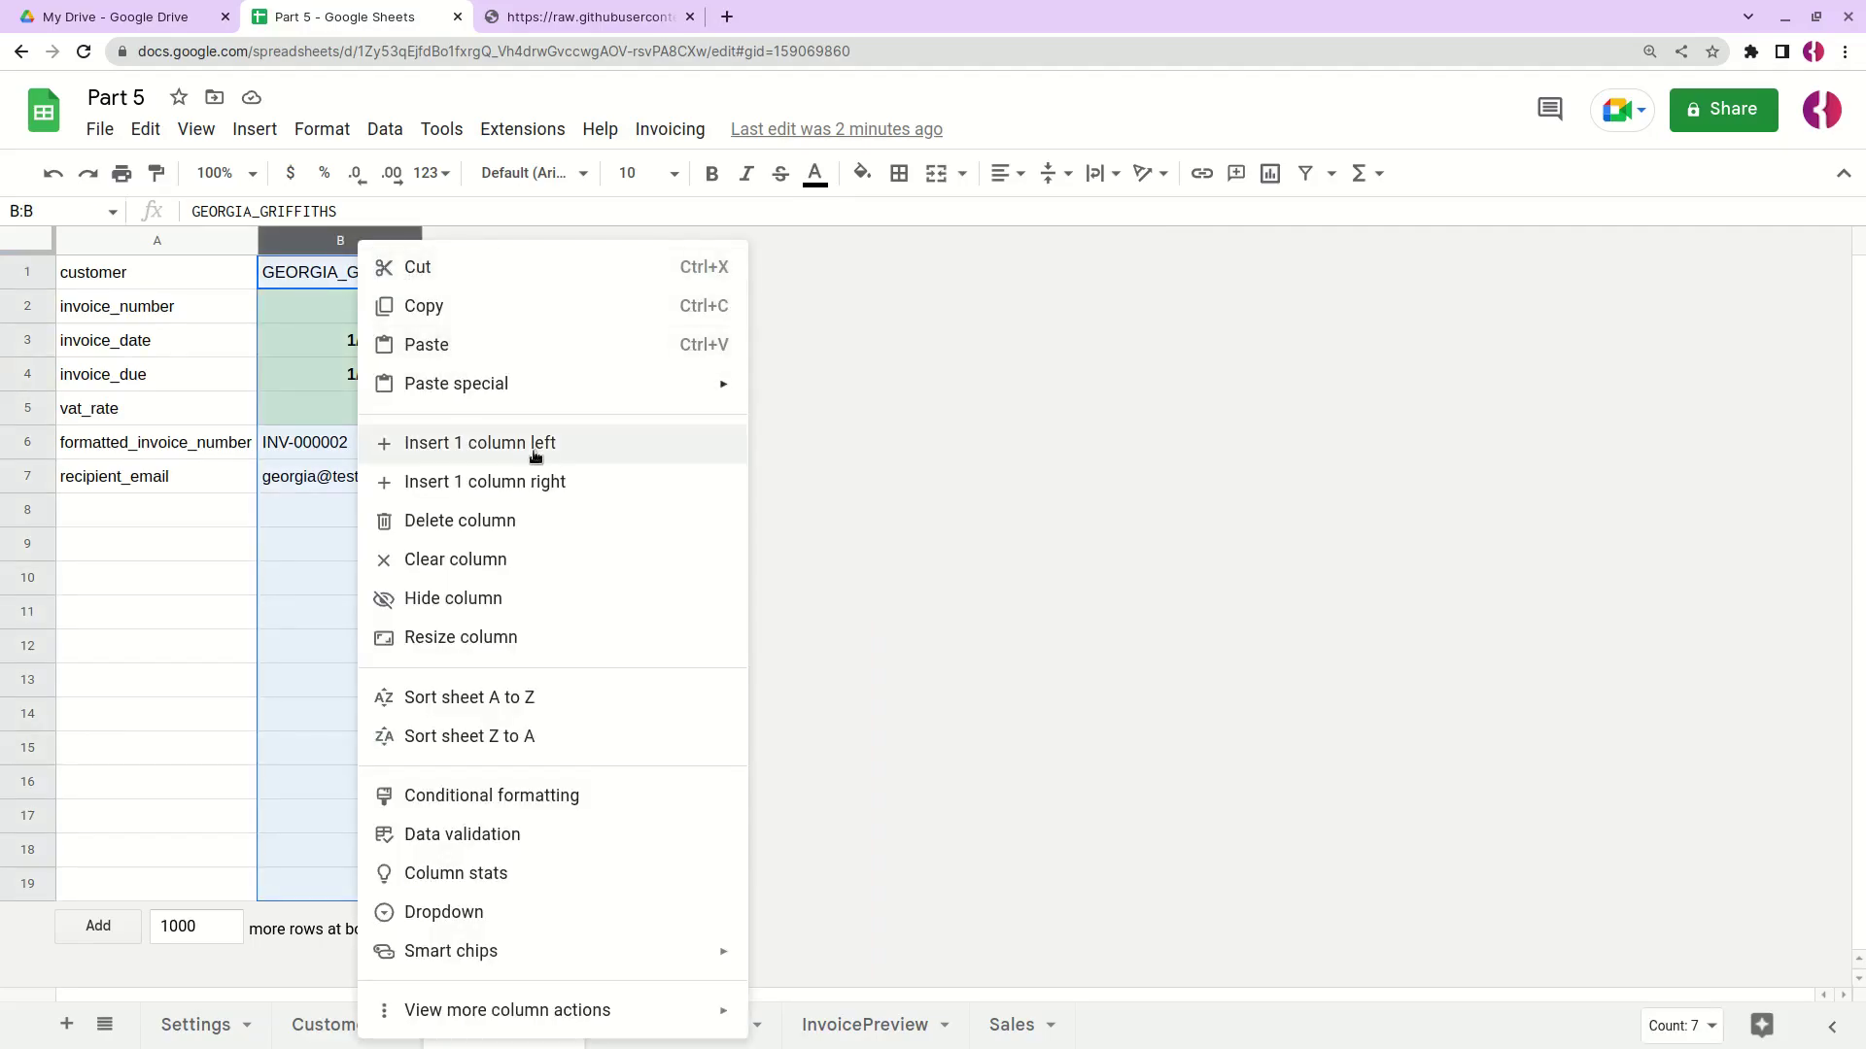
{"action": "left_click", "coordinate": [581, 482]}
{"action": "left_click", "coordinate": [492, 383]}
{"action": "left_click", "coordinate": [504, 242]}
{"action": "left_click", "coordinate": [862, 173]}
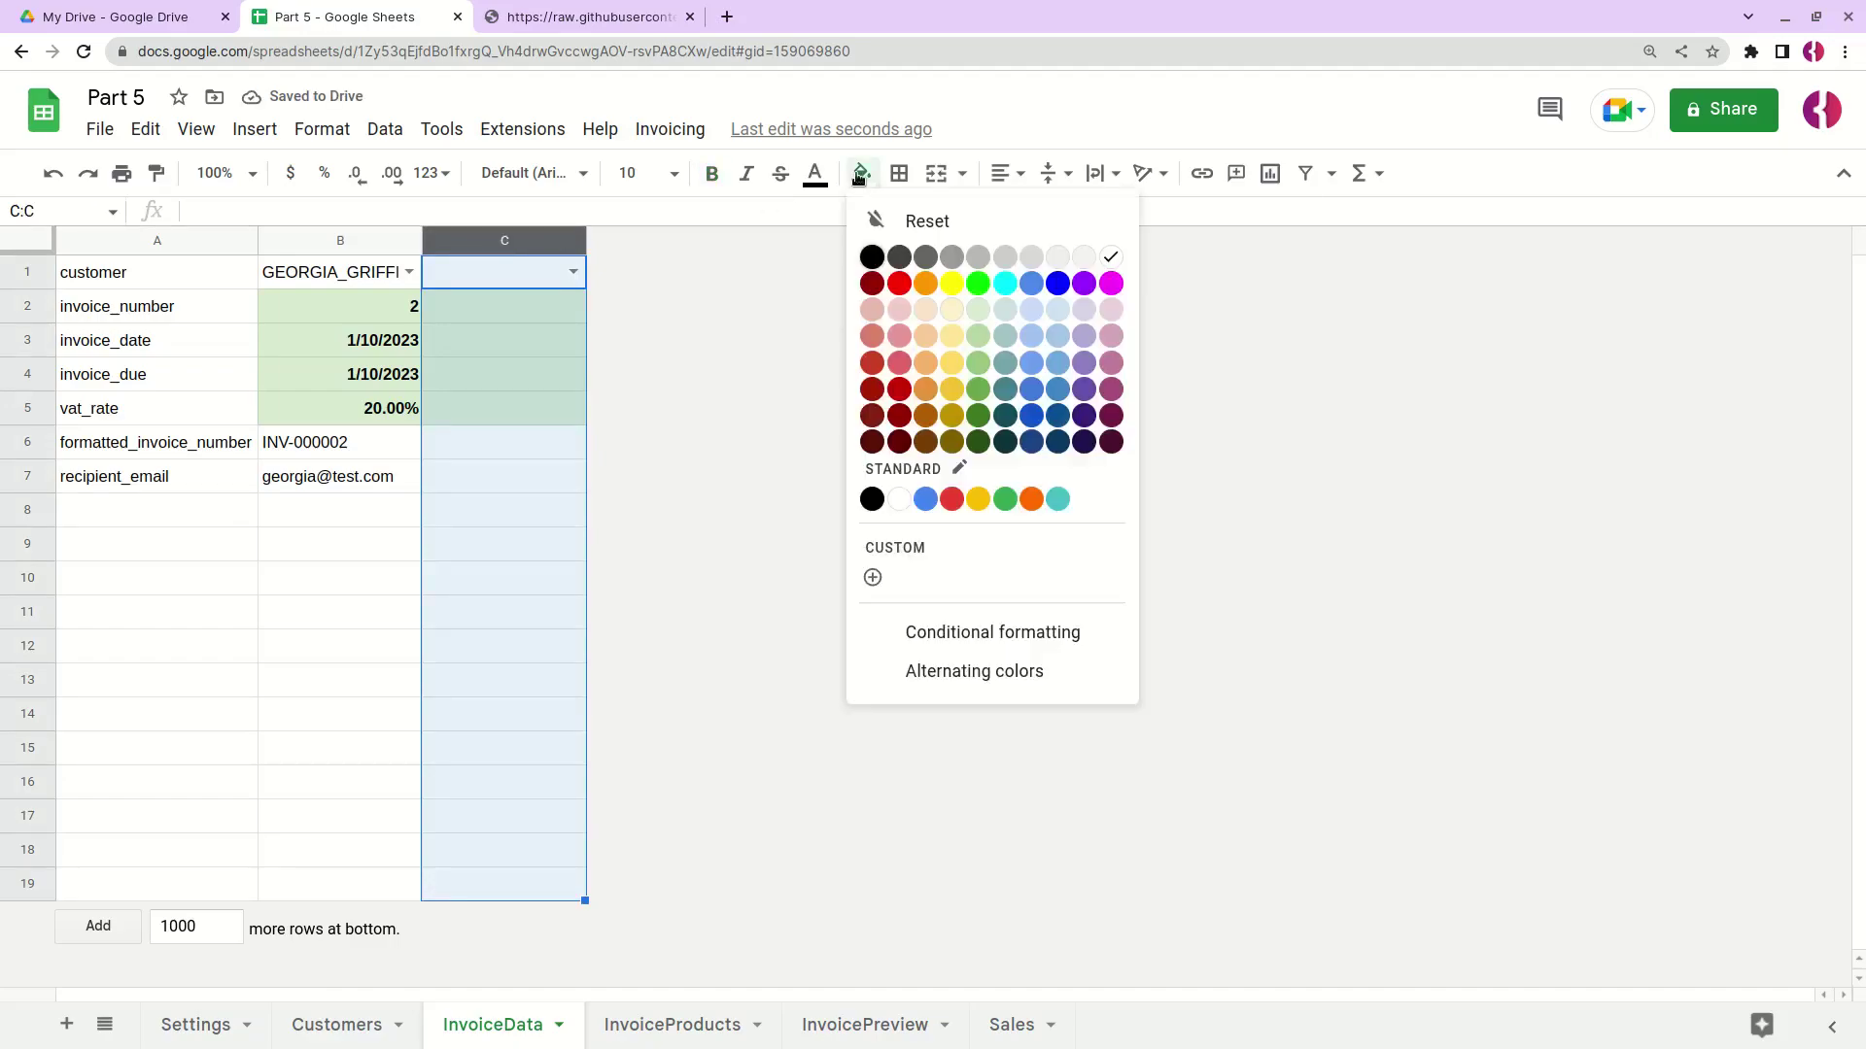
{"action": "left_click", "coordinate": [919, 222]}
Step: Narrow the customer dropdown validation rule's range from B1:C1 to B1:B1
{"action": "left_click", "coordinate": [522, 275]}
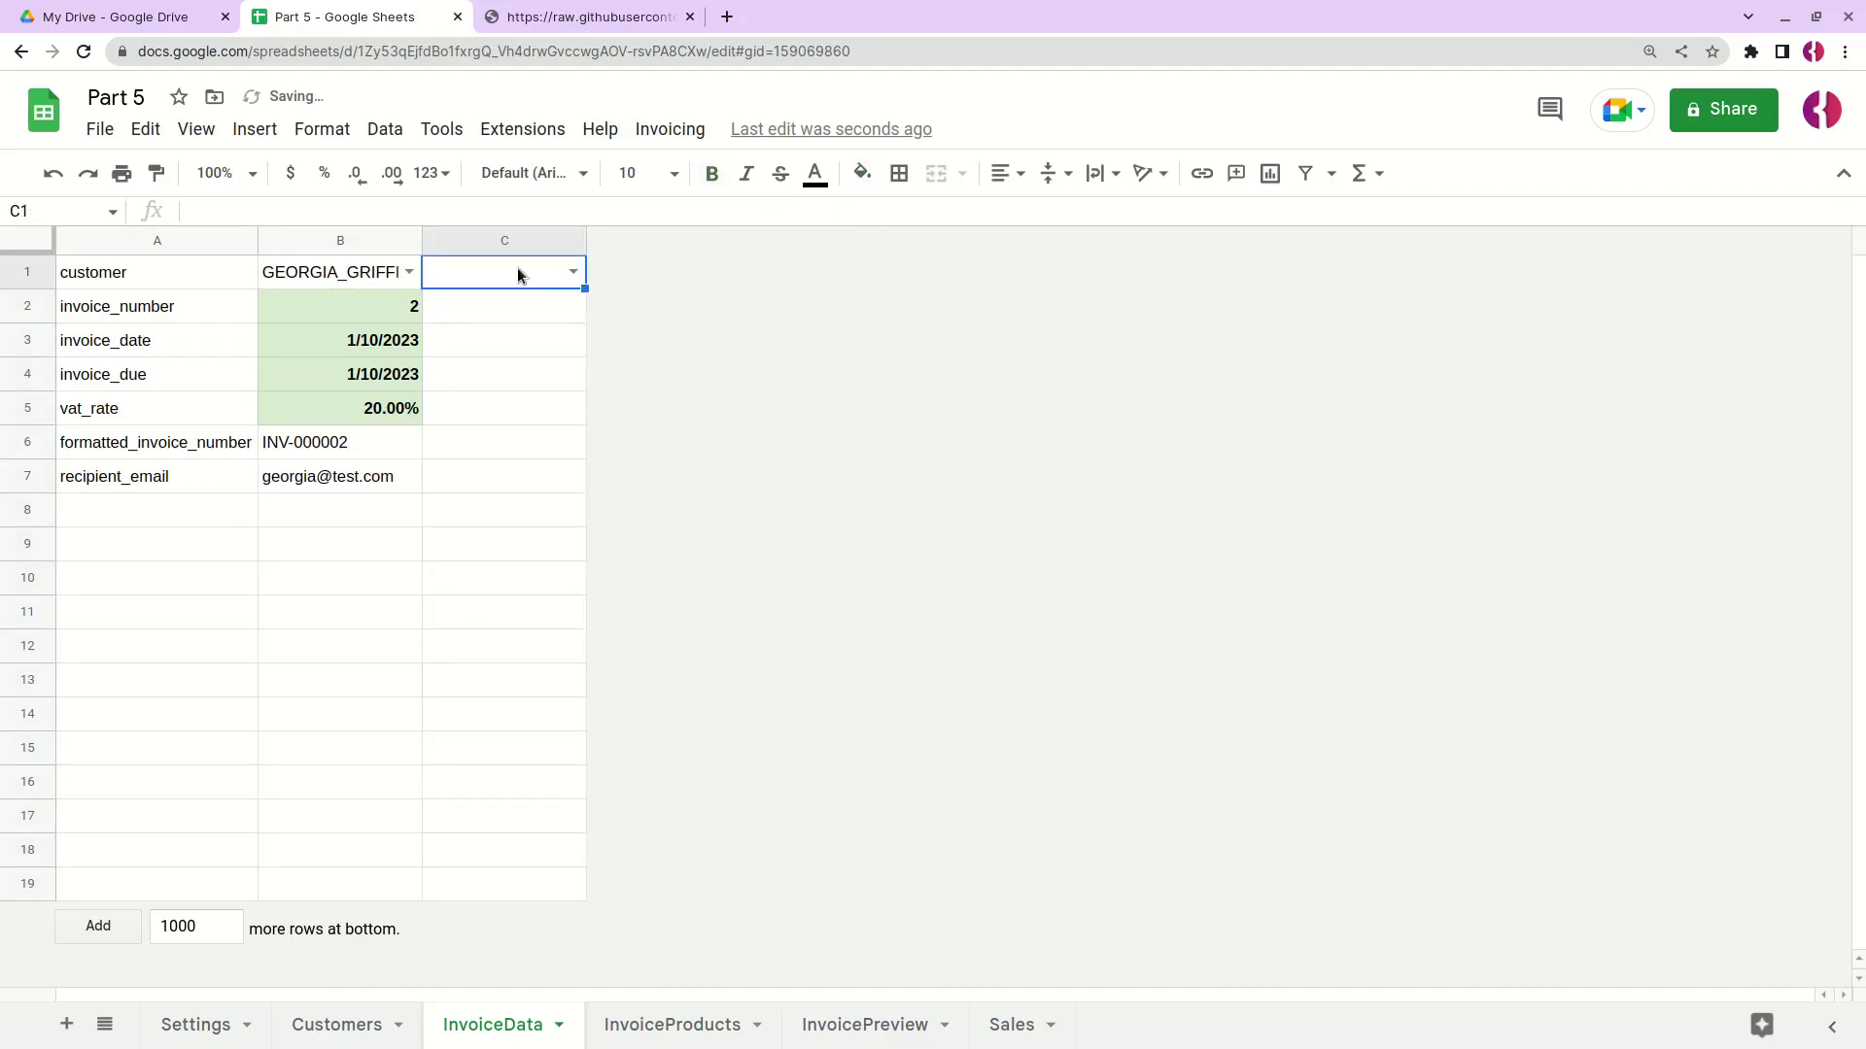
{"action": "left_click", "coordinate": [545, 300]}
{"action": "left_click", "coordinate": [544, 277]}
{"action": "left_click", "coordinate": [385, 130]}
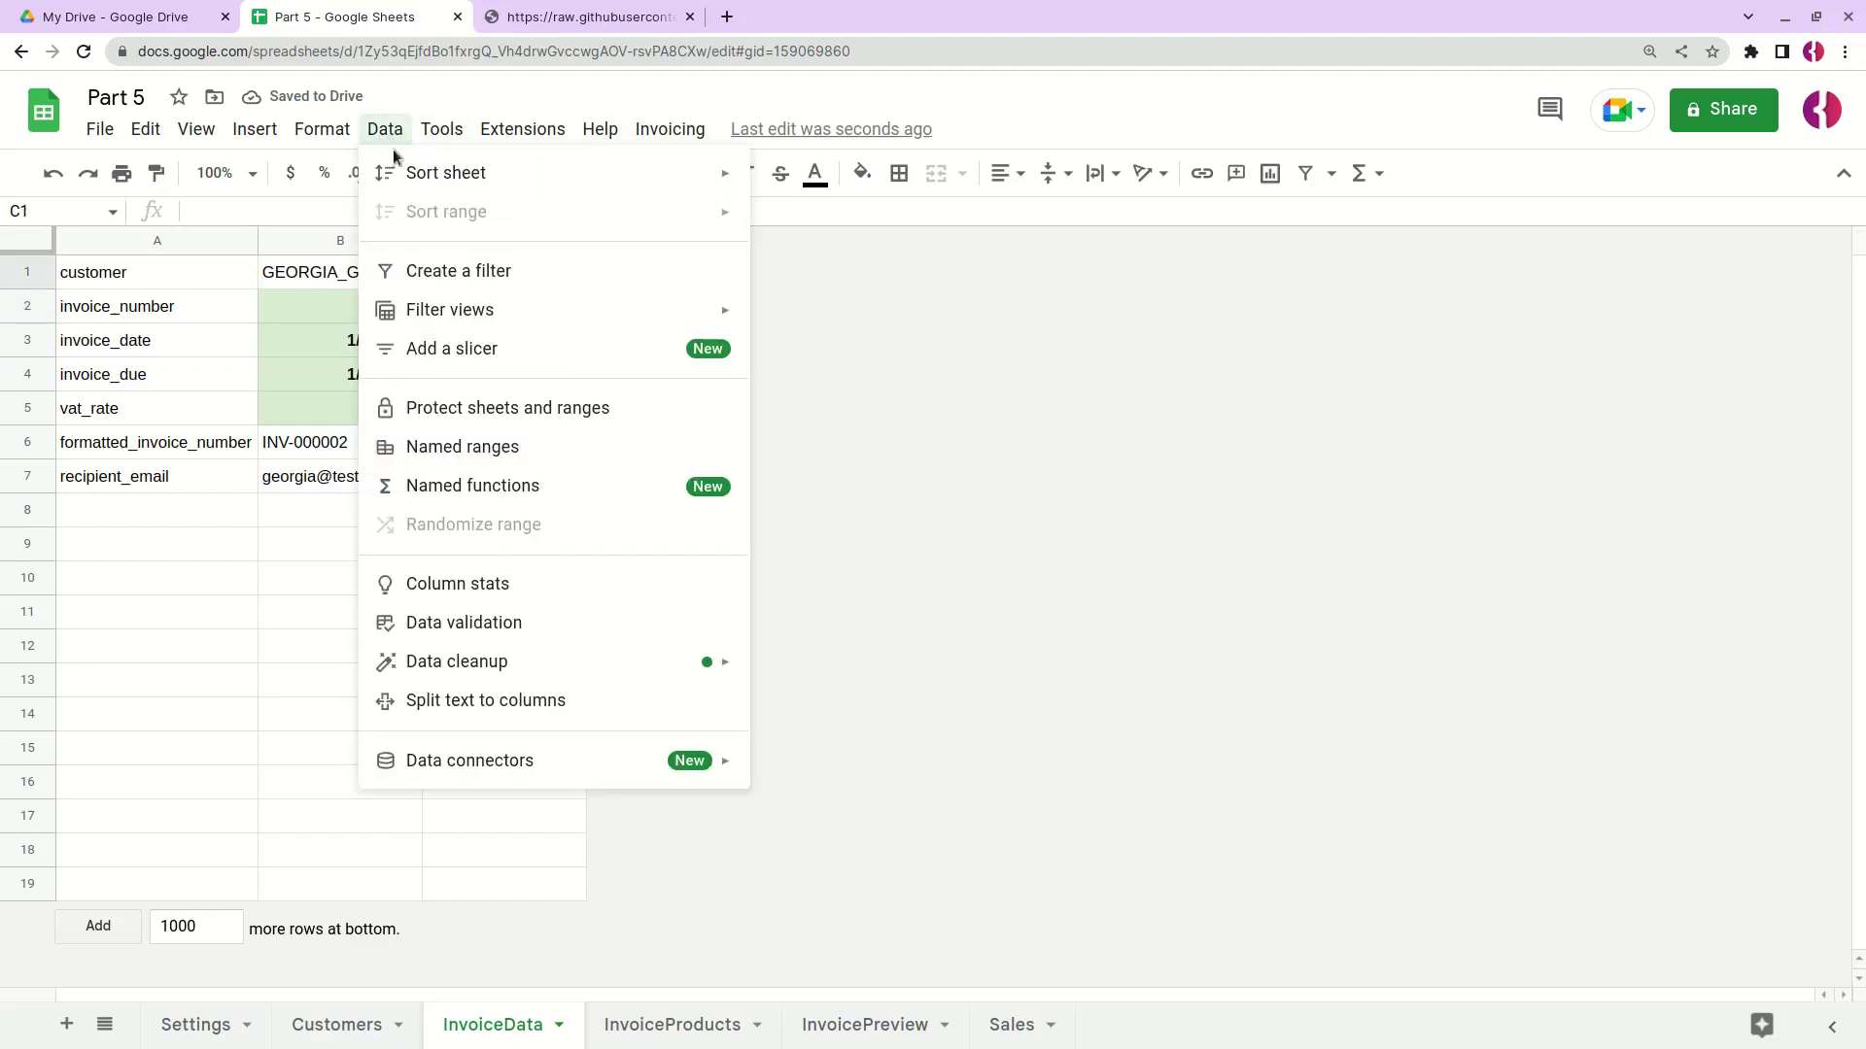
{"action": "left_click", "coordinate": [545, 627]}
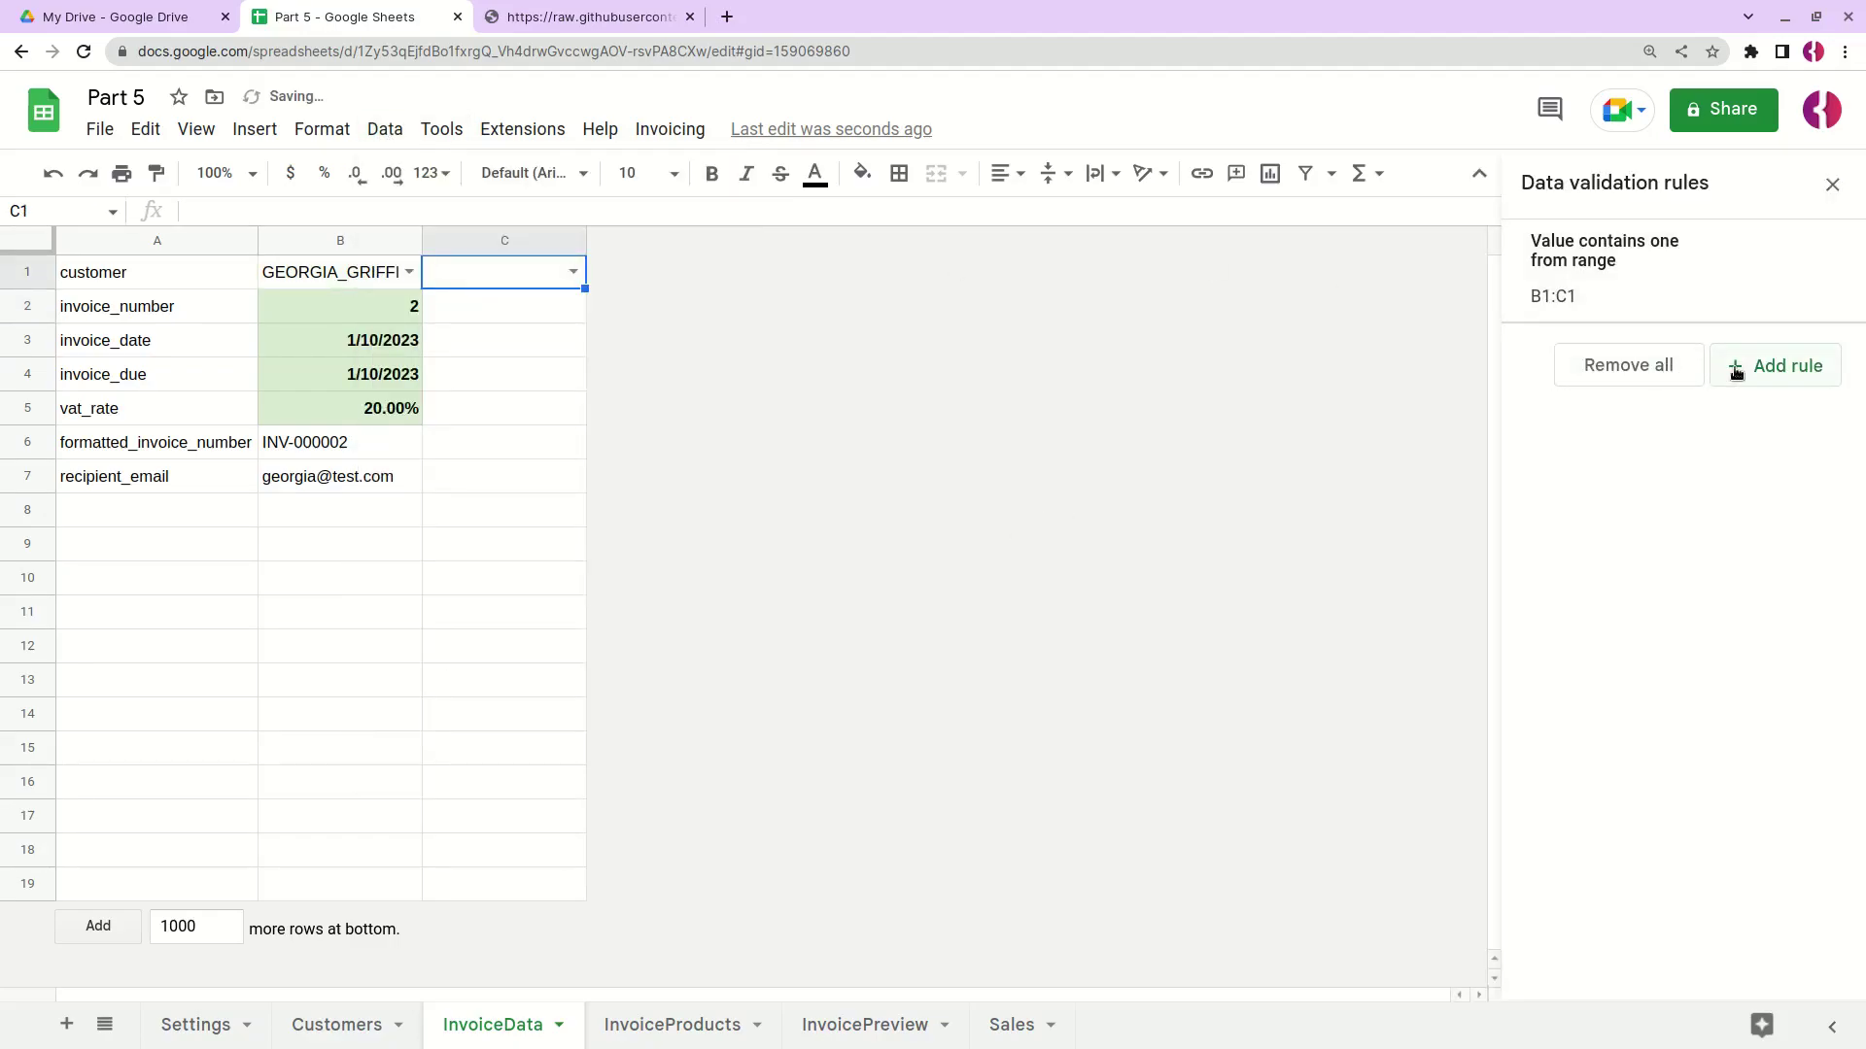
{"action": "left_click", "coordinate": [1625, 316]}
{"action": "left_click", "coordinate": [1687, 291]}
{"action": "key", "text": "Left"}
{"action": "key", "text": "BackSpace"}
{"action": "type", "text": "B"}
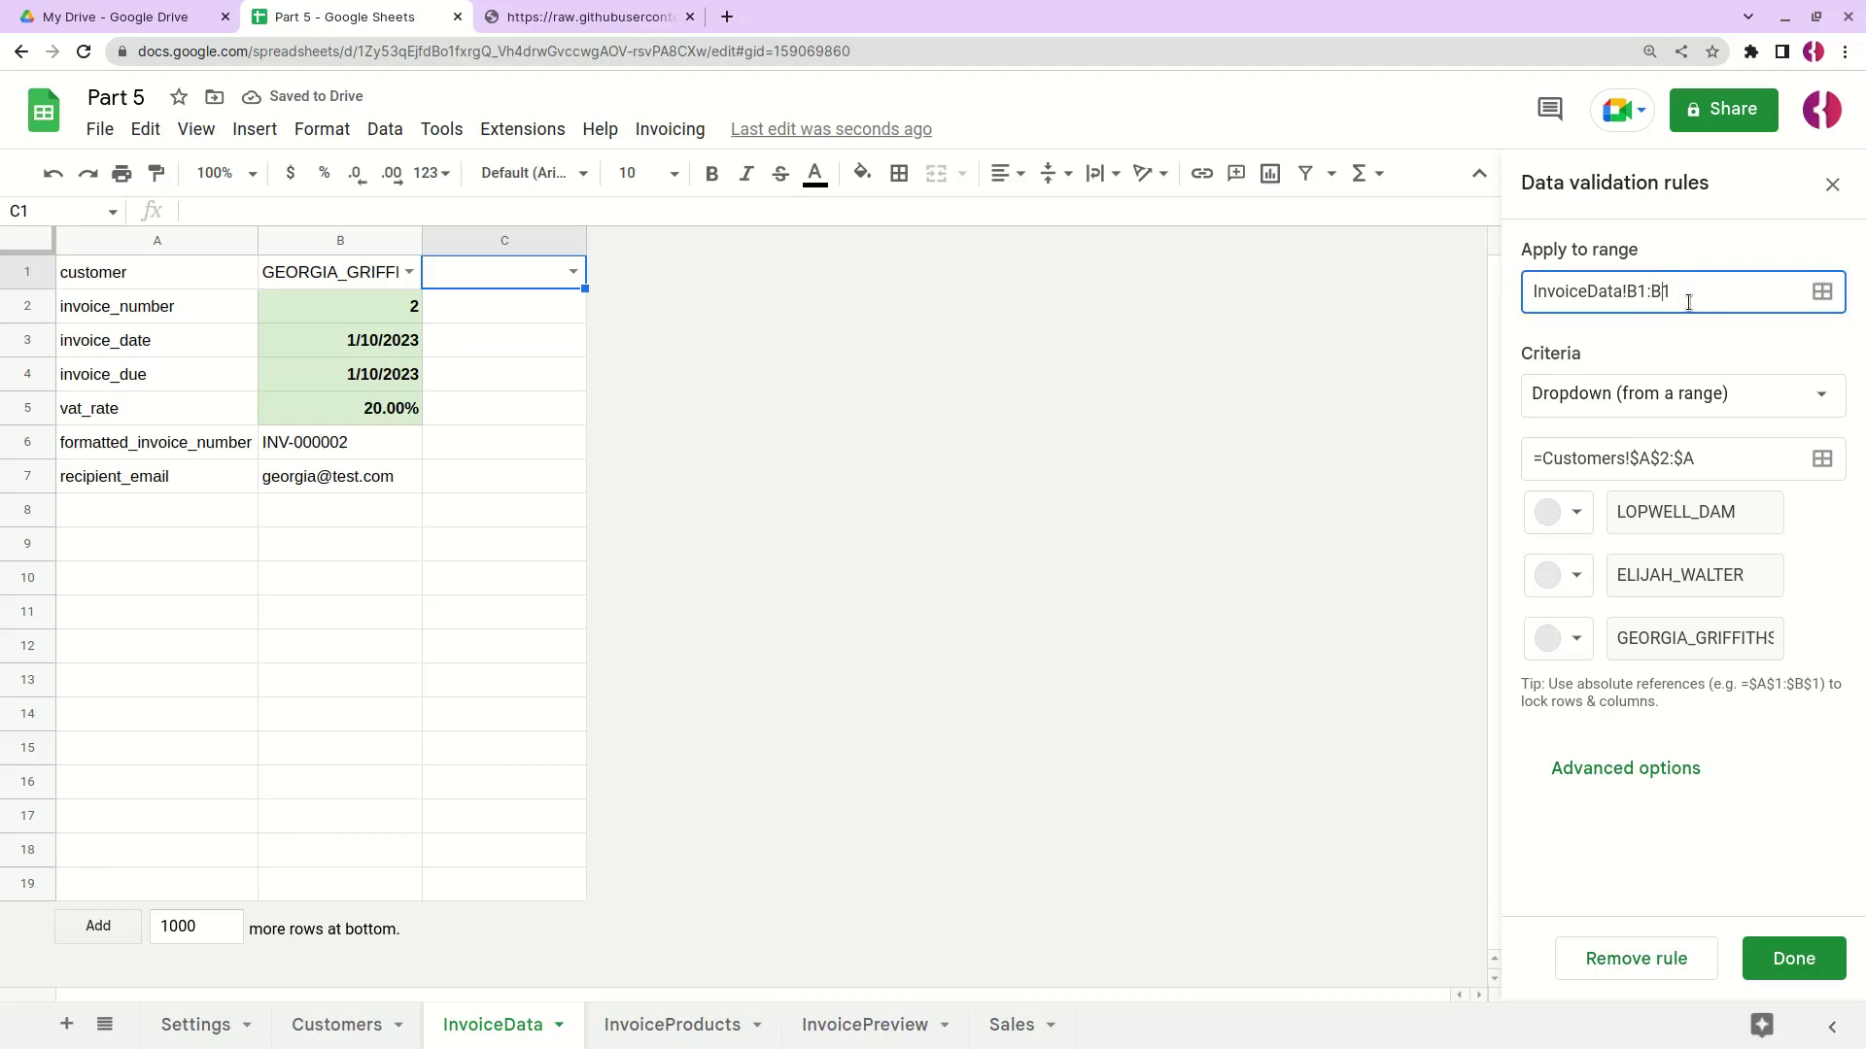
{"action": "left_click", "coordinate": [1794, 959]}
{"action": "left_click", "coordinate": [1833, 183]}
{"action": "left_click", "coordinate": [340, 317]}
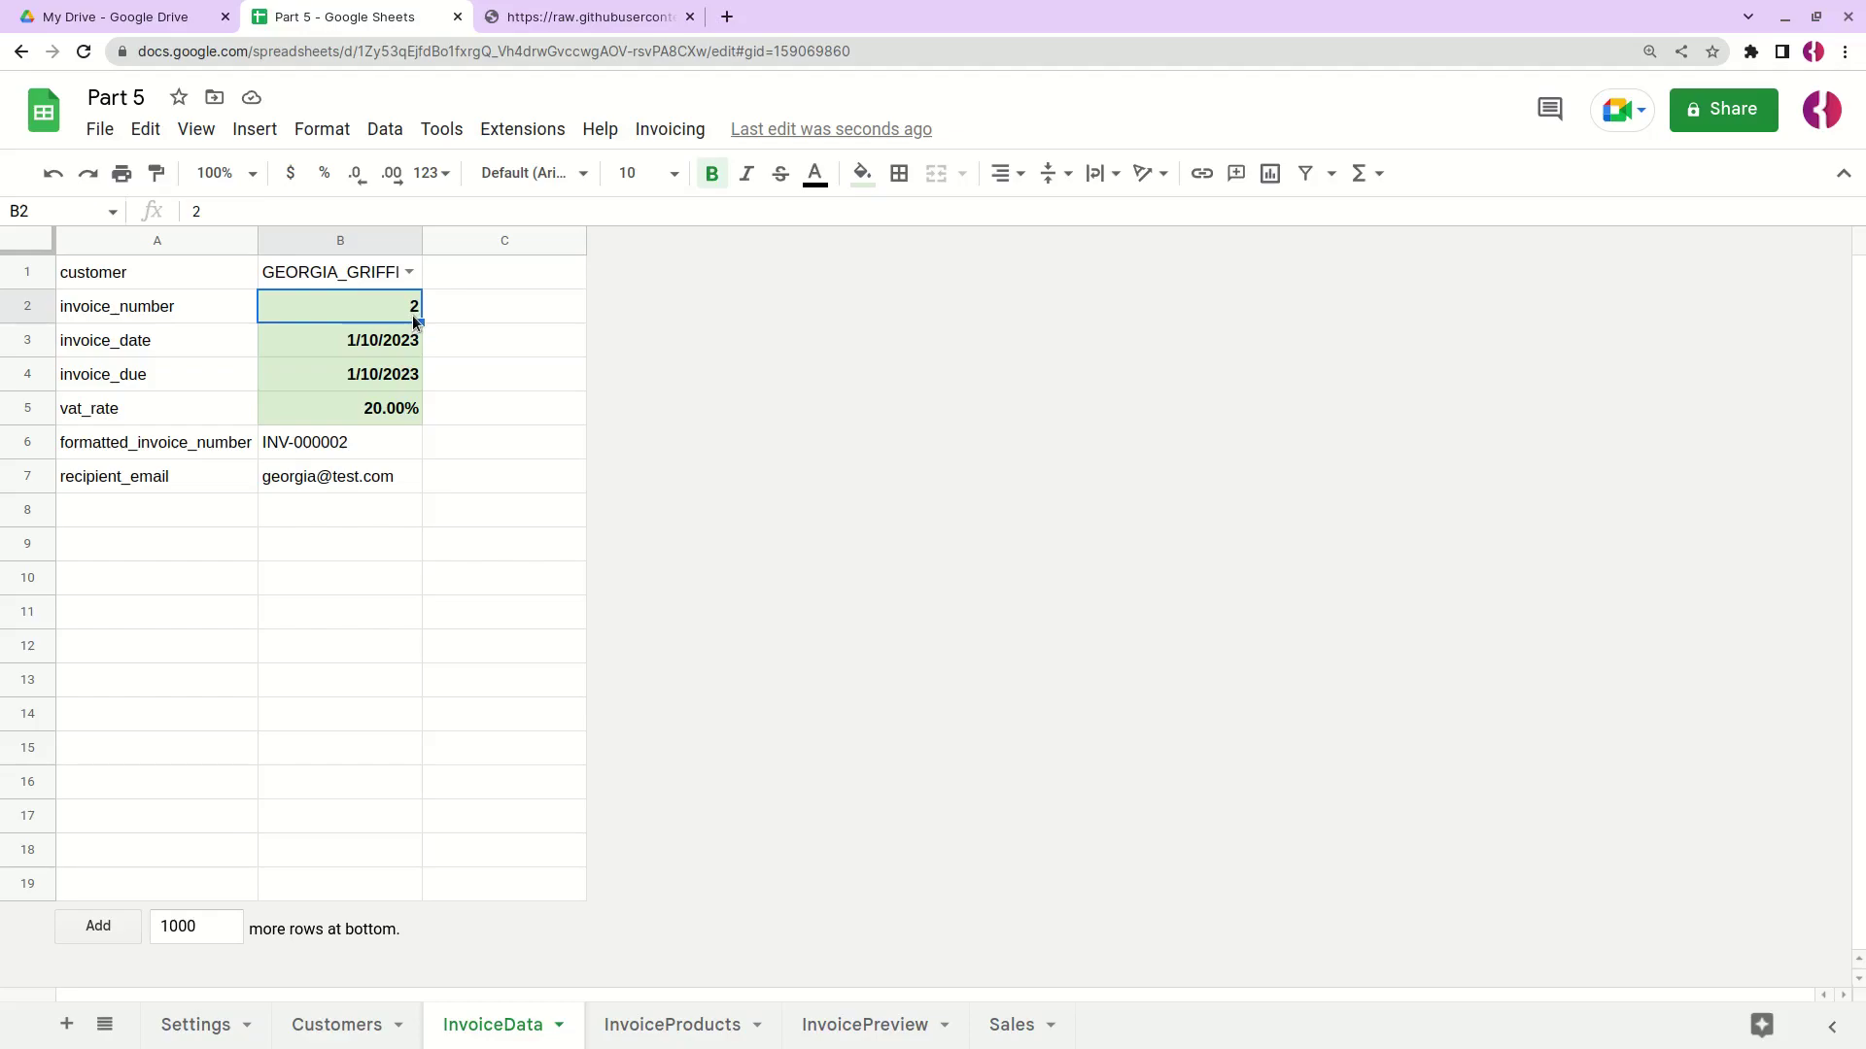
Step: Enter 3 as the invoice number in B2 so it reads INV-000003
{"action": "left_click", "coordinate": [1004, 1028]}
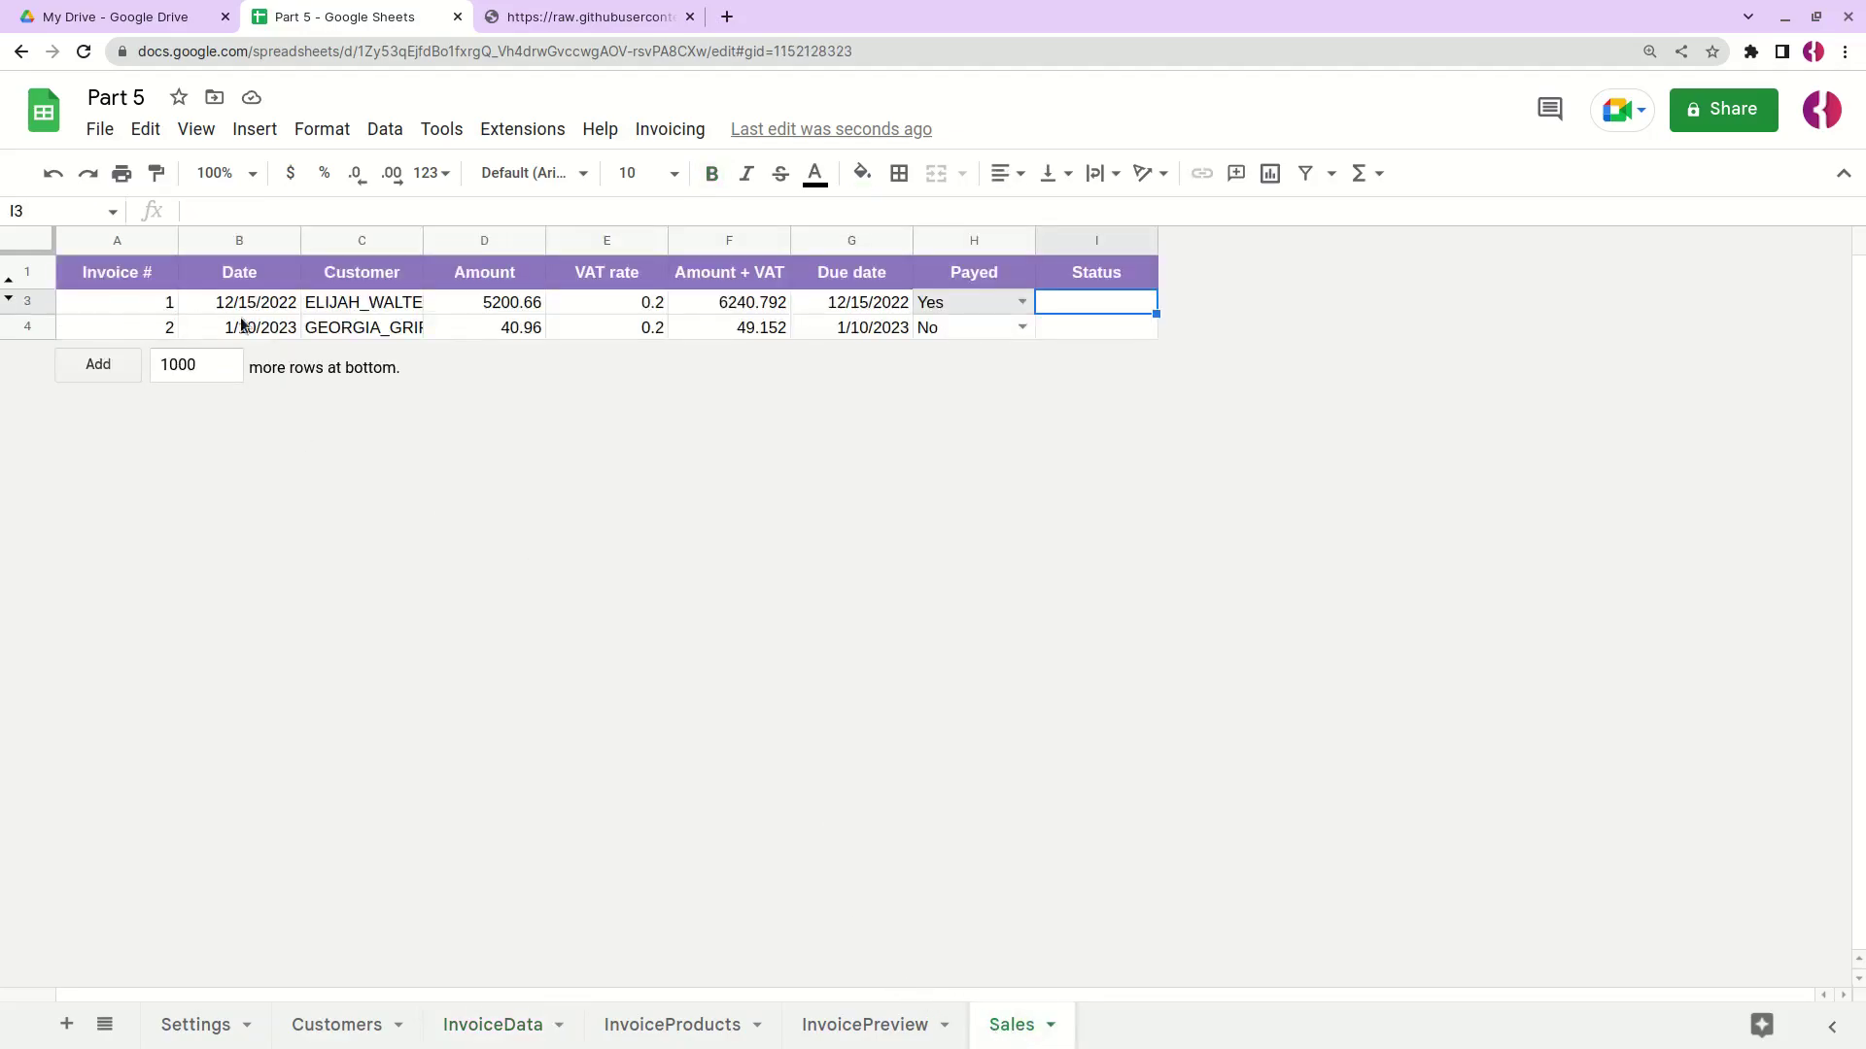
{"action": "left_click", "coordinate": [476, 1025]}
{"action": "type", "text": "3"}
{"action": "key", "text": "Return"}
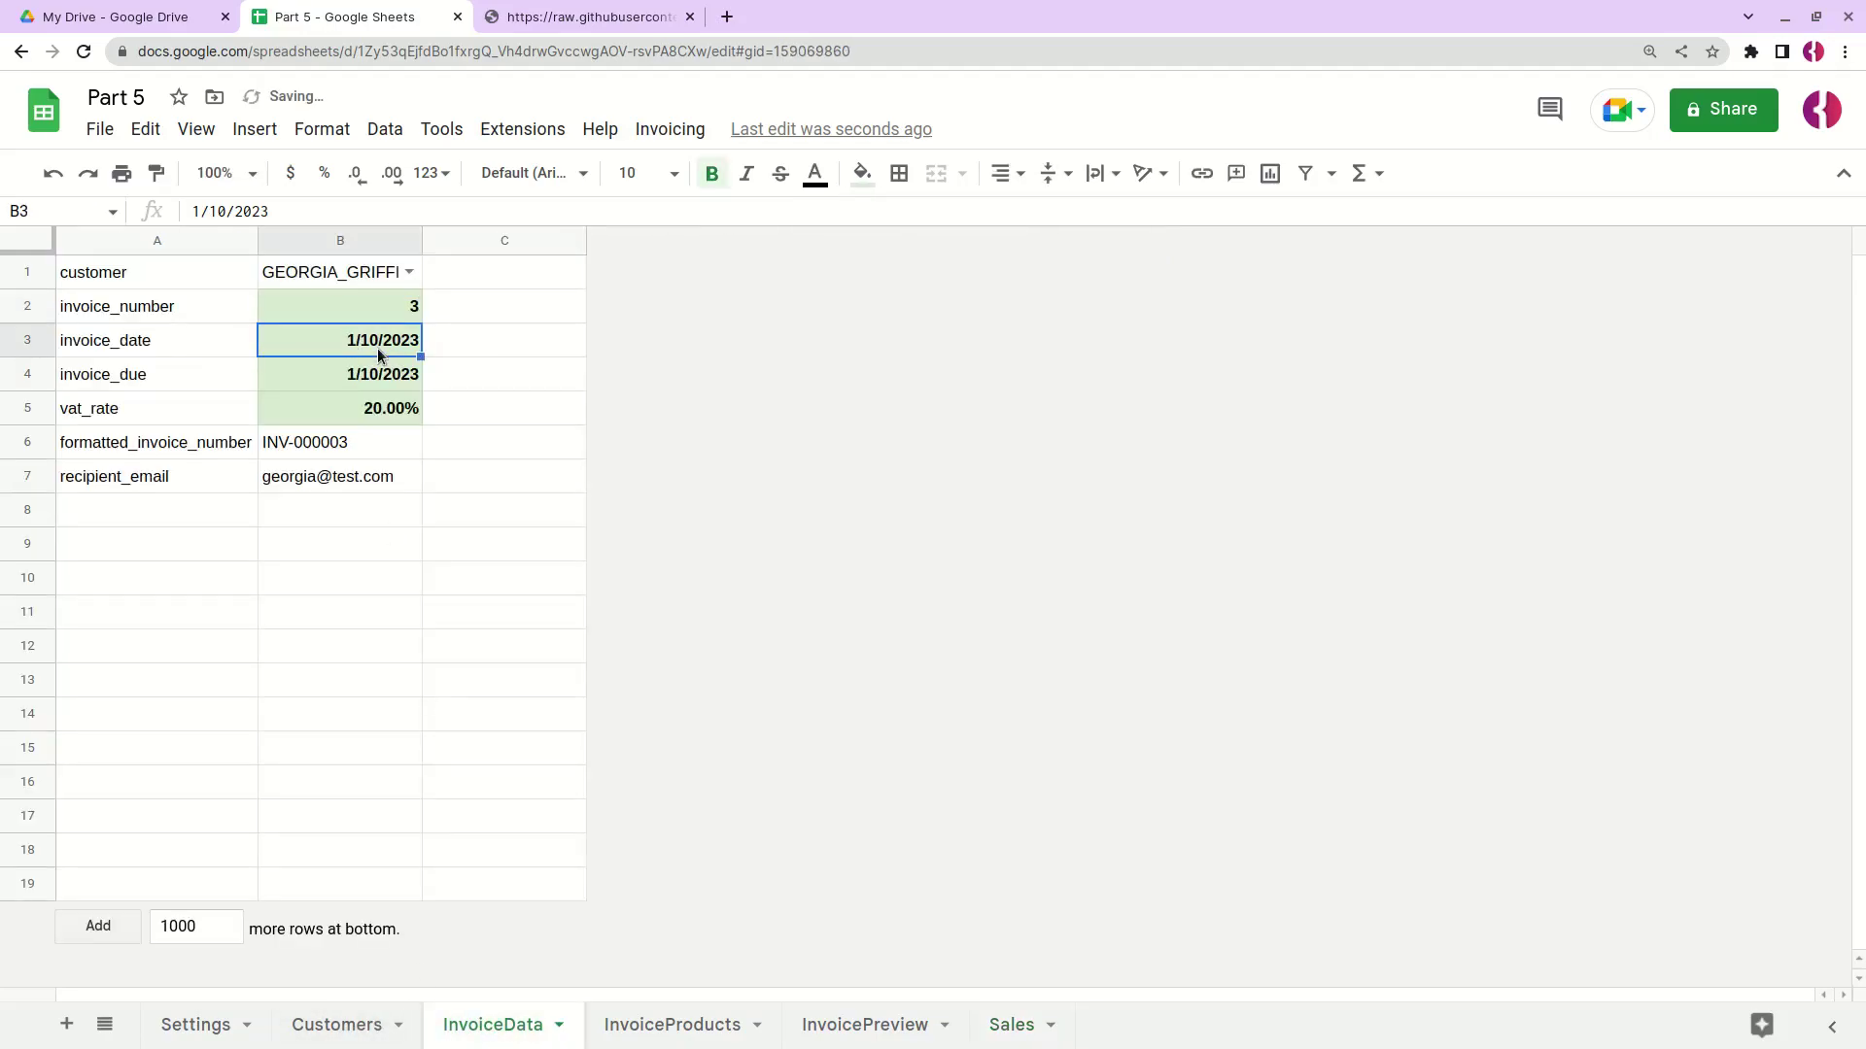
{"action": "left_click", "coordinate": [388, 315]}
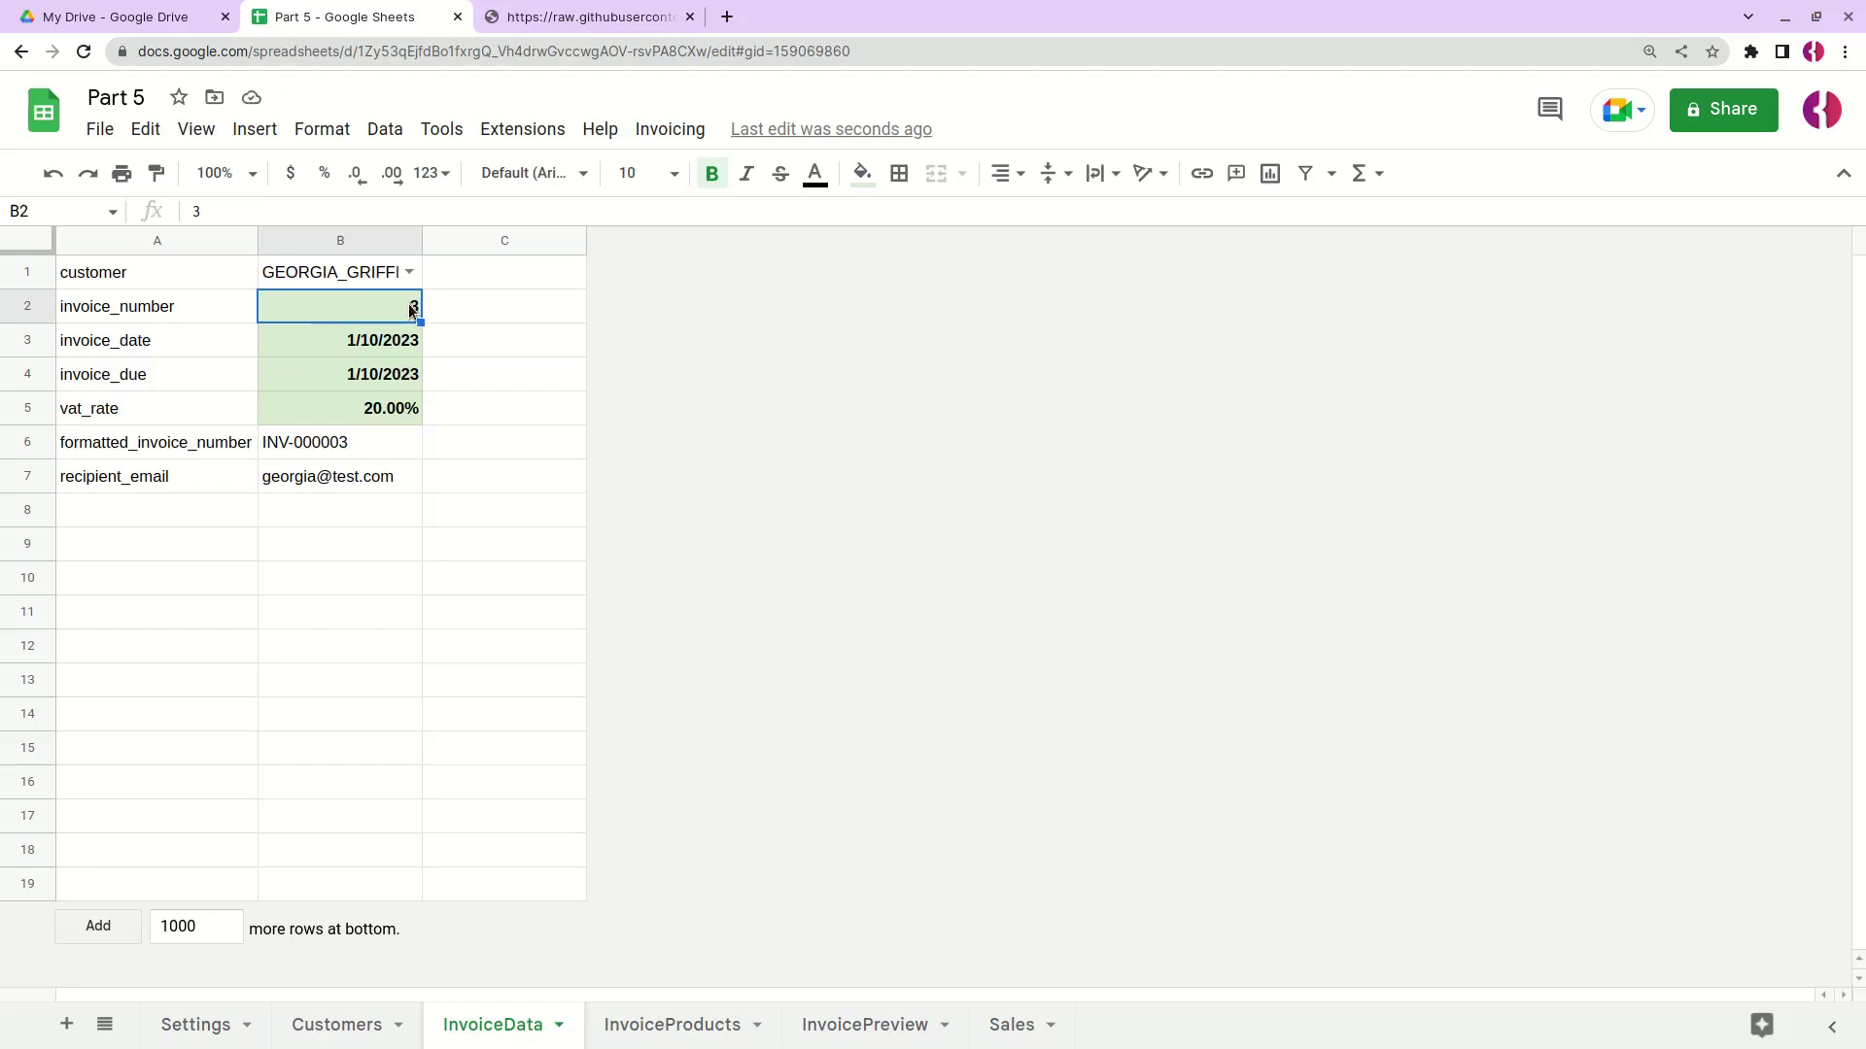
{"action": "left_click", "coordinate": [661, 1033]}
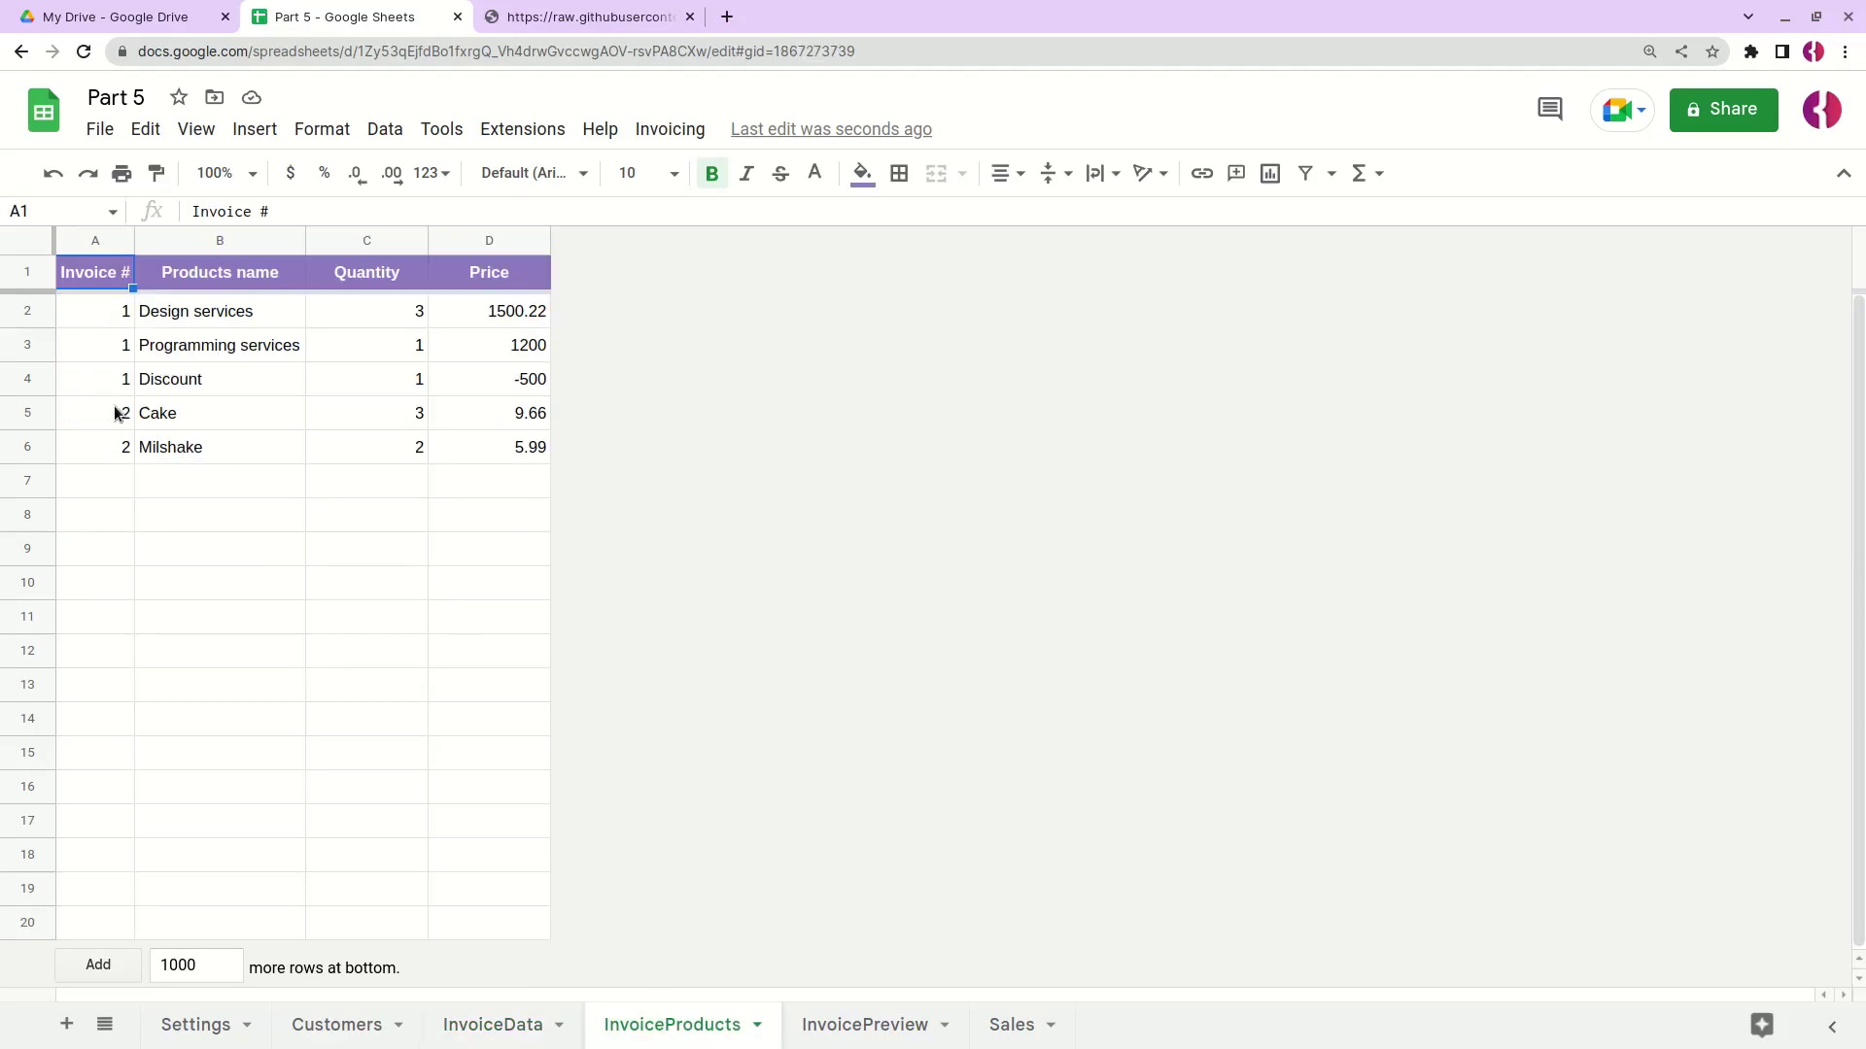
{"action": "left_click", "coordinate": [161, 482]}
{"action": "left_click", "coordinate": [501, 1030]}
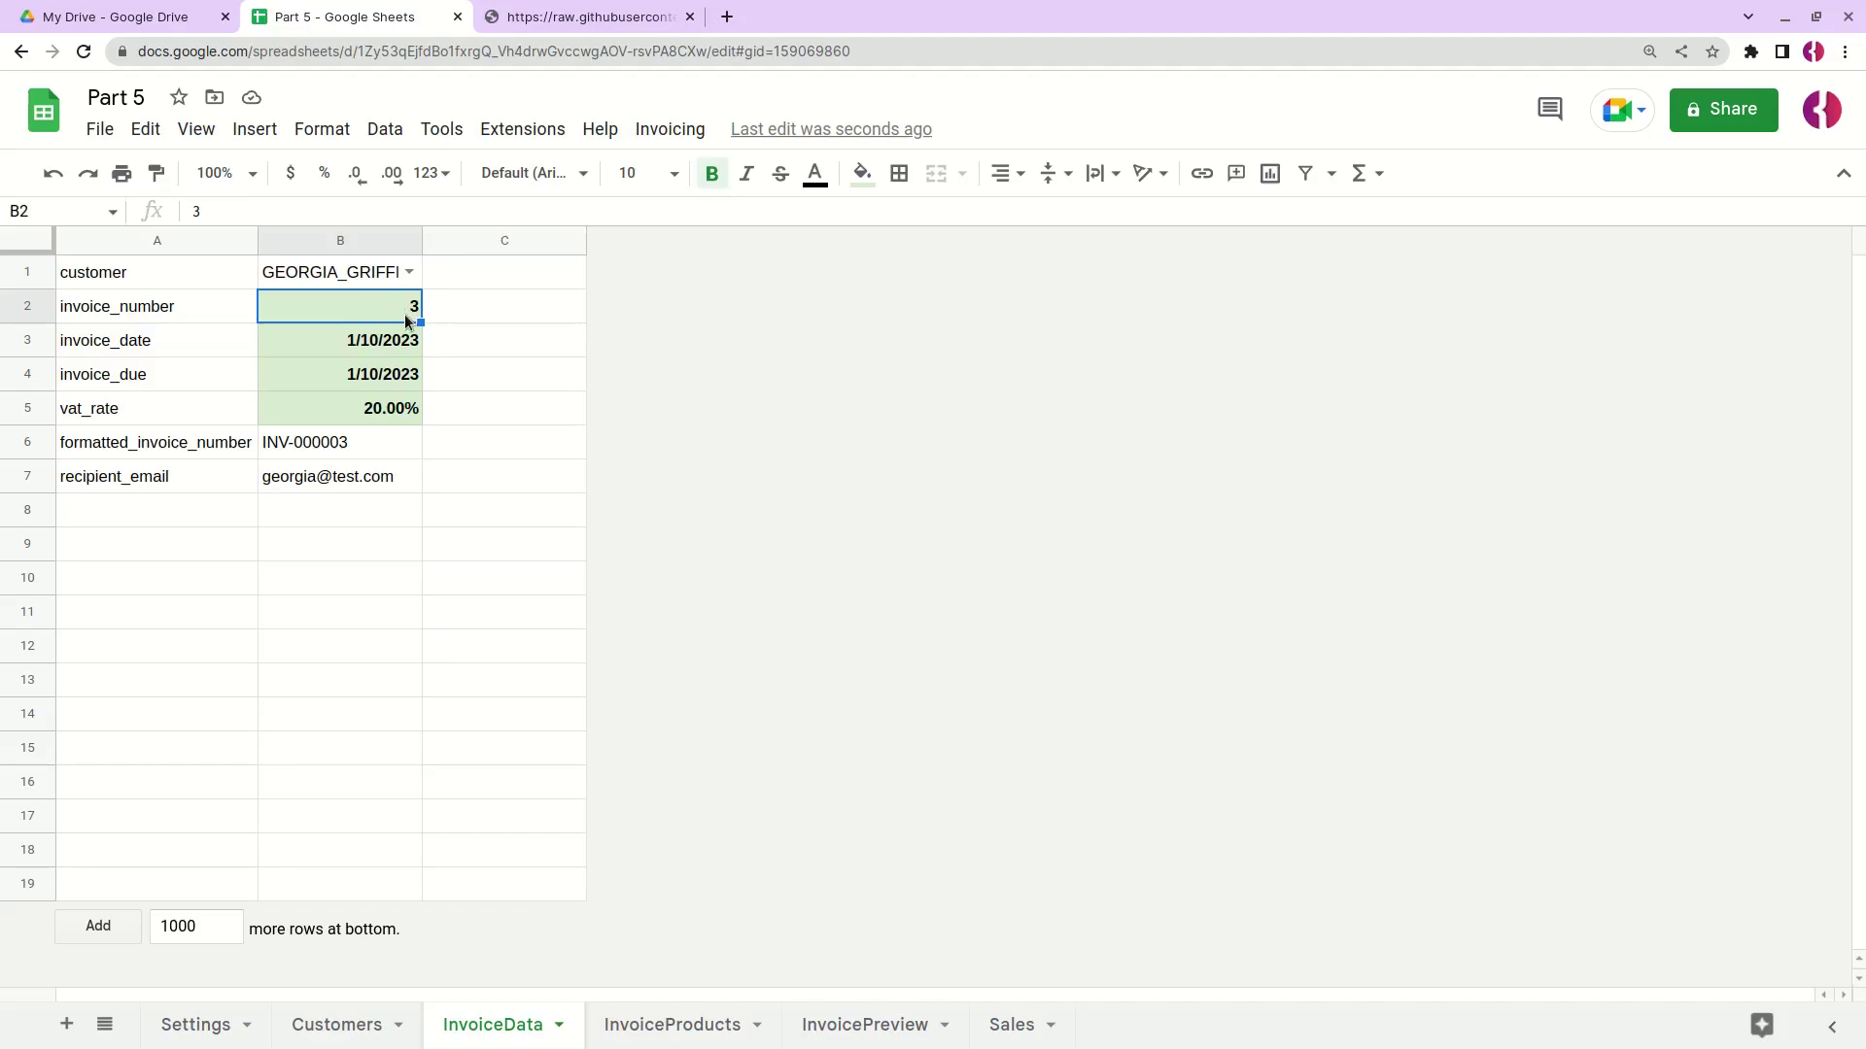
{"action": "left_click", "coordinate": [392, 341]}
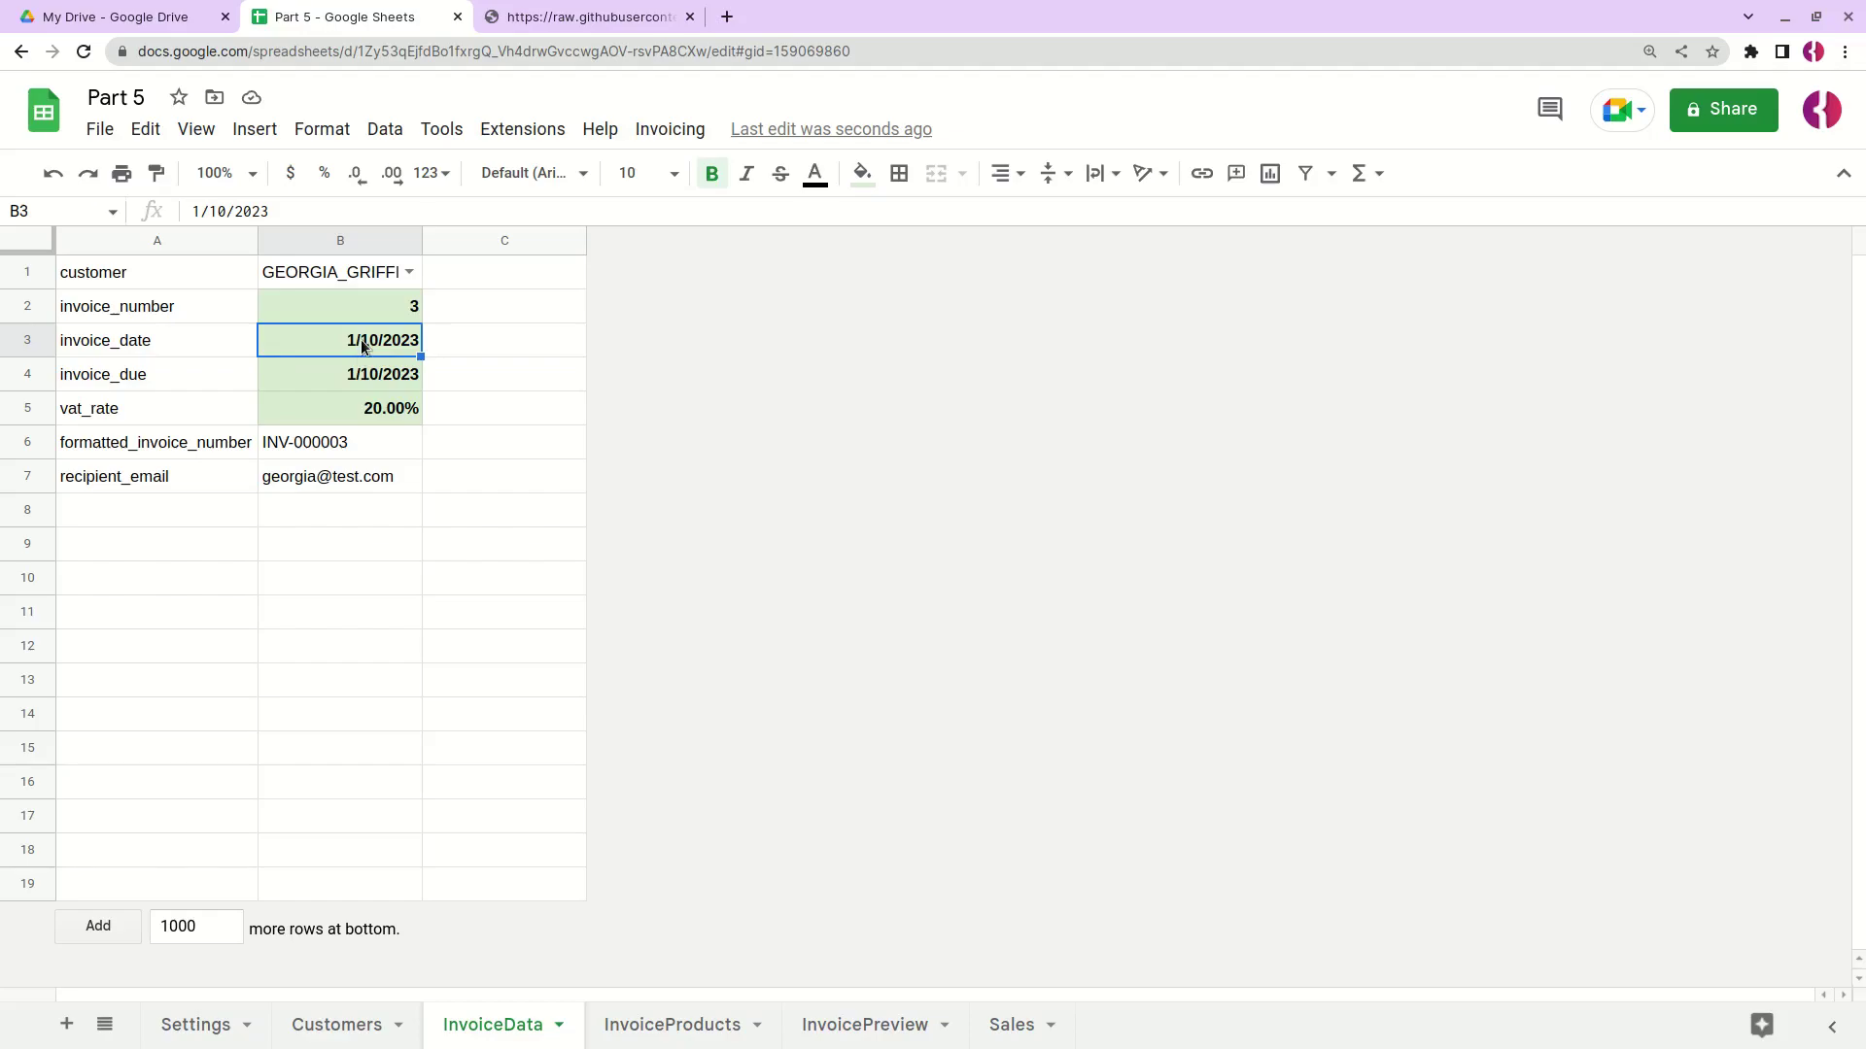
Step: Start C1's formula with the condition =IF(OR(B3 < TODAY(), B4 < TODAY())
{"action": "left_click", "coordinate": [569, 279]}
{"action": "type", "text": "="}
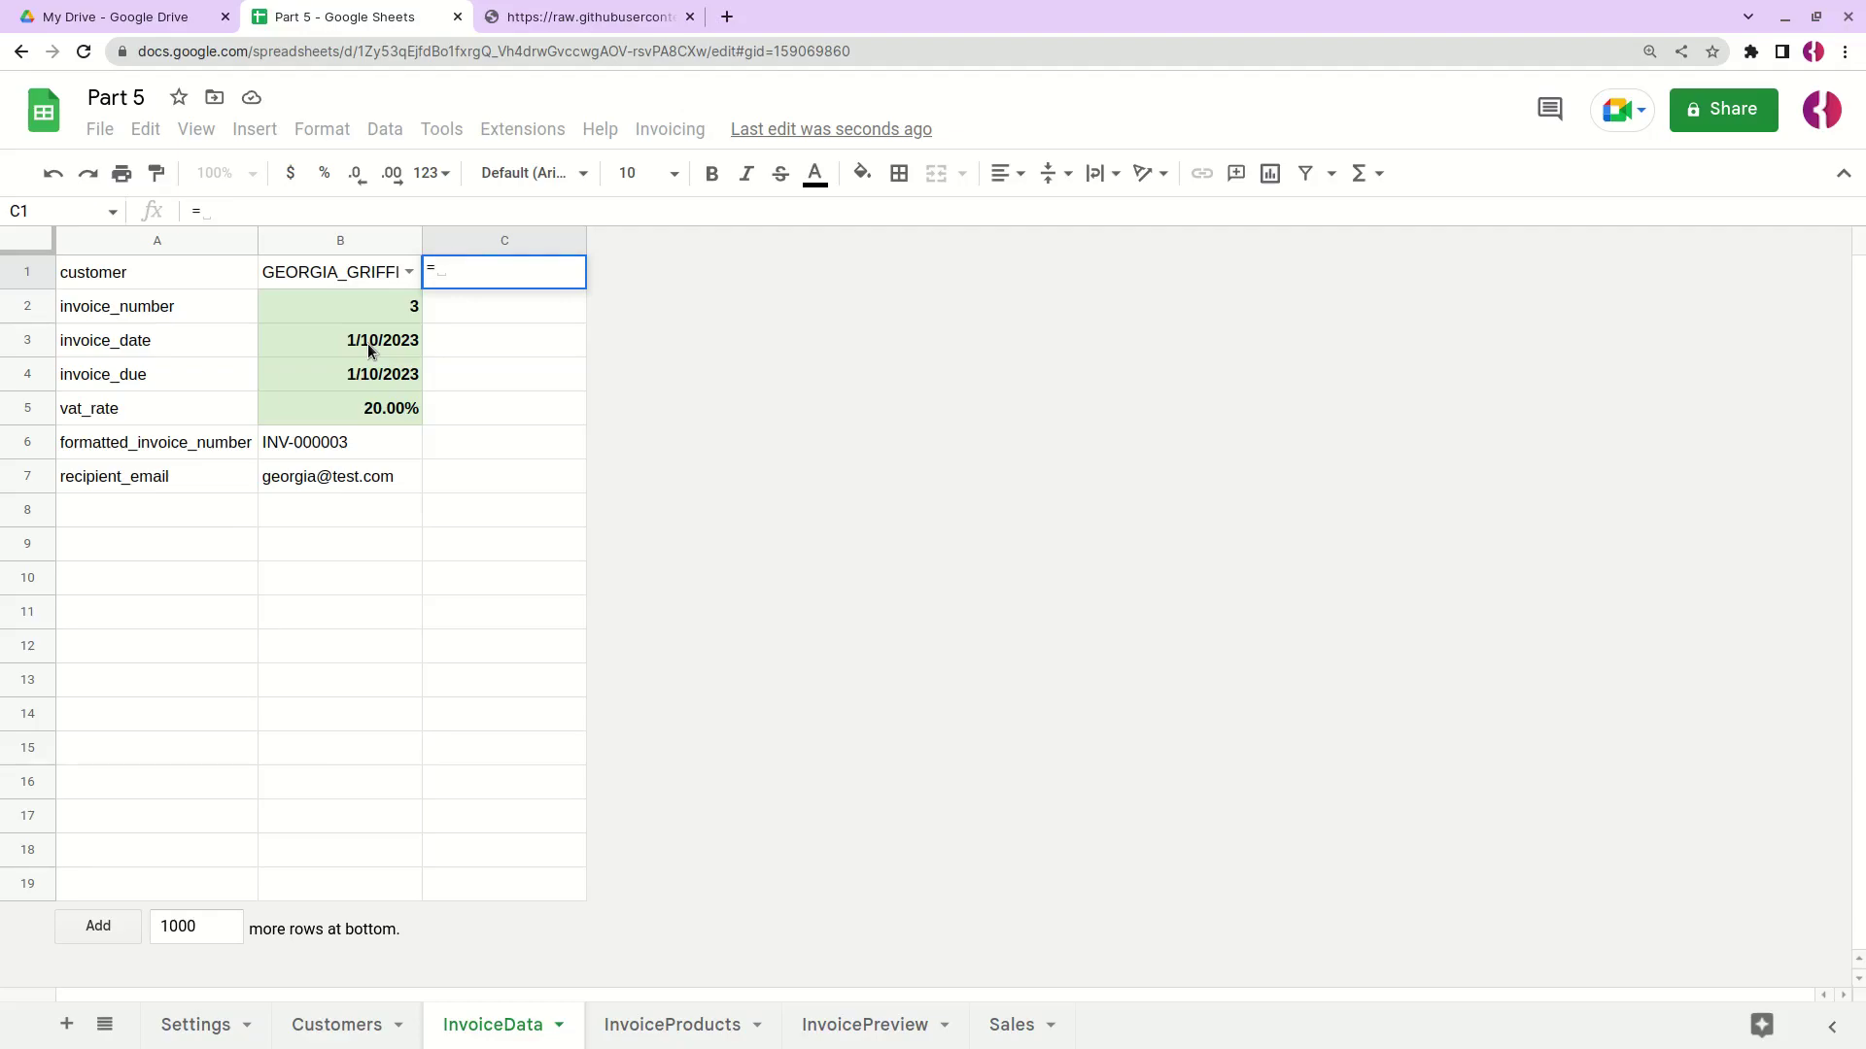
{"action": "type", "text": "IF"}
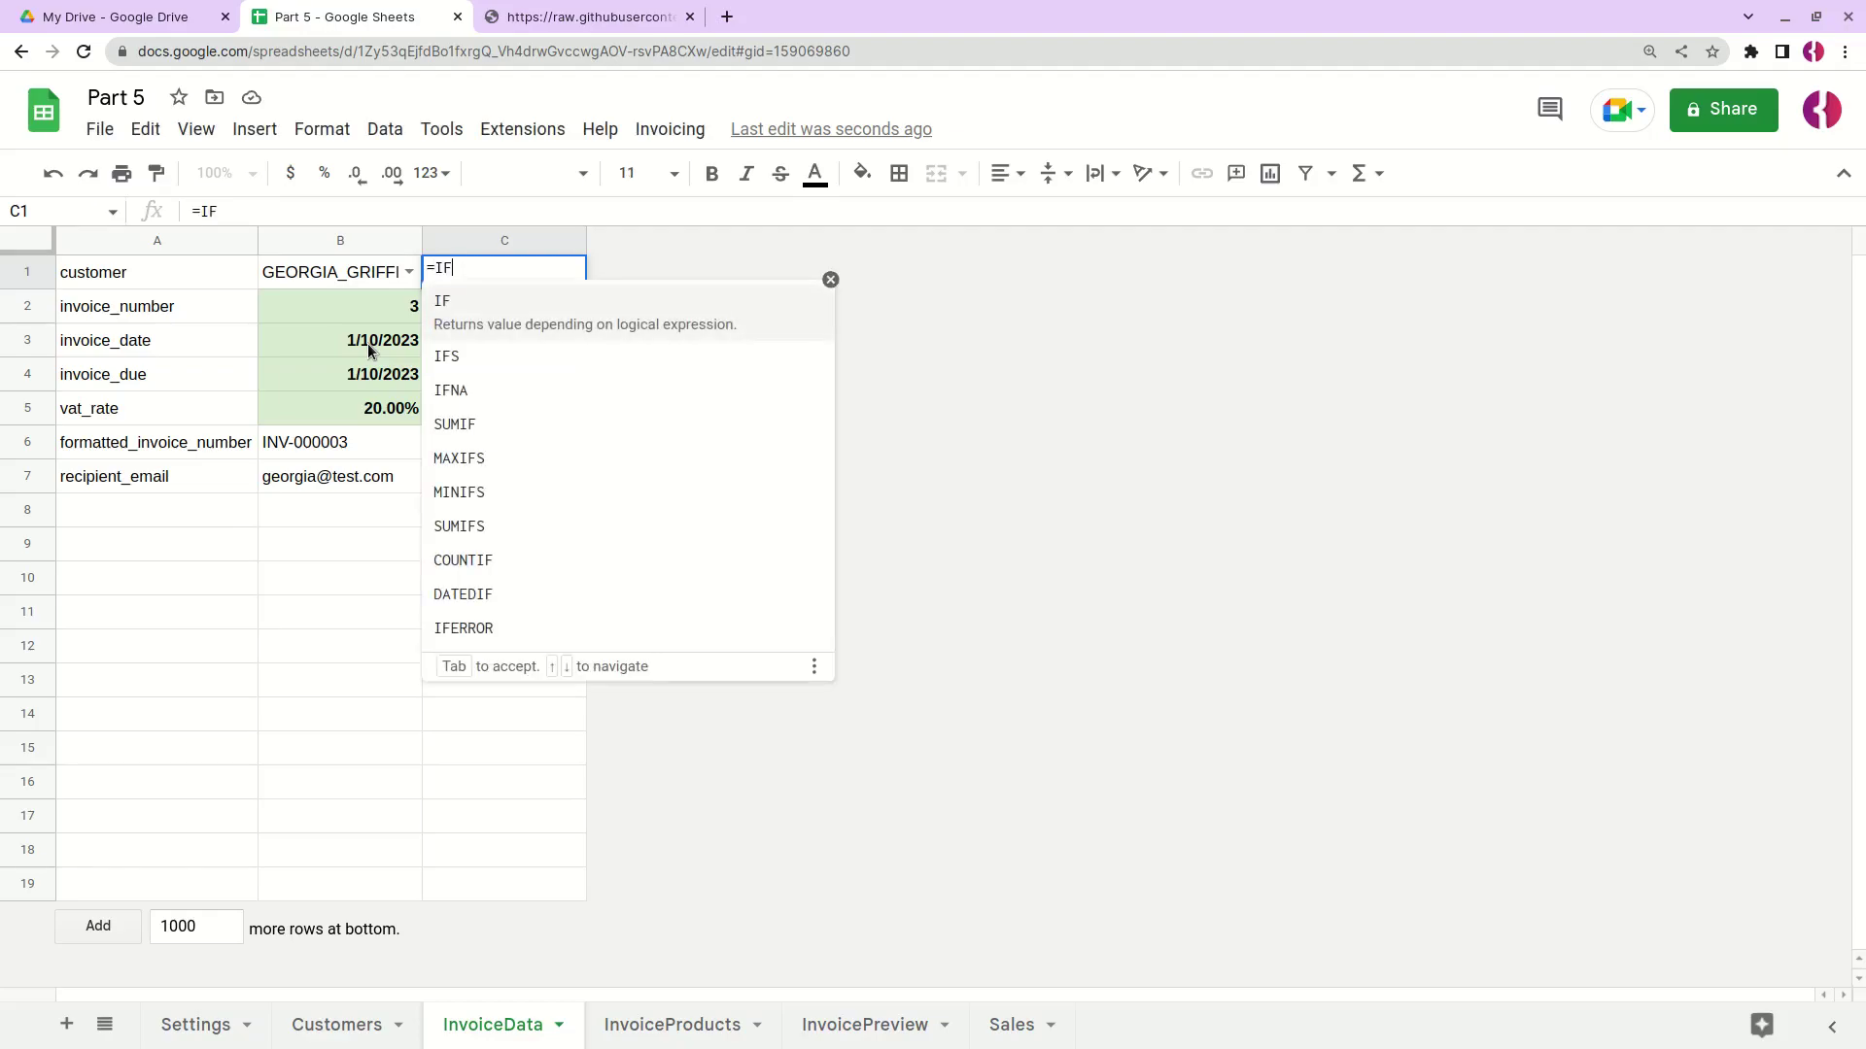
{"action": "type", "text": "("}
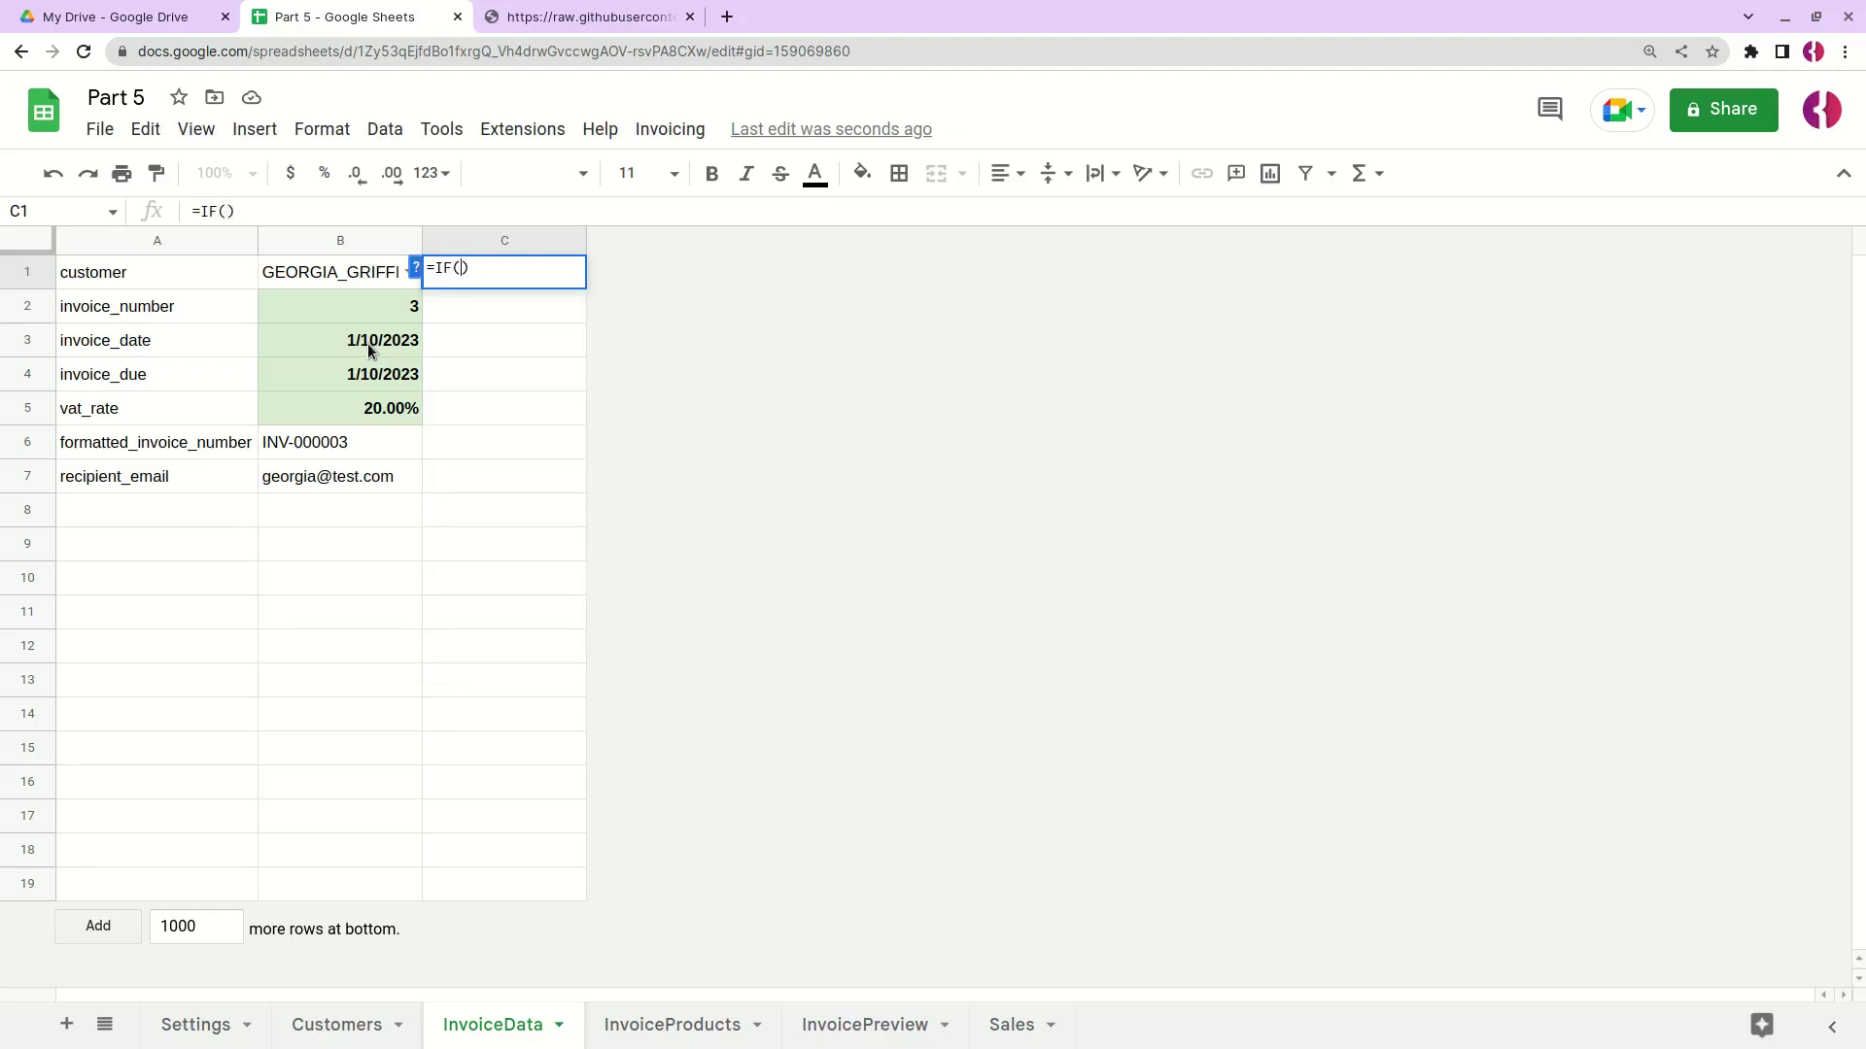
{"action": "type", "text": "OR(D"}
{"action": "key", "text": "BackSpace"}
{"action": "type", "text": "B"}
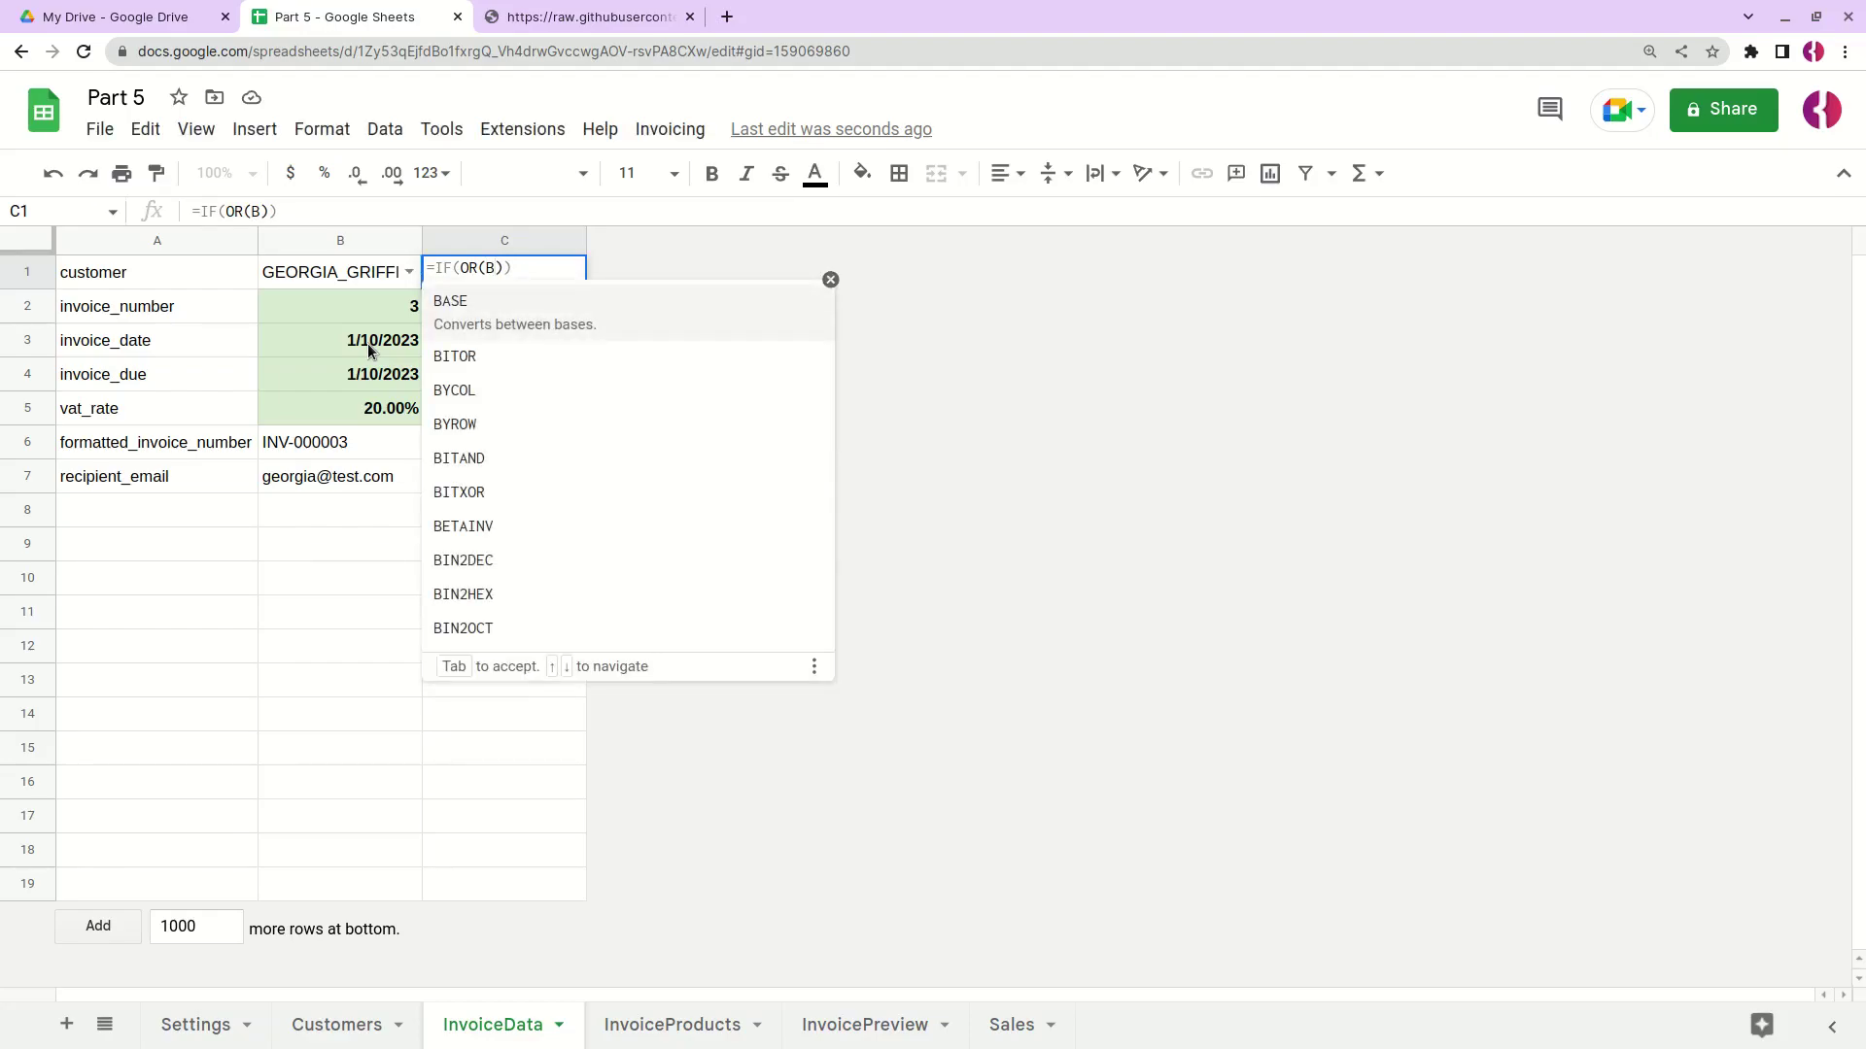
{"action": "type", "text": "3 < TODAY(), B4 < Tod"}
{"action": "key", "text": "BackSpace"}
{"action": "key", "text": "BackSpace"}
{"action": "type", "text": "od"}
{"action": "key", "text": "Tab"}
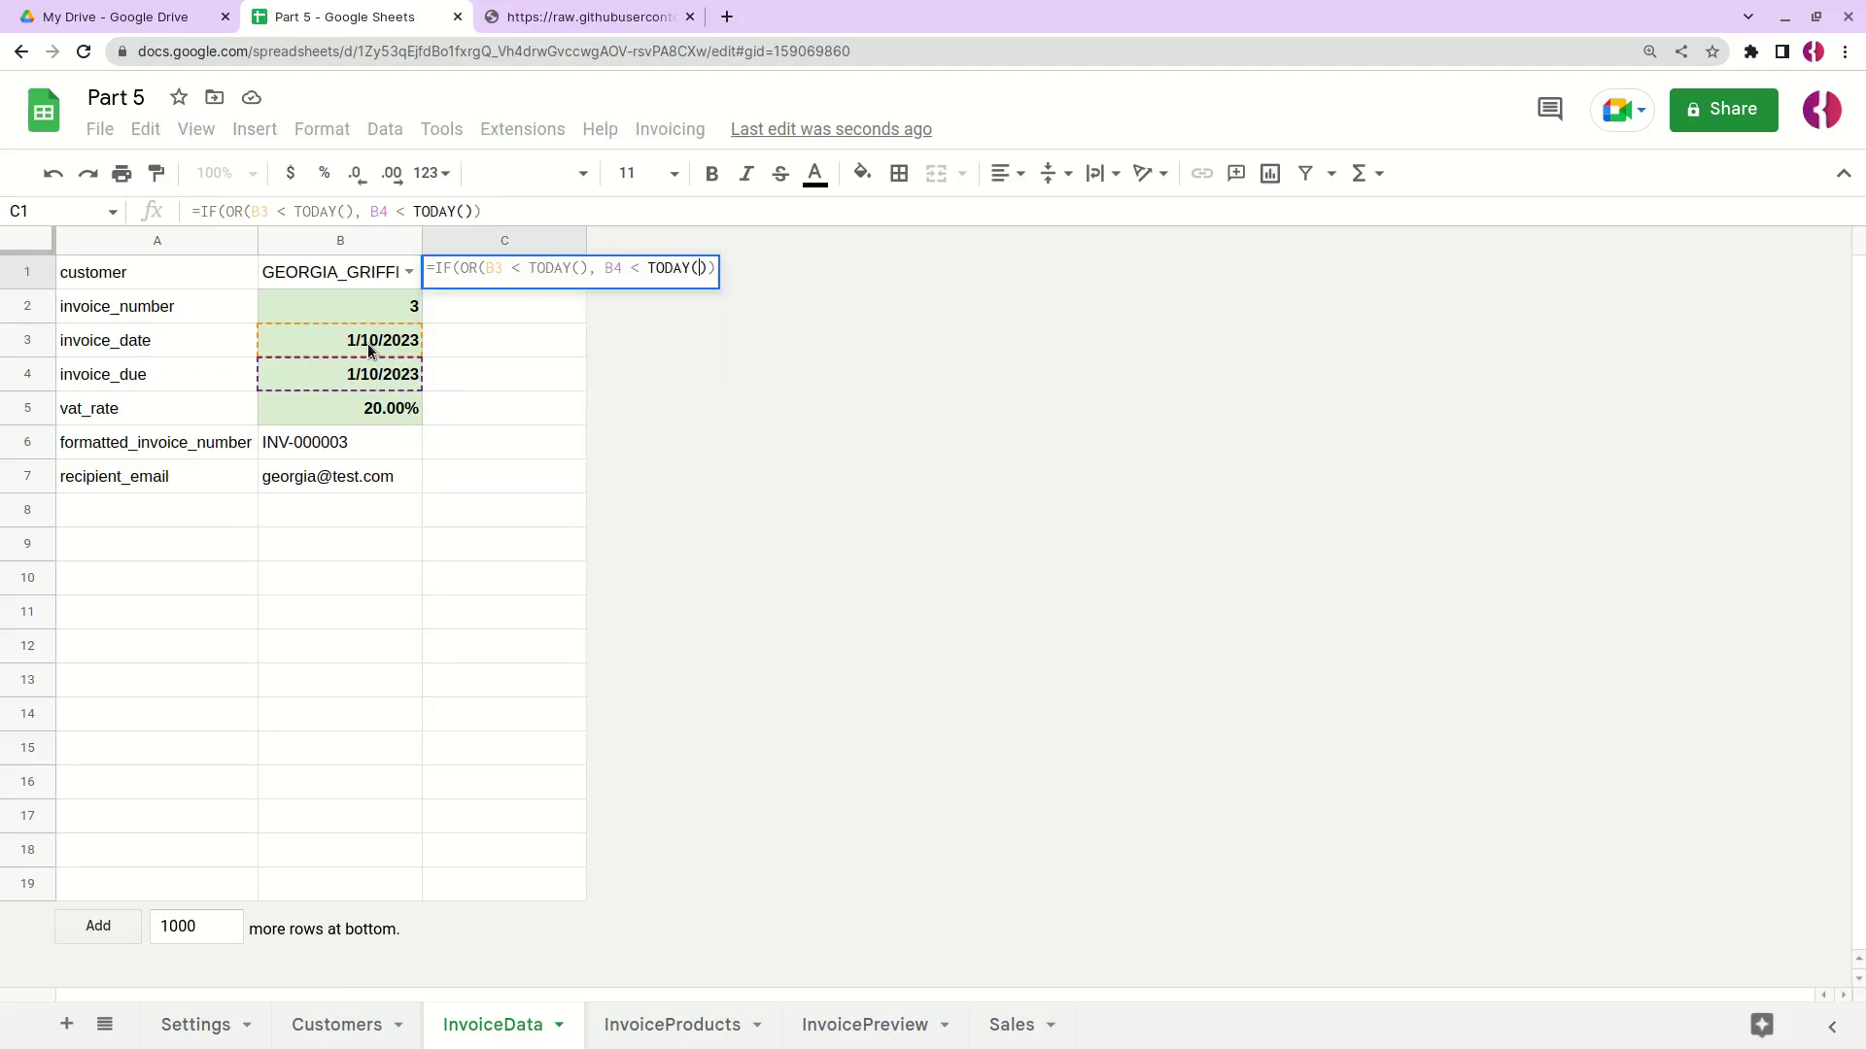
Step: Complete C1's formula with messages "Please check the invoice dates" and "Good to go"
{"action": "left_click", "coordinate": [710, 267]}
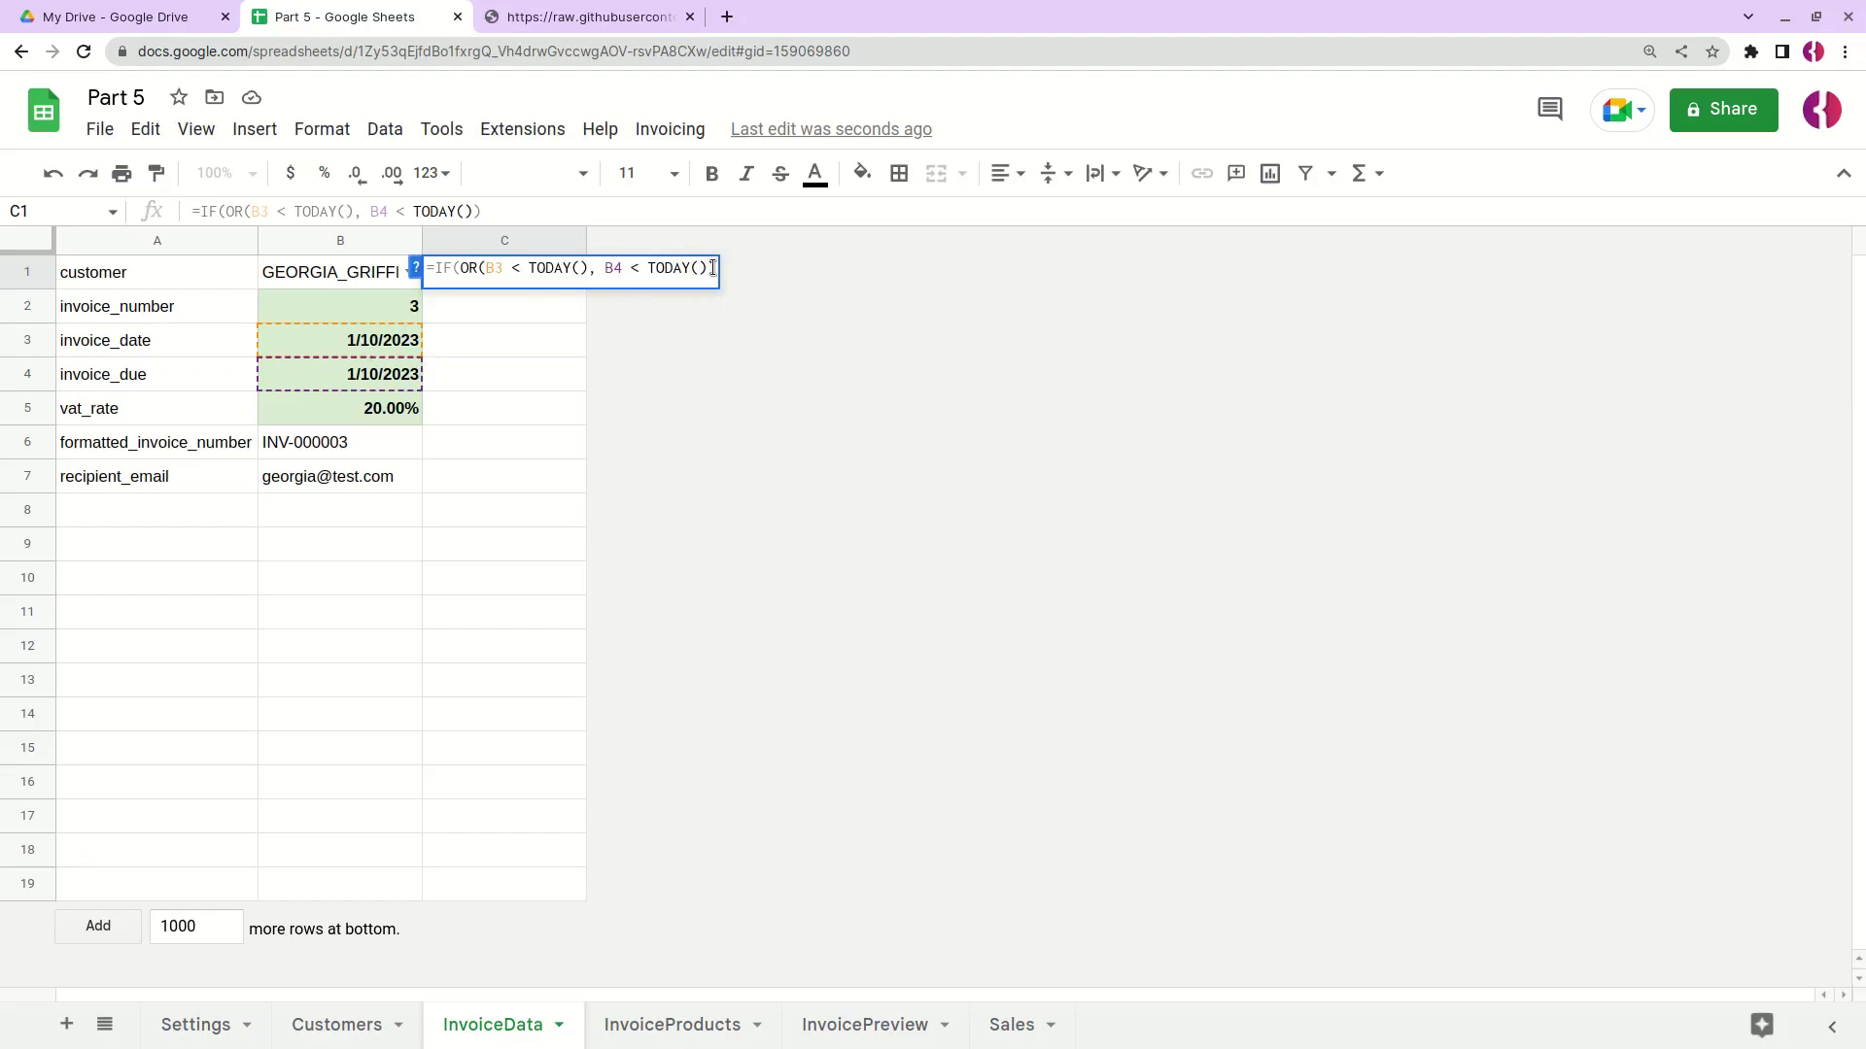
{"action": "type", "text": ", \"\""}
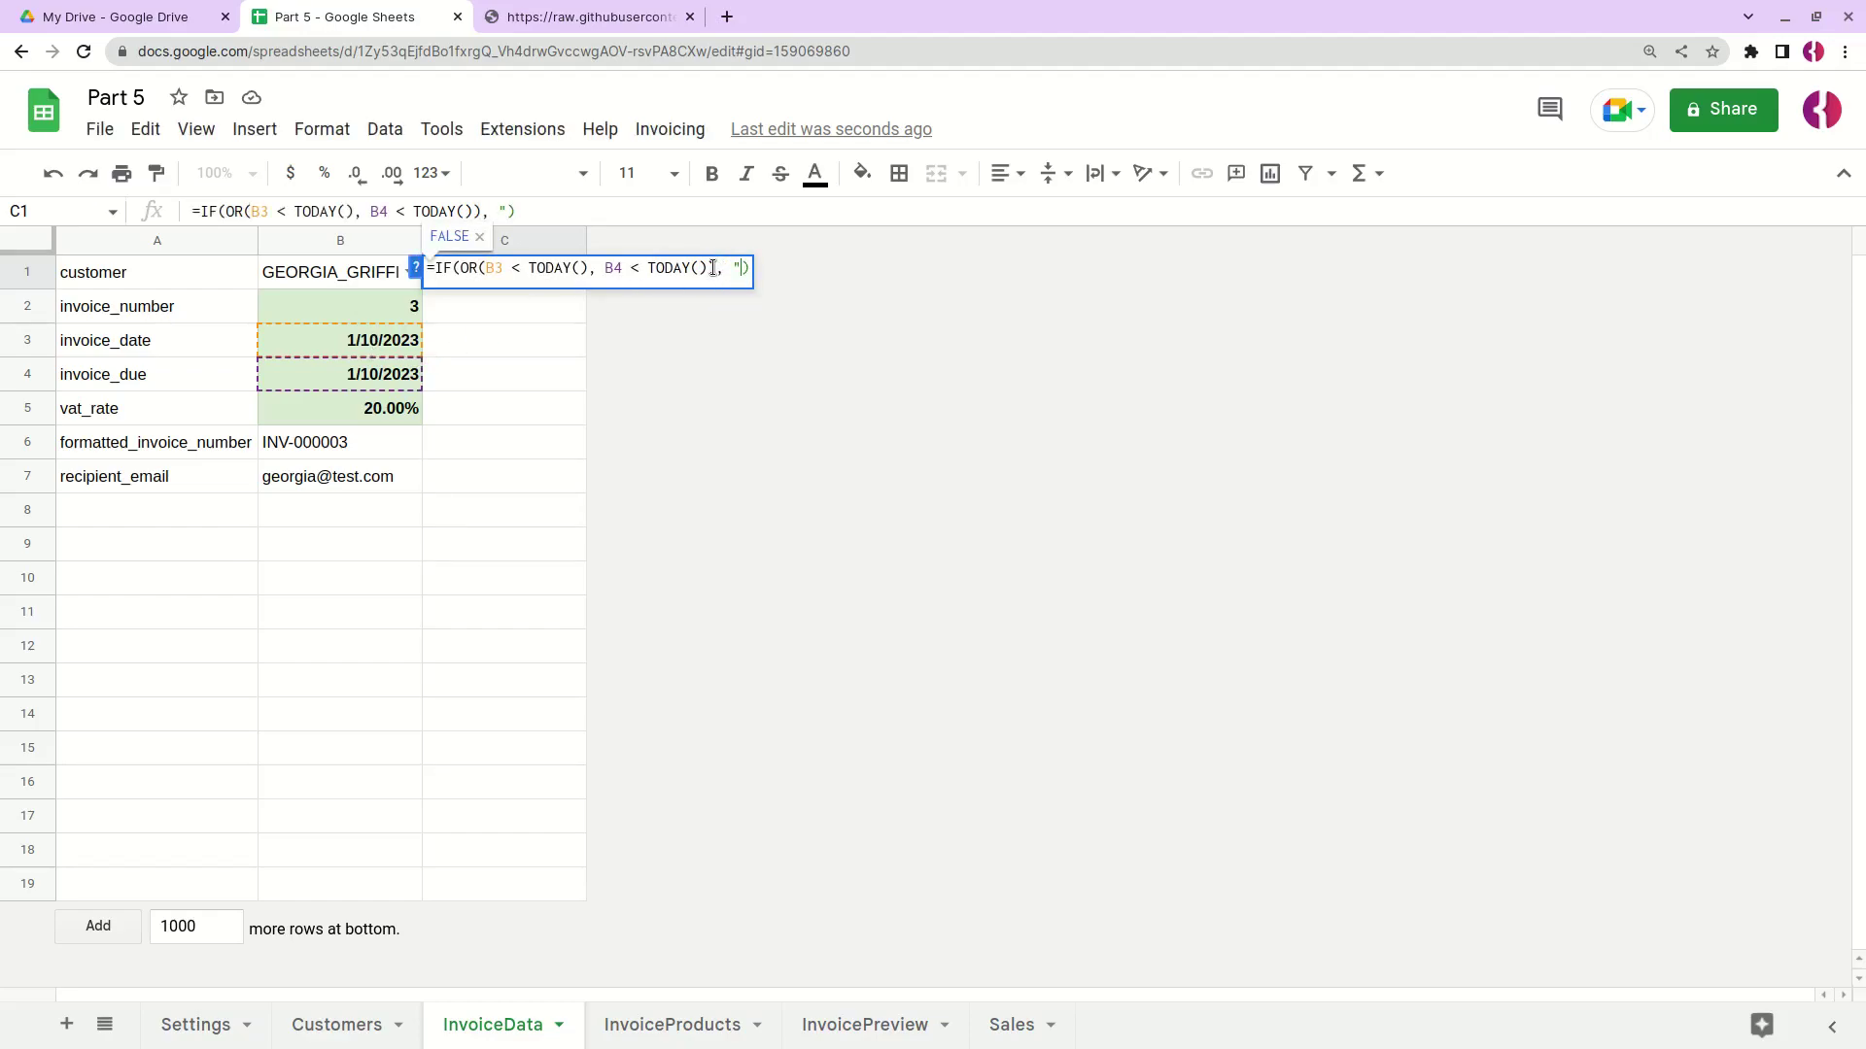
{"action": "type", "text": "Please"}
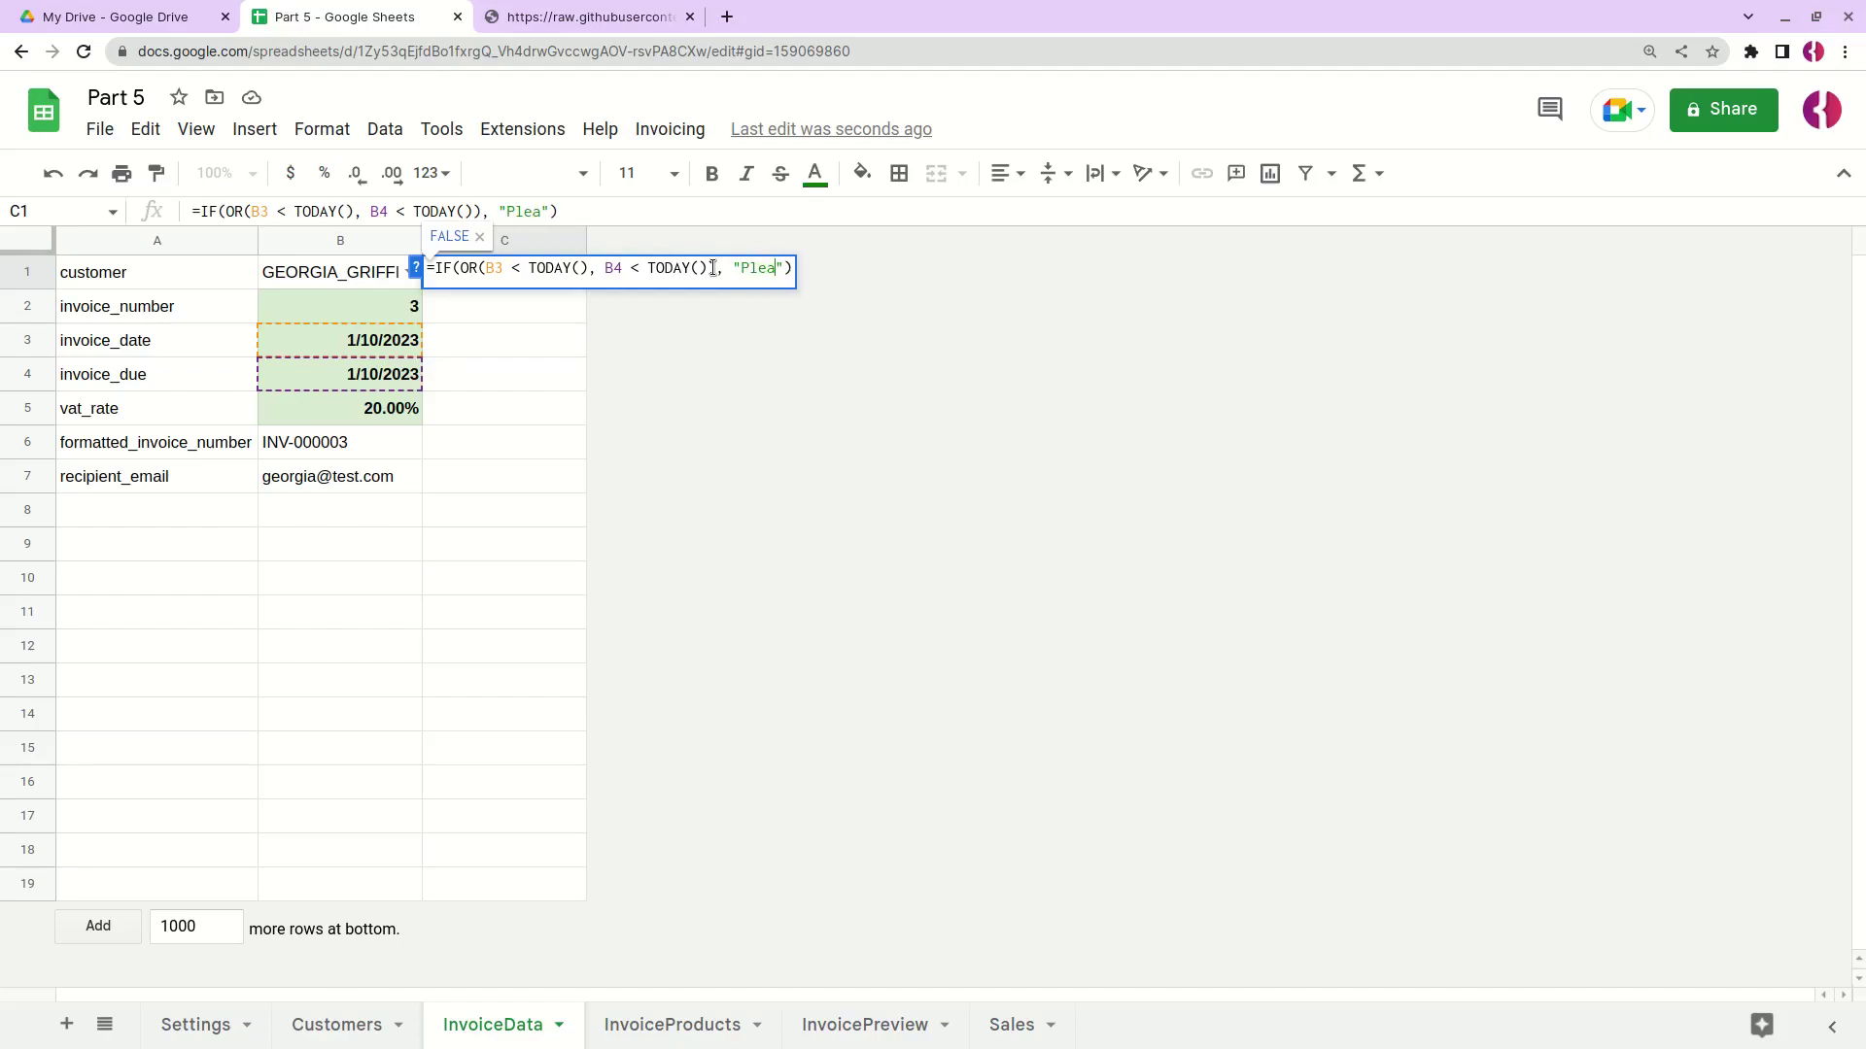
{"action": "type", "text": " check the i"}
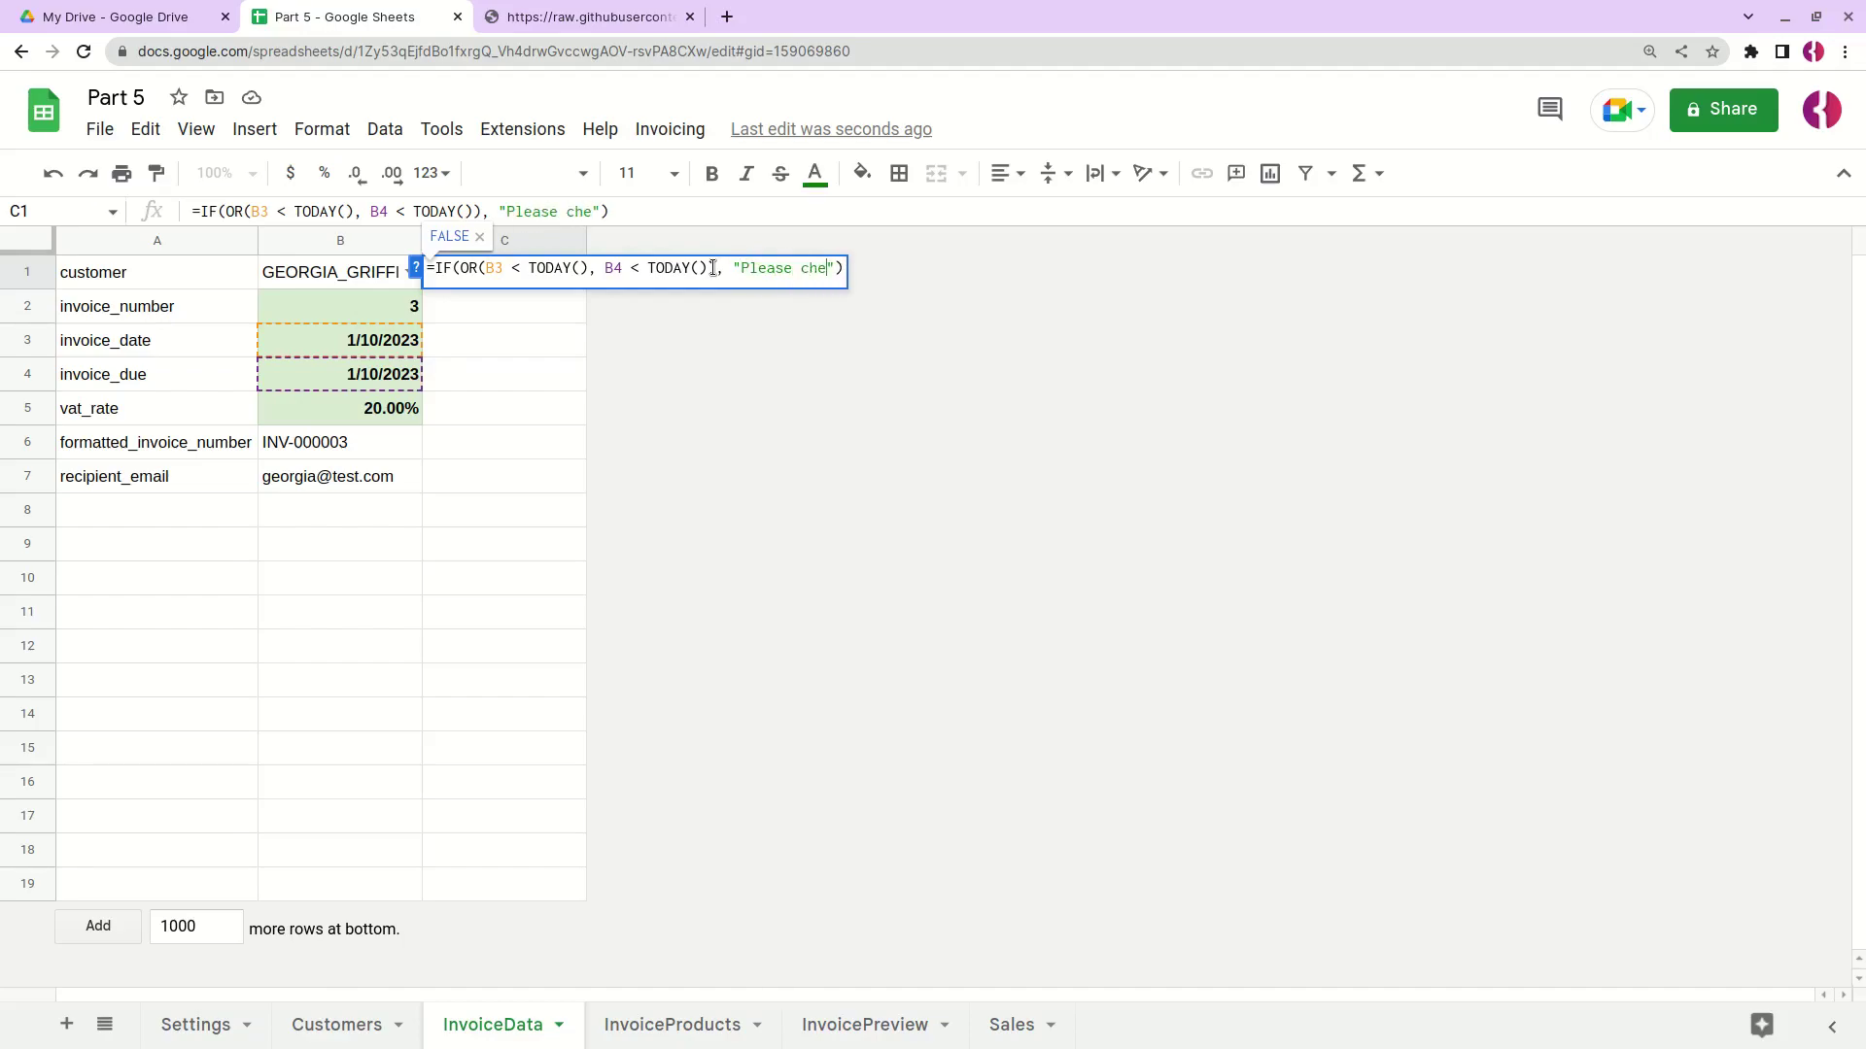
{"action": "type", "text": "nvoice "}
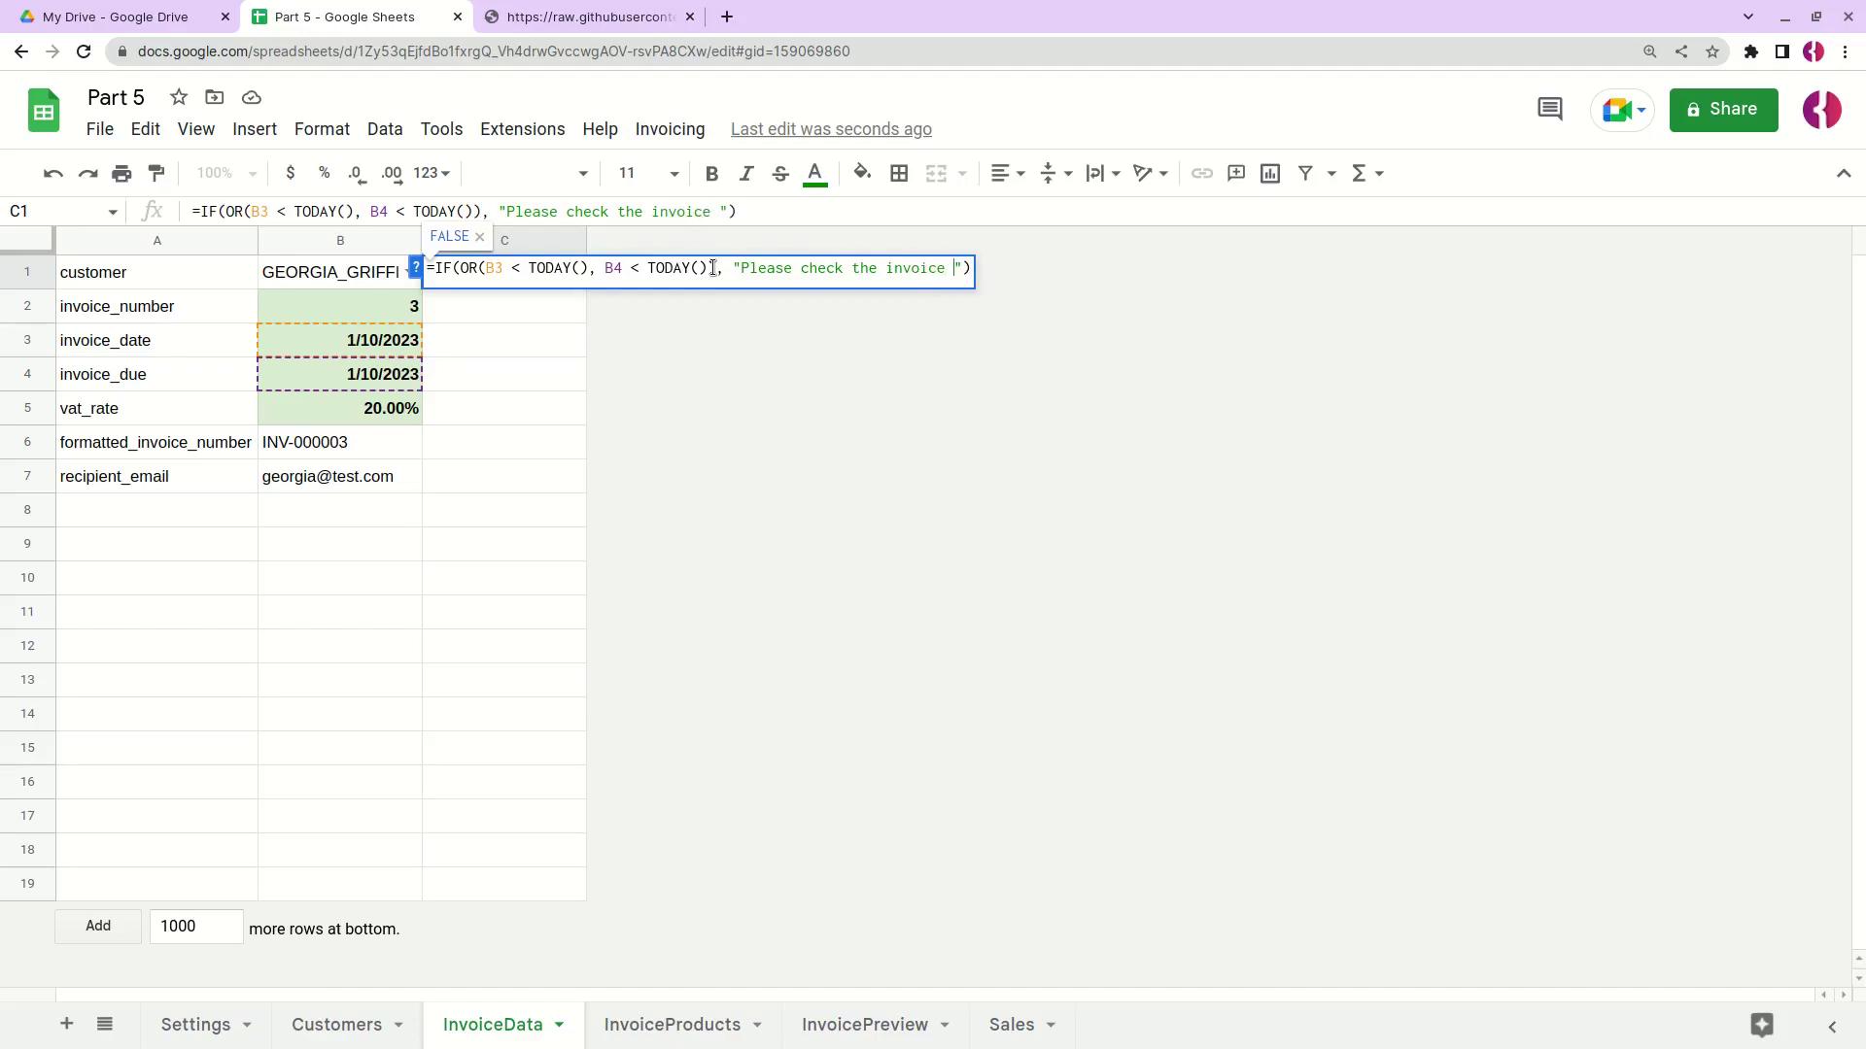
{"action": "type", "text": "dates"}
{"action": "type", "text": ", \"Good to gg"}
{"action": "key", "text": "BackSpace"}
{"action": "type", "text": "o"}
{"action": "key", "text": "Return"}
{"action": "key", "text": "Escape"}
{"action": "left_click", "coordinate": [475, 272]}
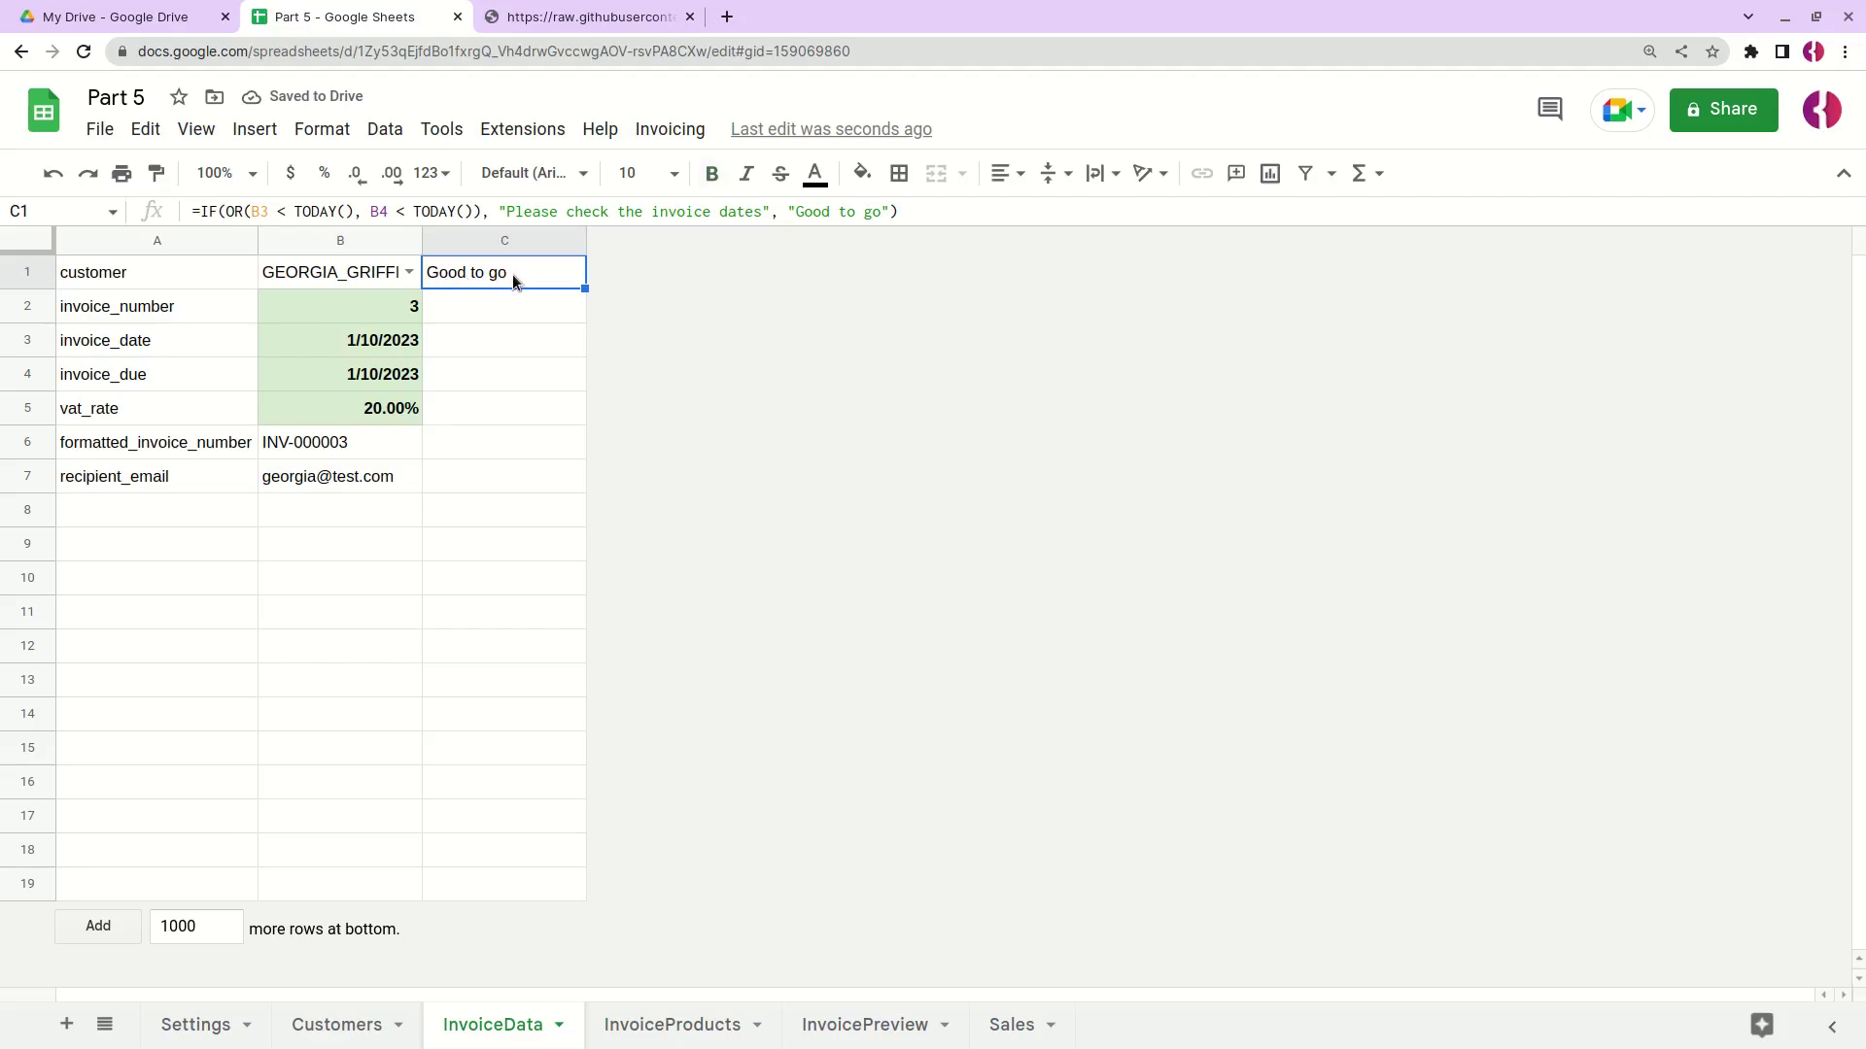
Step: Test C1 by changing the due date to 1/9/2023, then undo back to 1/10/2023
{"action": "left_click", "coordinate": [378, 350]}
{"action": "key", "text": "Down"}
{"action": "left_click_drag", "start_coordinate": [209, 211], "coordinate": [221, 209]}
{"action": "type", "text": "9"}
{"action": "key", "text": "Return"}
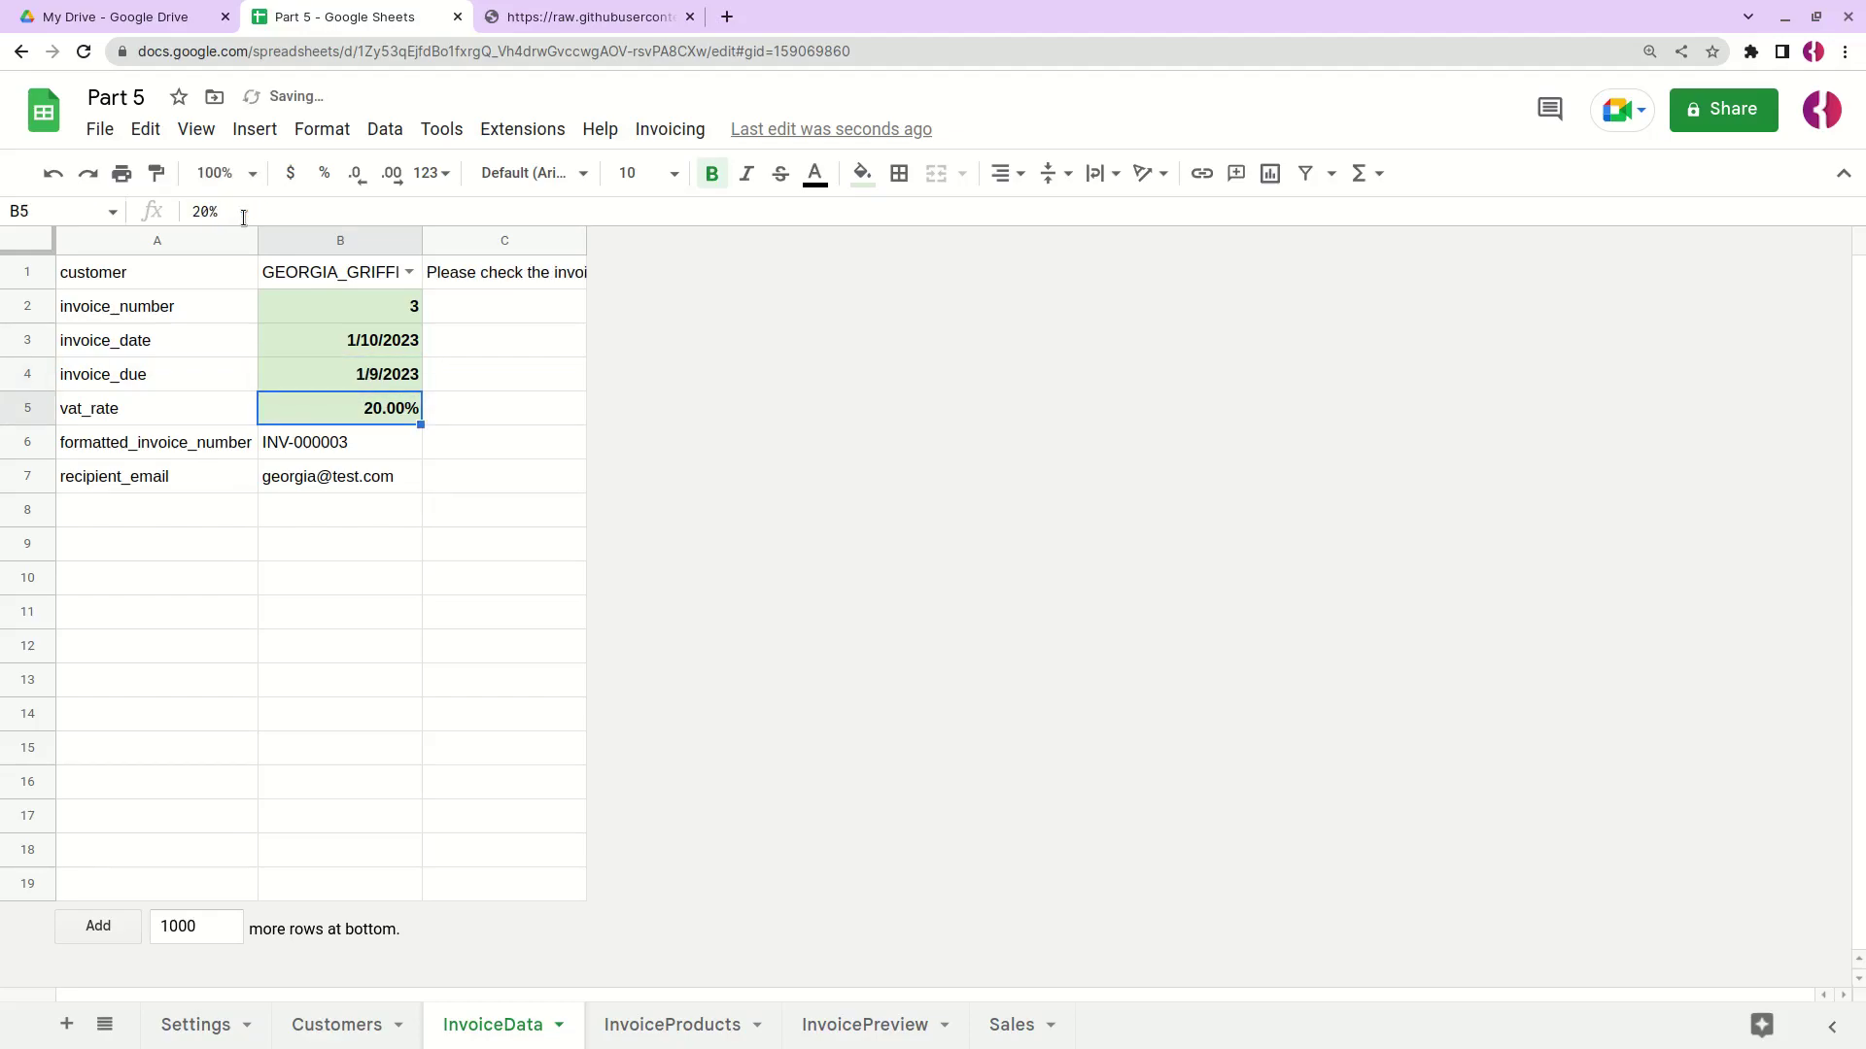
{"action": "left_click", "coordinate": [446, 277]}
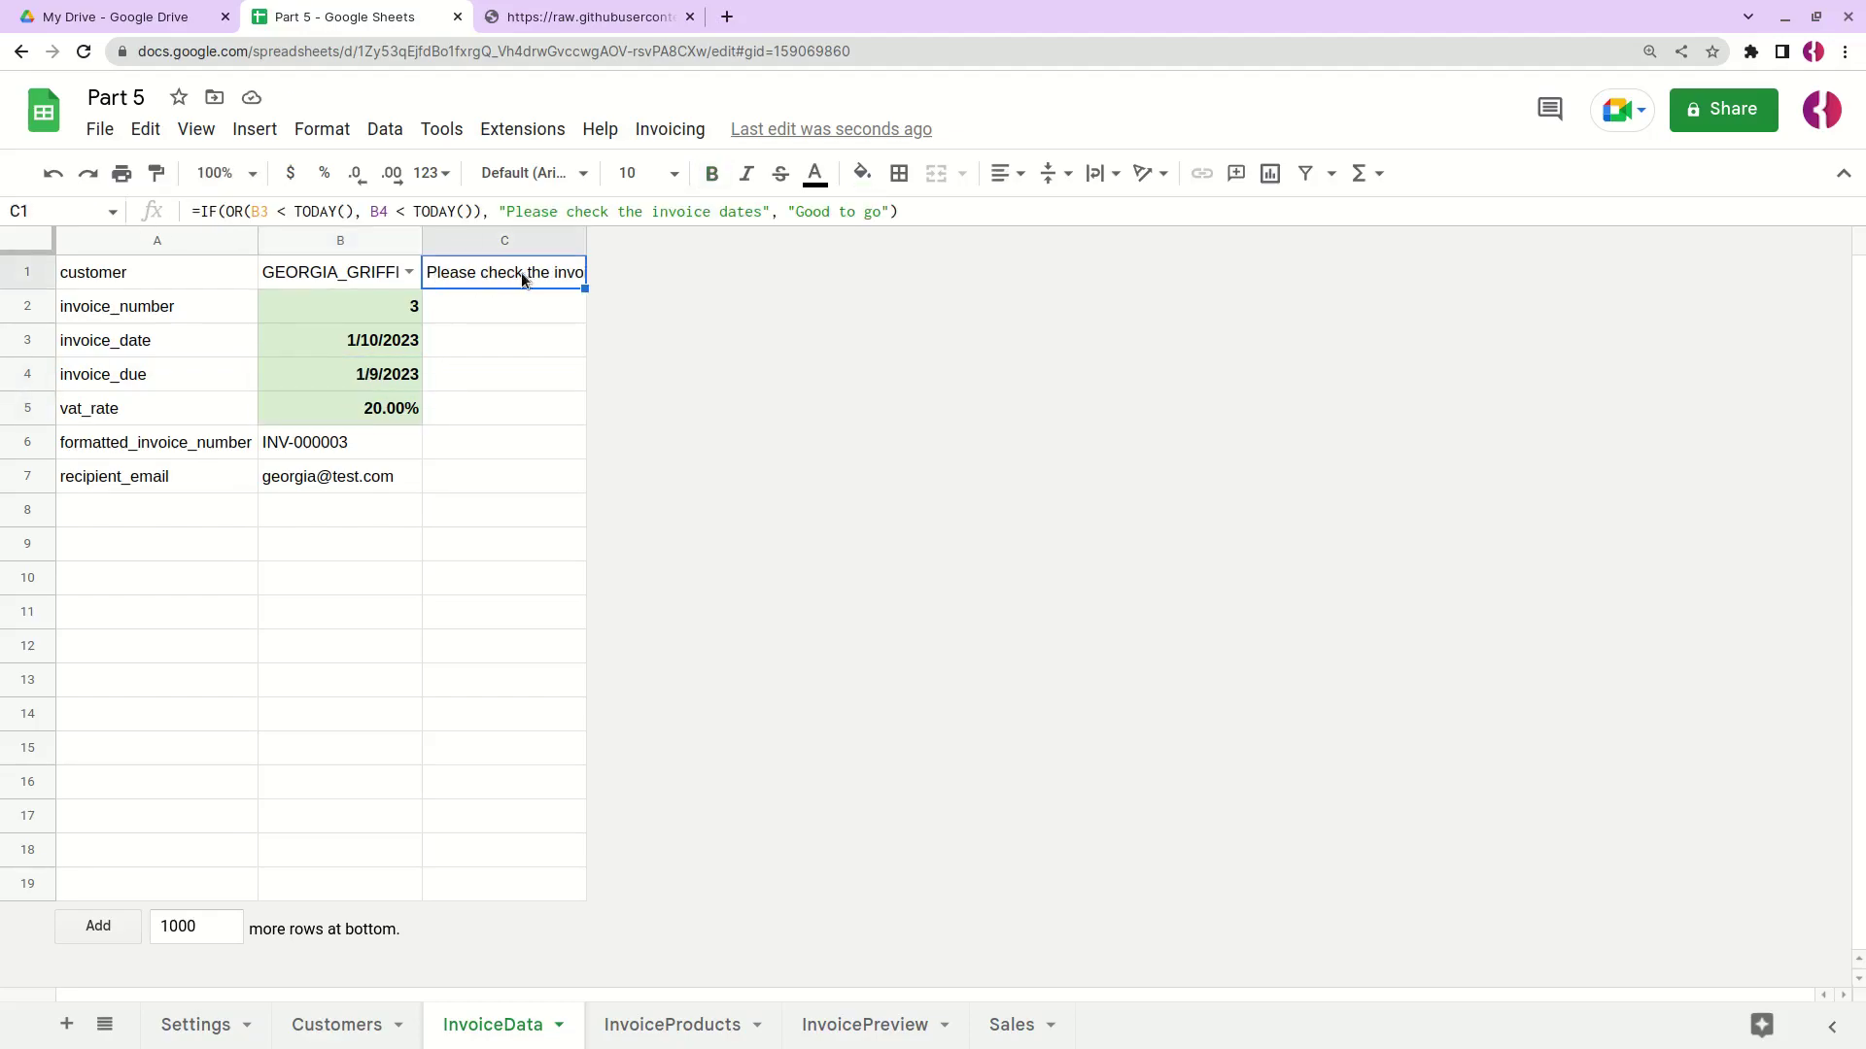
{"action": "left_click", "coordinate": [406, 367]}
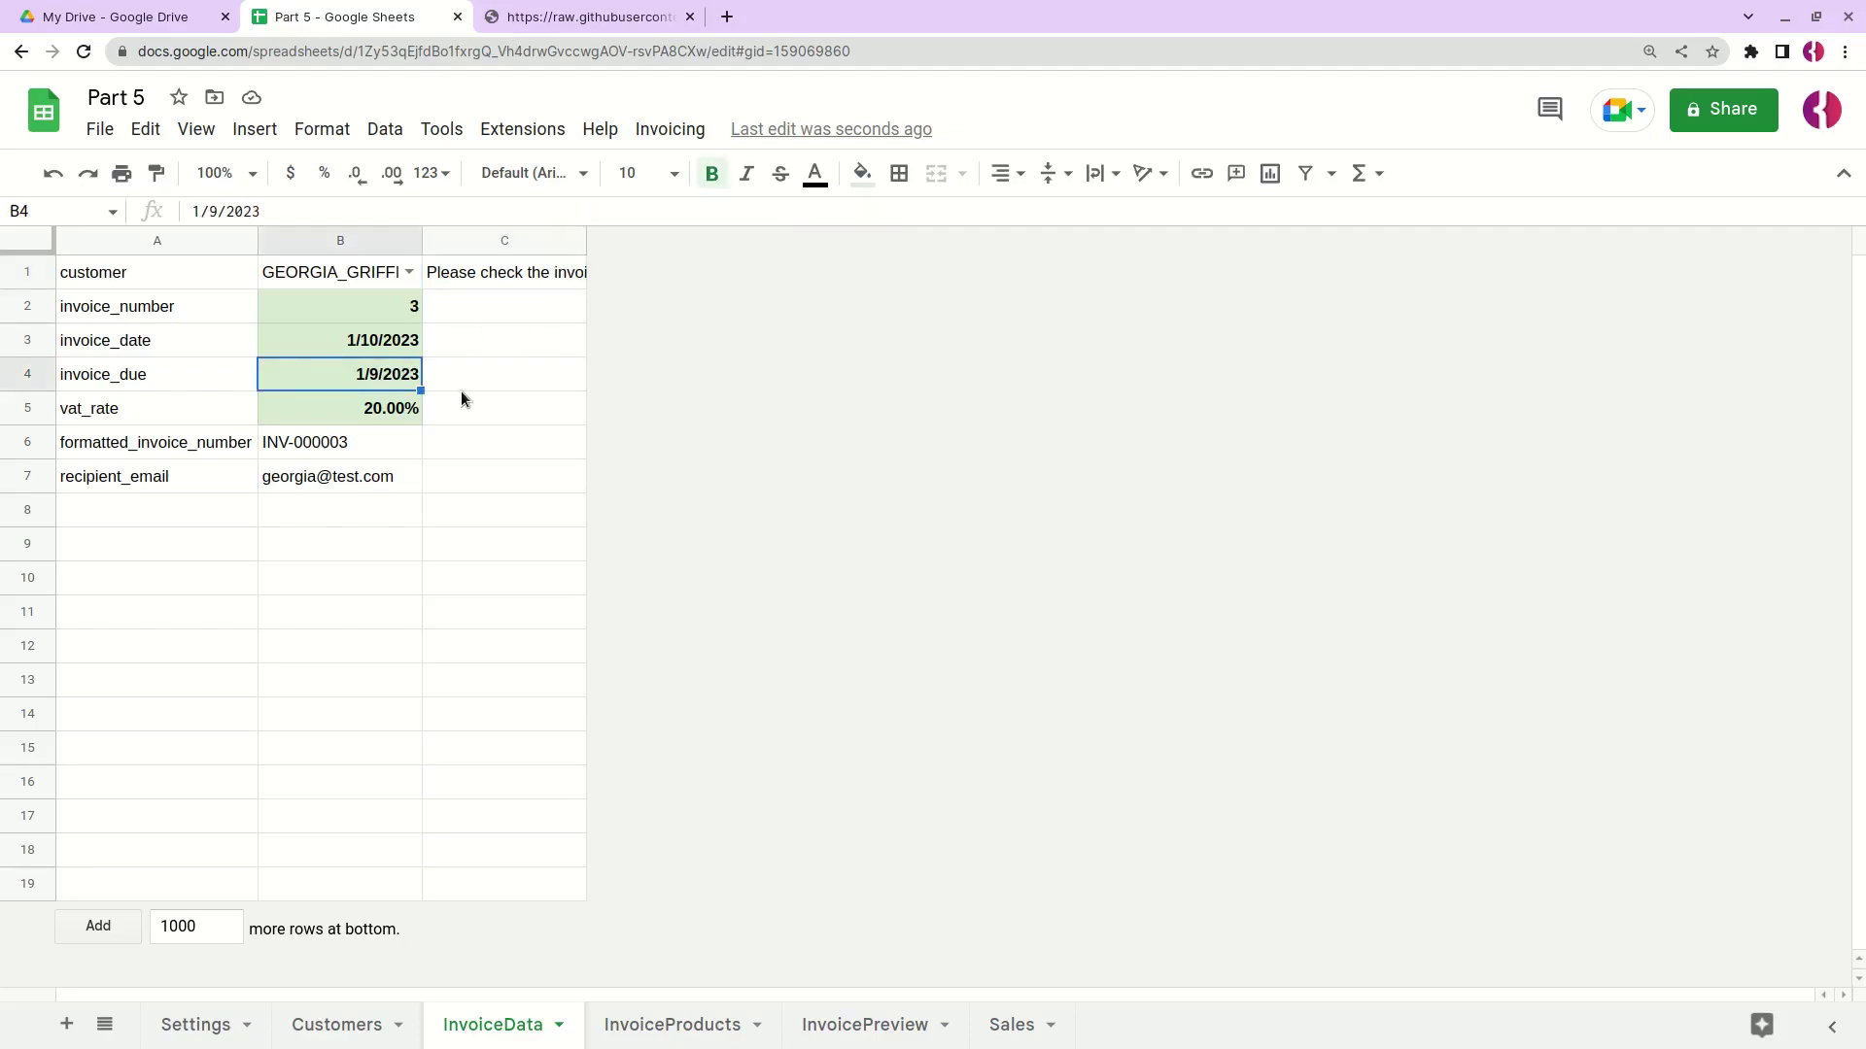
{"action": "key", "text": "ctrl+z"}
{"action": "key", "text": "Right"}
{"action": "key", "text": "Up"}
{"action": "key", "text": "Up"}
{"action": "key", "text": "Up"}
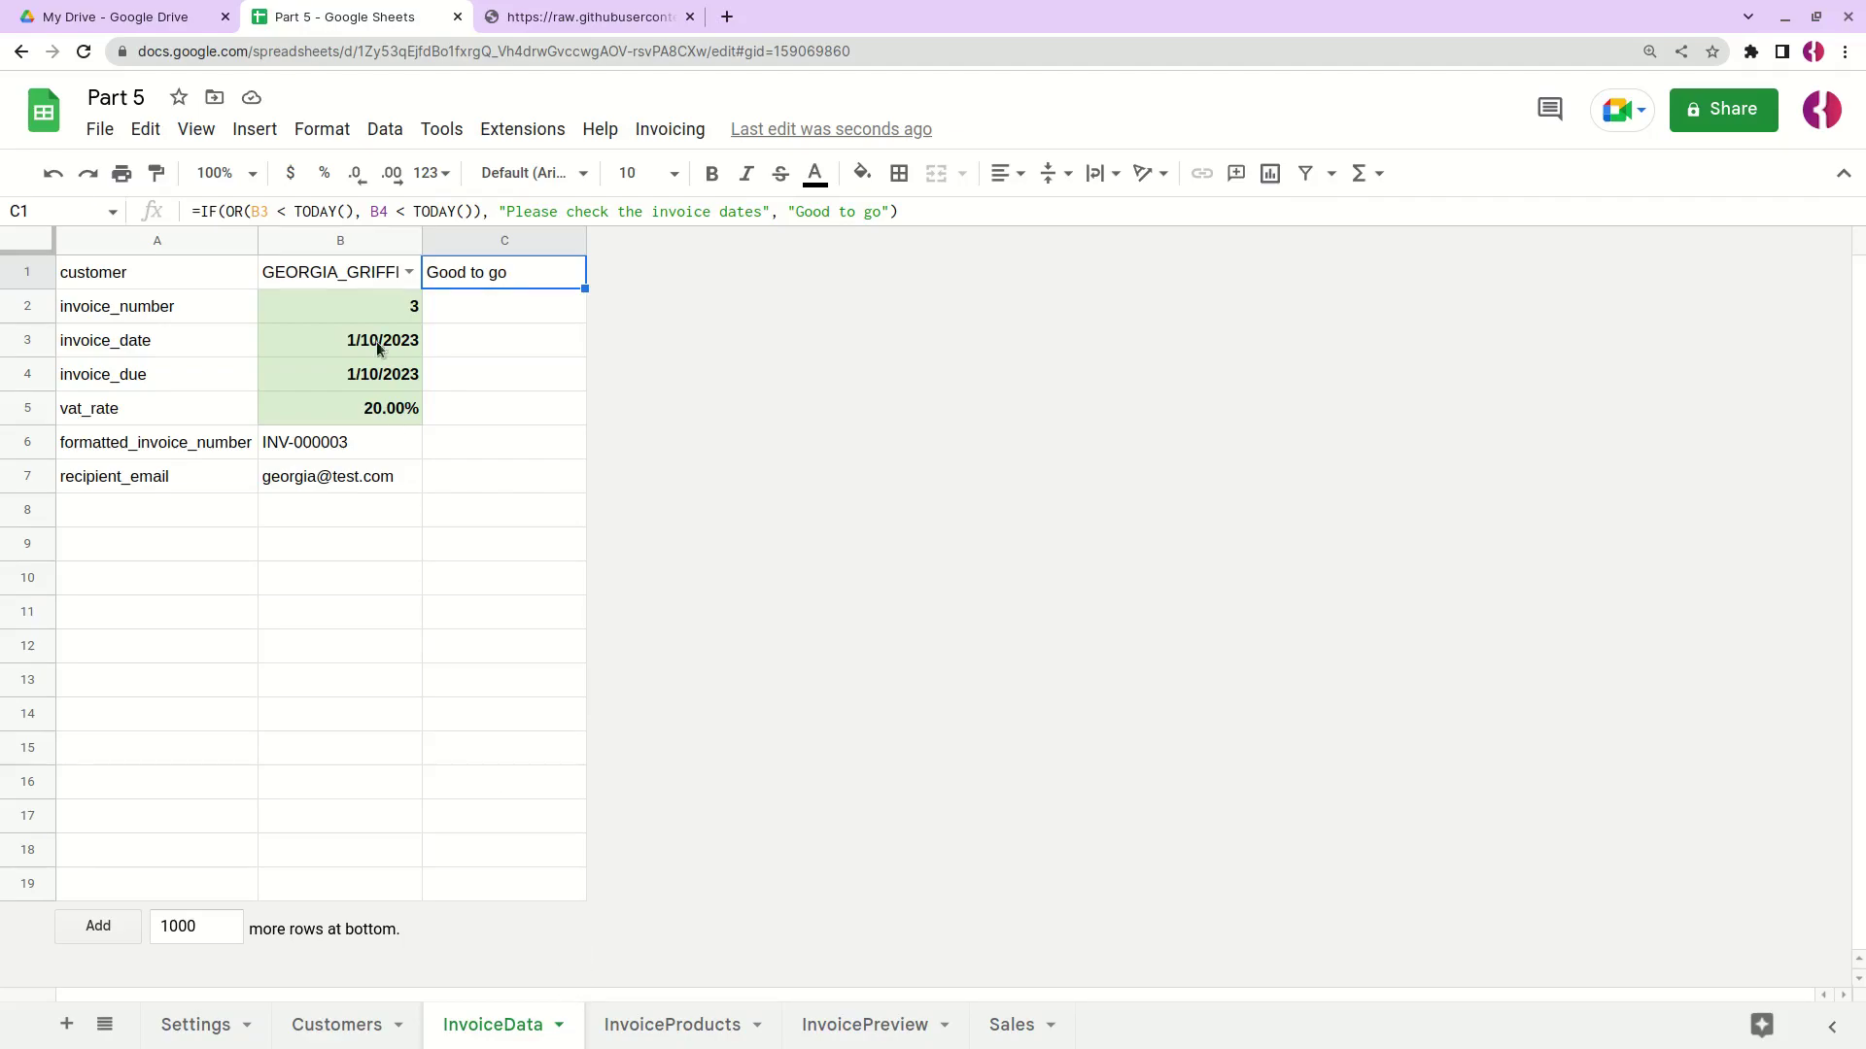
Step: Begin wrapping C1's formula in IF(COUNTIF(InvoiceProducts!A2:A, B2) = 0, …)
{"action": "left_click", "coordinate": [608, 1028]}
{"action": "left_click", "coordinate": [489, 1025]}
{"action": "key", "text": "Return"}
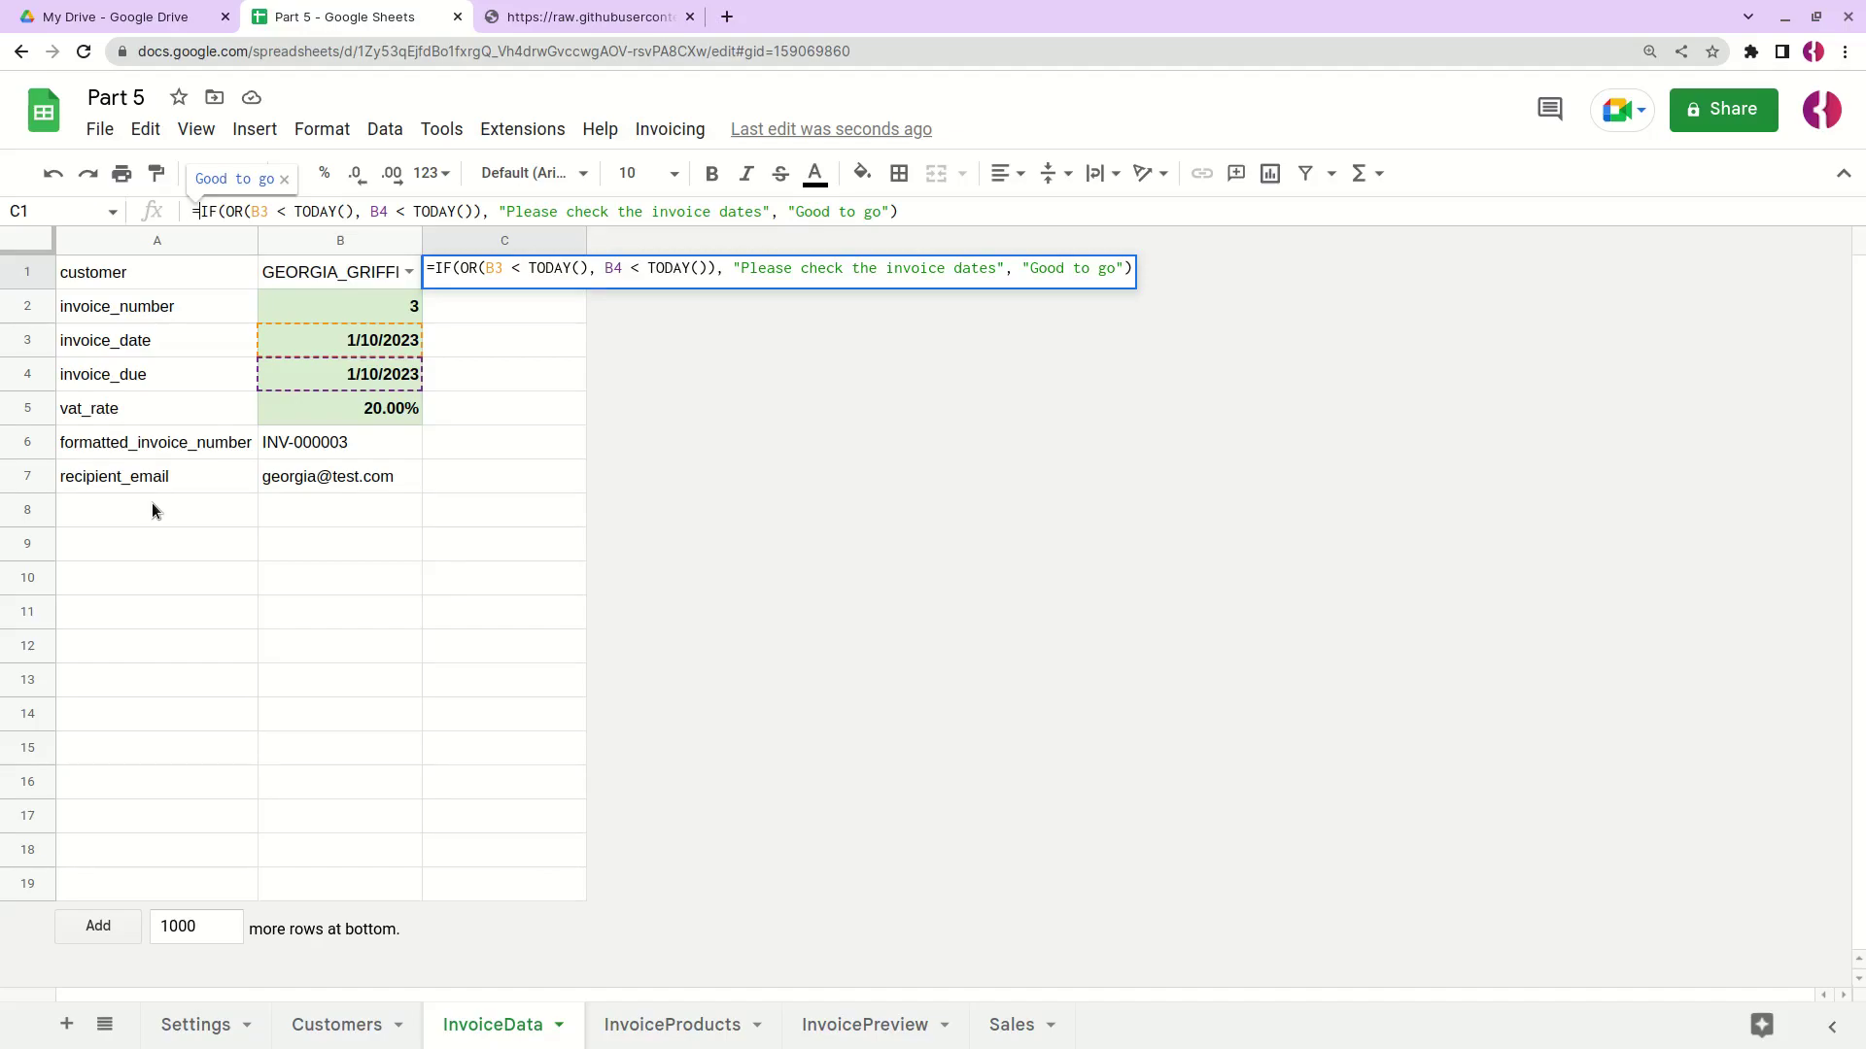
{"action": "type", "text": "IF"}
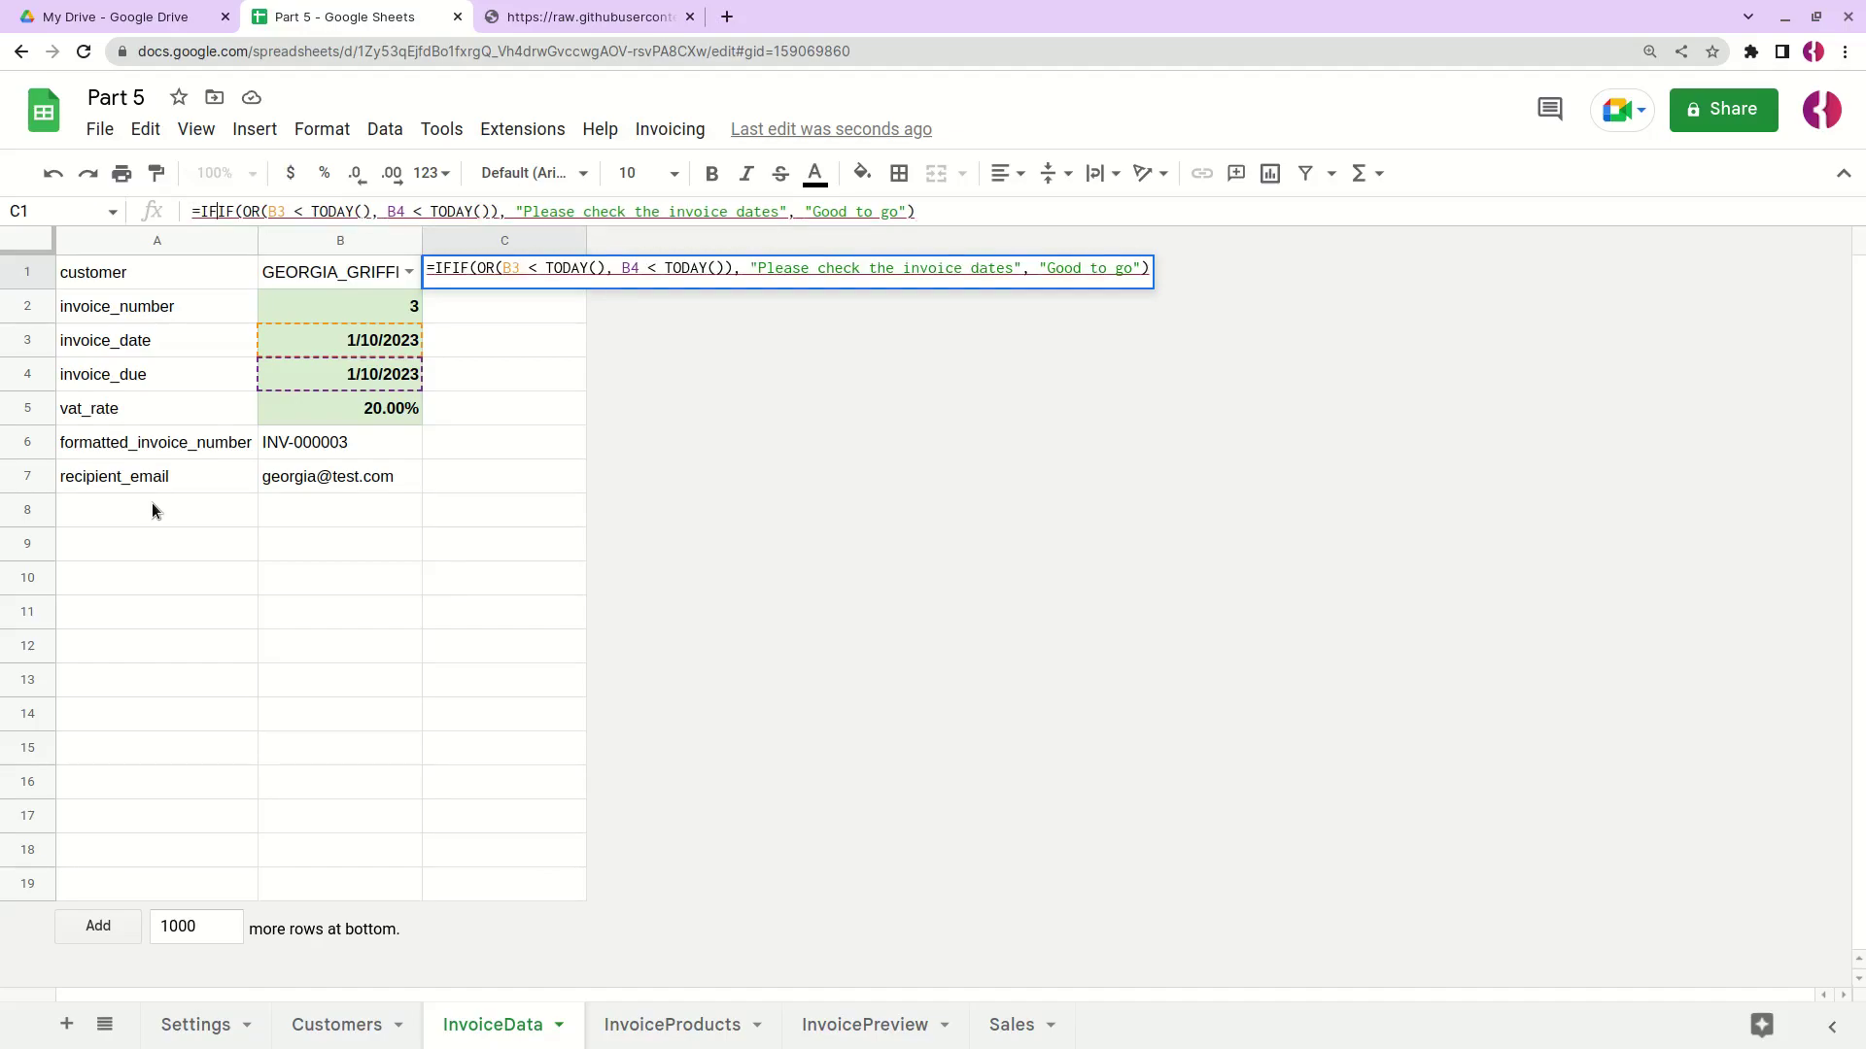
{"action": "type", "text": "(COUNT"}
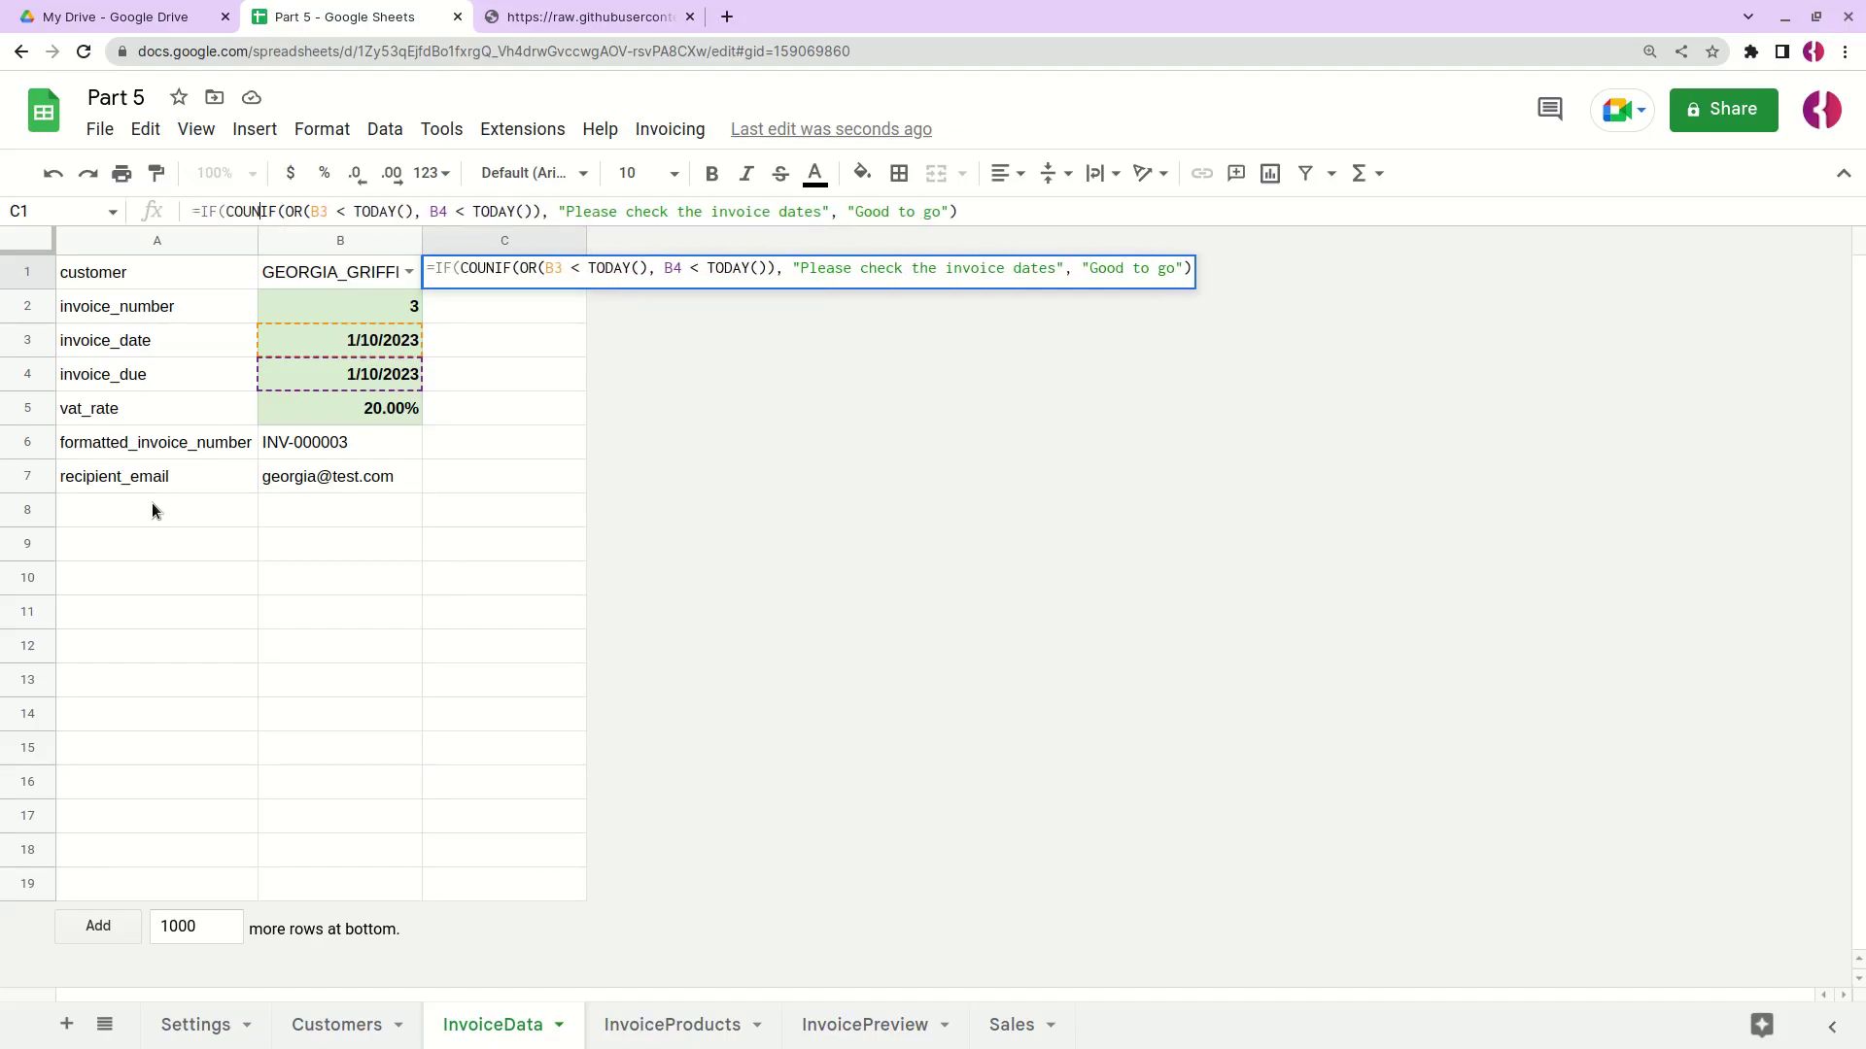
{"action": "type", "text": "IF"}
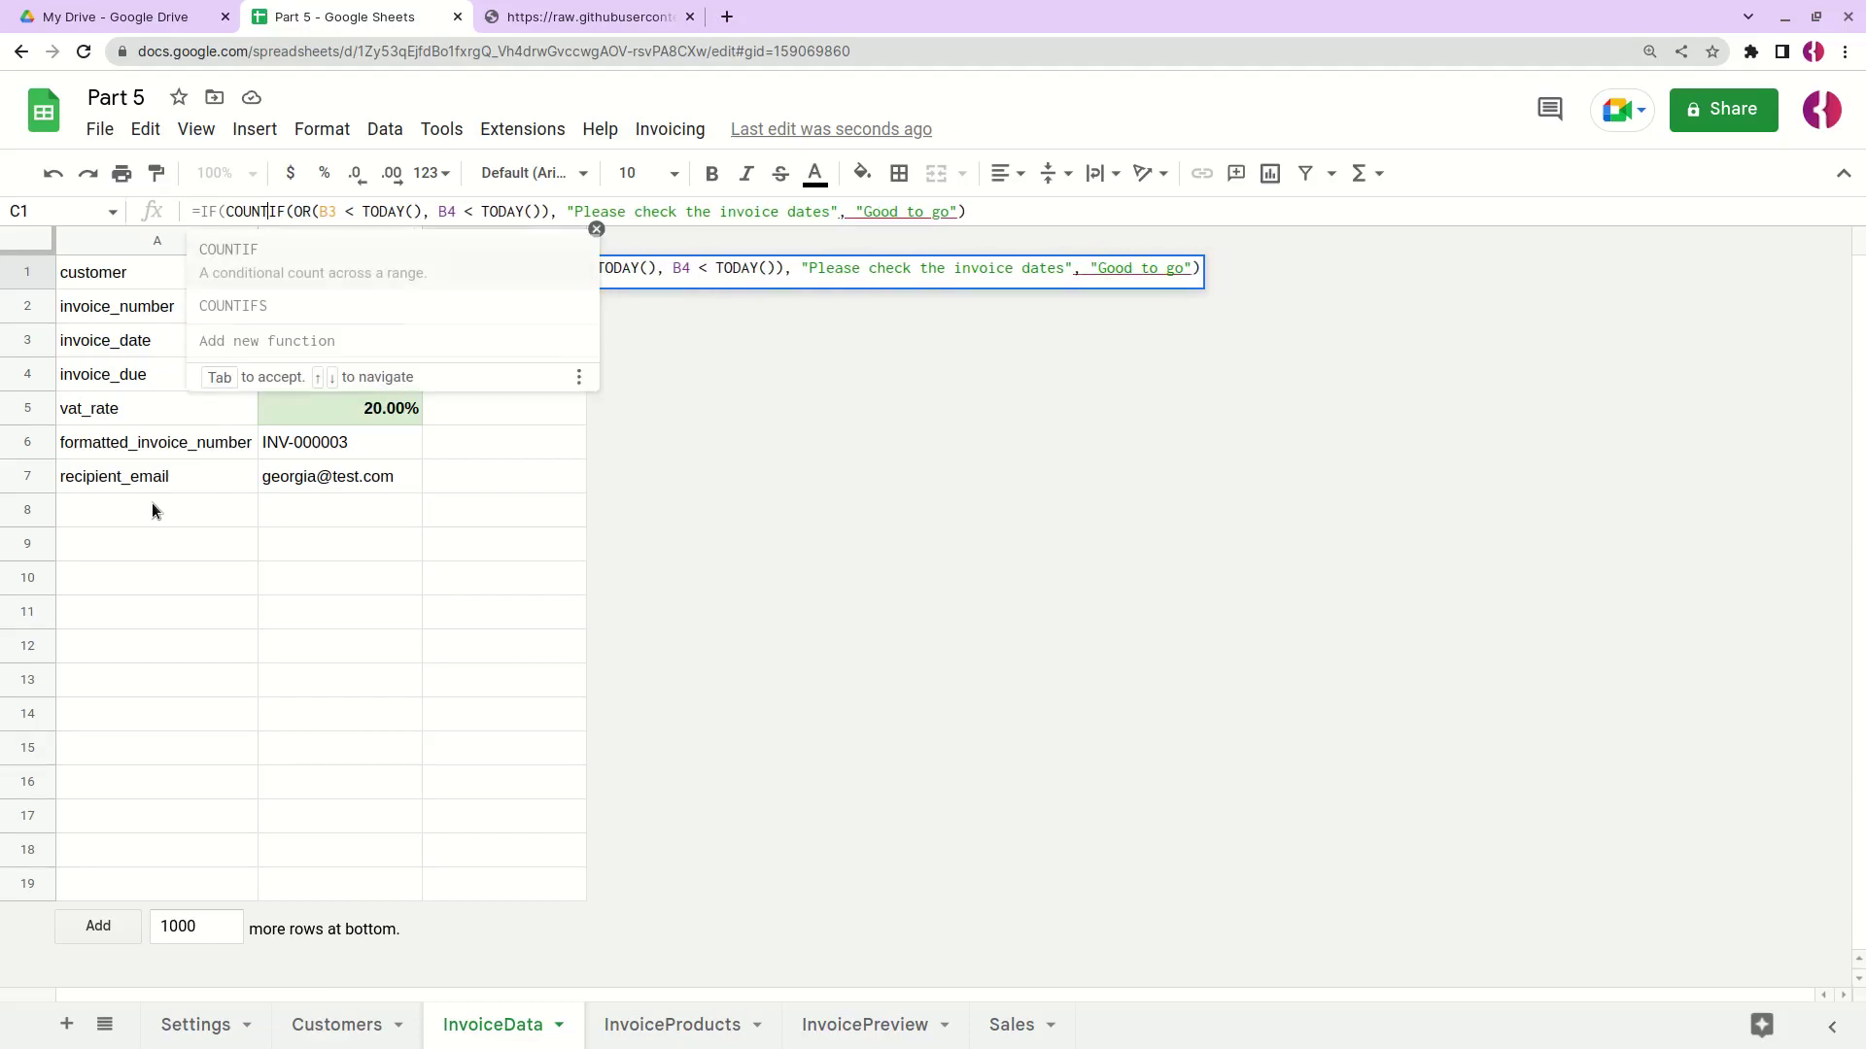
{"action": "type", "text": "("}
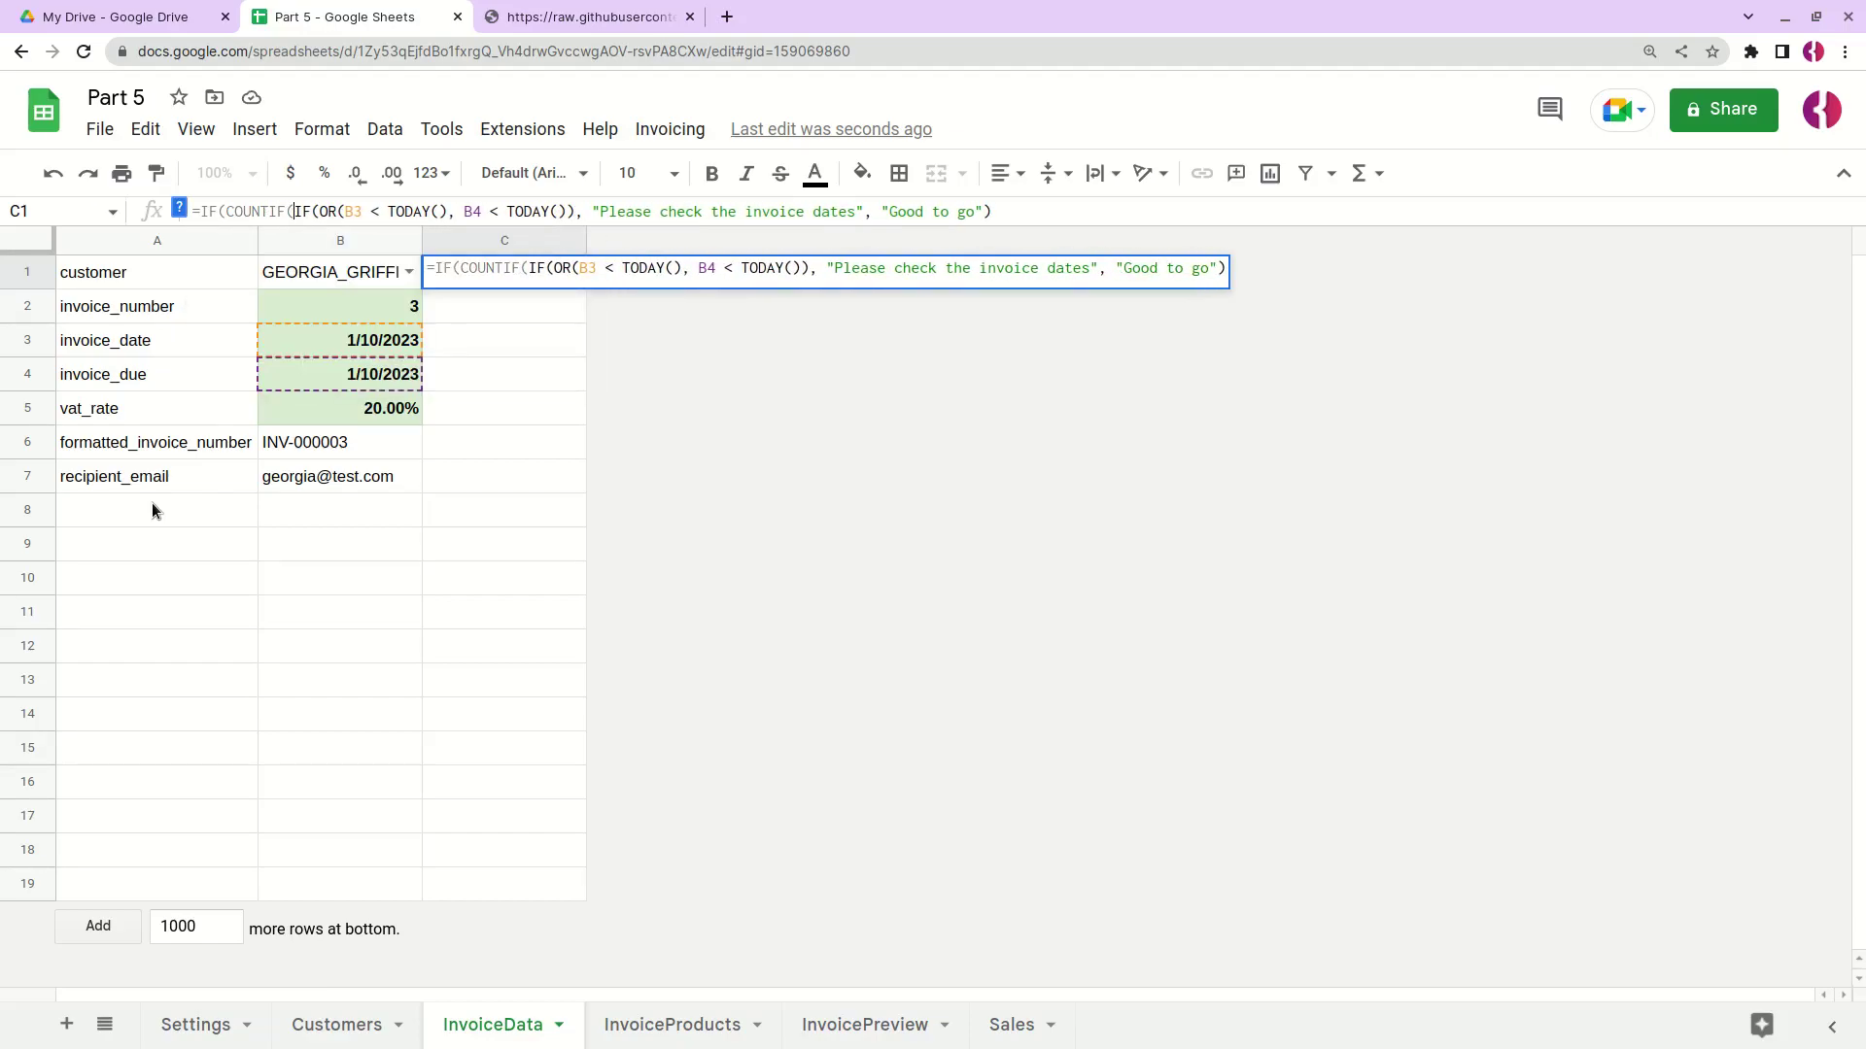
{"action": "type", "text": "InvoiceProdu"}
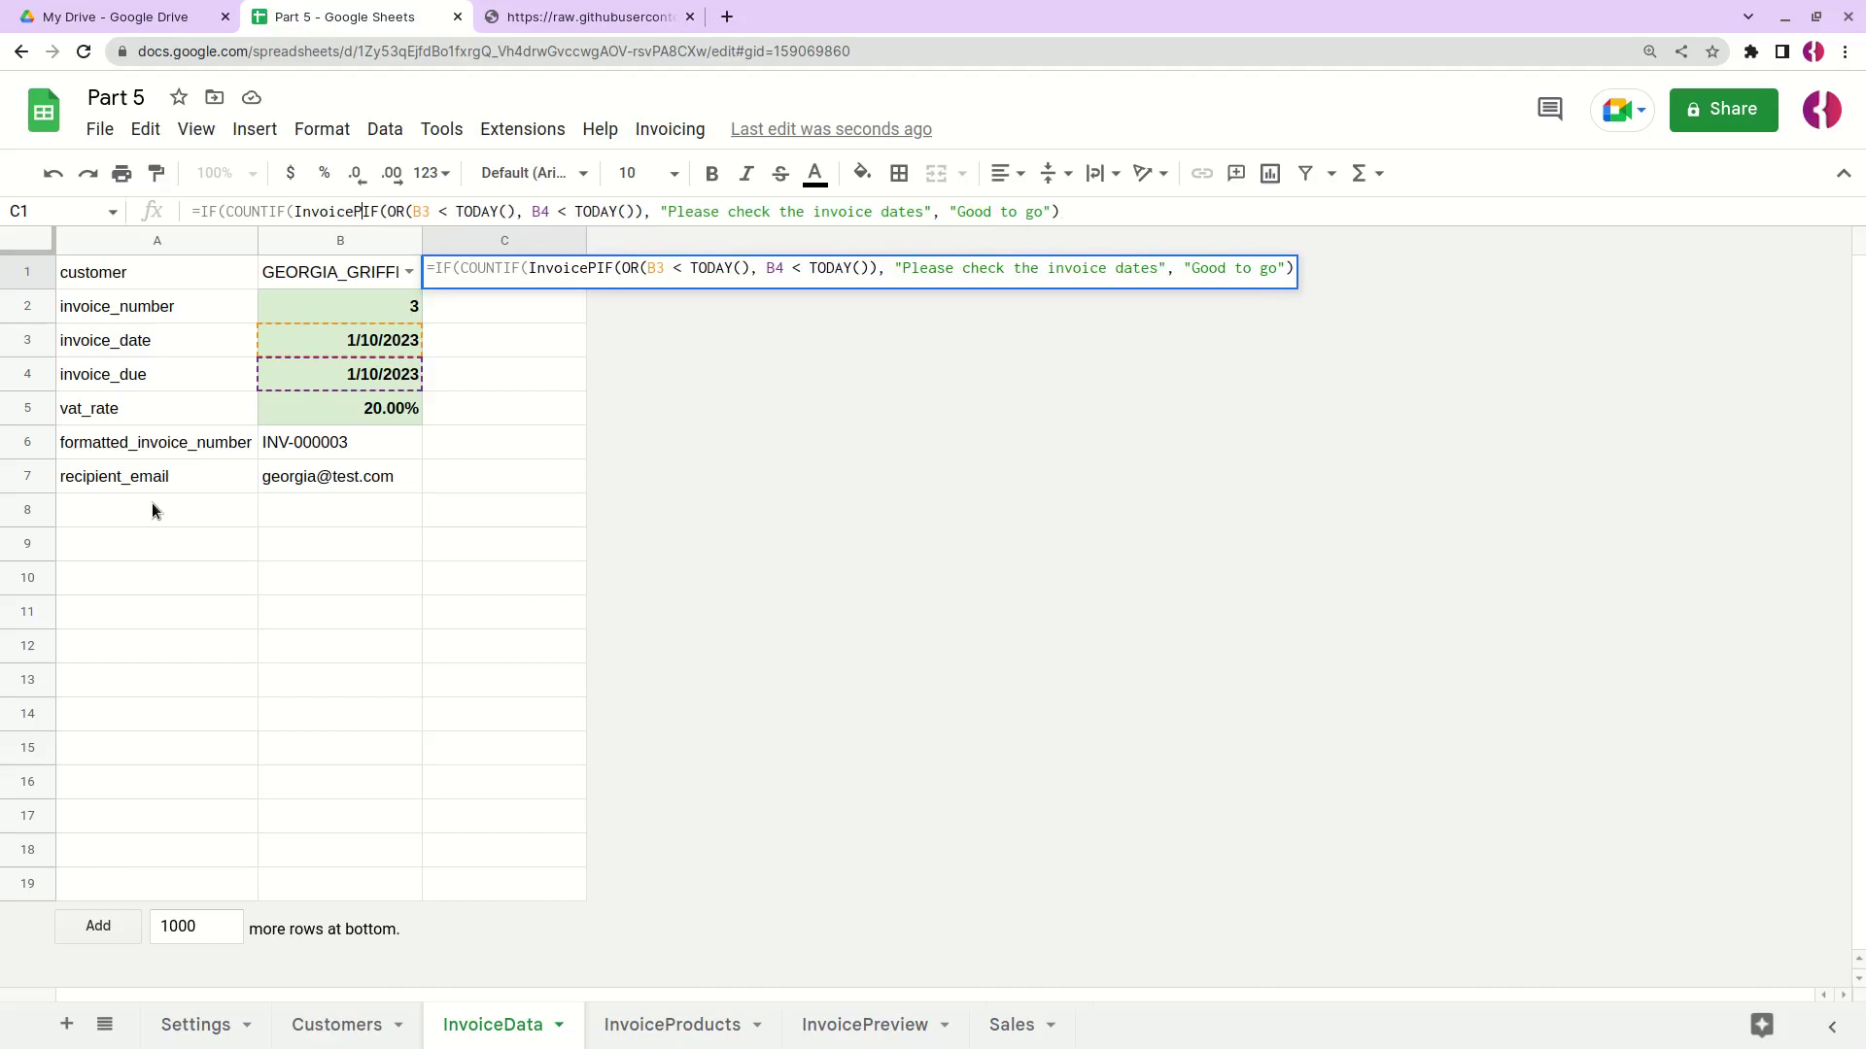
{"action": "type", "text": "cts!A2:"}
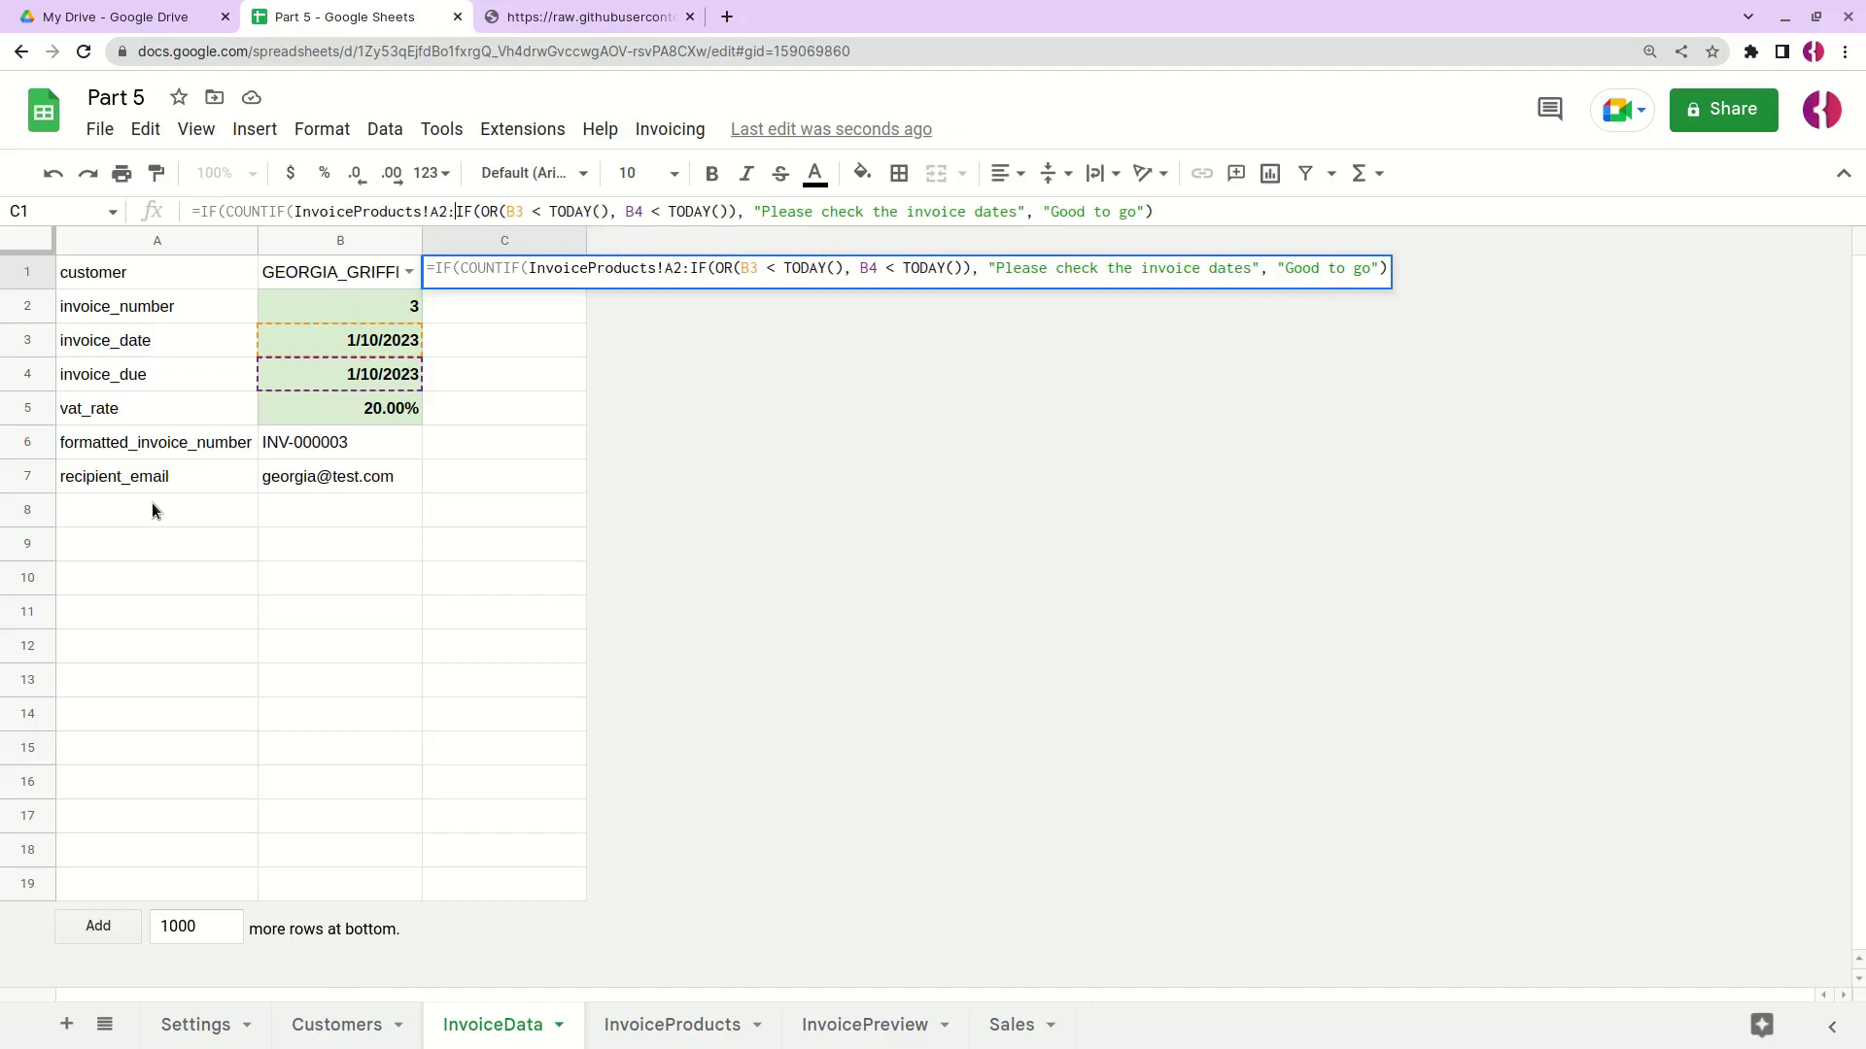
{"action": "type", "text": "A, "}
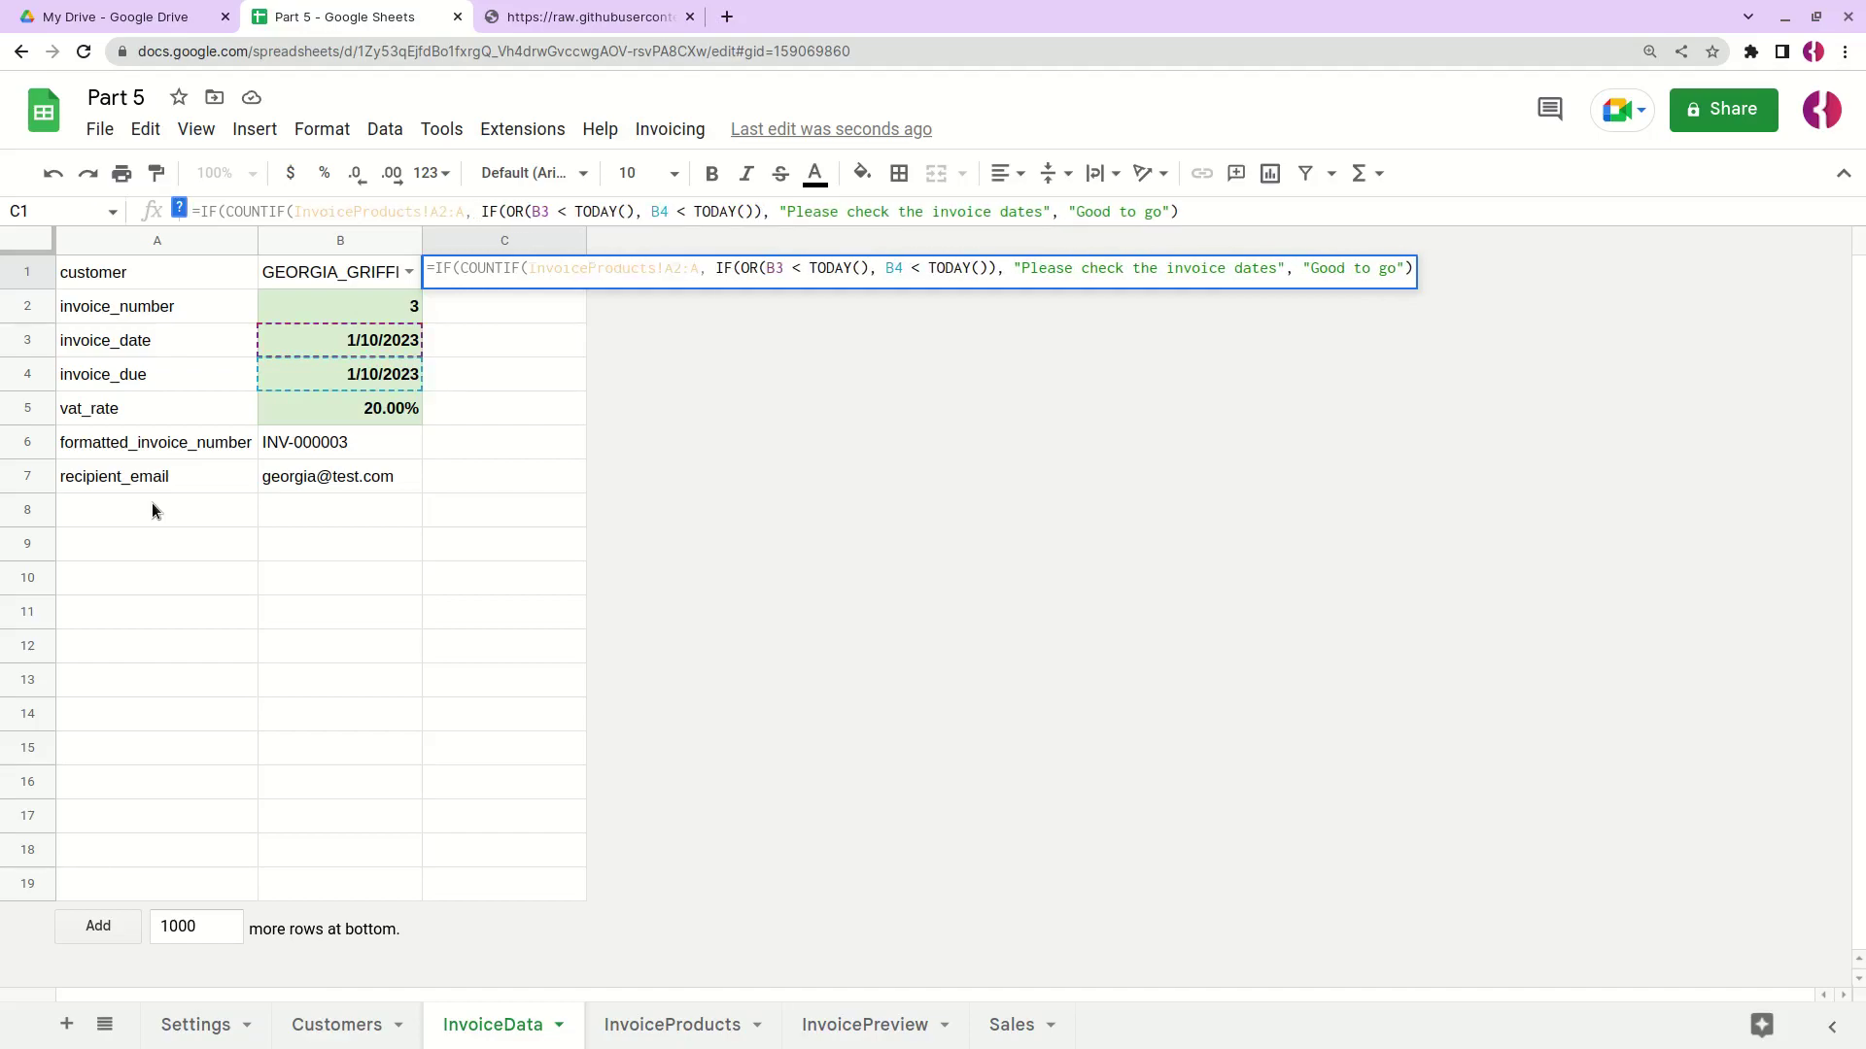
{"action": "type", "text": "B2) "}
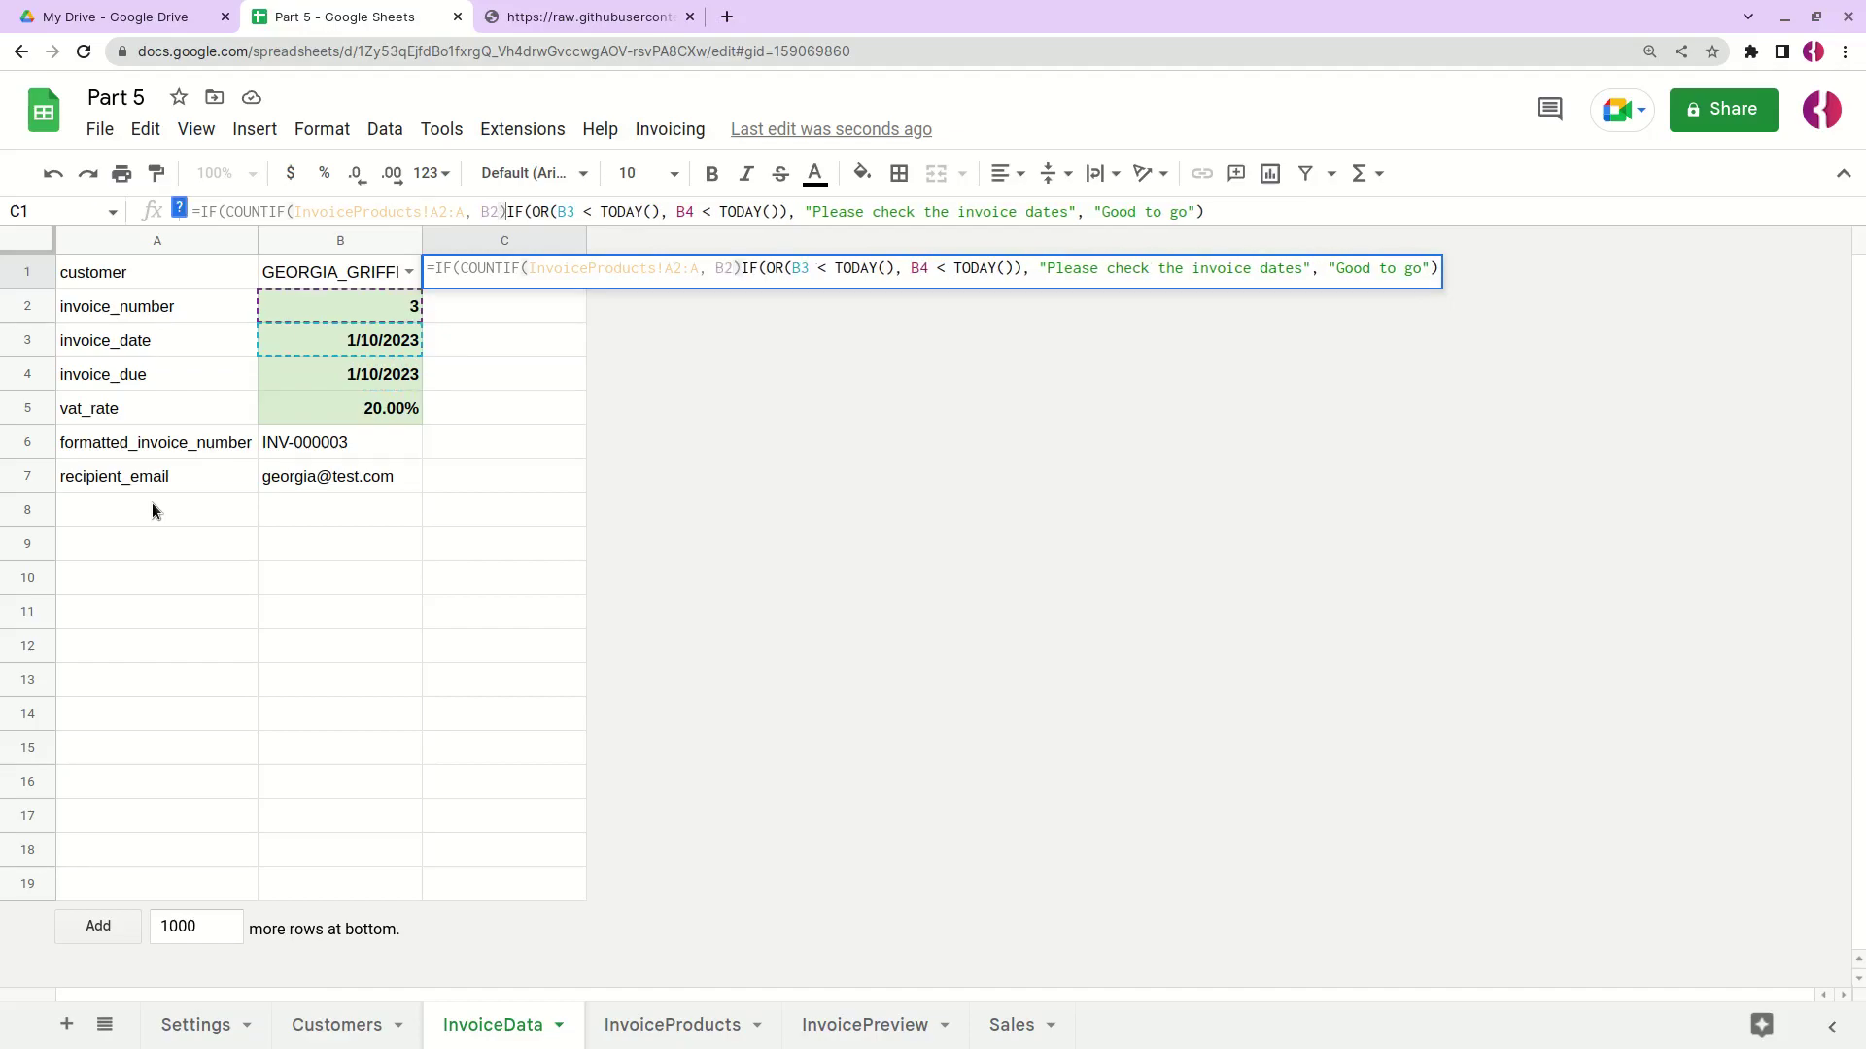
{"action": "type", "text": "= 0"}
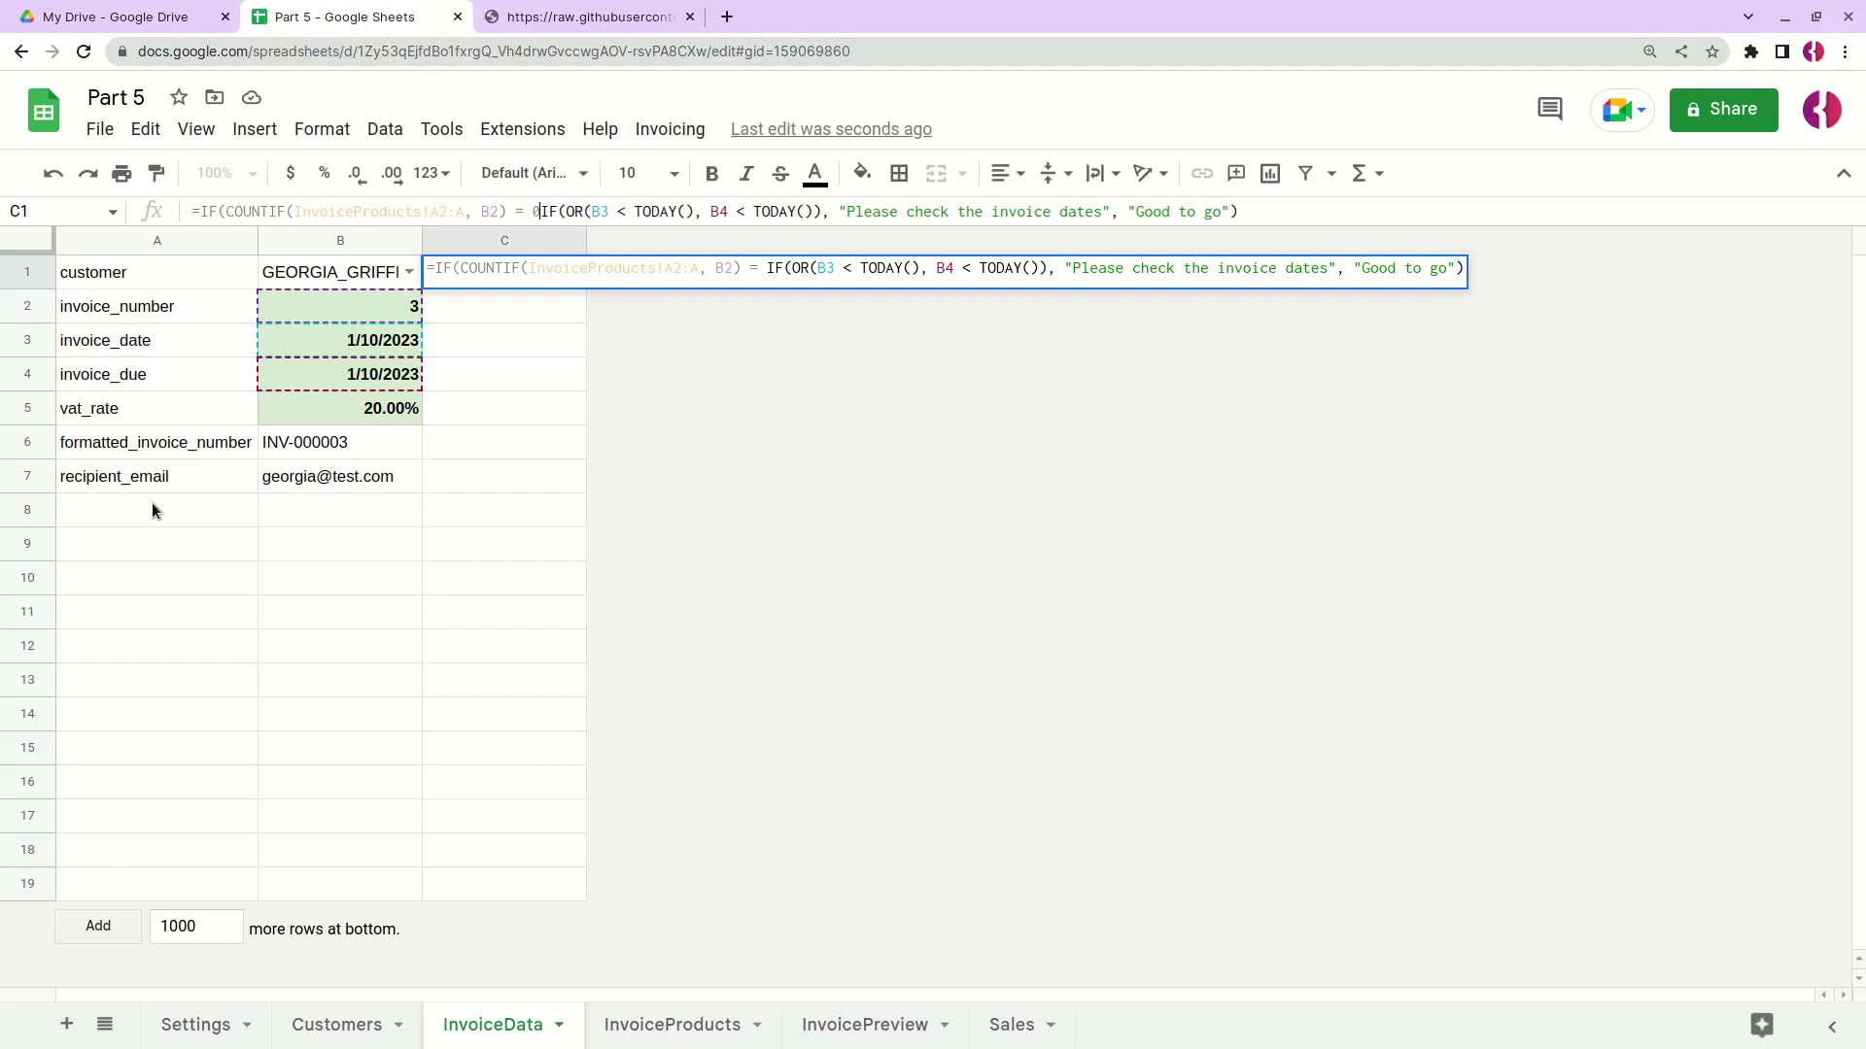
{"action": "type", "text": ", \"\""}
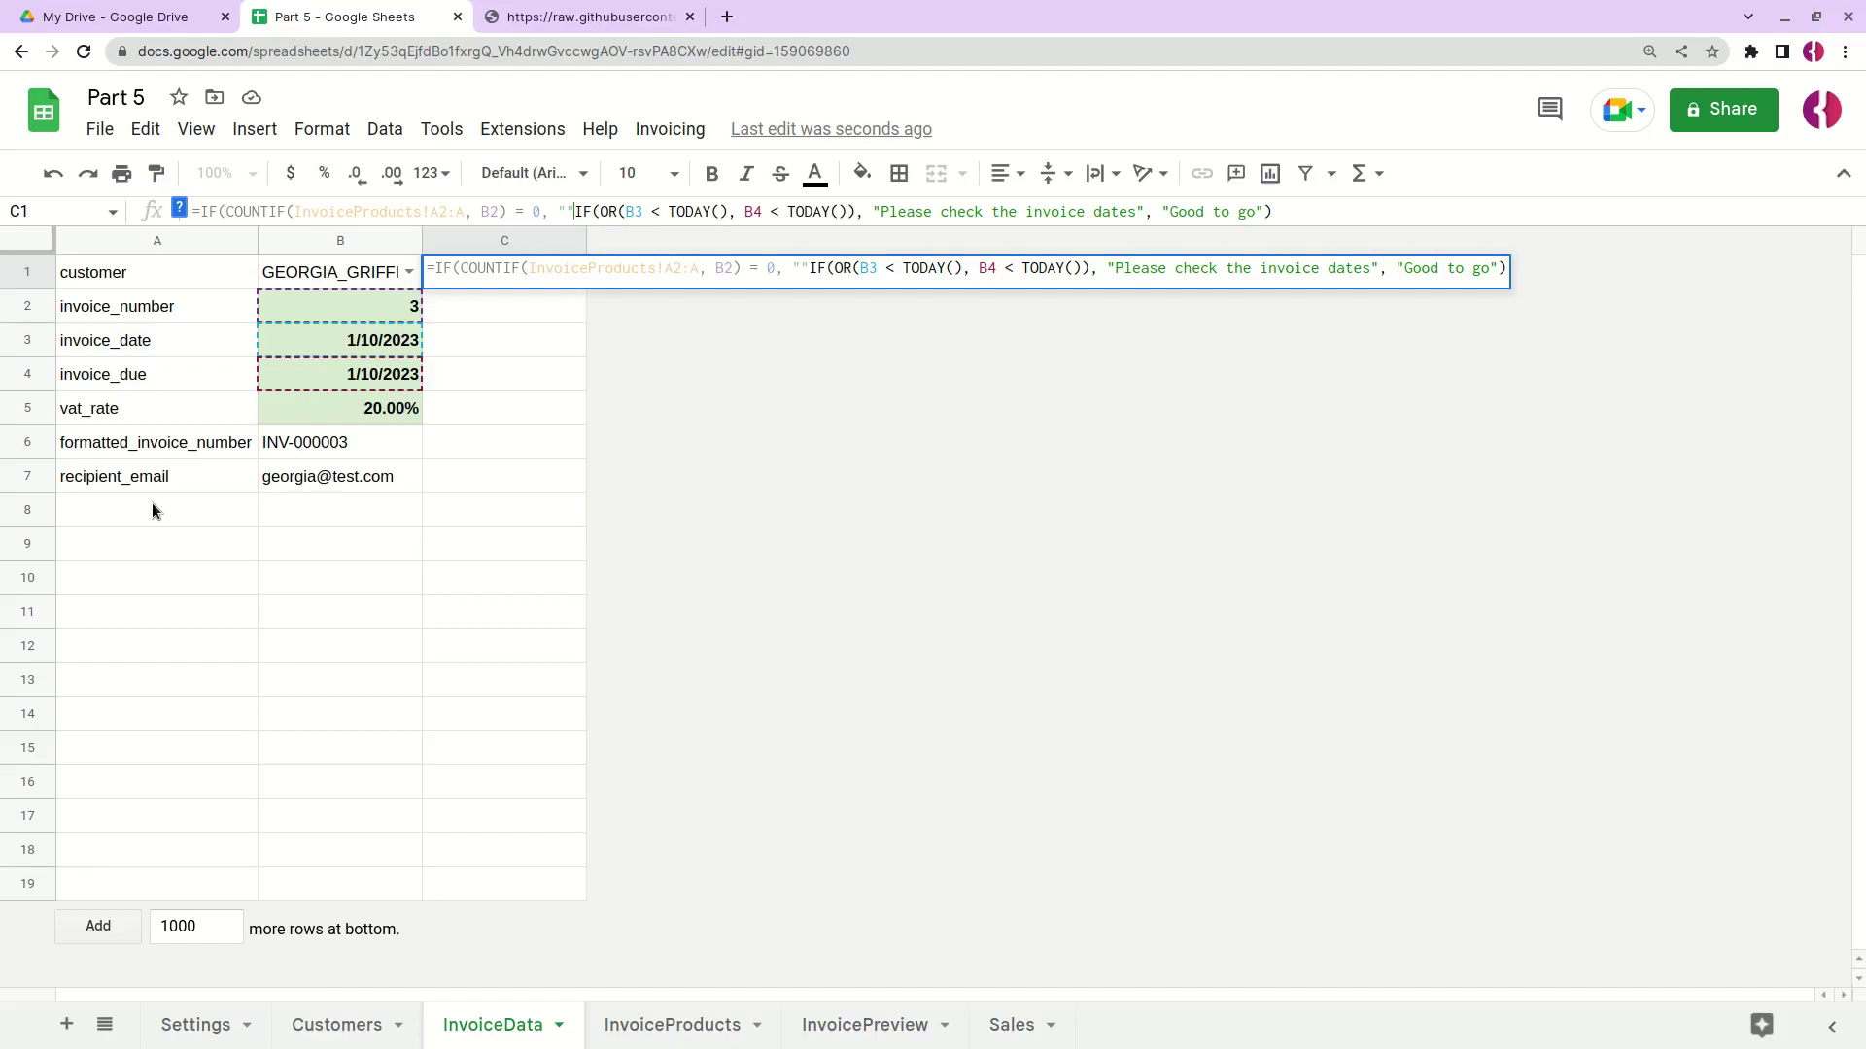
{"action": "type", "text": ", "}
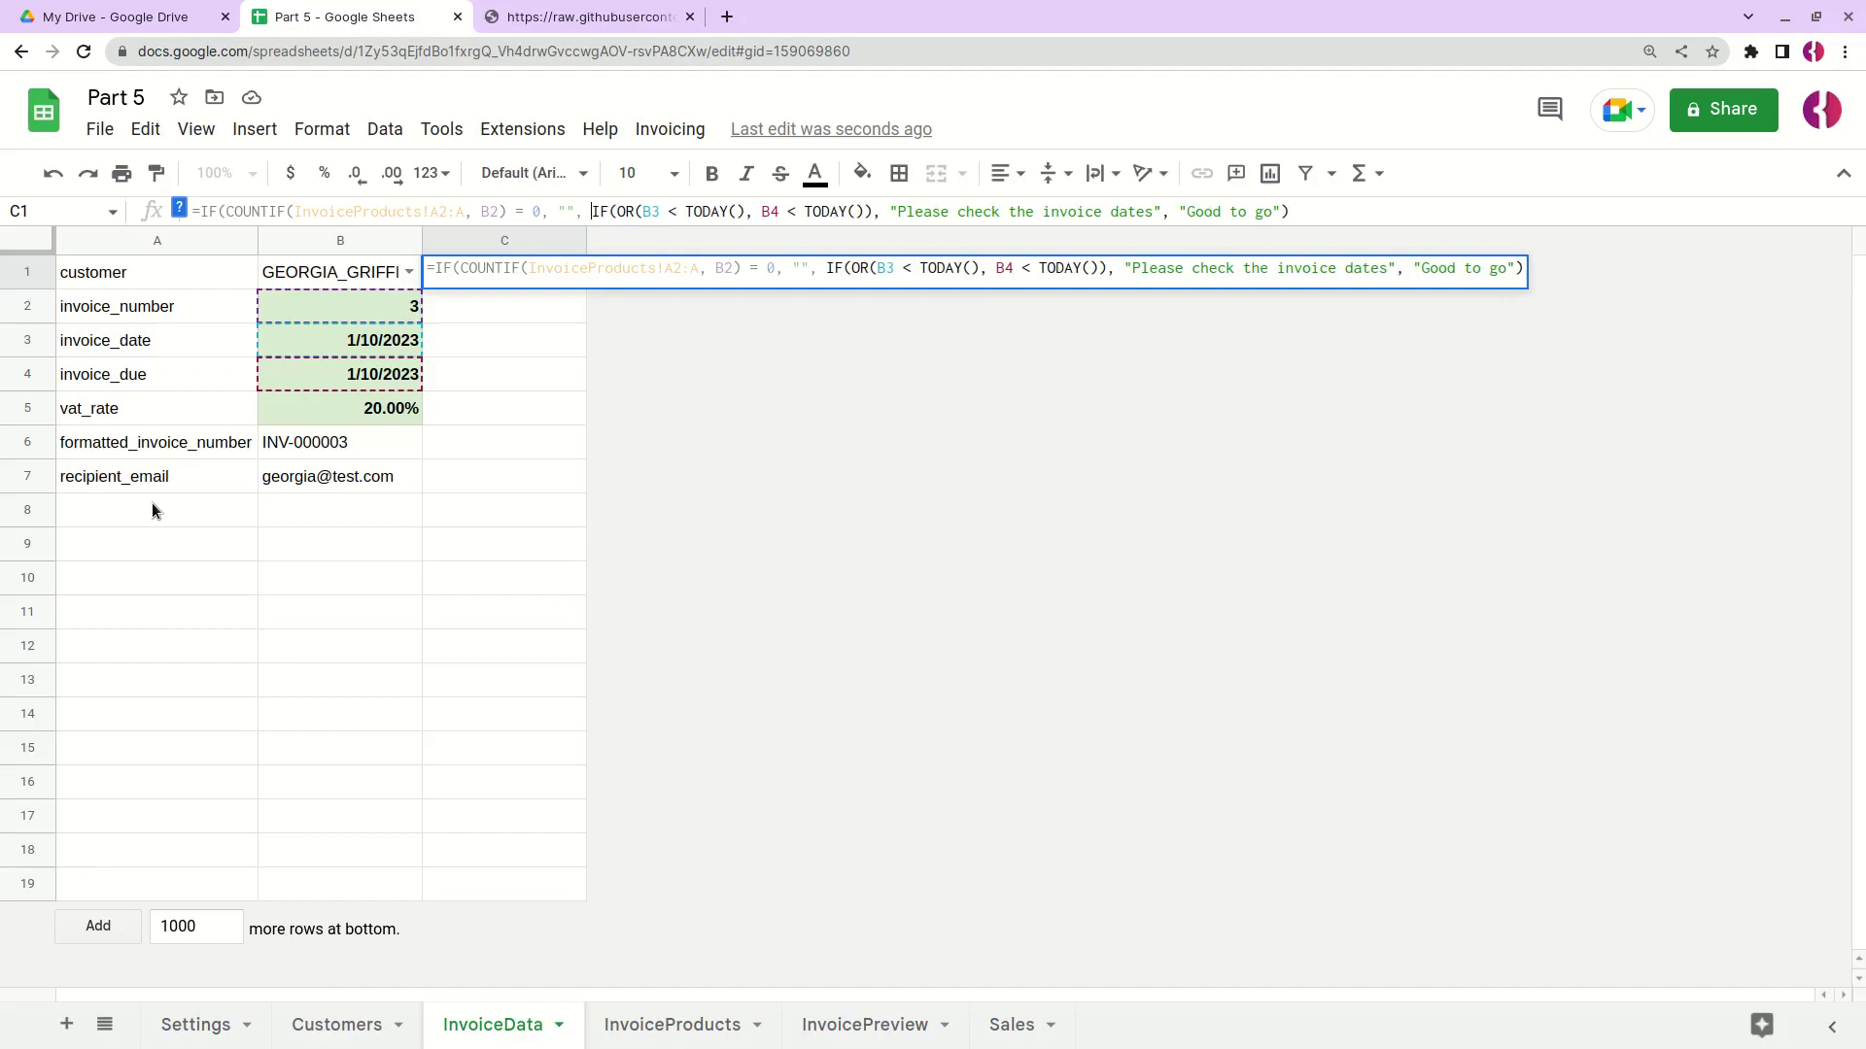
{"action": "type", "text": "No products added to"}
{"action": "type", "text": " th"}
Step: Correct the warning text to 'No products added for this invoice' and commit C1's formula
{"action": "key", "text": "BackSpace"}
{"action": "key", "text": "BackSpace"}
{"action": "key", "text": "BackSpace"}
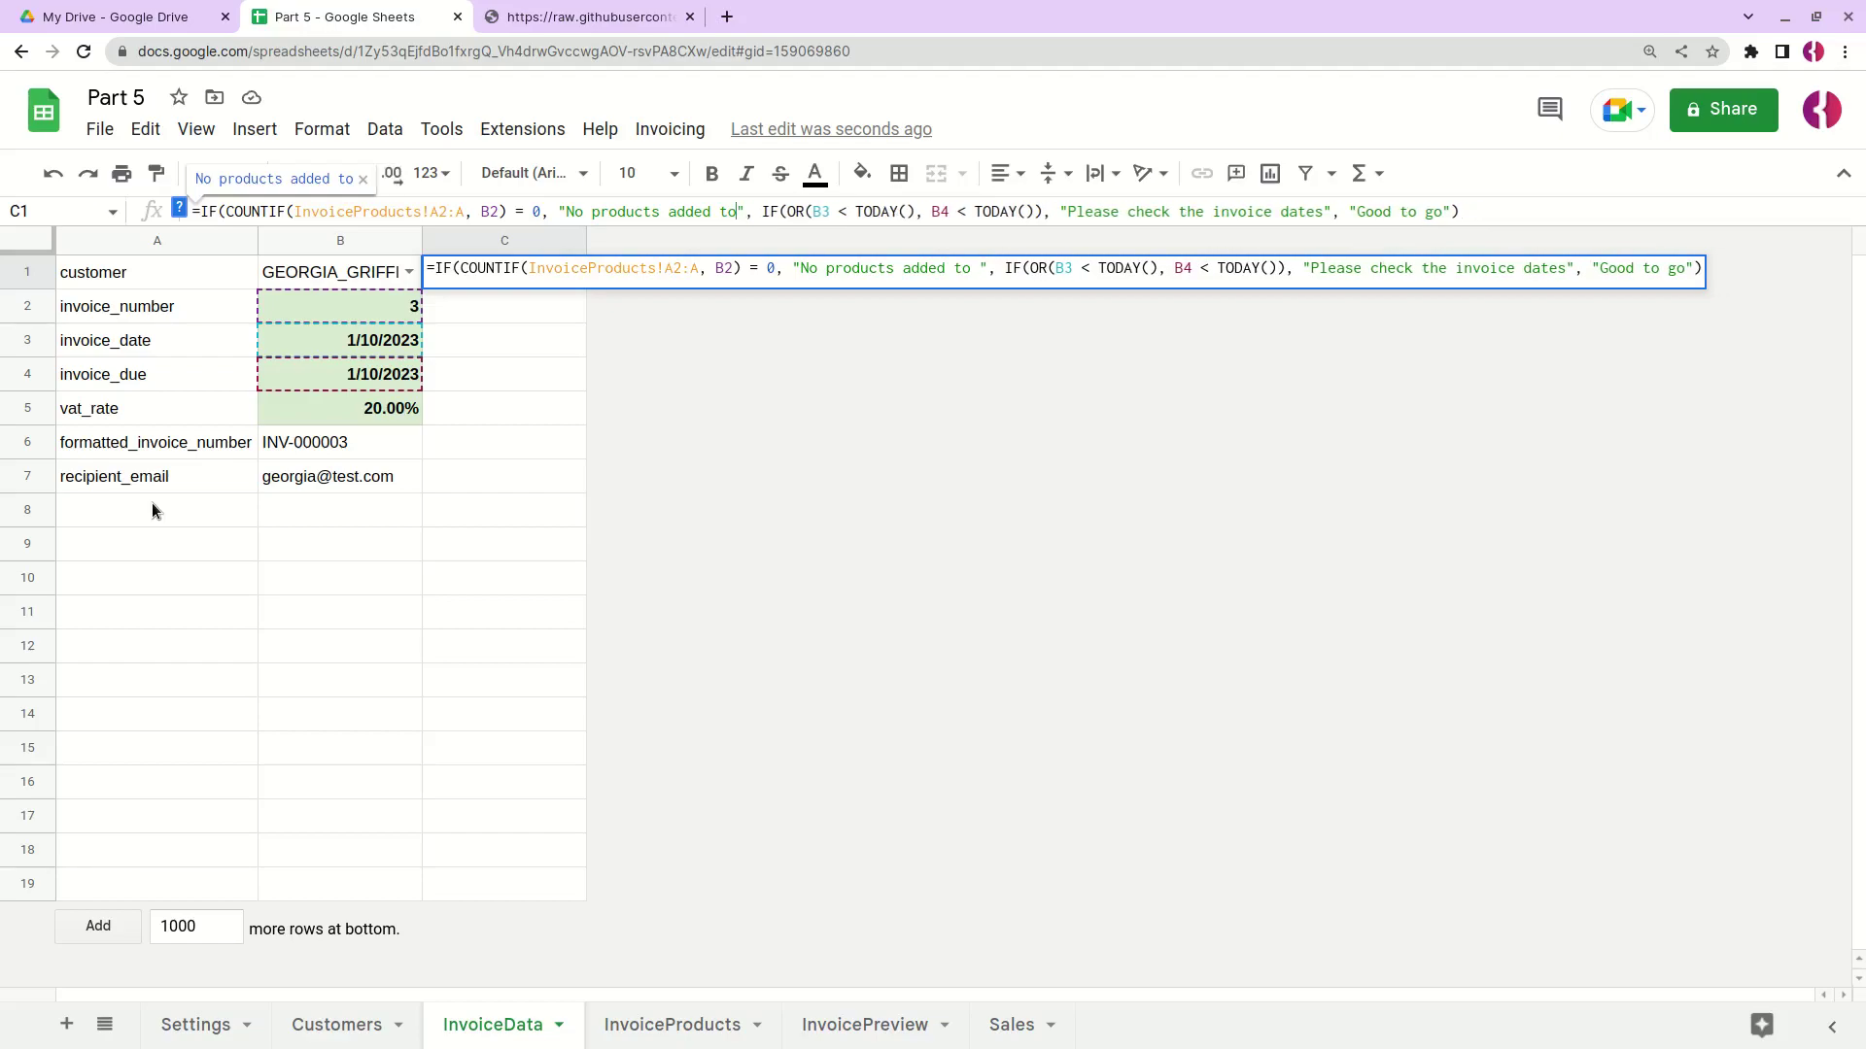
{"action": "key", "text": "BackSpace"}
{"action": "key", "text": "BackSpace"}
{"action": "type", "text": "for this "}
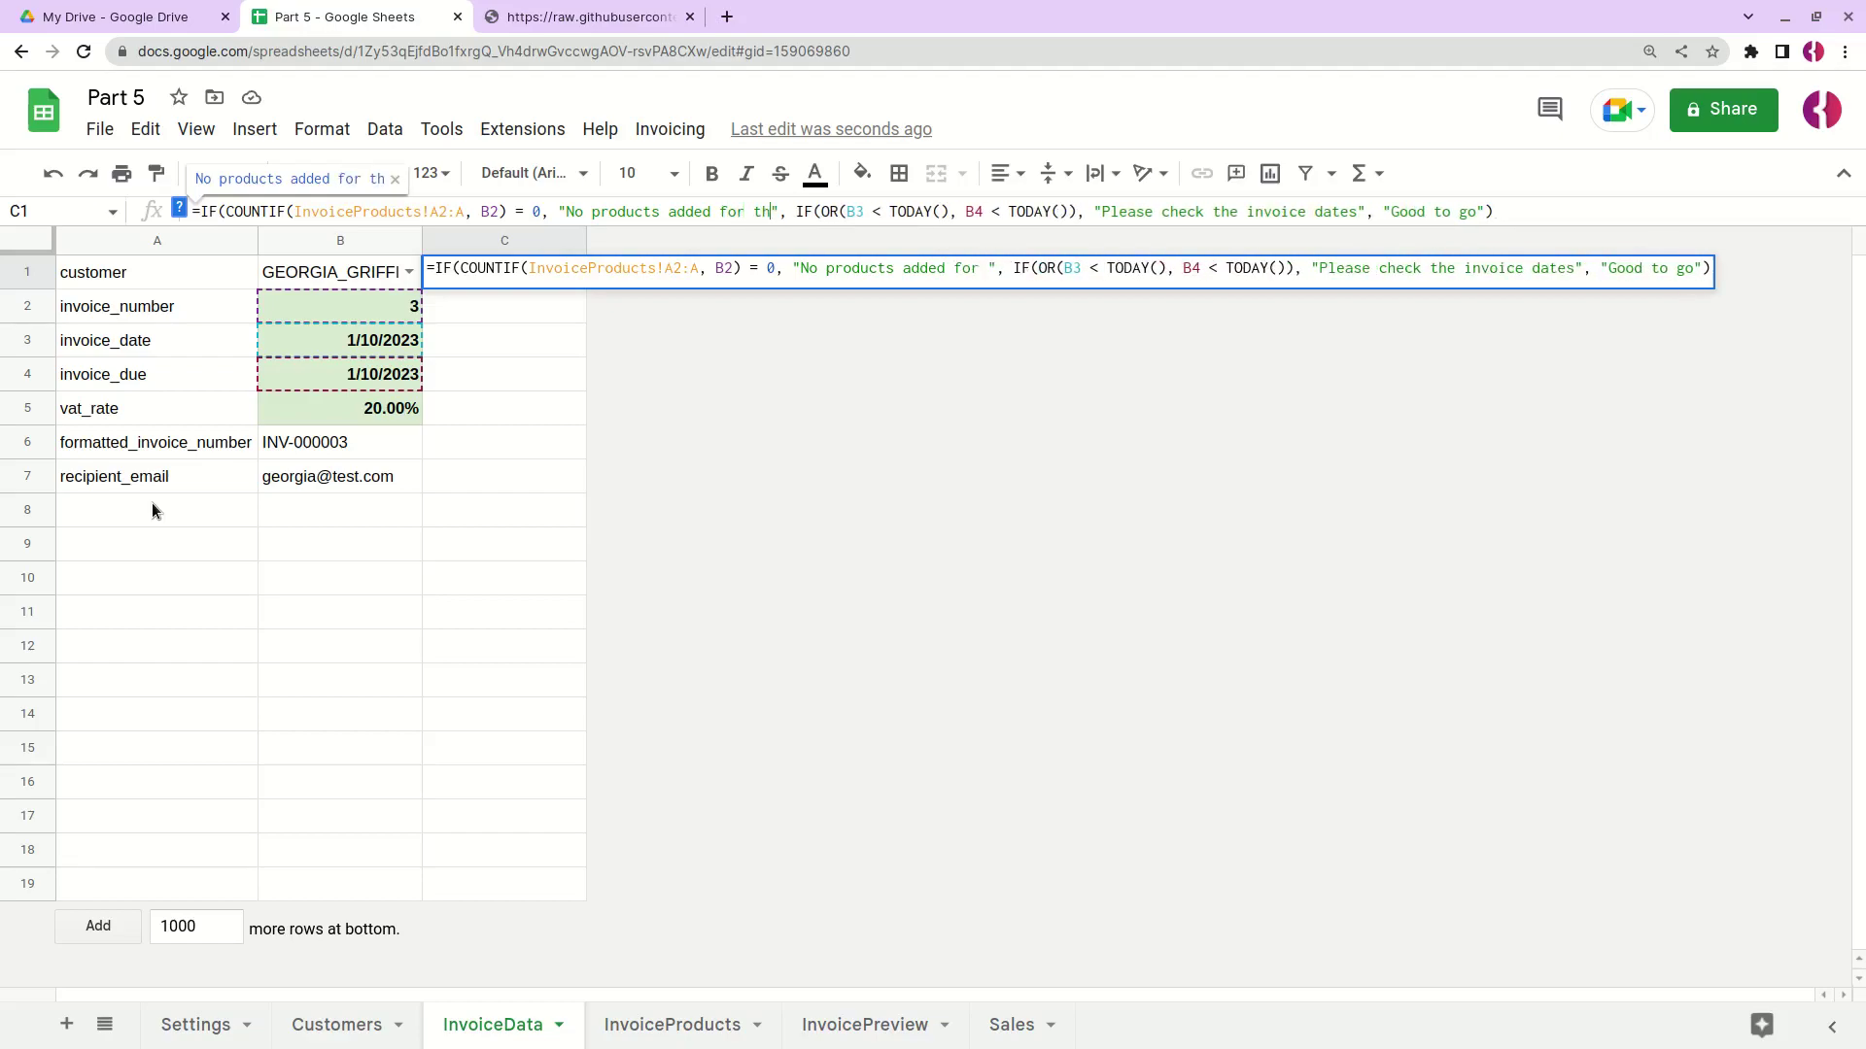
{"action": "type", "text": "invoice"}
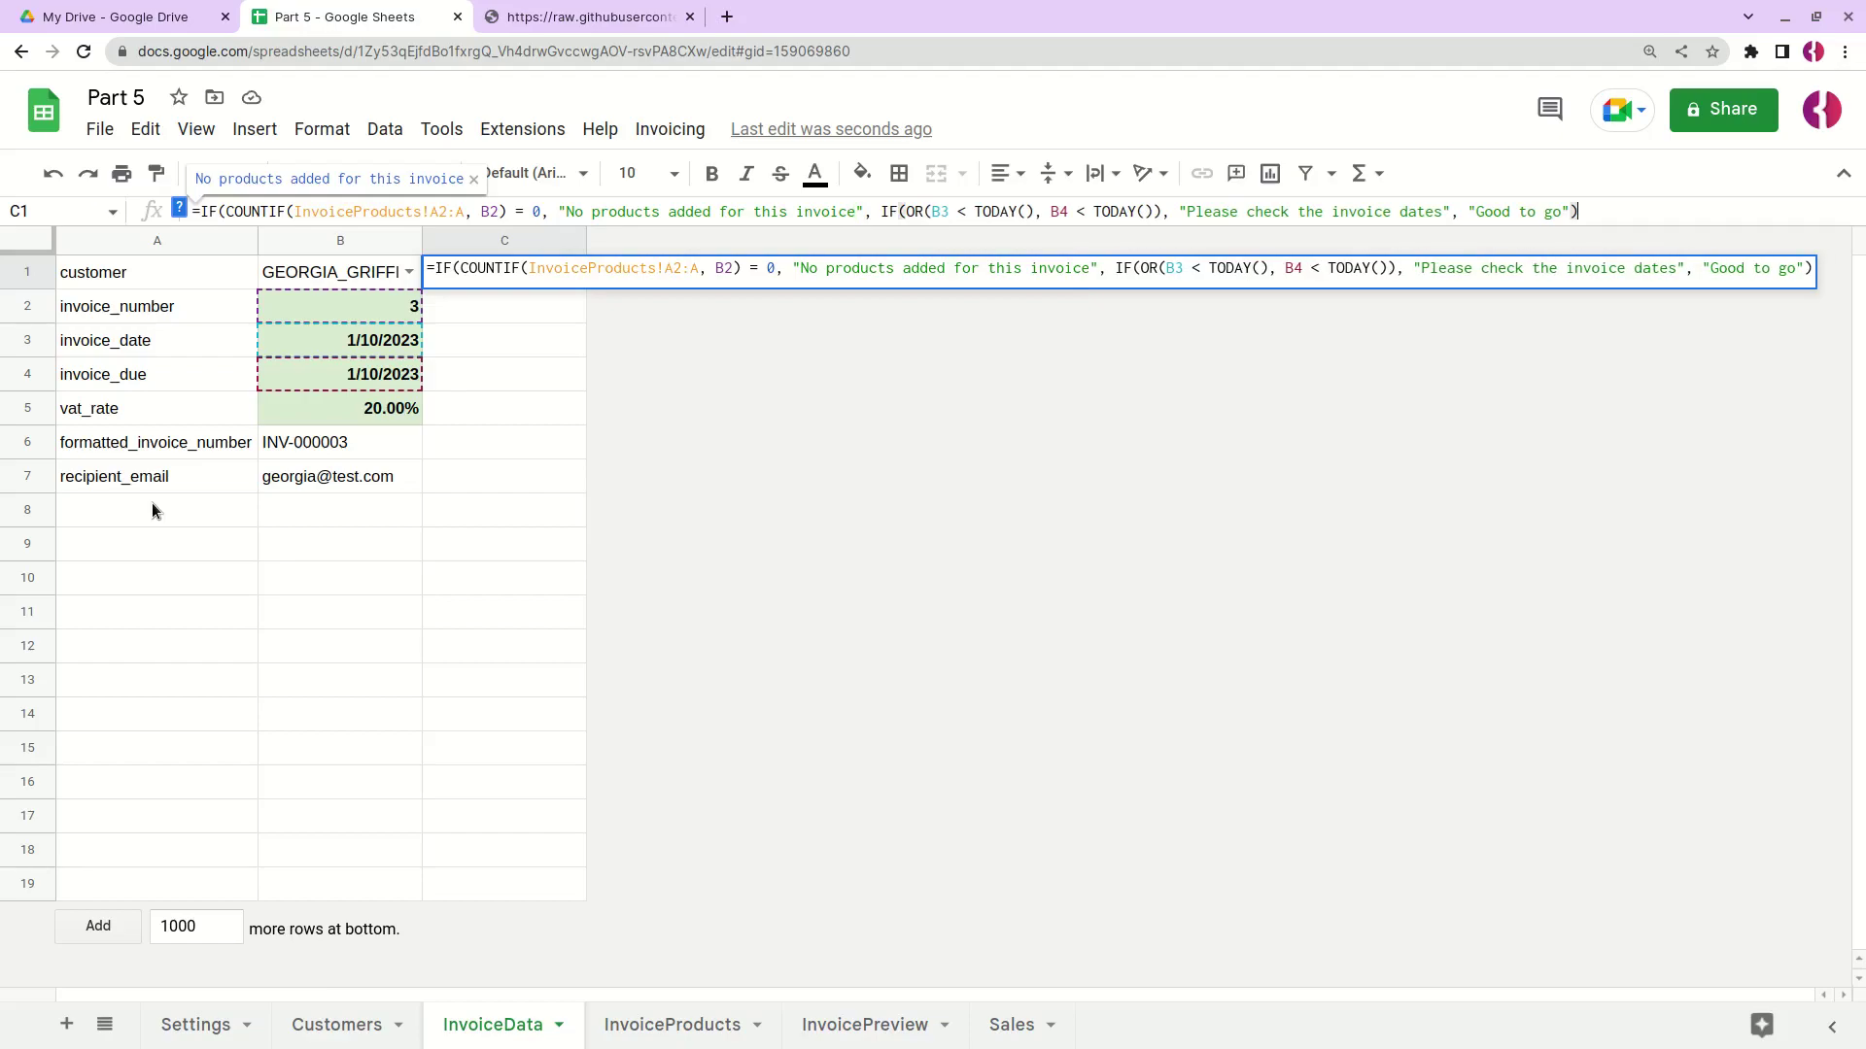
{"action": "key", "text": "Return"}
{"action": "key", "text": "ctrl+b"}
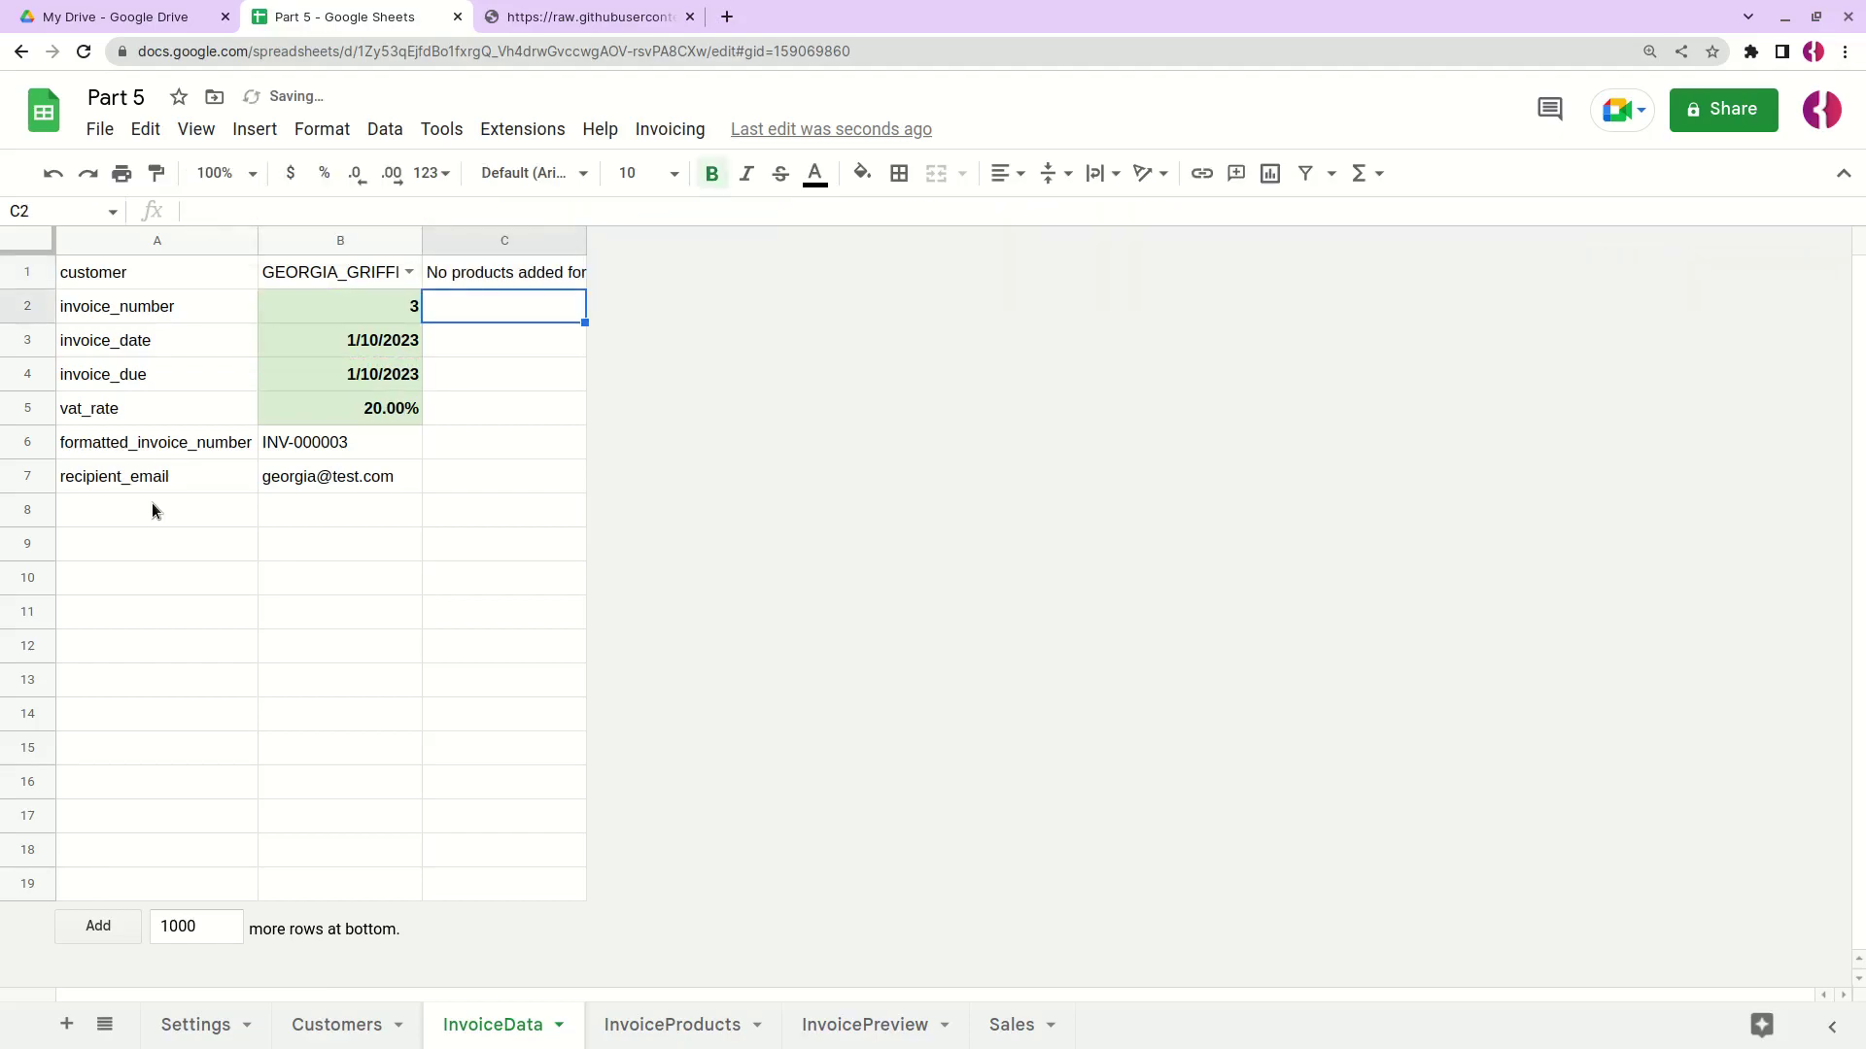
Step: Add an InvoiceProducts row 7 for invoice 3: Cup, quantity 5, price 6.5
{"action": "left_click", "coordinate": [484, 280]}
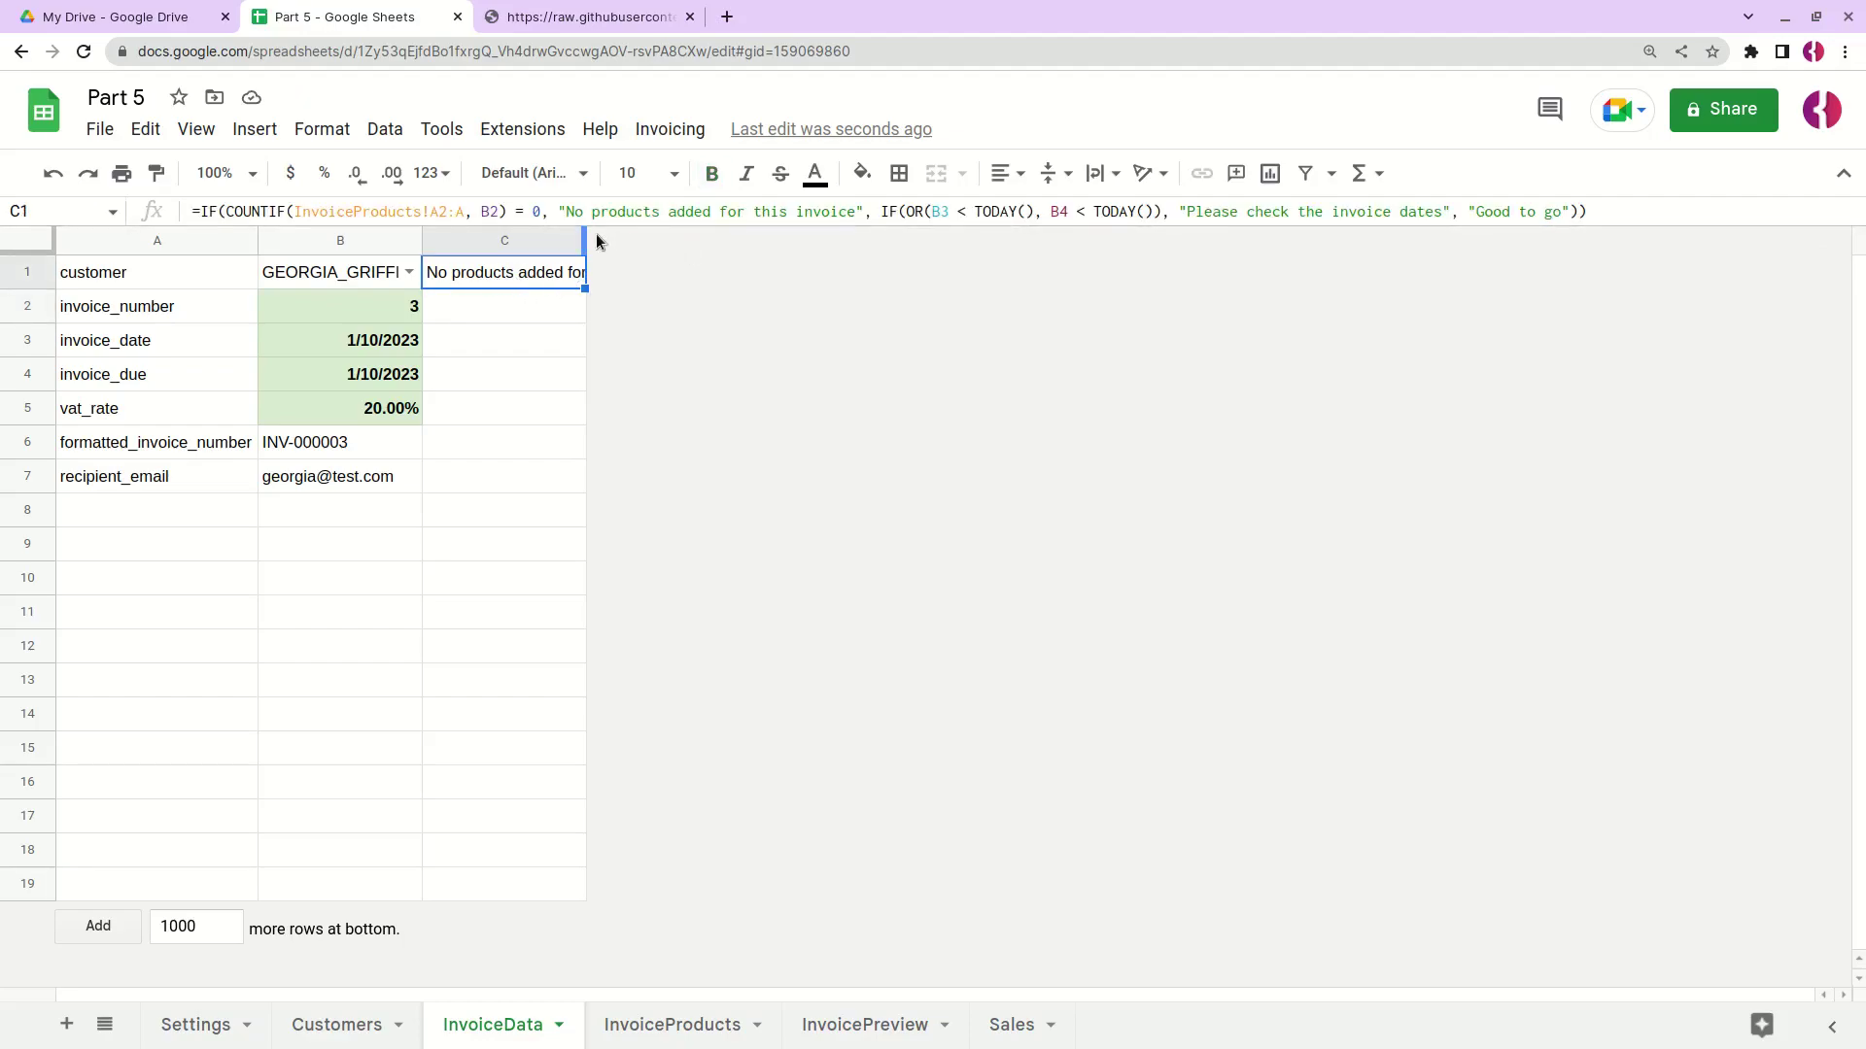
{"action": "left_click", "coordinate": [667, 1030]}
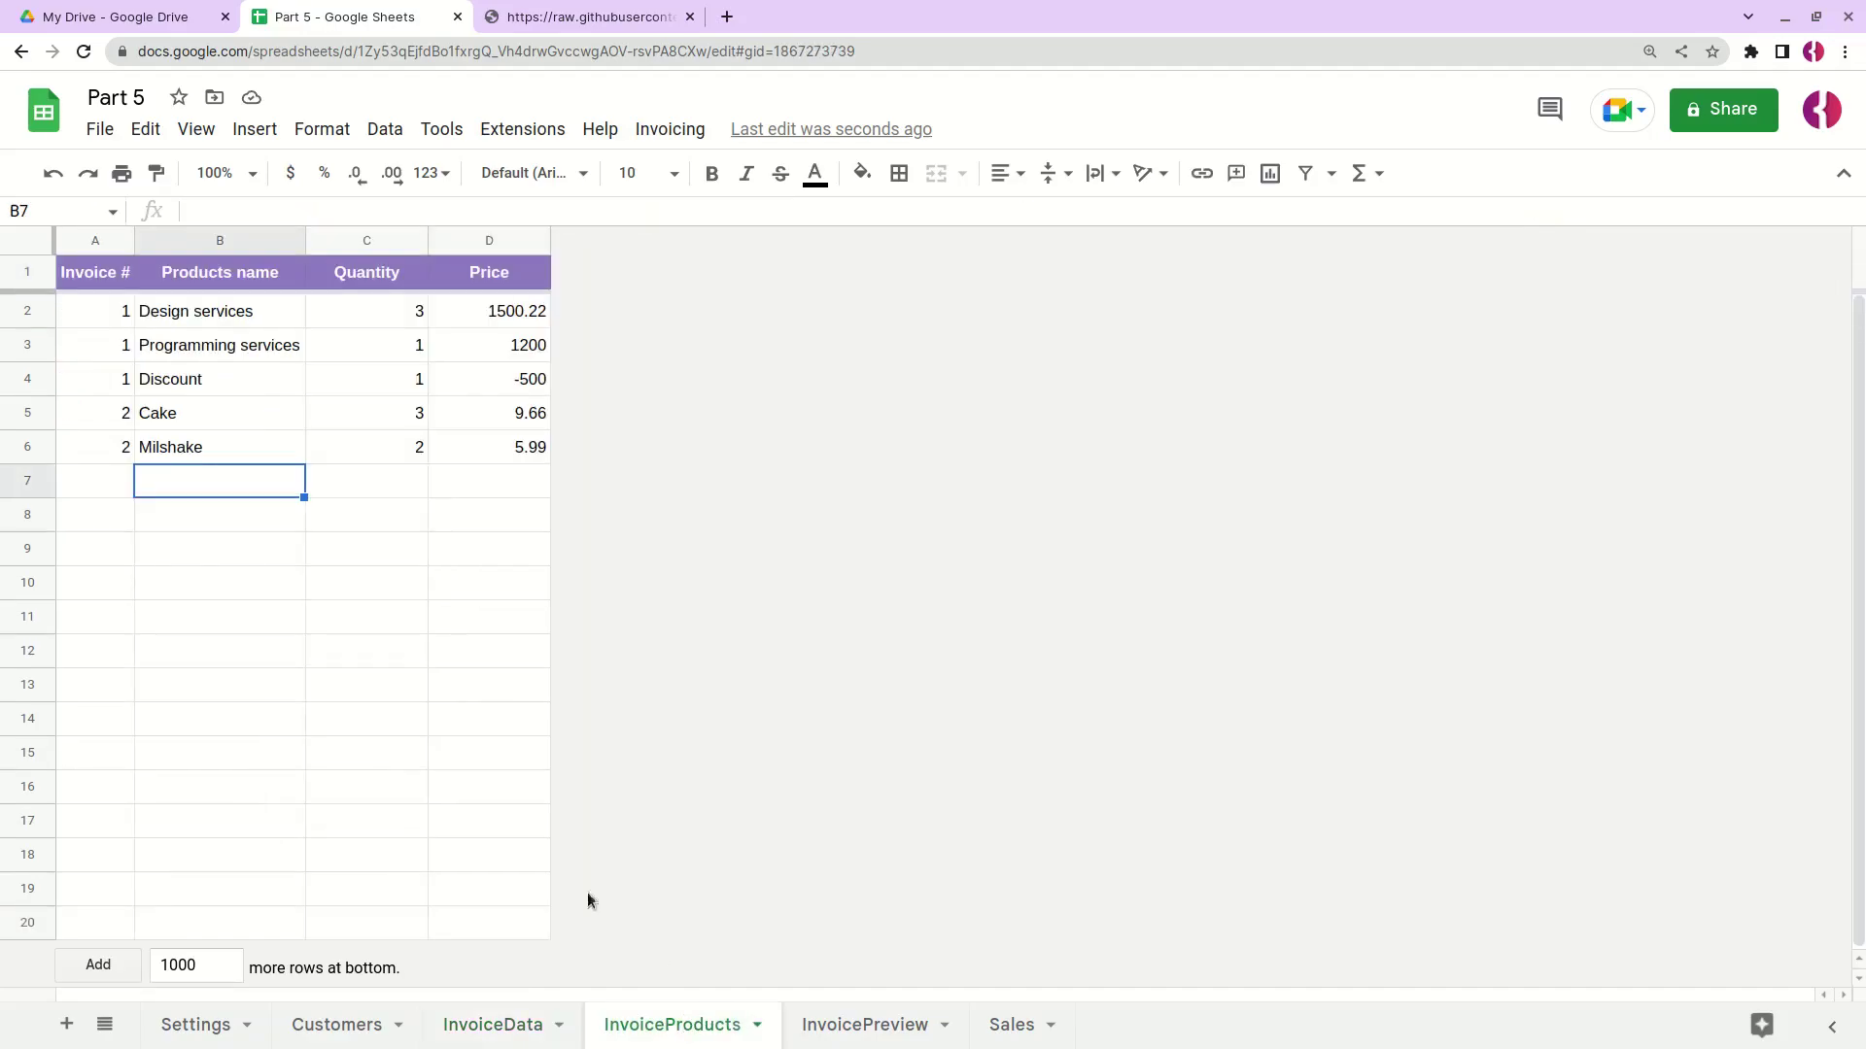
{"action": "left_click", "coordinate": [111, 487]}
{"action": "type", "text": "3"}
{"action": "key", "text": "Tab"}
{"action": "type", "text": "Cup"}
{"action": "key", "text": "Tab"}
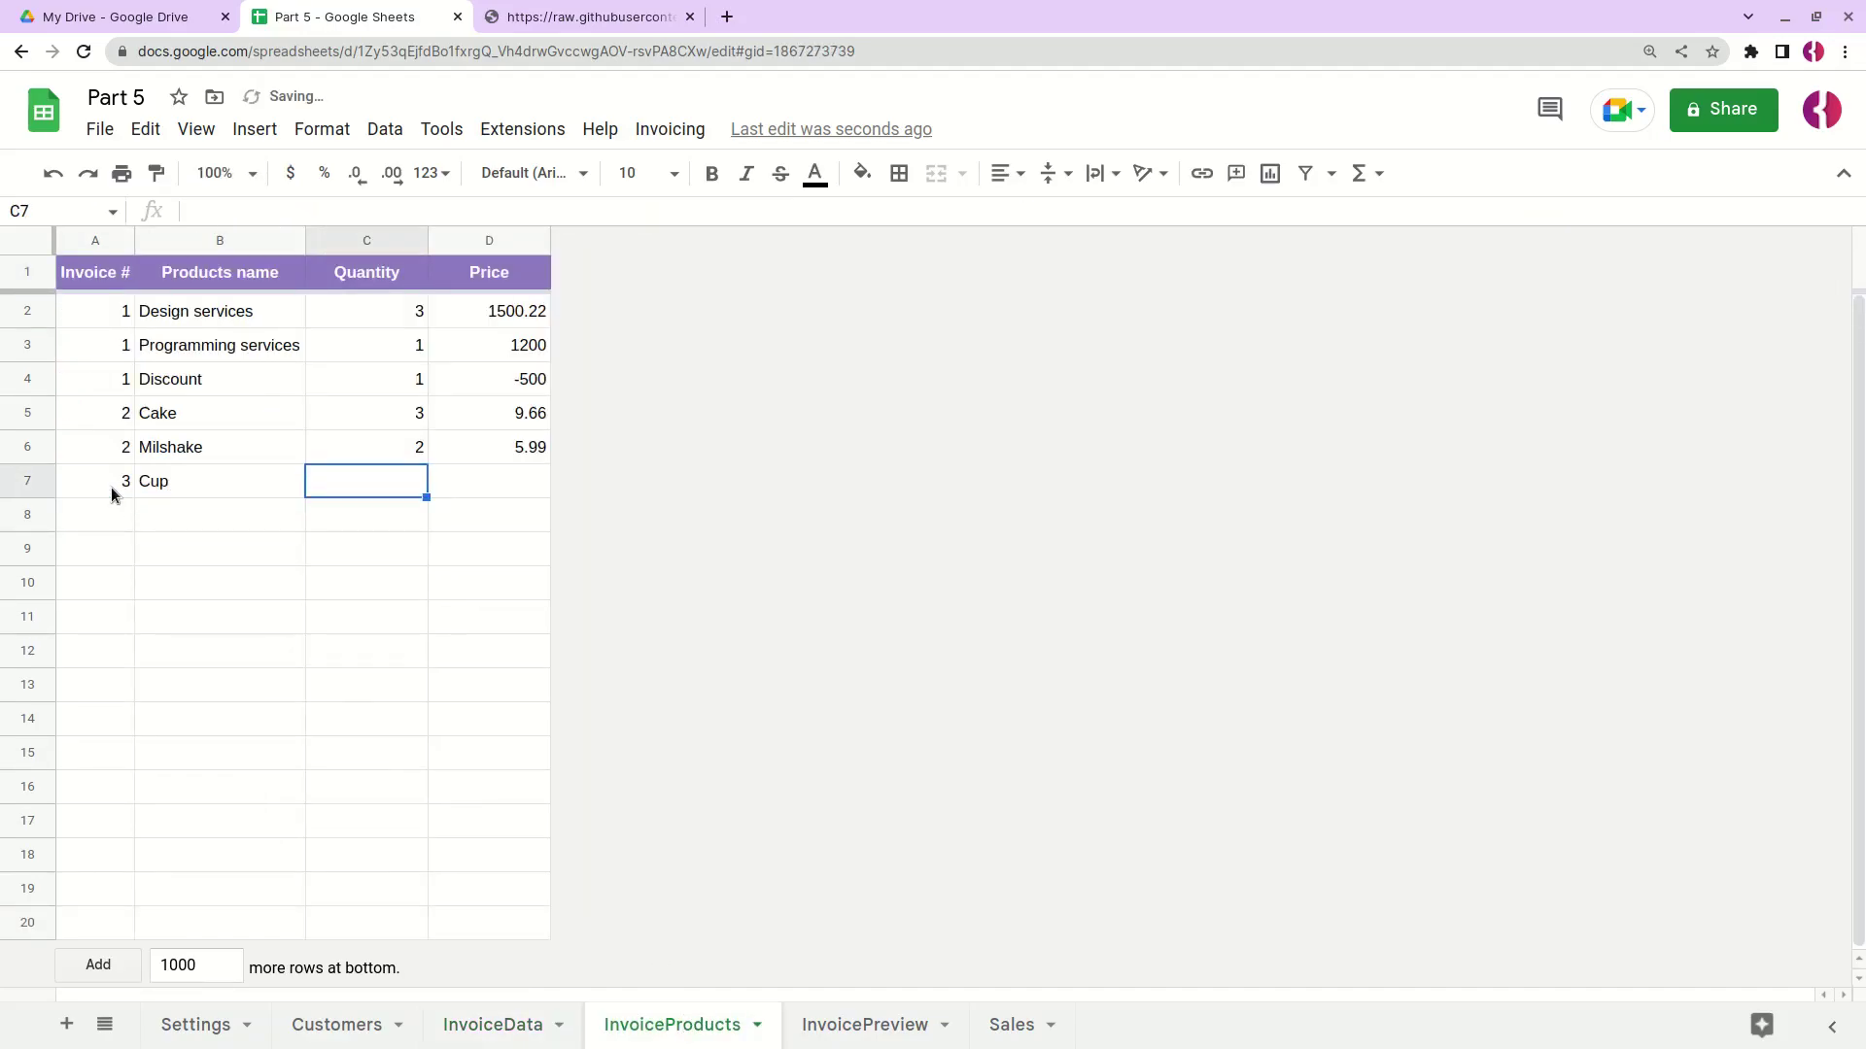
{"action": "type", "text": "5"}
{"action": "key", "text": "Tab"}
{"action": "type", "text": "6.5"}
{"action": "key", "text": "Return"}
Step: Set InvoiceData's invoice number to 4, then 2, and compare with invoice 2 in Sales
{"action": "left_click", "coordinate": [497, 1023]}
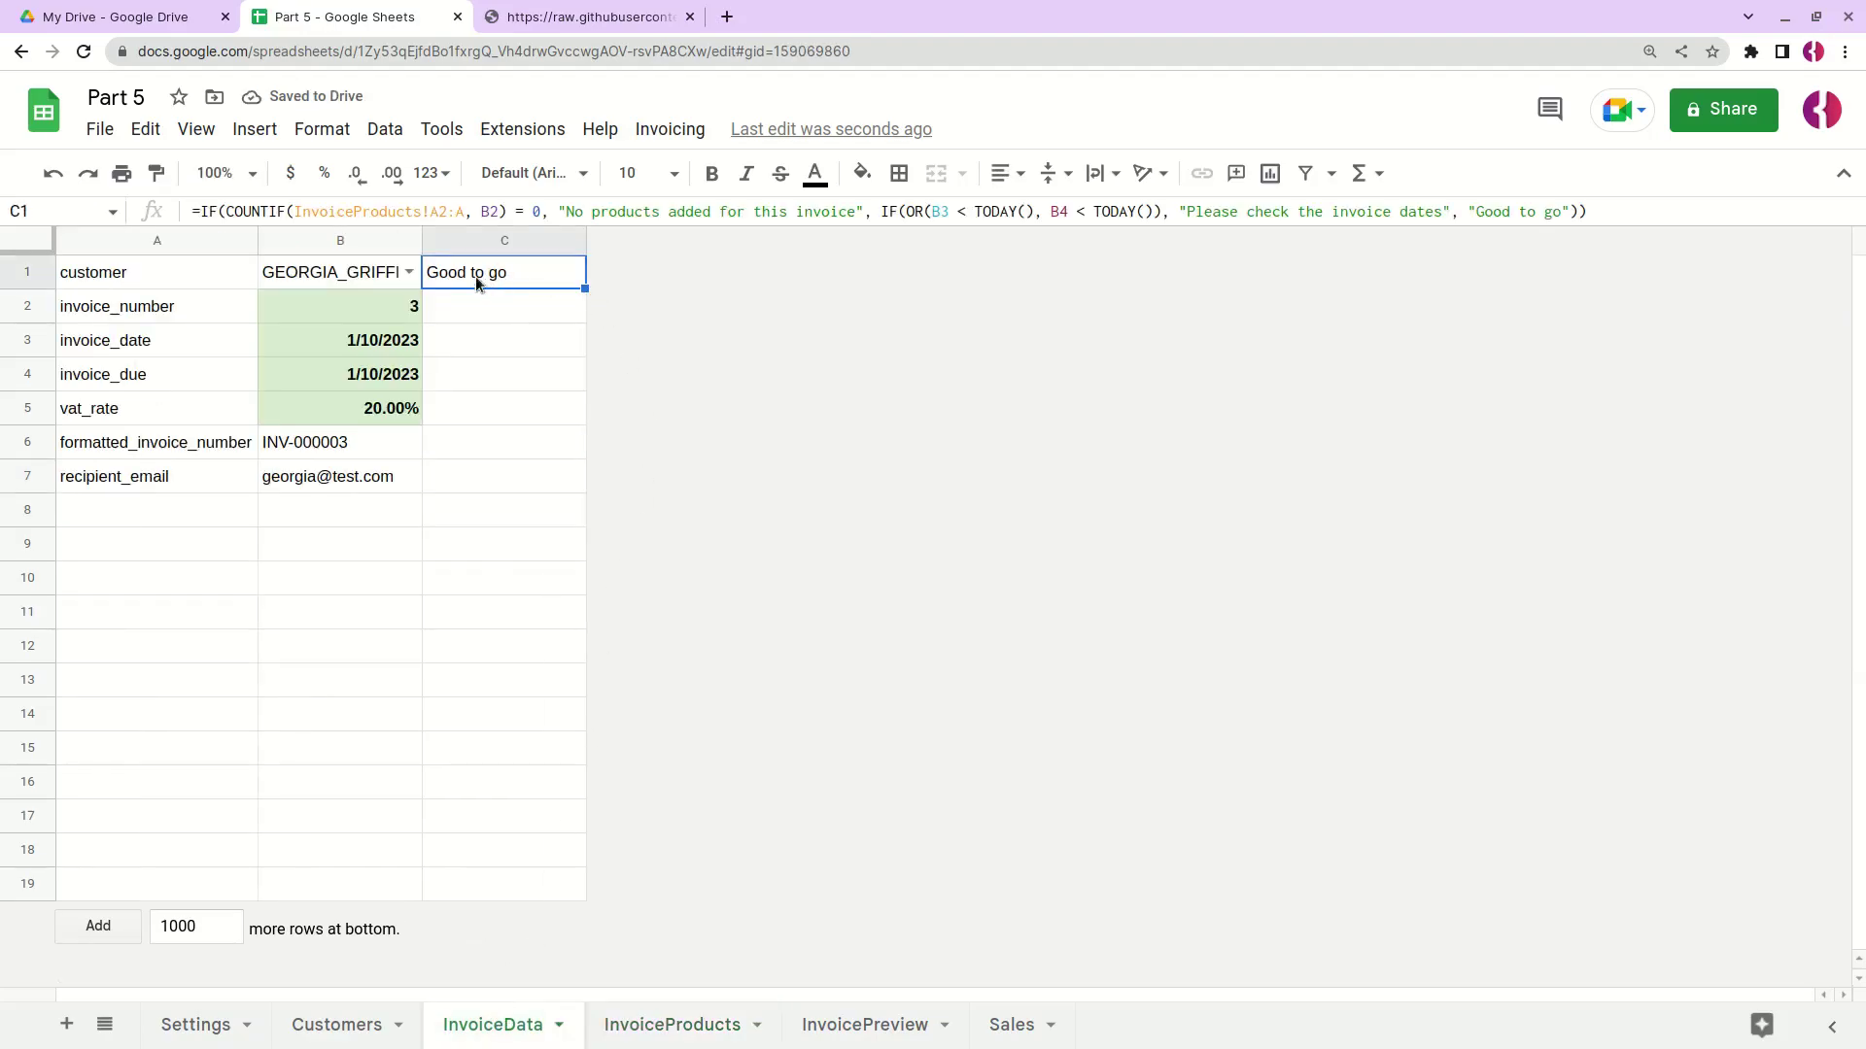
{"action": "left_click", "coordinate": [409, 309]}
{"action": "type", "text": "4"}
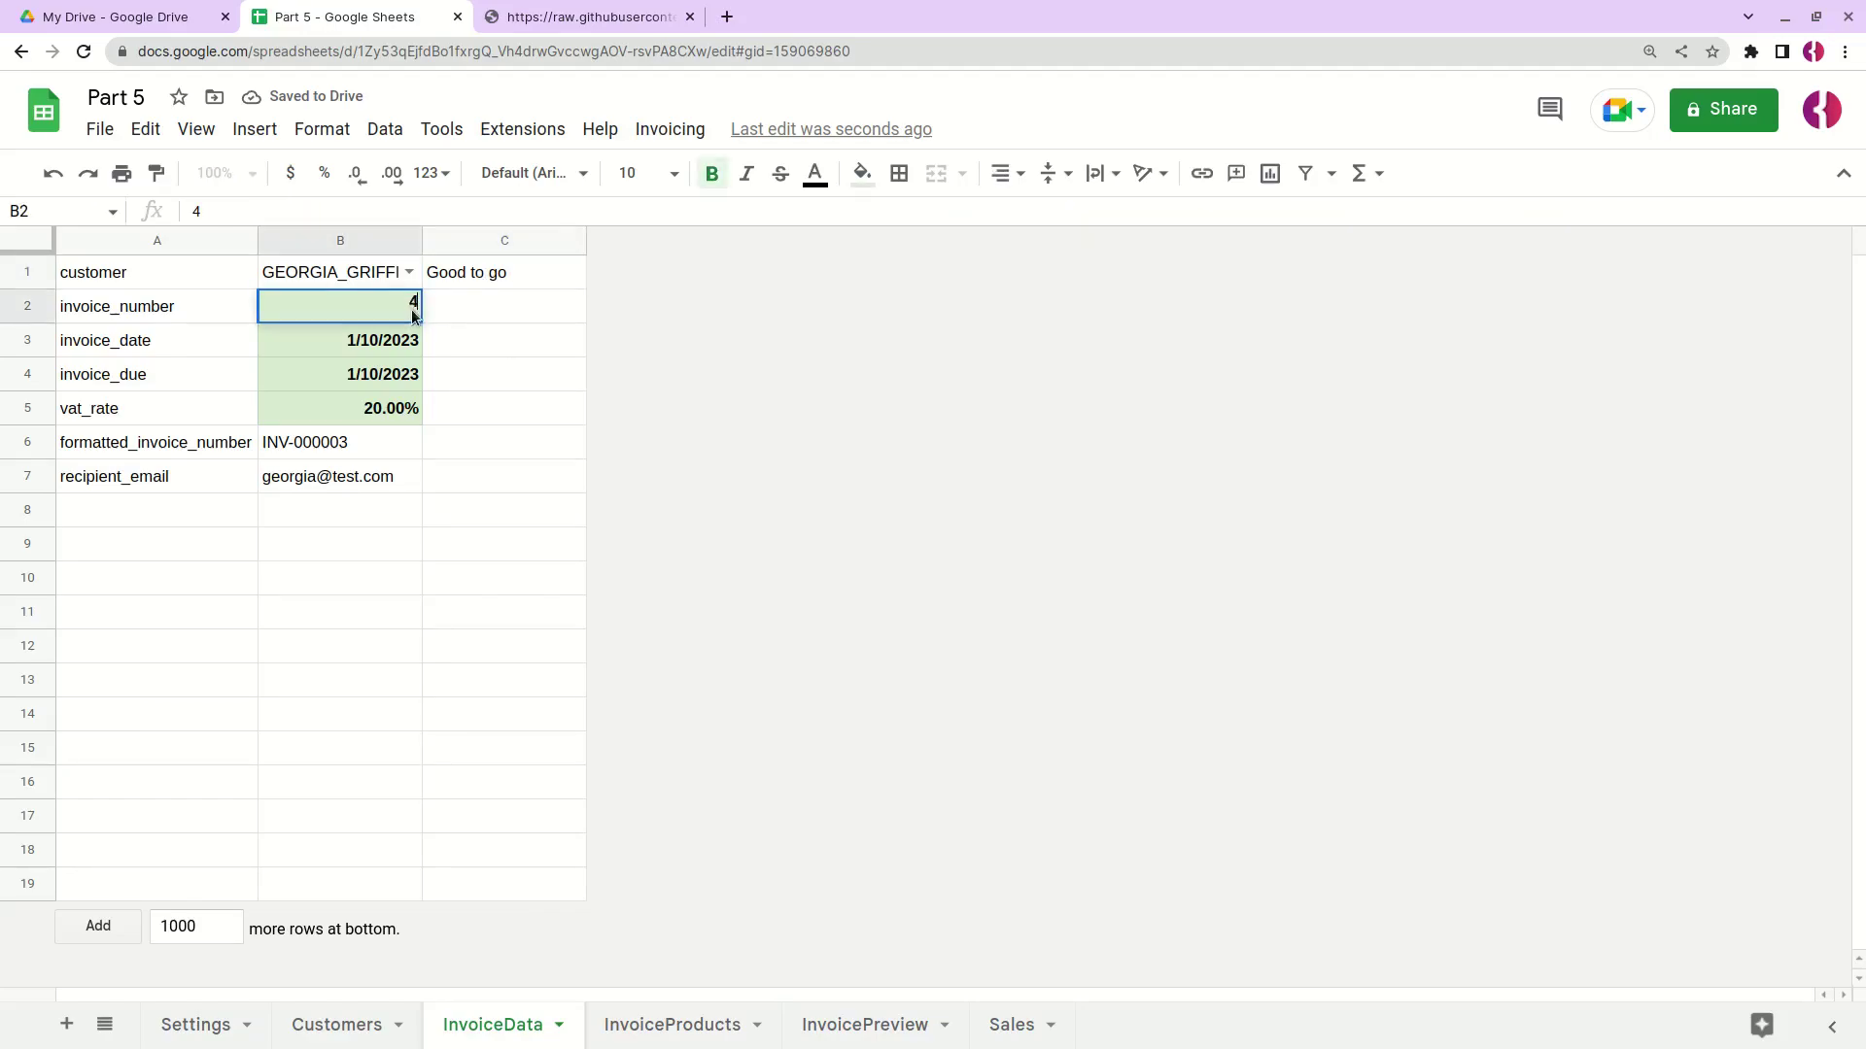
{"action": "key", "text": "Return"}
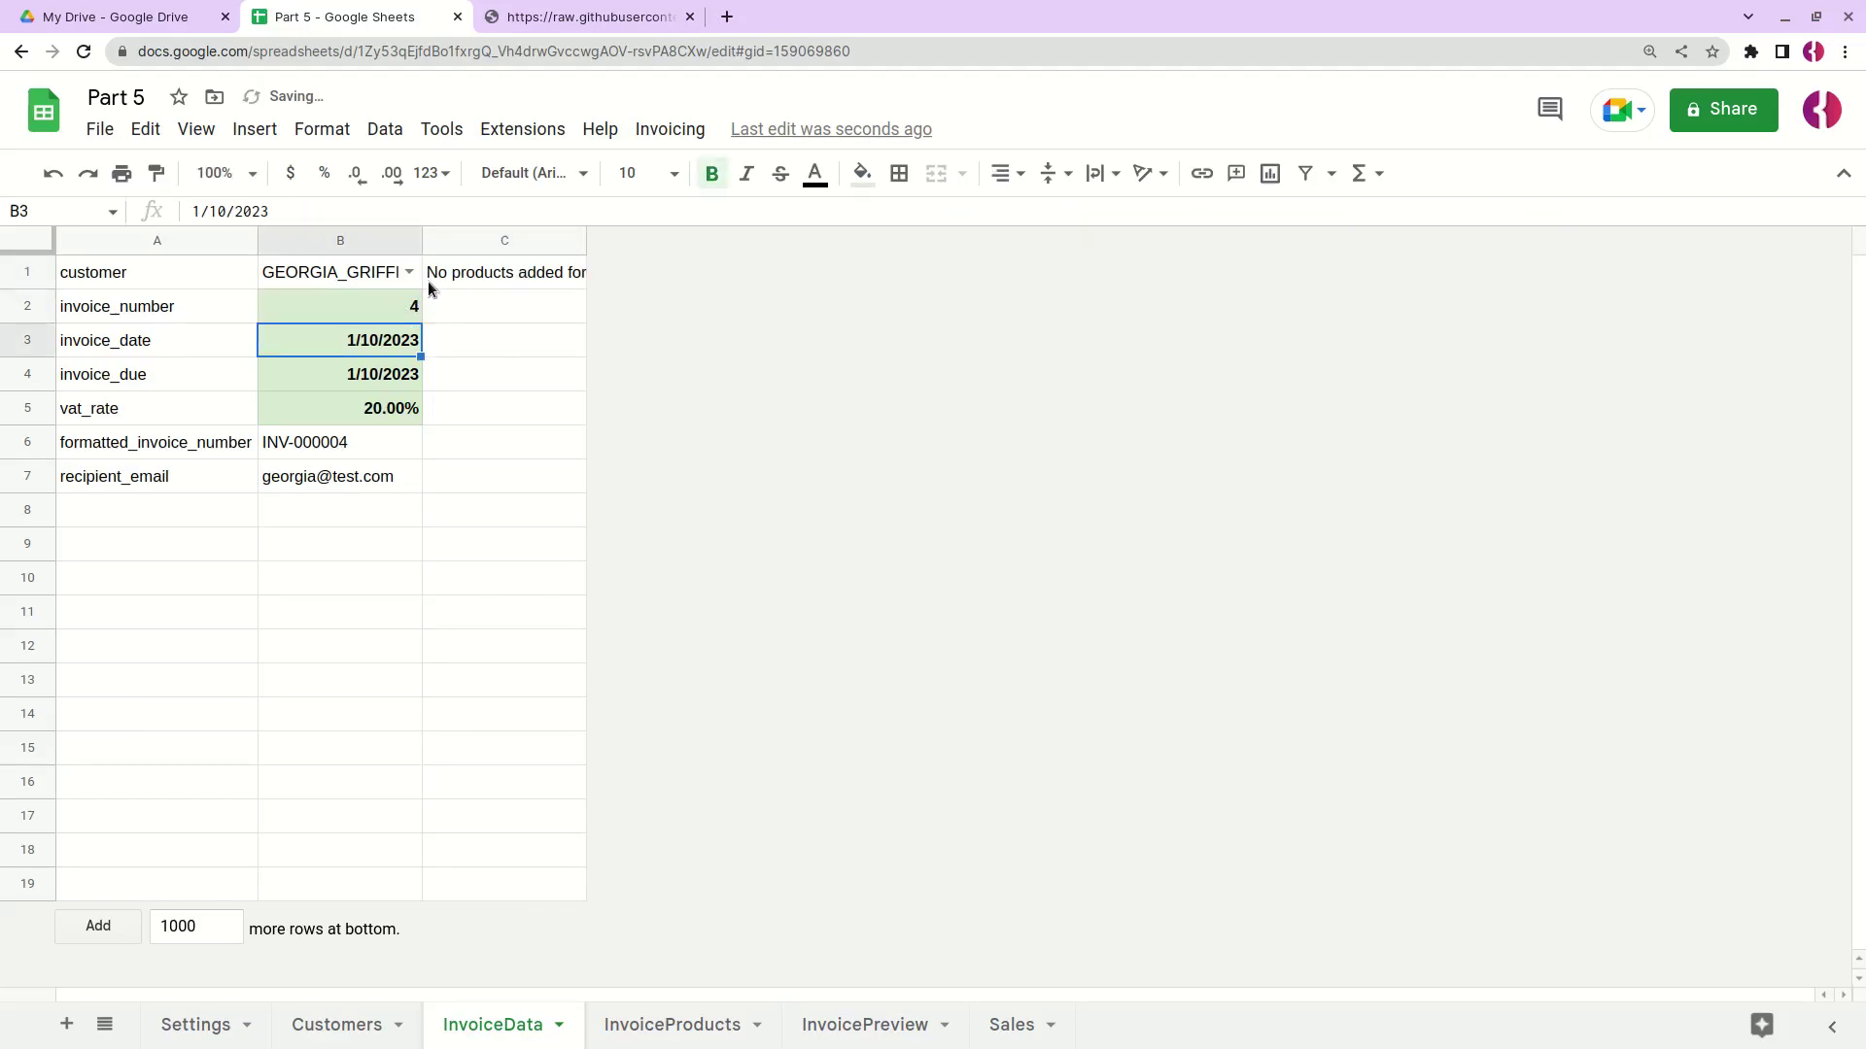
{"action": "left_click", "coordinate": [399, 312]}
{"action": "type", "text": "2"}
{"action": "key", "text": "ctrl+Return"}
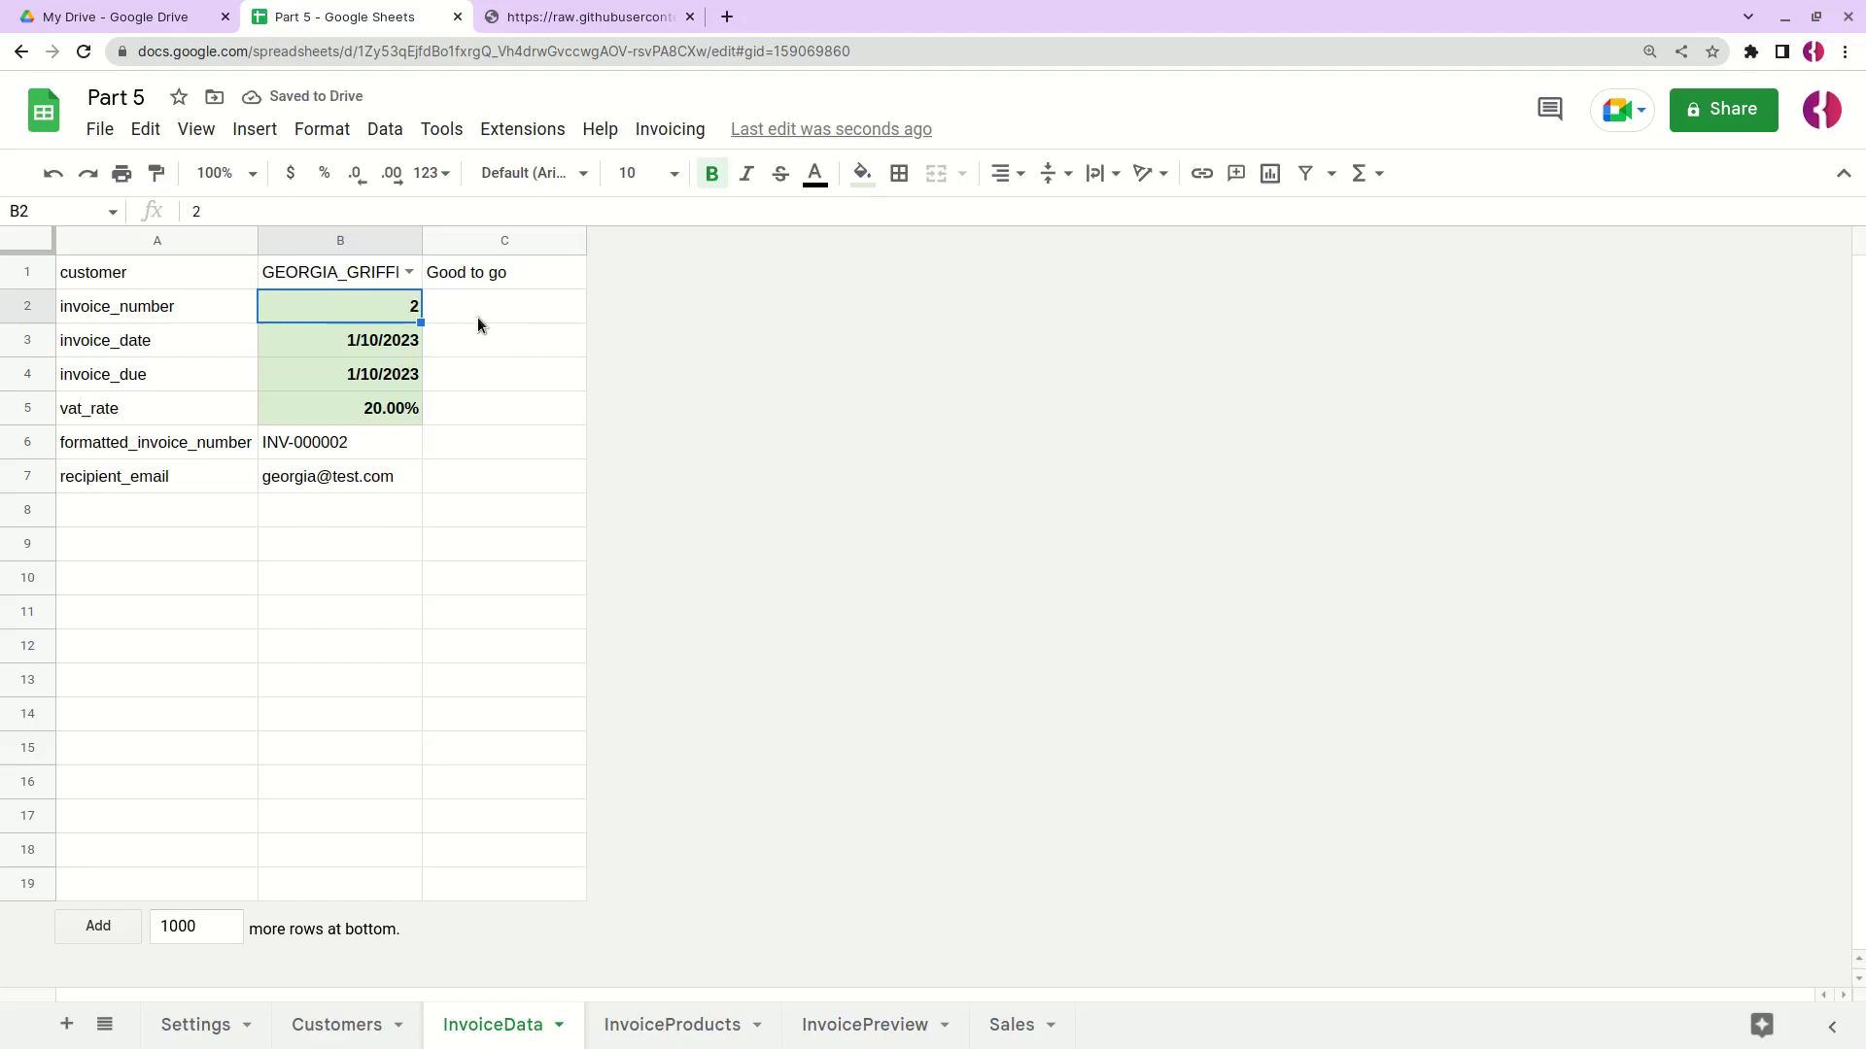
{"action": "left_click", "coordinate": [441, 272]}
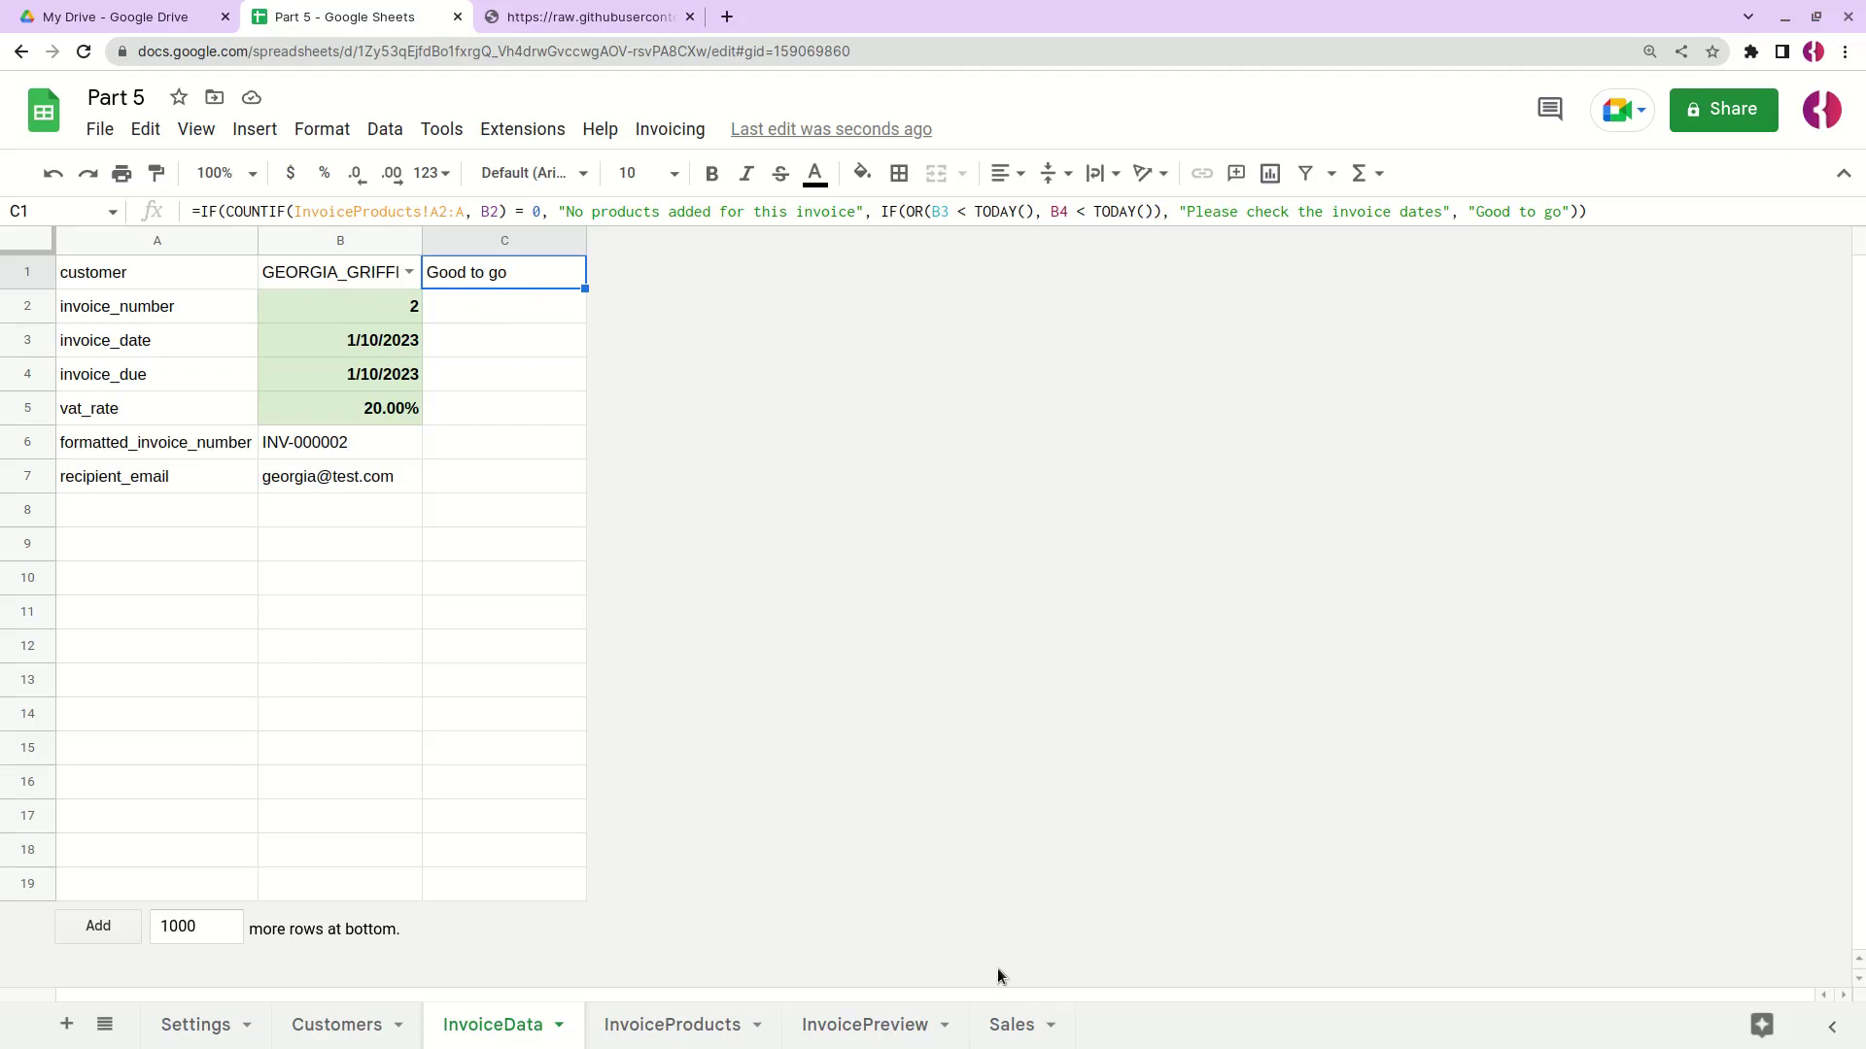
{"action": "left_click", "coordinate": [1002, 1032]}
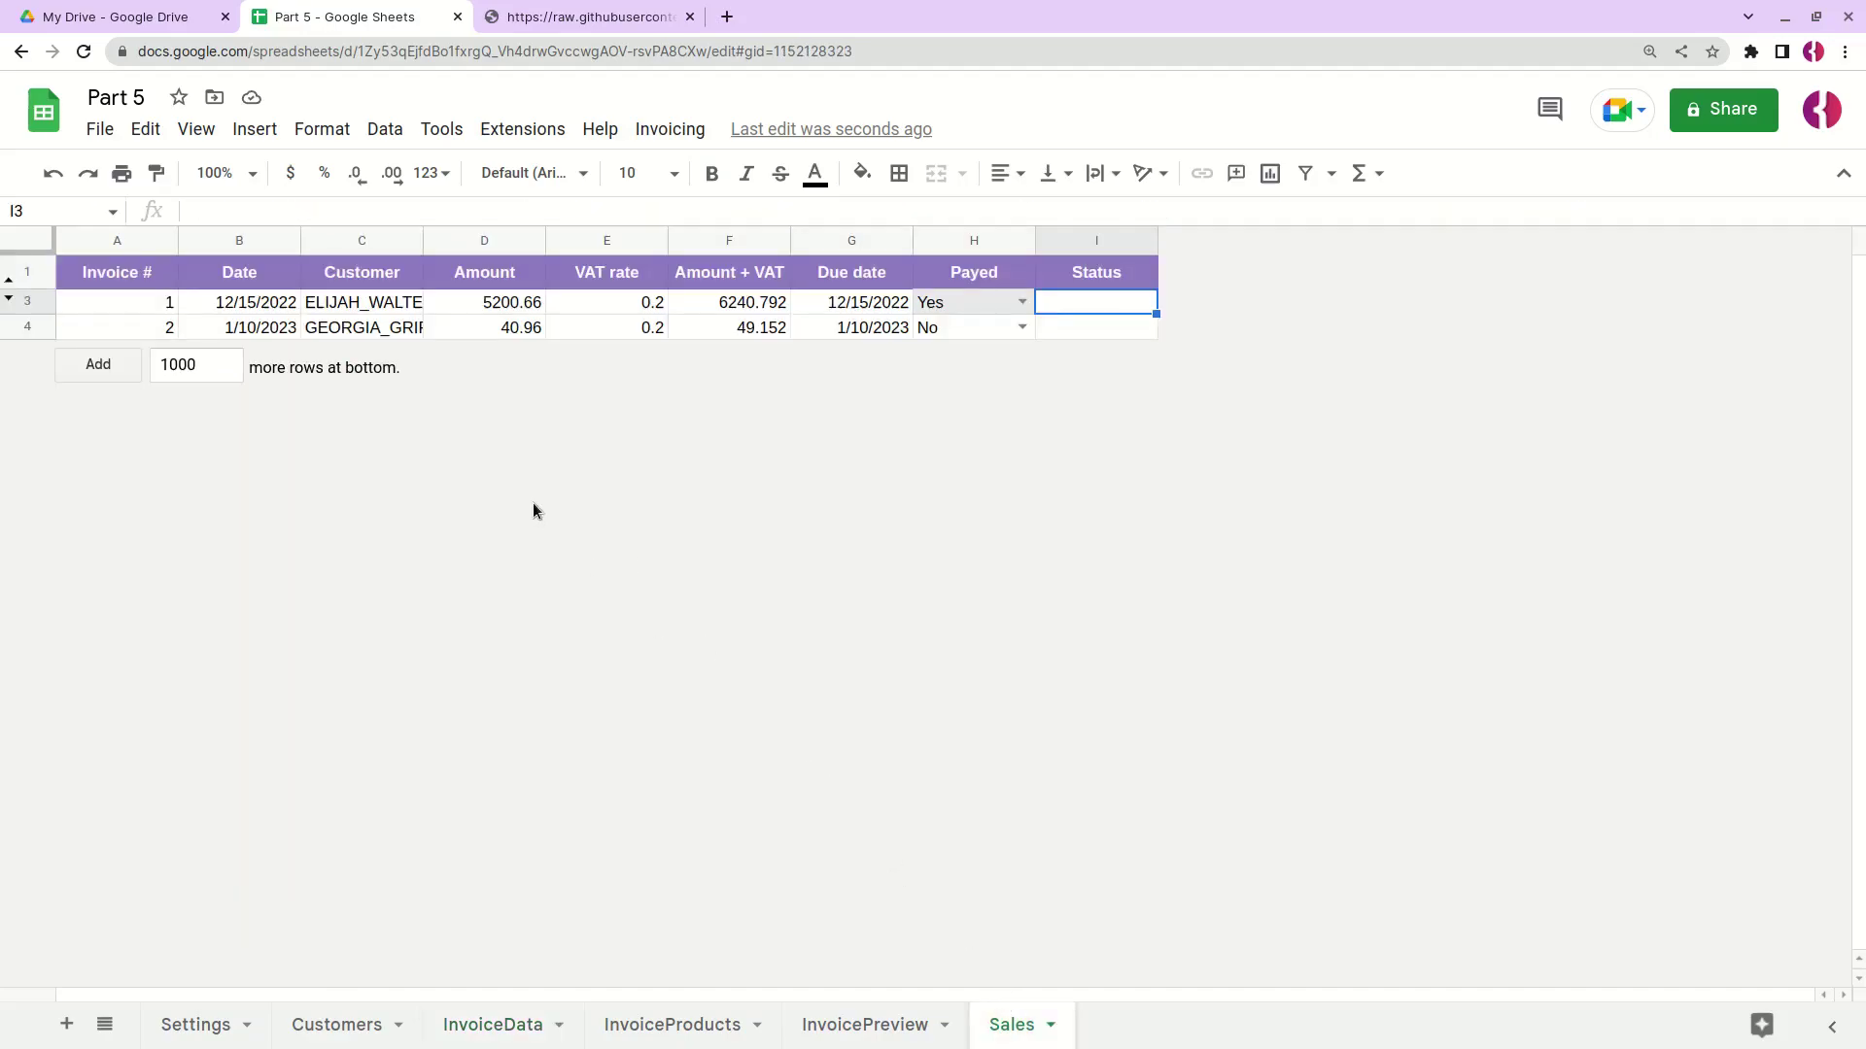
{"action": "left_click", "coordinate": [156, 330]}
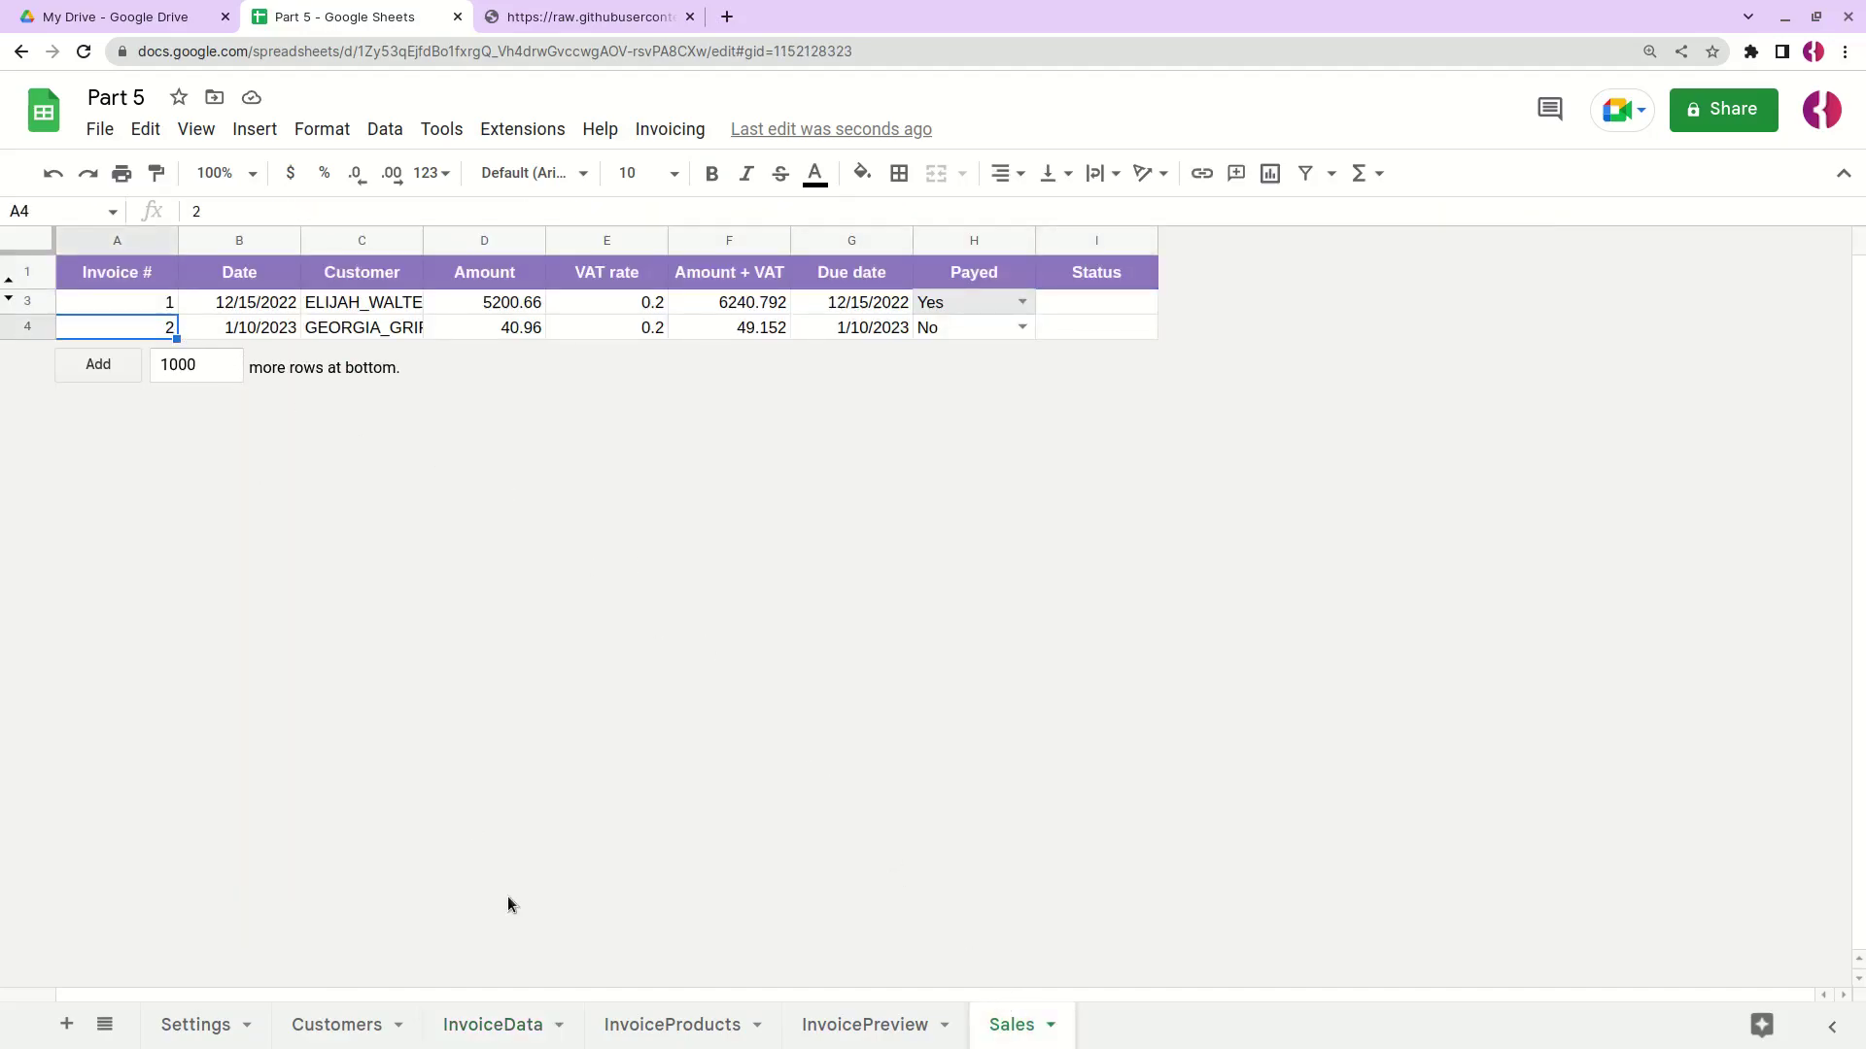
{"action": "left_click", "coordinate": [501, 1032]}
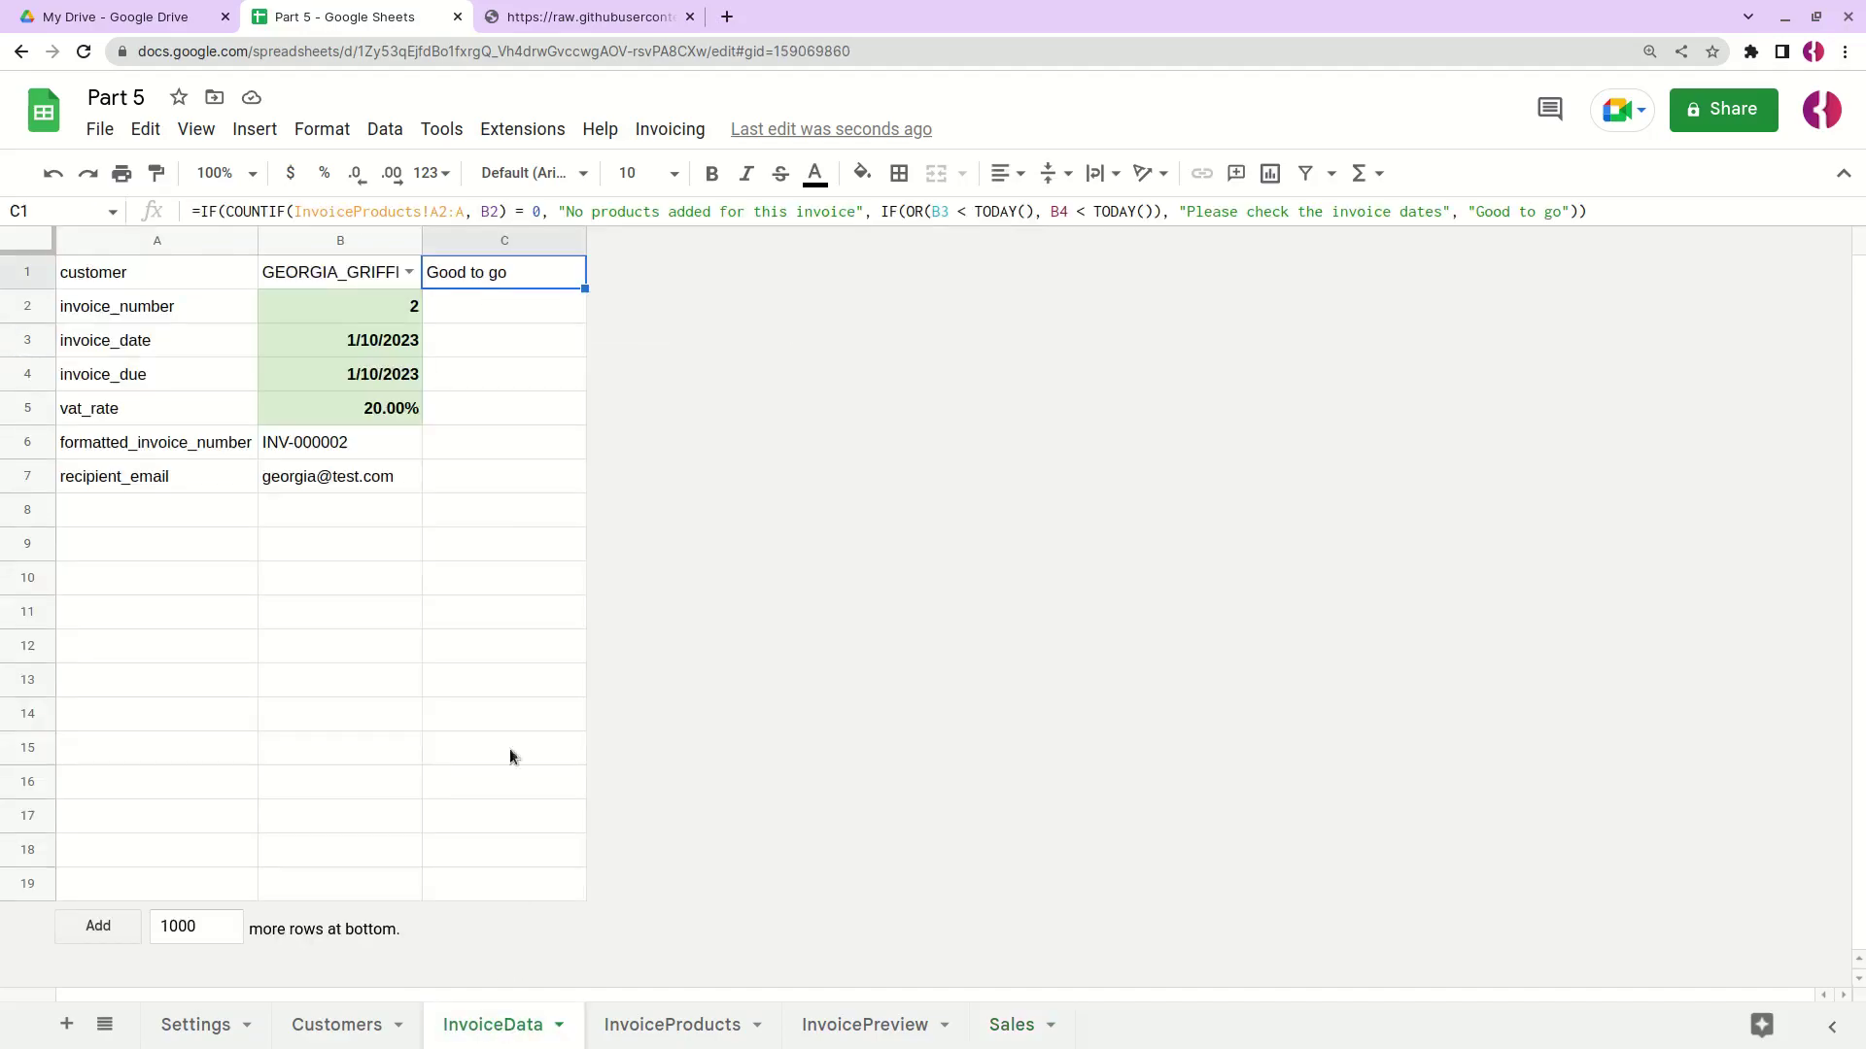
Step: Wrap C1's formula in IF(COUNTIF(Sales!A2:A, B2) > 0, "Invoice number already taken", …)
{"action": "left_click", "coordinate": [198, 211]}
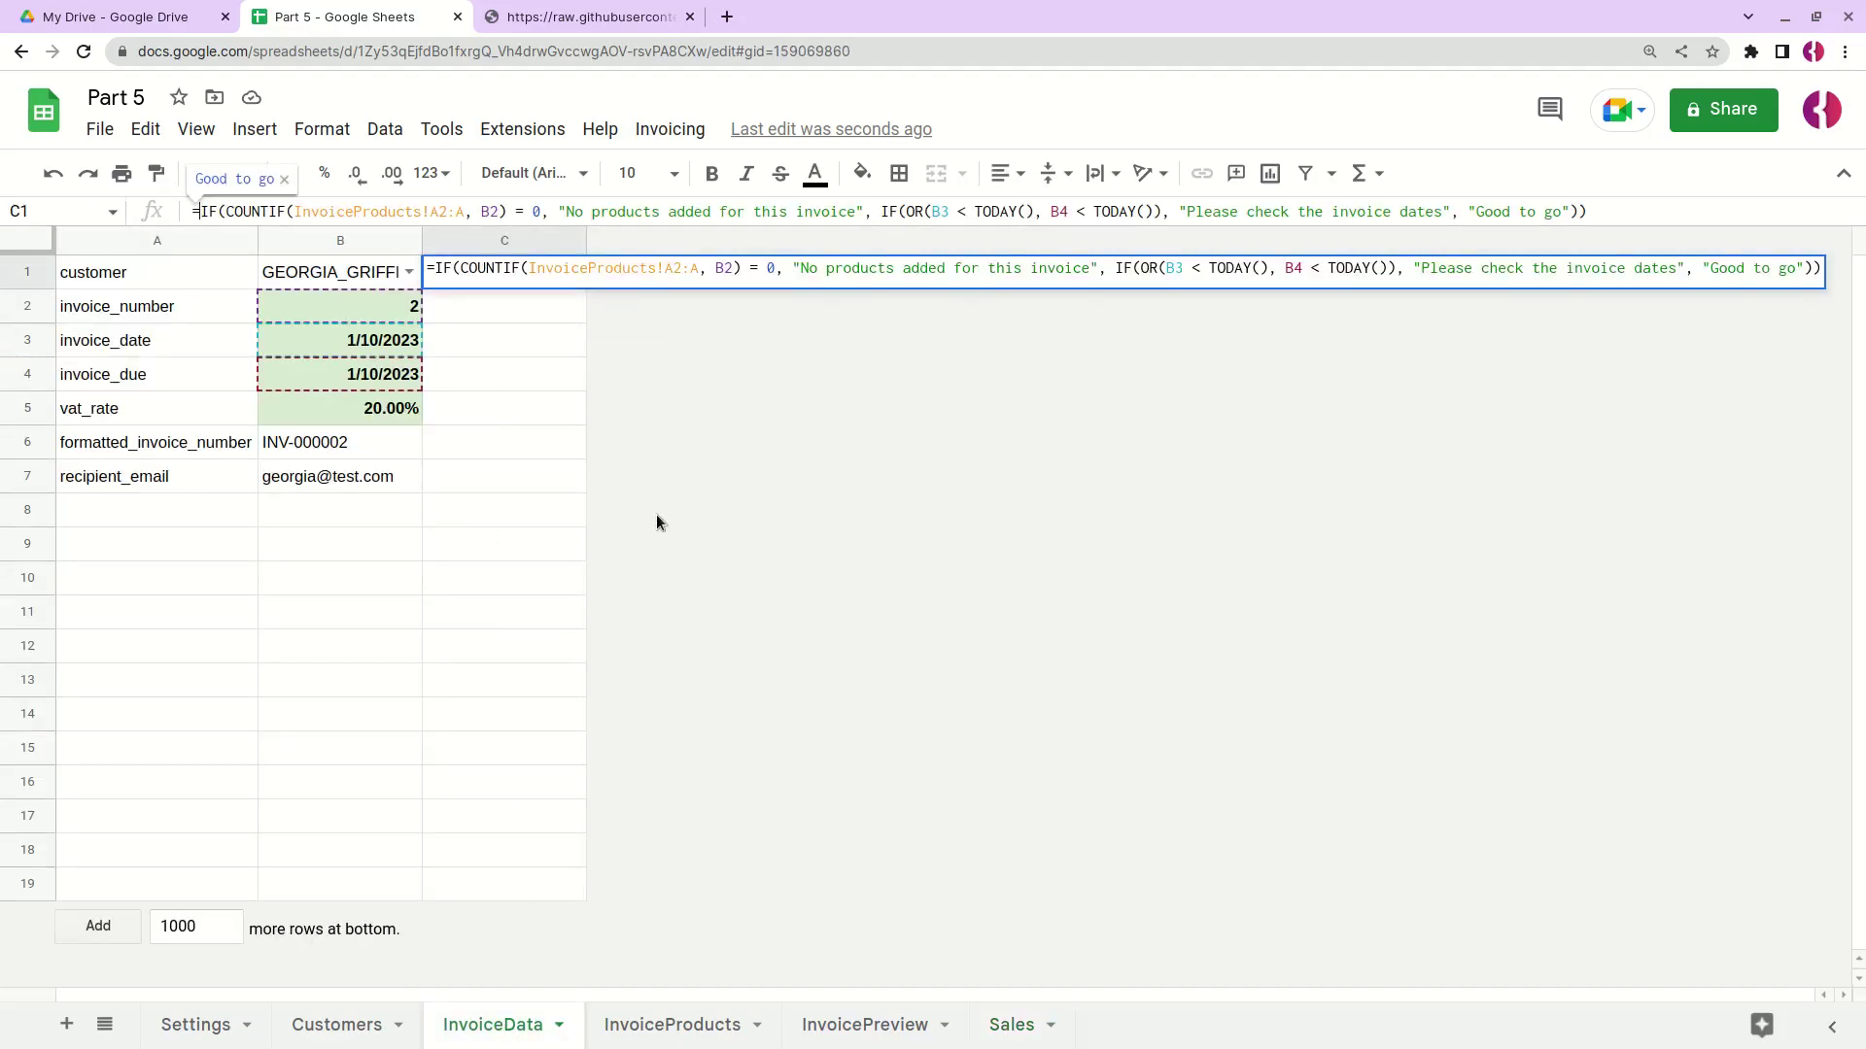
{"action": "type", "text": "IF(COUNTIF("}
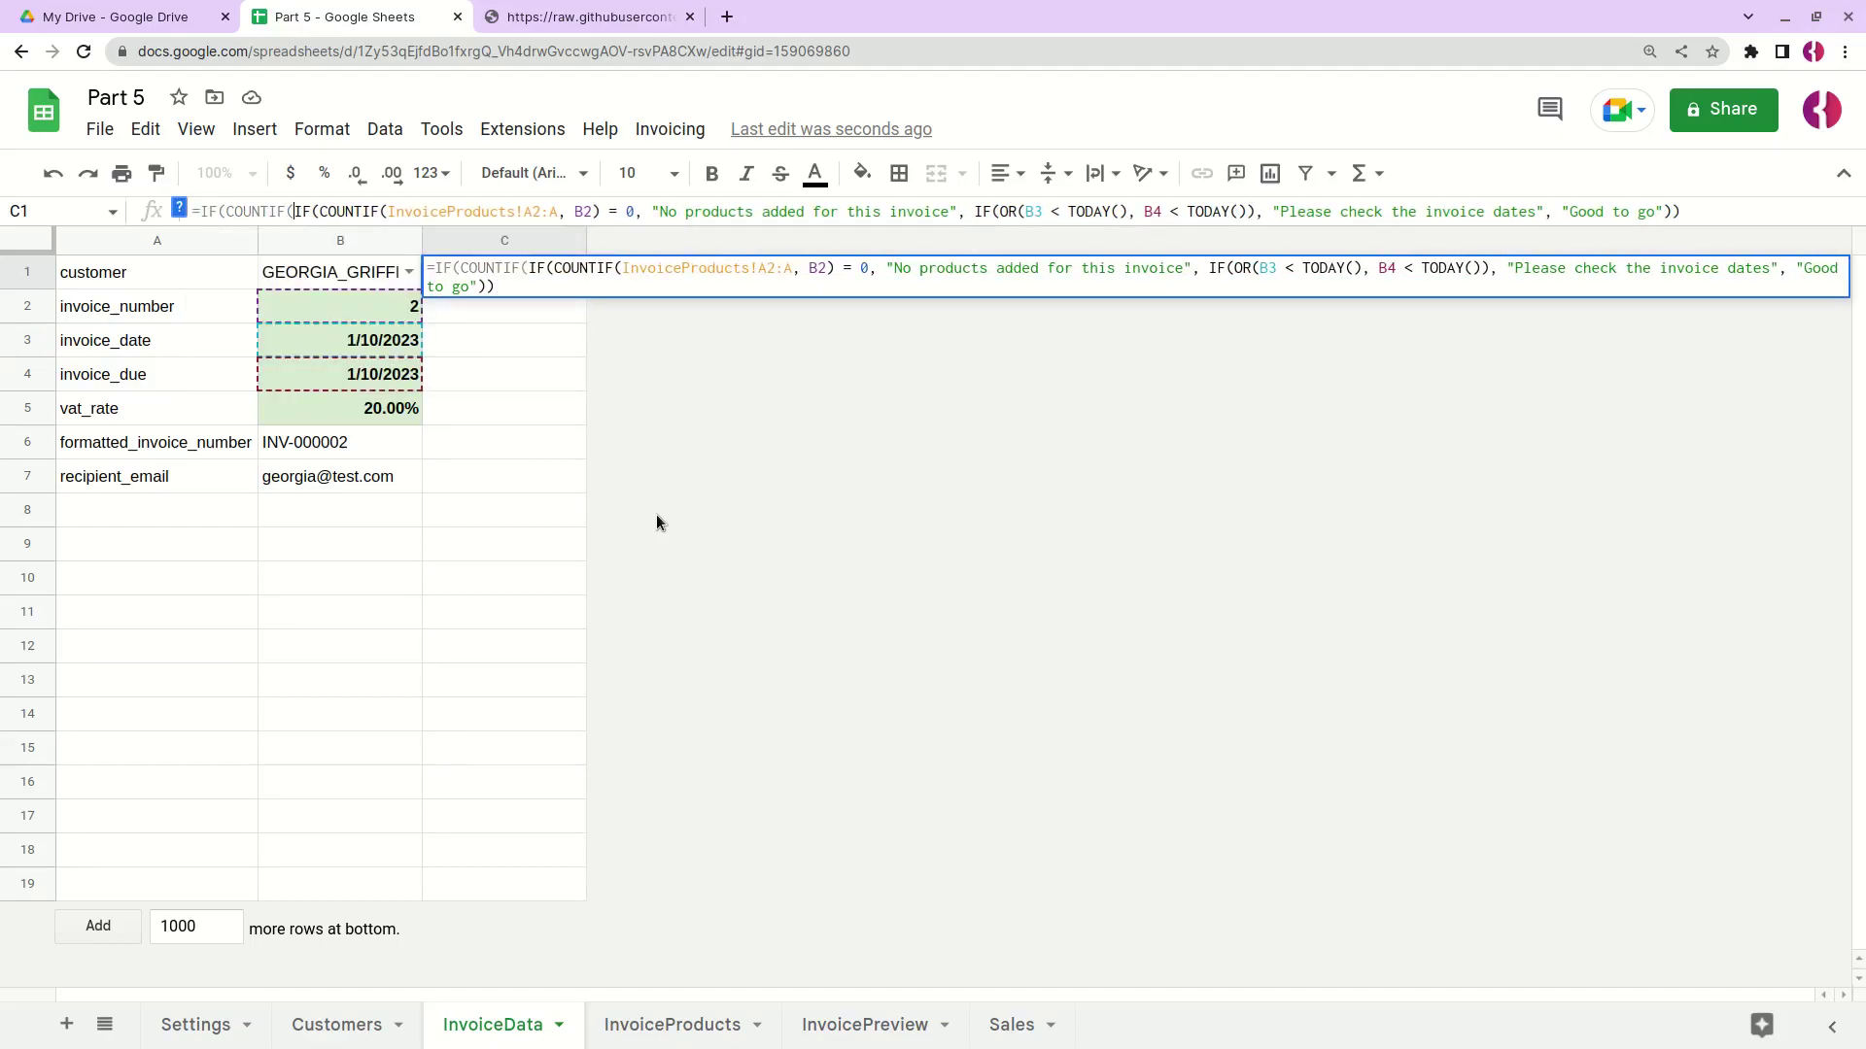
{"action": "type", "text": "Sales"}
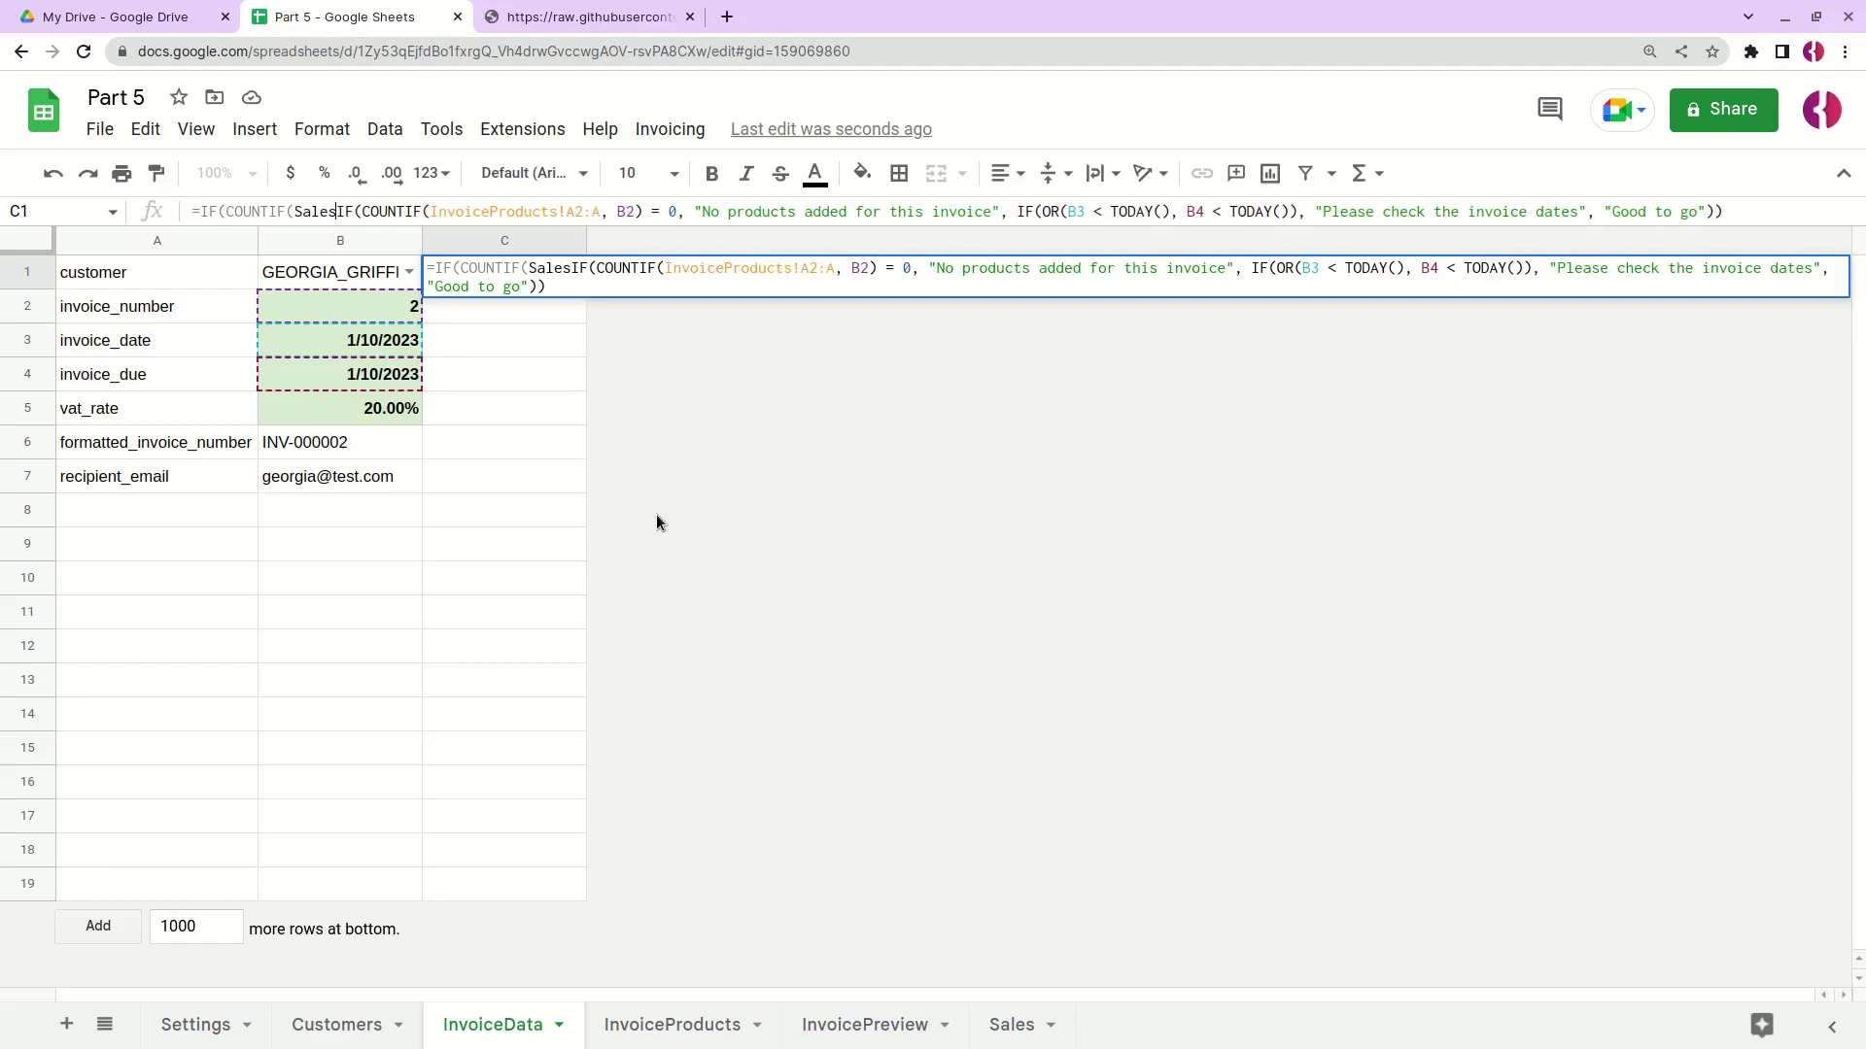
{"action": "type", "text": "!A"}
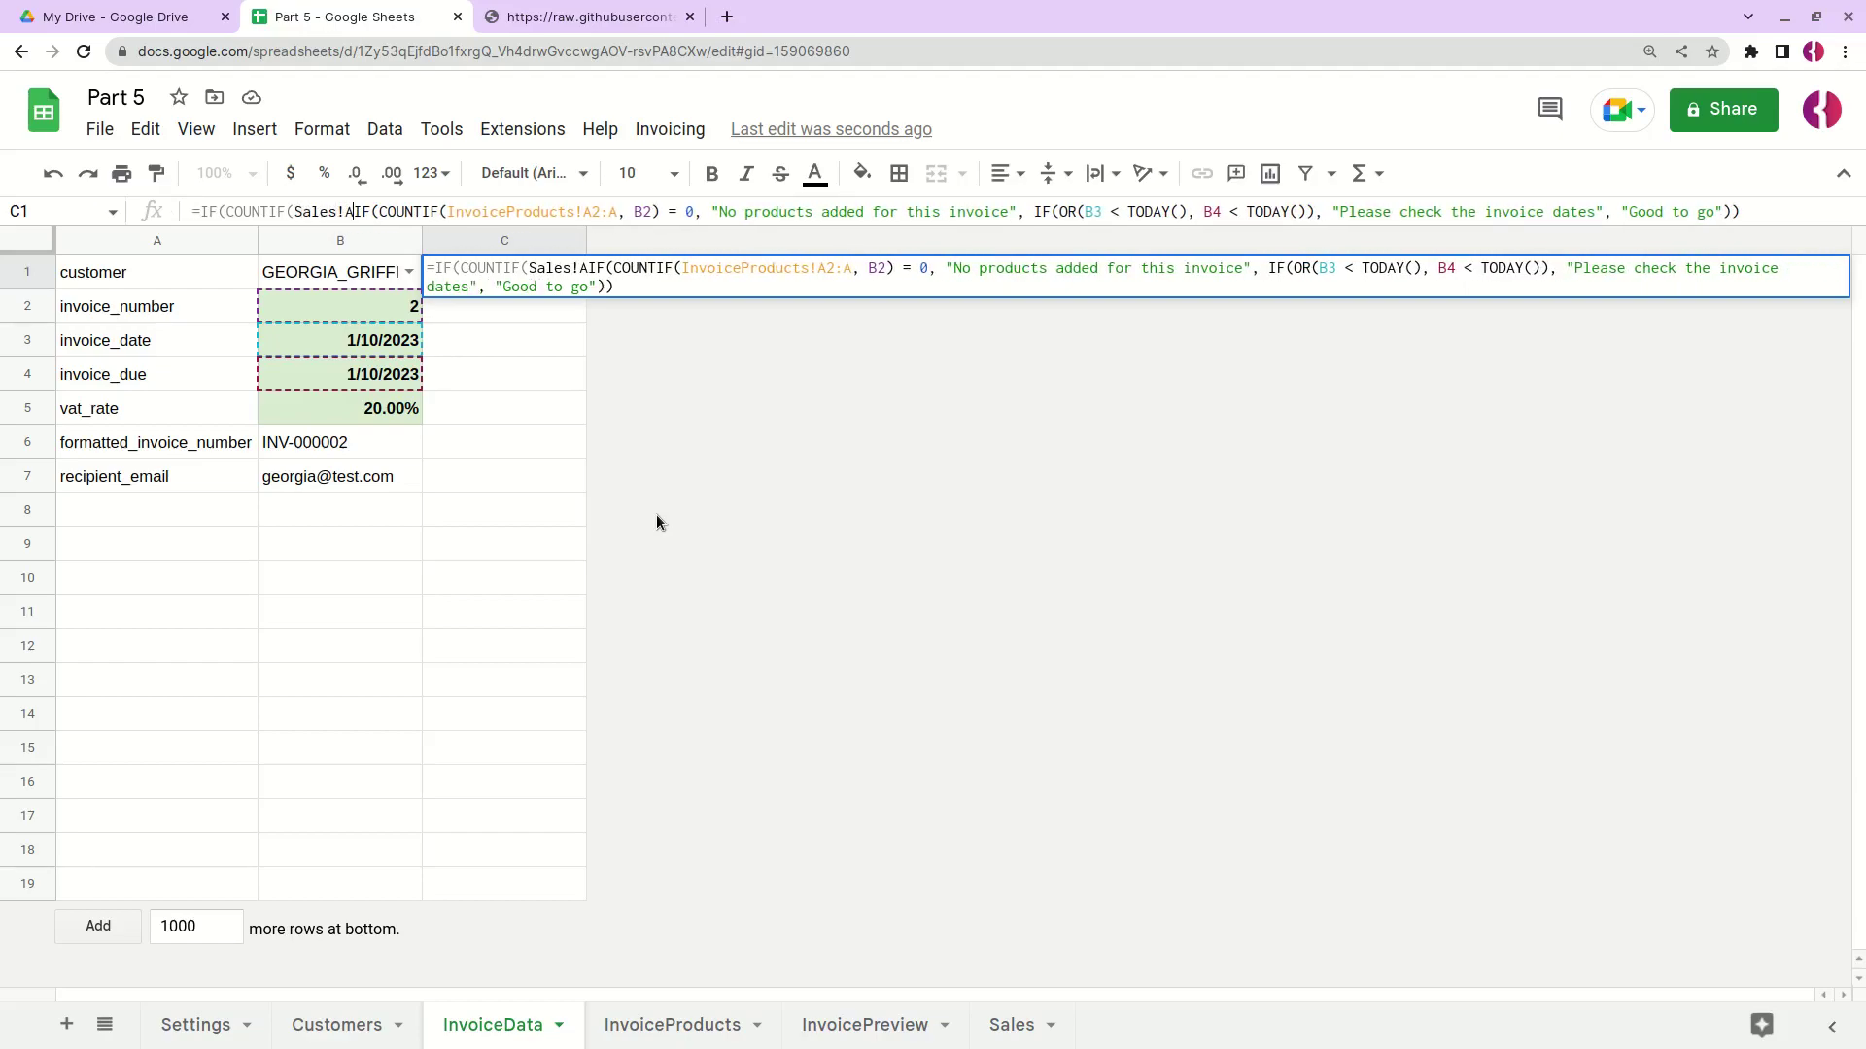
{"action": "type", "text": "2:A, "}
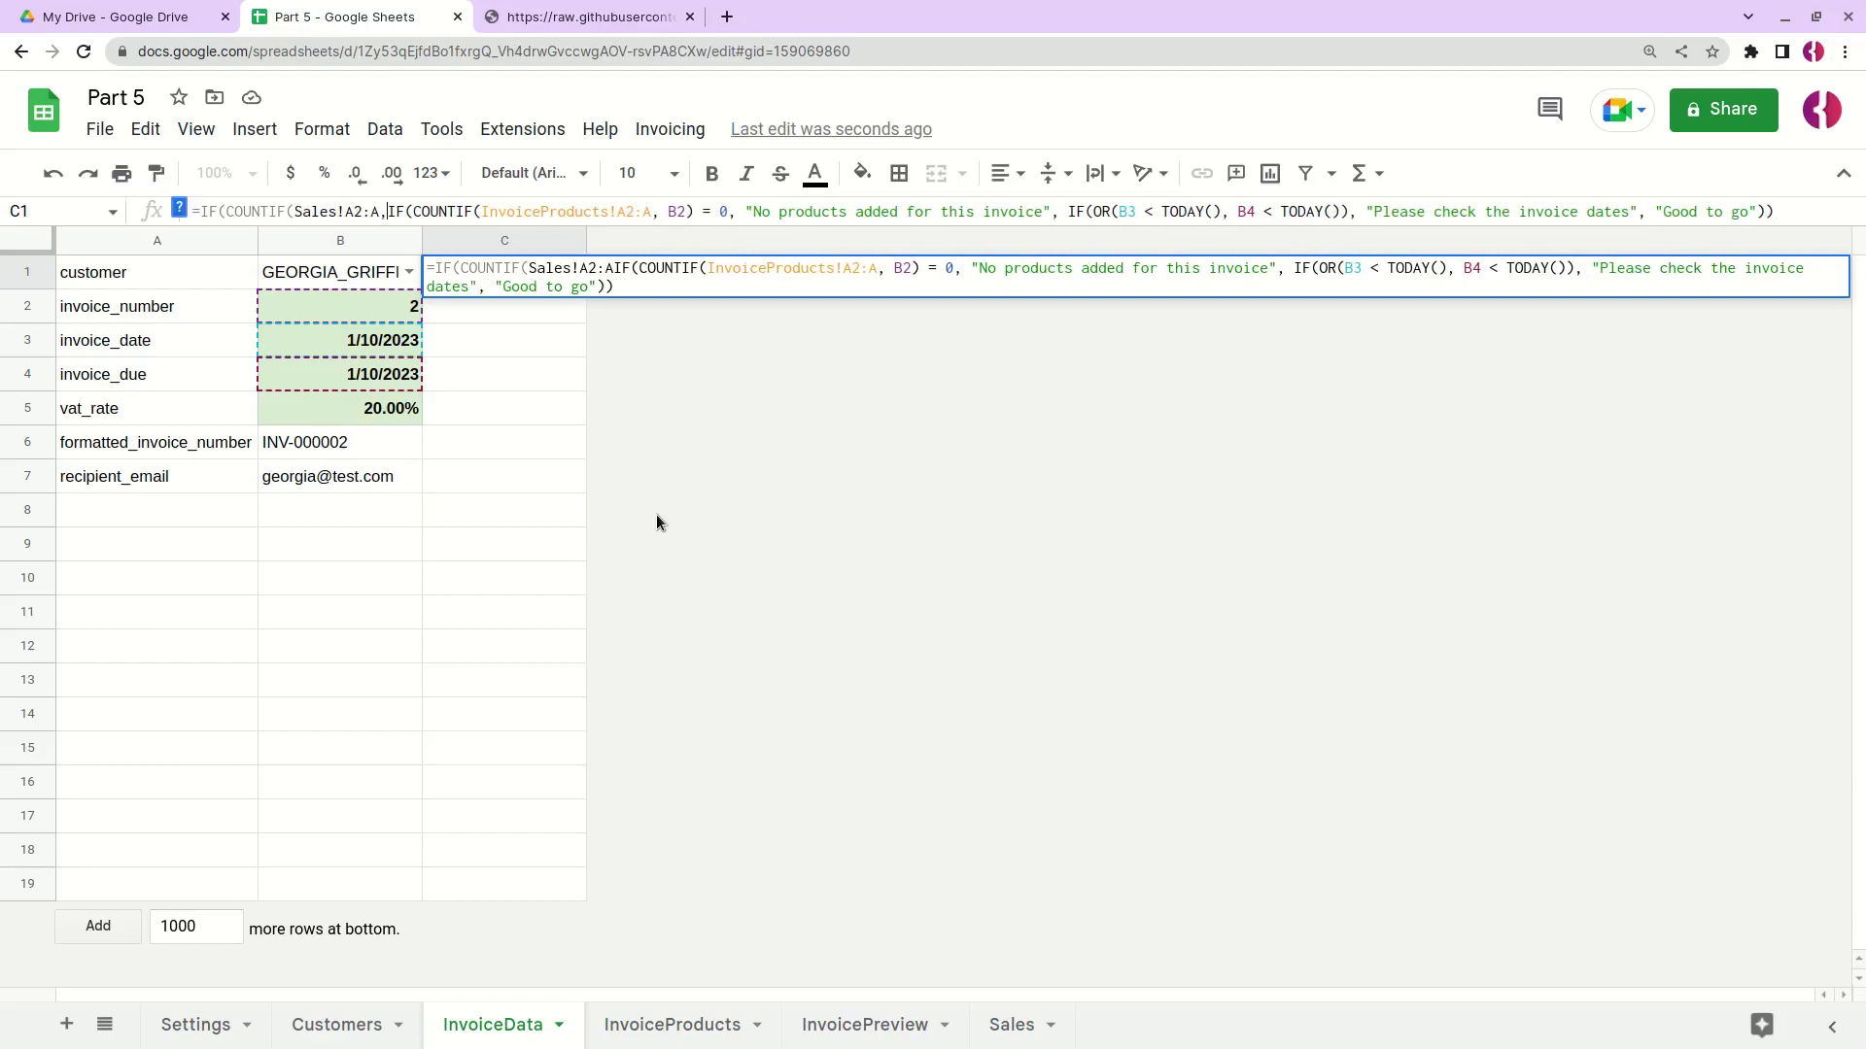
{"action": "type", "text": "B"}
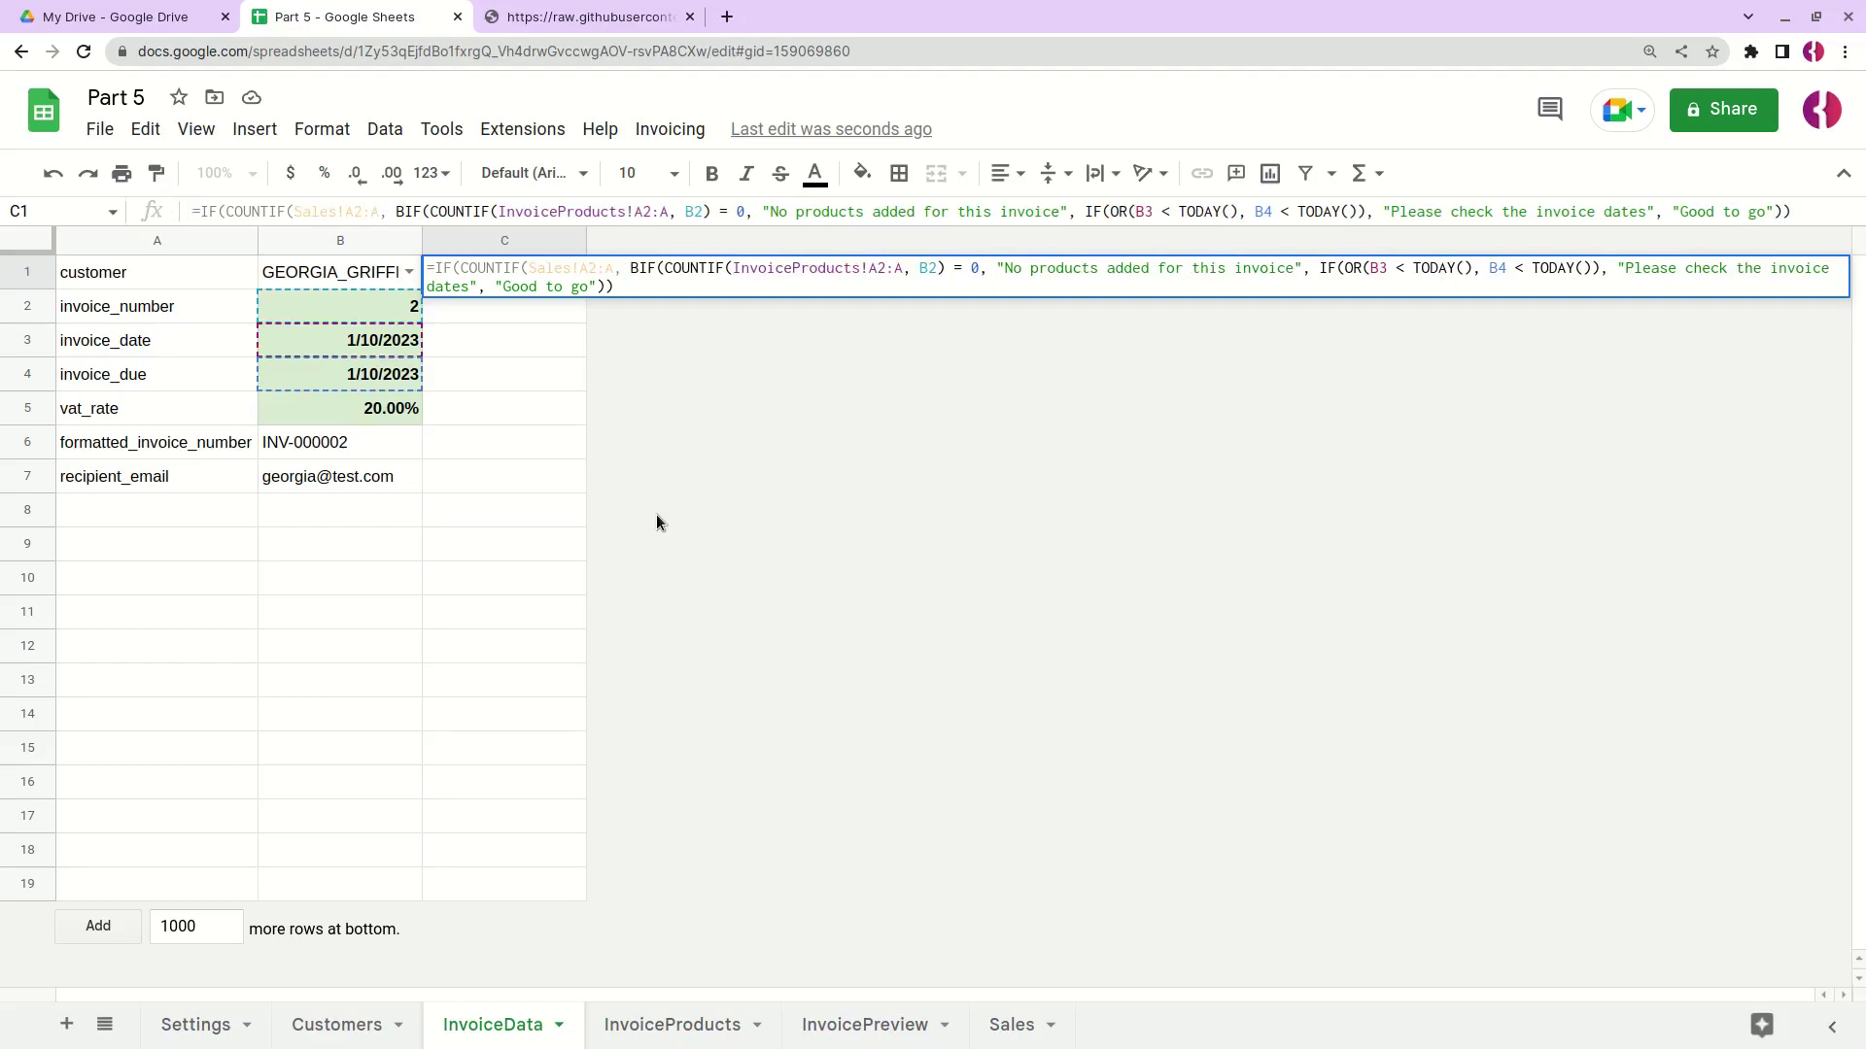
{"action": "type", "text": "2)"}
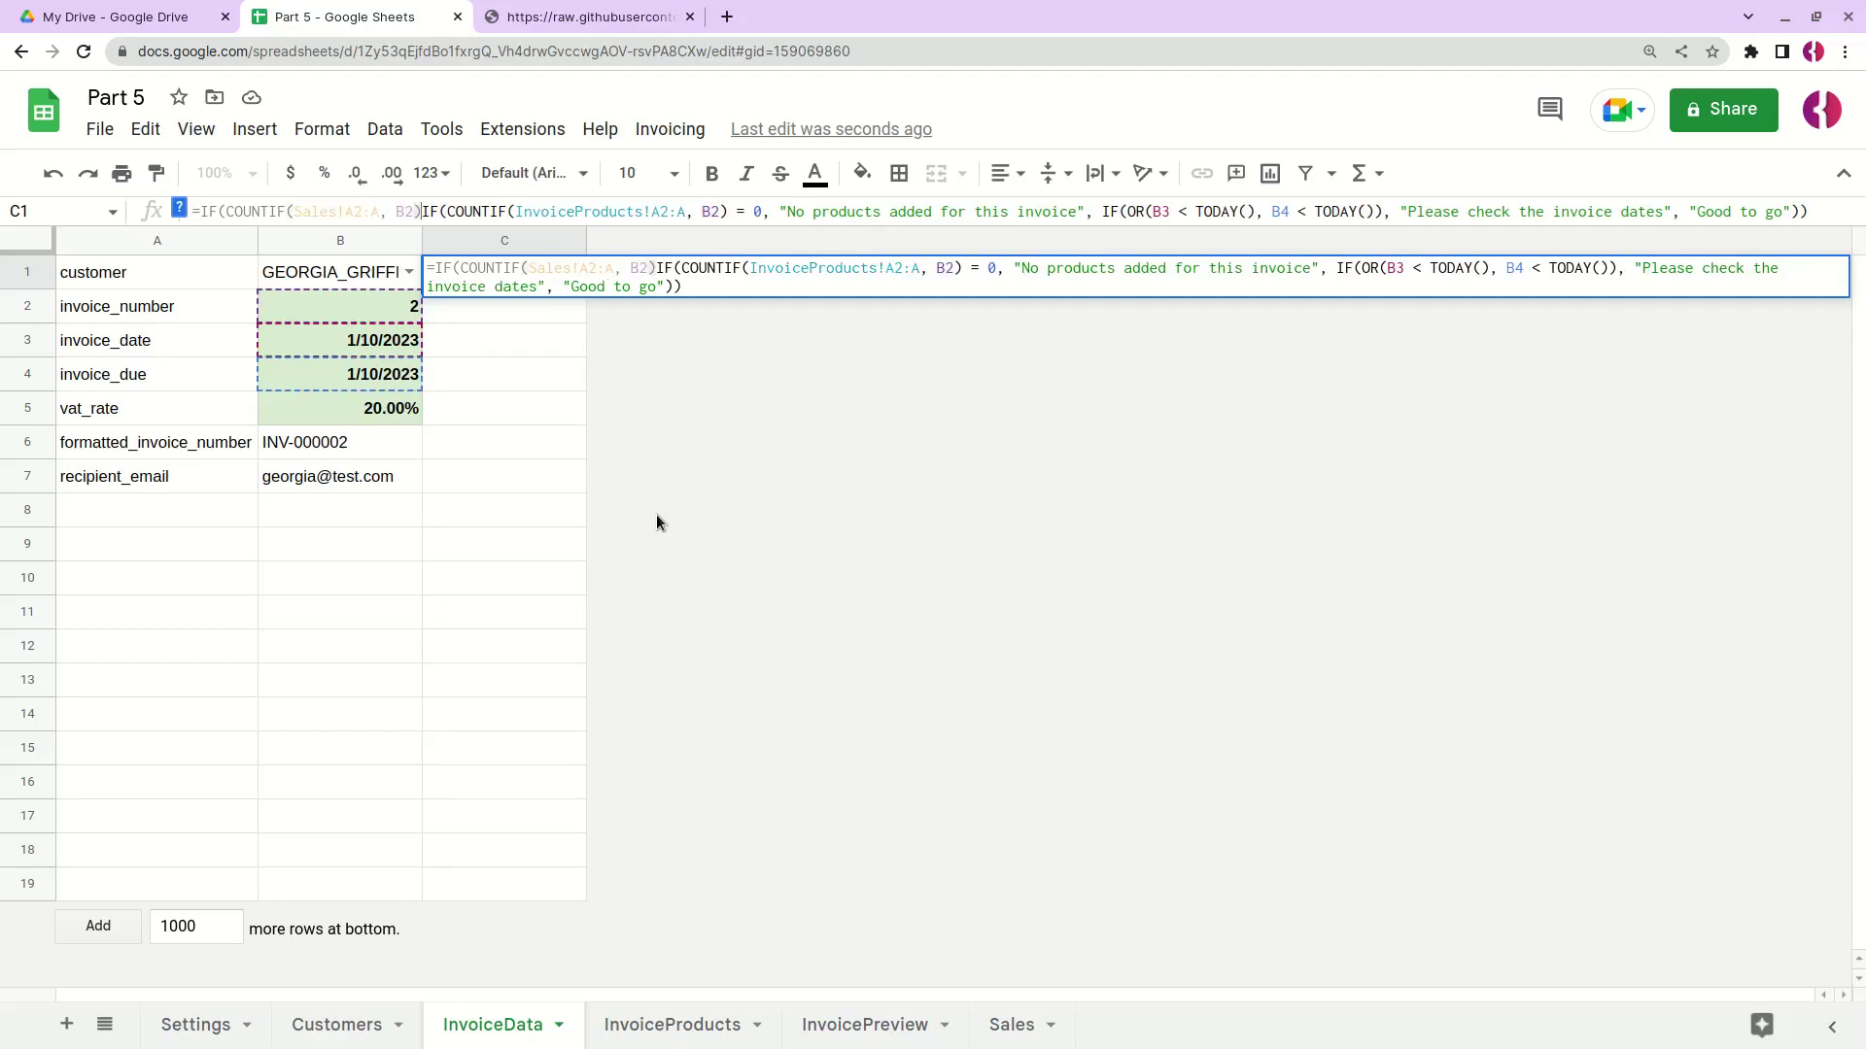
{"action": "type", "text": " > "}
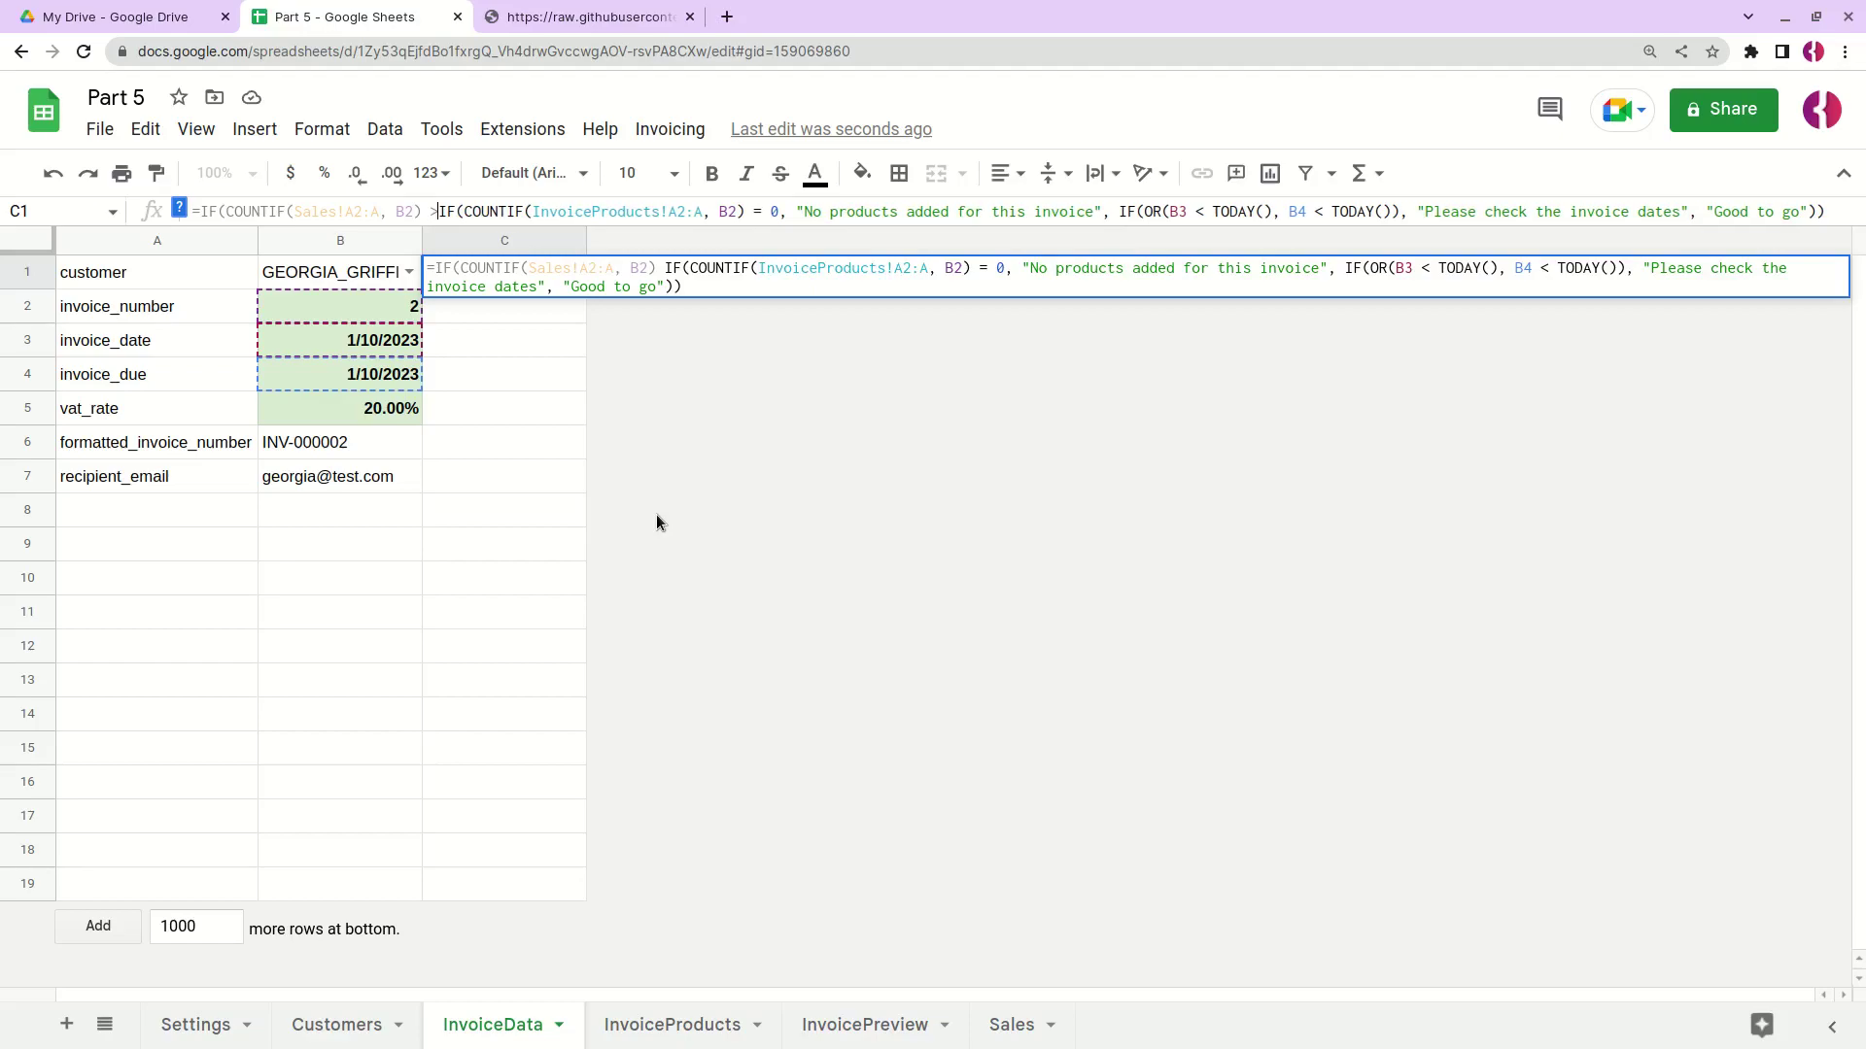
{"action": "type", "text": "0"}
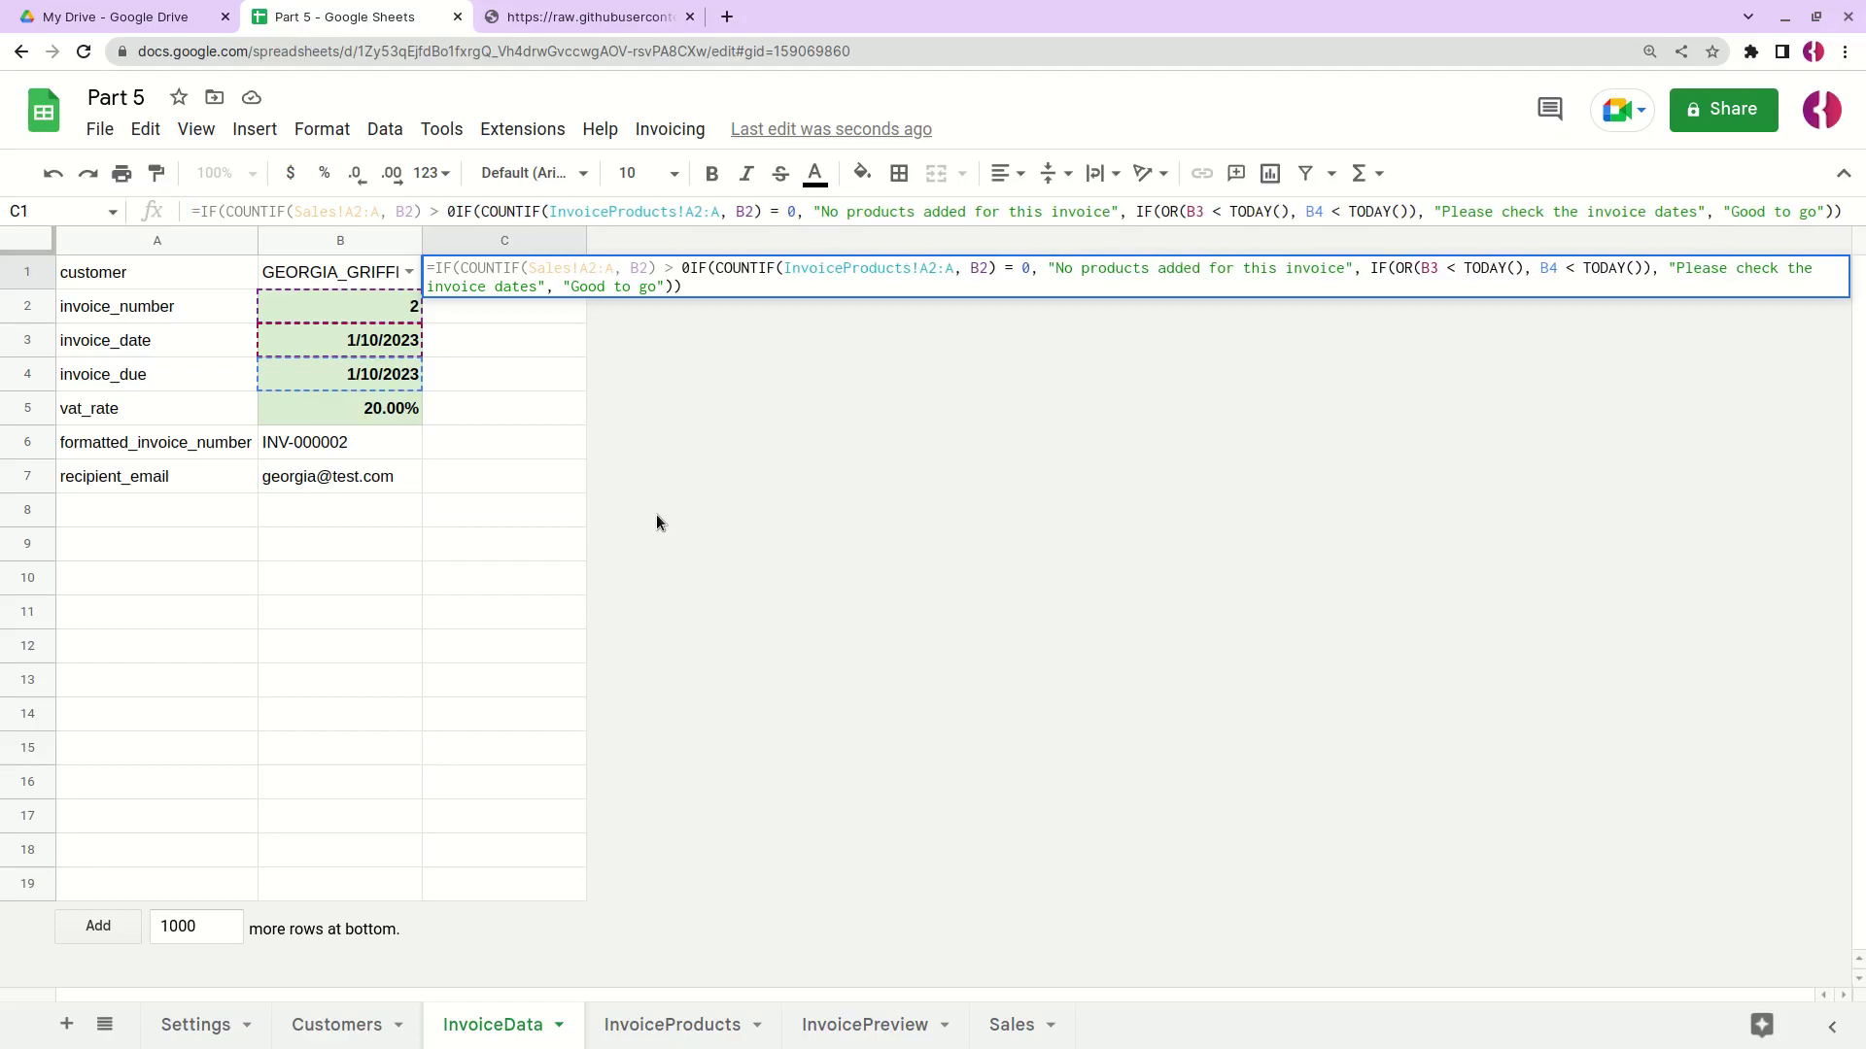
{"action": "type", "text": ", \"\", "}
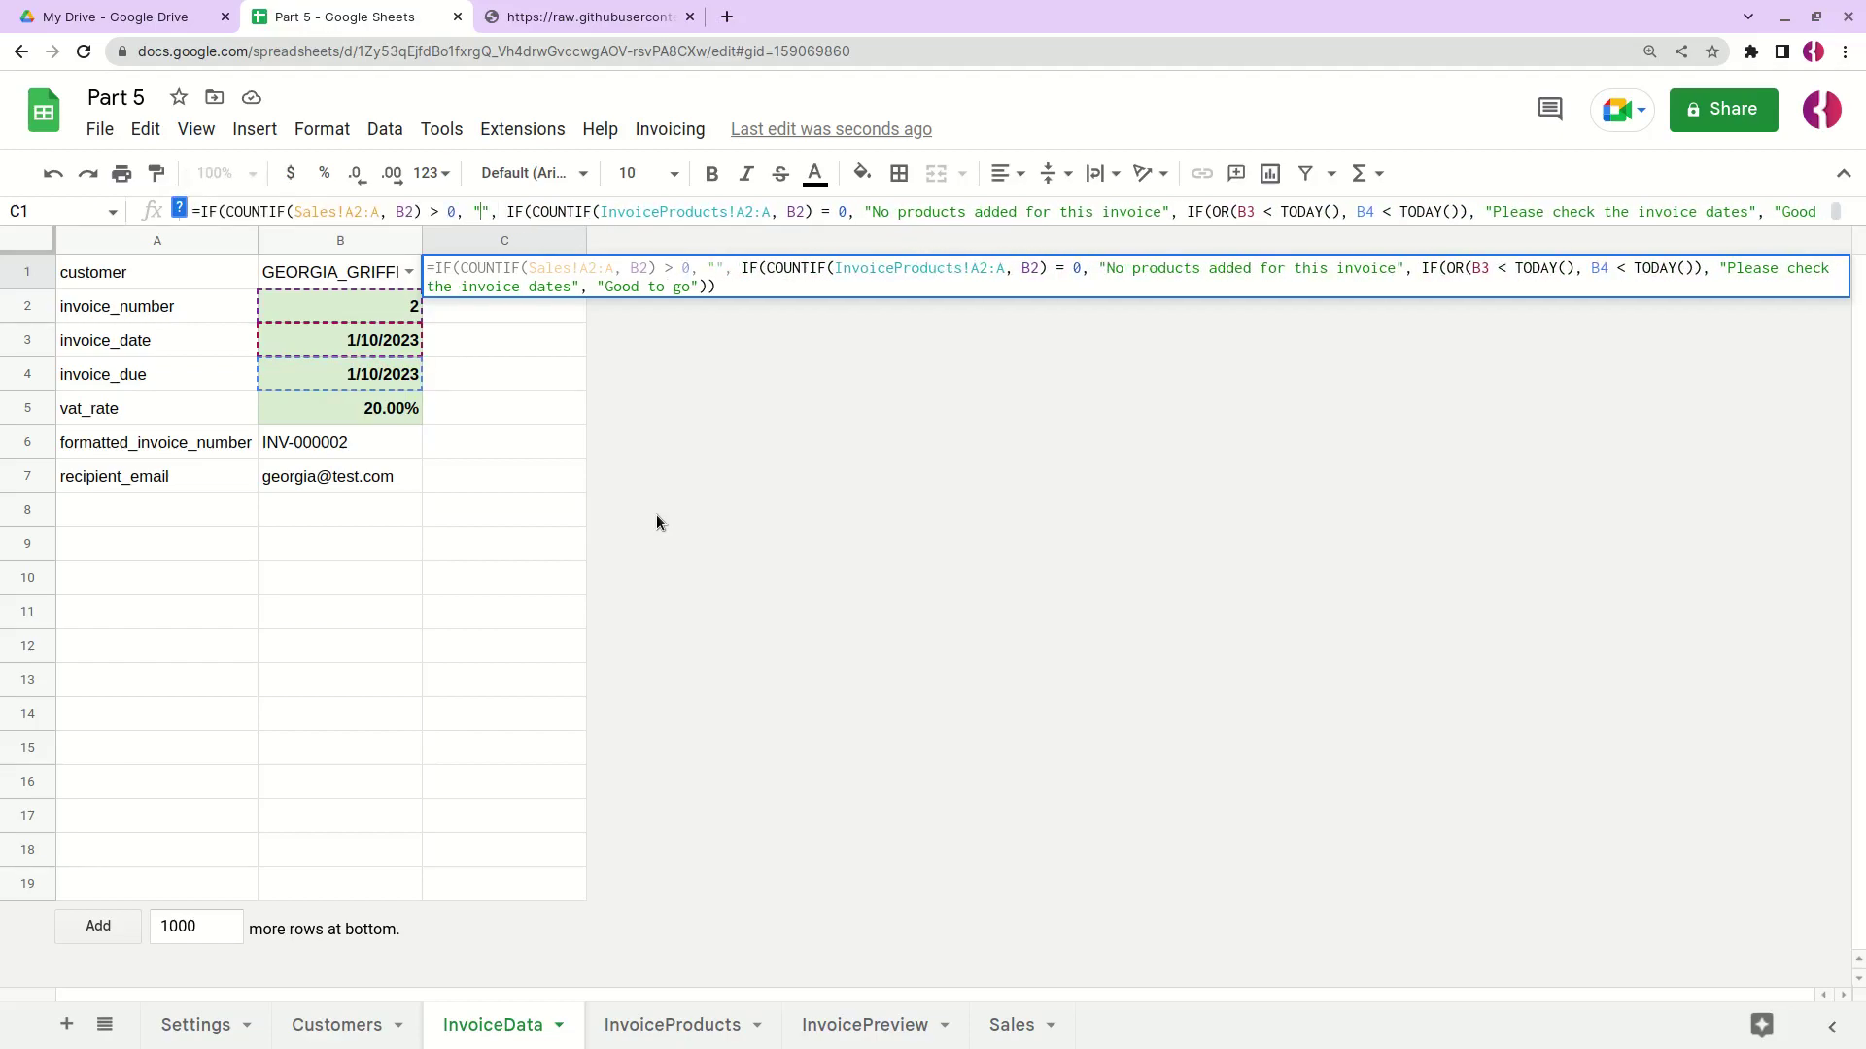
{"action": "type", "text": "Invoice numb"}
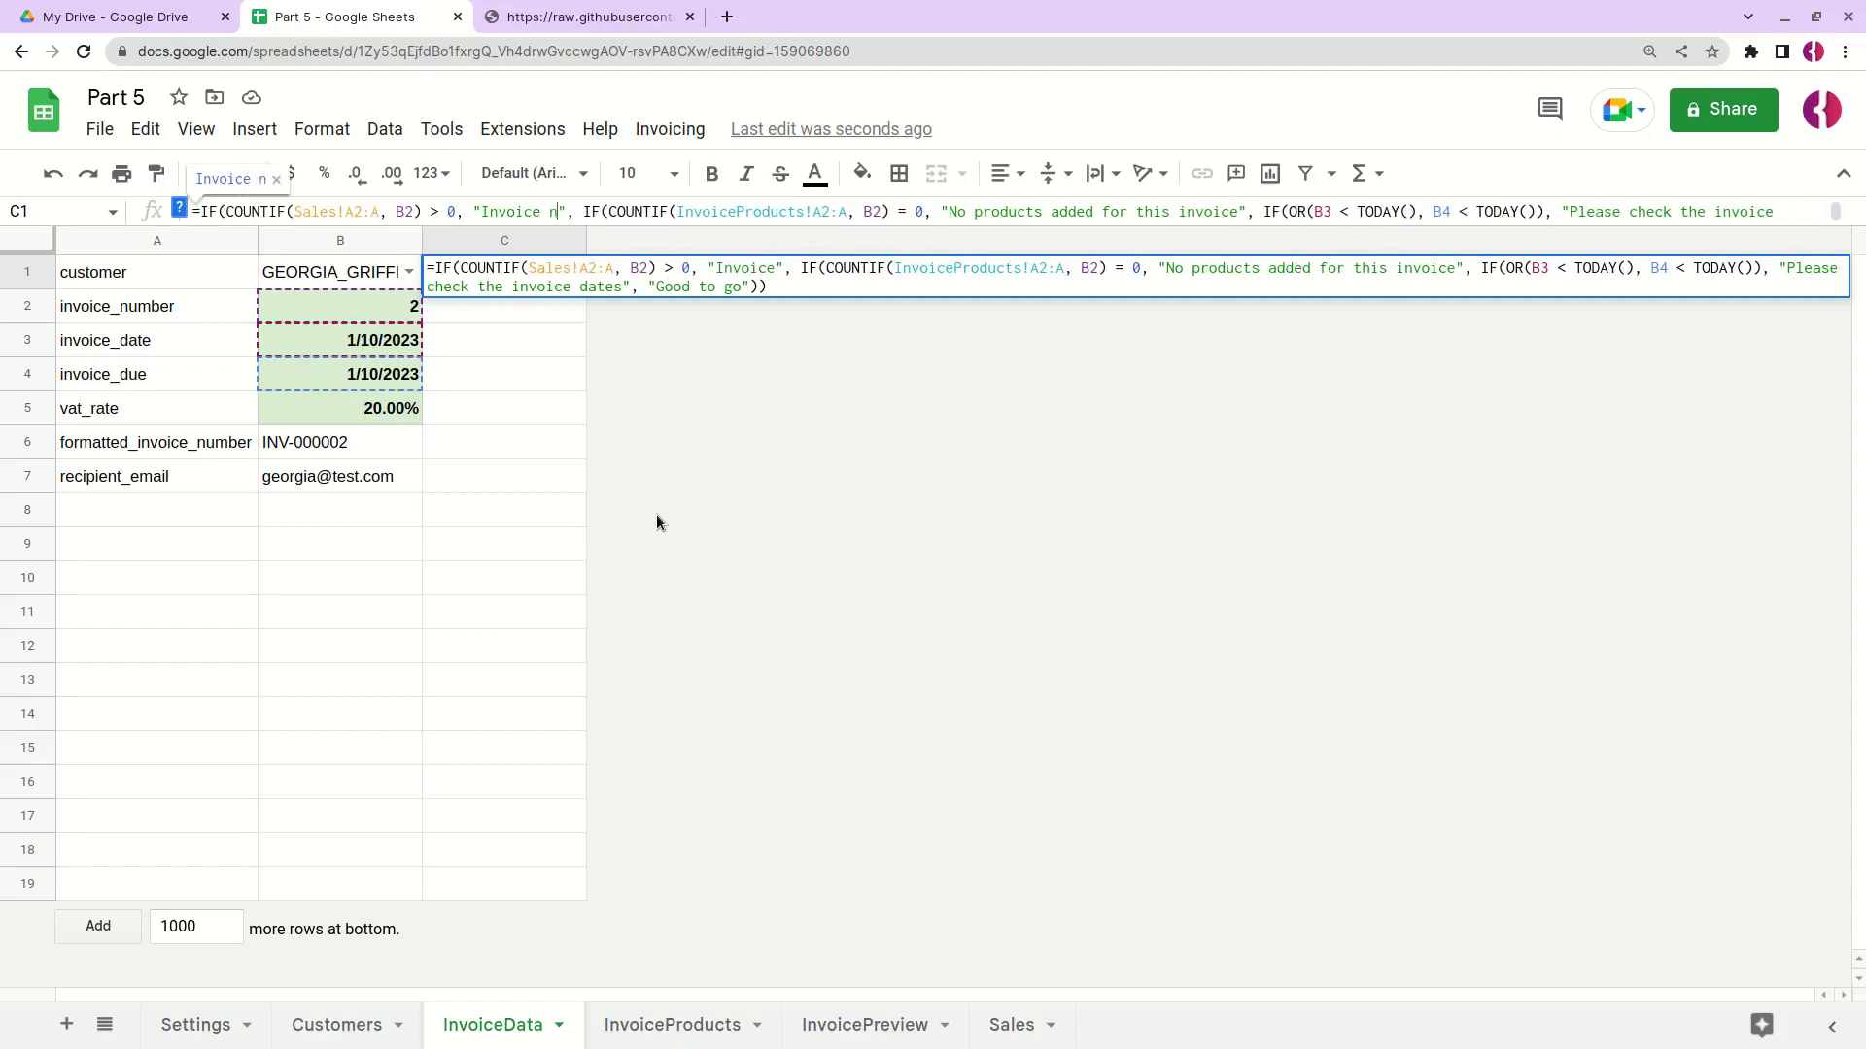
{"action": "type", "text": "er alrea"}
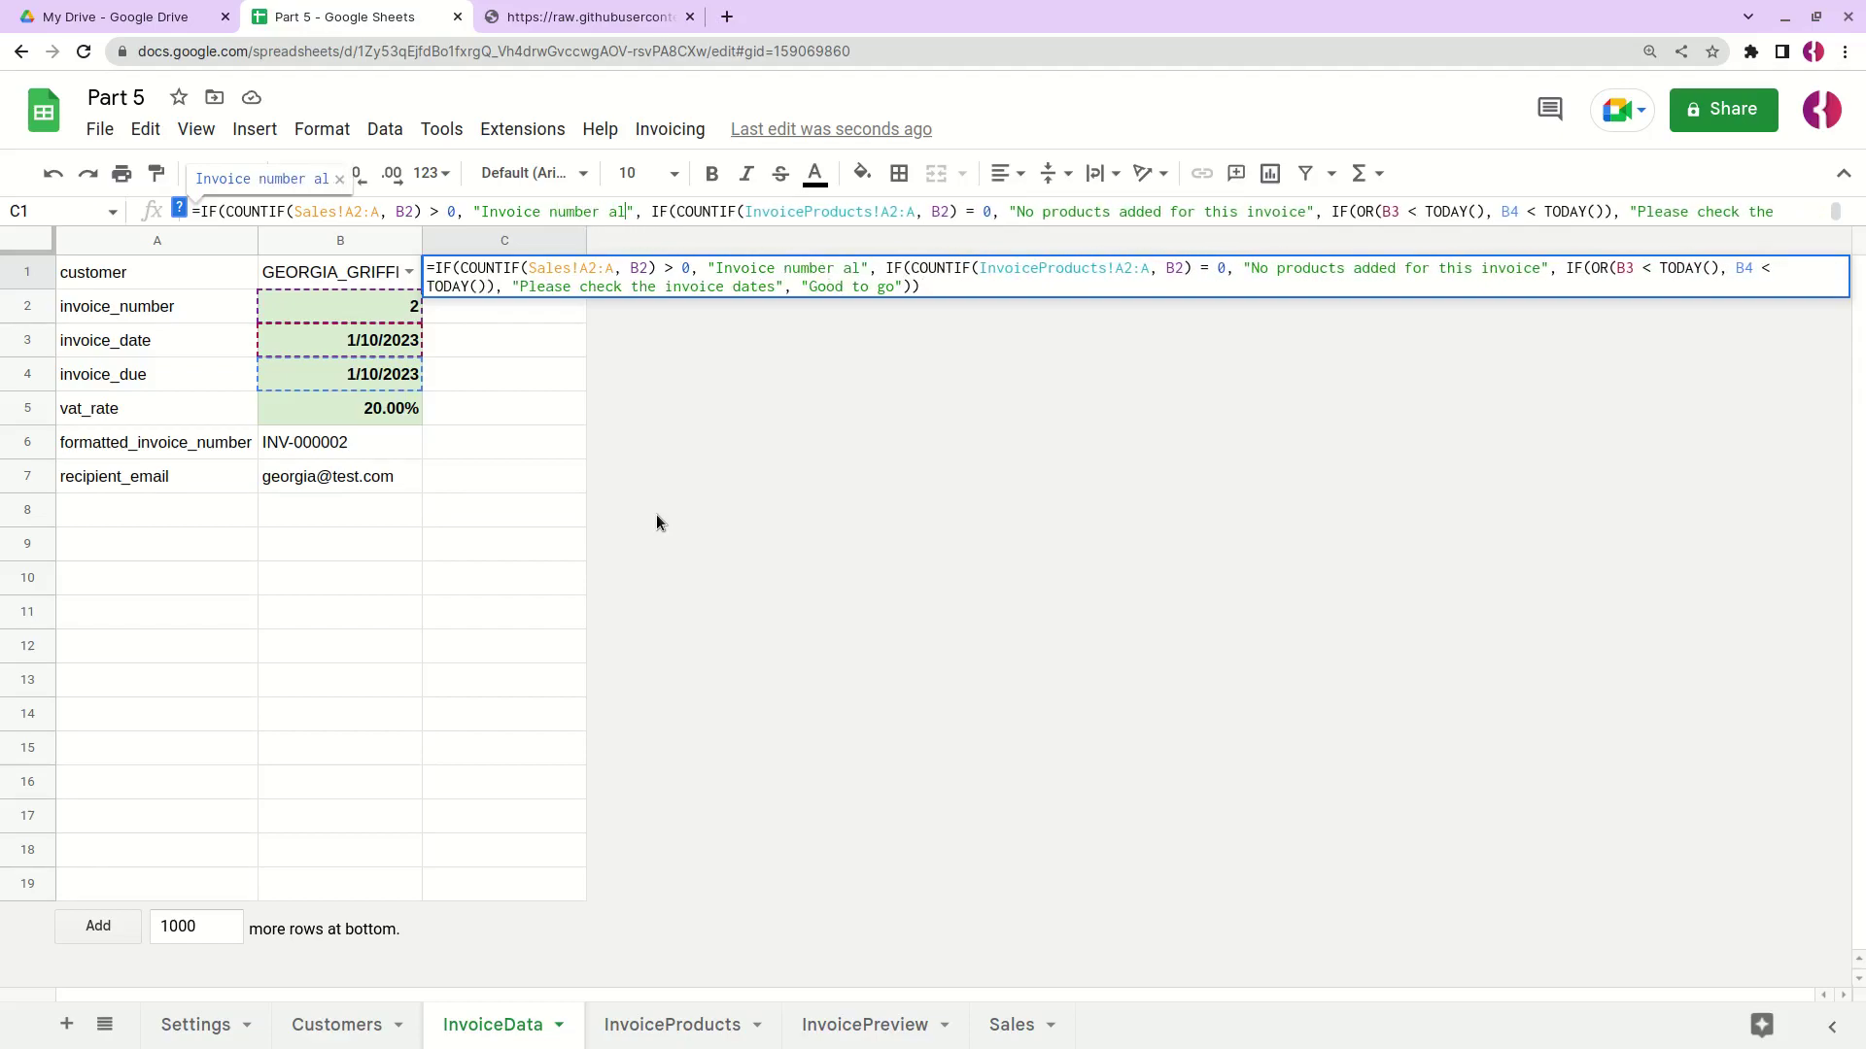
{"action": "type", "text": "dy taken"}
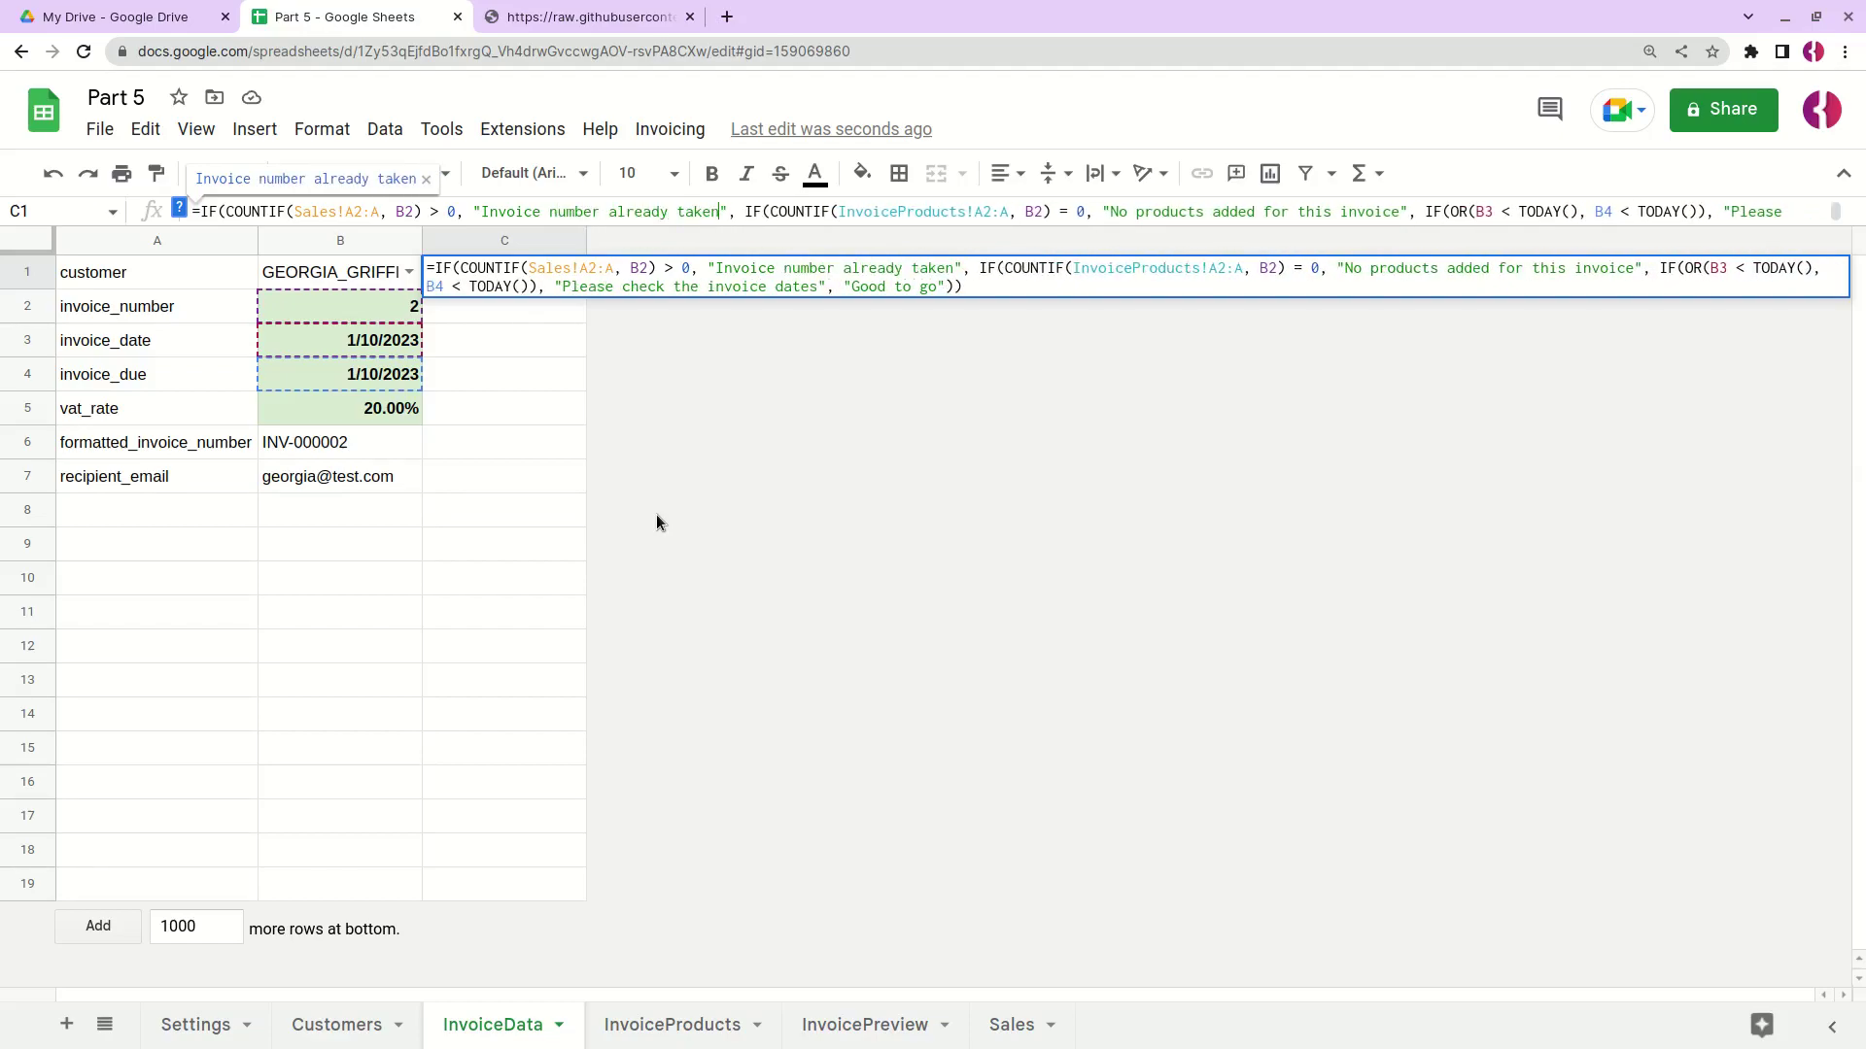
{"action": "key", "text": "Return"}
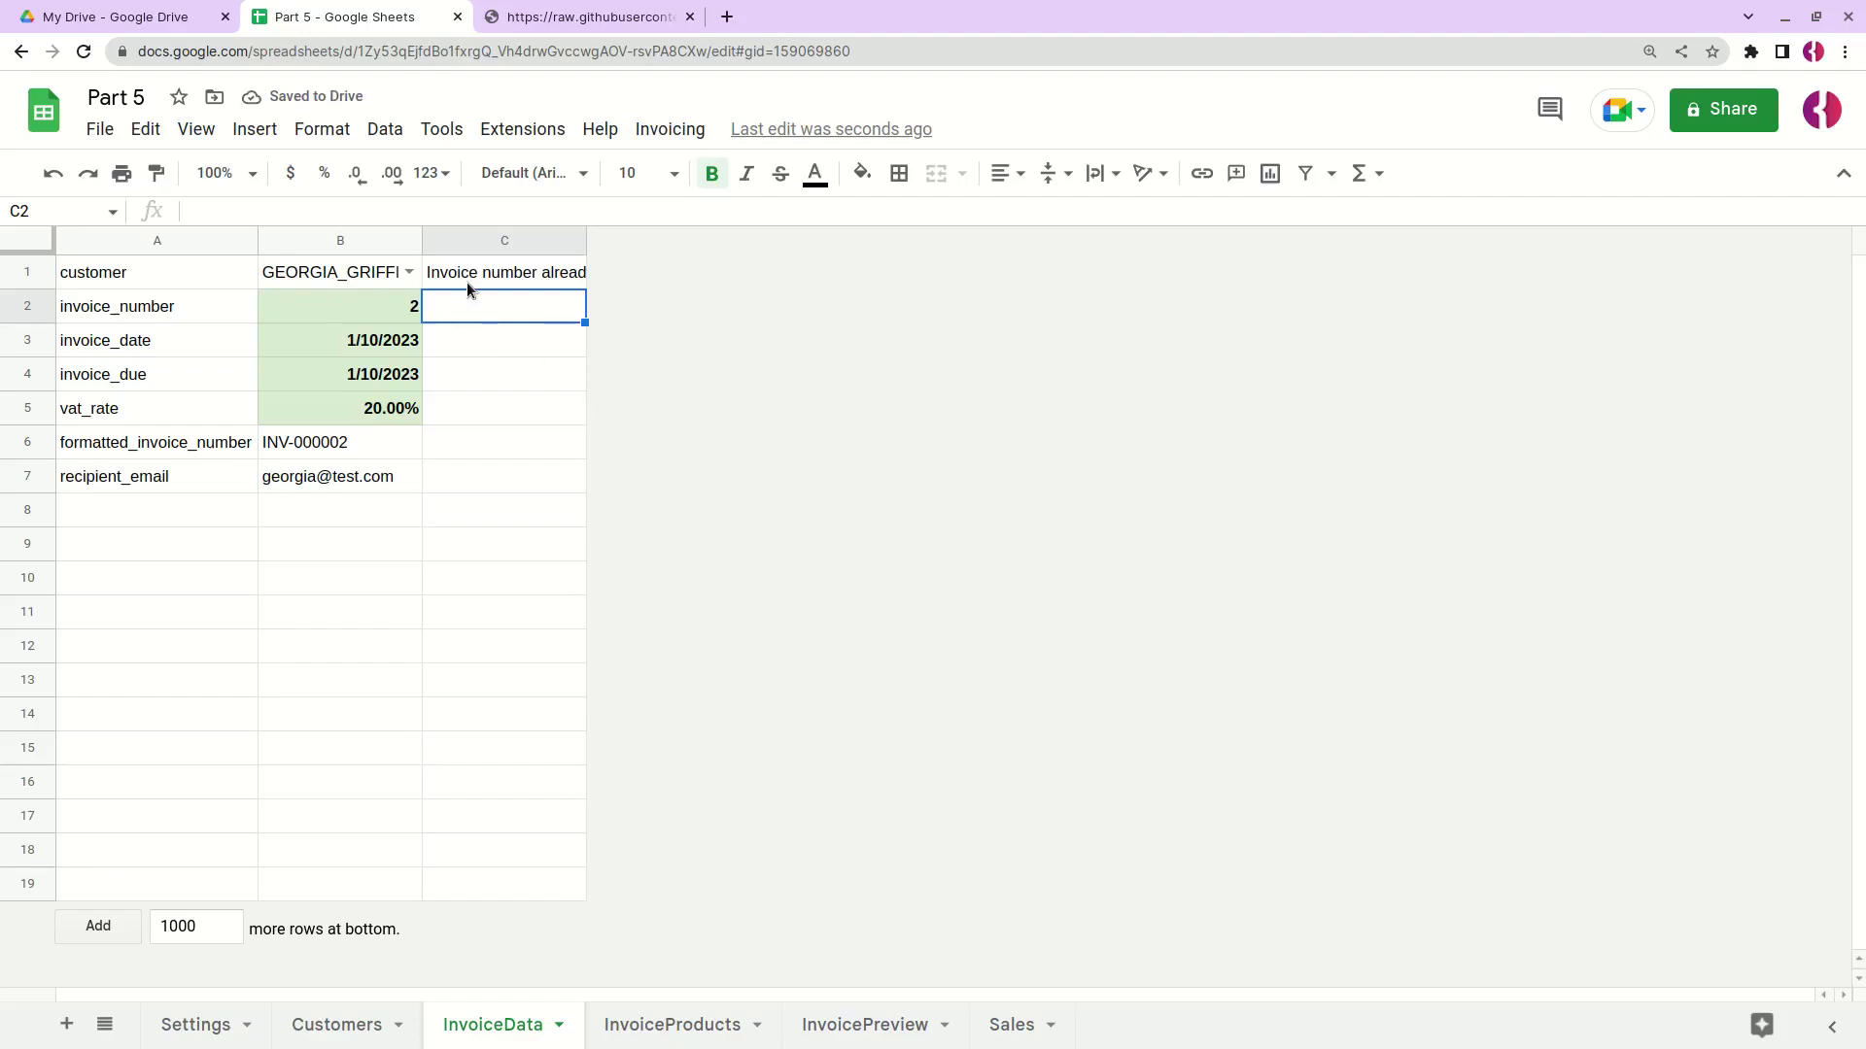
Step: Cycle the invoice number in B2 through 3, 4 and back to 3 to test C1's messages
{"action": "left_click", "coordinate": [428, 280]}
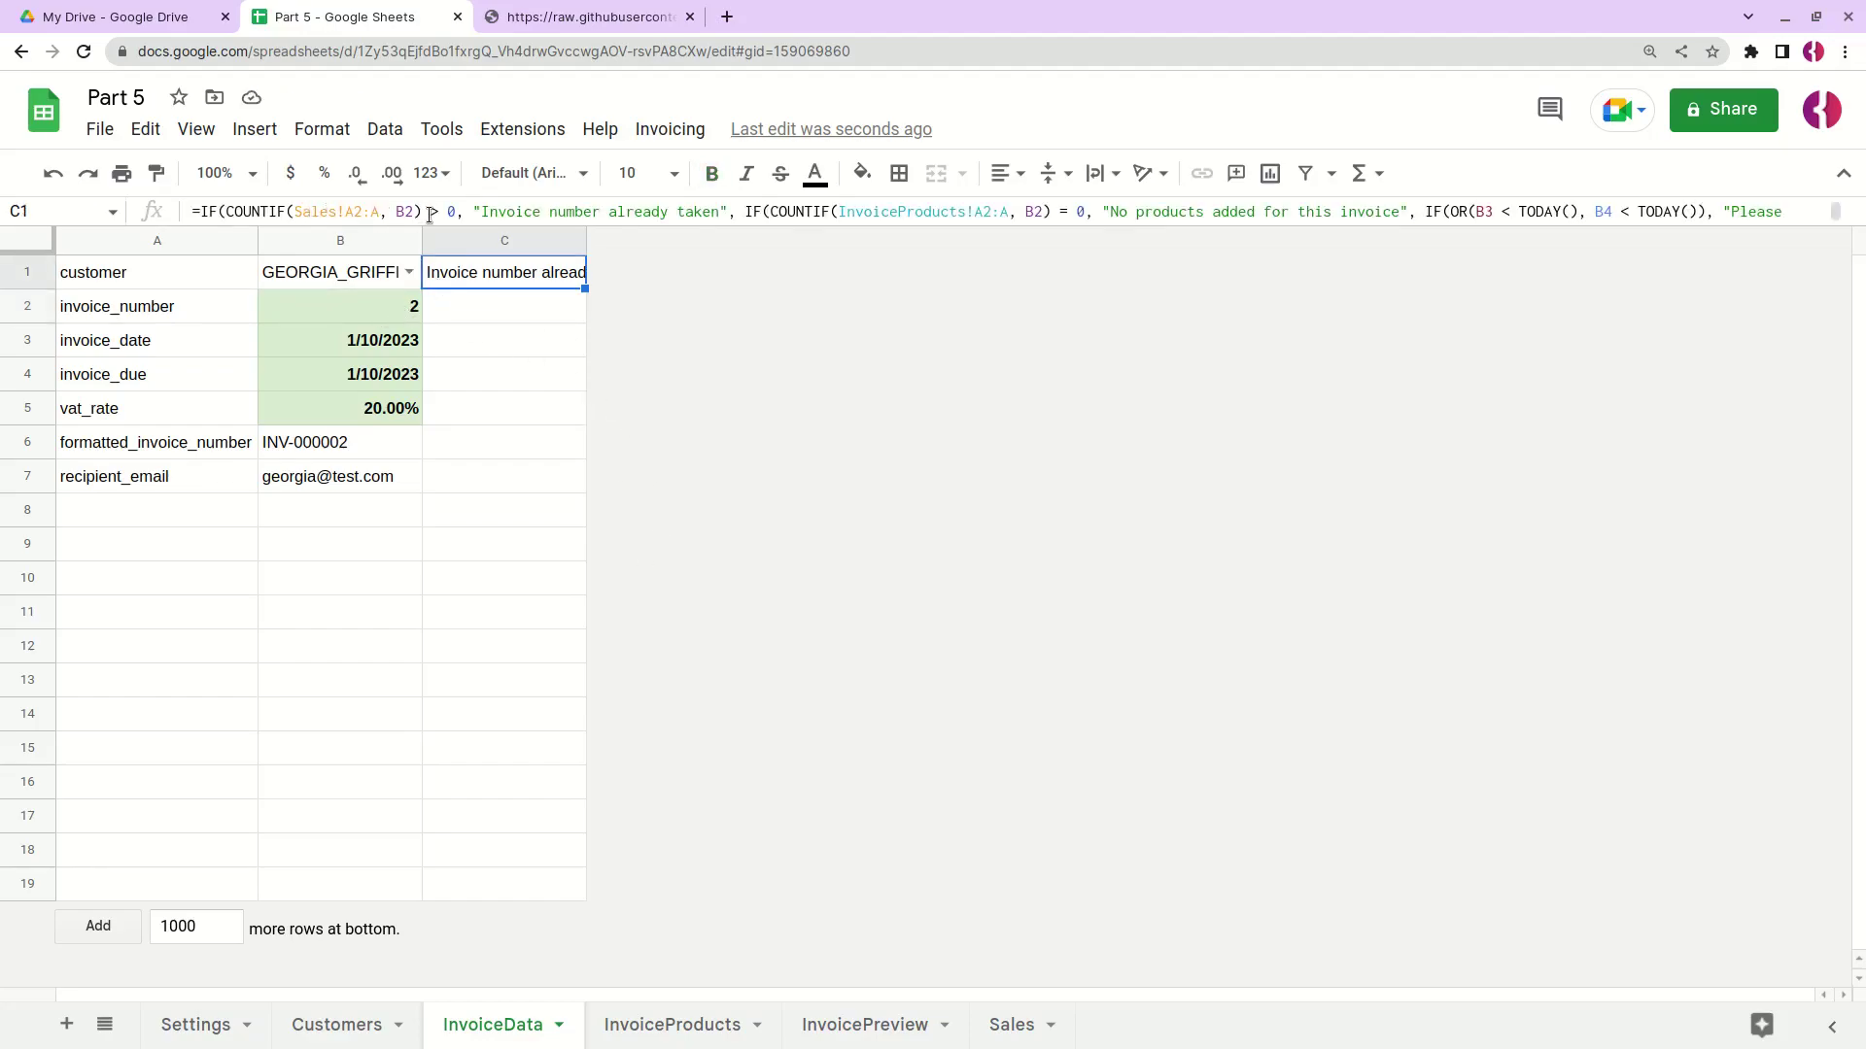
{"action": "left_click", "coordinate": [420, 307]}
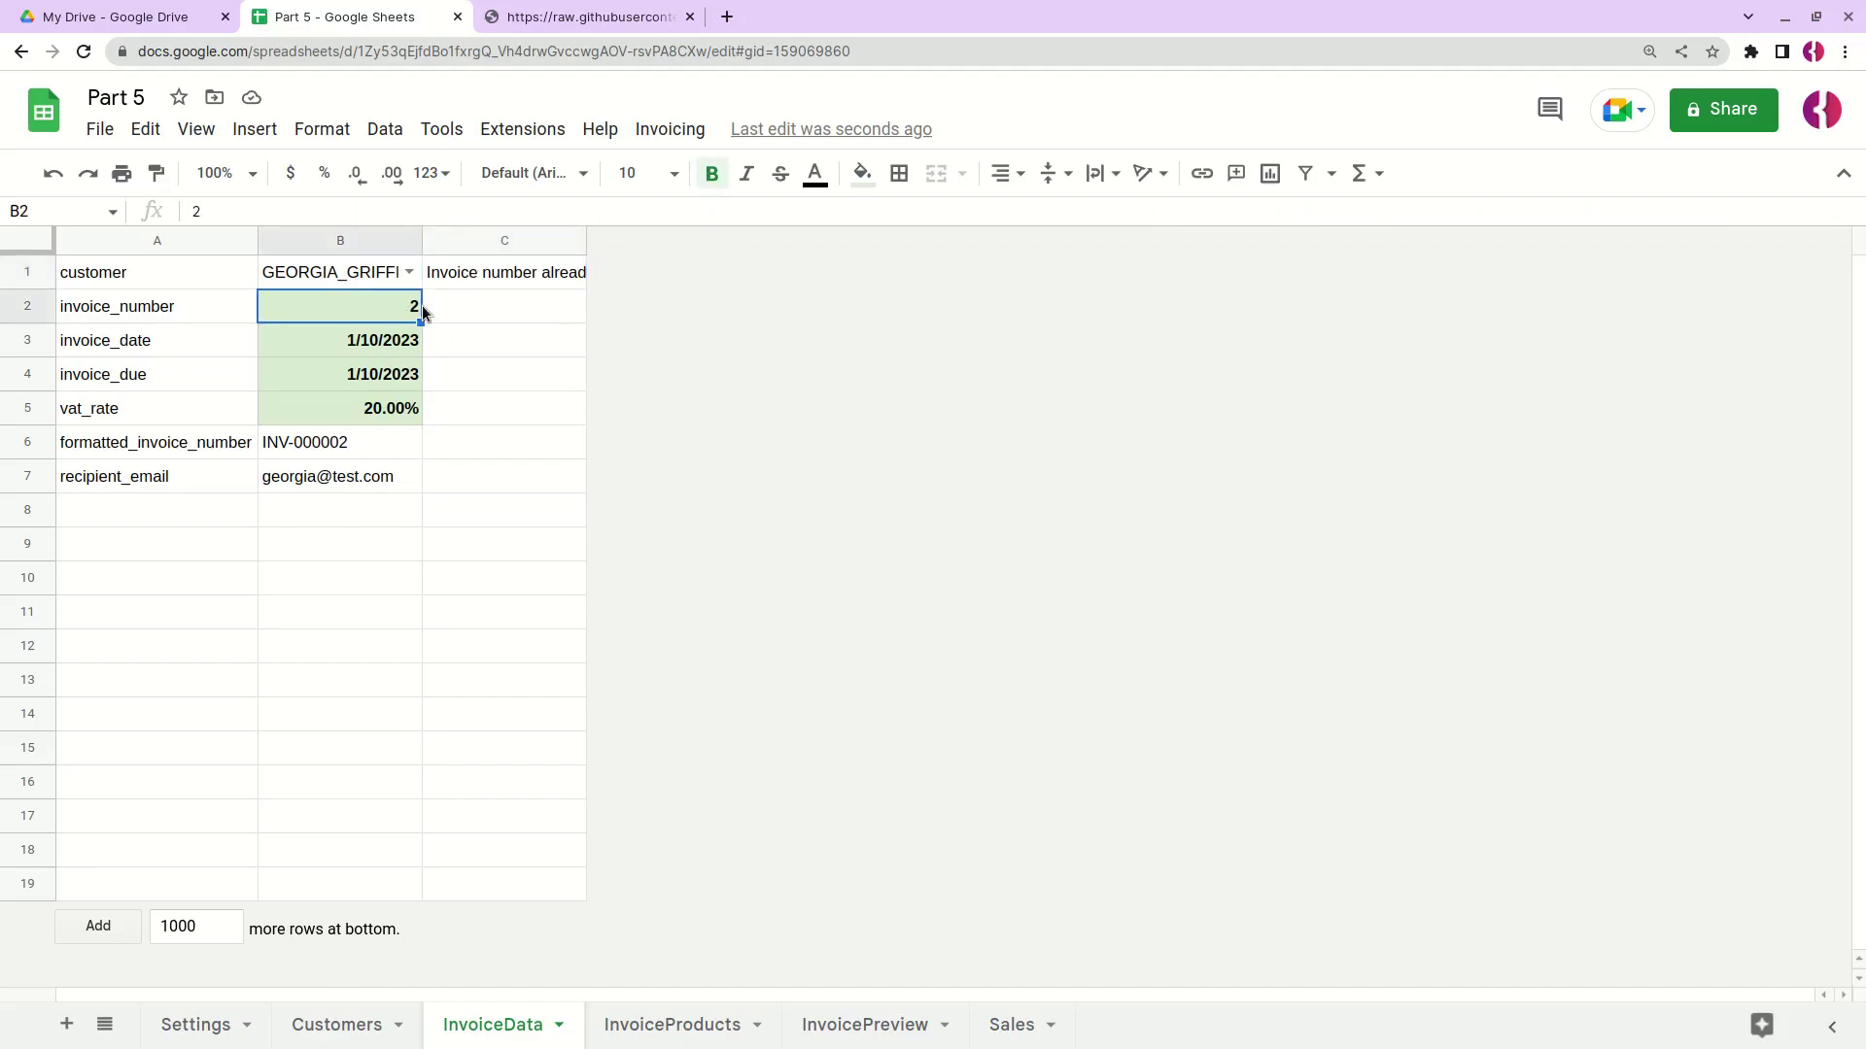
{"action": "type", "text": "3"}
{"action": "key", "text": "Return"}
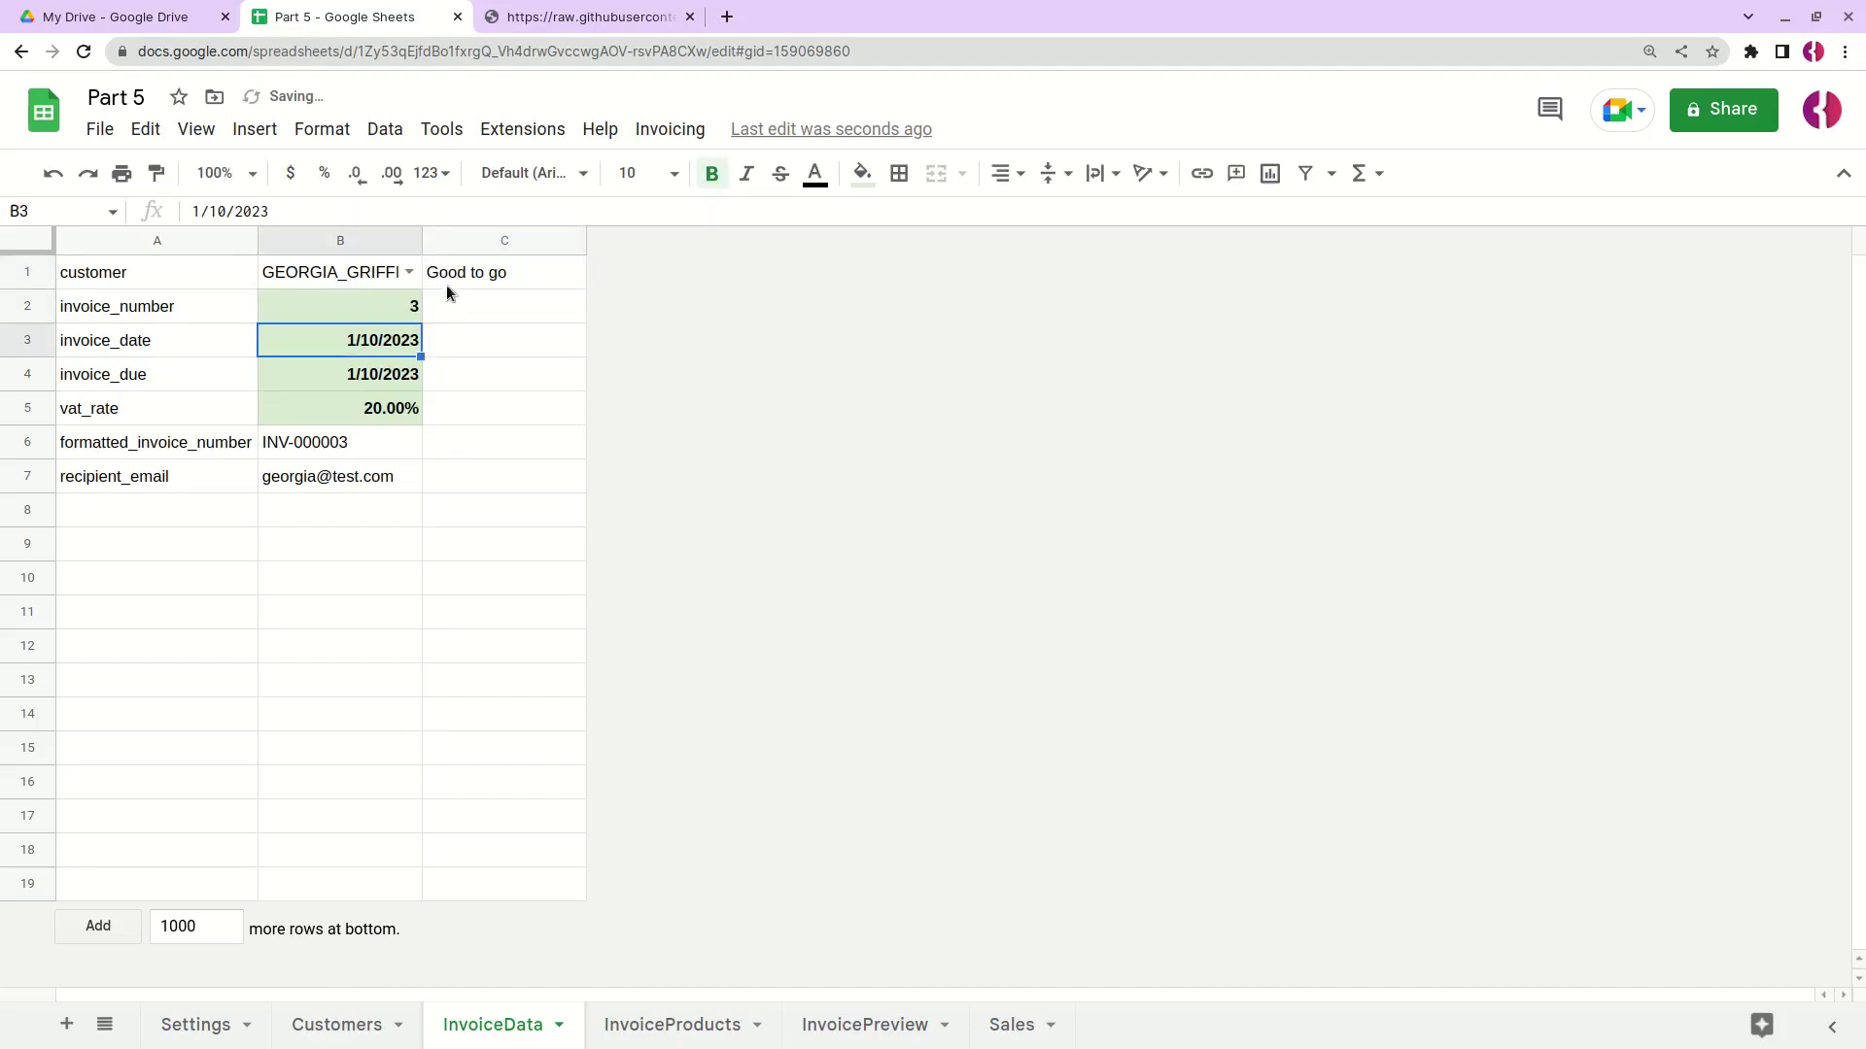
{"action": "left_click", "coordinate": [412, 320]}
{"action": "type", "text": "4"}
{"action": "key", "text": "Return"}
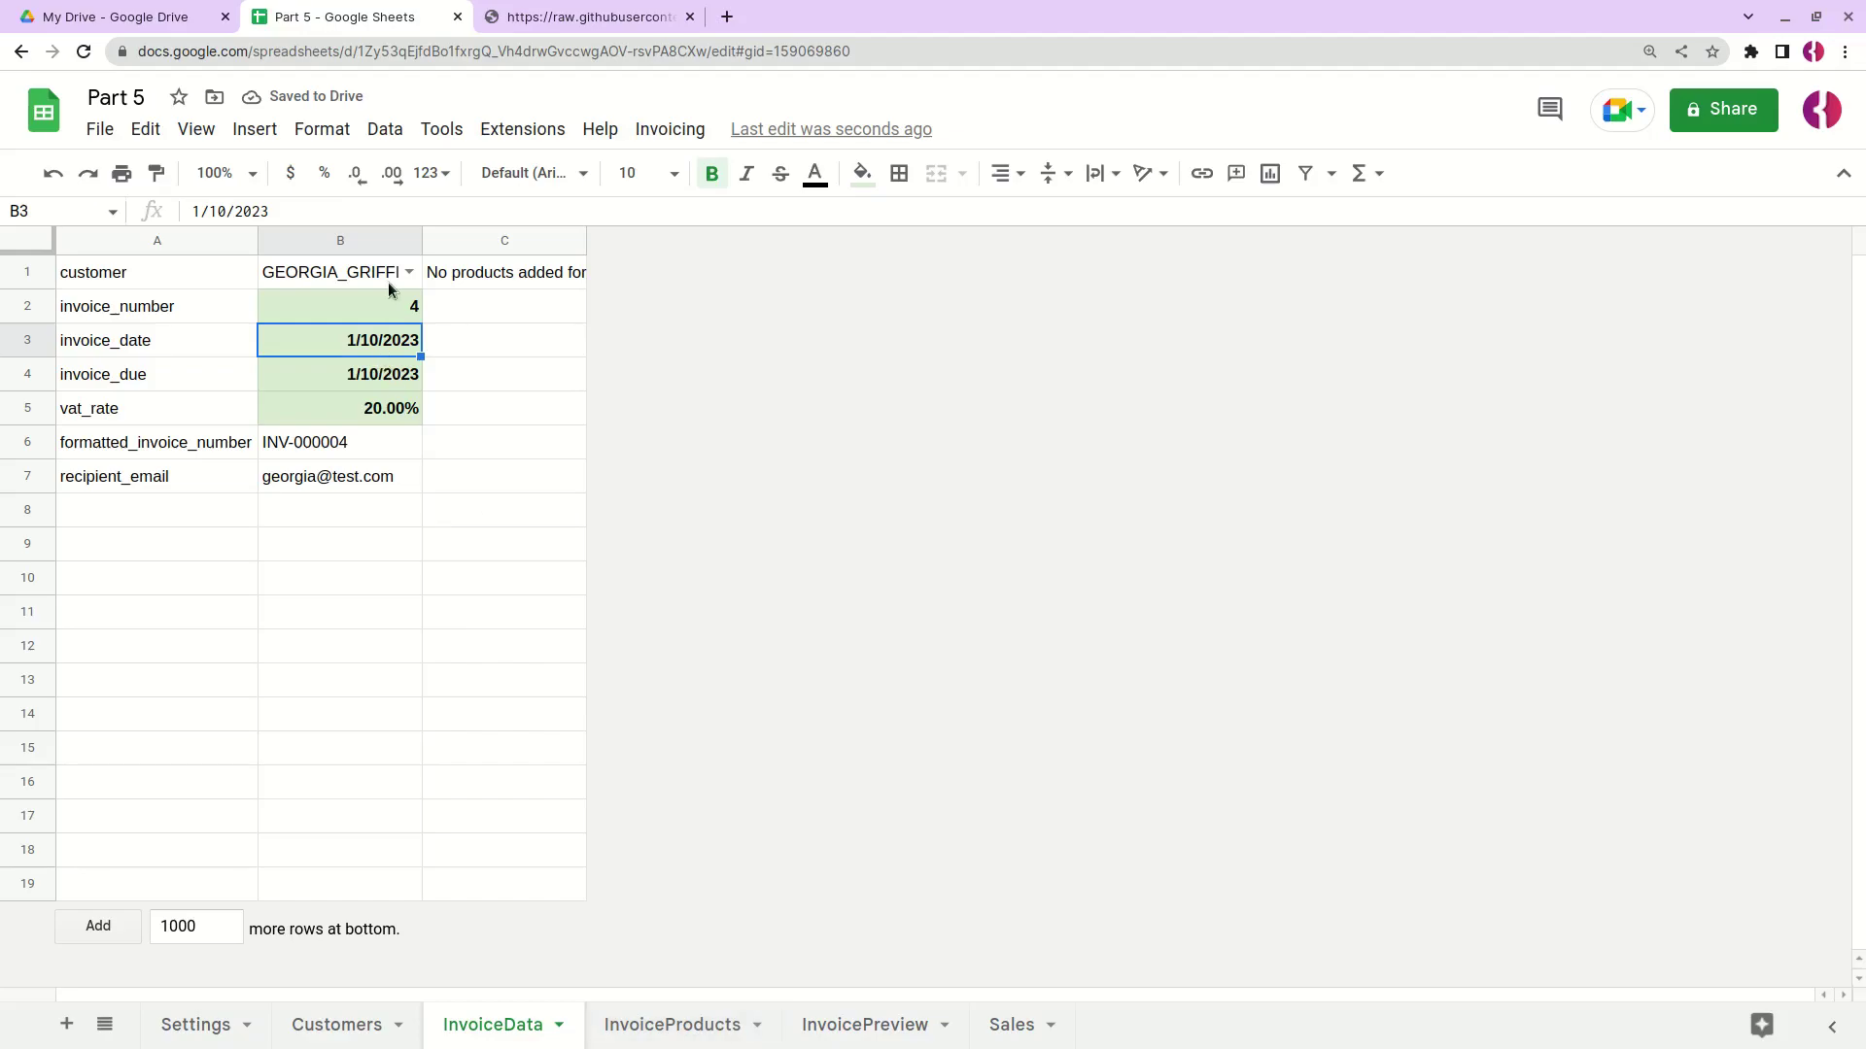
{"action": "left_click", "coordinate": [397, 311]}
{"action": "type", "text": "3"}
{"action": "key", "text": "Return"}
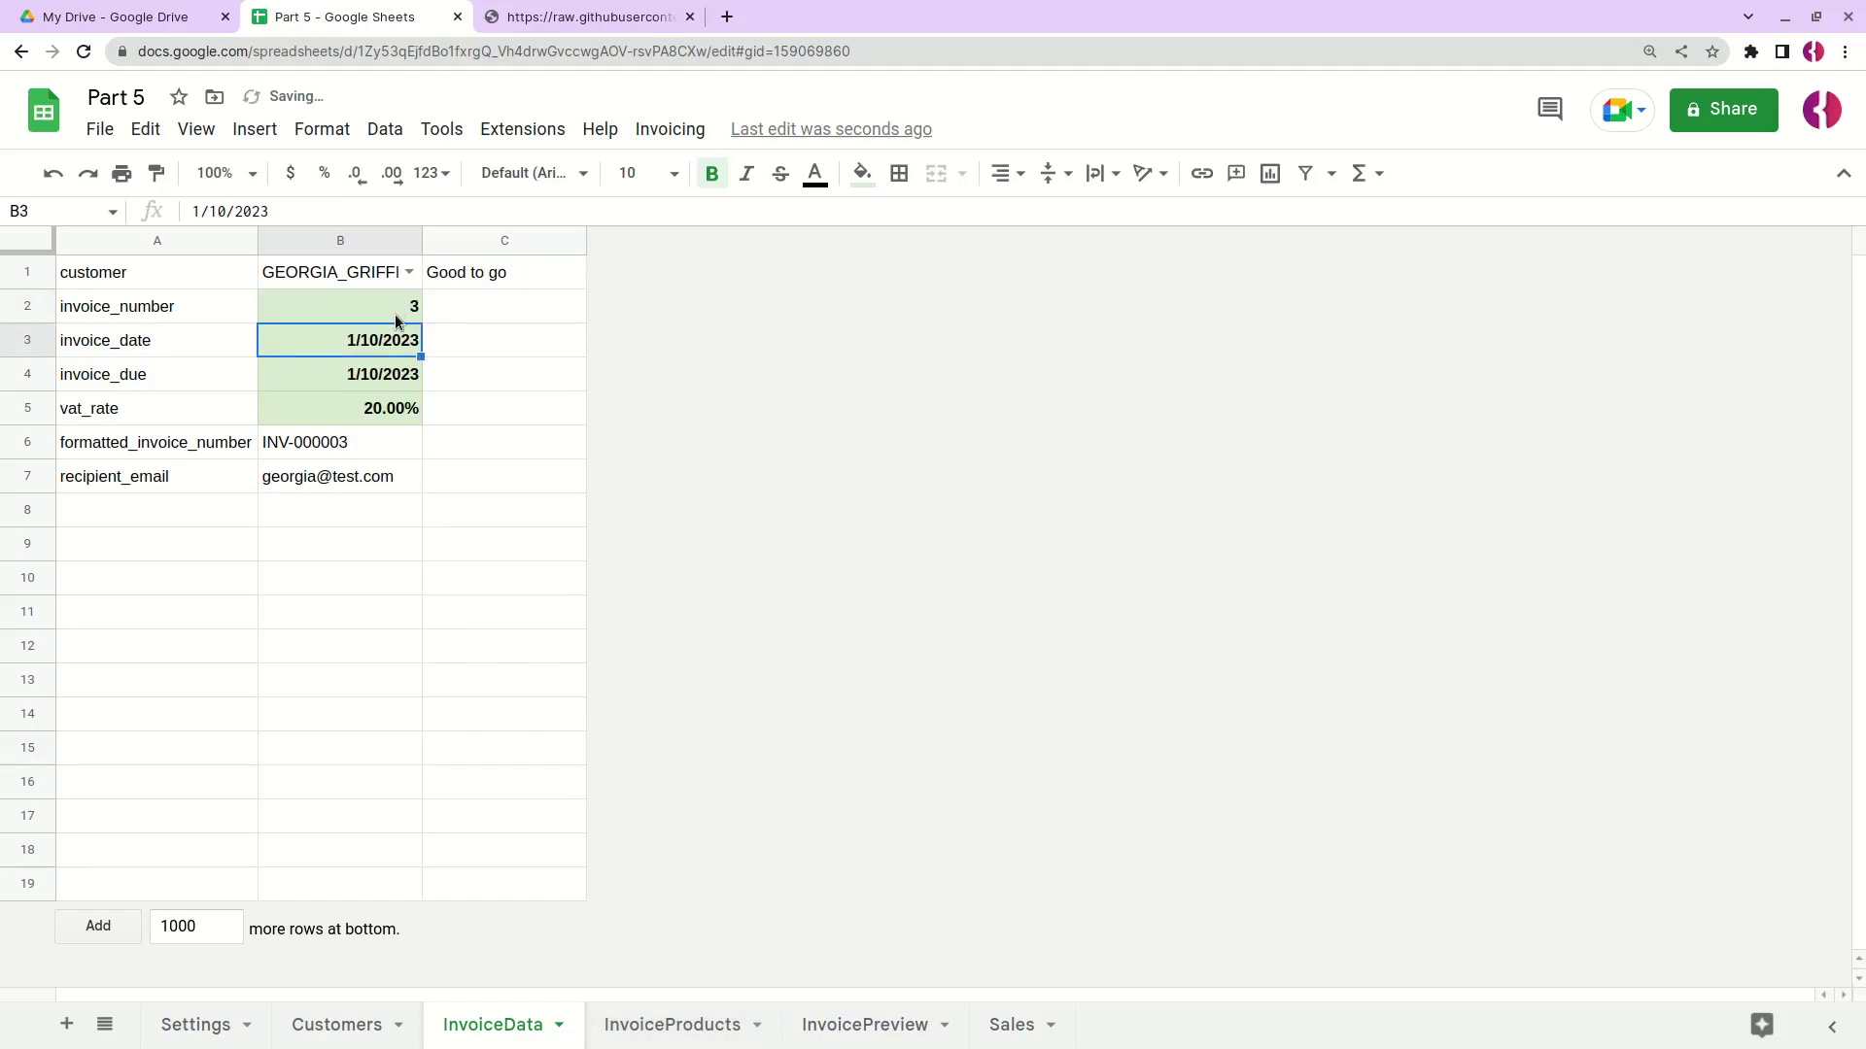
Step: Change the invoice date in B3 to 1/9/2023 and check C1's dates warning
{"action": "left_click", "coordinate": [223, 211]}
{"action": "double_click", "coordinate": [222, 211]}
{"action": "type", "text": "9"}
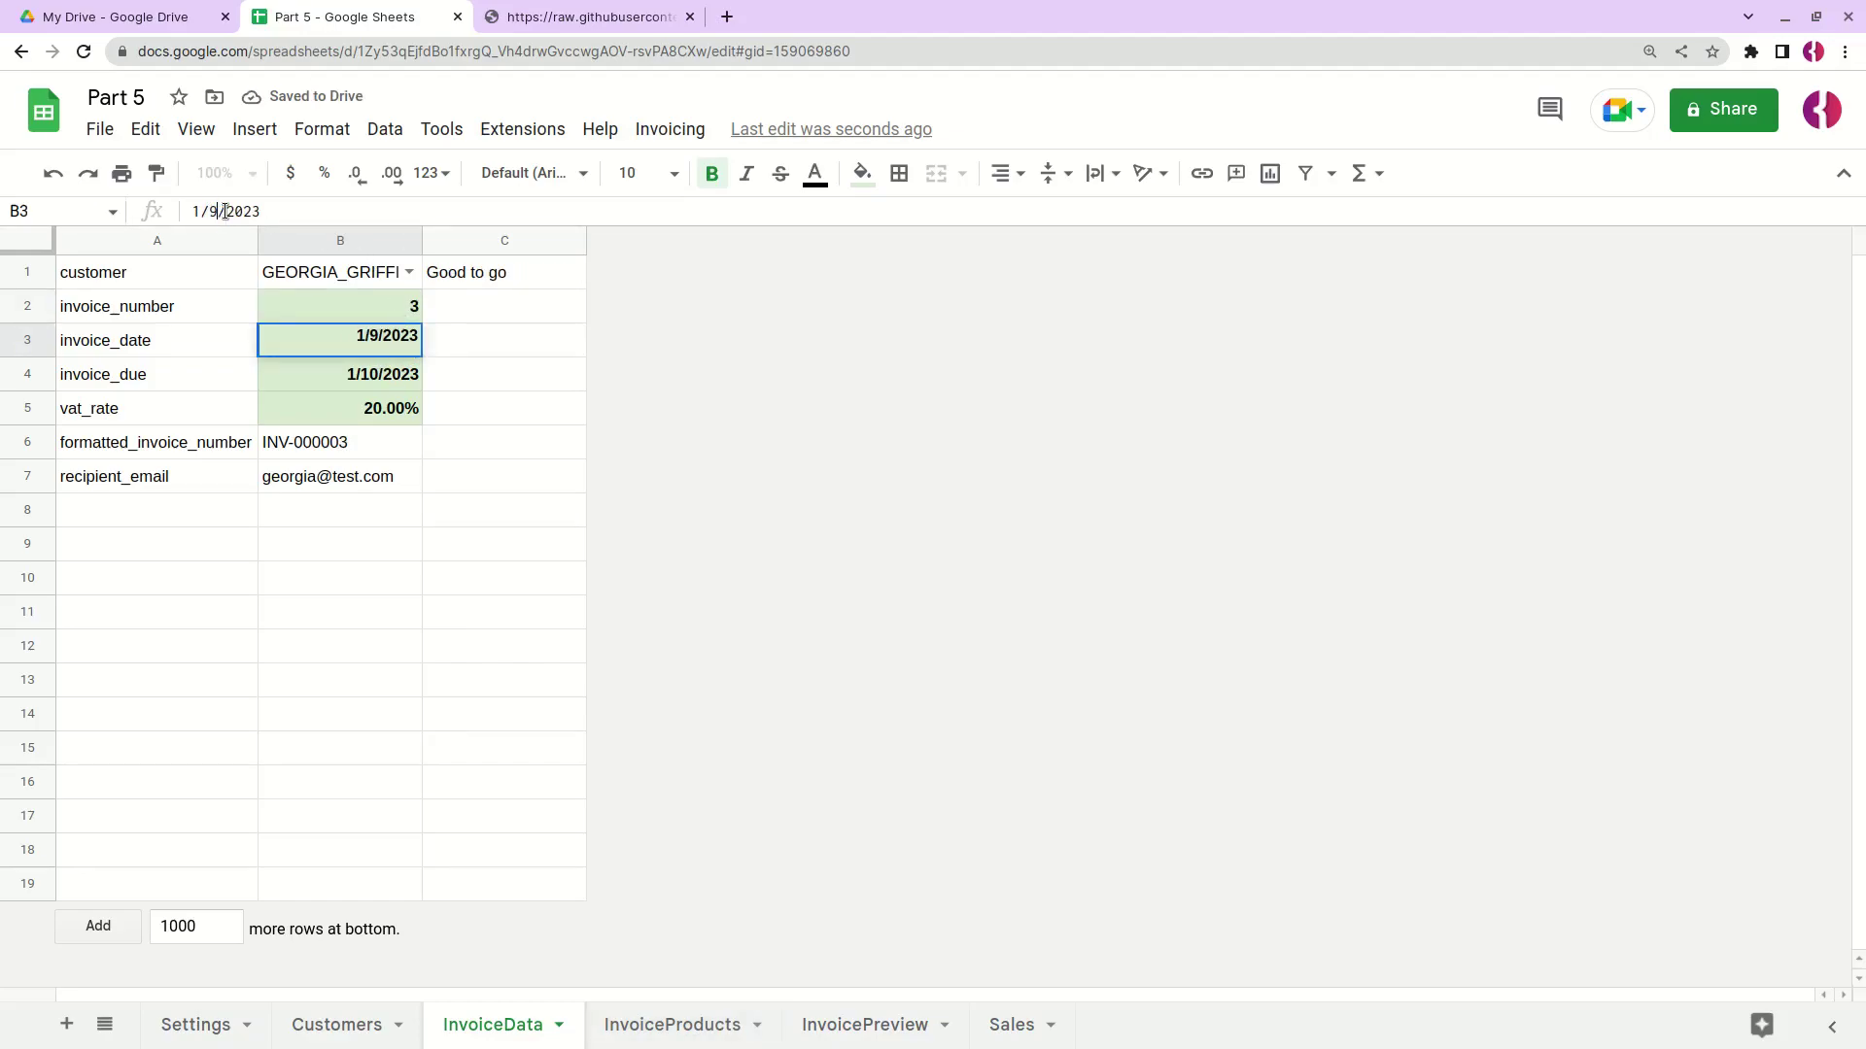
{"action": "key", "text": "Return"}
{"action": "left_click", "coordinate": [499, 282]}
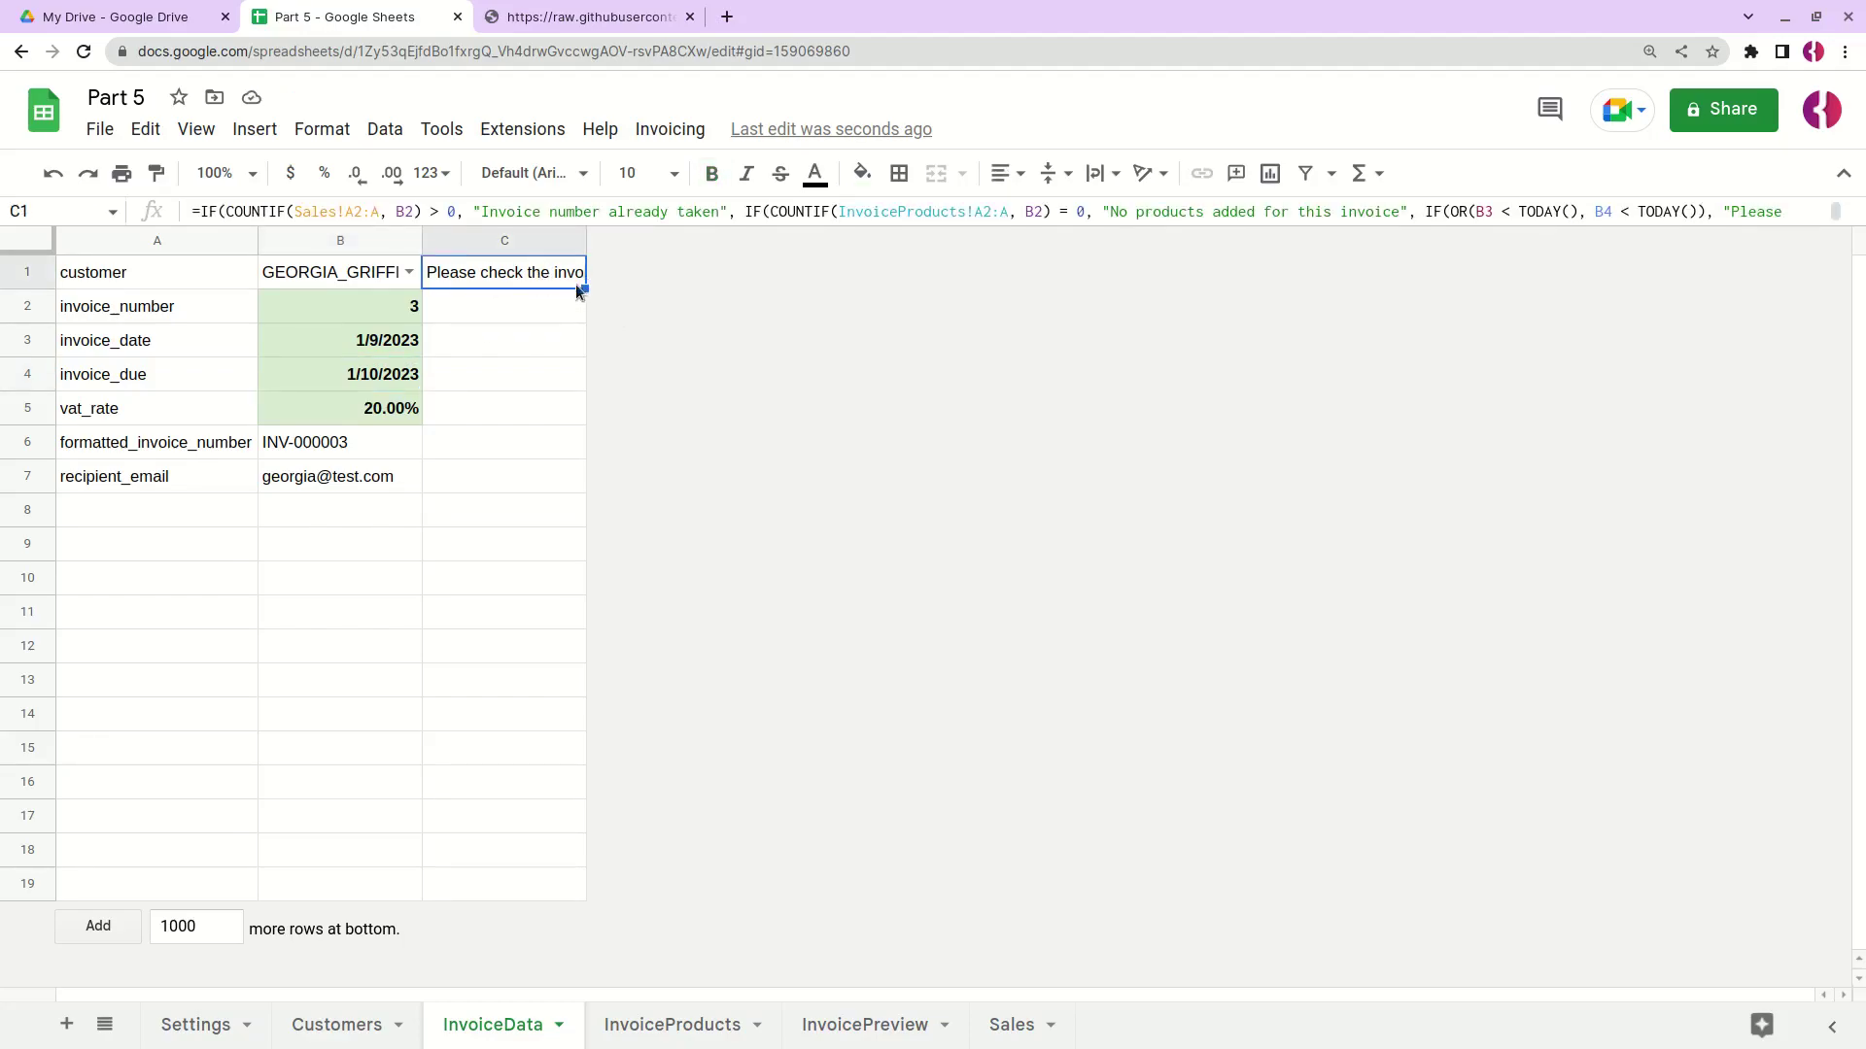
{"action": "left_click", "coordinate": [322, 130]}
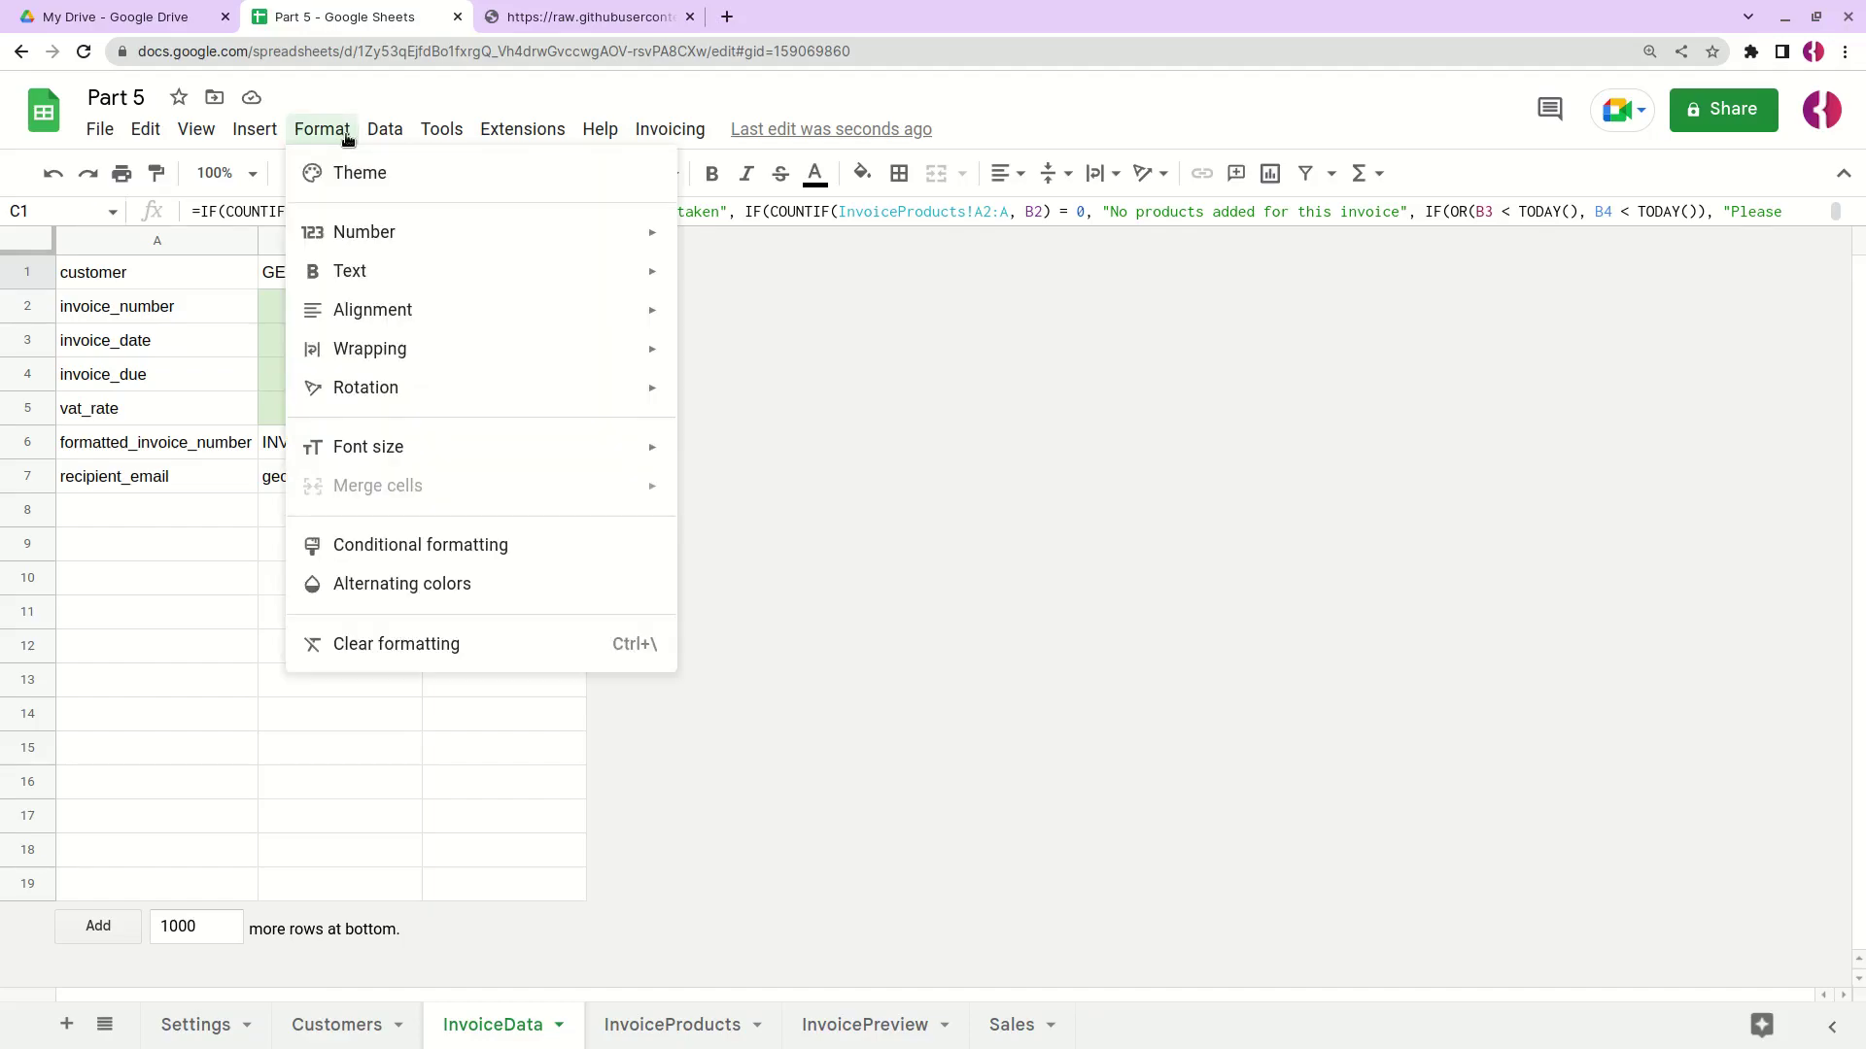
Step: Add a C1 rule so text exactly 'Invoice number already taken' gets orange fill and white bold text
{"action": "left_click", "coordinate": [428, 545]}
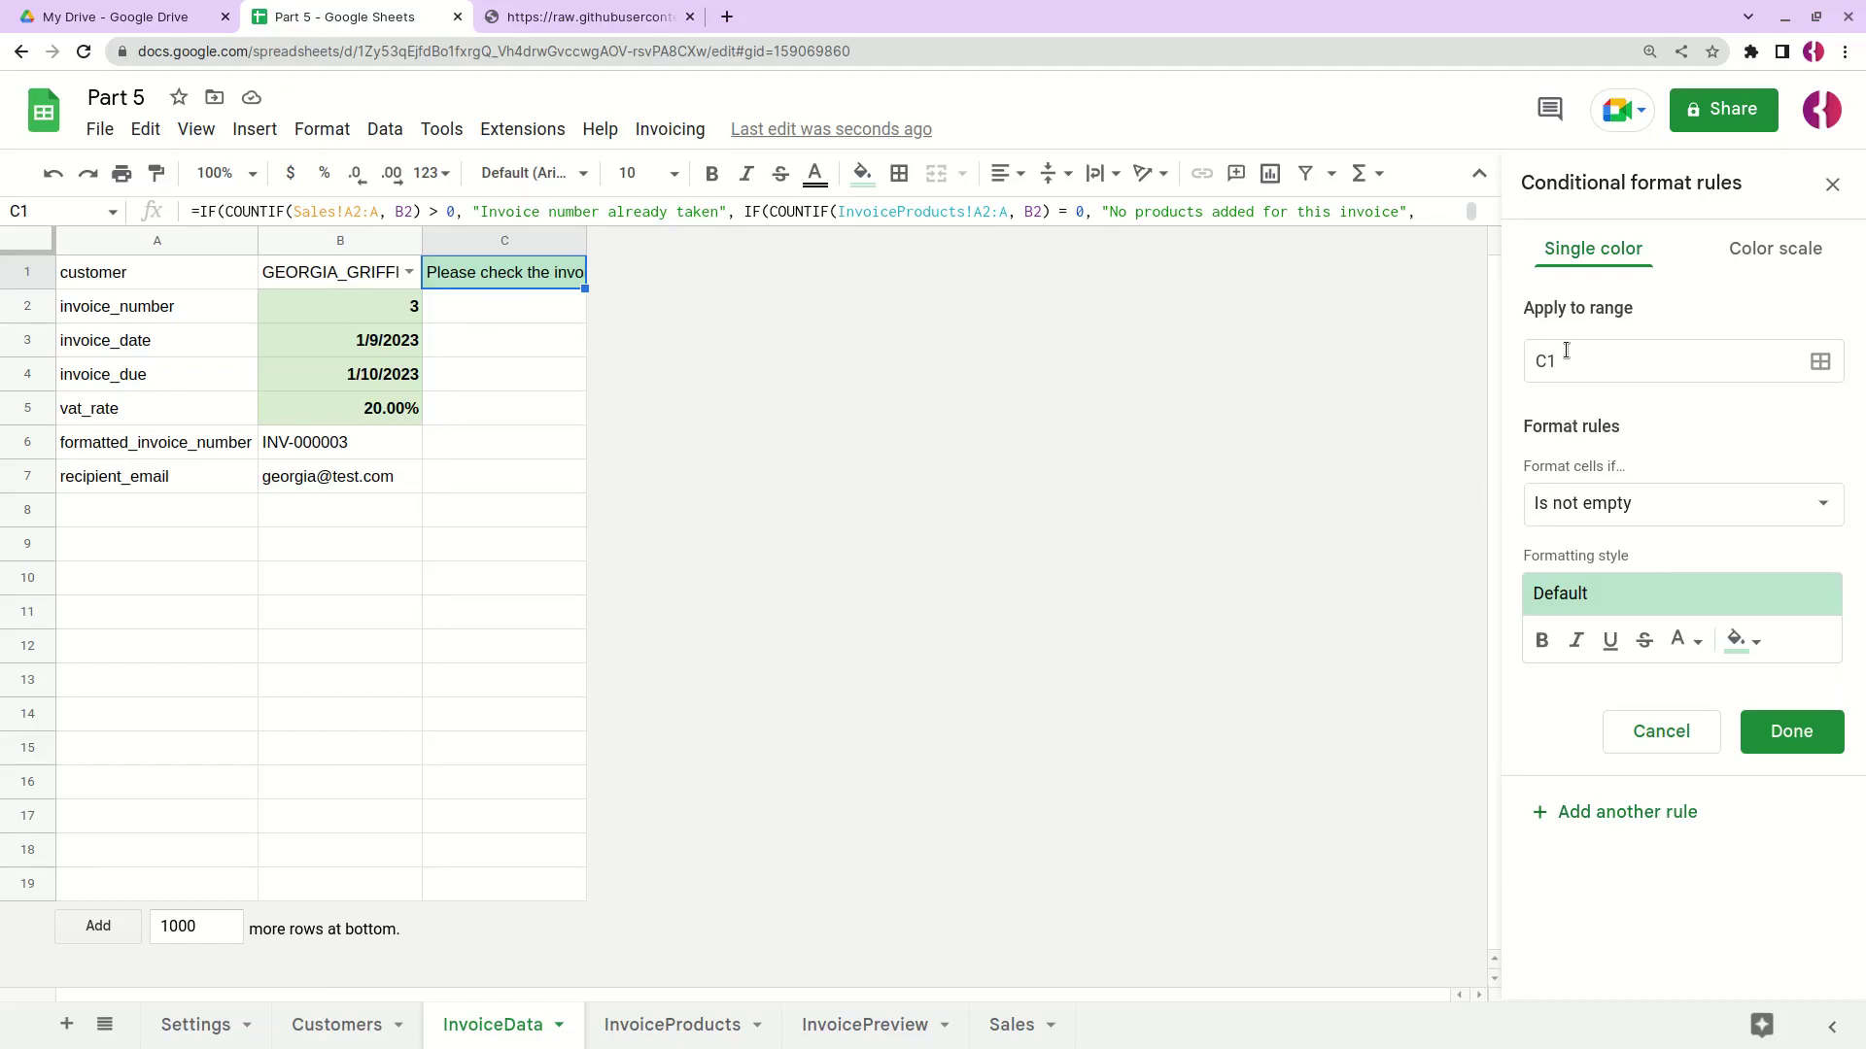
{"action": "left_click", "coordinate": [1644, 511]}
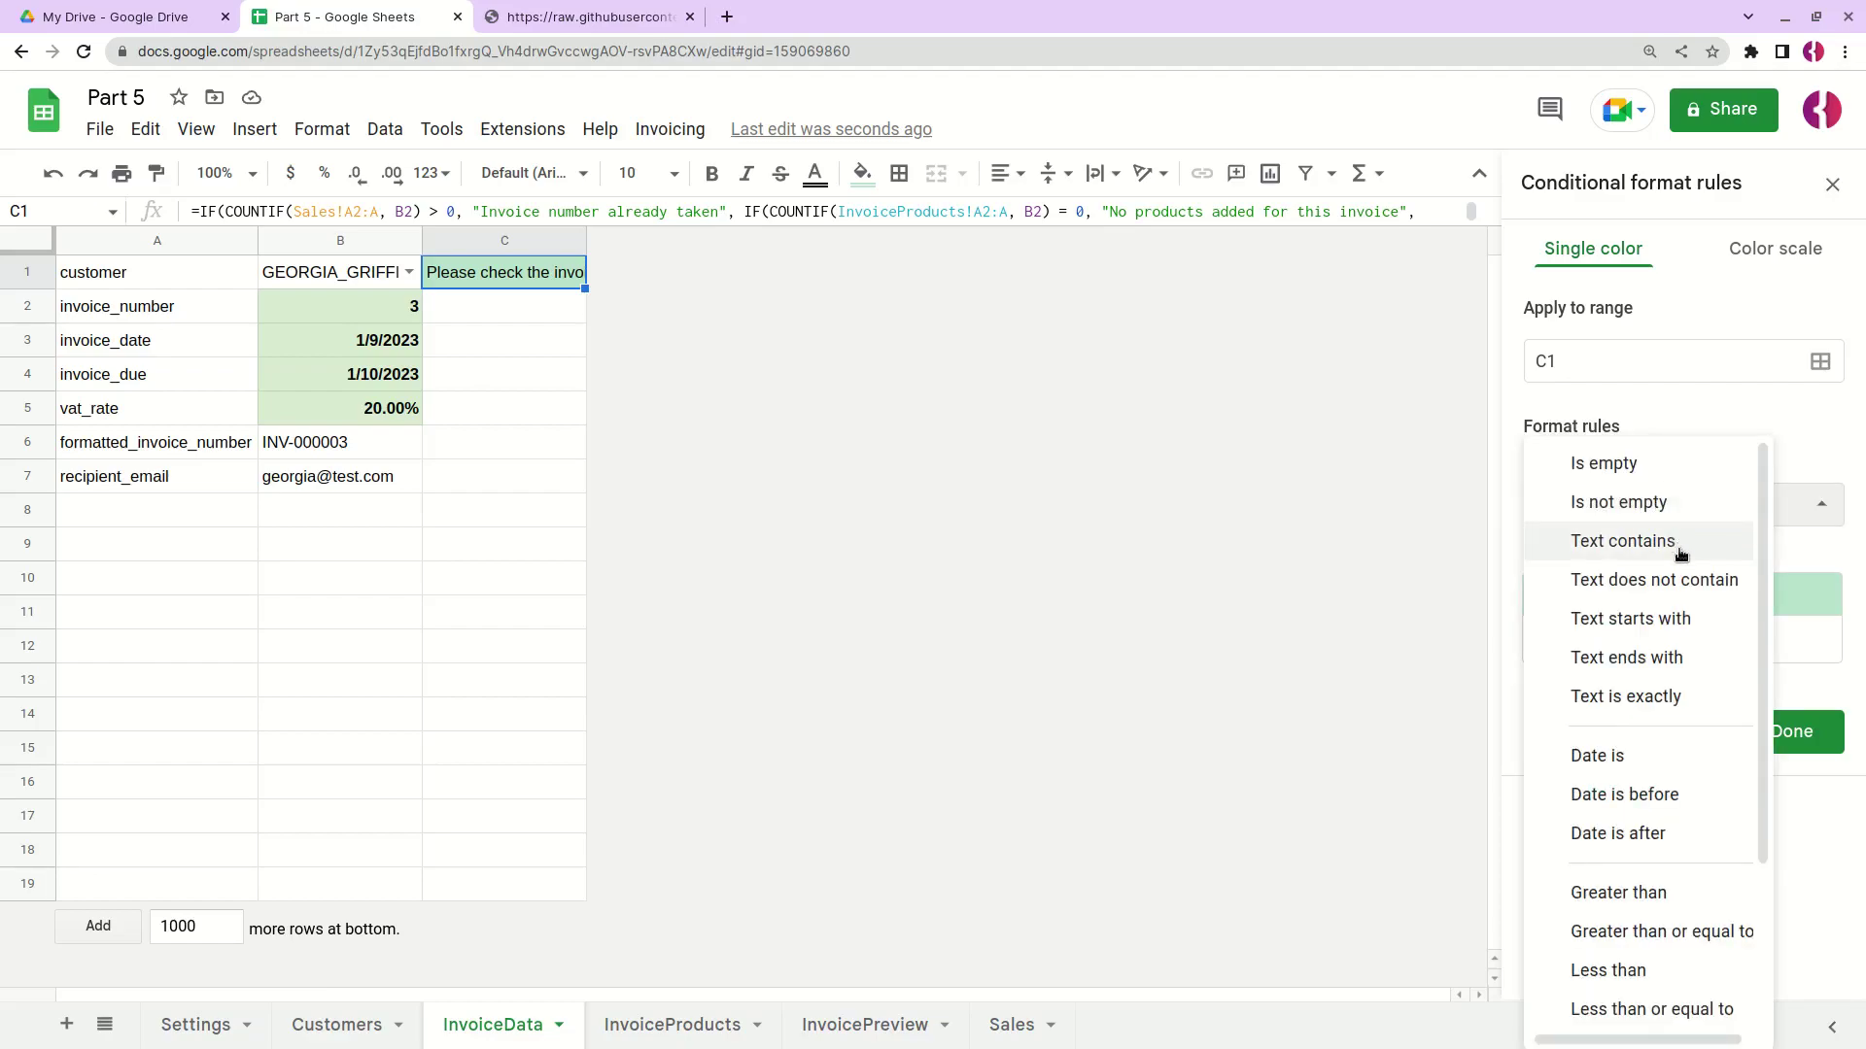
{"action": "left_click", "coordinate": [1659, 698]}
{"action": "left_click_drag", "start_coordinate": [479, 212], "coordinate": [719, 213]}
{"action": "key", "text": "ctrl+c"}
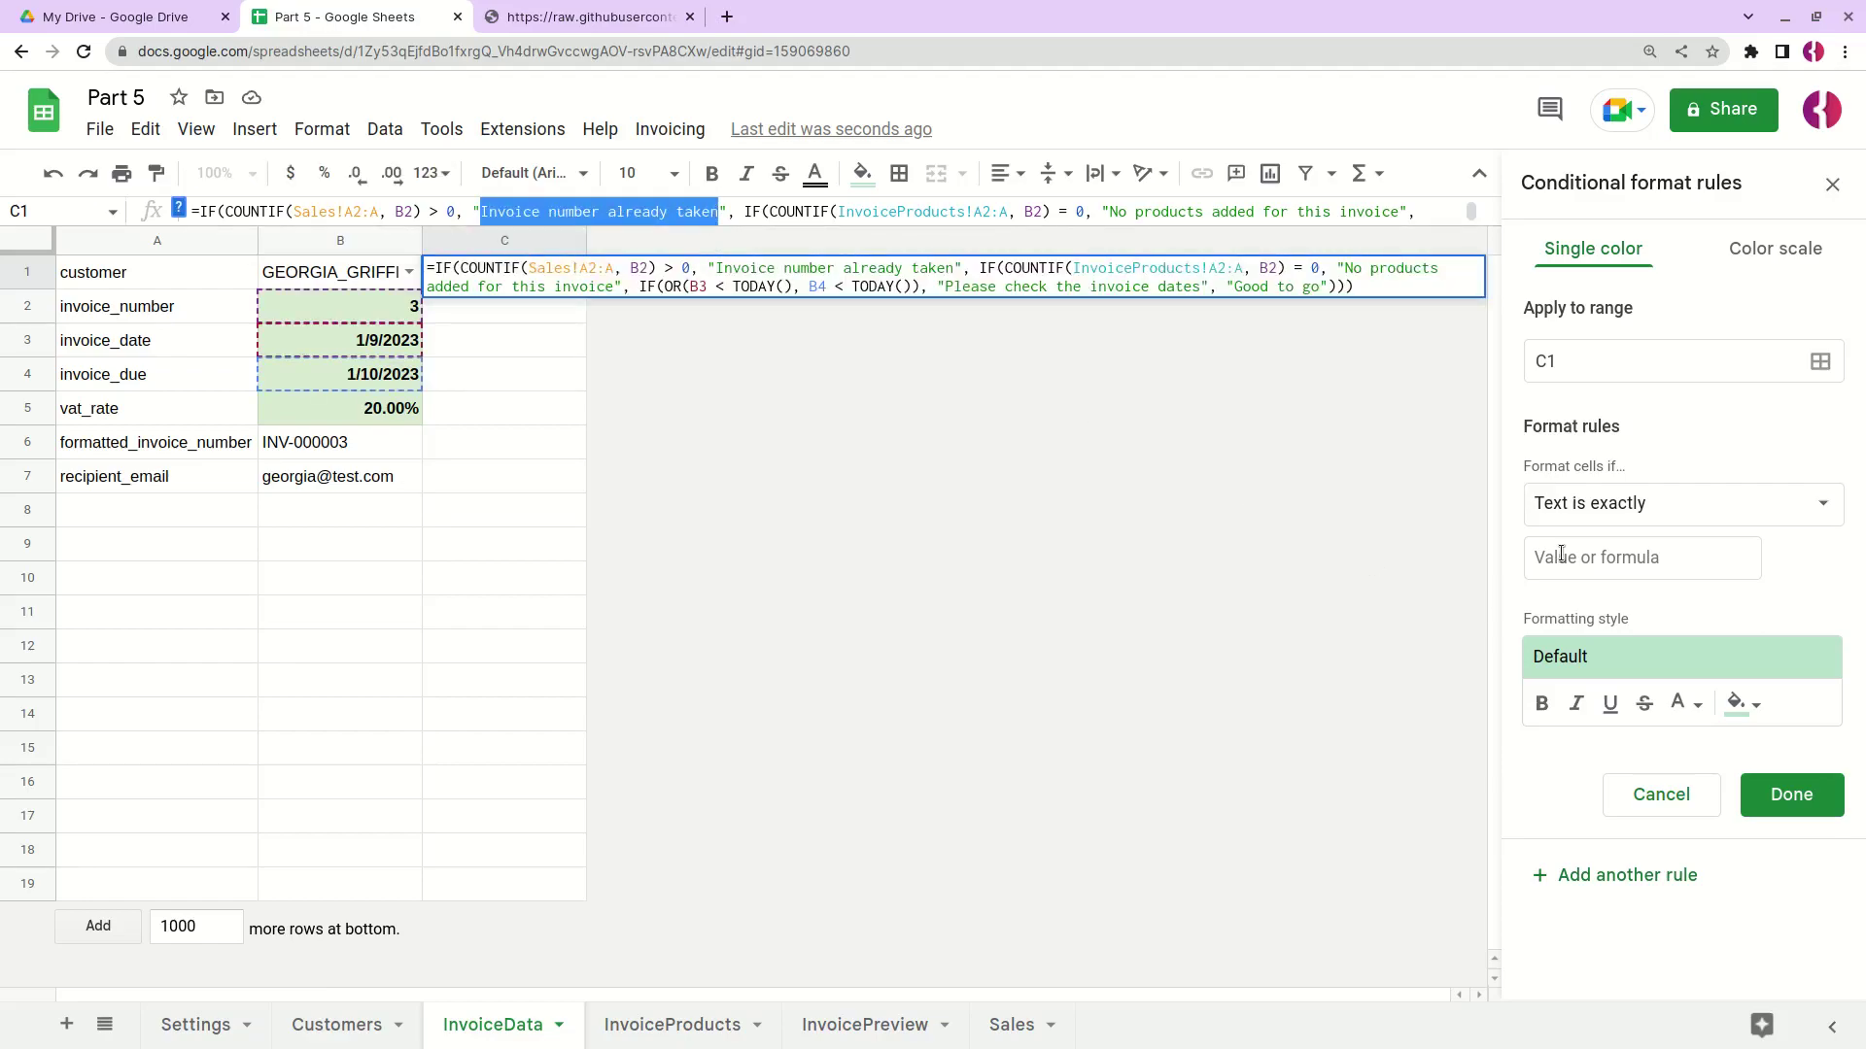
{"action": "left_click", "coordinate": [1559, 561]}
{"action": "key", "text": "ctrl+v"}
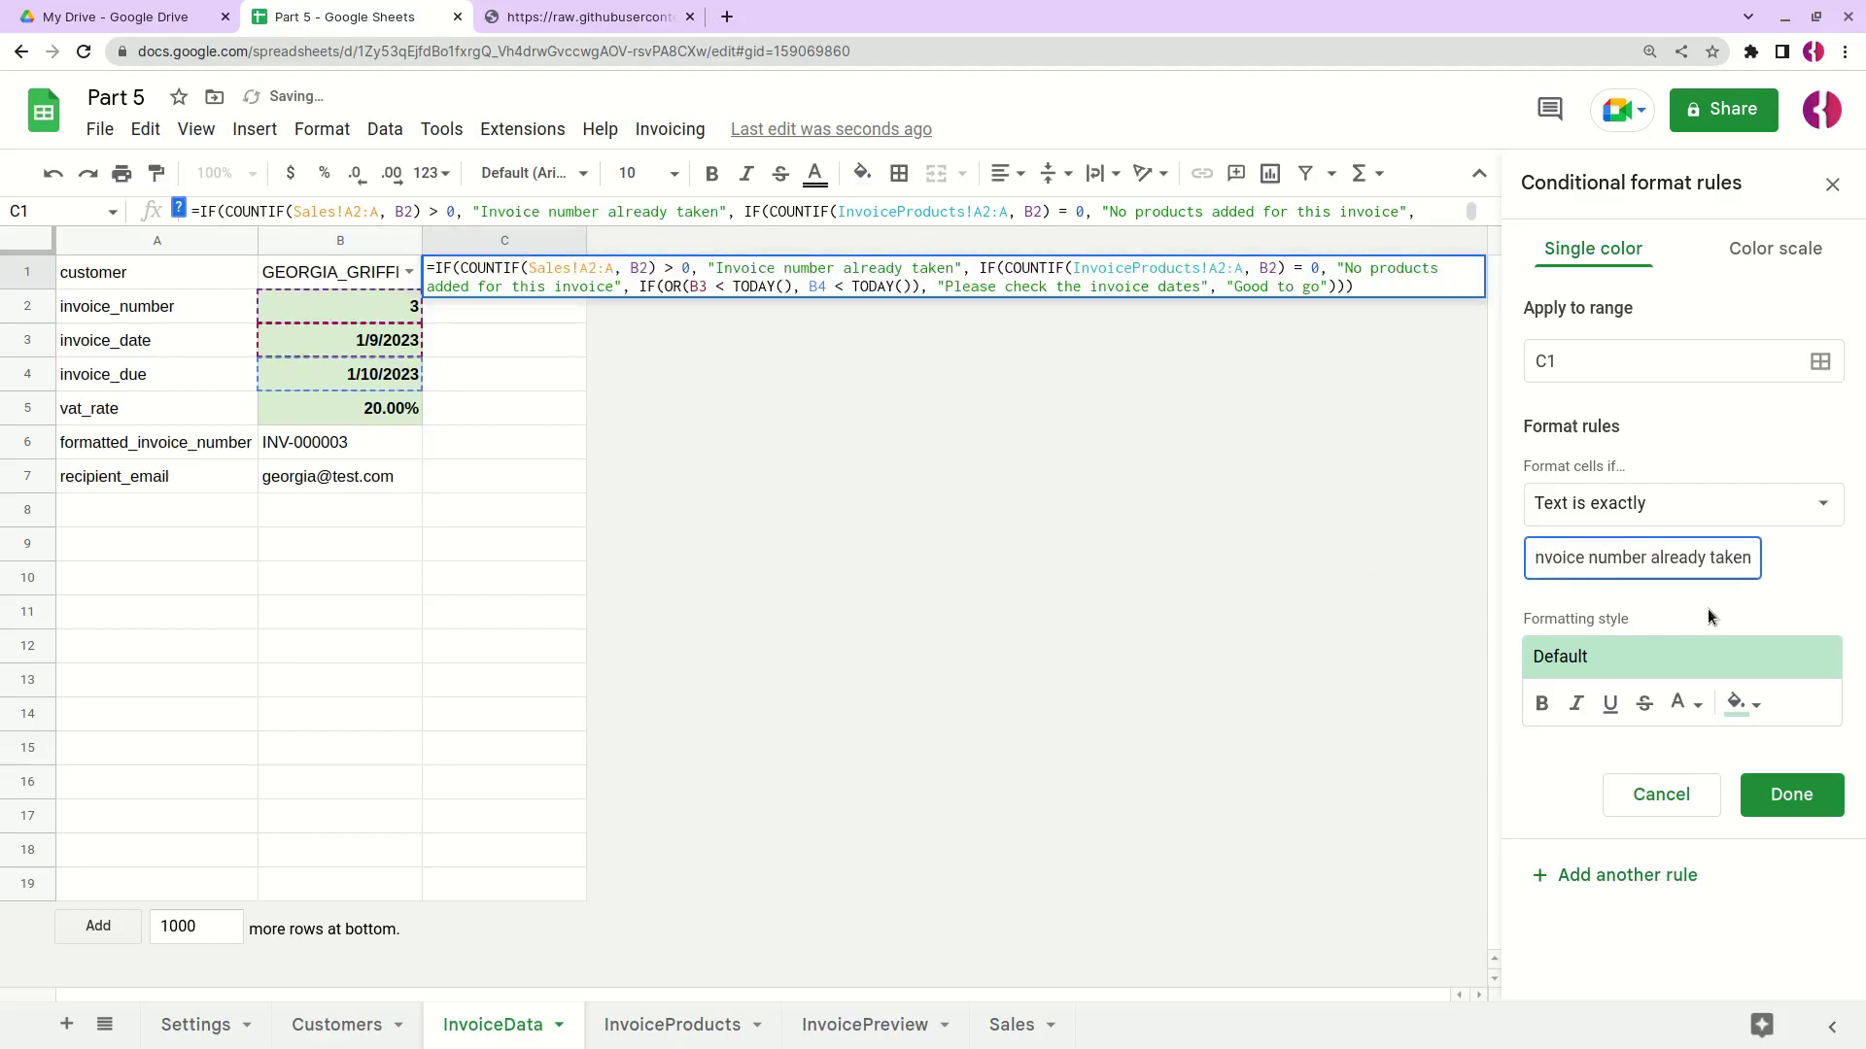
{"action": "left_click", "coordinate": [1742, 703]}
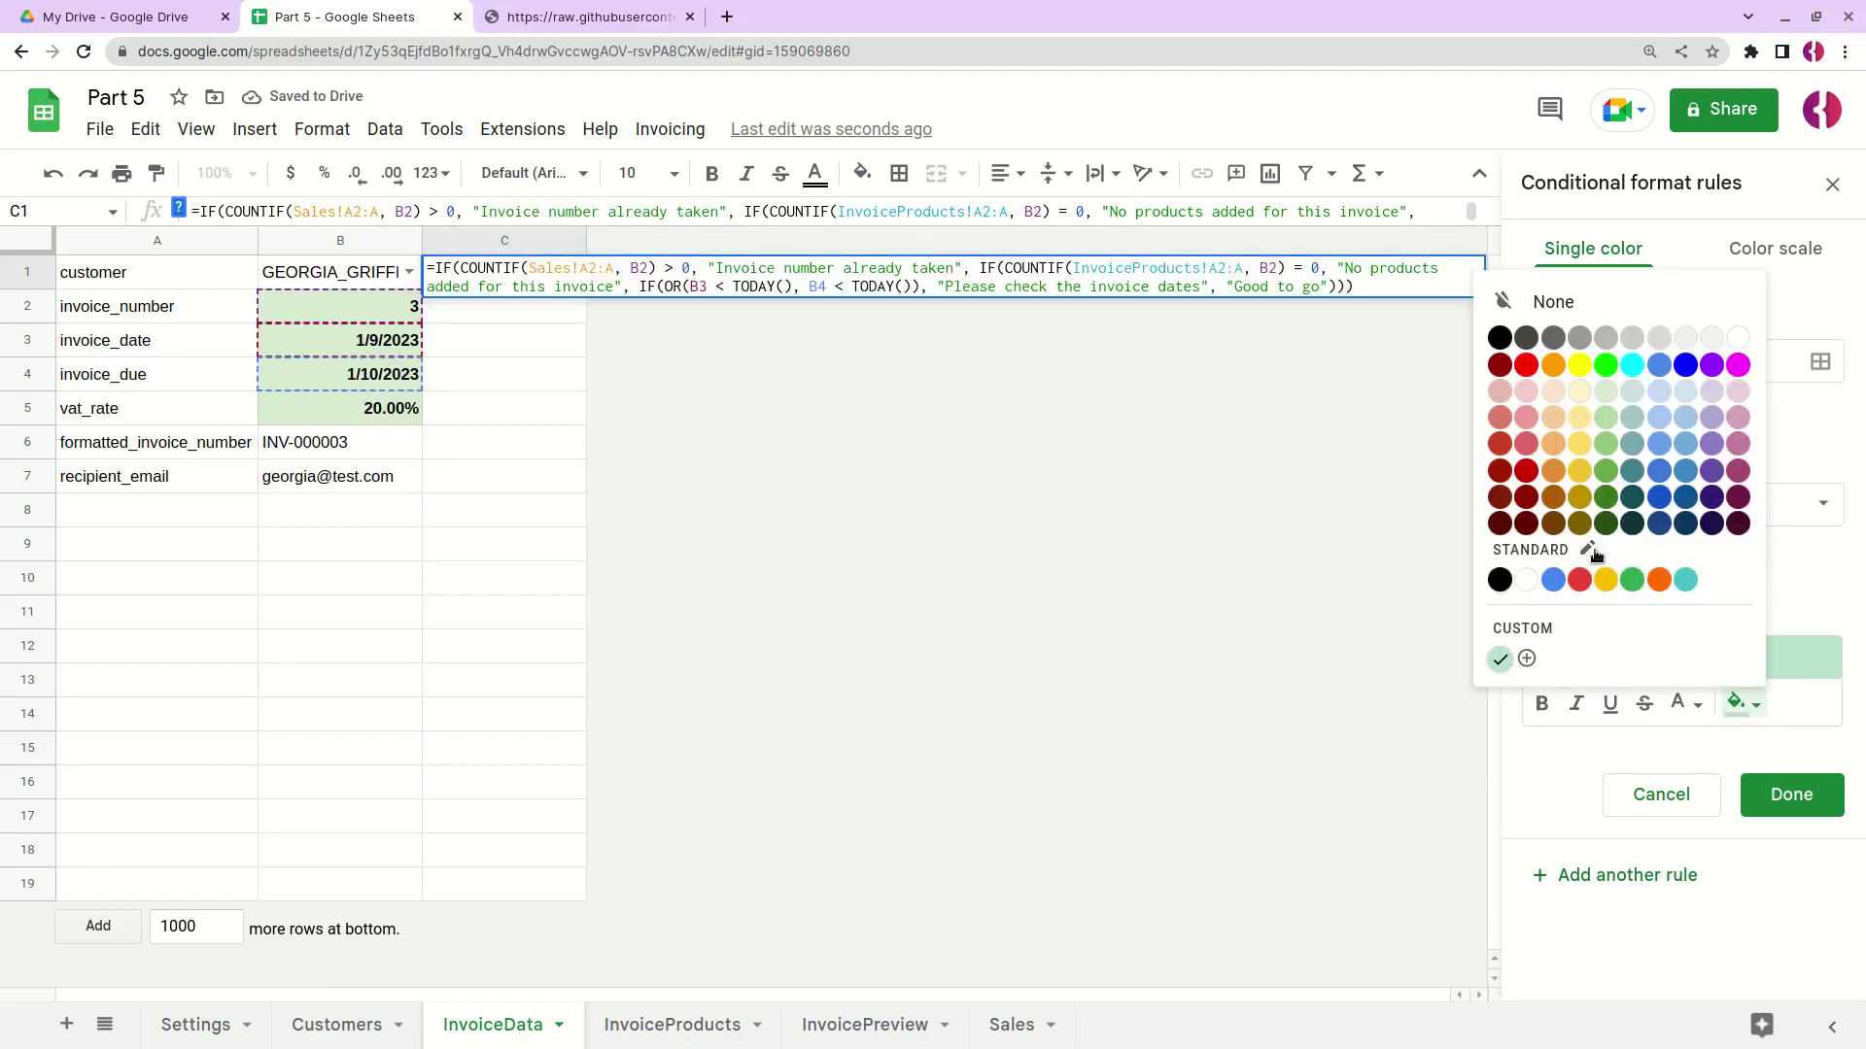
{"action": "left_click", "coordinate": [1658, 581]}
{"action": "left_click", "coordinate": [1686, 703]}
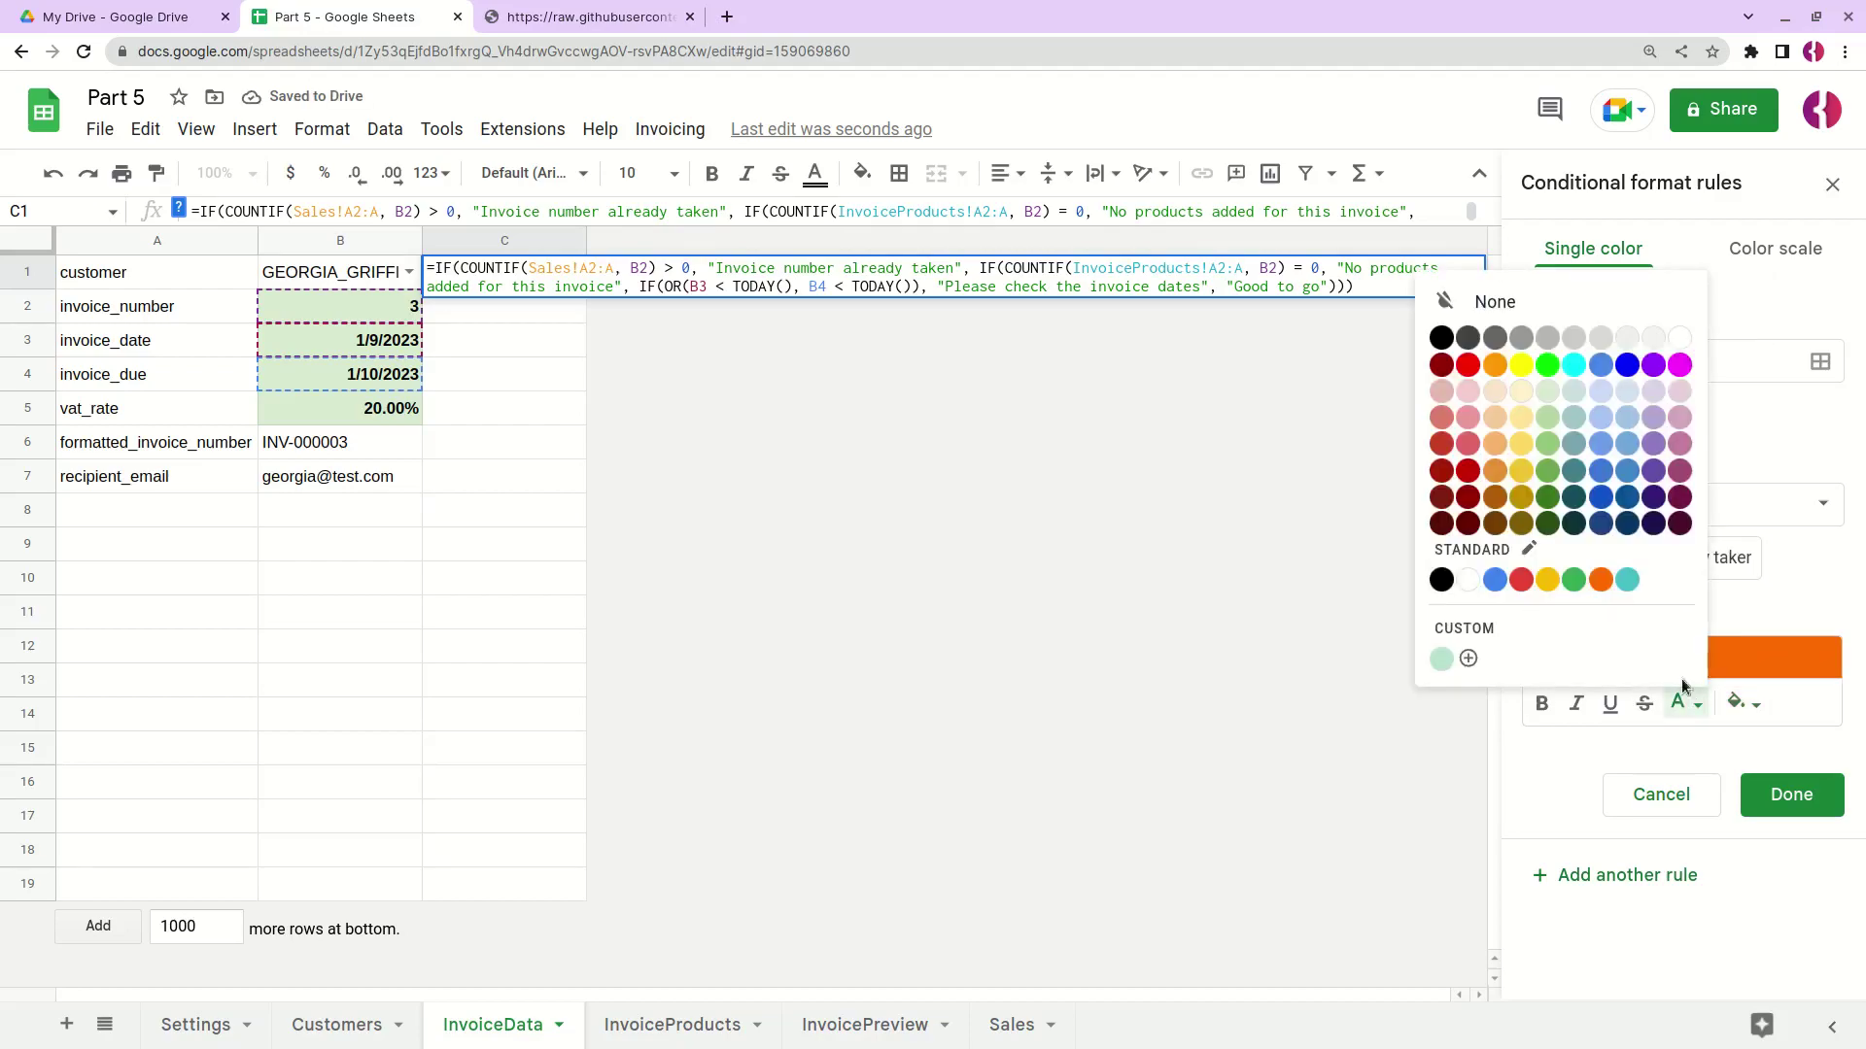
{"action": "left_click", "coordinate": [1682, 339]}
{"action": "left_click", "coordinate": [1541, 703]}
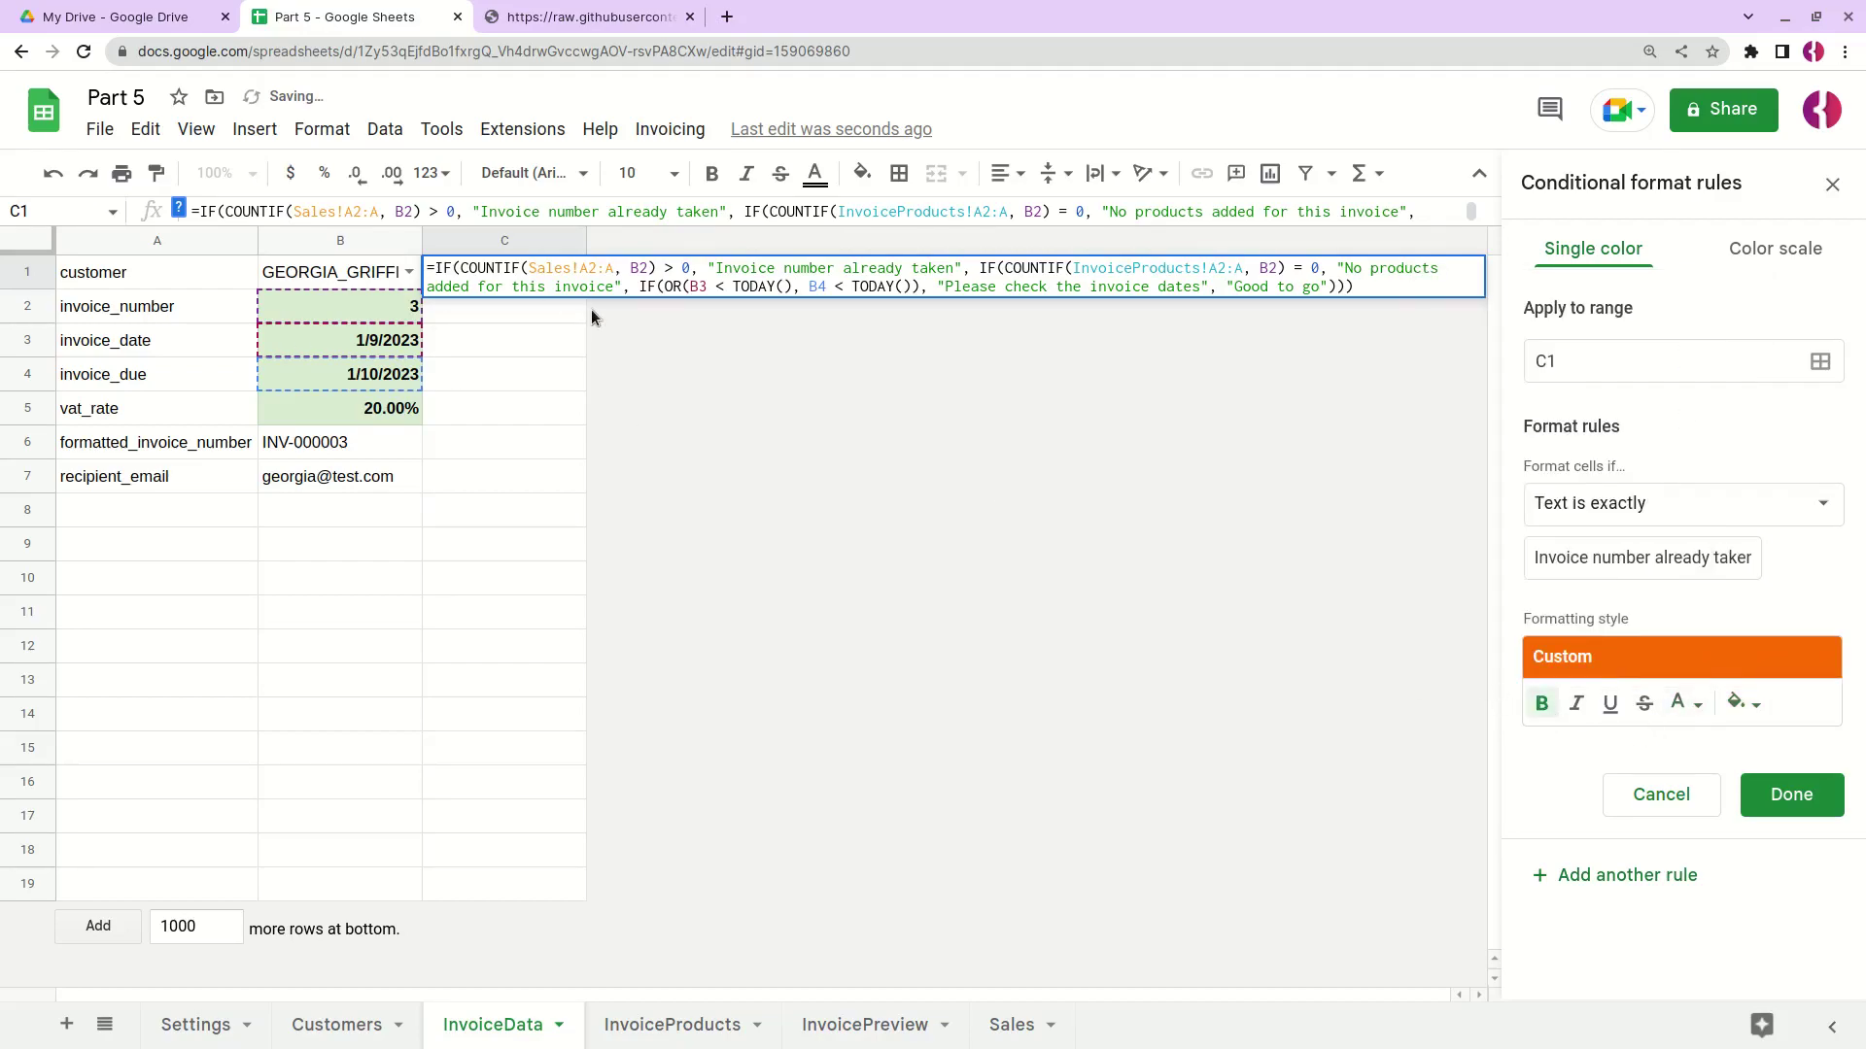
{"action": "left_click", "coordinate": [1793, 794]}
Step: Set the invoice number in B2 to 2 to test the orange warning
{"action": "left_click", "coordinate": [567, 350]}
{"action": "left_click", "coordinate": [509, 272]}
{"action": "left_click", "coordinate": [417, 307]}
{"action": "type", "text": "2"}
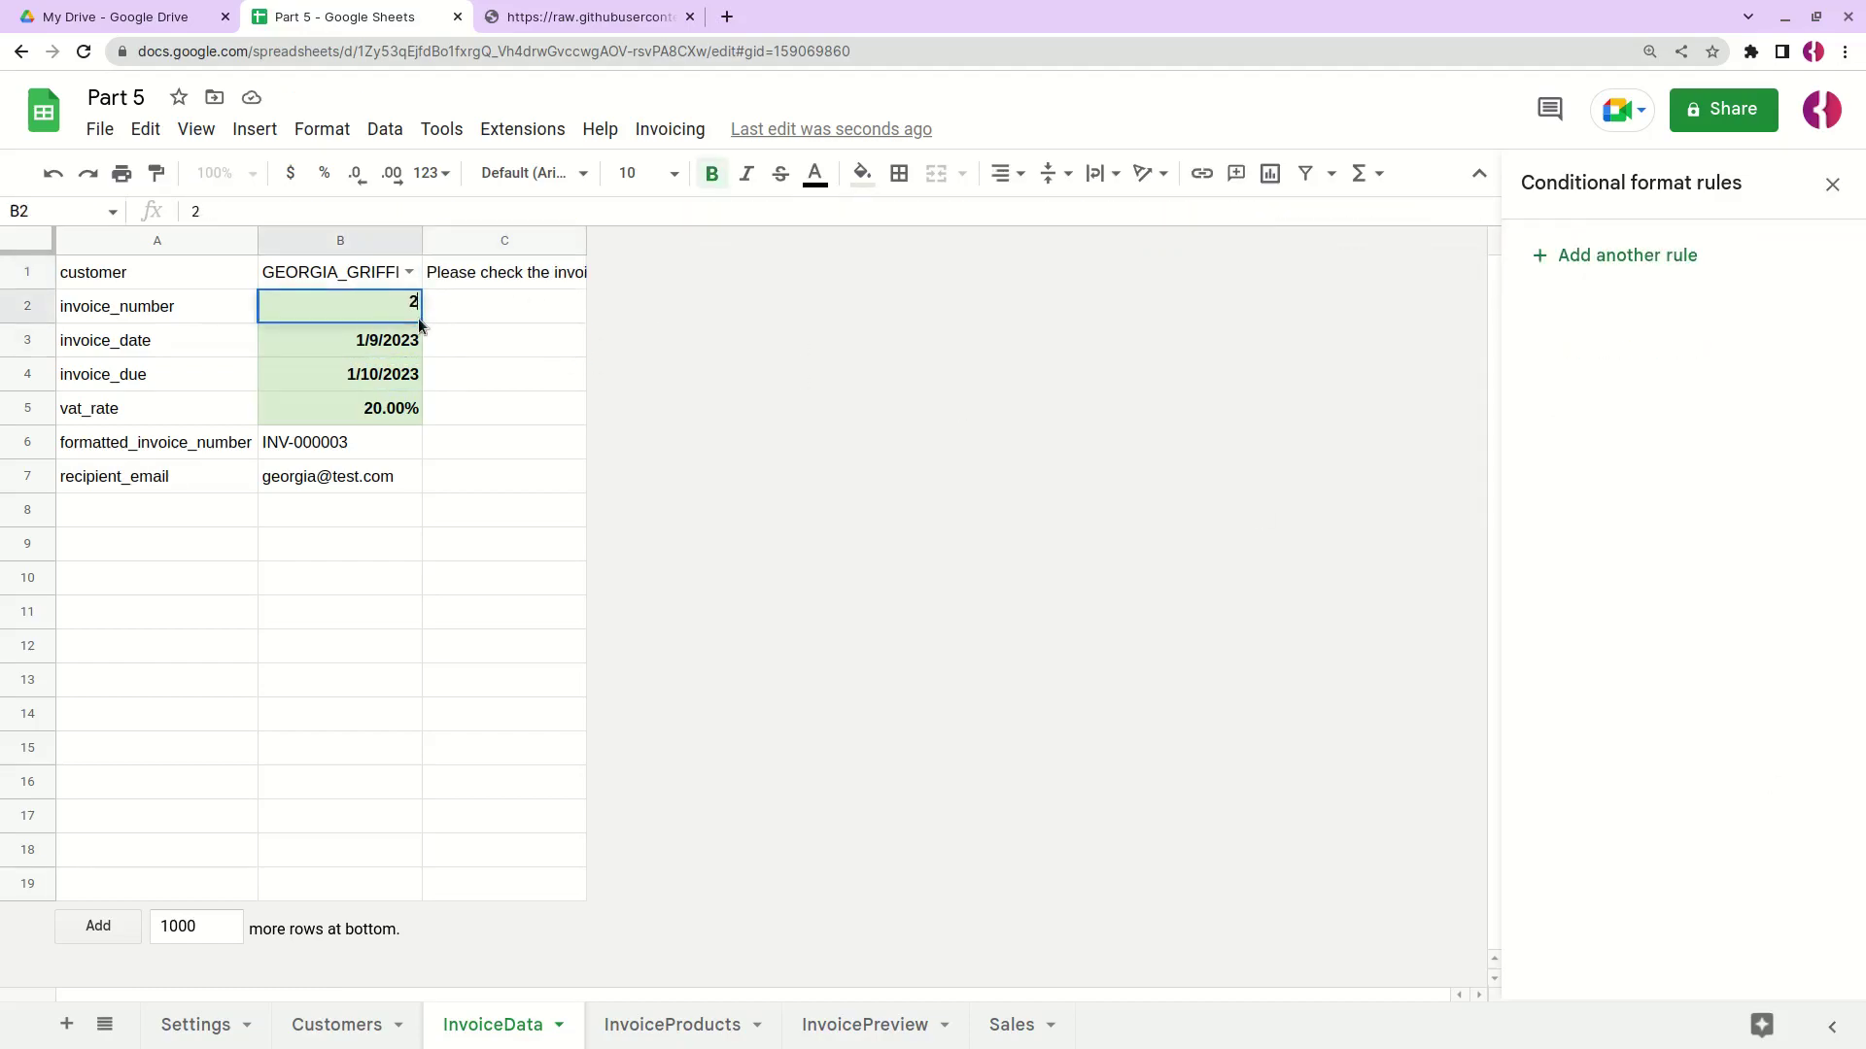
{"action": "key", "text": "Return"}
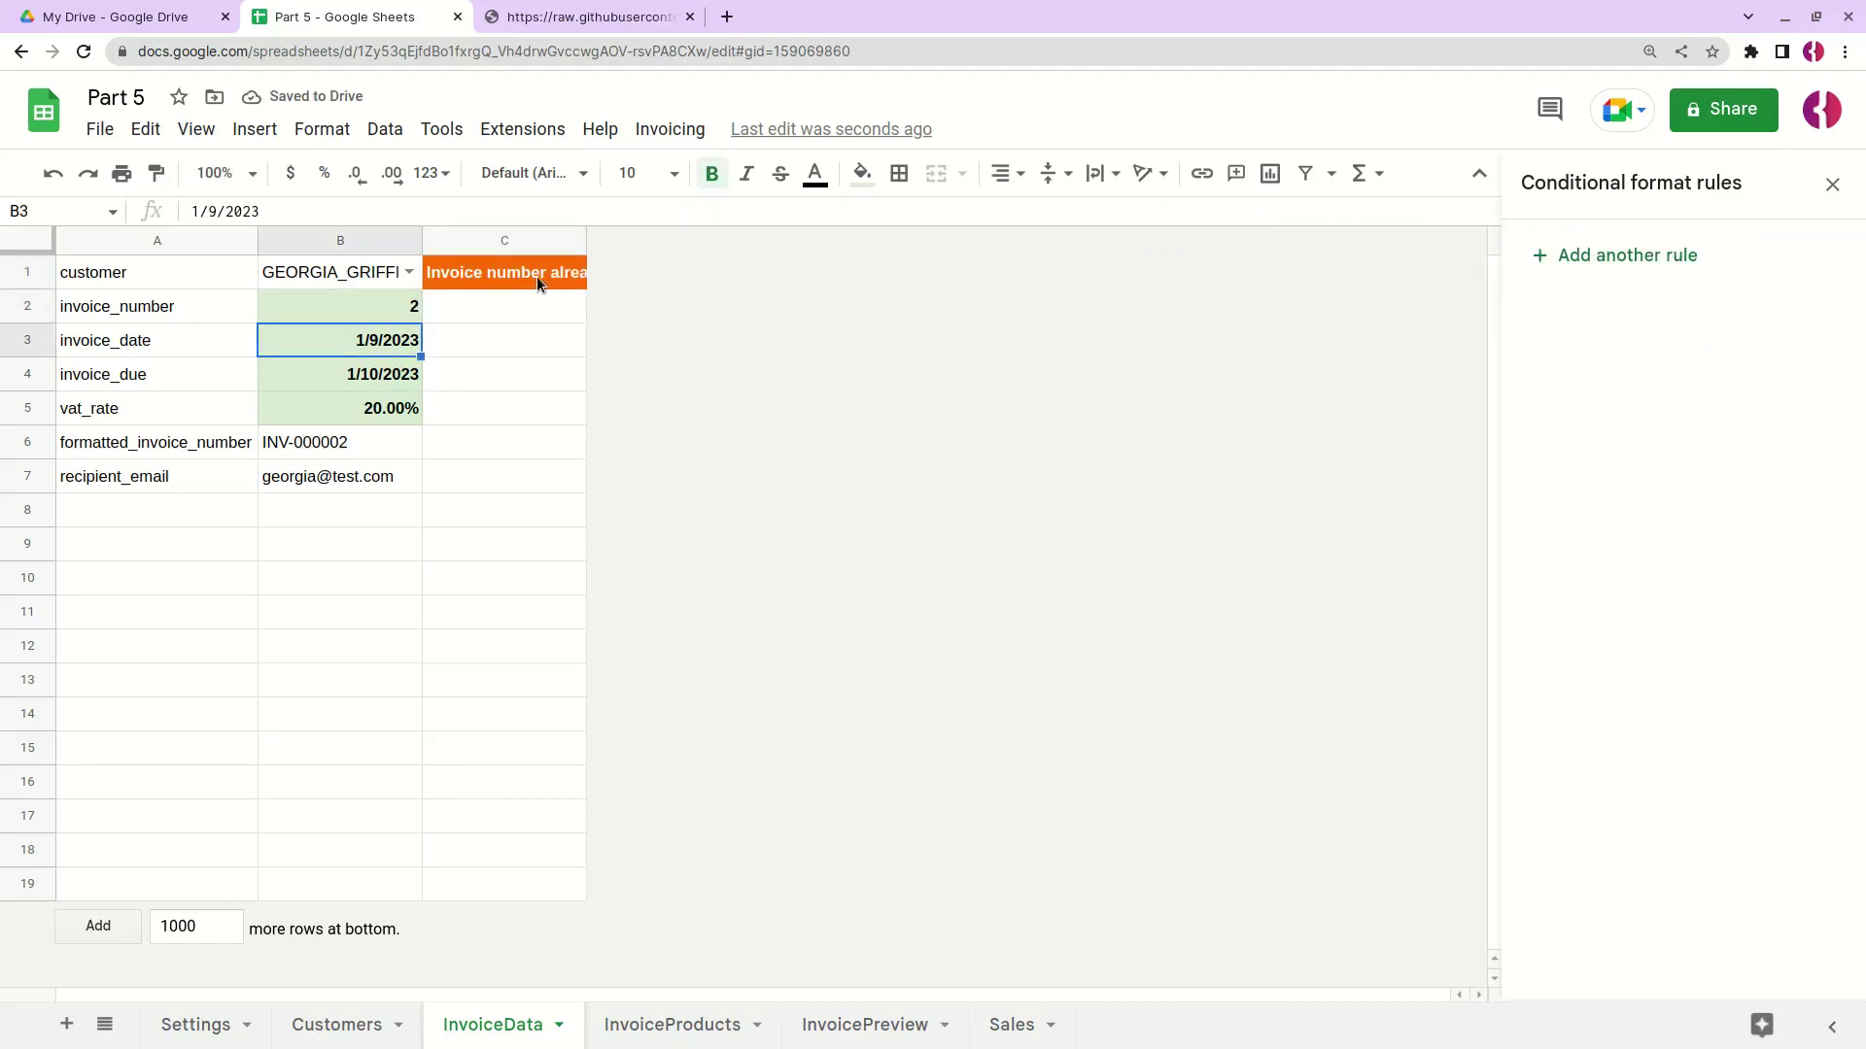
Step: Enter invoice numbers 3 and then 4 in B2 and check C1's message
{"action": "left_click", "coordinate": [562, 283]}
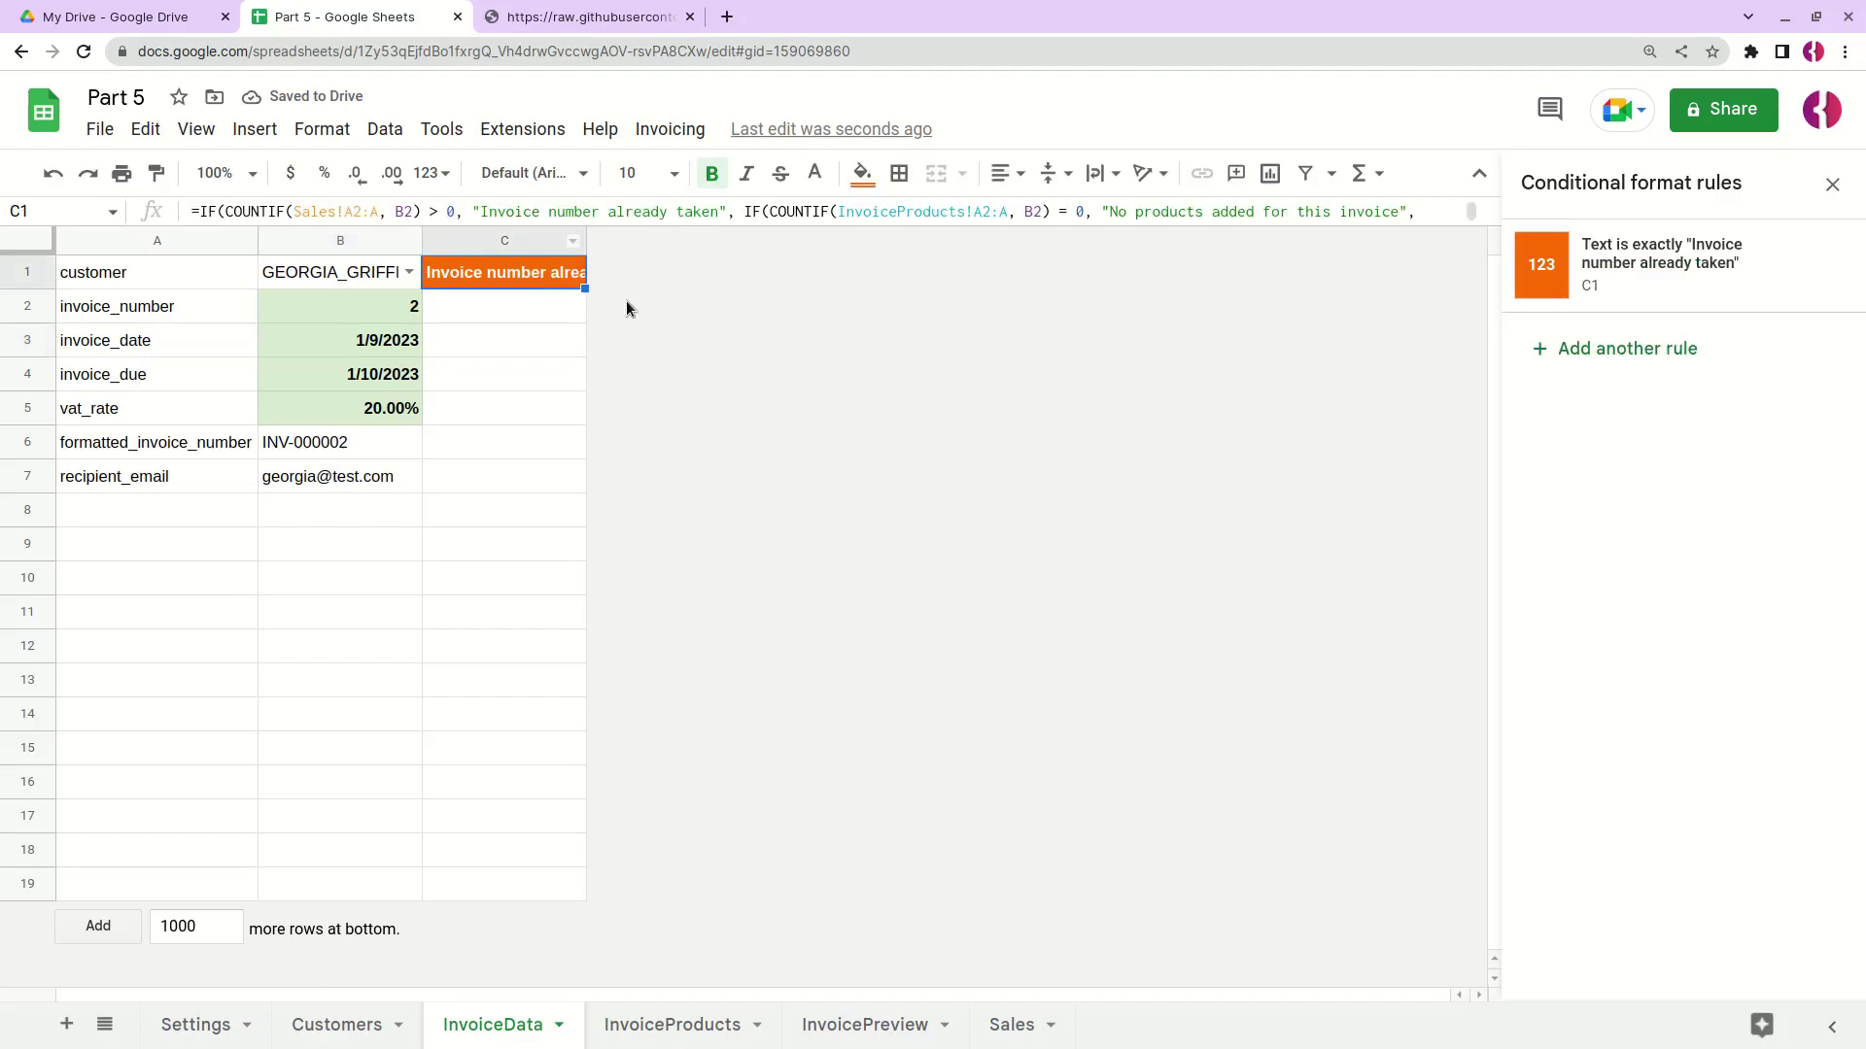
{"action": "left_click", "coordinate": [393, 313]}
{"action": "type", "text": "3"}
{"action": "key", "text": "ctrl+Return"}
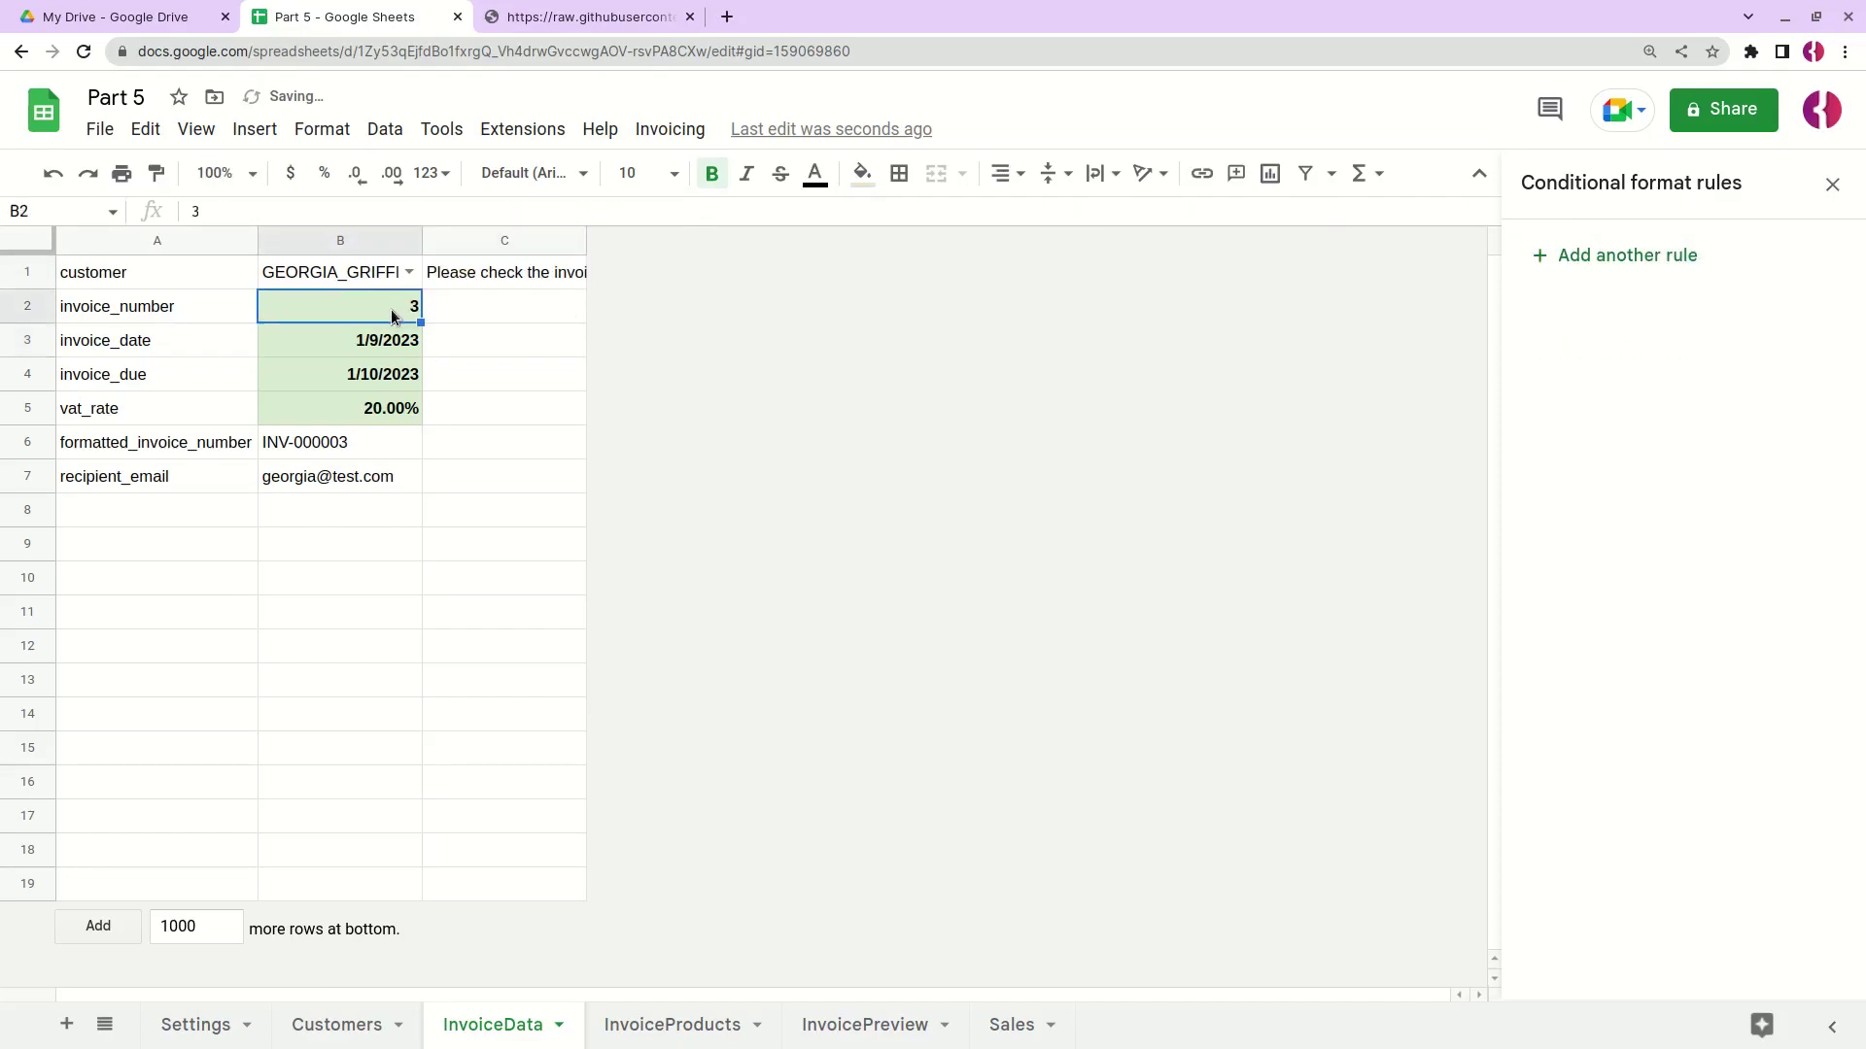
{"action": "type", "text": "4"}
{"action": "key", "text": "Return"}
{"action": "left_click", "coordinate": [509, 275]}
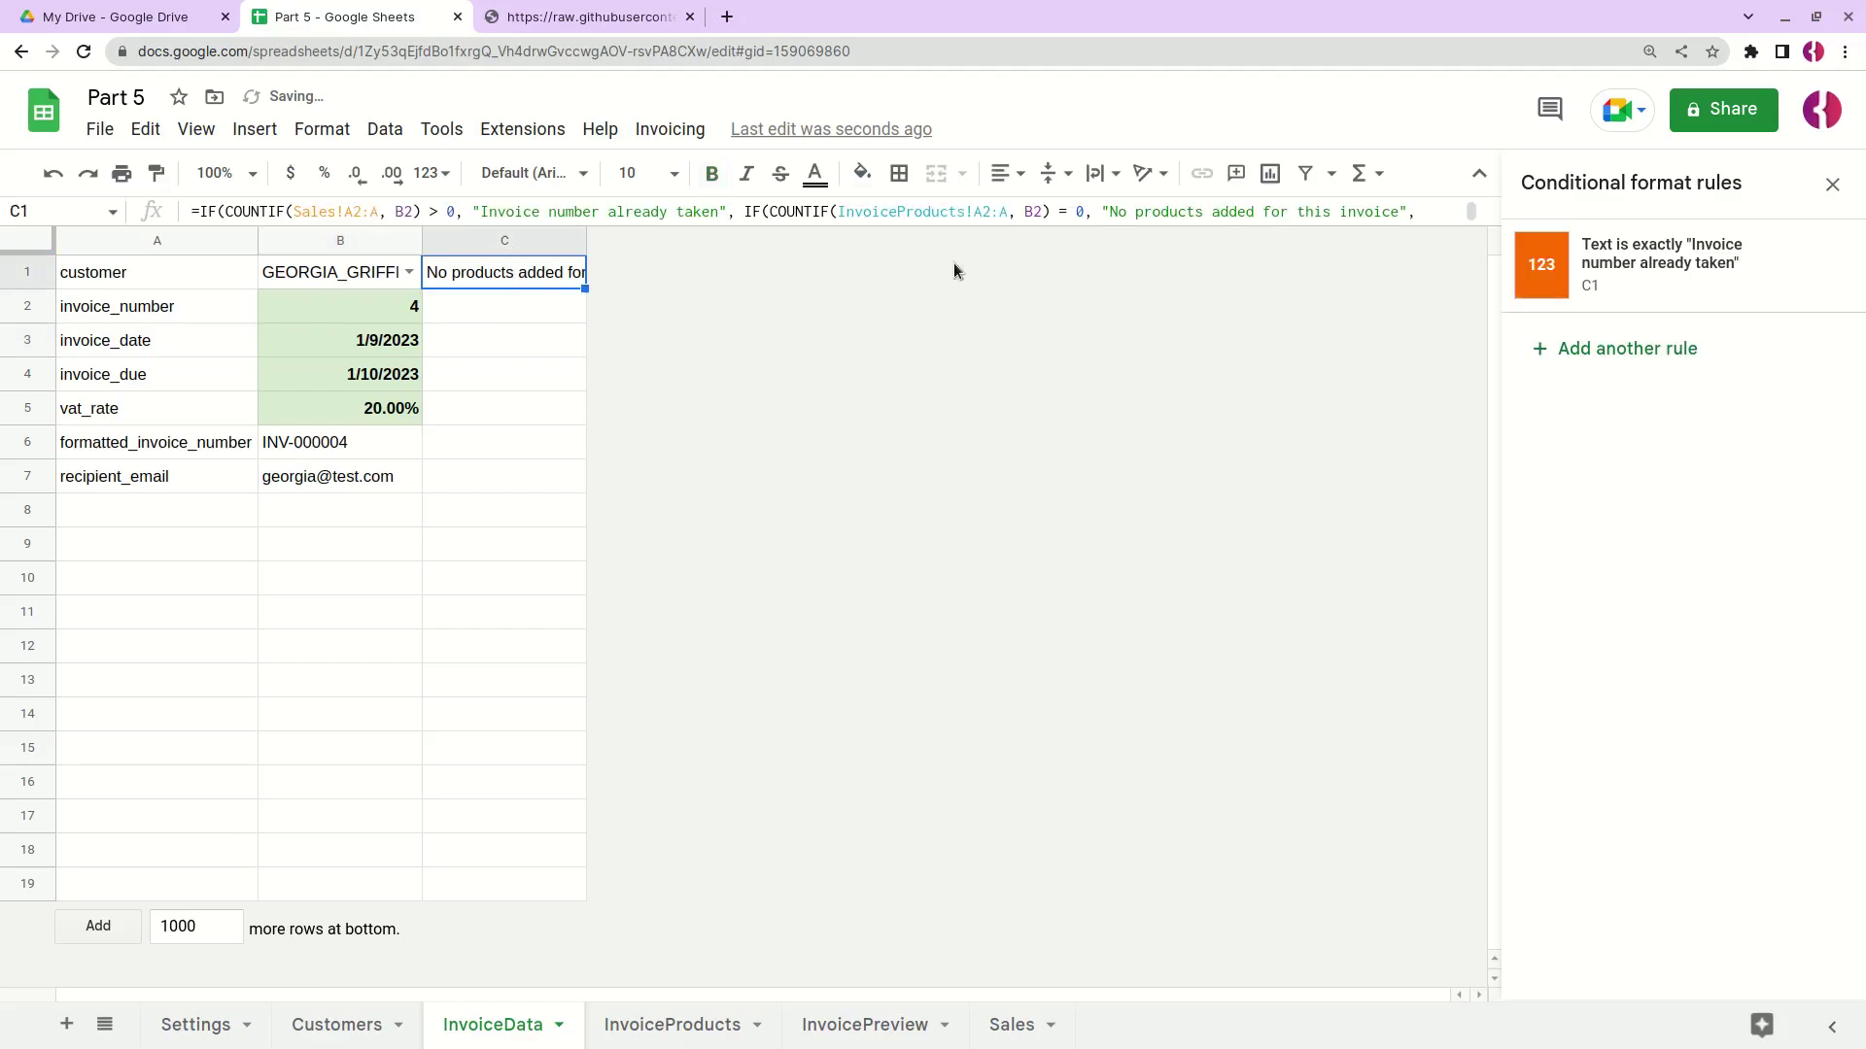
Step: Add a rule giving 'No products added for this invoice' an orange fill with white bold text
{"action": "left_click_drag", "start_coordinate": [1106, 213], "coordinate": [1399, 213]}
{"action": "key", "text": "ctrl+c"}
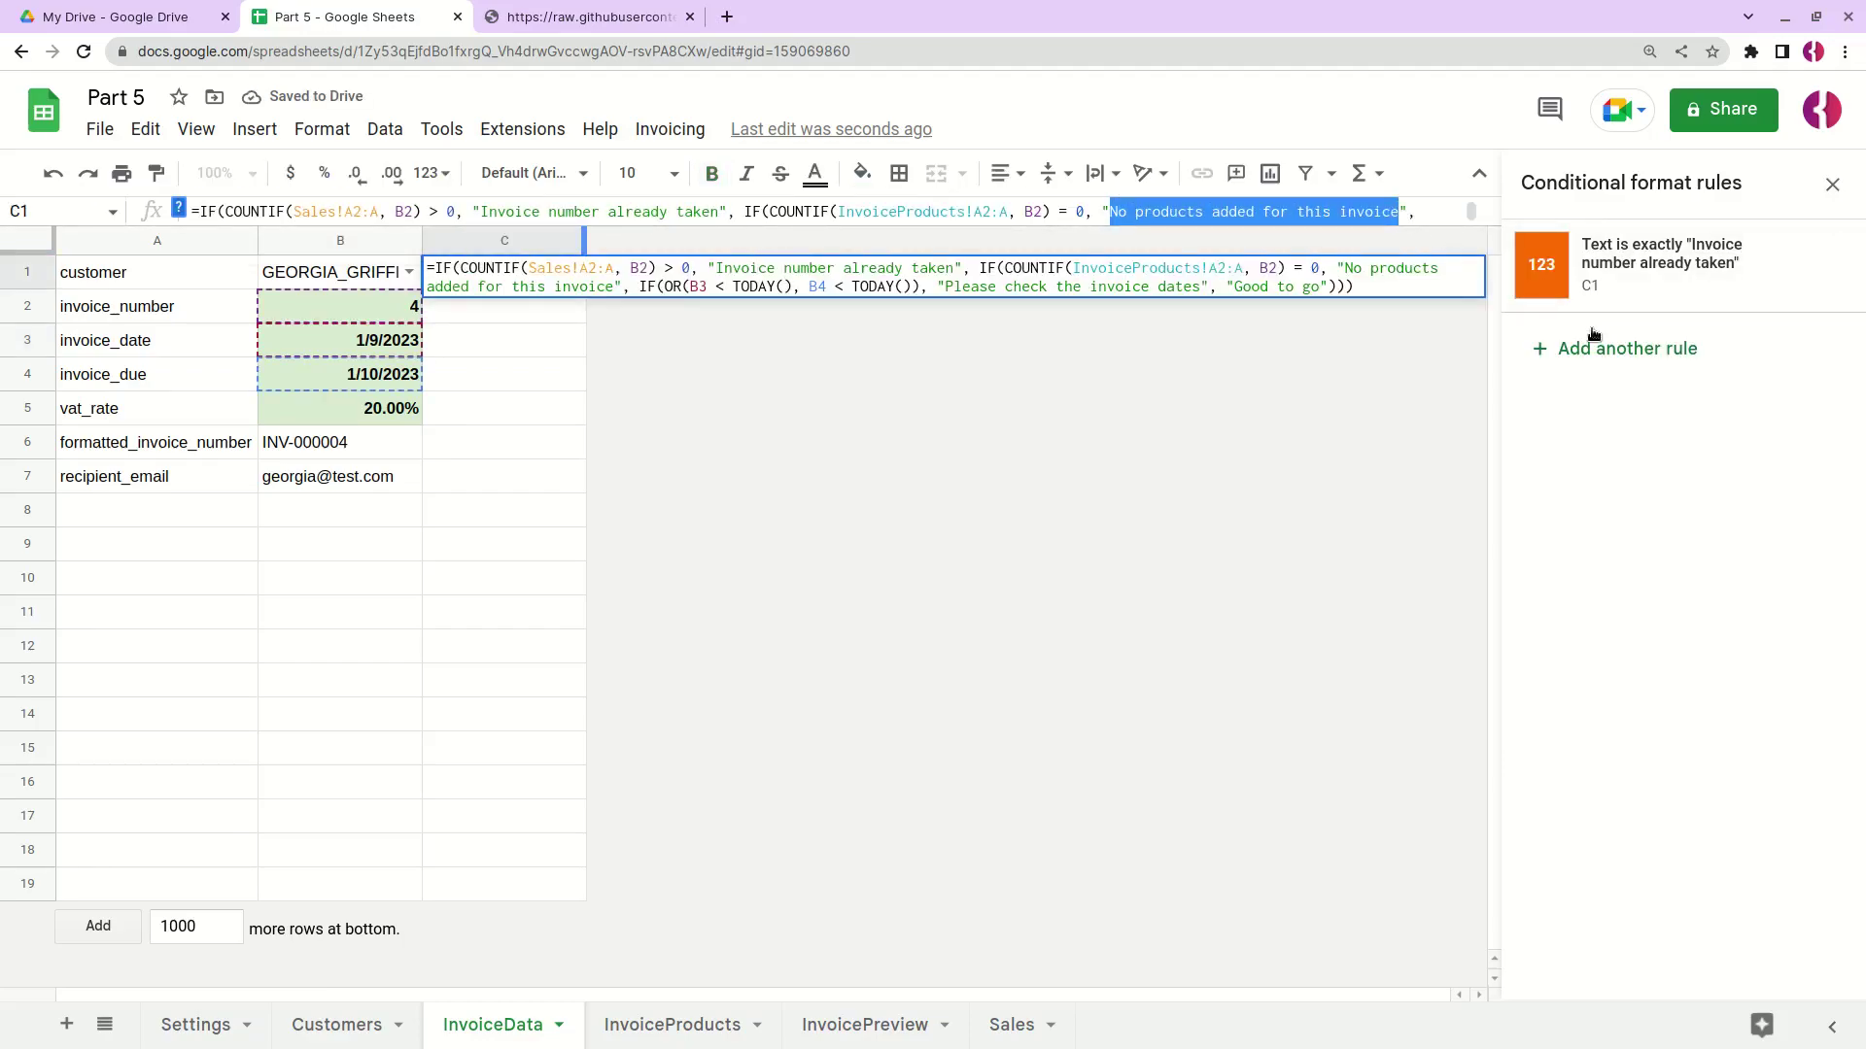
{"action": "left_click", "coordinate": [1594, 346]}
{"action": "left_click", "coordinate": [1665, 497]}
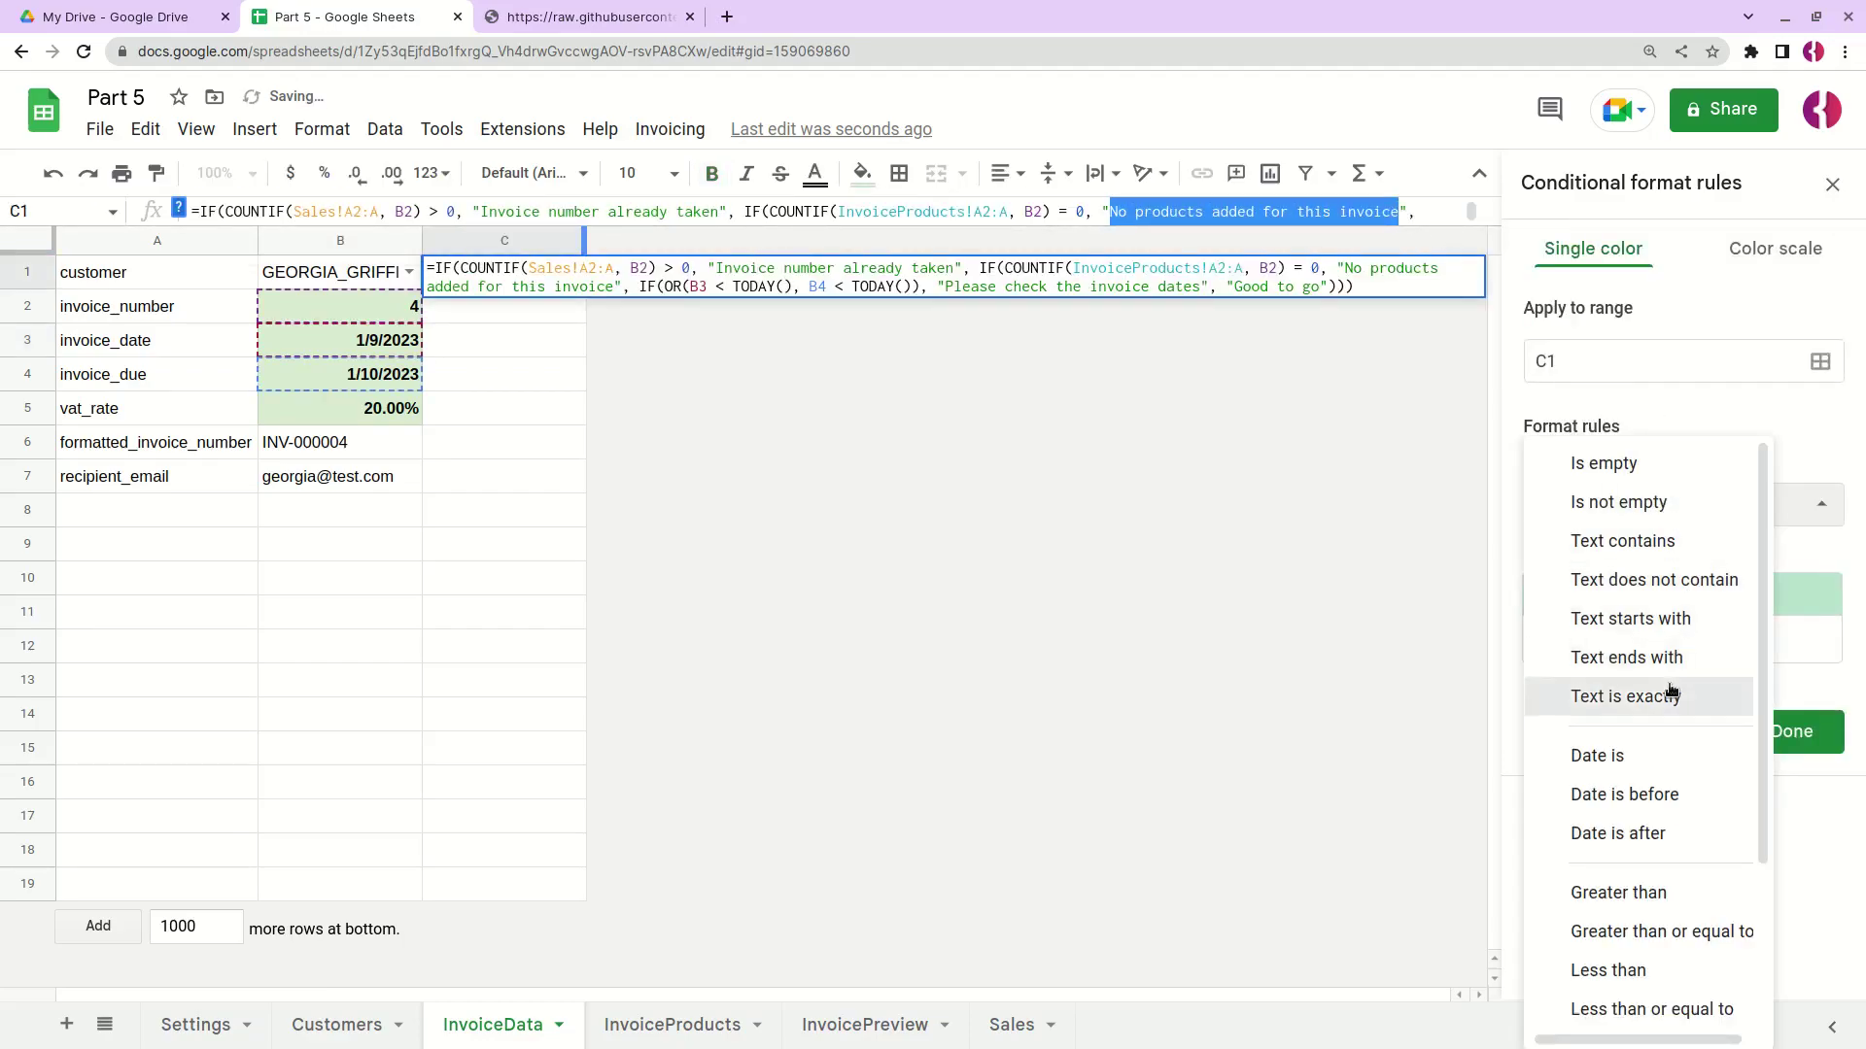
{"action": "left_click", "coordinate": [1663, 812]}
{"action": "left_click", "coordinate": [1639, 547]}
{"action": "key", "text": "ctrl+v"}
{"action": "left_click", "coordinate": [1743, 704]}
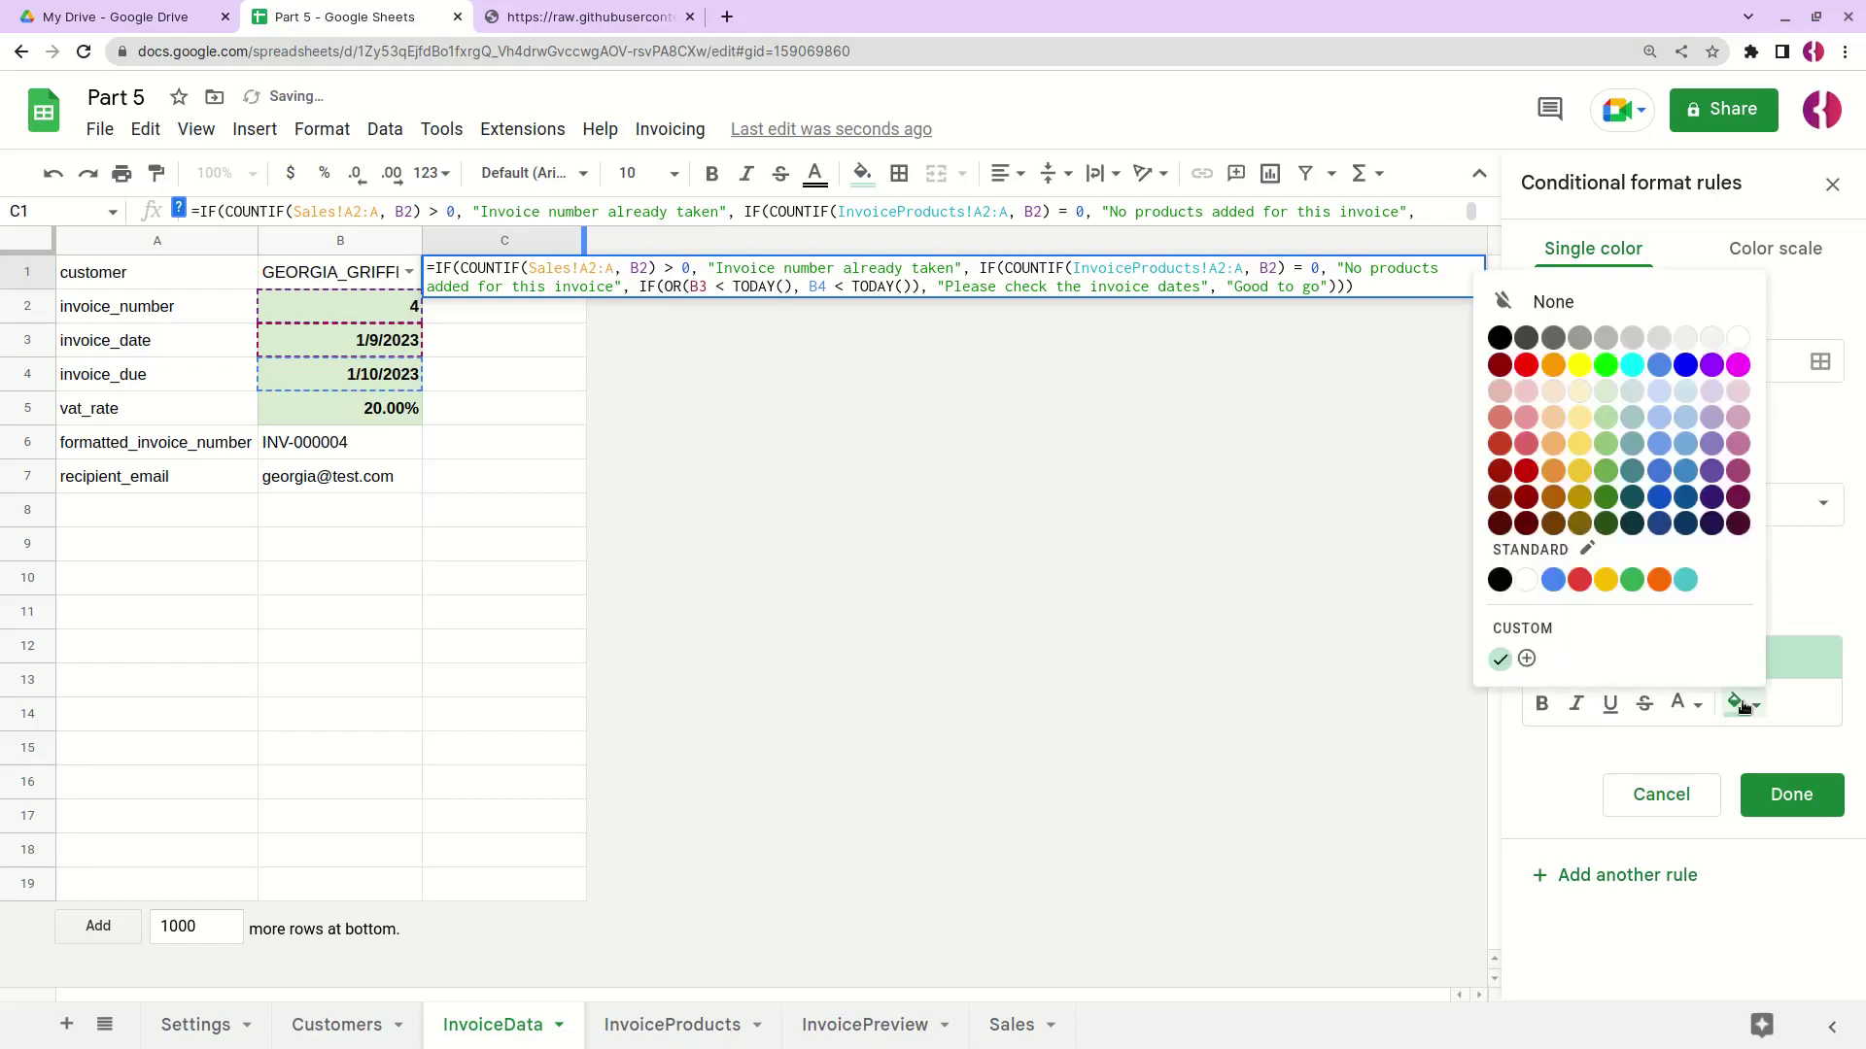
{"action": "left_click", "coordinate": [1658, 580]}
{"action": "left_click", "coordinate": [1682, 704]}
{"action": "left_click", "coordinate": [1679, 337]}
{"action": "left_click", "coordinate": [1541, 704]}
{"action": "left_click", "coordinate": [1799, 800]}
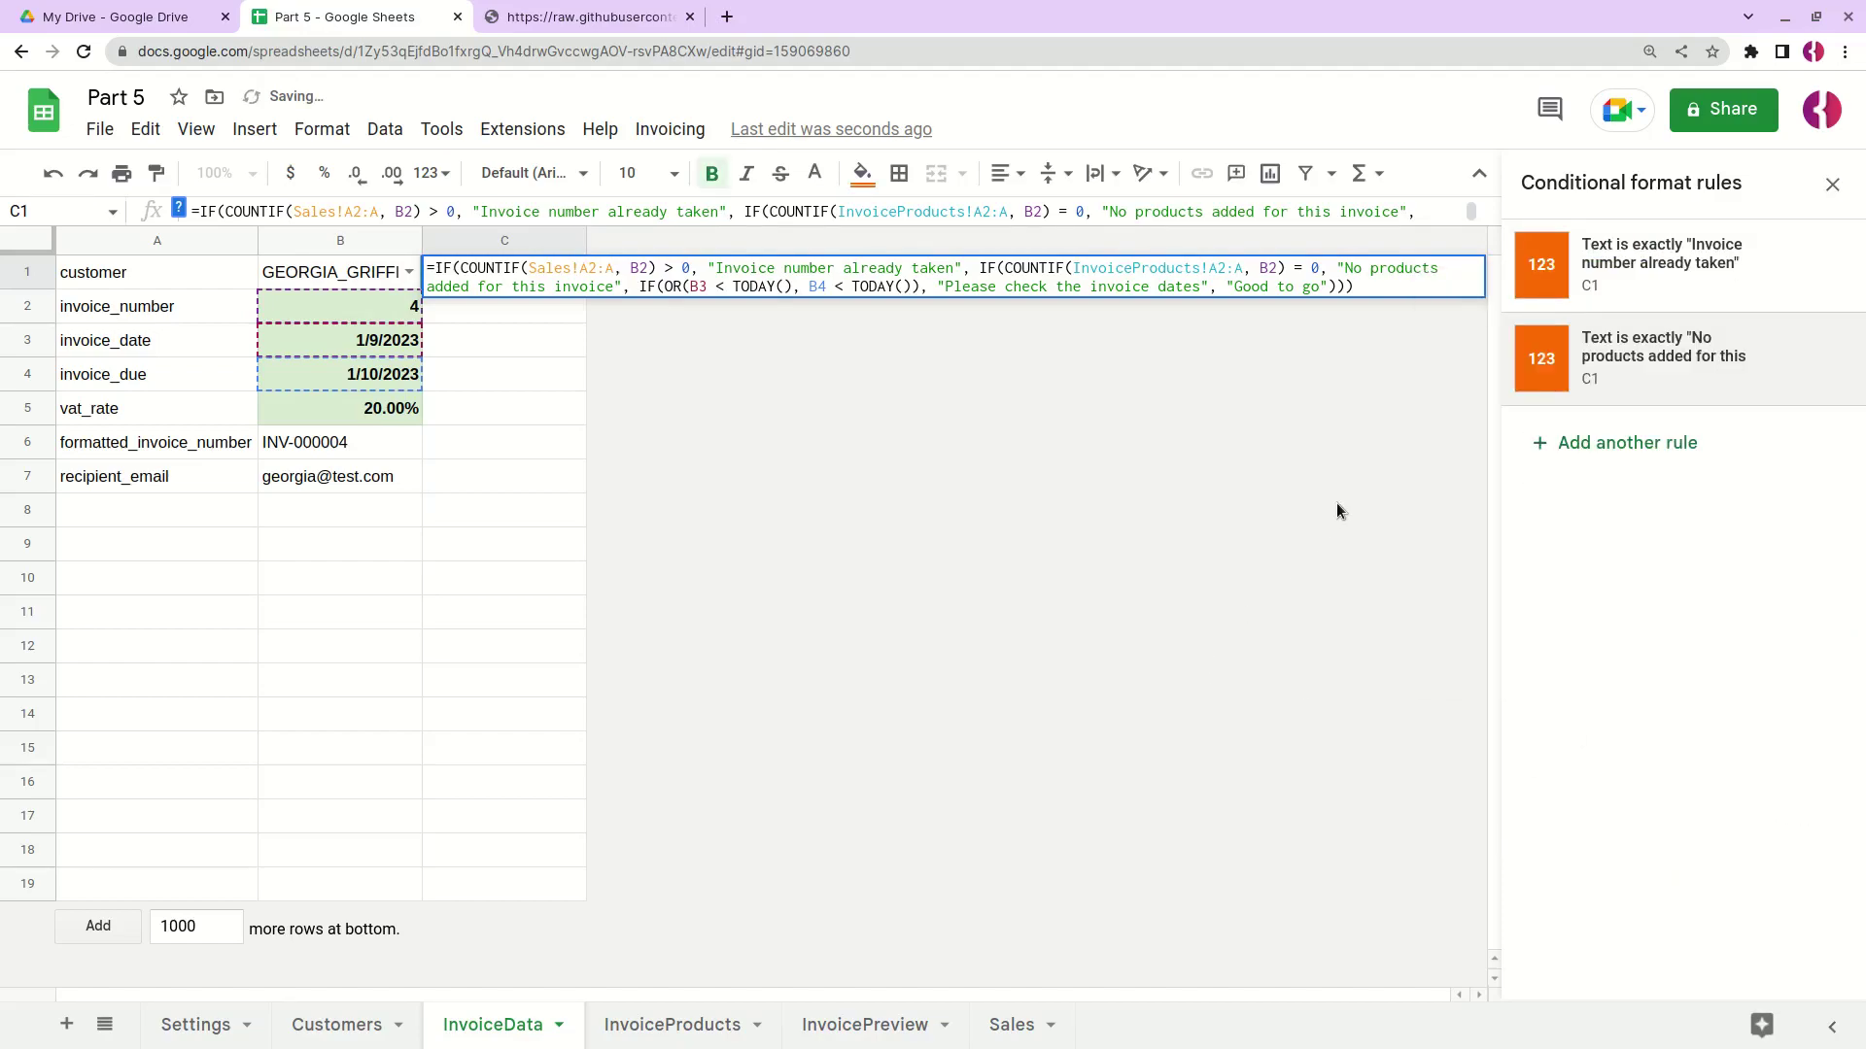
Step: Set the invoice number back to 3 and expand C1's formula to view it fully
{"action": "left_click", "coordinate": [527, 376]}
{"action": "left_click", "coordinate": [413, 303]}
{"action": "left_click", "coordinate": [486, 282]}
{"action": "left_click", "coordinate": [412, 306]}
{"action": "left_click", "coordinate": [400, 339]}
{"action": "left_click", "coordinate": [411, 314]}
{"action": "type", "text": "3"}
{"action": "key", "text": "Return"}
{"action": "left_click", "coordinate": [469, 303]}
{"action": "left_click", "coordinate": [525, 277]}
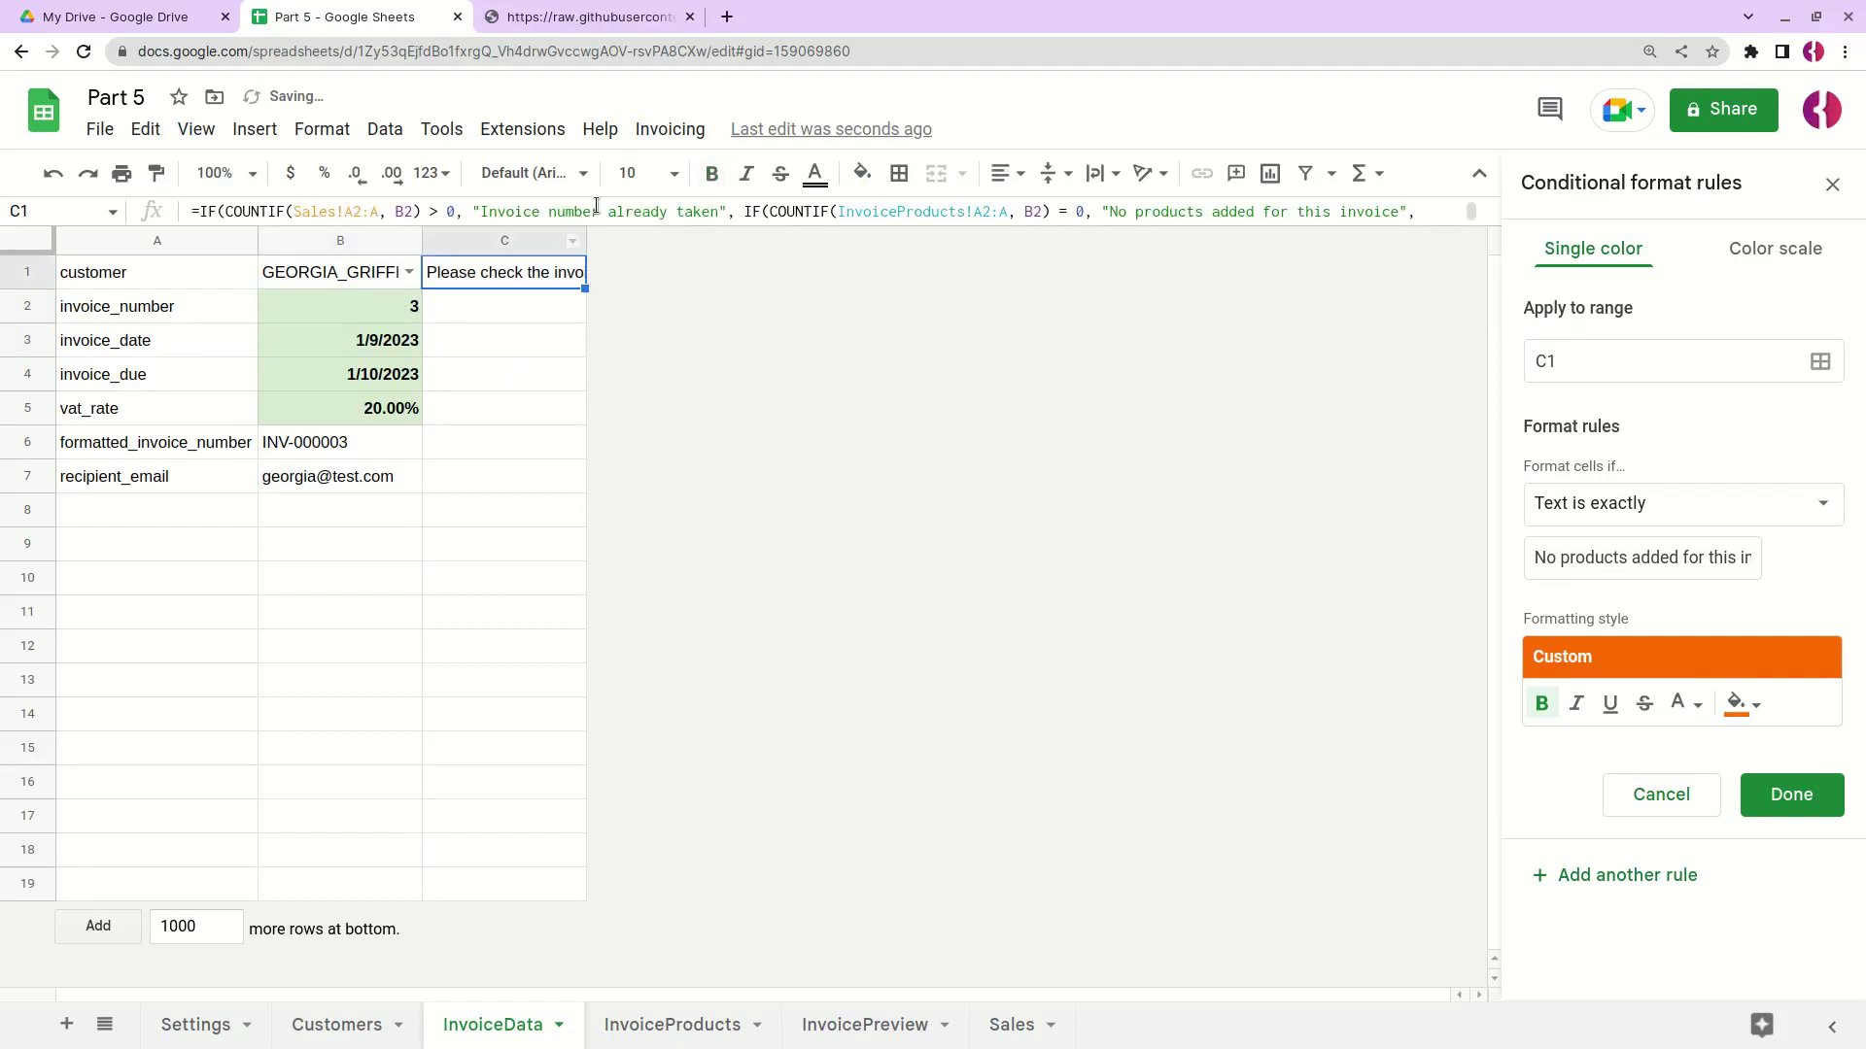
{"action": "key", "text": "ctrl+shift+u"}
Step: Highlight the messages in C1's formula and re-save the existing exact-text rule
{"action": "left_click_drag", "start_coordinate": [496, 237], "coordinate": [754, 243]}
{"action": "key", "text": "ctrl+c"}
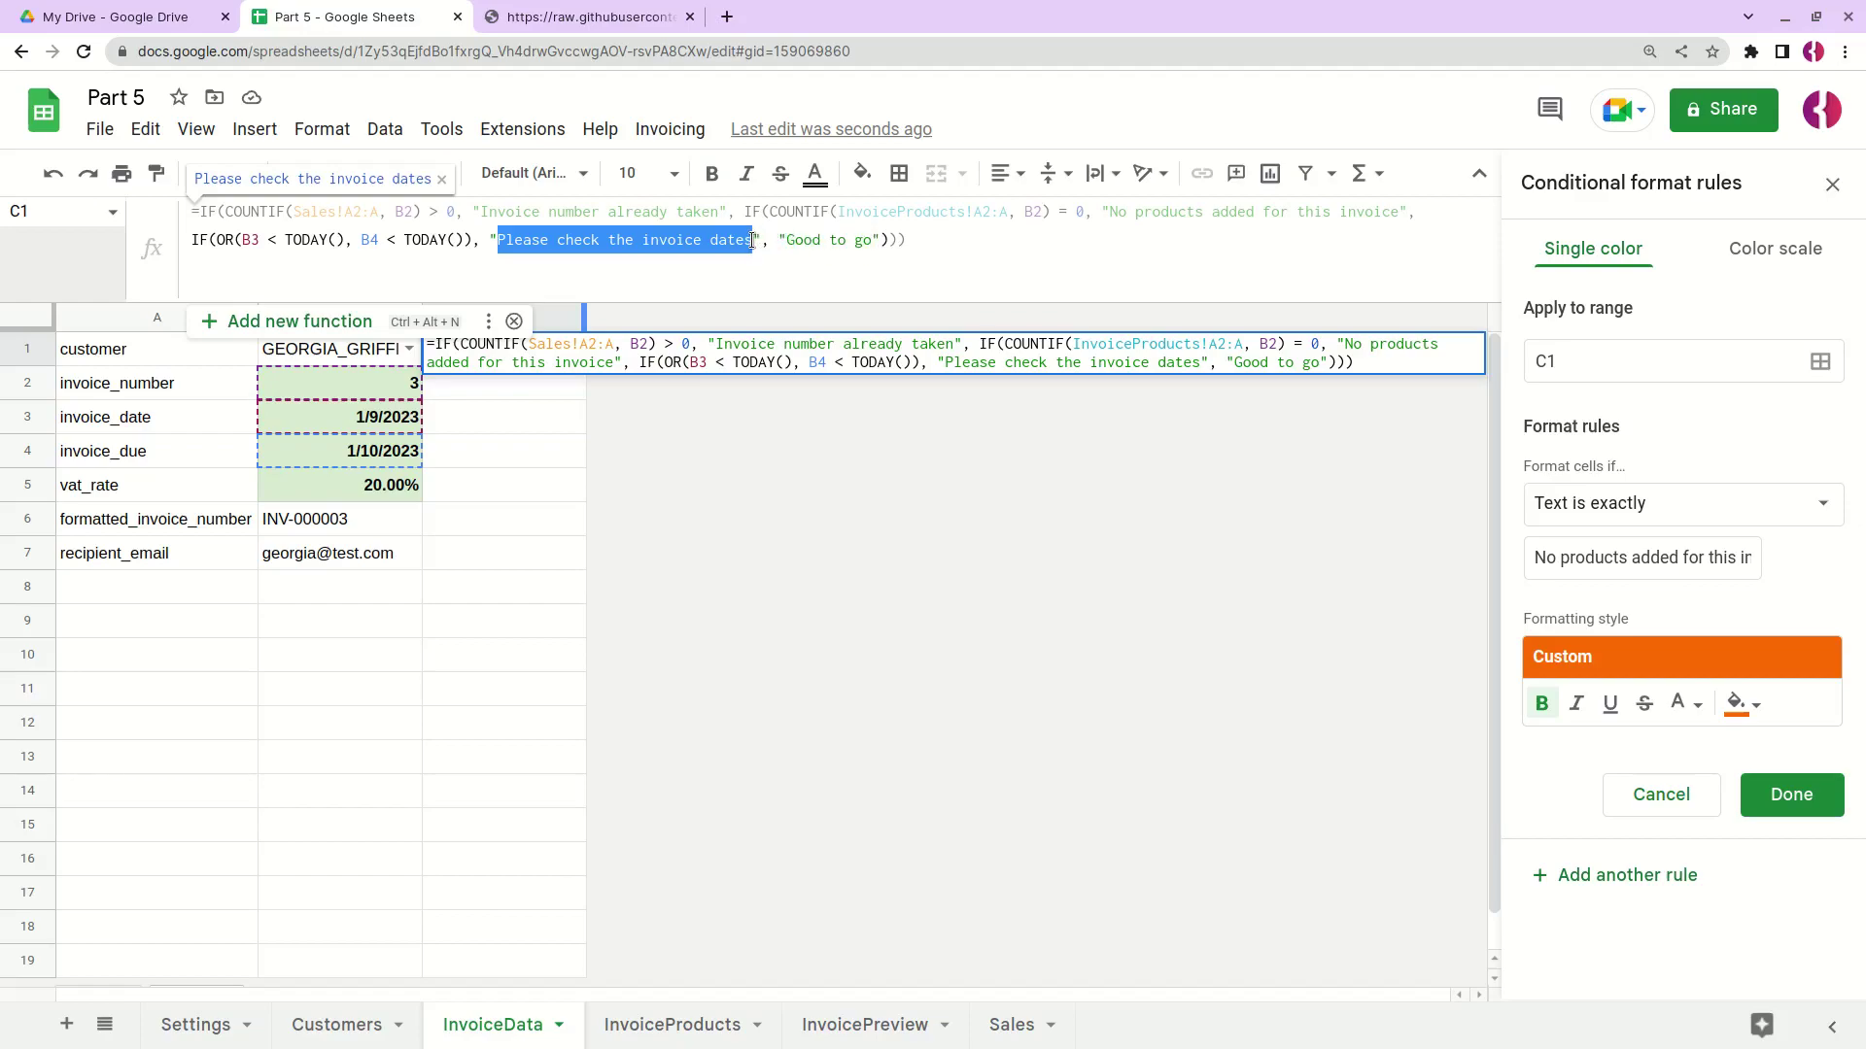
{"action": "left_click", "coordinate": [1613, 502]}
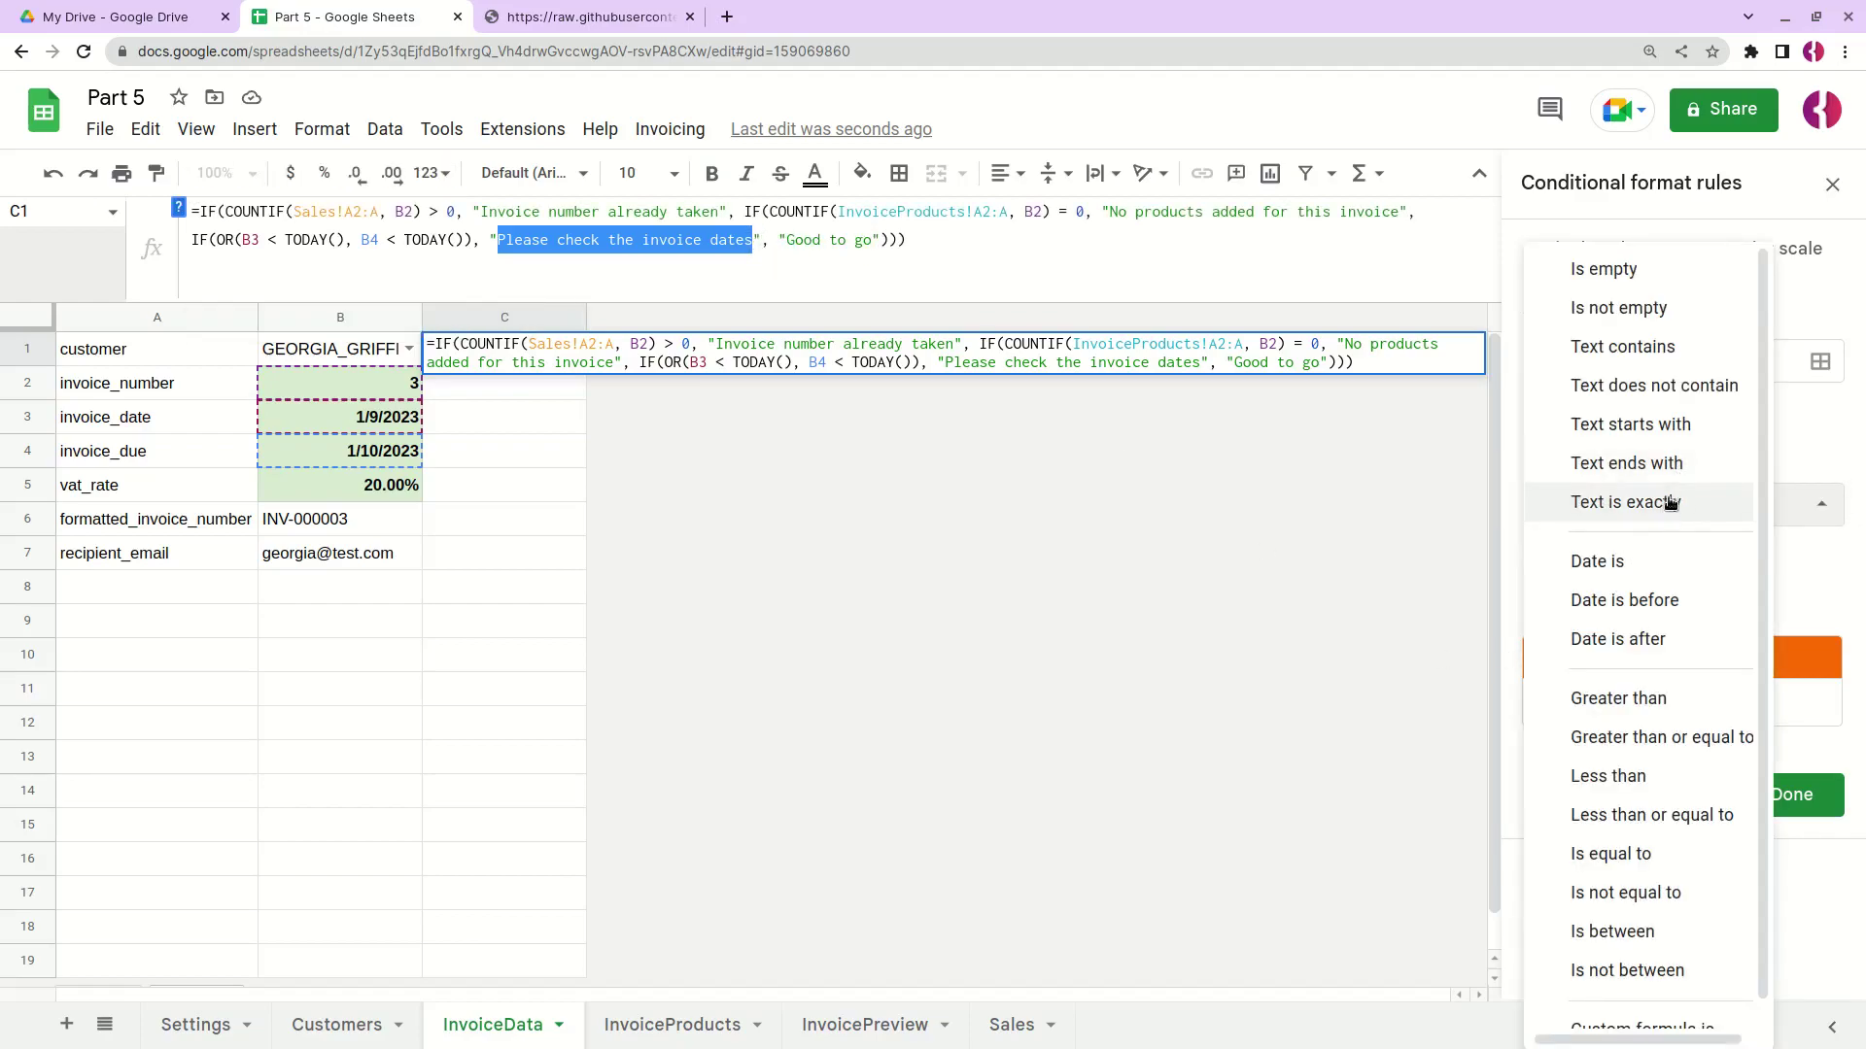
{"action": "left_click", "coordinate": [1613, 502]}
{"action": "left_click", "coordinate": [1625, 558]}
{"action": "left_click", "coordinate": [1768, 794]}
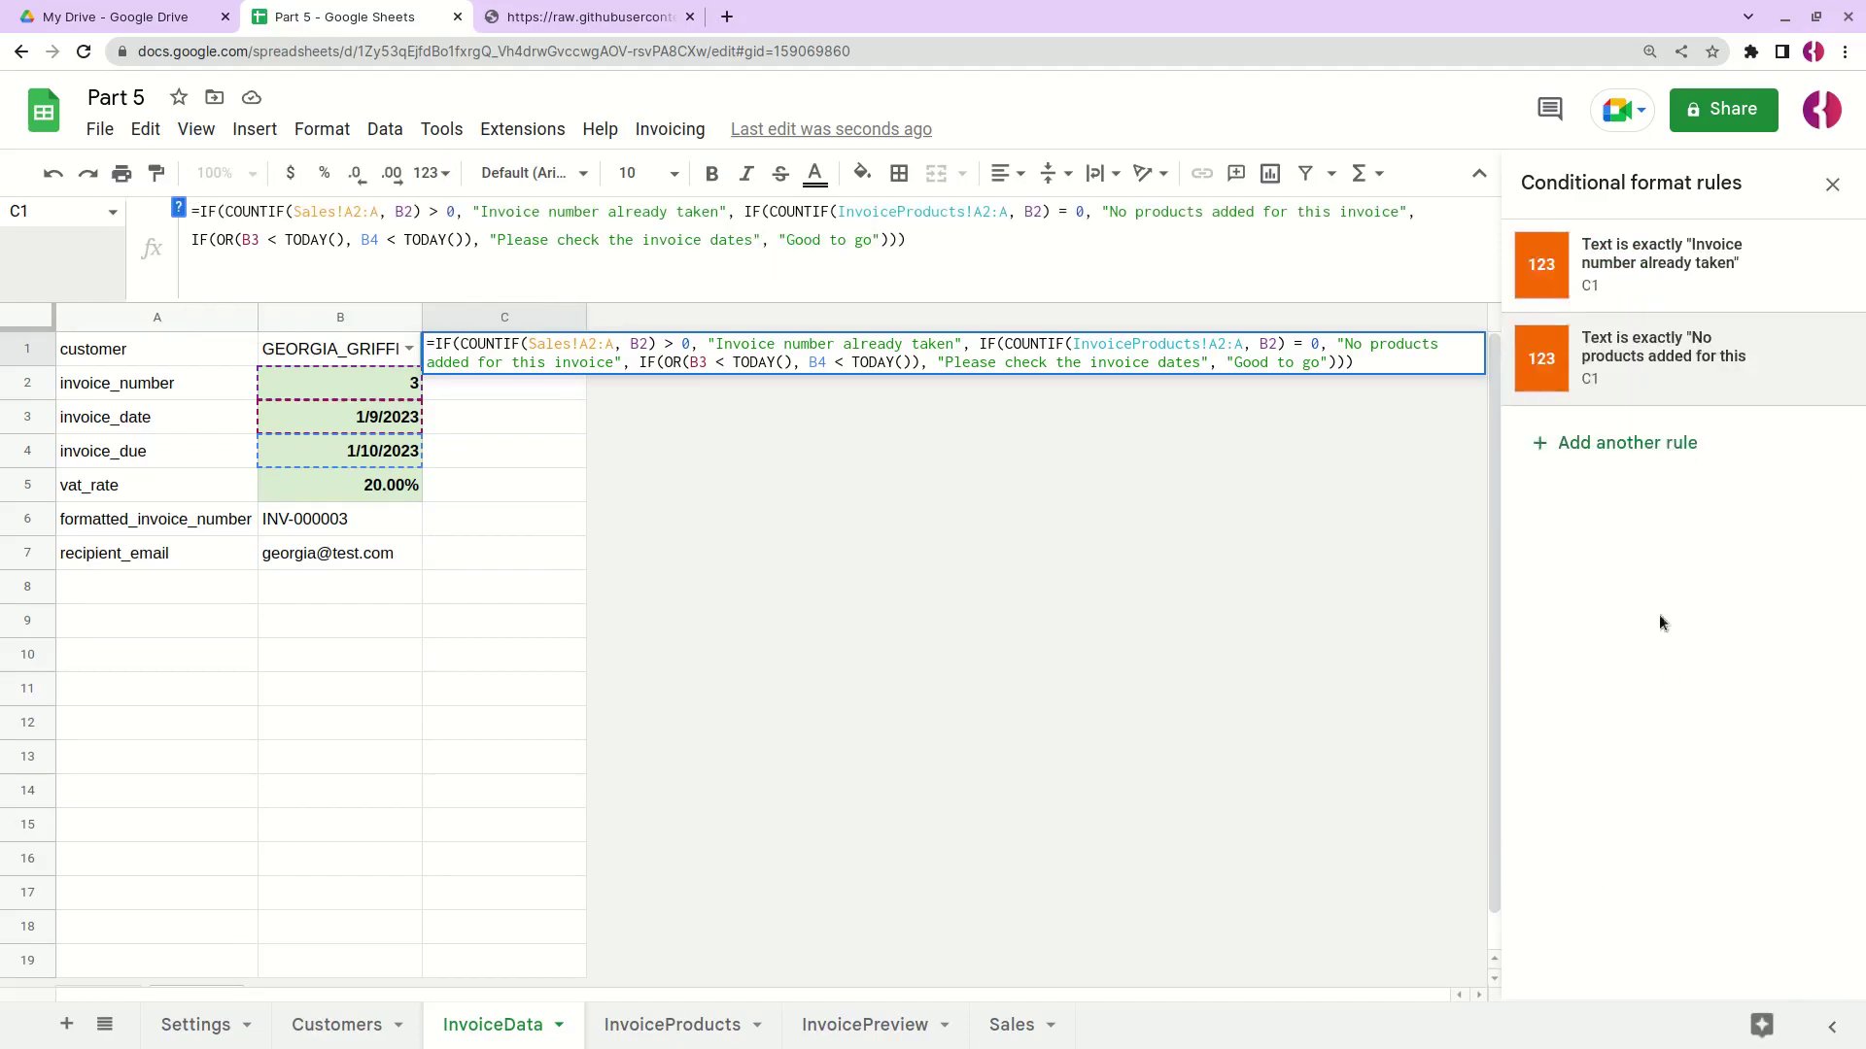
Step: Add a rule making 'Please check the invoice dates' orange with white bold text
{"action": "left_click", "coordinate": [1627, 445]}
{"action": "left_click", "coordinate": [1603, 515]}
{"action": "left_click", "coordinate": [1633, 696]}
{"action": "left_click", "coordinate": [1613, 556]}
{"action": "key", "text": "ctrl+v"}
{"action": "left_click", "coordinate": [1739, 702]}
{"action": "left_click", "coordinate": [1661, 581]}
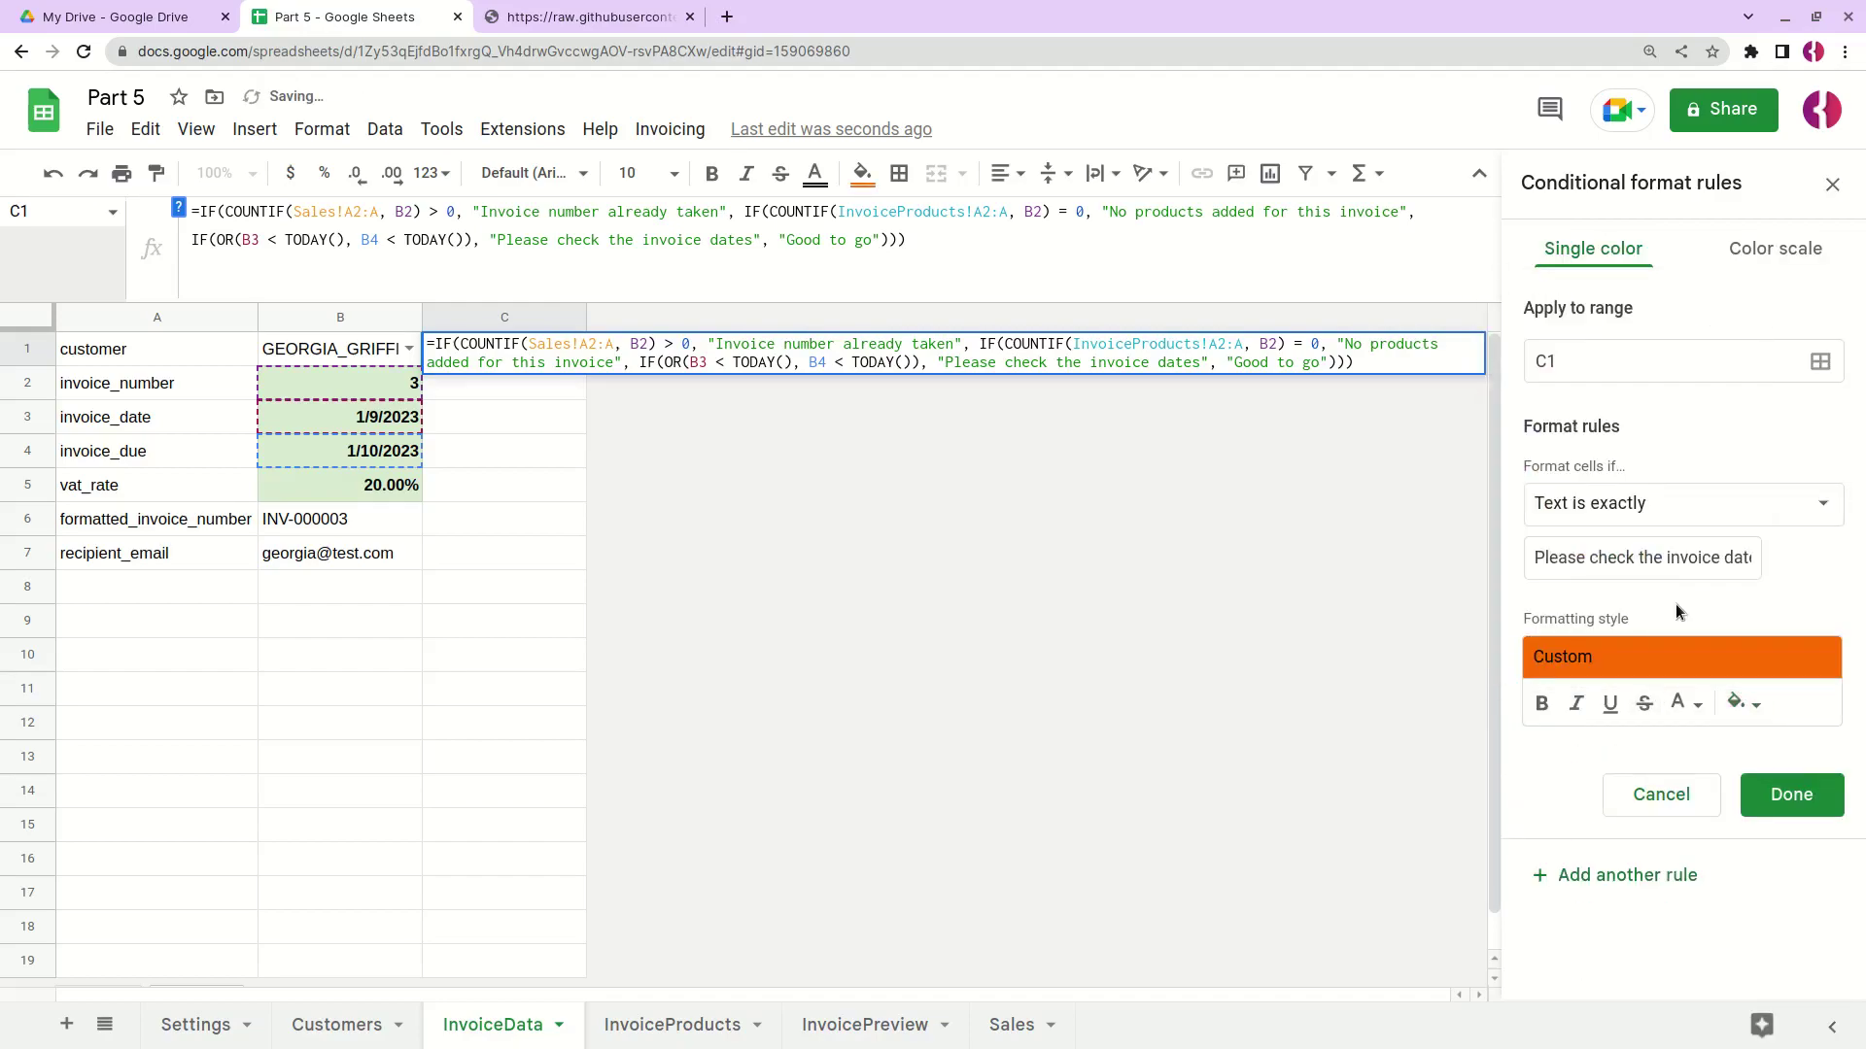
{"action": "left_click", "coordinate": [1686, 702]}
{"action": "left_click", "coordinate": [1684, 340]}
{"action": "left_click", "coordinate": [1541, 703]}
{"action": "left_click", "coordinate": [1791, 794]}
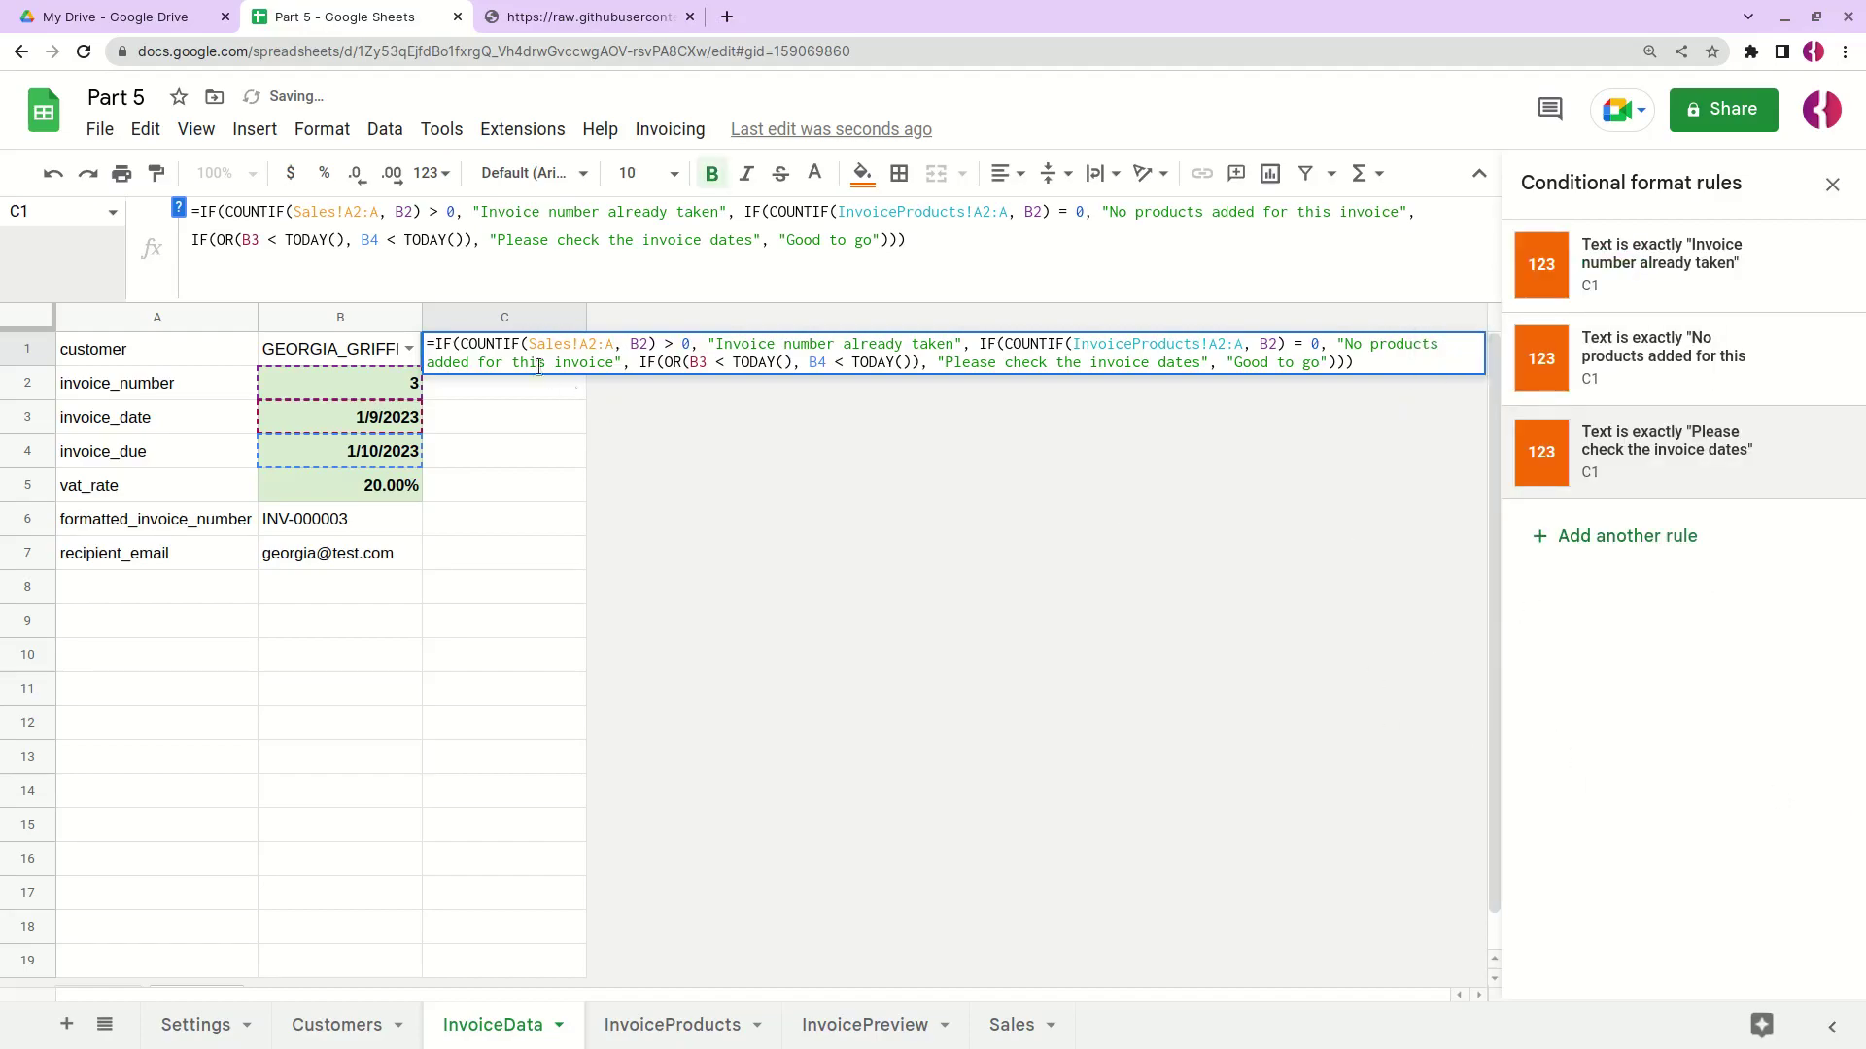
{"action": "left_click", "coordinate": [511, 351]}
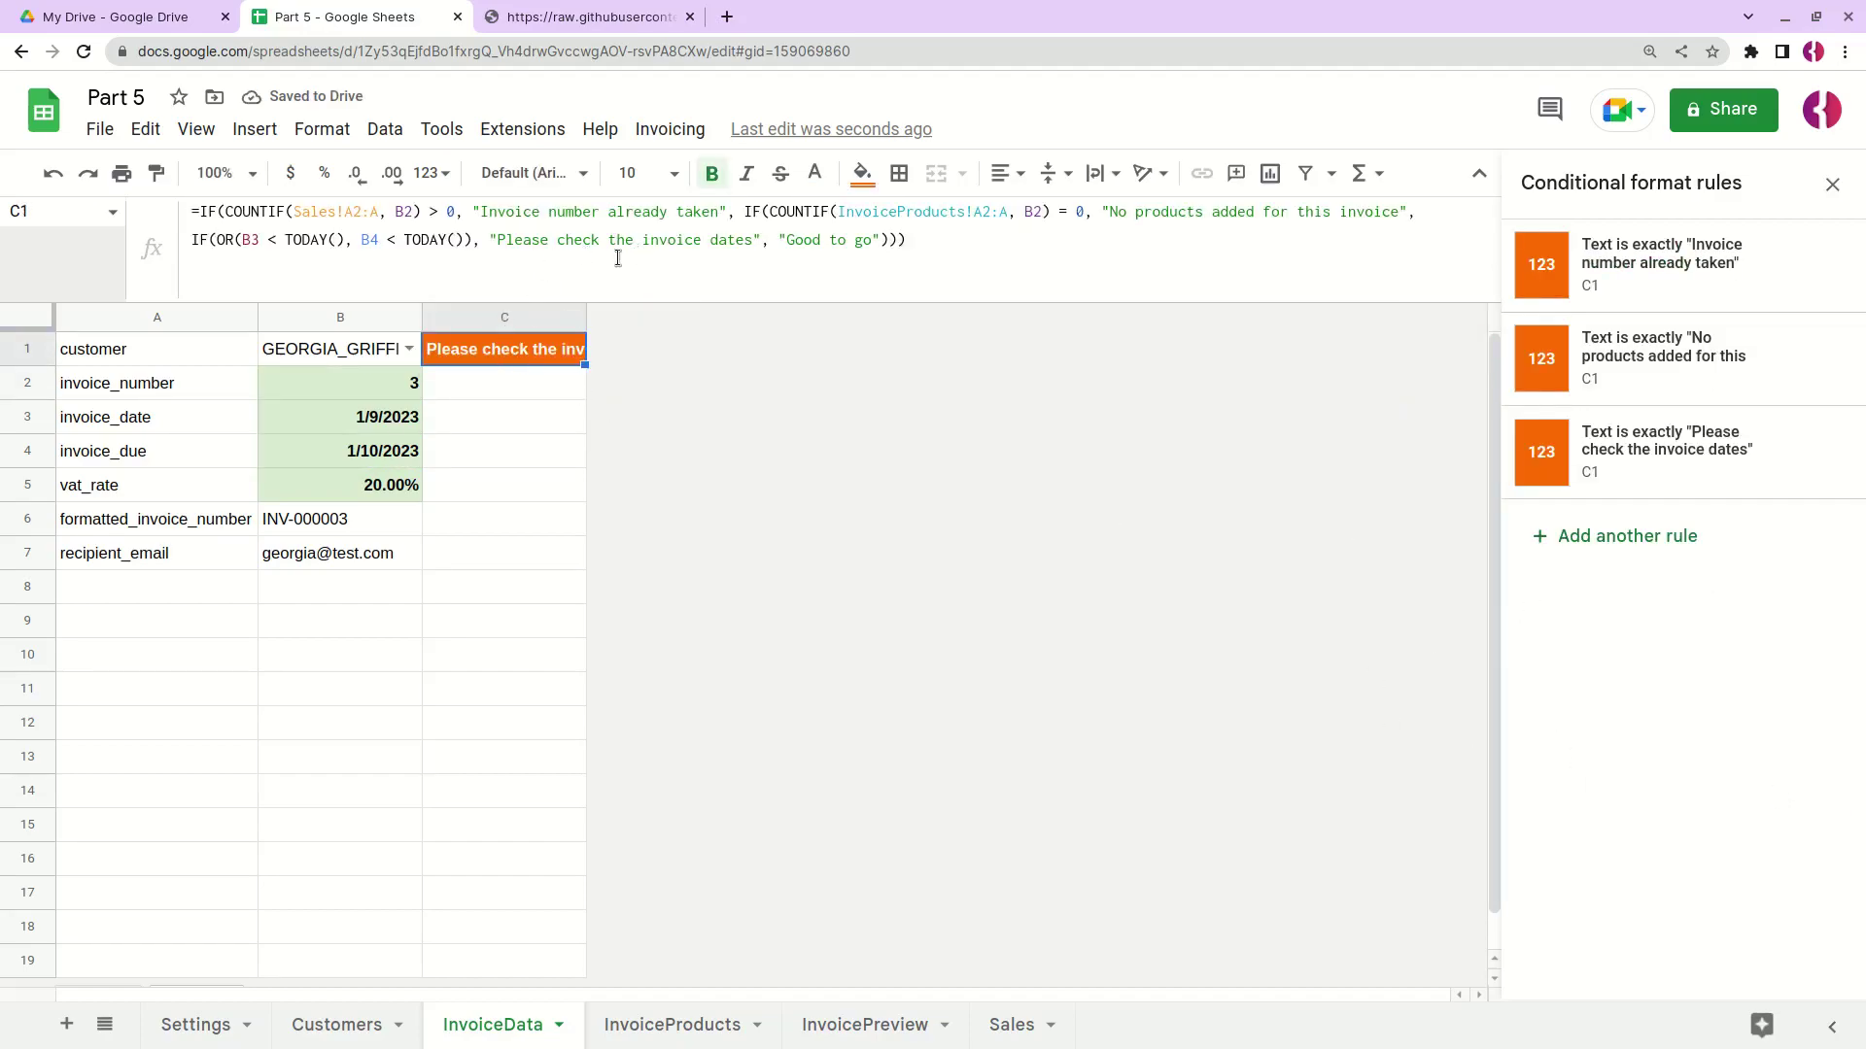
Step: Add a rule making 'Good to go' green with white bold text
{"action": "left_click_drag", "start_coordinate": [792, 243], "coordinate": [871, 243]}
{"action": "key", "text": "ctrl+c"}
{"action": "left_click", "coordinate": [1628, 536]}
{"action": "left_click", "coordinate": [1603, 515]}
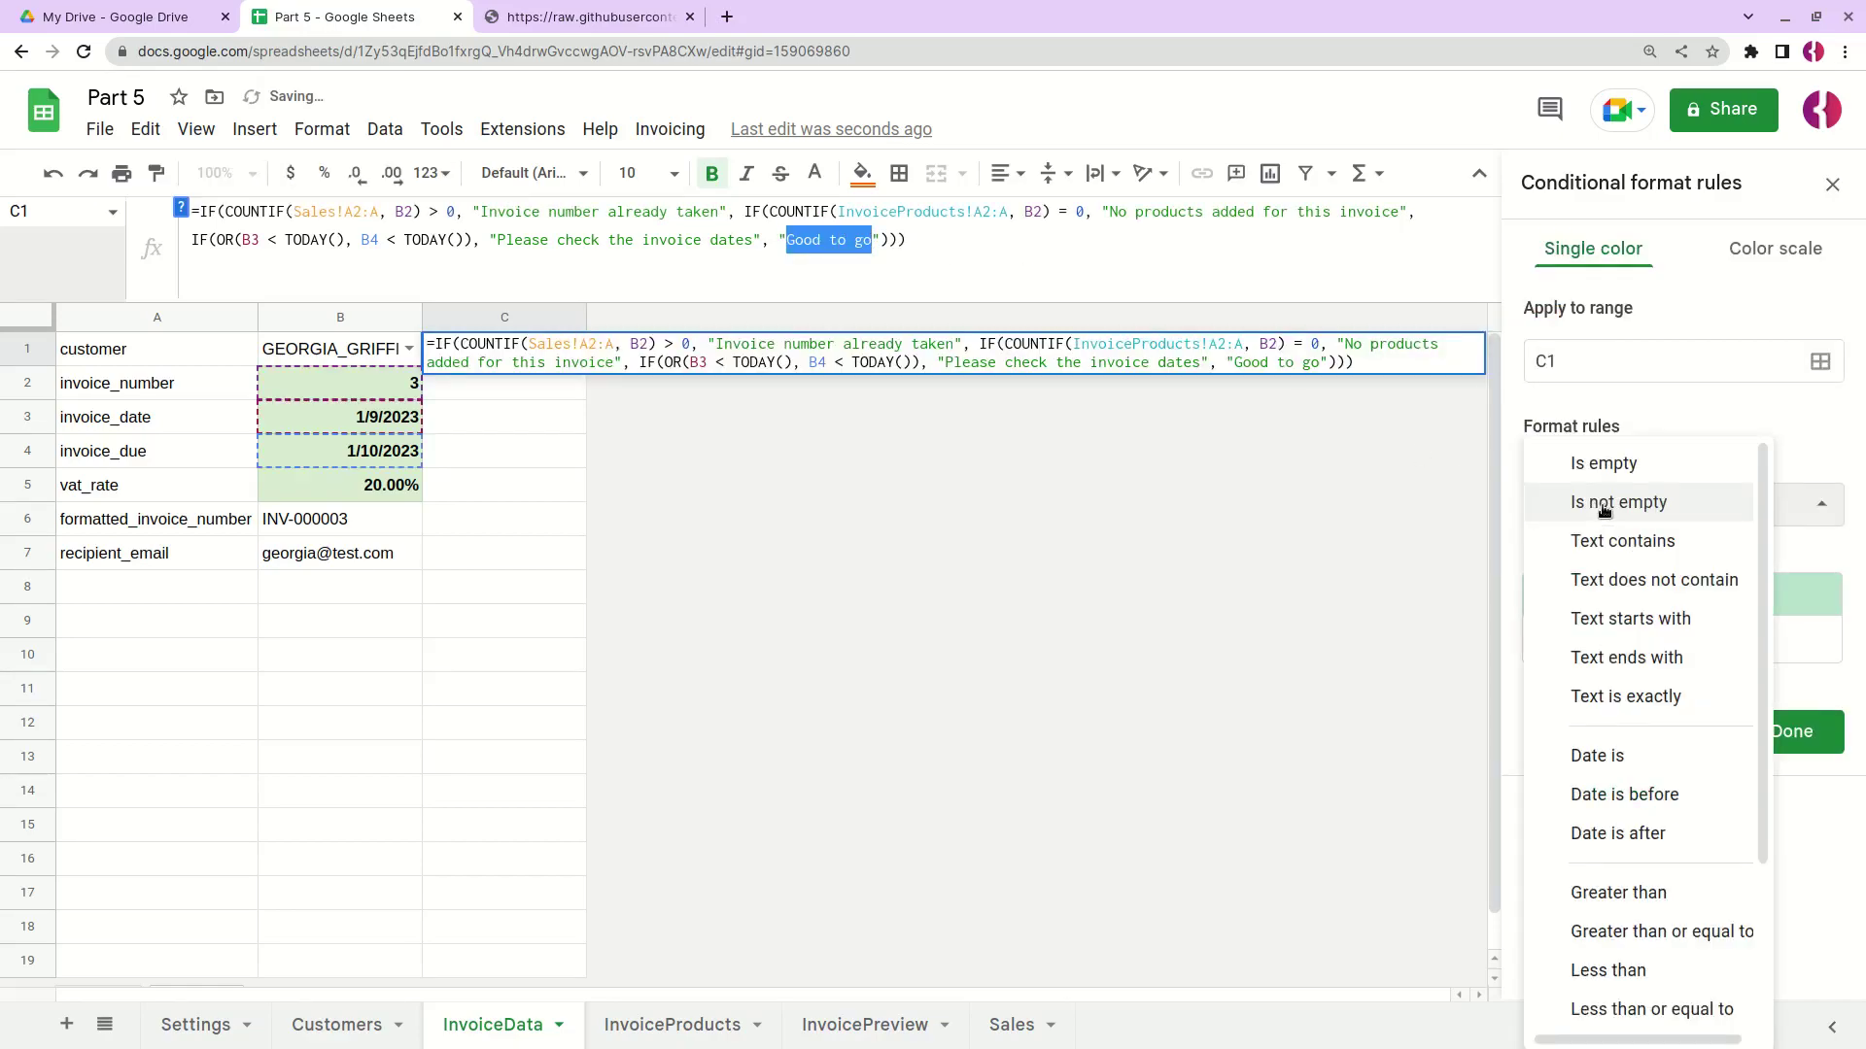
{"action": "left_click", "coordinate": [1618, 692]}
{"action": "key", "text": "ctrl+v"}
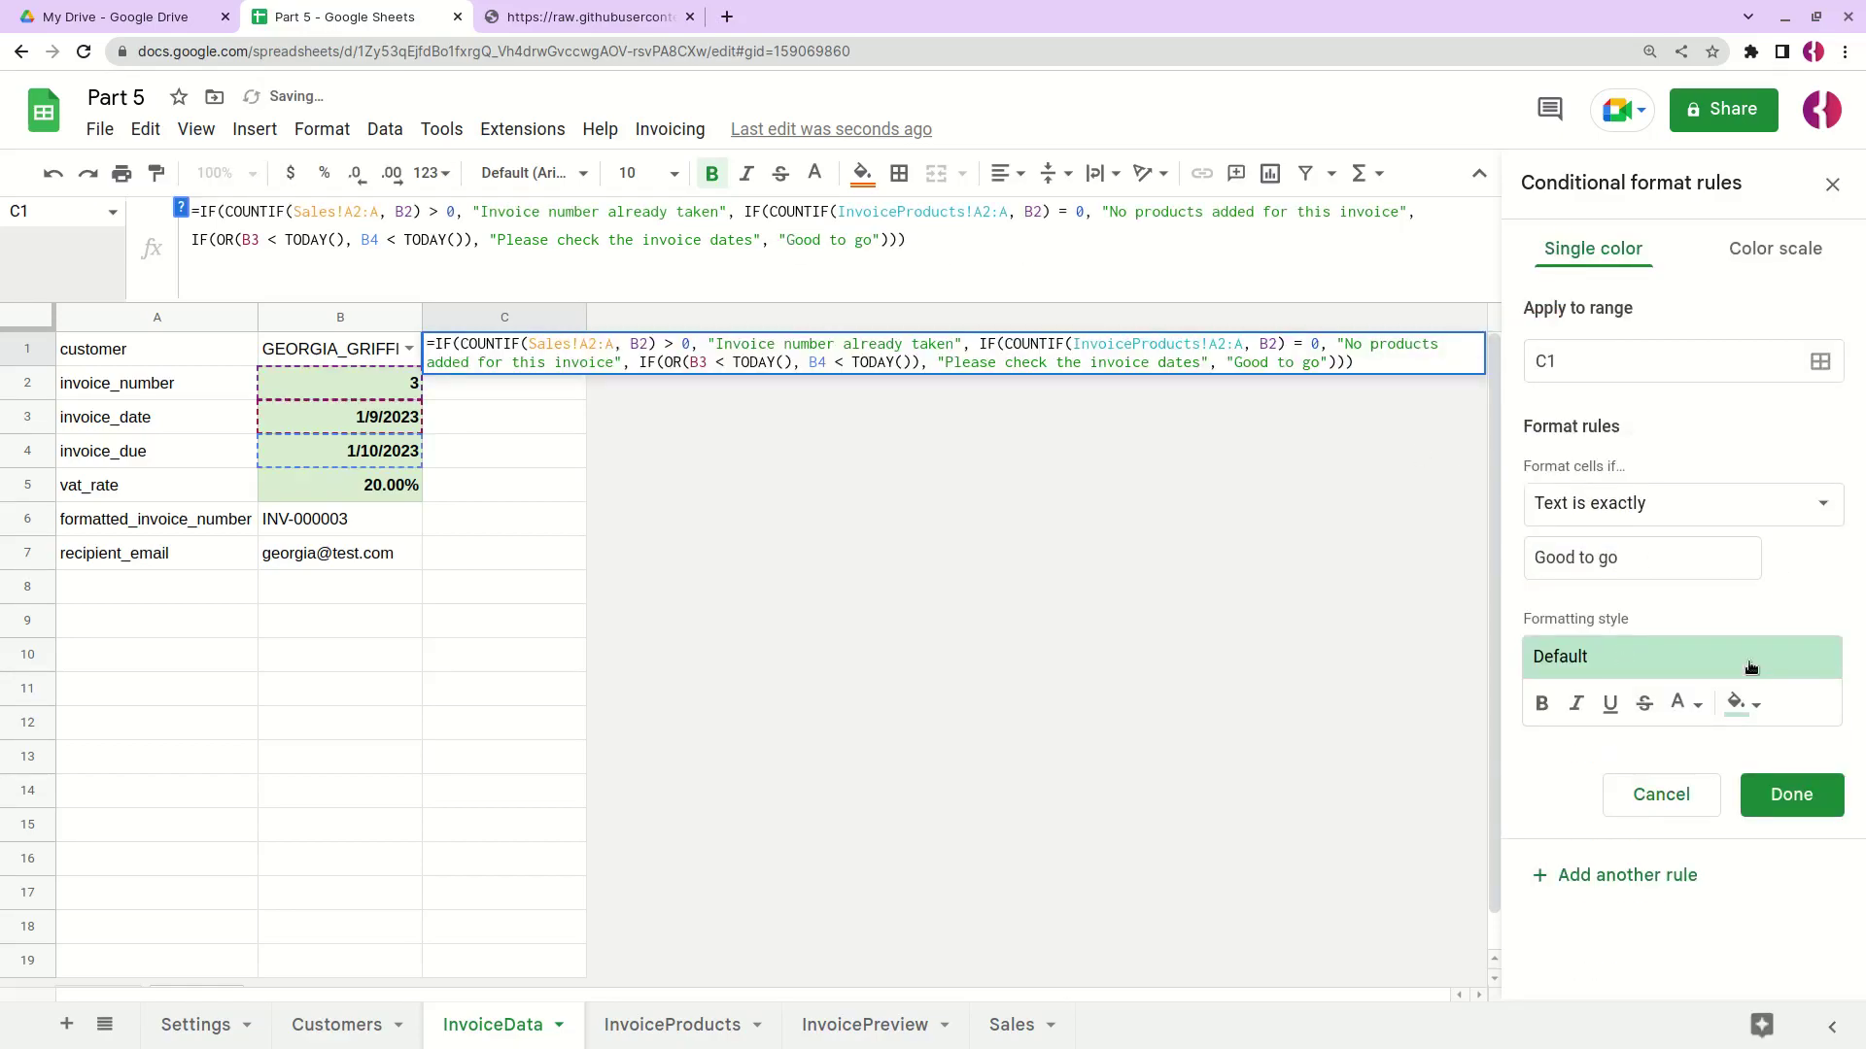
{"action": "left_click", "coordinate": [1740, 703]}
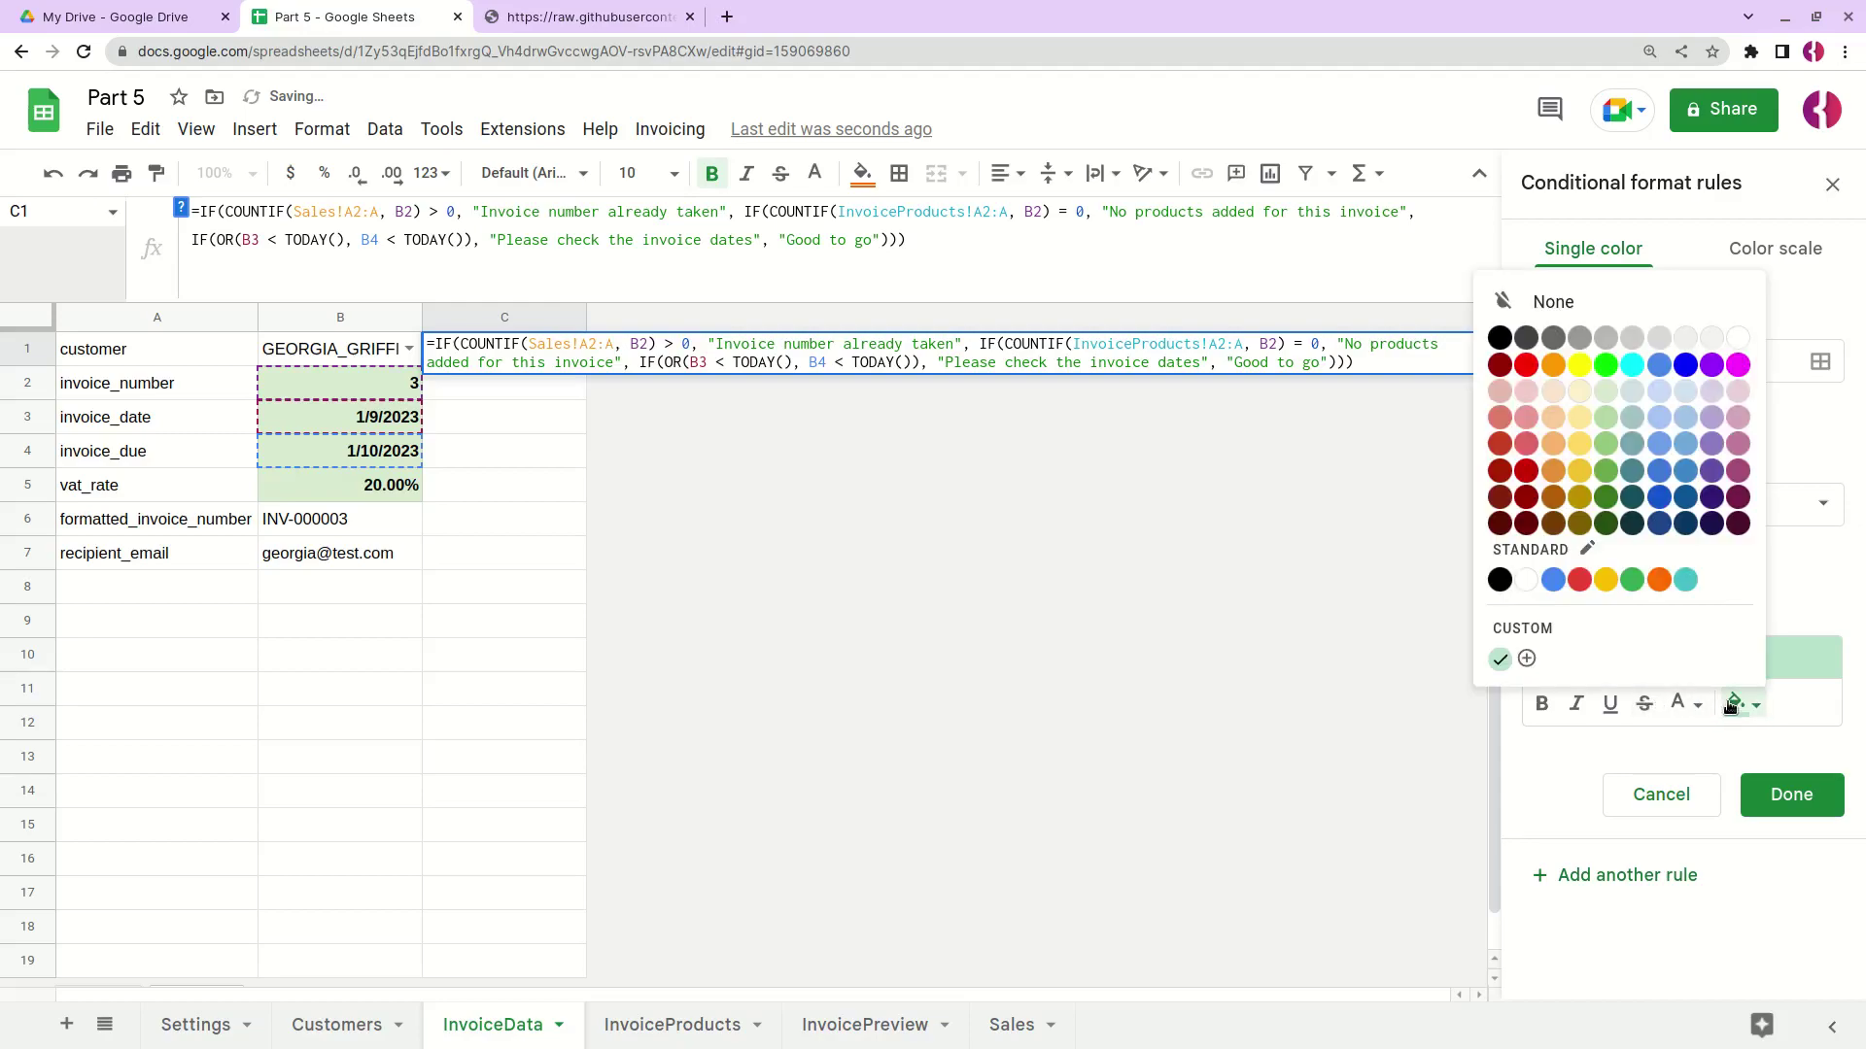
{"action": "left_click", "coordinate": [1632, 580]}
{"action": "left_click", "coordinate": [1695, 707]}
{"action": "left_click", "coordinate": [1673, 332]}
{"action": "left_click", "coordinate": [1541, 703]}
{"action": "left_click", "coordinate": [1791, 795]}
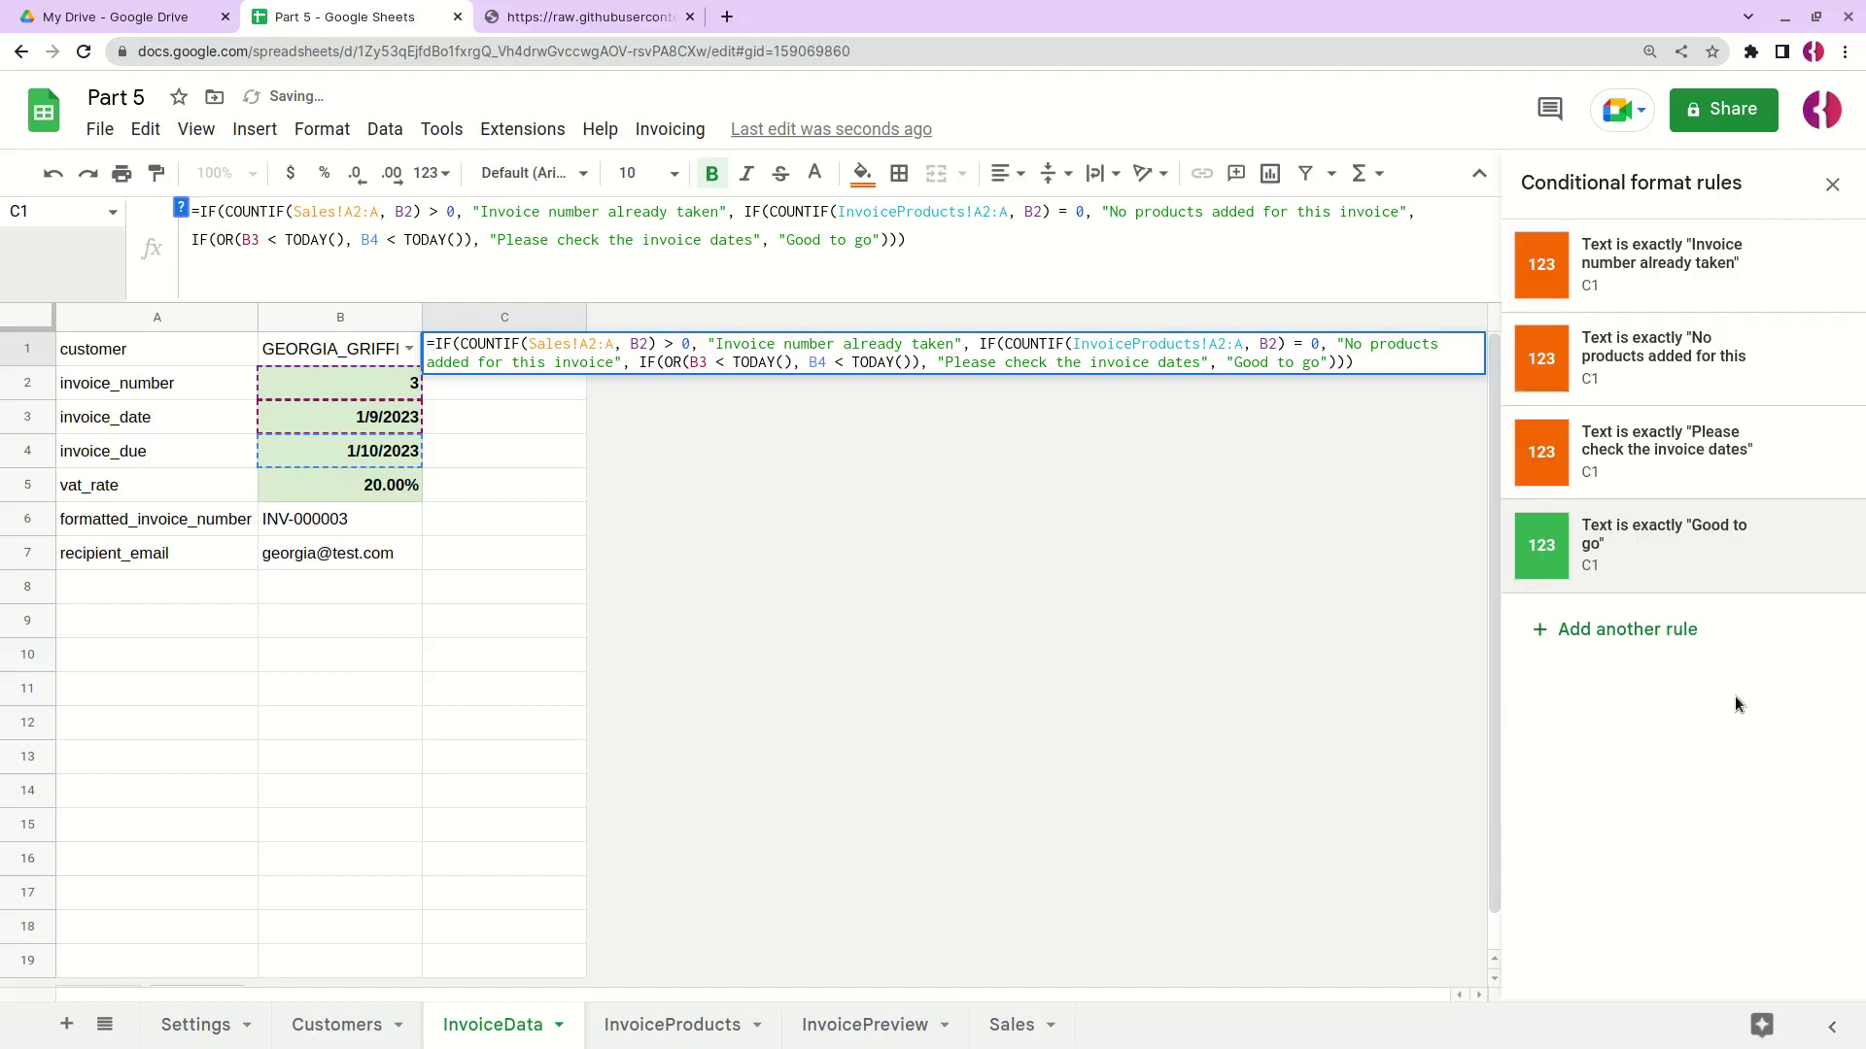
{"action": "key", "text": "Return"}
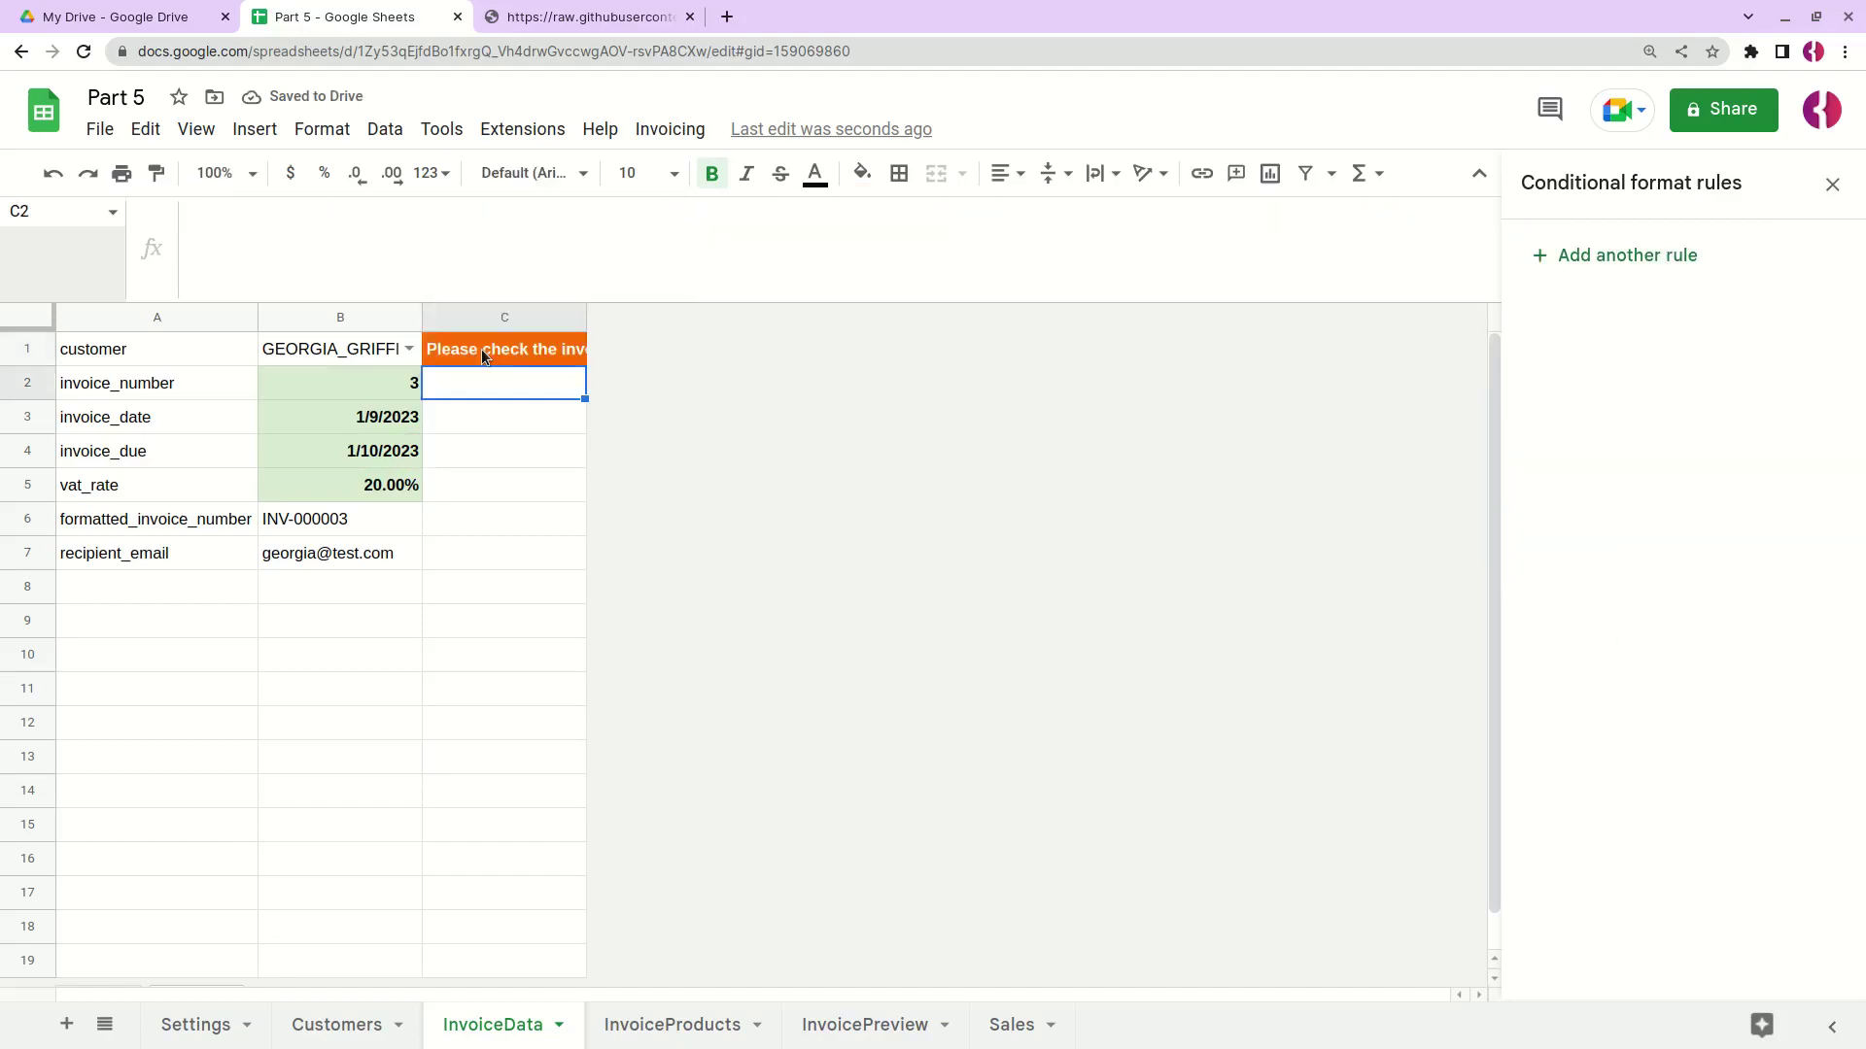
Step: Test C1 with invoice numbers 4 then 3, then close the Conditional format rules sidebar
{"action": "left_click", "coordinate": [445, 362]}
{"action": "left_click", "coordinate": [415, 386]}
{"action": "type", "text": "4"}
{"action": "key", "text": "Return"}
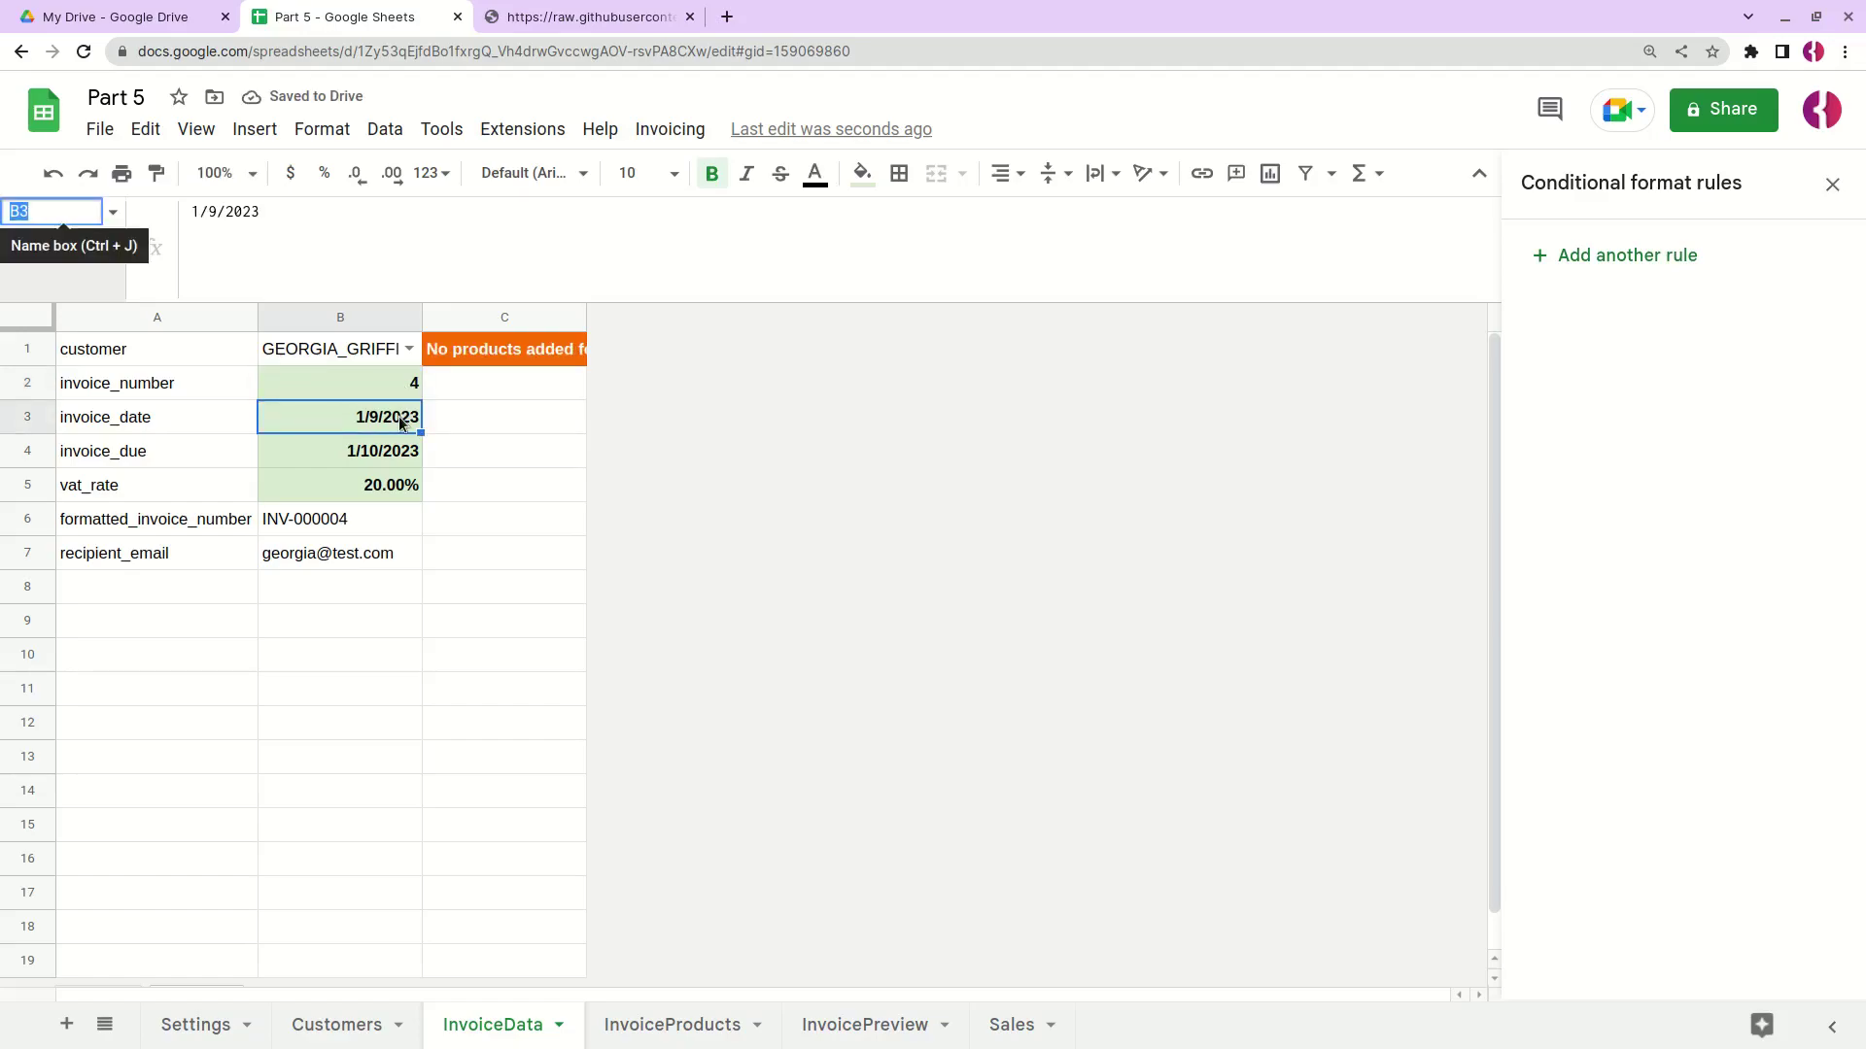
{"action": "left_click", "coordinate": [480, 348]}
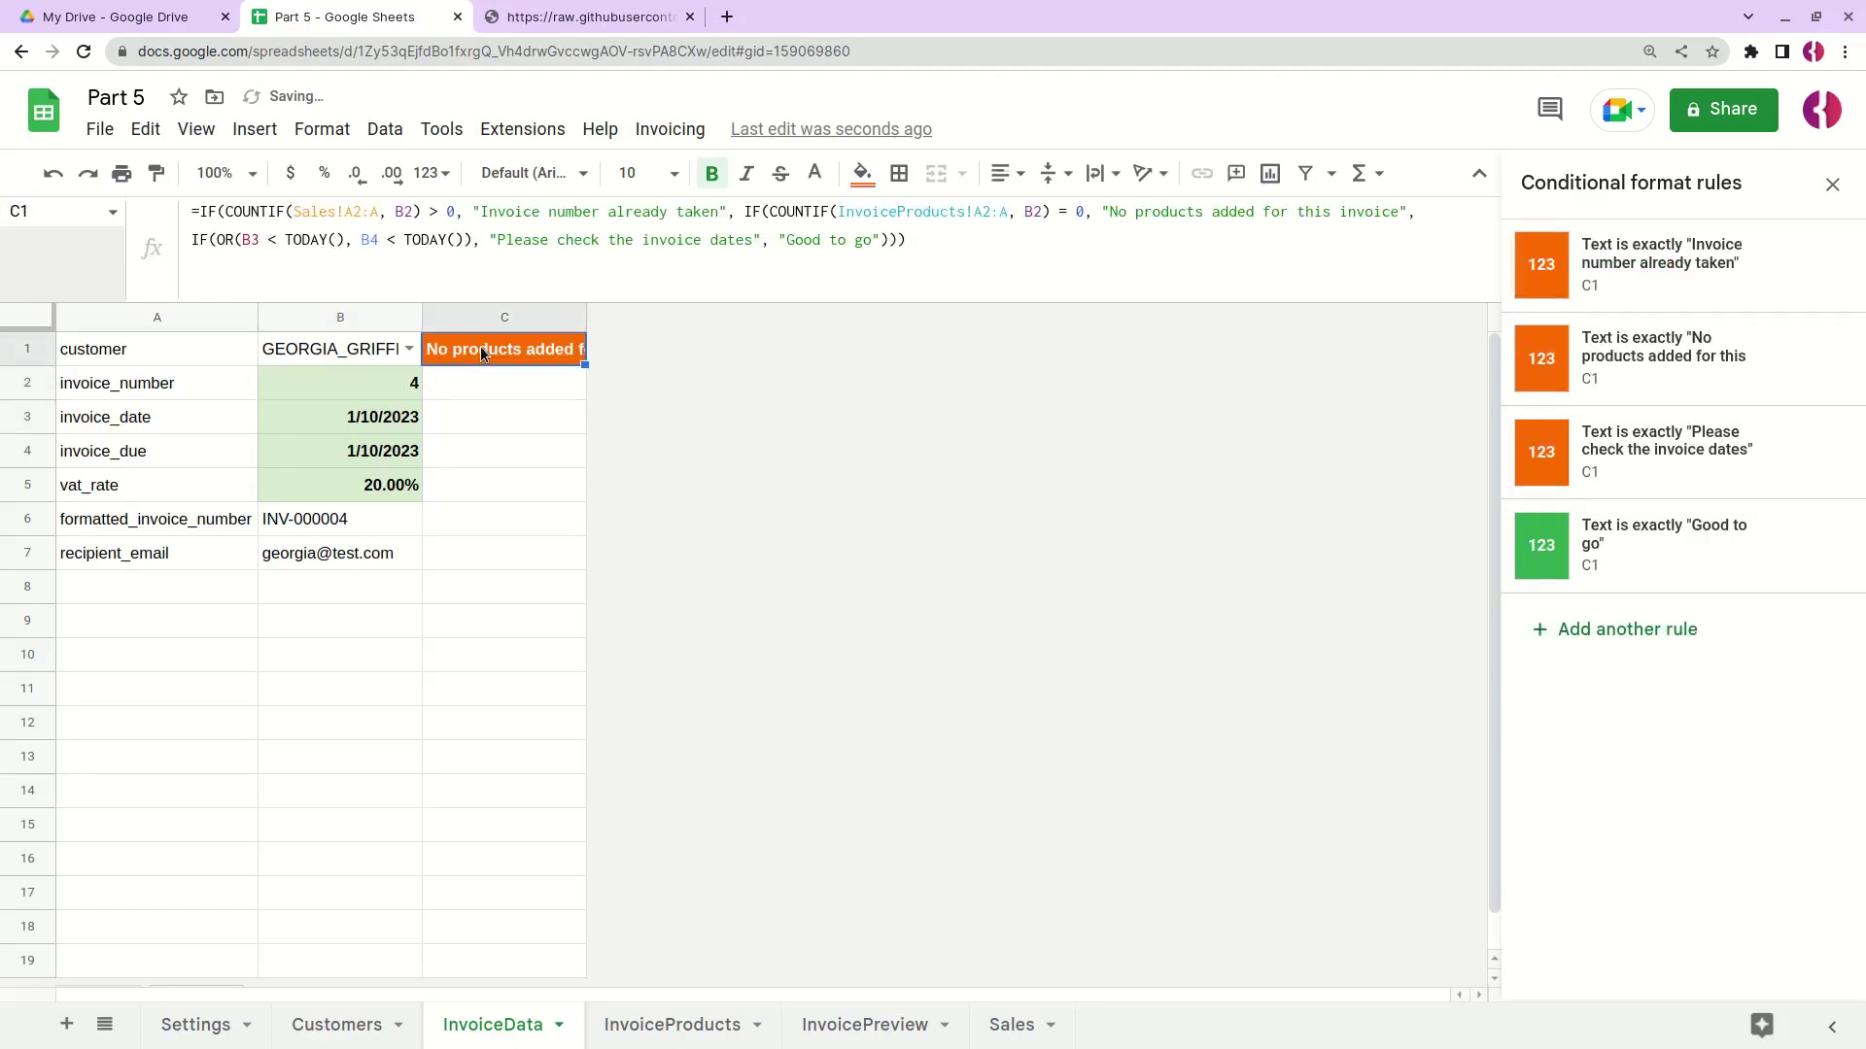
{"action": "left_click", "coordinate": [417, 381]}
{"action": "type", "text": "3"}
{"action": "key", "text": "Return"}
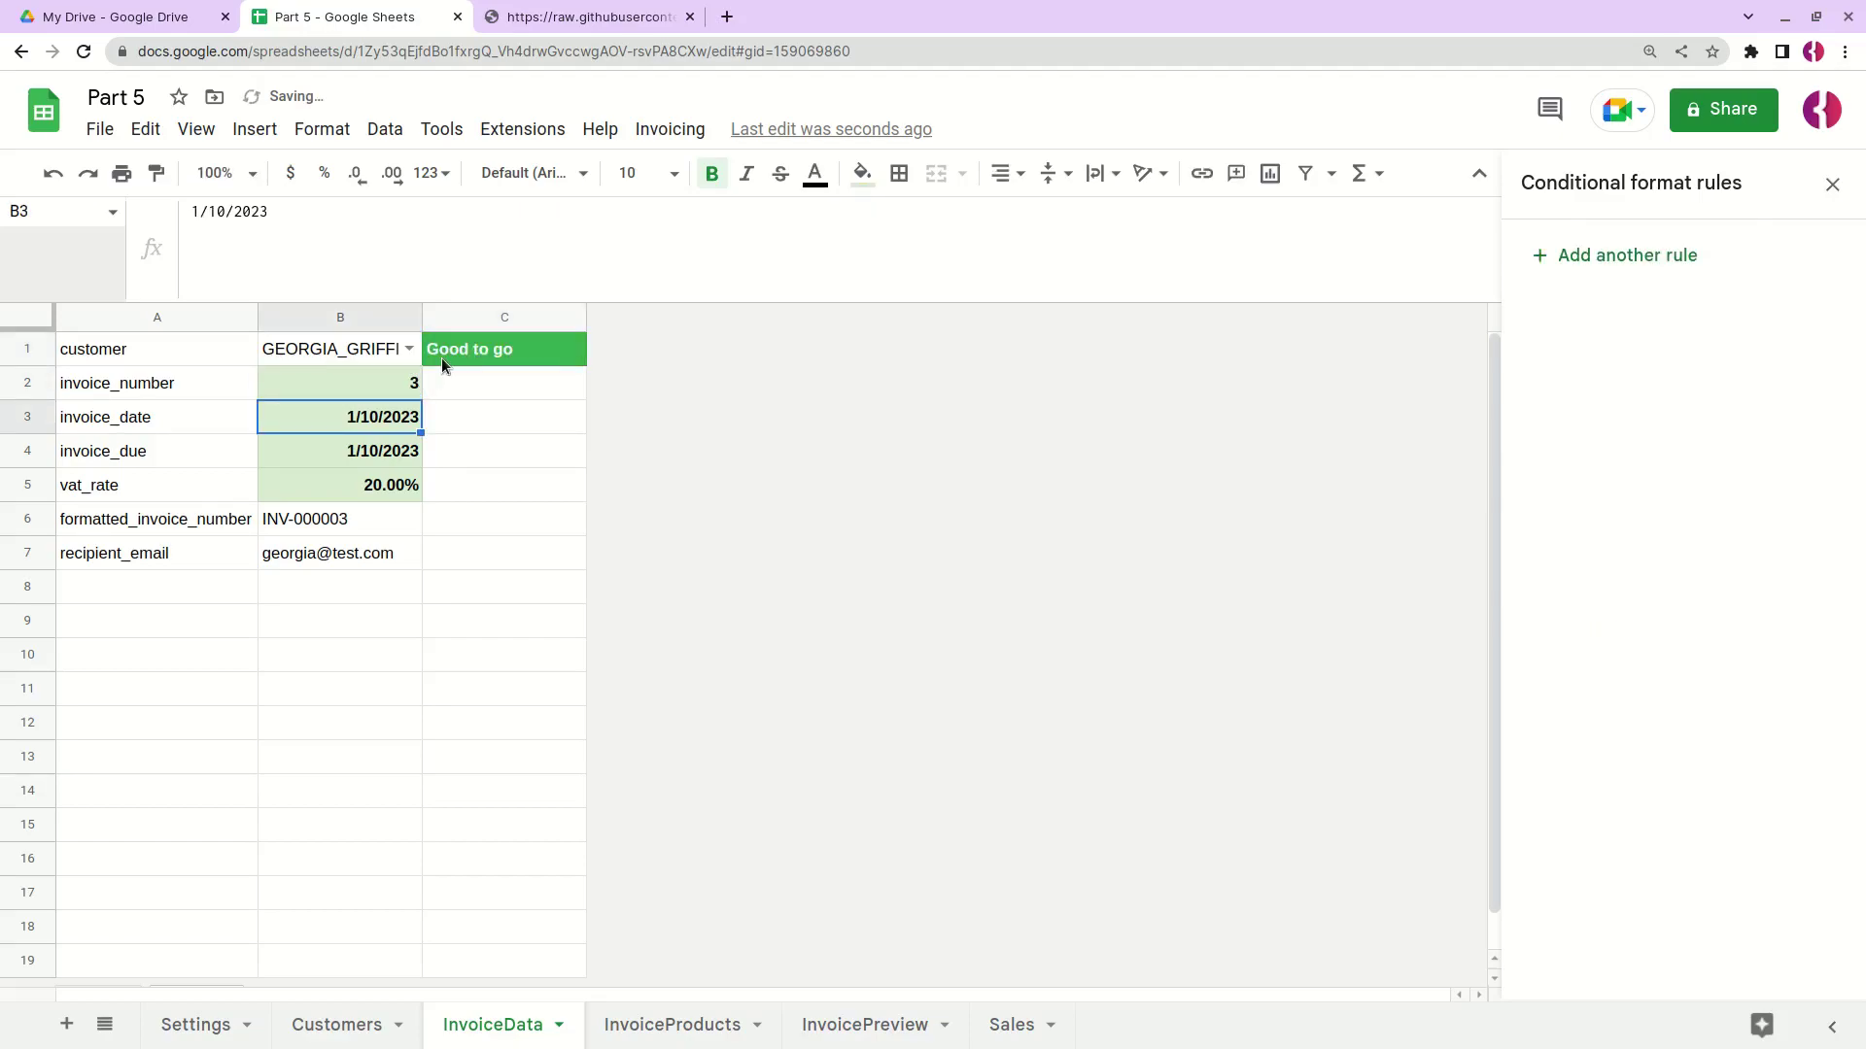
{"action": "left_click", "coordinate": [441, 362]}
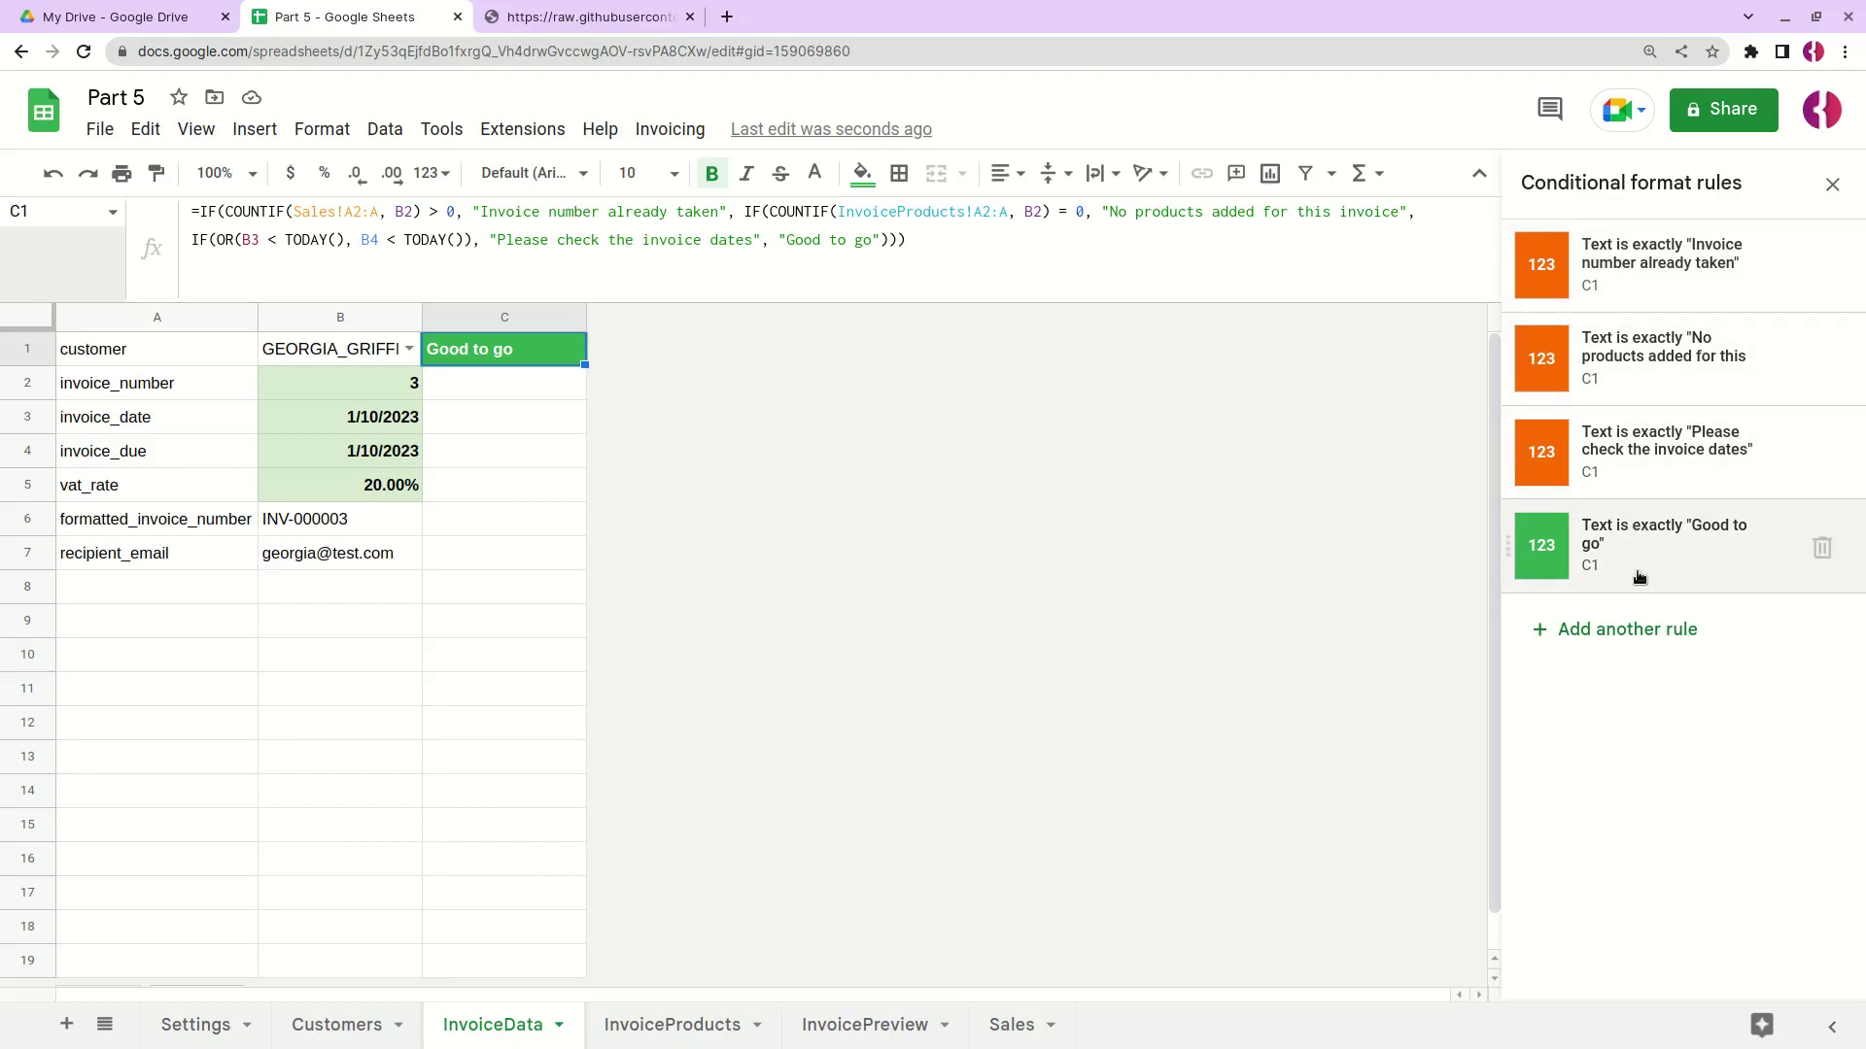
{"action": "left_click", "coordinate": [1831, 185]}
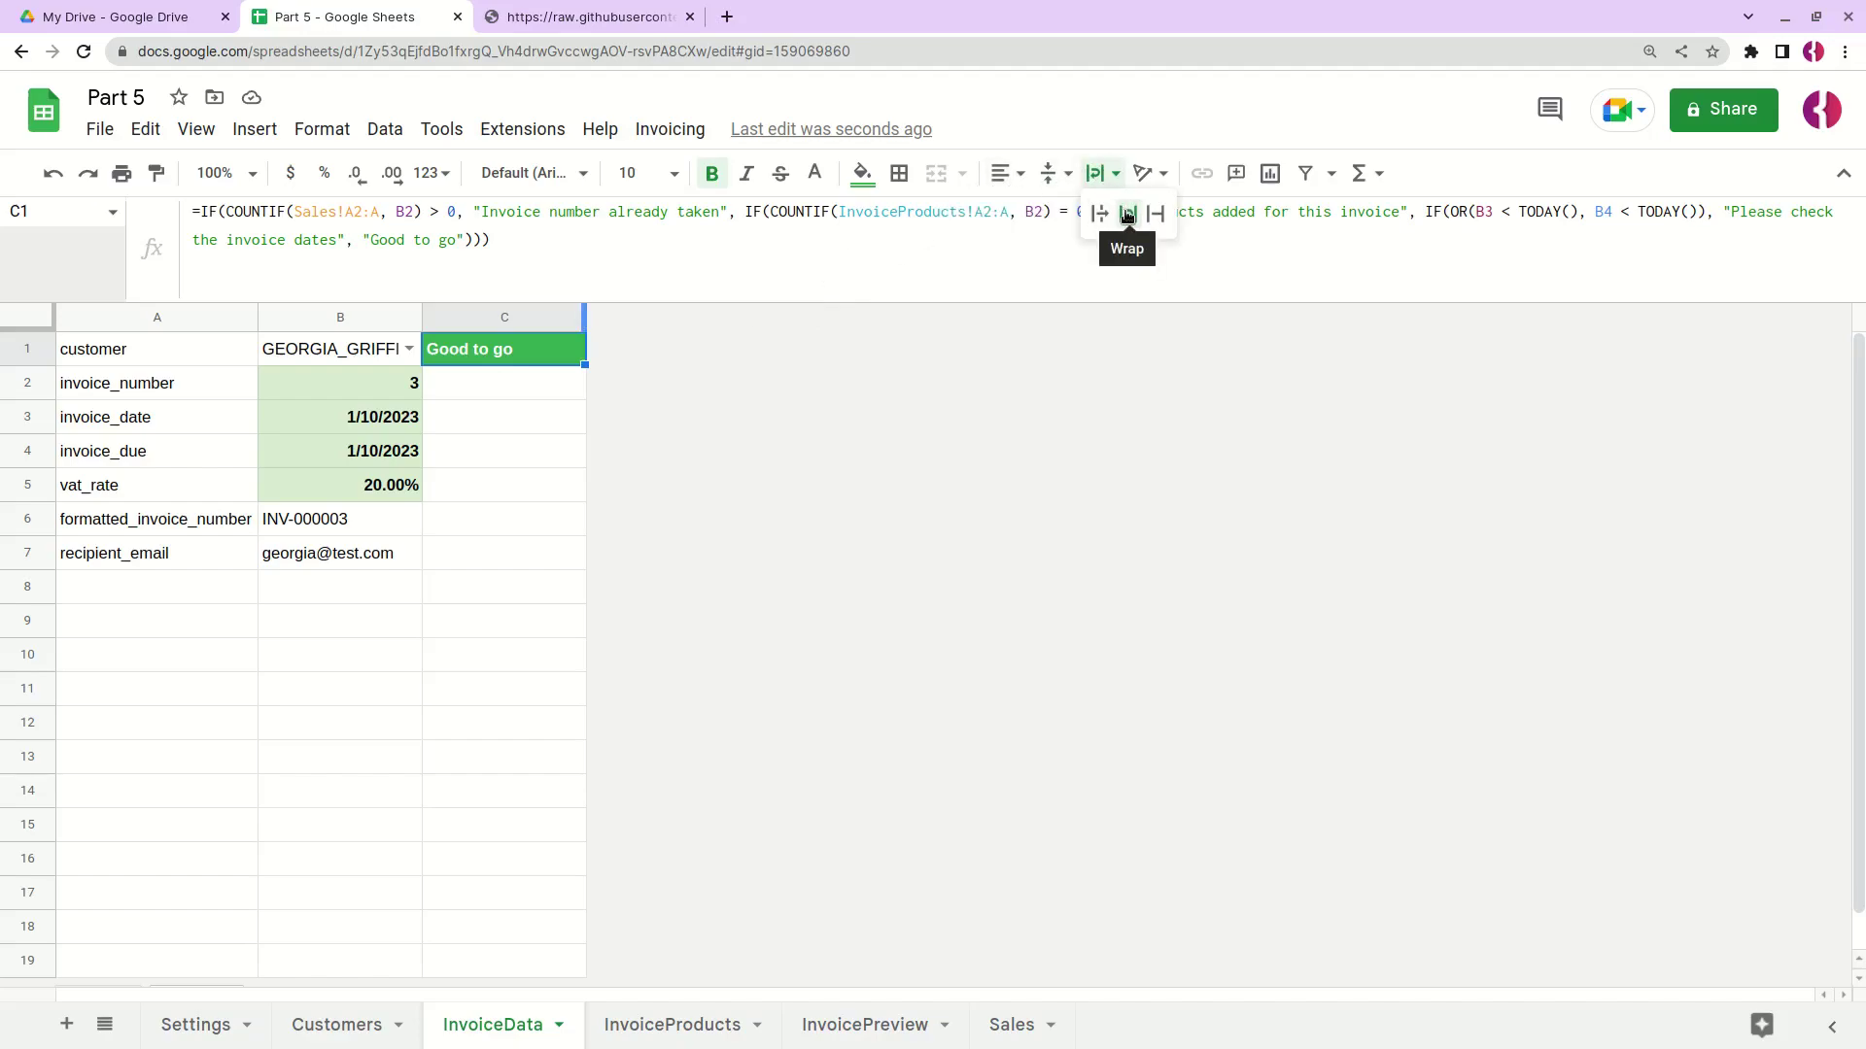
Step: Wrap C1's text, widen column C and make row 1 taller
{"action": "left_click", "coordinate": [1126, 215]}
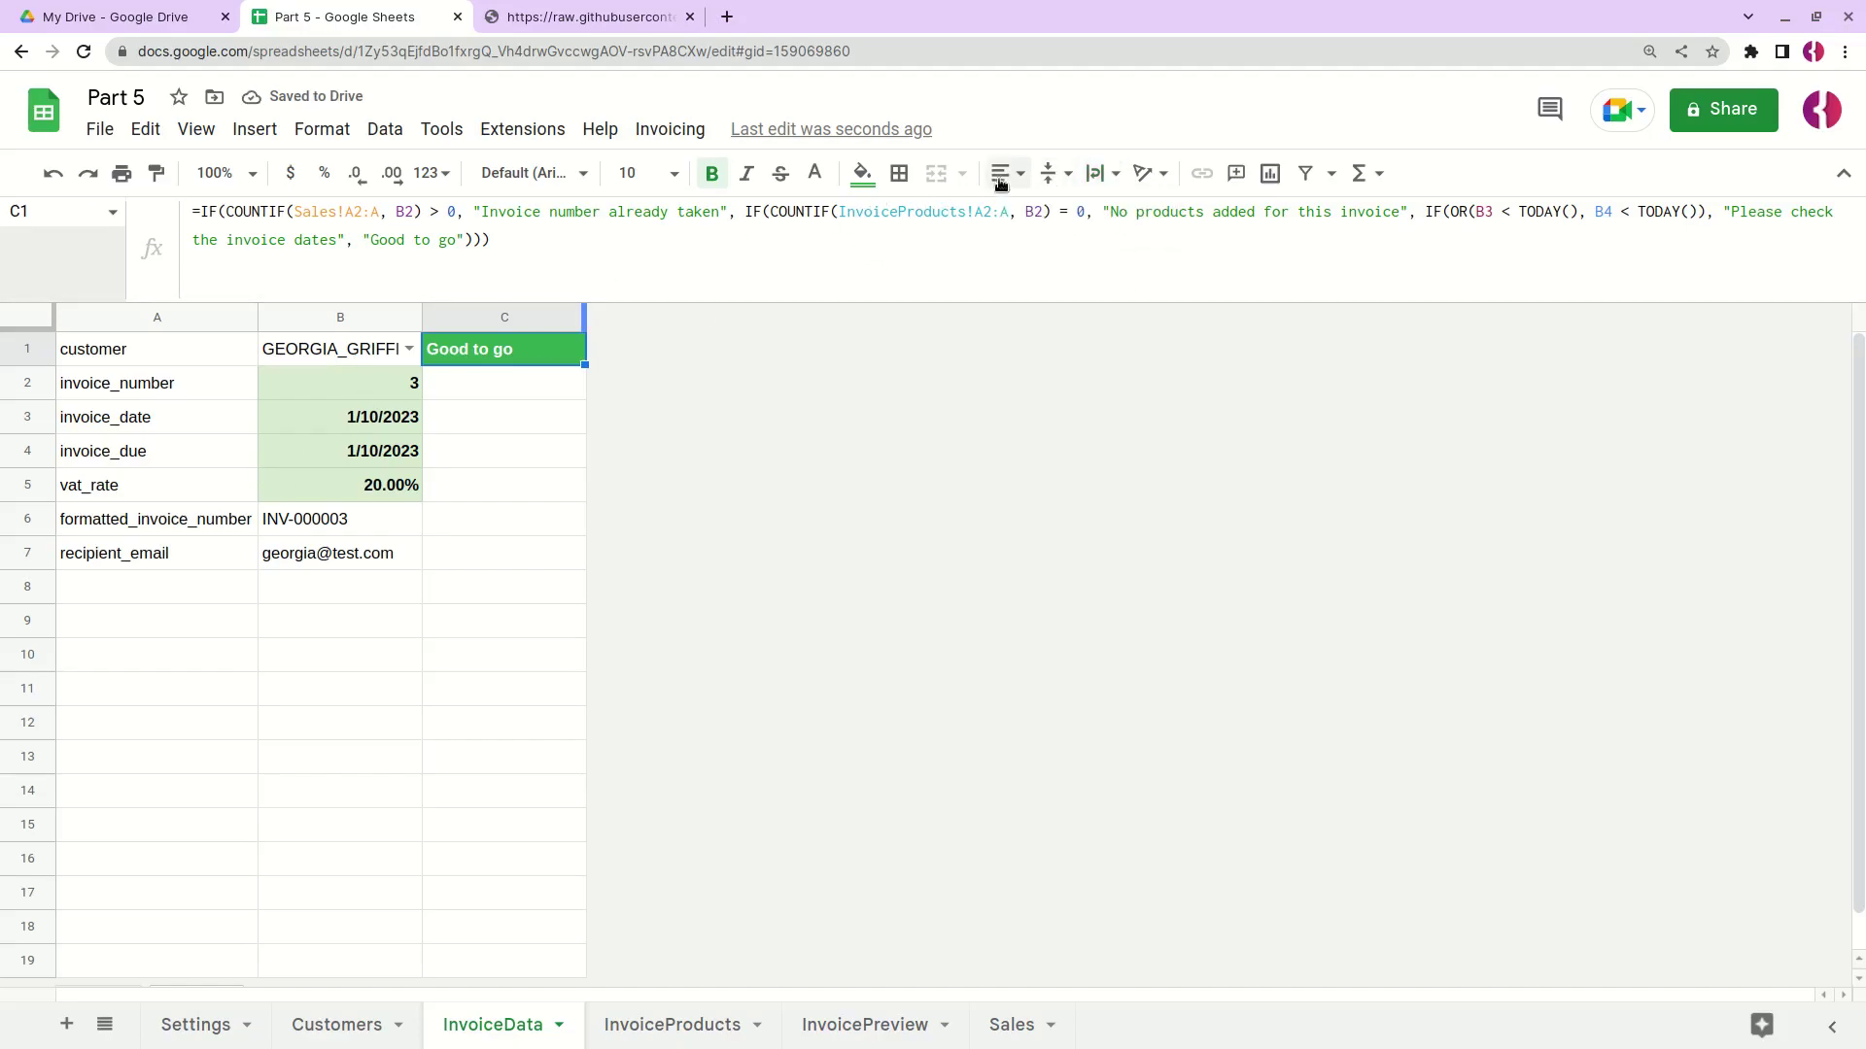
{"action": "left_click_drag", "start_coordinate": [584, 318], "coordinate": [626, 317]}
{"action": "left_click_drag", "start_coordinate": [44, 367], "coordinate": [42, 391]}
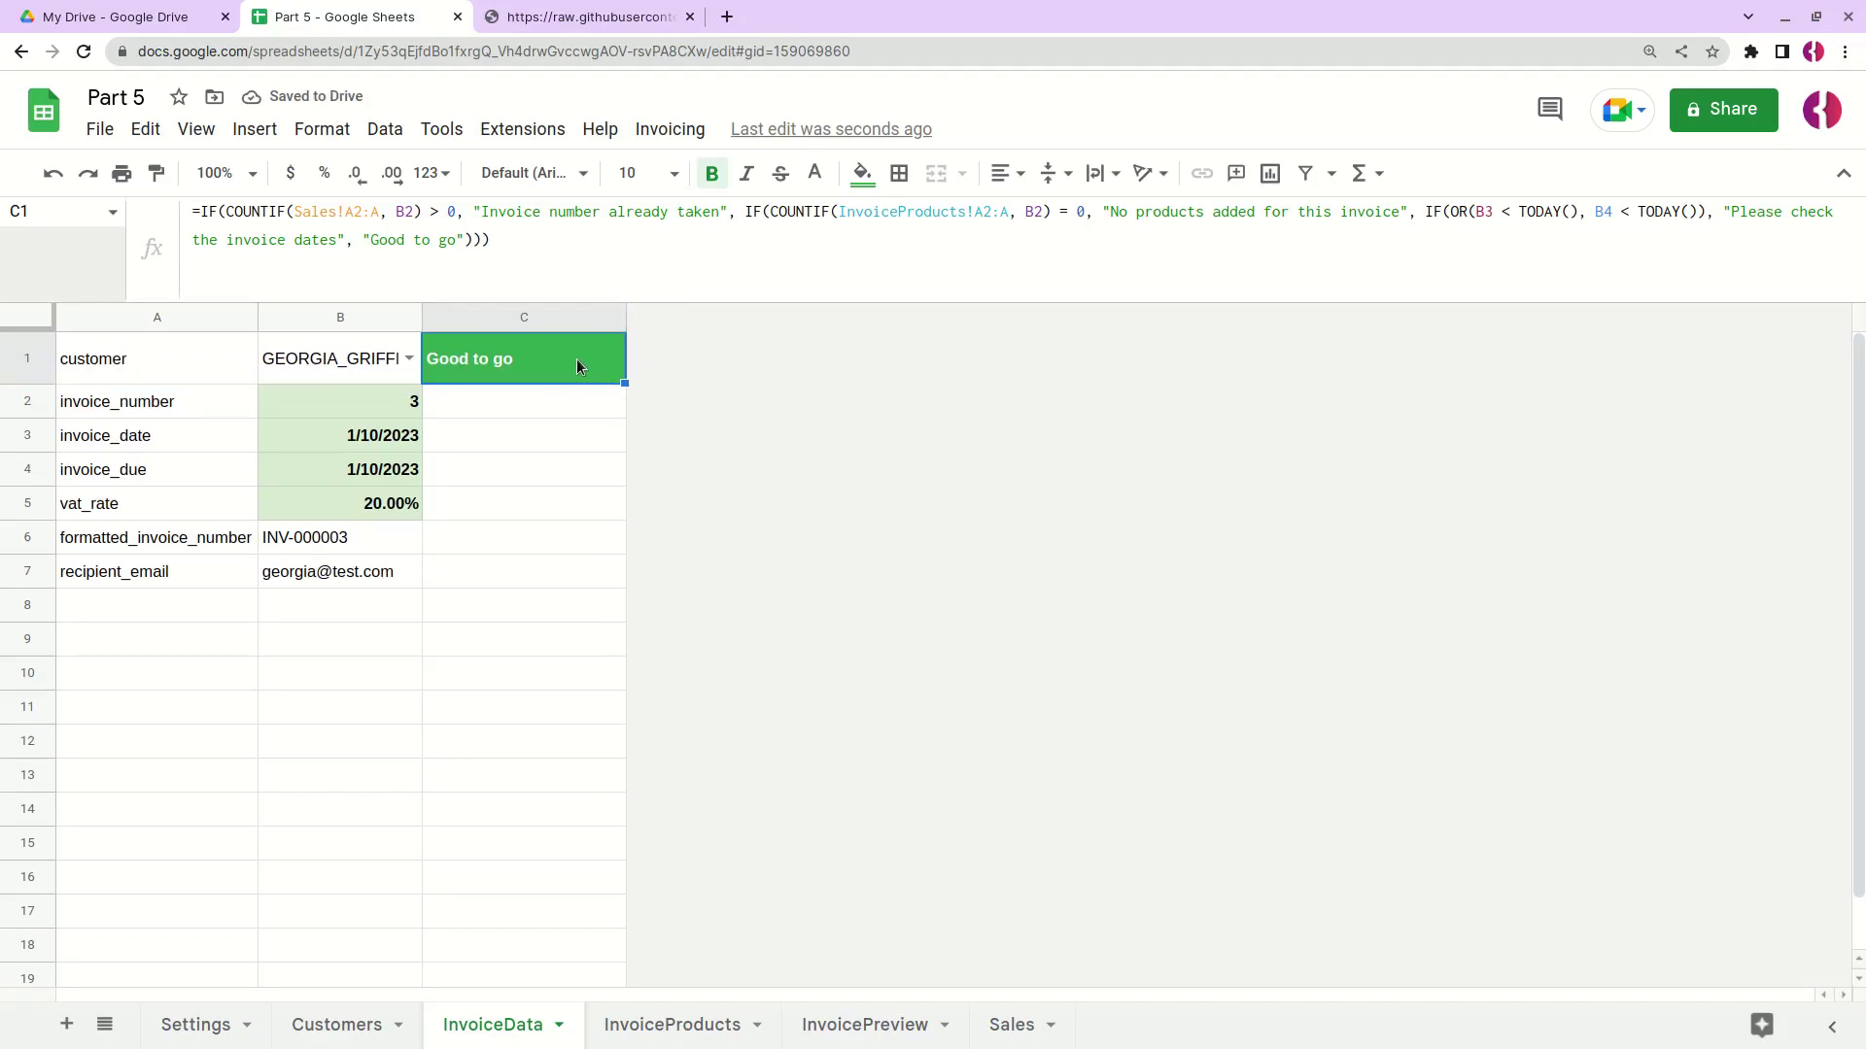
Step: Test the wrapped message by setting the invoice number to 4, then back to 3
{"action": "left_click", "coordinate": [397, 405]}
{"action": "type", "text": "4"}
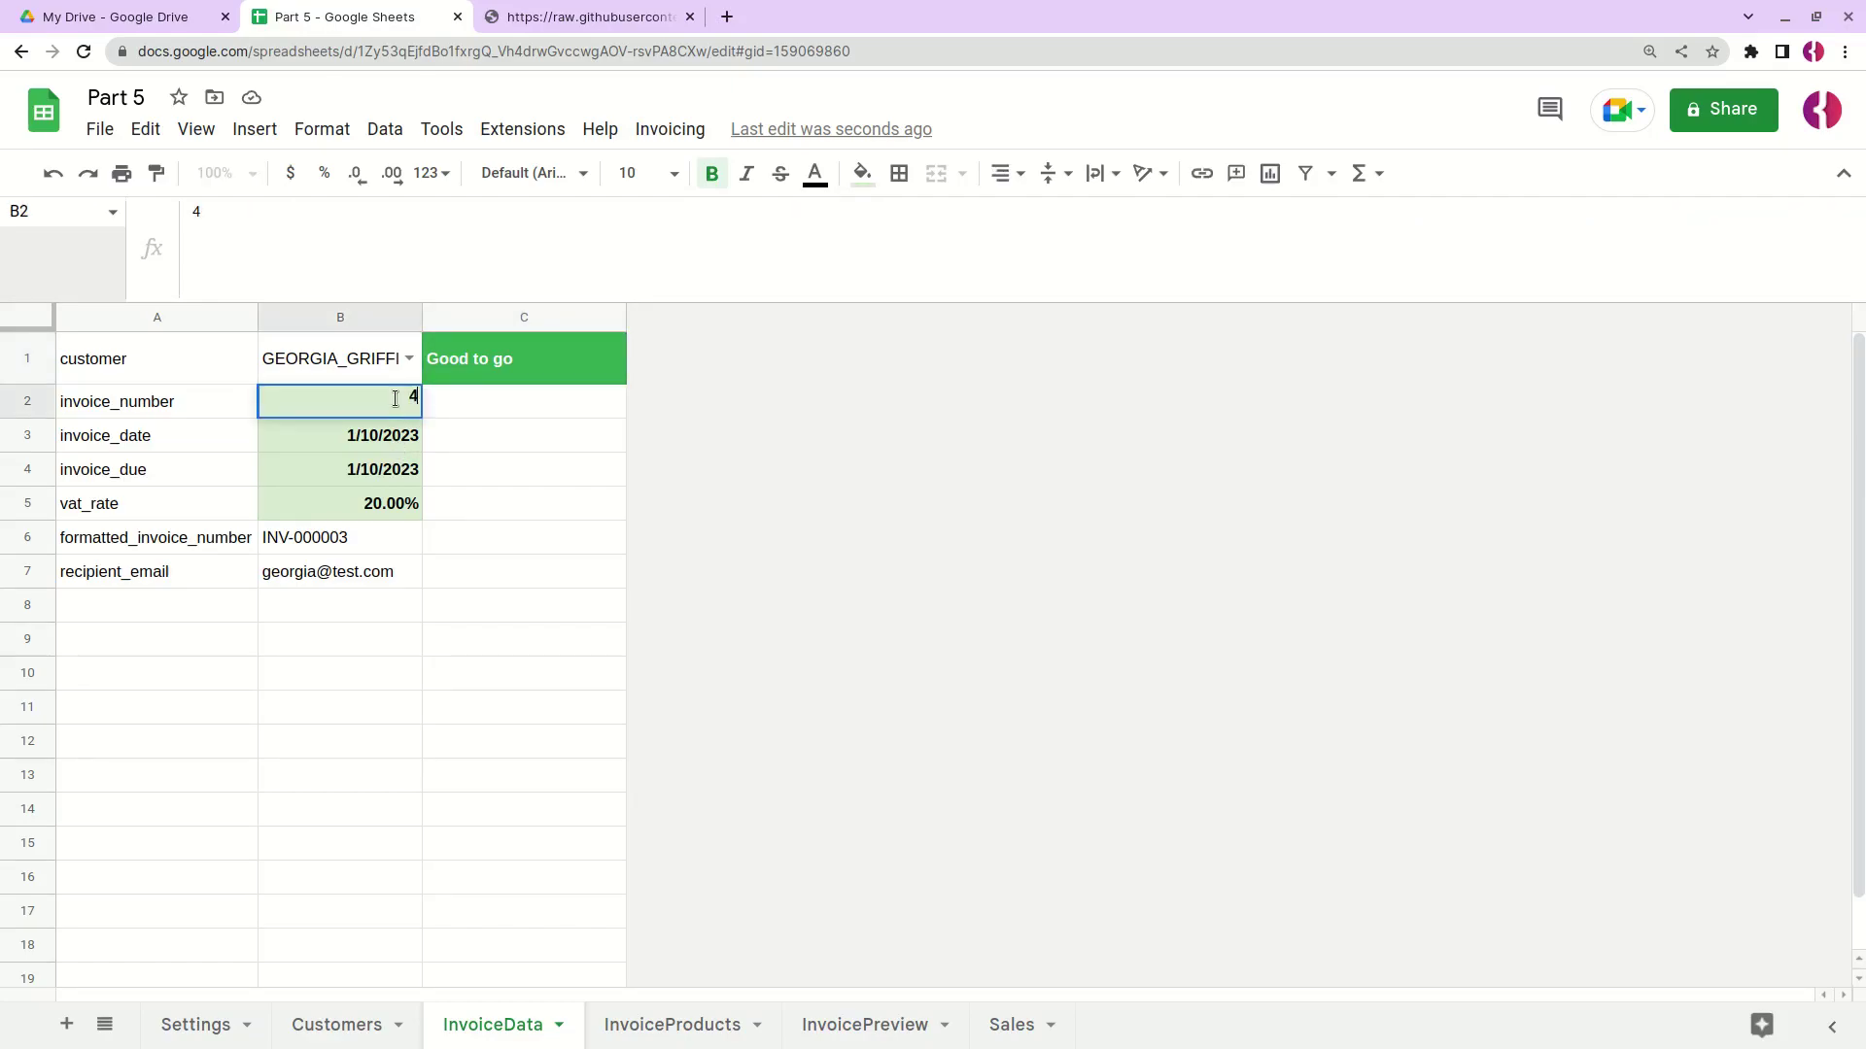
{"action": "key", "text": "Return"}
{"action": "left_click", "coordinate": [493, 350]}
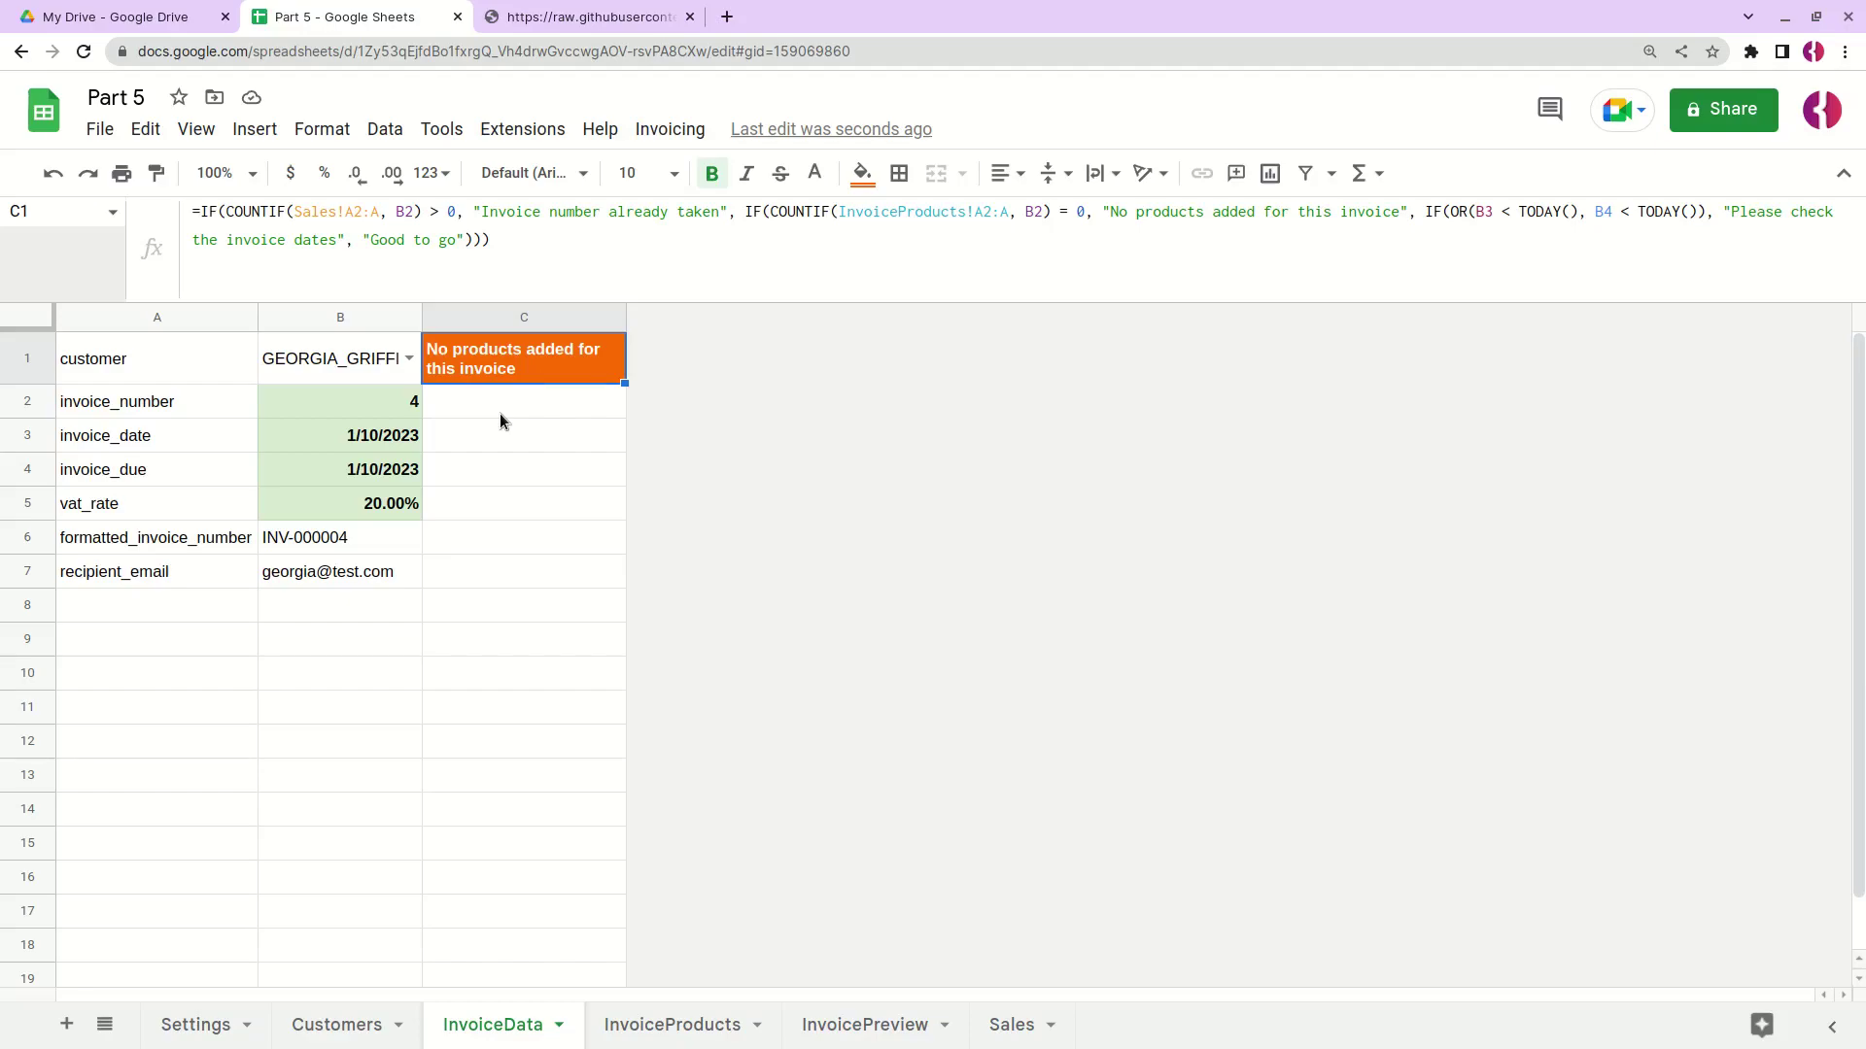
{"action": "left_click", "coordinate": [369, 406]}
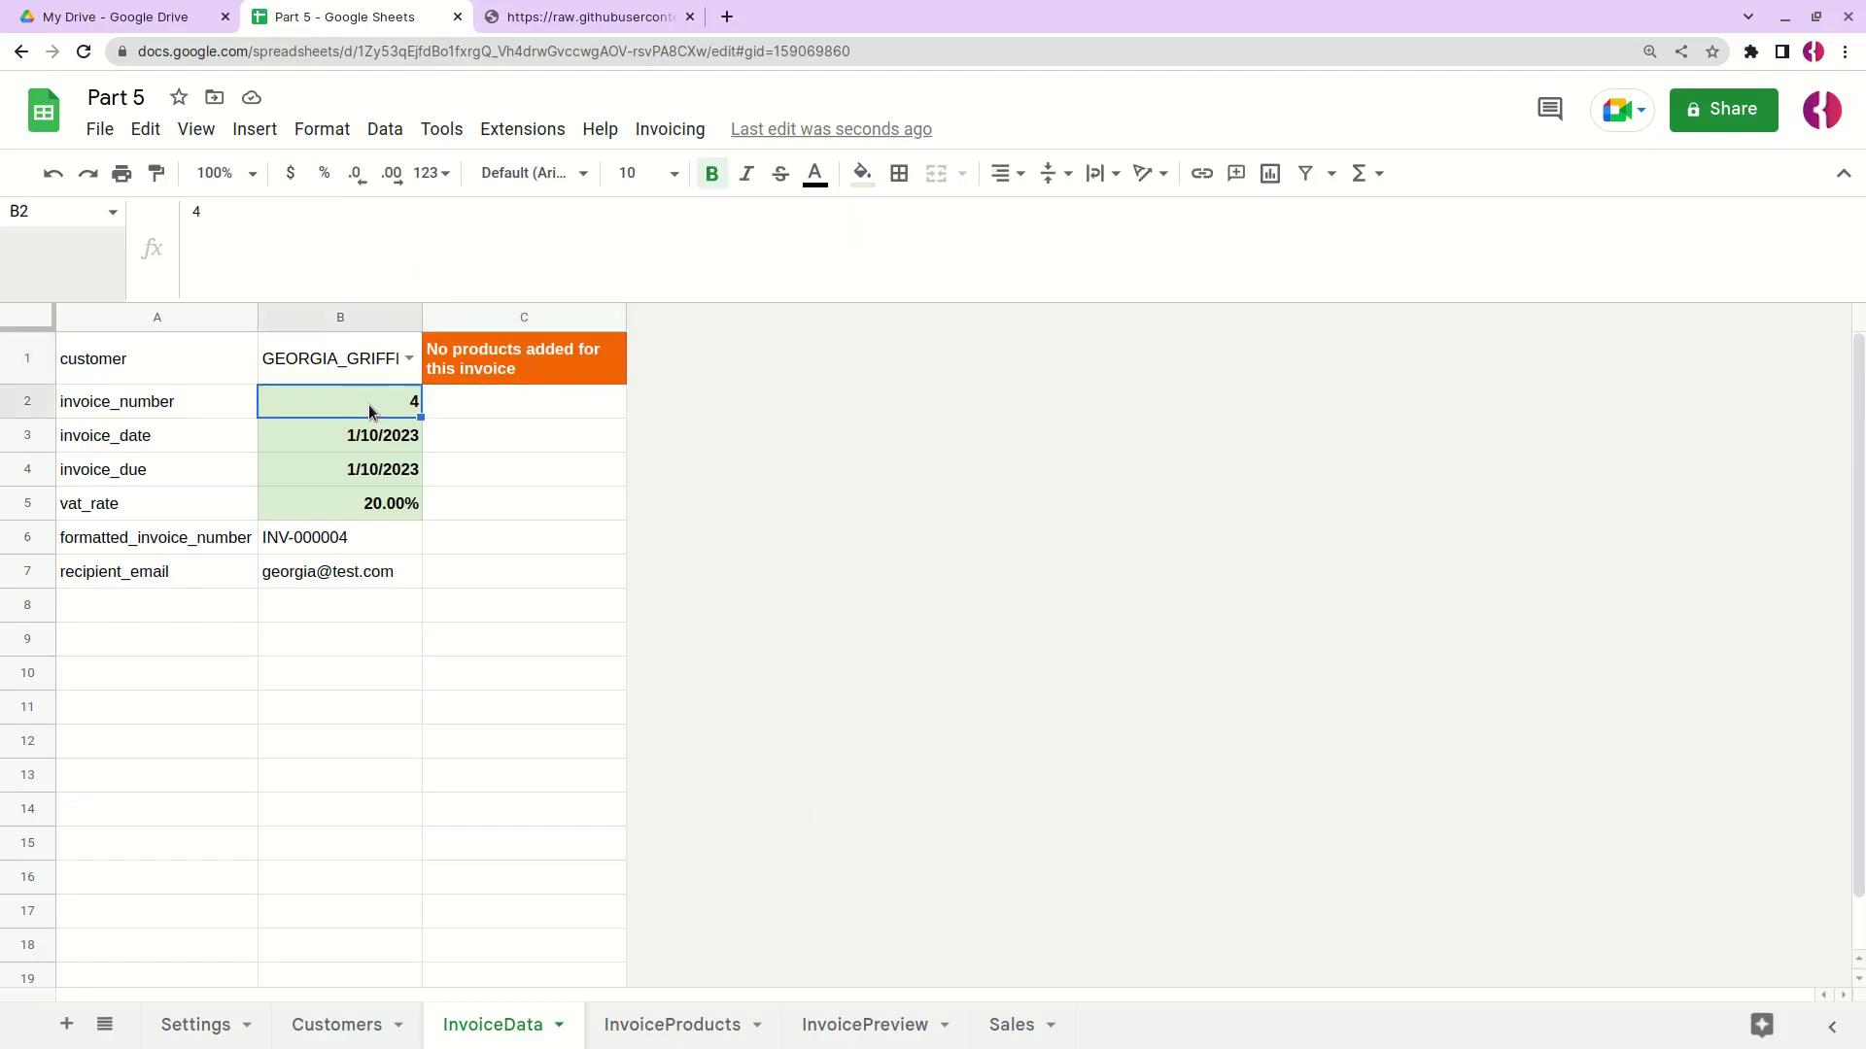
{"action": "type", "text": "3"}
{"action": "key", "text": "Return"}
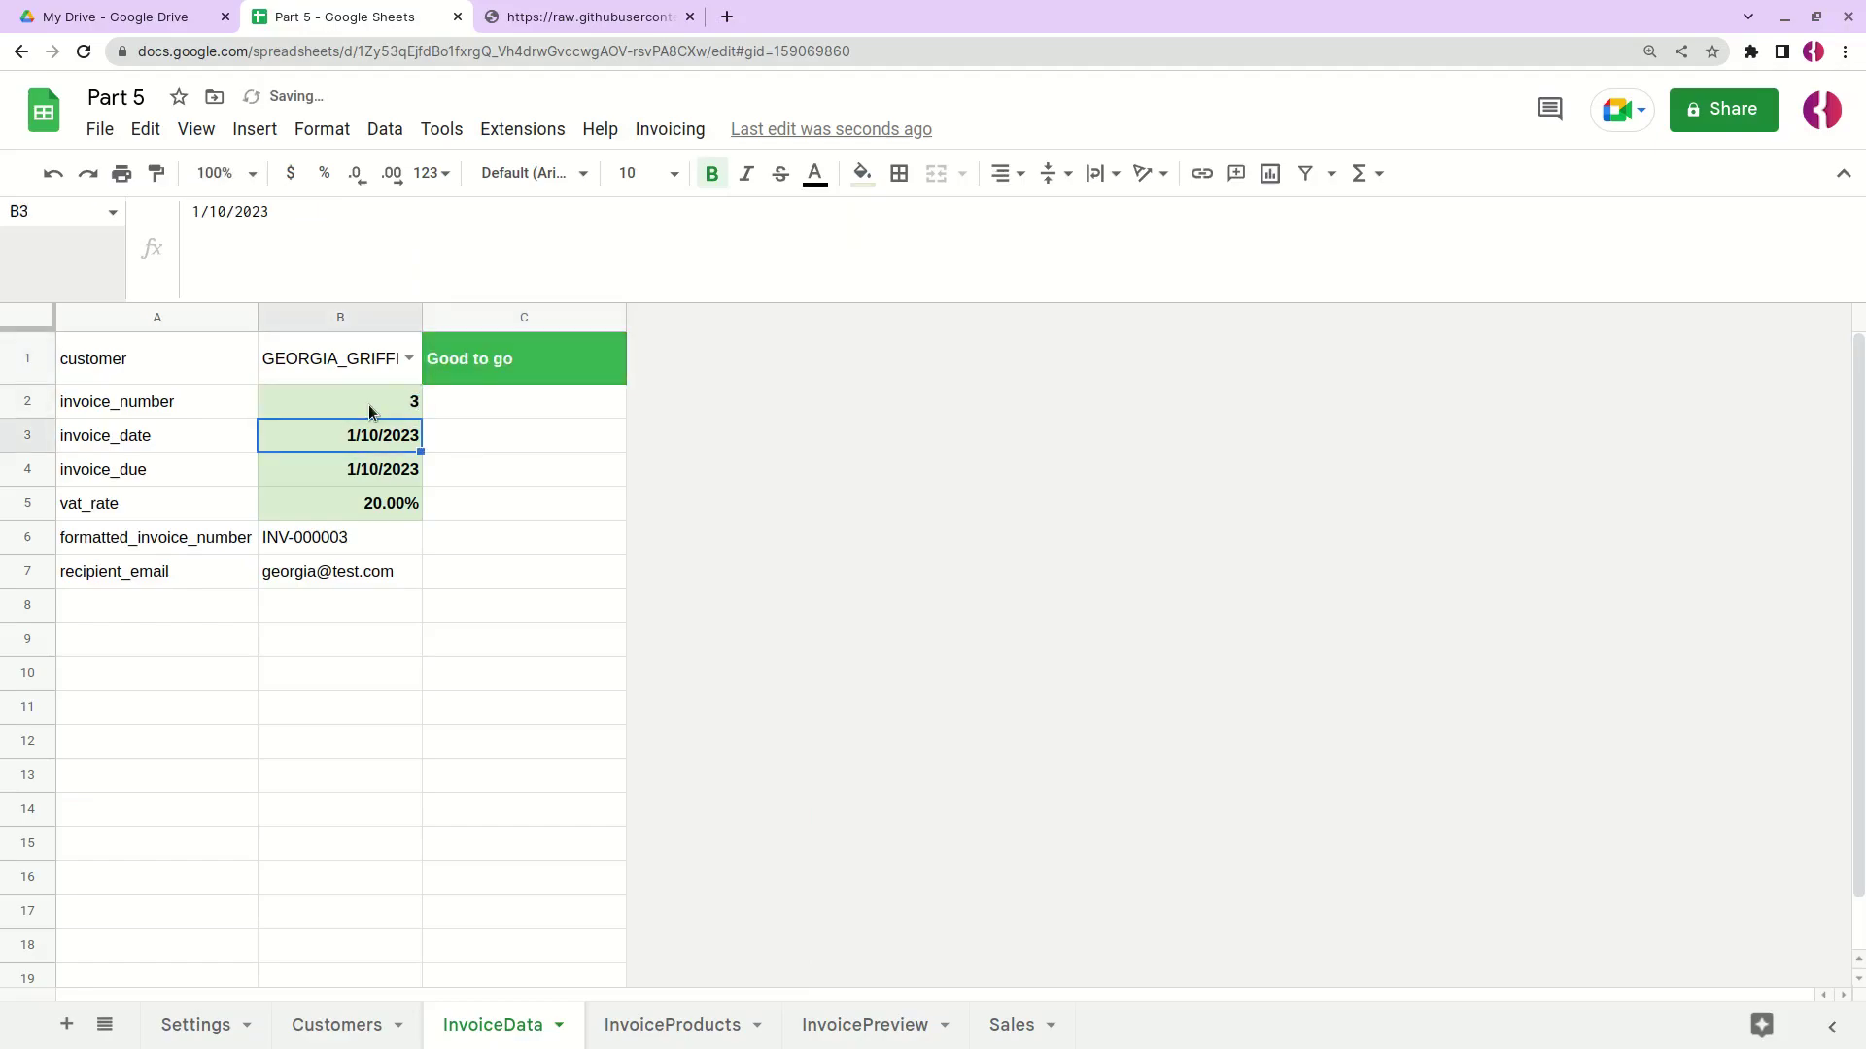
{"action": "left_click", "coordinate": [369, 404]}
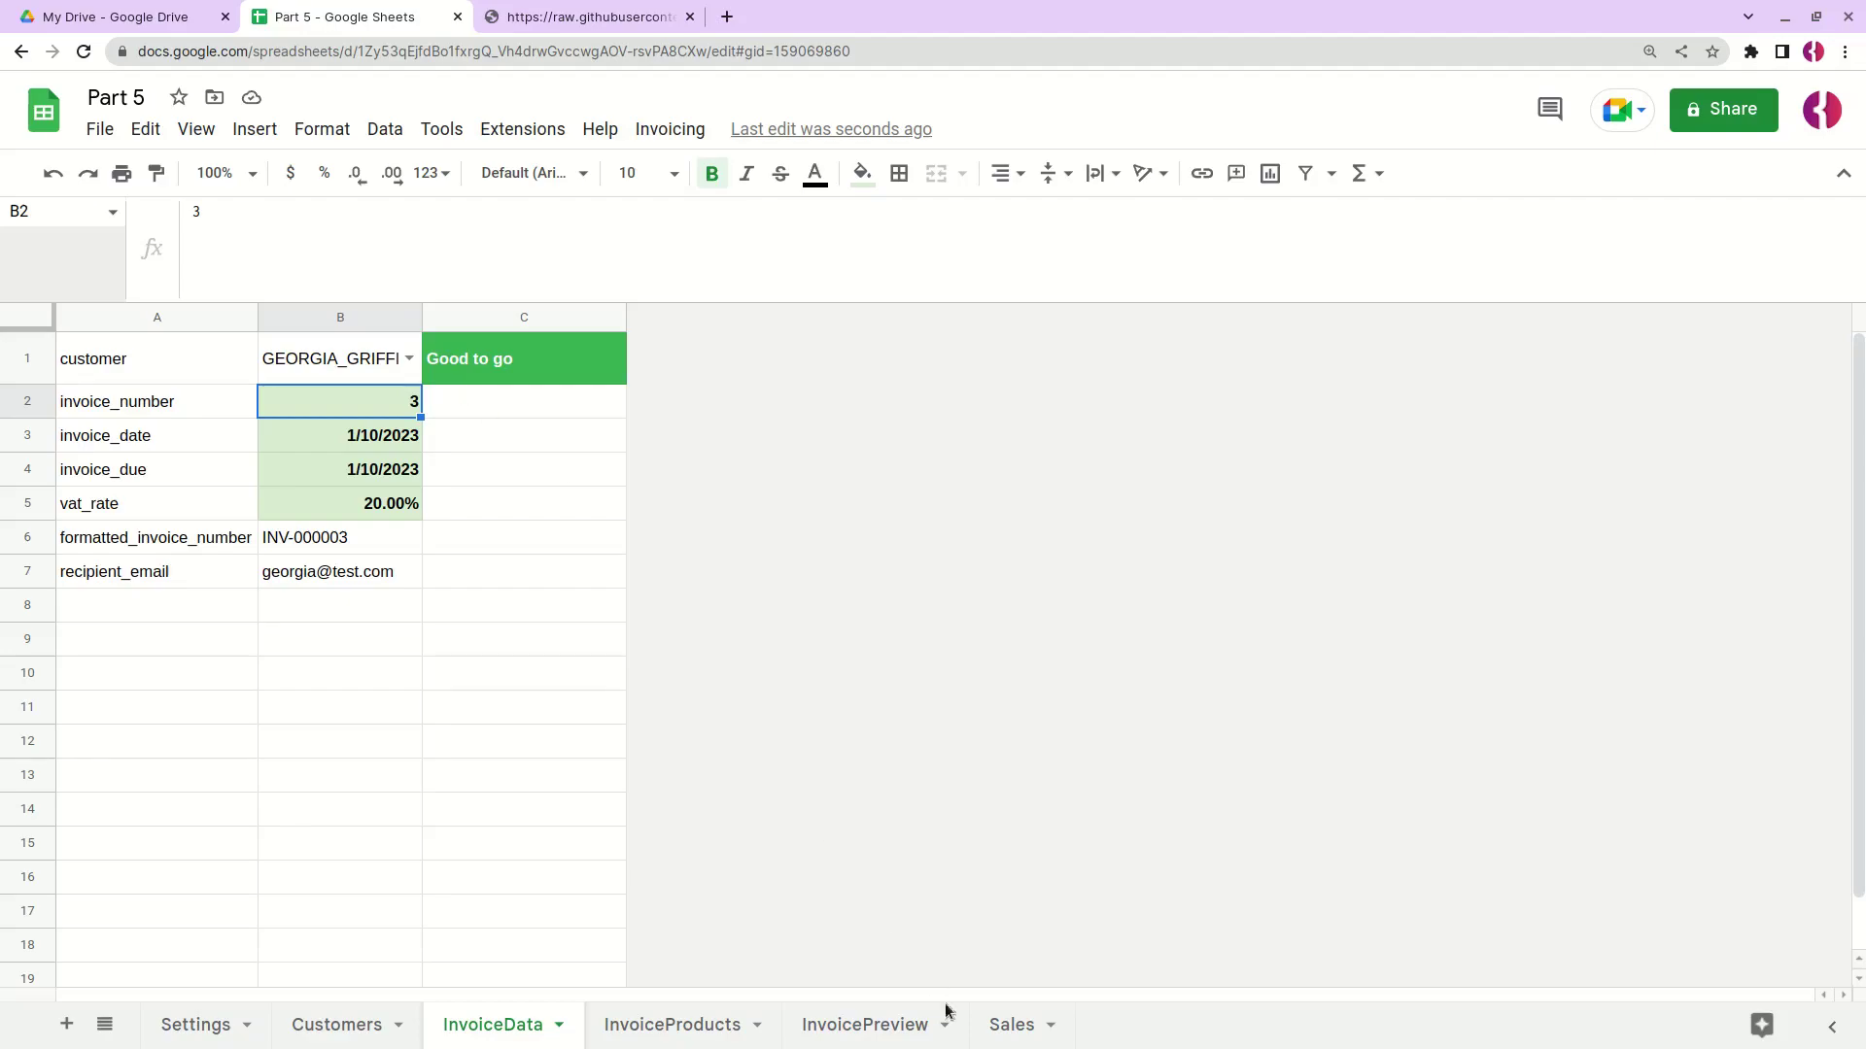
Step: Scroll through the InvoicePreview sheet, collapse the formula bar, and switch to the Sales sheet
{"action": "left_click", "coordinate": [860, 1027]}
{"action": "scroll", "coordinate": [165, 851], "scroll_direction": "down", "scroll_amount": 1}
{"action": "scroll", "coordinate": [224, 801], "scroll_direction": "down", "scroll_amount": 2}
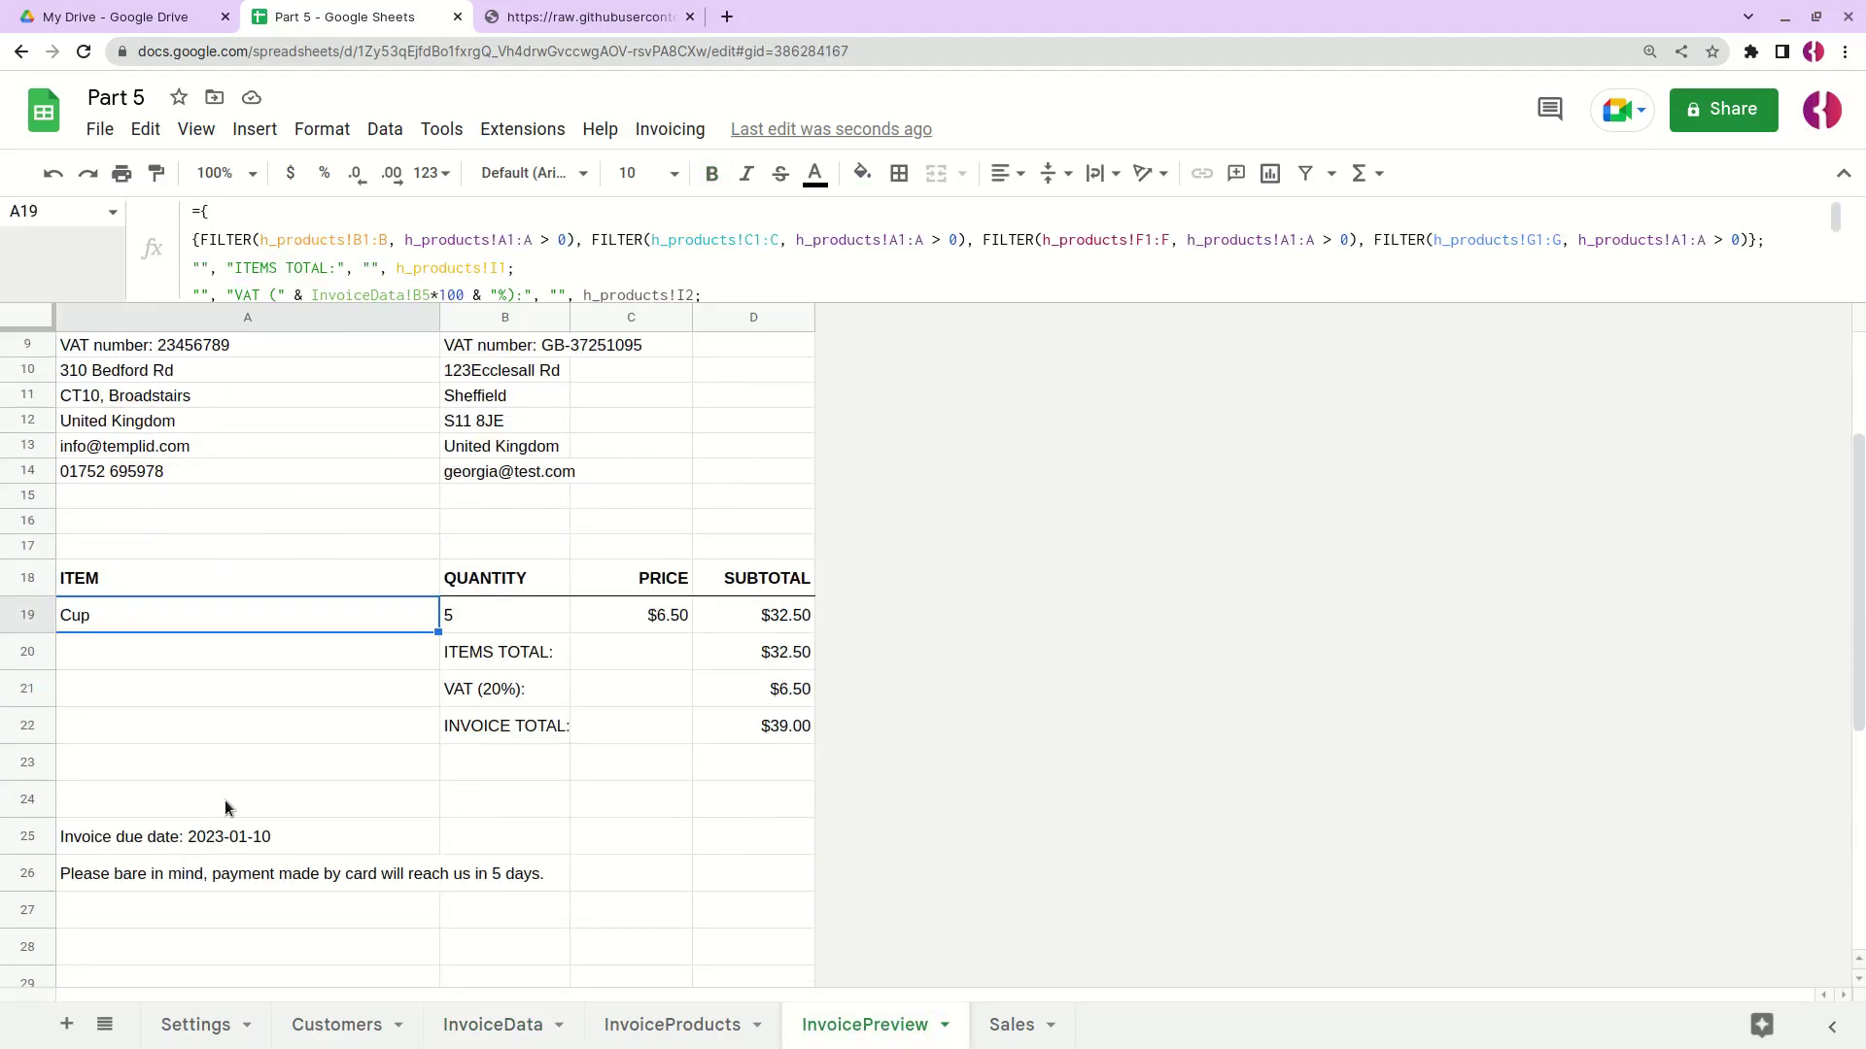
{"action": "scroll", "coordinate": [231, 790], "scroll_direction": "up", "scroll_amount": 4}
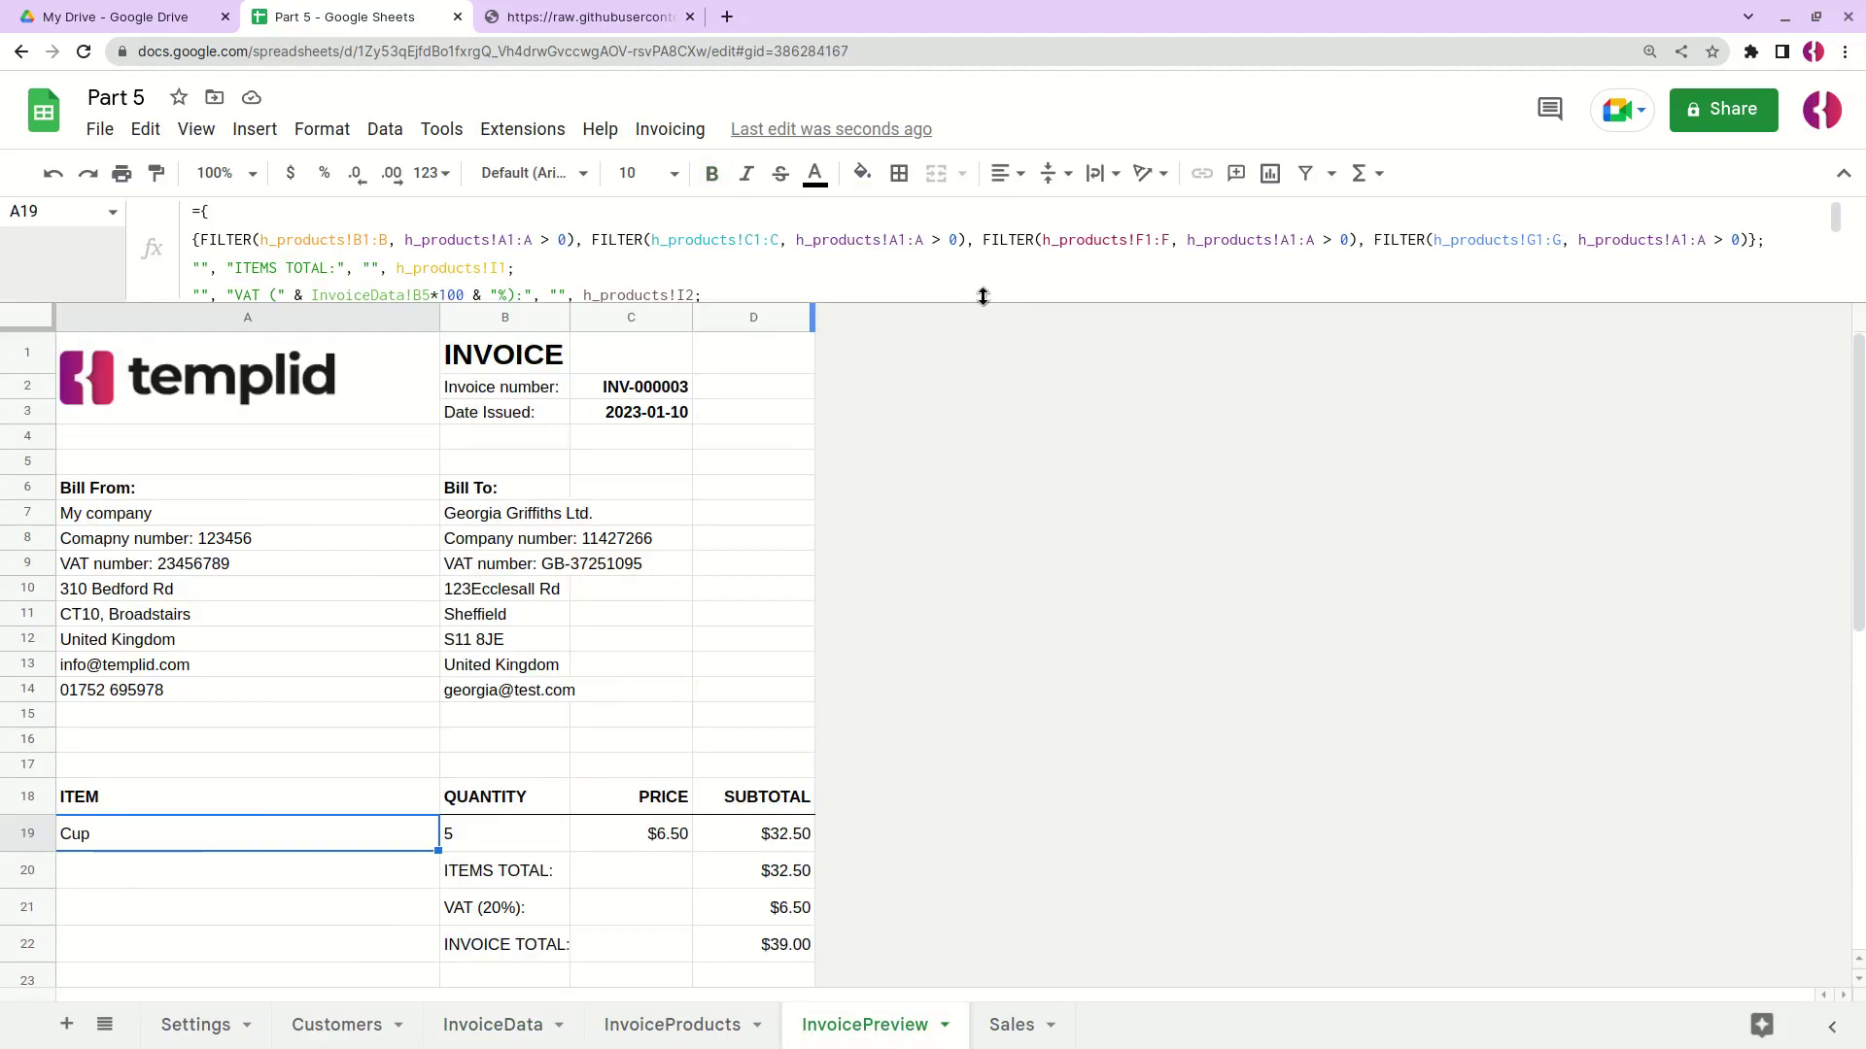
{"action": "left_click_drag", "start_coordinate": [982, 296], "coordinate": [982, 191]}
{"action": "key", "text": "ctrl+shift+Page_Down"}
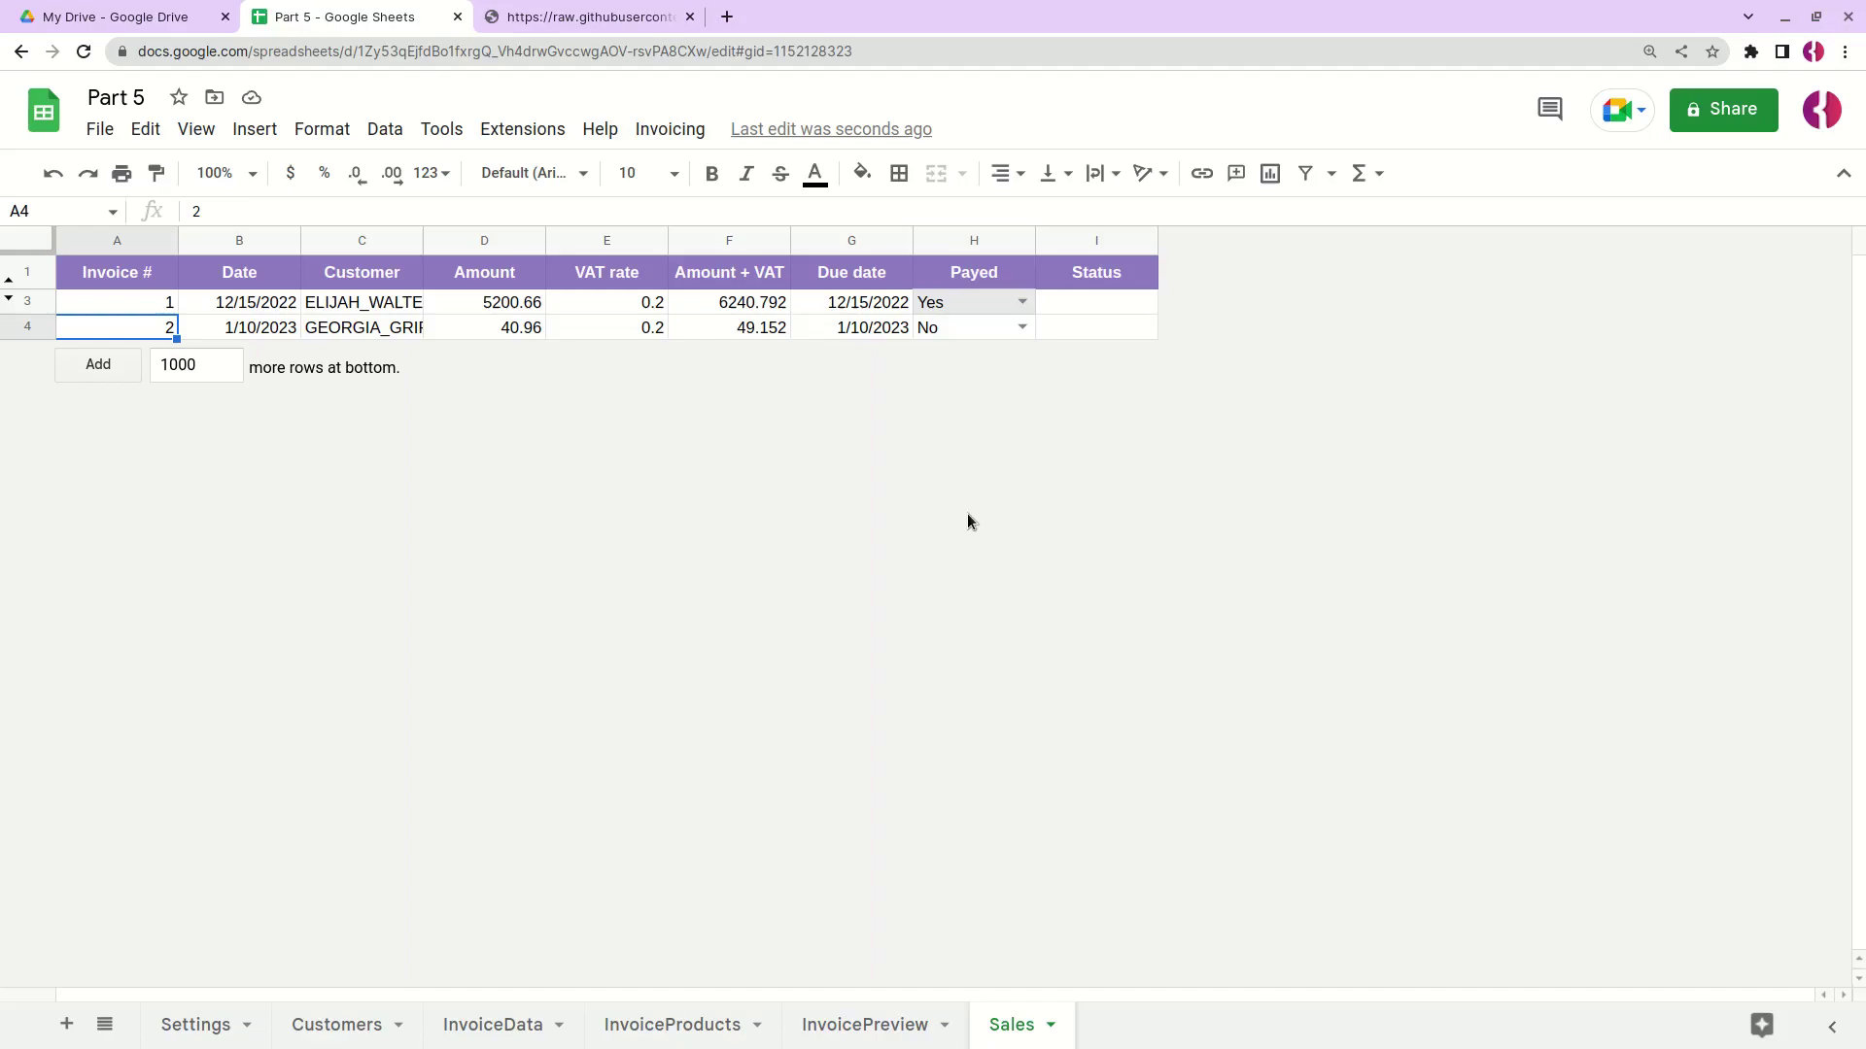